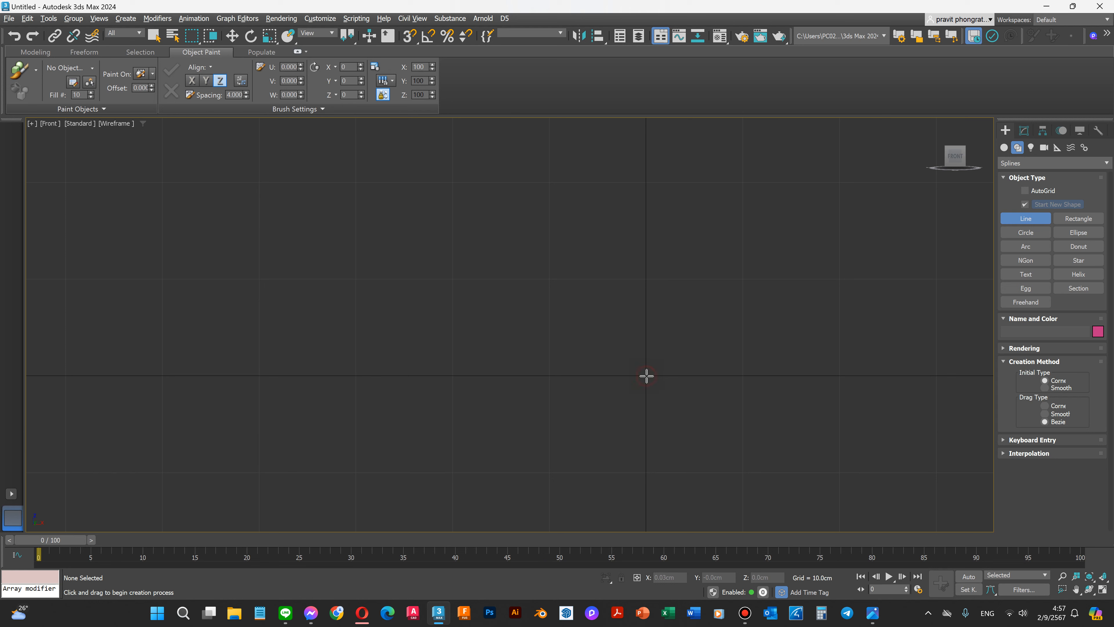
Step: Draw the profile line's horizontal base segment from the origin, about 30 cm toward negative X in the Front view
{"action": "left_click", "coordinate": [646, 376]}
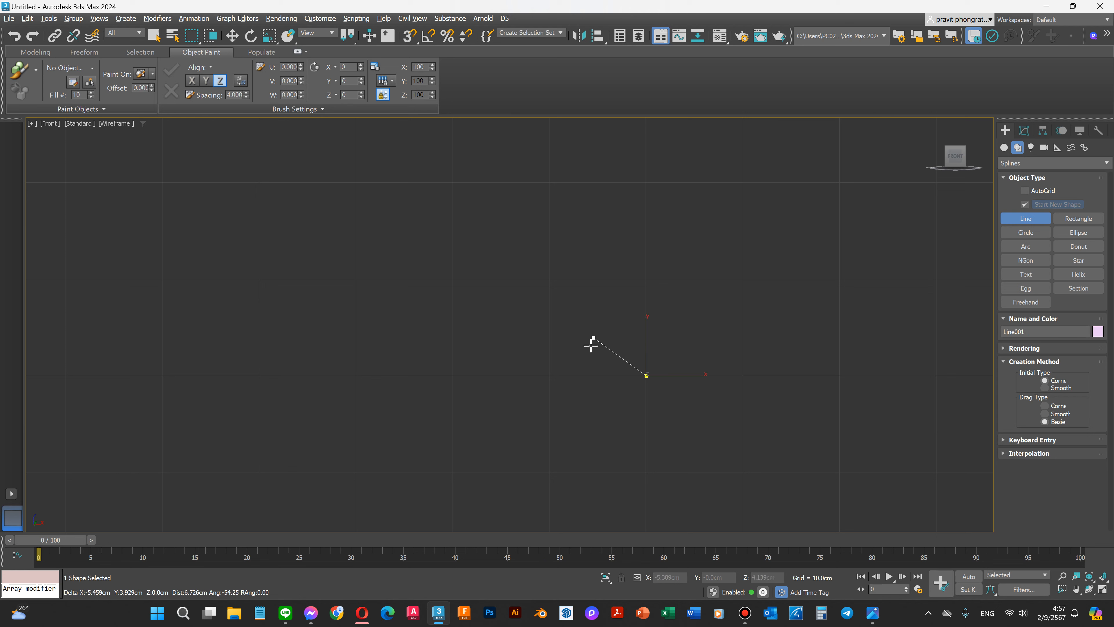
{"action": "scroll", "coordinate": [496, 386], "scroll_direction": "down", "scroll_amount": 2}
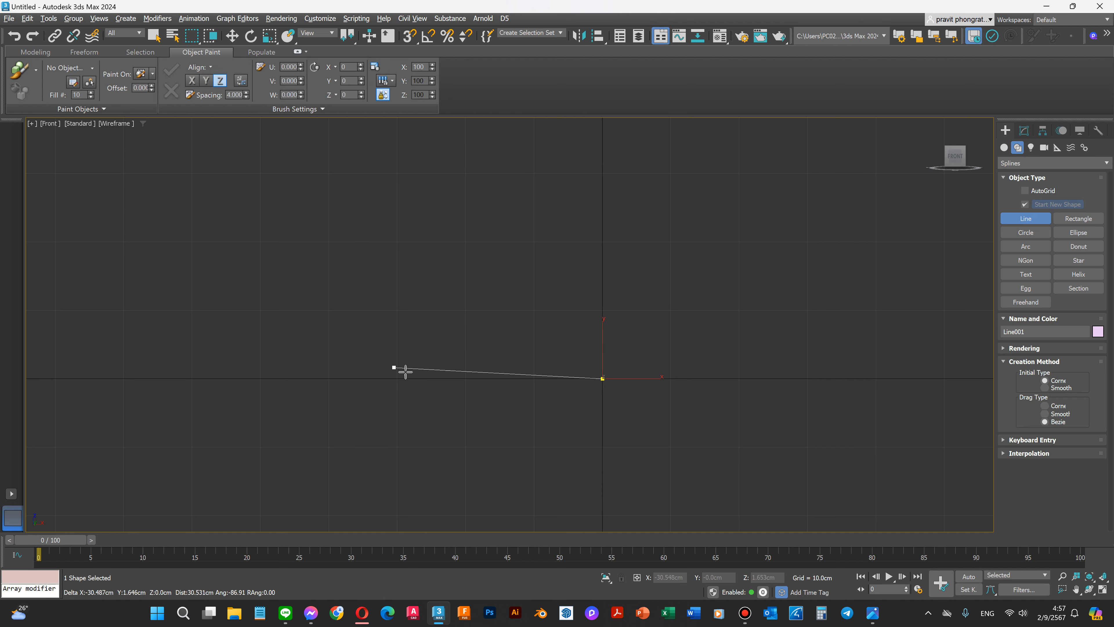
{"action": "scroll", "coordinate": [400, 378], "scroll_direction": "down", "scroll_amount": 4}
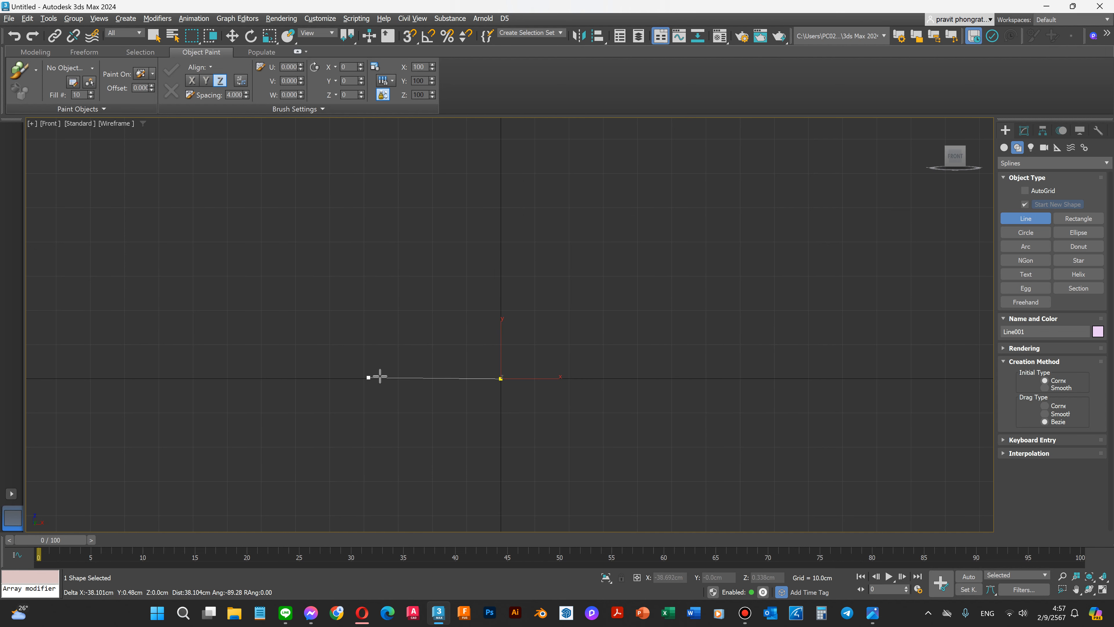
{"action": "scroll", "coordinate": [398, 377], "scroll_direction": "up", "scroll_amount": 5}
{"action": "left_click", "coordinate": [398, 379]}
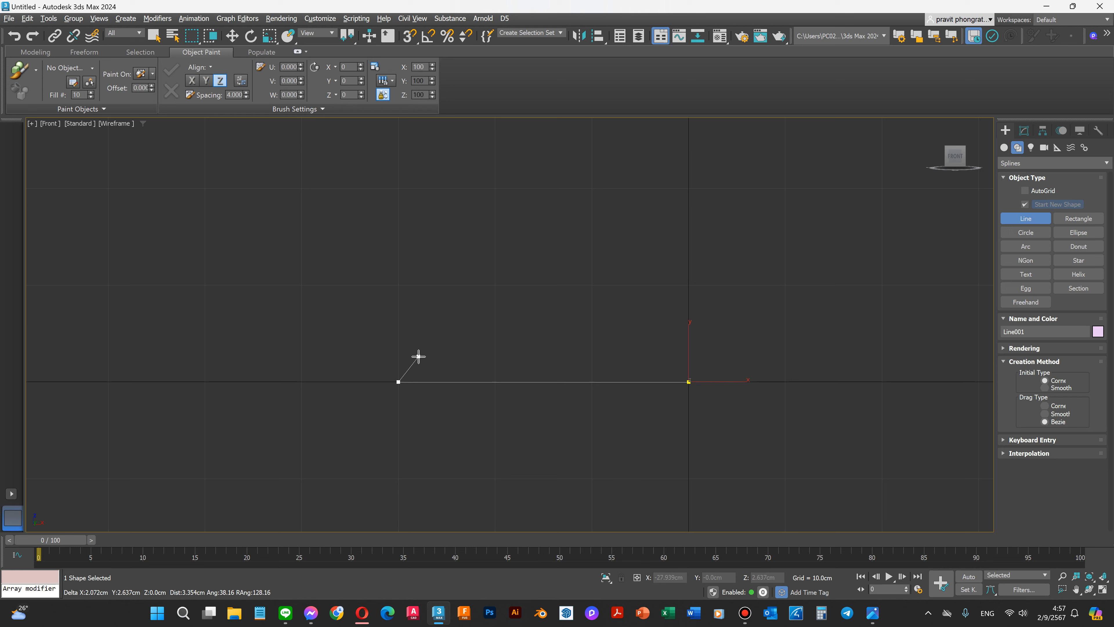
Step: Continue the line with a rounded outer edge and a gently rising top surface for the foot
{"action": "left_click", "coordinate": [394, 357]}
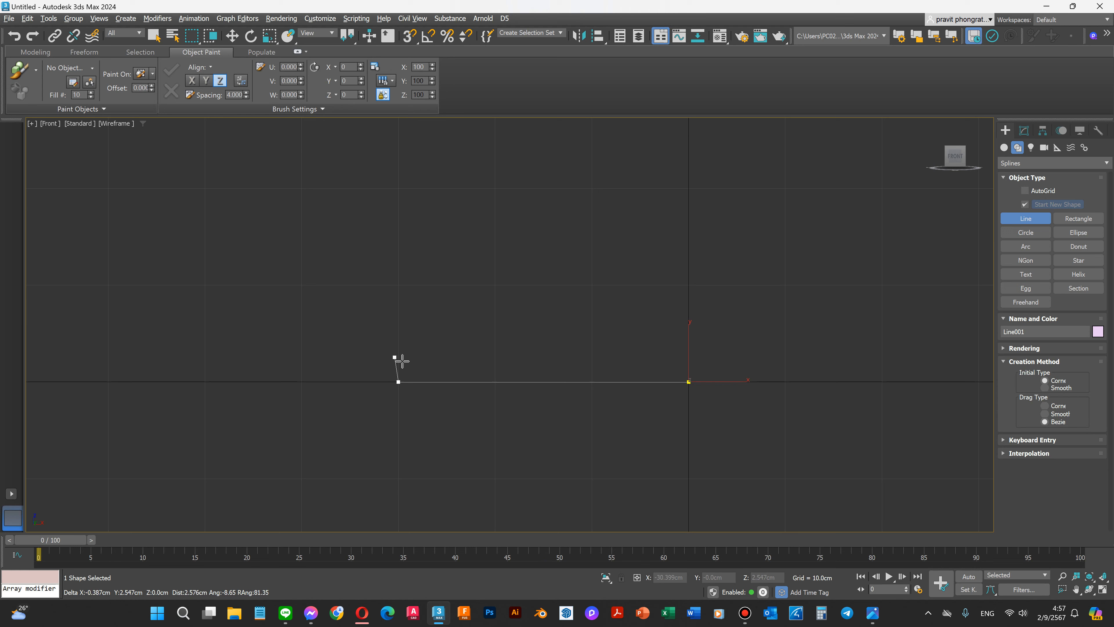
{"action": "left_click_drag", "start_coordinate": [413, 364], "coordinate": [421, 362]}
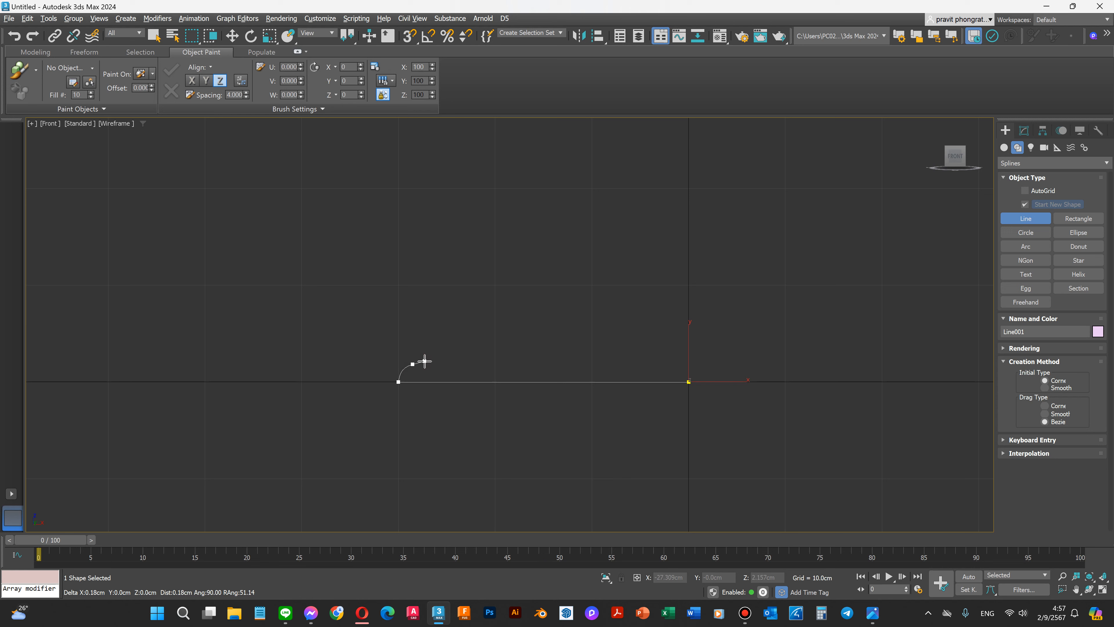
{"action": "left_click", "coordinate": [652, 351]}
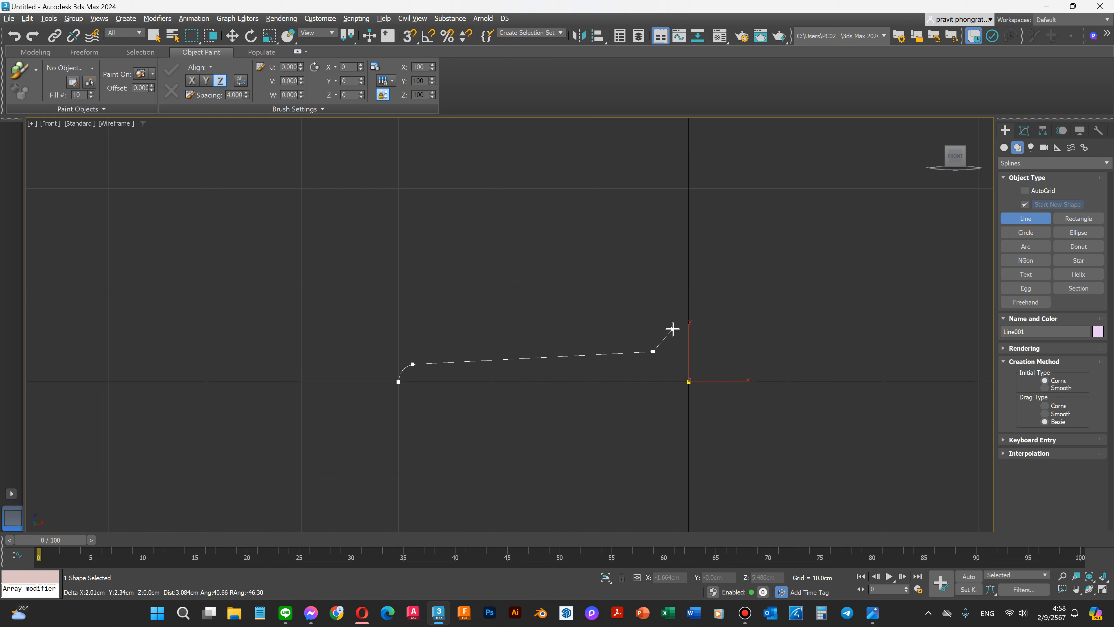
Step: Curve the line upward out of the foot and add a straight vertical segment for the stem
{"action": "left_click_drag", "start_coordinate": [672, 327], "coordinate": [674, 308]}
{"action": "scroll", "coordinate": [659, 353], "scroll_direction": "down", "scroll_amount": 4}
{"action": "scroll", "coordinate": [658, 352], "scroll_direction": "down", "scroll_amount": 1}
{"action": "scroll", "coordinate": [673, 244], "scroll_direction": "up", "scroll_amount": 3}
{"action": "scroll", "coordinate": [629, 269], "scroll_direction": "down", "scroll_amount": 1}
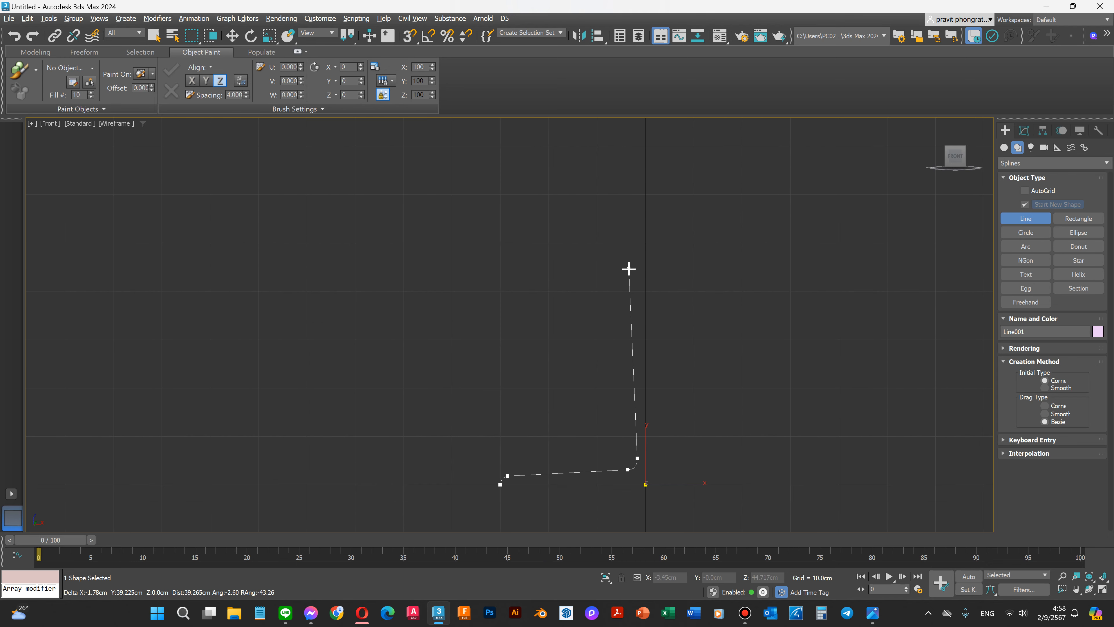
{"action": "left_click", "coordinate": [637, 319]}
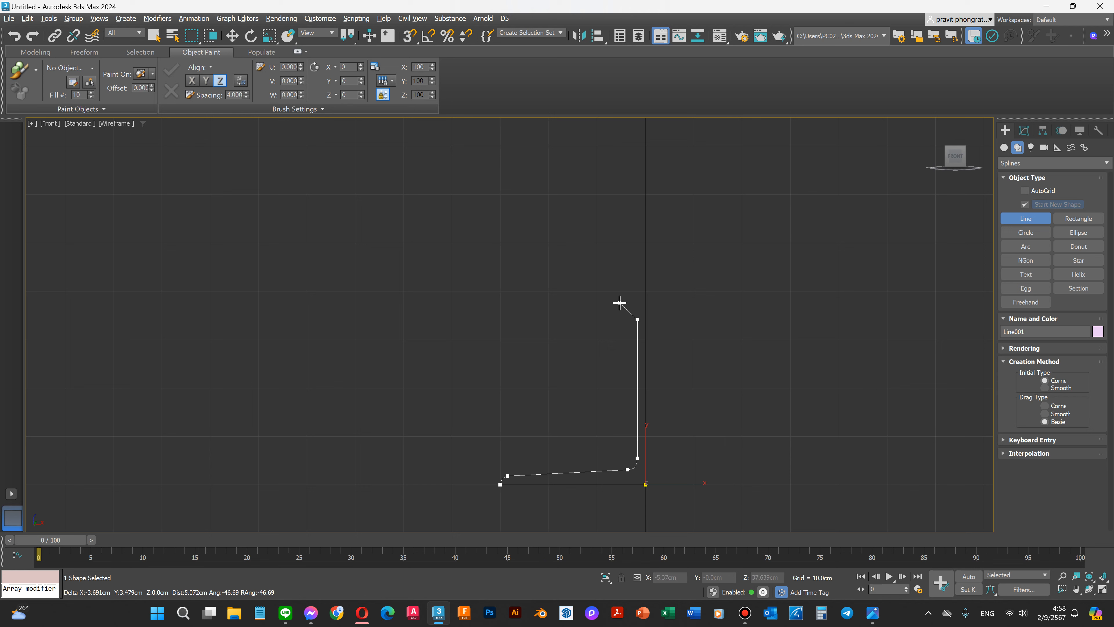
Step: Curve the line outward from the stem's top and sweep it up to form the underside of the bowl
{"action": "left_click_drag", "start_coordinate": [601, 296], "coordinate": [570, 289]}
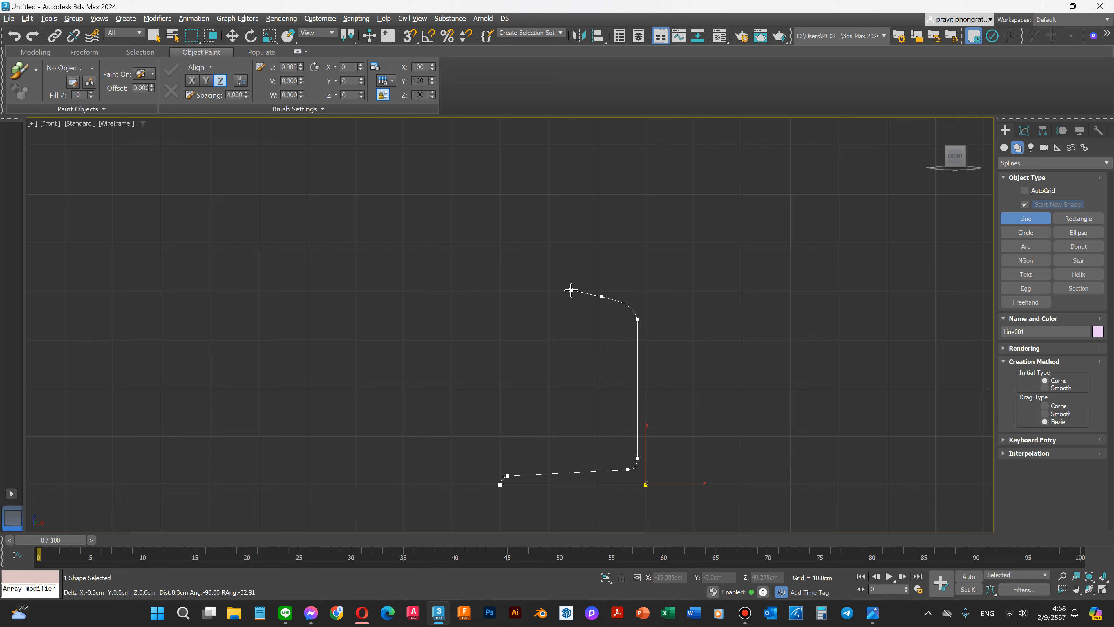
{"action": "left_click_drag", "start_coordinate": [514, 220], "coordinate": [486, 240]}
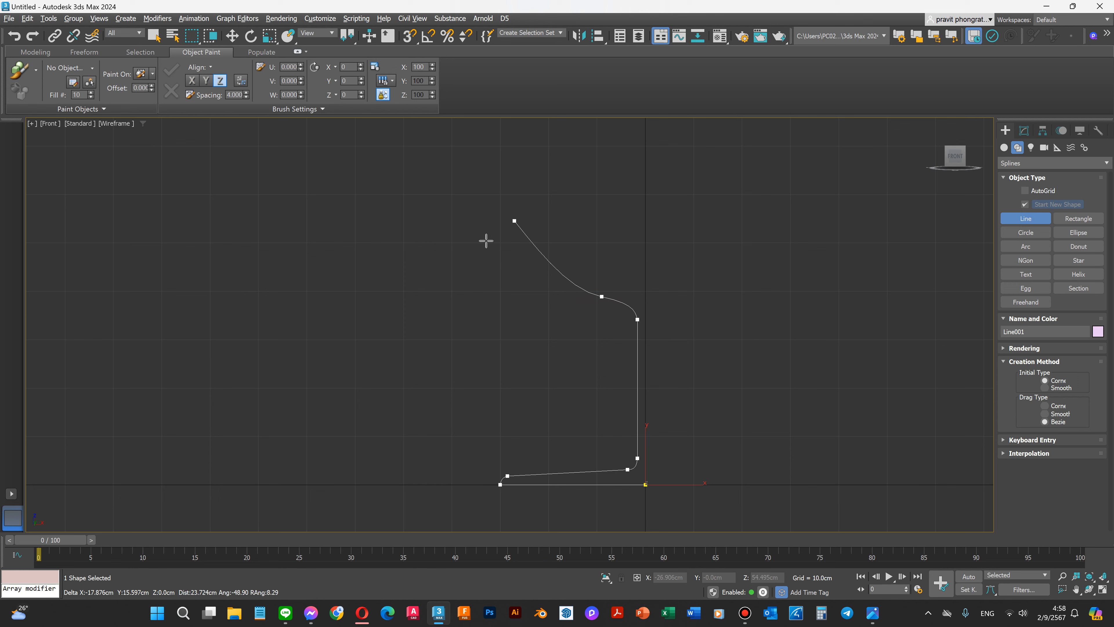
{"action": "scroll", "coordinate": [490, 279], "scroll_direction": "down", "scroll_amount": 3}
{"action": "scroll", "coordinate": [488, 262], "scroll_direction": "up", "scroll_amount": 3}
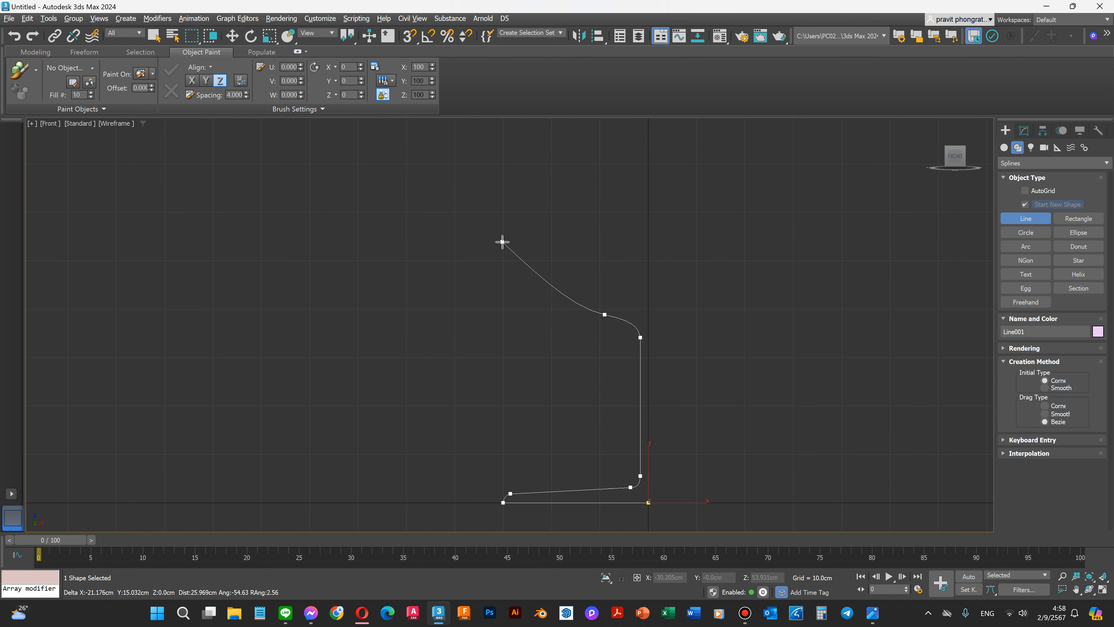
{"action": "left_click_drag", "start_coordinate": [502, 242], "coordinate": [507, 171]}
Step: Add the bowl's upper side as a straight segment about 45 cm long leaning slightly inward, and end the line
{"action": "scroll", "coordinate": [510, 249], "scroll_direction": "down", "scroll_amount": 4}
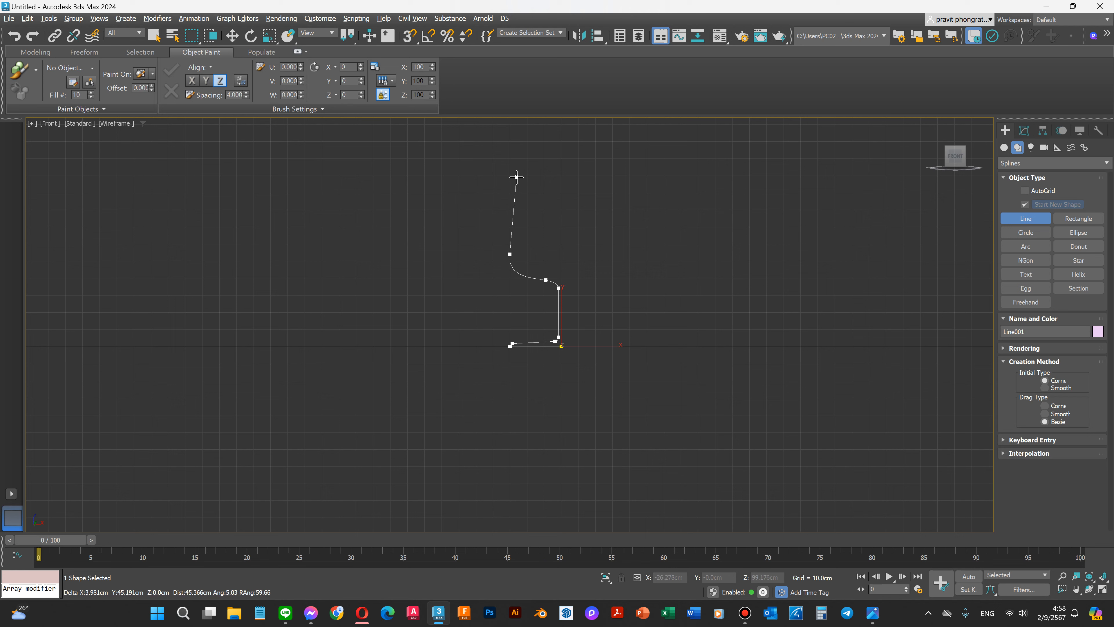
{"action": "left_click", "coordinate": [517, 177]}
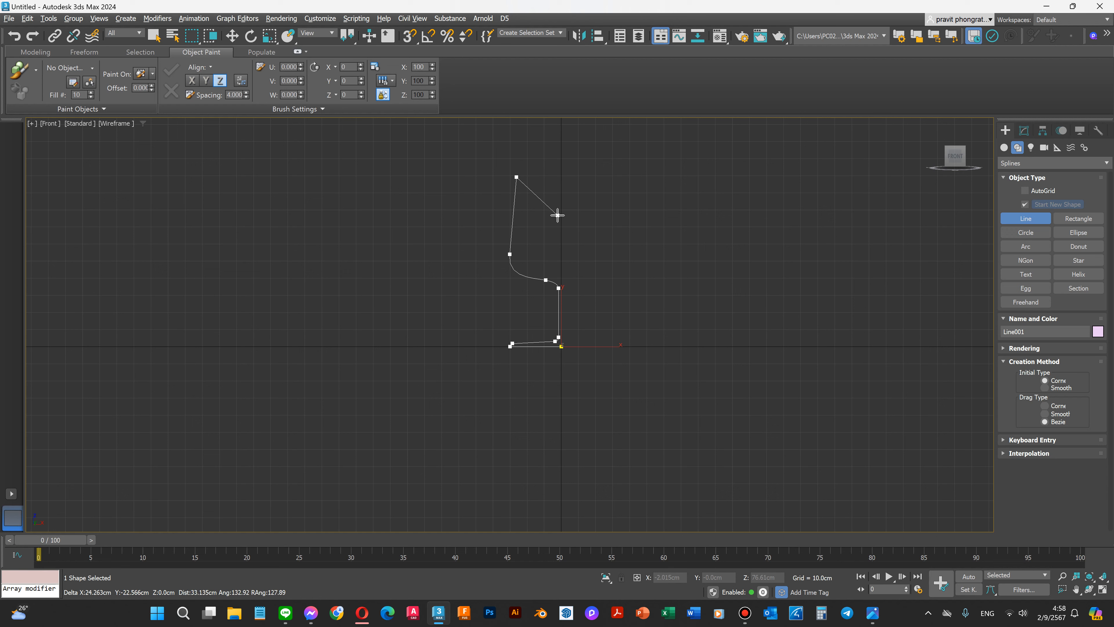
{"action": "right_click", "coordinate": [543, 177]}
{"action": "scroll", "coordinate": [539, 230], "scroll_direction": "up", "scroll_amount": 4}
{"action": "scroll", "coordinate": [550, 362], "scroll_direction": "down", "scroll_amount": 4}
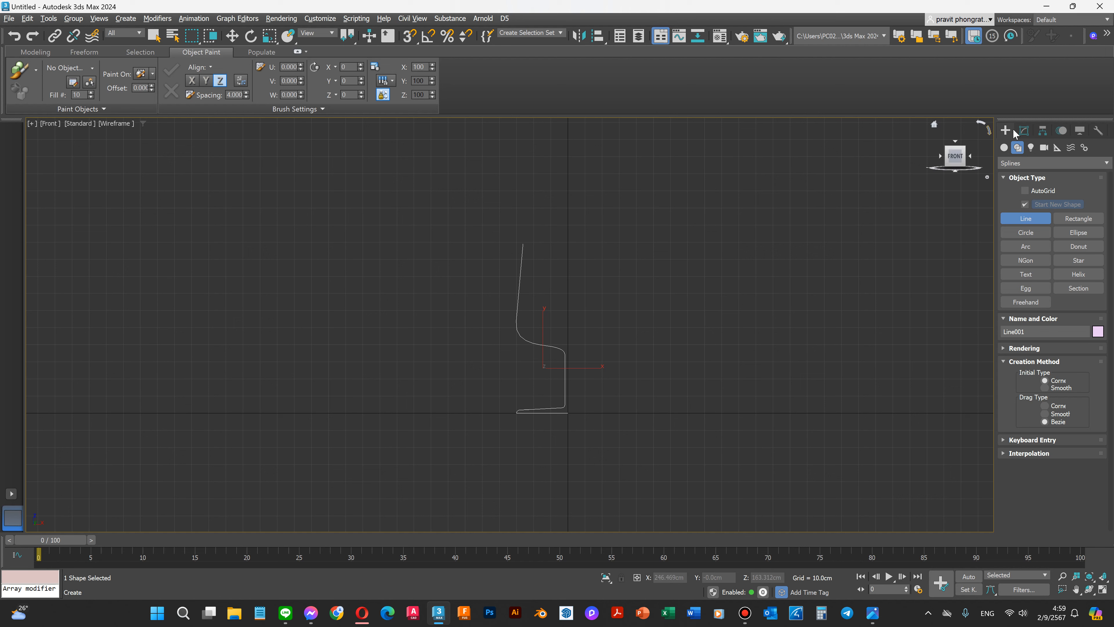
Step: Edit the line at Vertex level and lower the stem's top vertex to about Z 28.6 cm
{"action": "left_click", "coordinate": [1024, 130]}
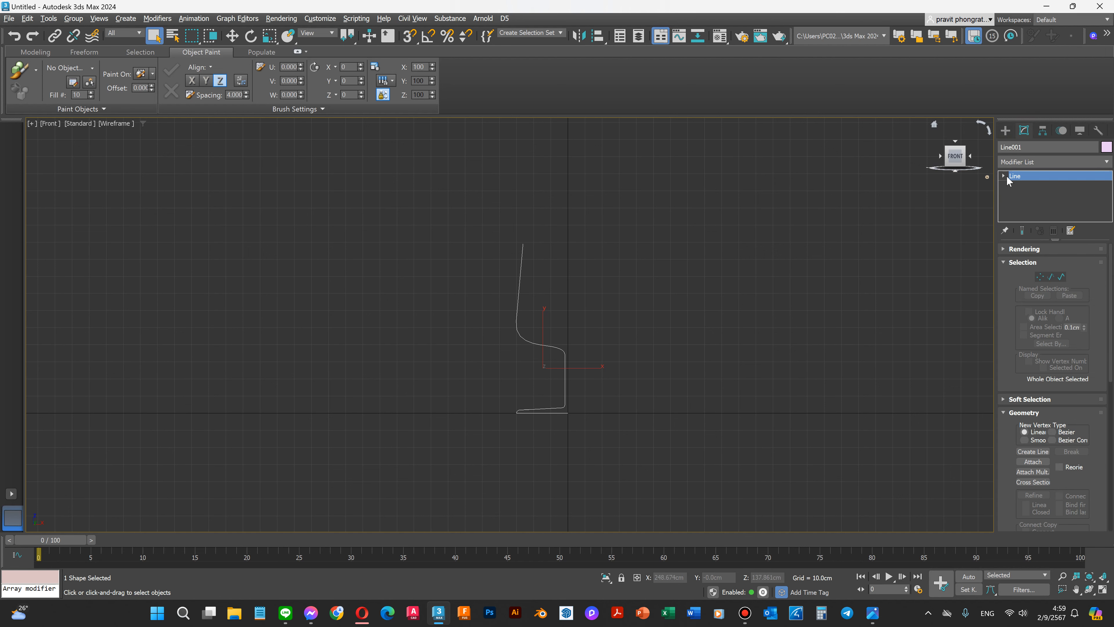
{"action": "left_click", "coordinate": [1003, 176]}
{"action": "left_click", "coordinate": [1022, 186]}
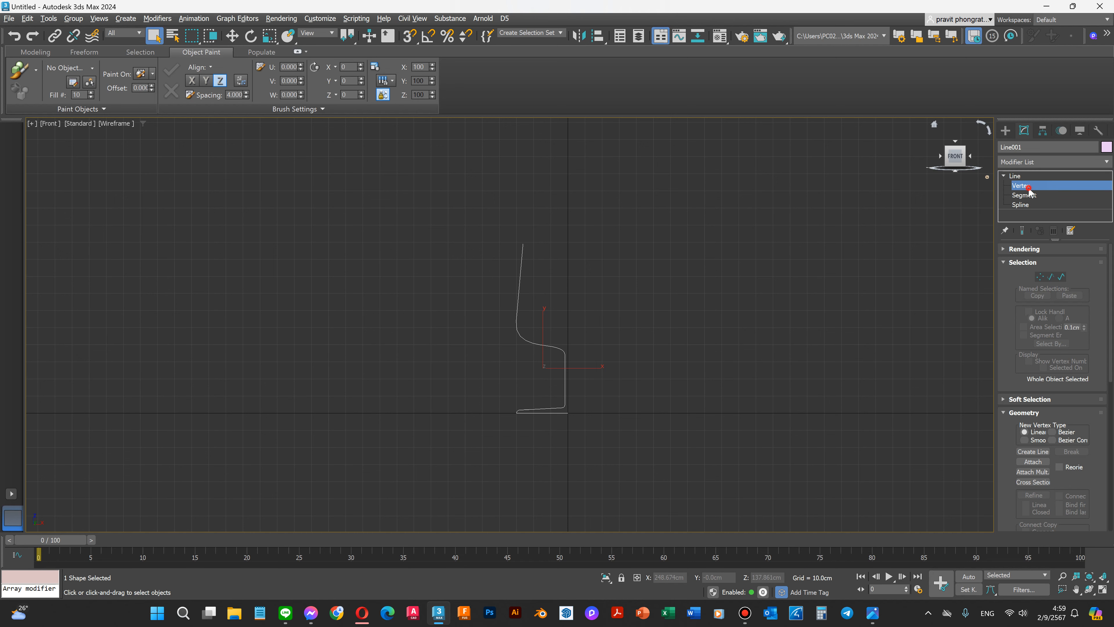
{"action": "scroll", "coordinate": [548, 370], "scroll_direction": "up", "scroll_amount": 5}
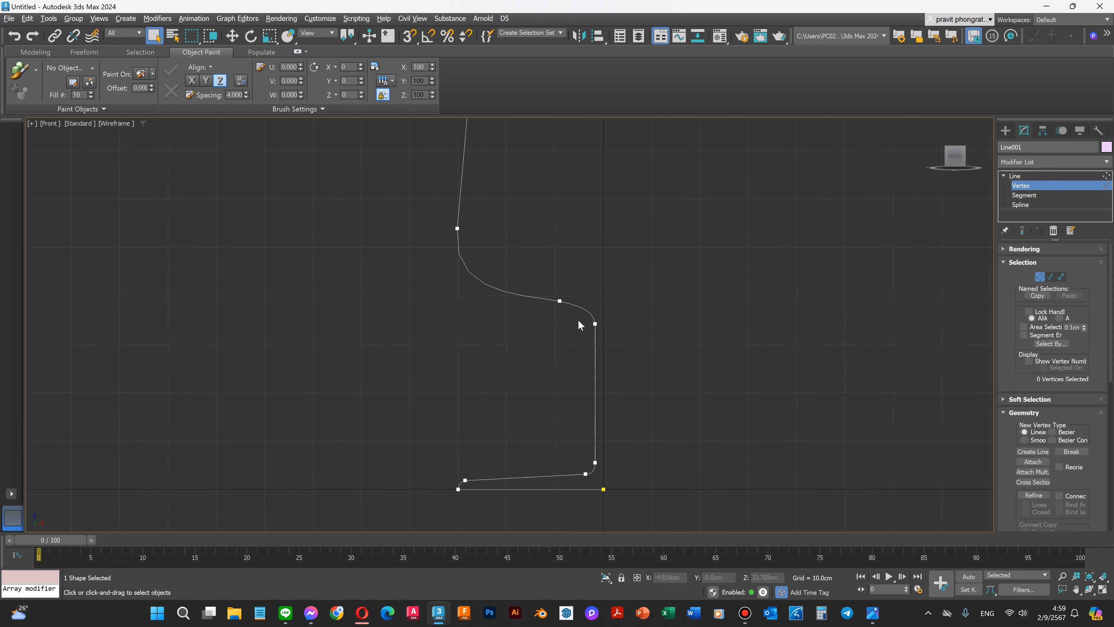
{"action": "left_click", "coordinate": [596, 325]}
{"action": "key", "text": "w"}
{"action": "left_click_drag", "start_coordinate": [595, 296], "coordinate": [572, 309]}
Step: Lower the vertex under the bowl to about Z 37 cm and raise the one at the side's base to about Z 57.7 cm
{"action": "left_click", "coordinate": [555, 271]}
{"action": "left_click_drag", "start_coordinate": [574, 321], "coordinate": [592, 311]}
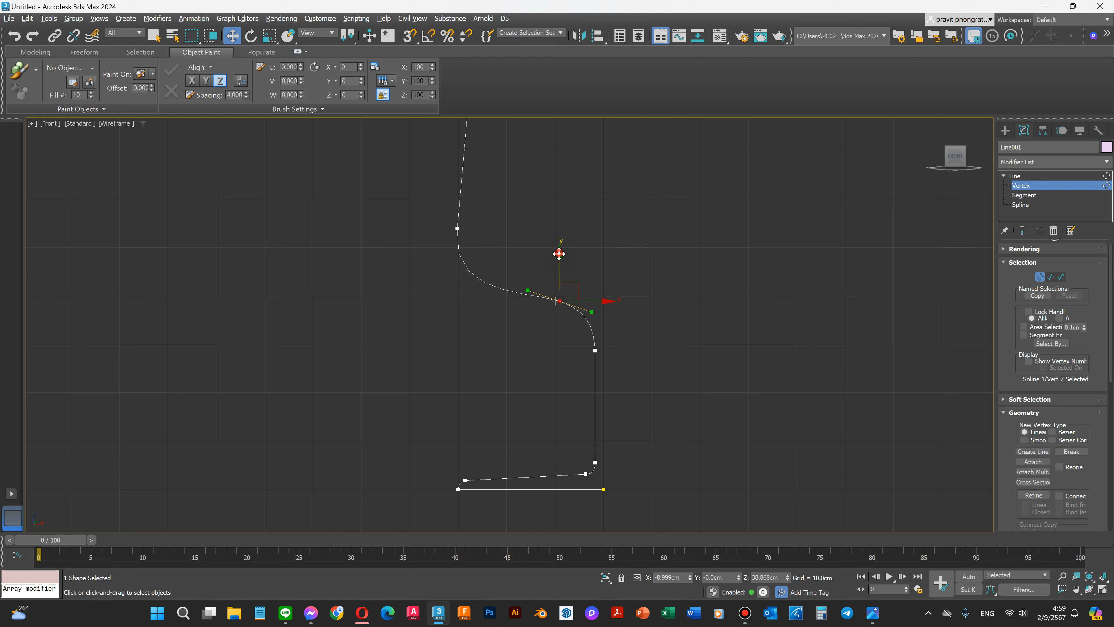
{"action": "left_click_drag", "start_coordinate": [559, 253], "coordinate": [559, 263]}
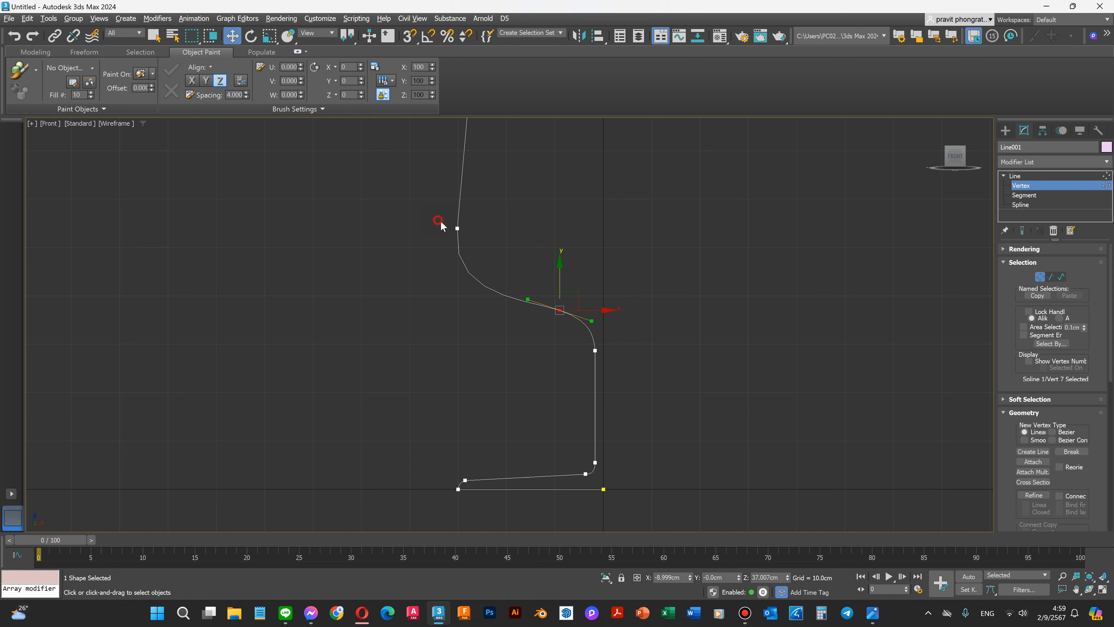
{"action": "left_click_drag", "start_coordinate": [440, 225], "coordinate": [465, 239]}
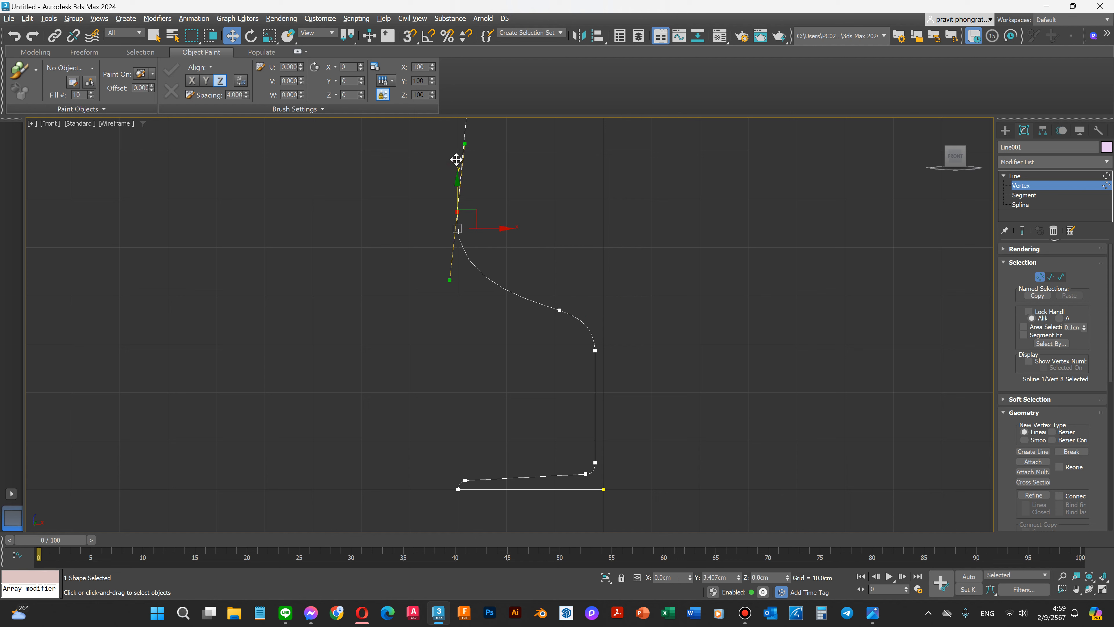
Step: Select the bowl's three vertices and shift them slightly outward from the axis and upward
{"action": "scroll", "coordinate": [515, 454], "scroll_direction": "down", "scroll_amount": 2}
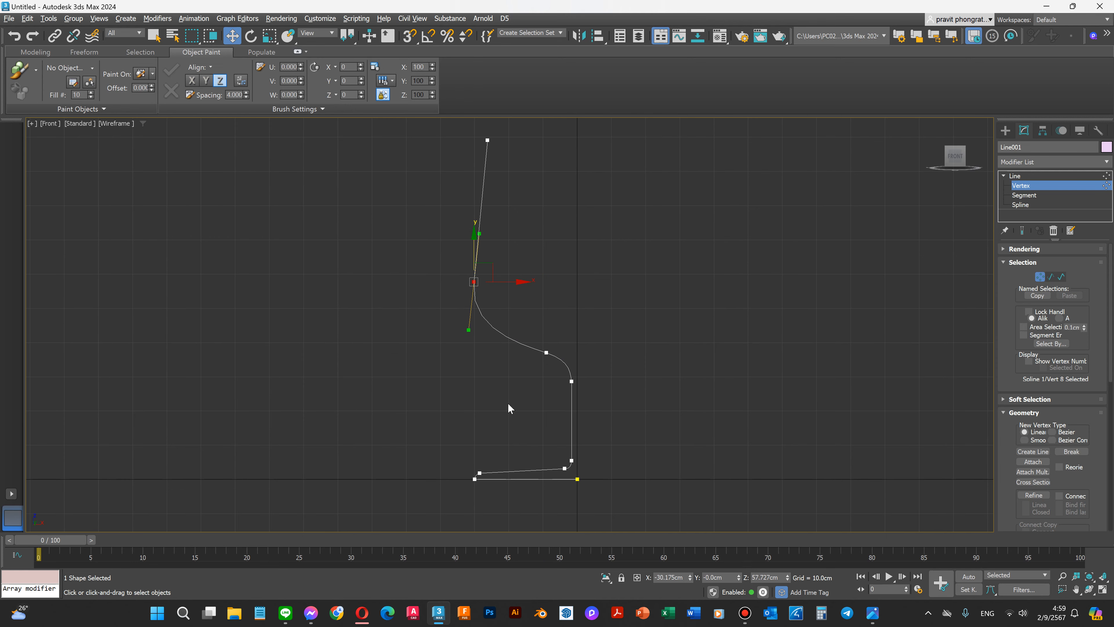
{"action": "scroll", "coordinate": [453, 176], "scroll_direction": "down", "scroll_amount": 2}
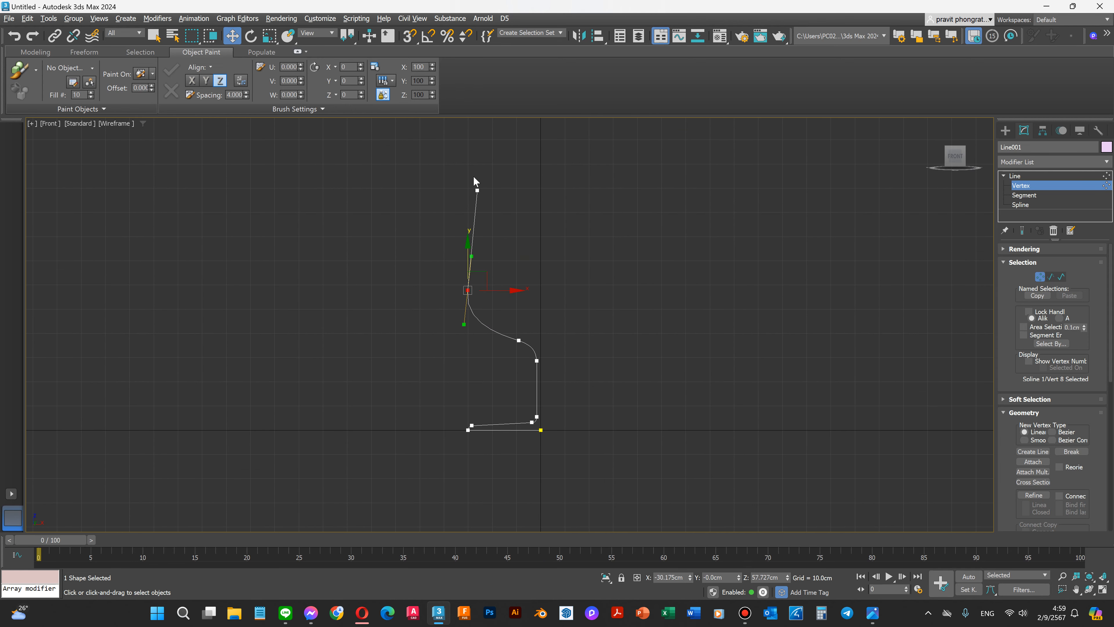
{"action": "left_click_drag", "start_coordinate": [474, 310], "coordinate": [540, 338]}
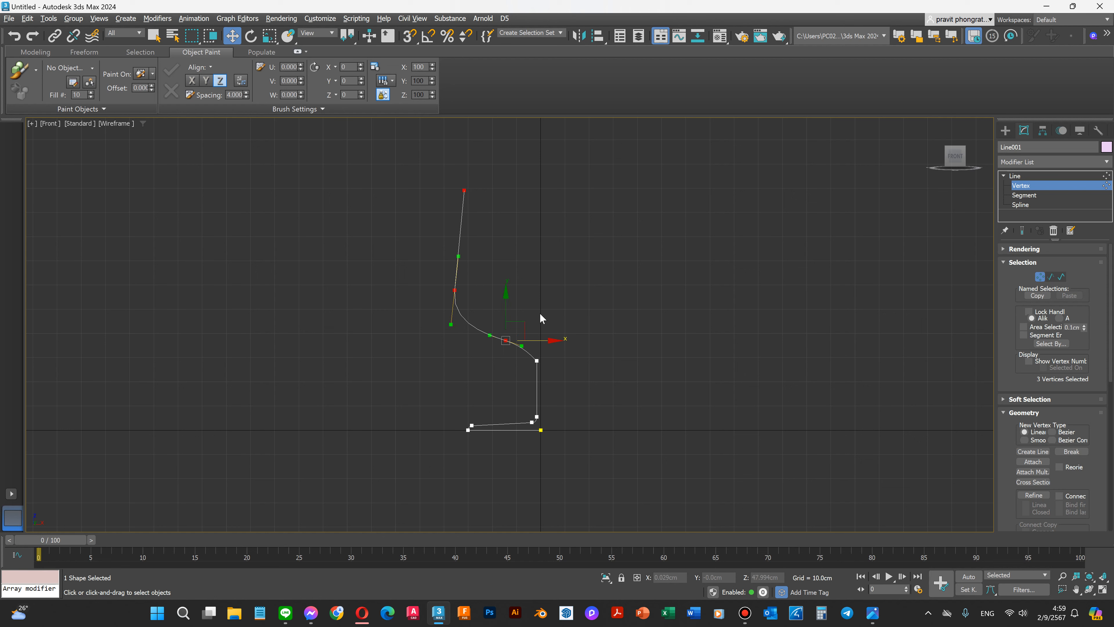
{"action": "left_click_drag", "start_coordinate": [506, 300], "coordinate": [507, 289]}
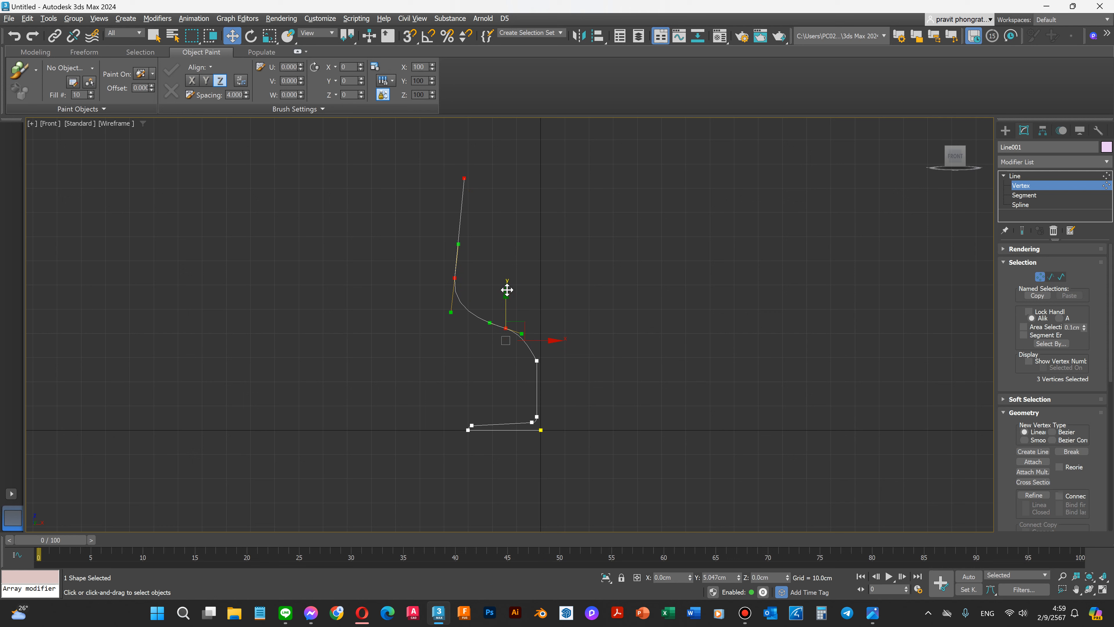
Step: Raise the stem's top vertex slightly, keeping it vertically in line with the stem
{"action": "left_click", "coordinate": [536, 360]}
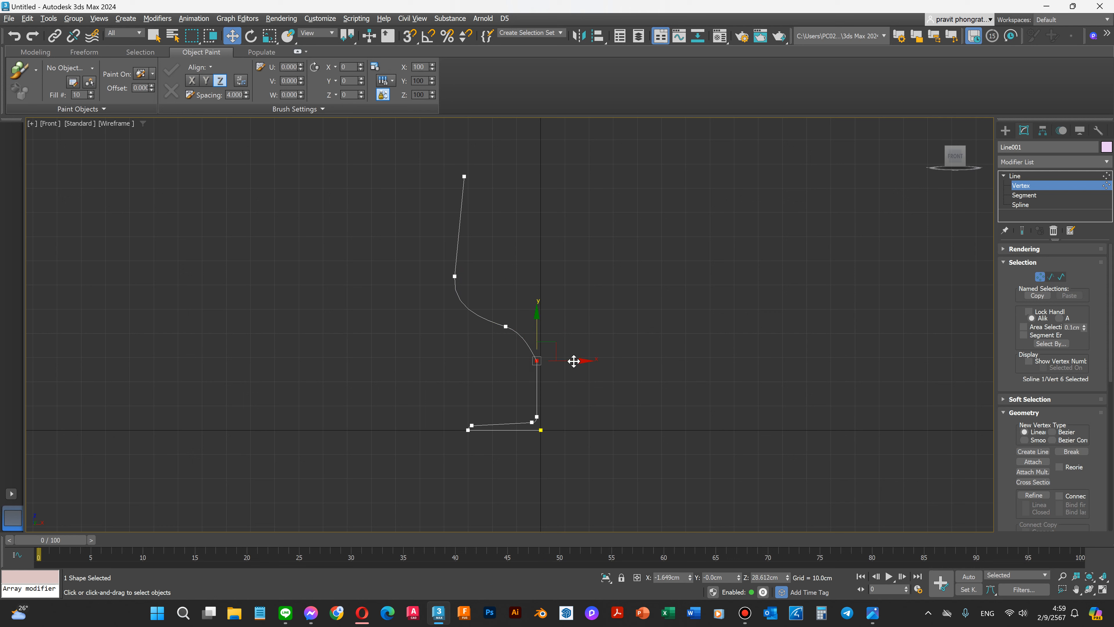
{"action": "left_click_drag", "start_coordinate": [573, 360], "coordinate": [571, 359]}
{"action": "left_click_drag", "start_coordinate": [535, 317], "coordinate": [536, 311]}
{"action": "left_click_drag", "start_coordinate": [572, 353], "coordinate": [575, 353]}
Step: Raise the bowl's three vertices together until the lowest one is at about Z 51.3 cm
{"action": "left_click_drag", "start_coordinate": [506, 329], "coordinate": [511, 336]}
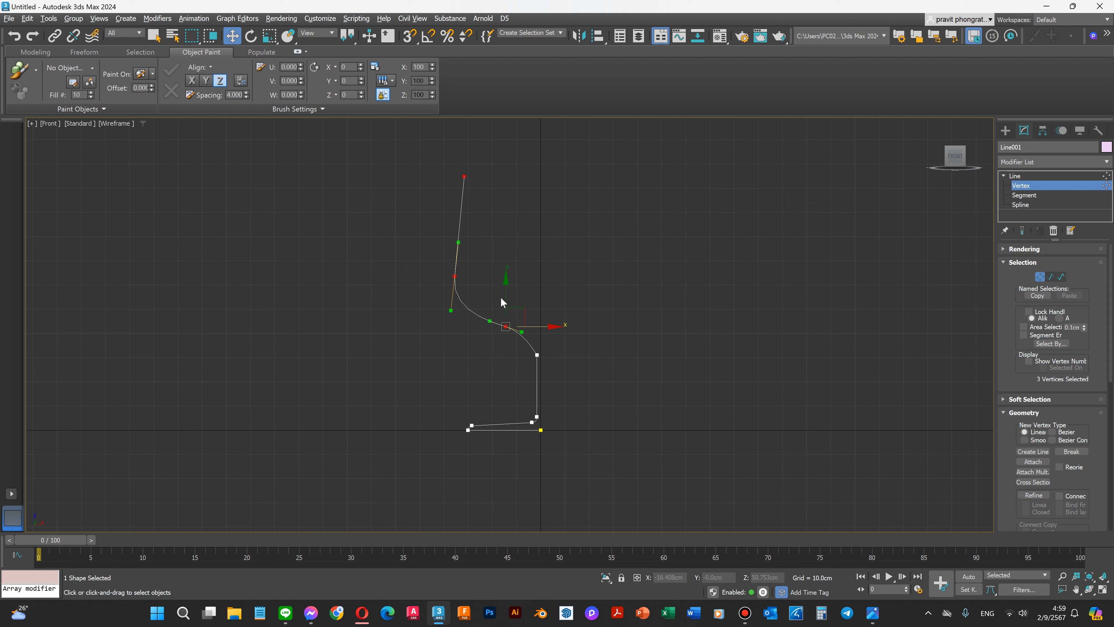
{"action": "left_click_drag", "start_coordinate": [504, 288], "coordinate": [506, 276]}
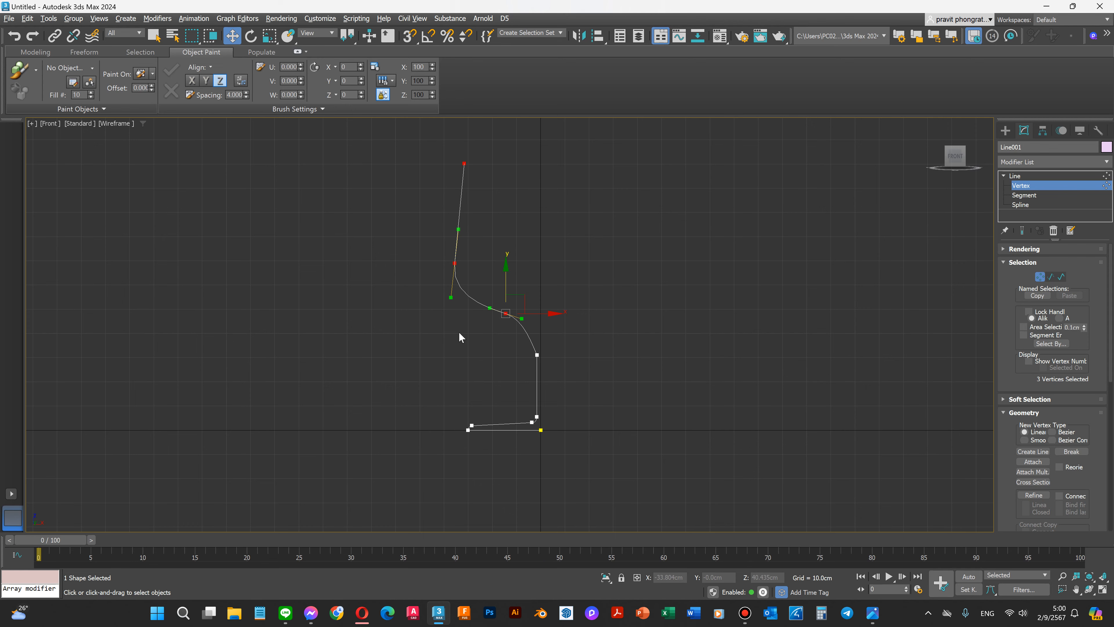
{"action": "scroll", "coordinate": [459, 332], "scroll_direction": "down", "scroll_amount": 2}
{"action": "scroll", "coordinate": [453, 272], "scroll_direction": "up", "scroll_amount": 1}
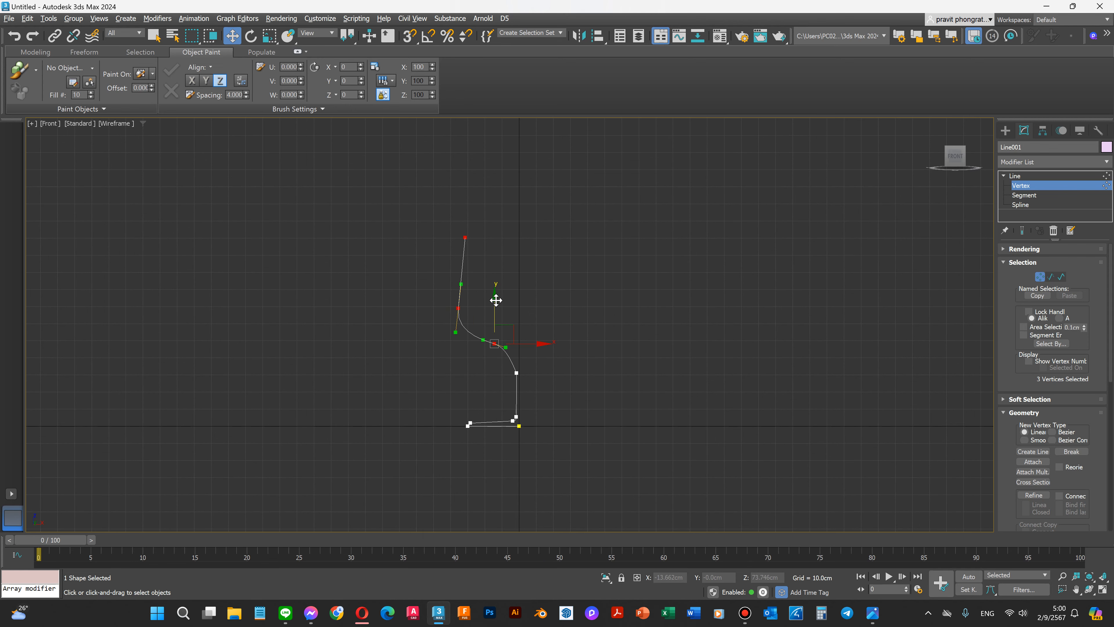
{"action": "scroll", "coordinate": [500, 322], "scroll_direction": "up", "scroll_amount": 2}
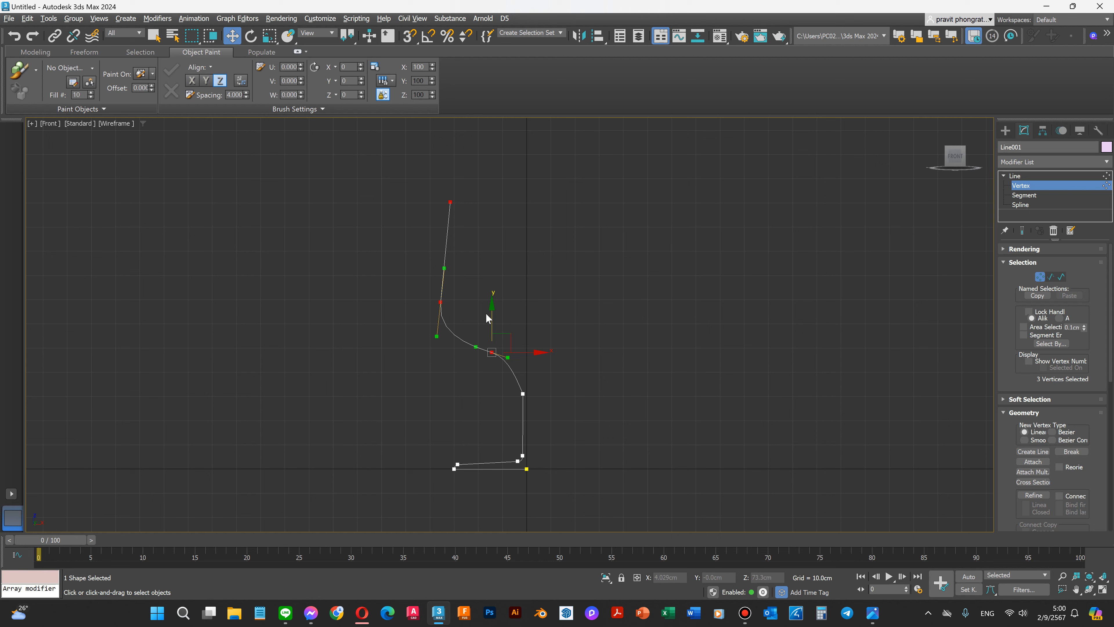
{"action": "left_click_drag", "start_coordinate": [493, 322], "coordinate": [494, 314]}
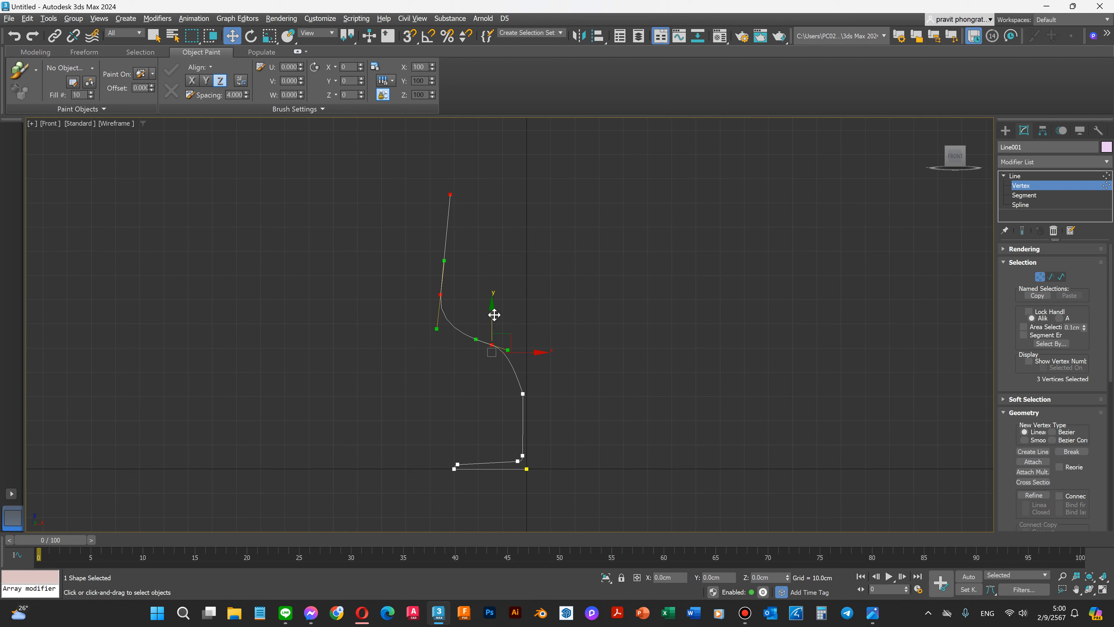
Step: Flatten the tangent of the vertex under the bowl and move it toward the axis to about X -9 cm
{"action": "left_click", "coordinate": [509, 350]}
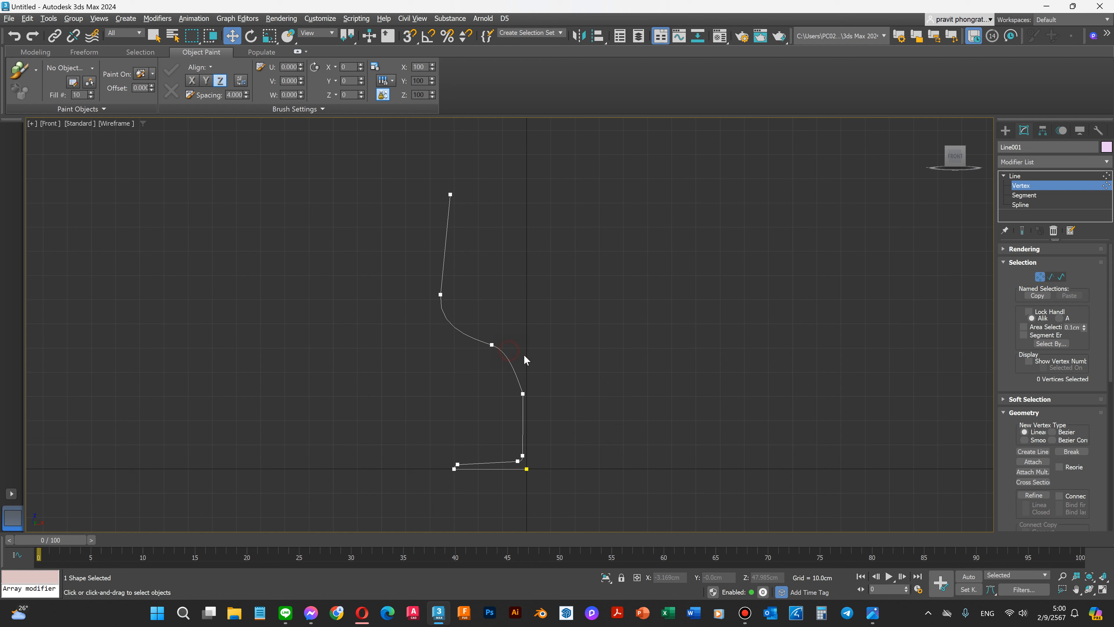
{"action": "left_click", "coordinate": [493, 344]}
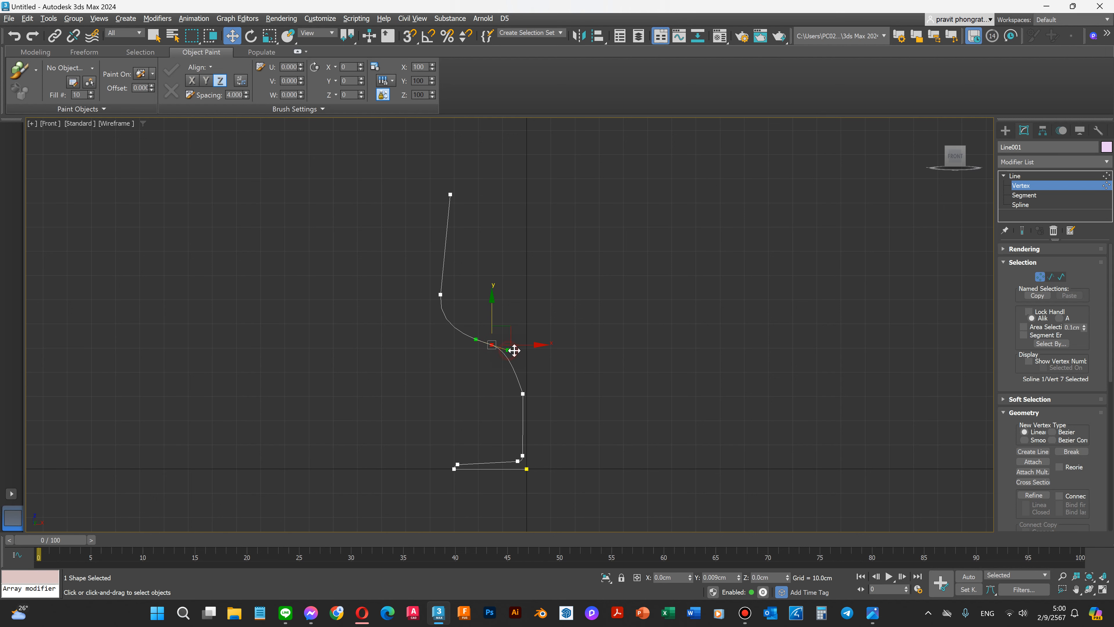
{"action": "scroll", "coordinate": [507, 354], "scroll_direction": "up", "scroll_amount": 2}
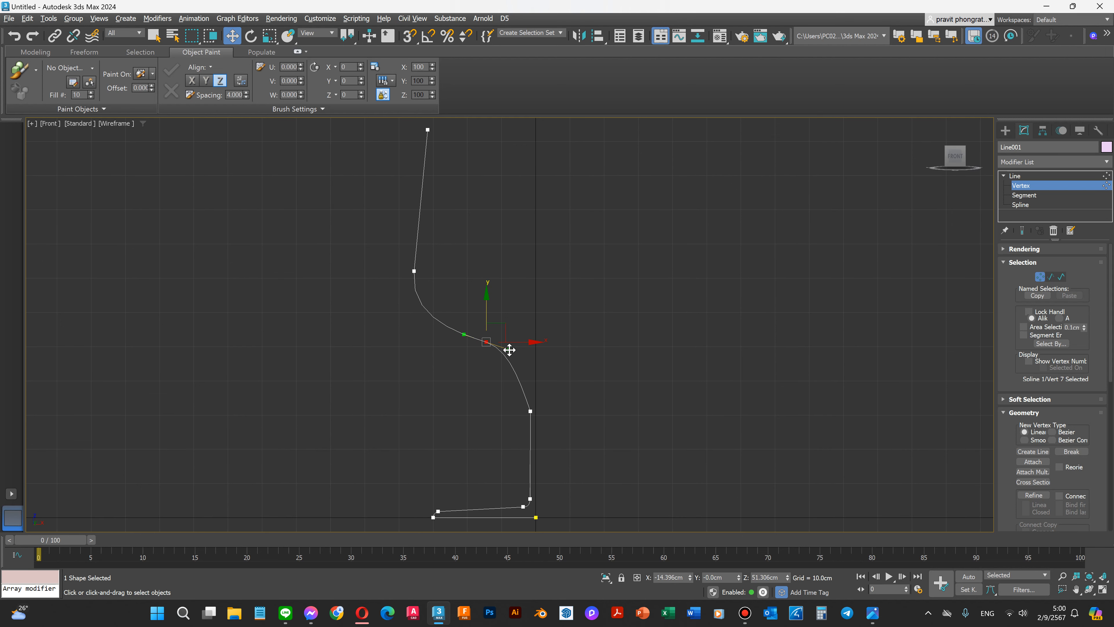
{"action": "left_click_drag", "start_coordinate": [509, 350], "coordinate": [546, 342]}
{"action": "scroll", "coordinate": [477, 372], "scroll_direction": "down", "scroll_amount": 3}
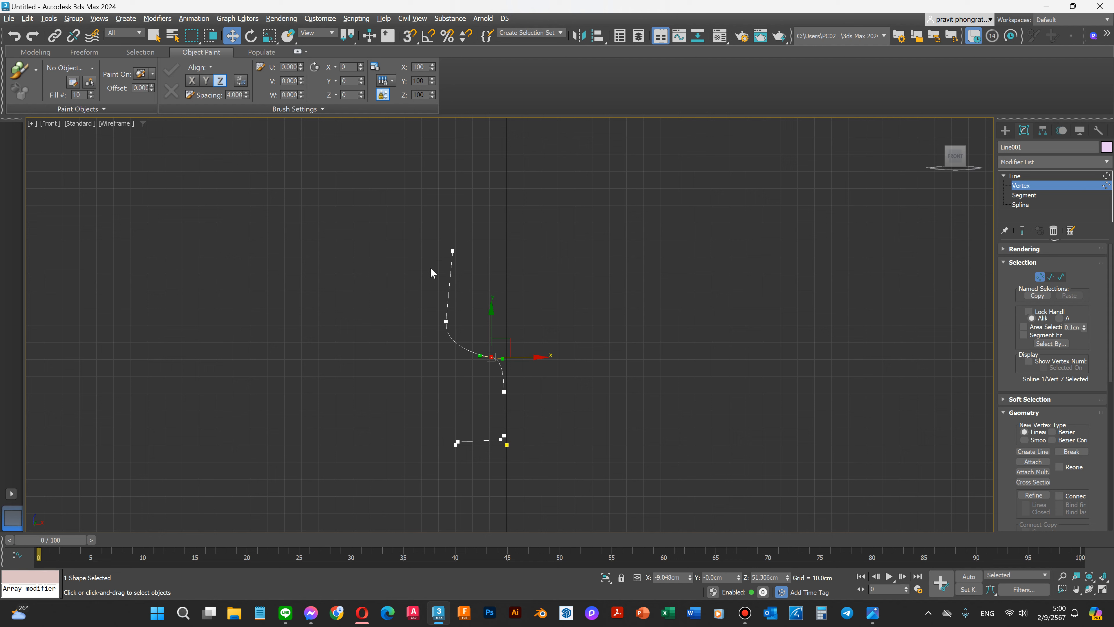
Step: Move the bowl's rim vertex slightly toward the axis and upward, to about X -29.5 cm, Z 116.4 cm
{"action": "left_click", "coordinate": [416, 237]}
{"action": "left_click", "coordinate": [452, 251]}
{"action": "left_click_drag", "start_coordinate": [453, 228], "coordinate": [497, 246]}
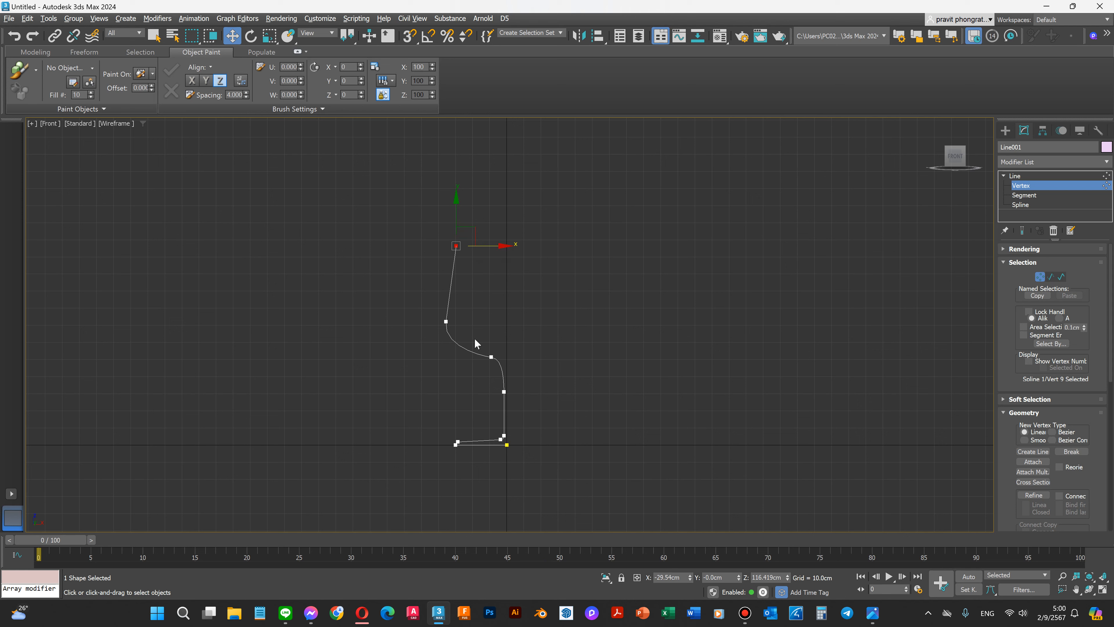
Step: Lower the vertex under the bowl to about Z 47.6 cm
{"action": "left_click", "coordinate": [491, 357]}
{"action": "left_click_drag", "start_coordinate": [491, 315], "coordinate": [491, 328]}
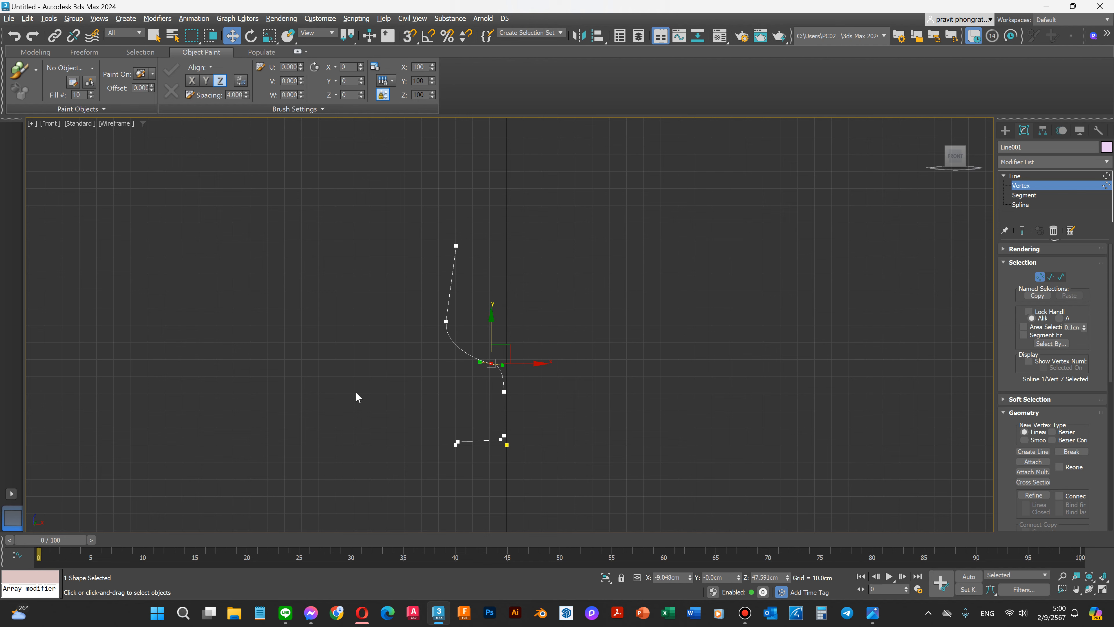
{"action": "left_click", "coordinate": [425, 408]}
Step: Select the four vertices from the stem's base up to the bowl's underside and shift them about 1.1 cm away from the axis
{"action": "scroll", "coordinate": [505, 457], "scroll_direction": "up", "scroll_amount": 5}
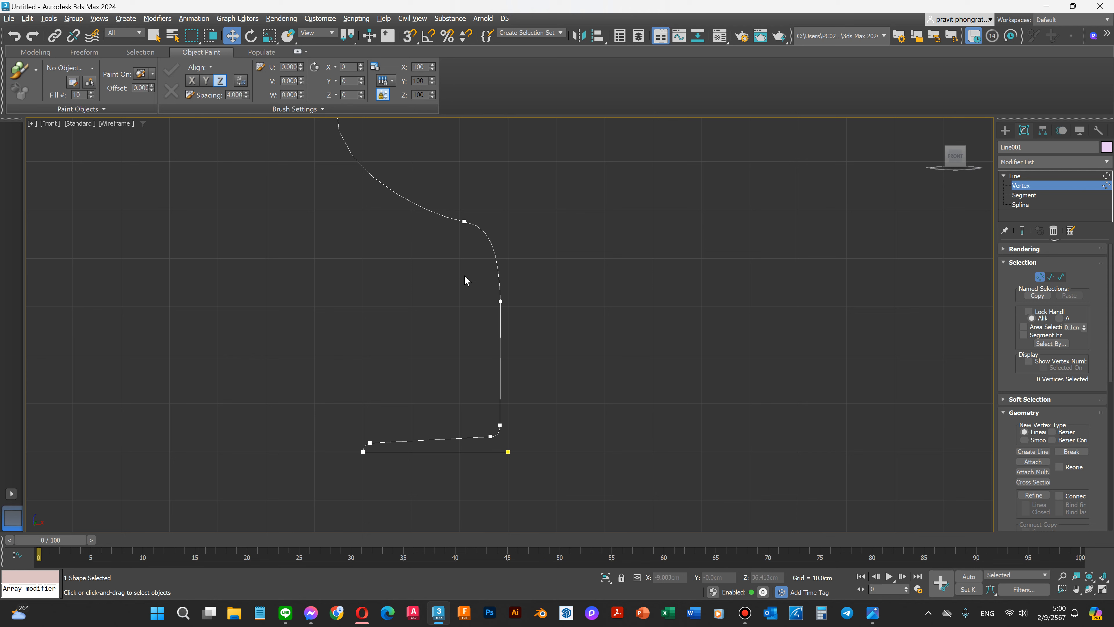
{"action": "left_click_drag", "start_coordinate": [507, 447], "coordinate": [508, 446]}
{"action": "left_click_drag", "start_coordinate": [547, 442], "coordinate": [532, 435]}
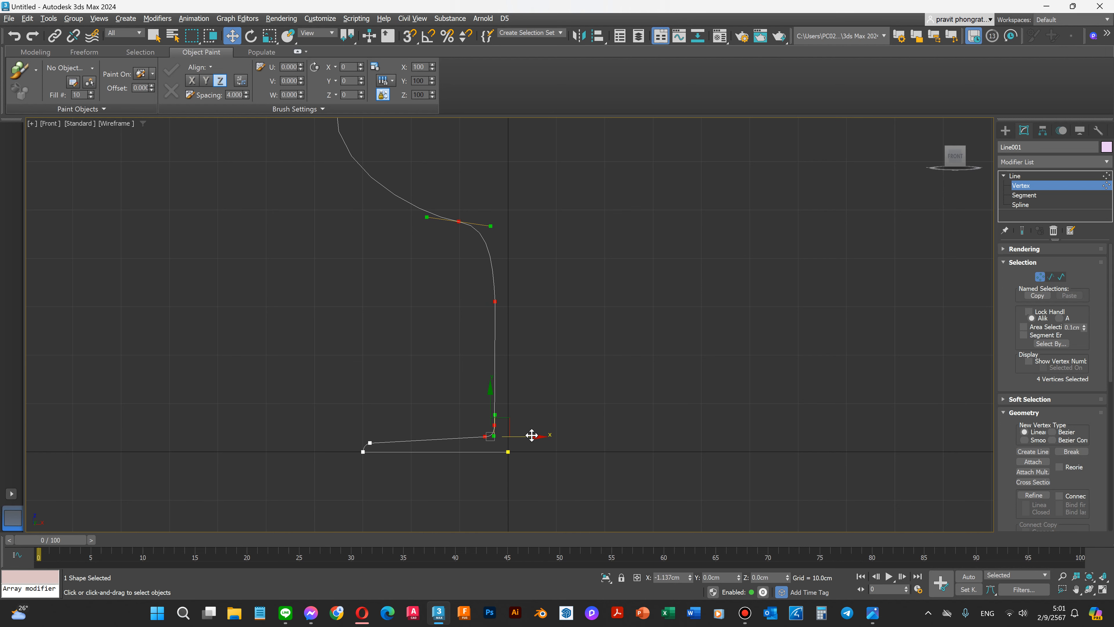
Step: Select the bowl's two upper vertices and move them slightly outward from the axis and upward
{"action": "scroll", "coordinate": [528, 482], "scroll_direction": "down", "scroll_amount": 3}
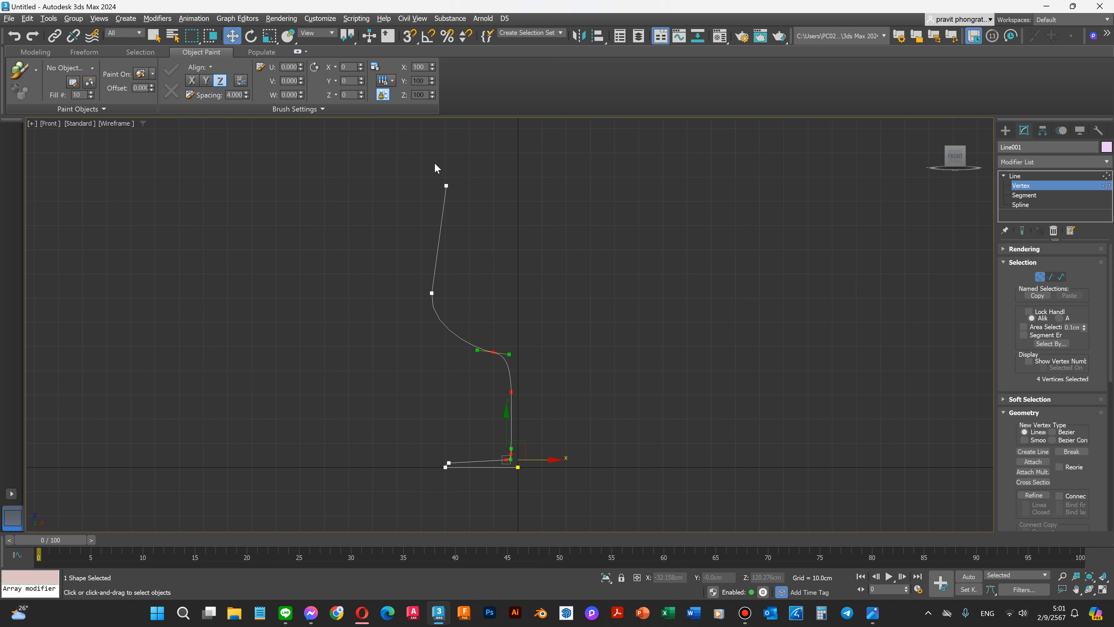
{"action": "left_click_drag", "start_coordinate": [466, 311], "coordinate": [474, 292]}
{"action": "left_click_drag", "start_coordinate": [428, 243], "coordinate": [428, 236]}
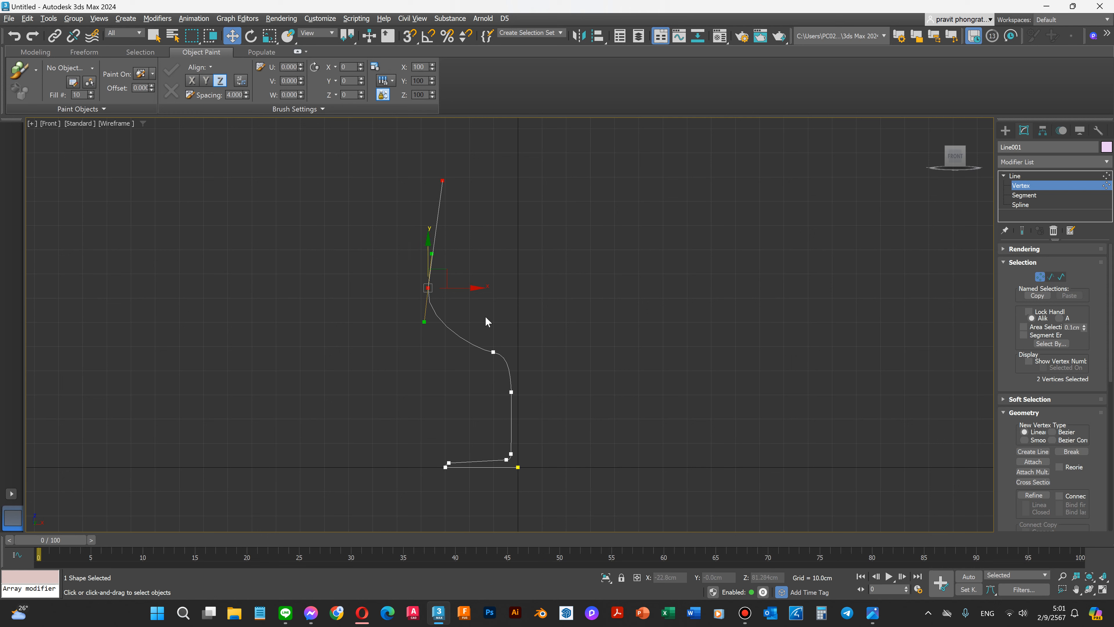
Step: Move the vertex under the bowl outward to about X -13.2 cm and turn the tangent at the bowl's widest vertex nearly vertical
{"action": "left_click", "coordinate": [492, 352]}
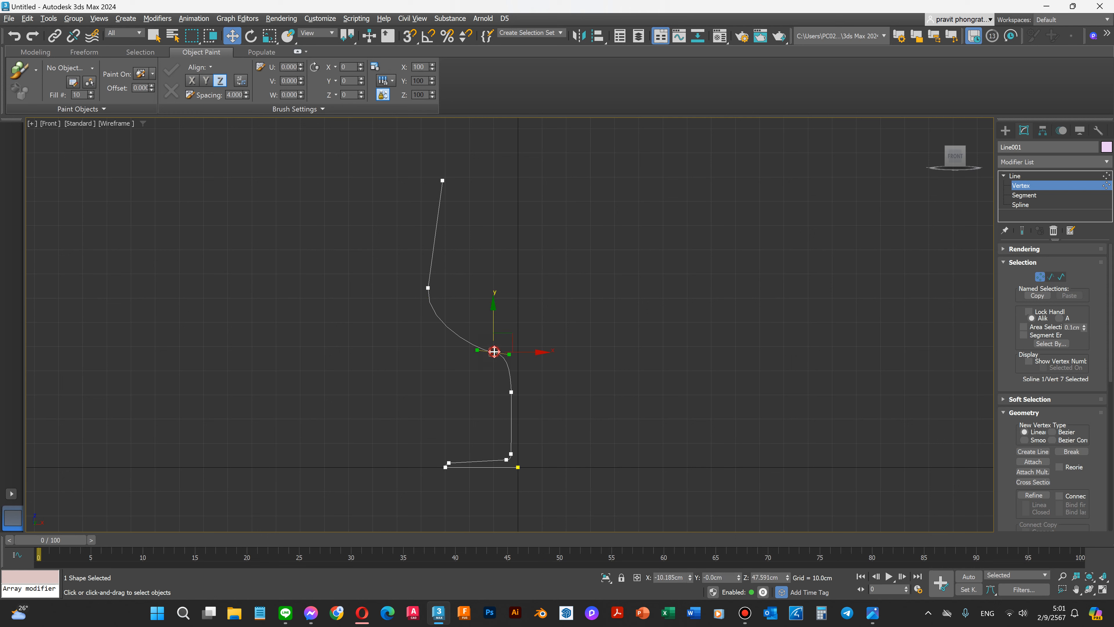
{"action": "left_click_drag", "start_coordinate": [541, 353], "coordinate": [534, 352]}
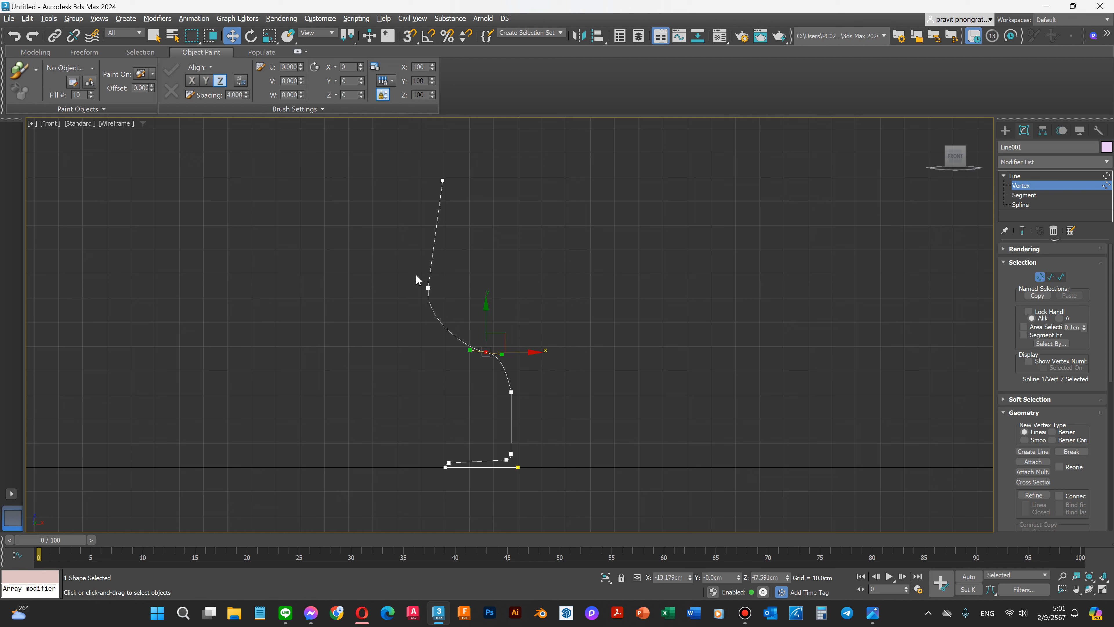
{"action": "left_click", "coordinate": [427, 287]}
{"action": "left_click_drag", "start_coordinate": [425, 321], "coordinate": [428, 334]}
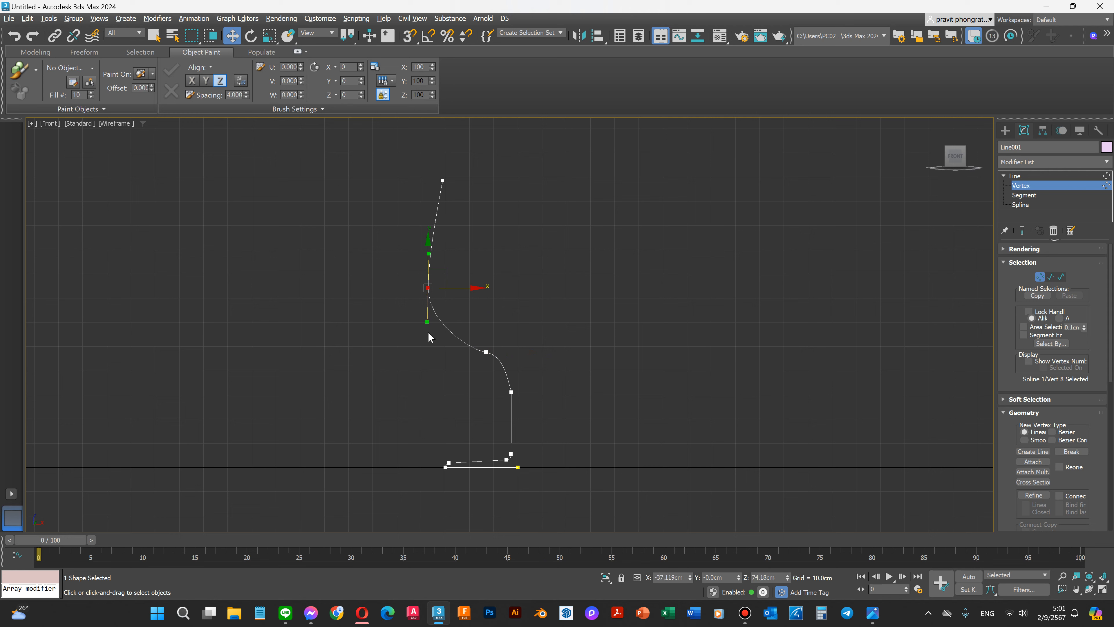
Step: Lengthen and flatten the tangent of the vertex under the bowl and raise that vertex to about Z 48.3 cm
{"action": "left_click", "coordinate": [490, 359]}
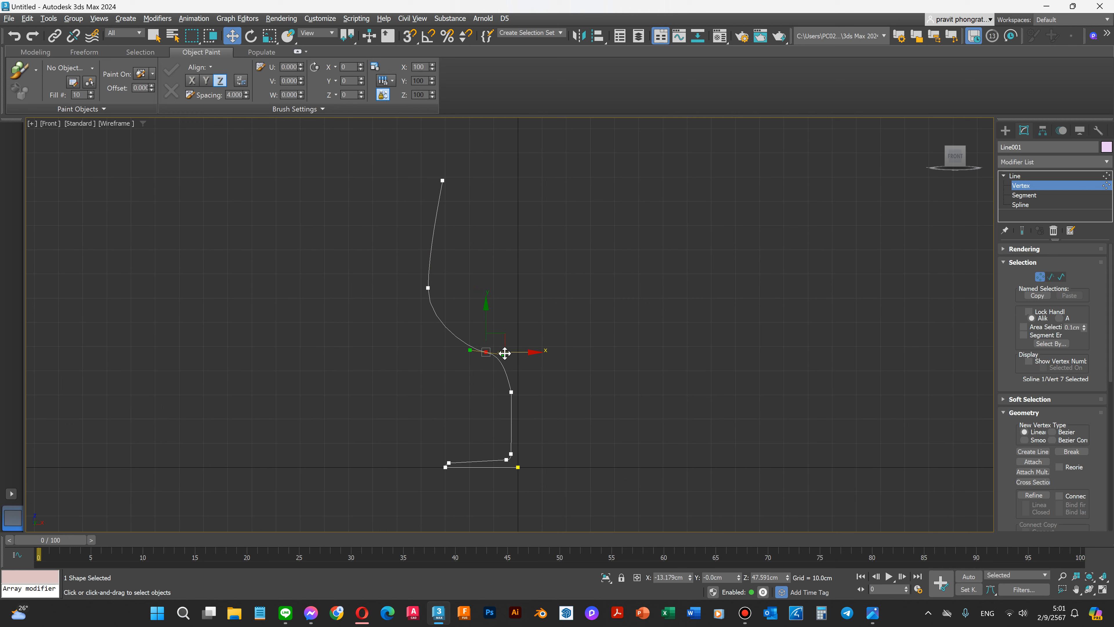
{"action": "left_click_drag", "start_coordinate": [501, 354], "coordinate": [505, 351]}
{"action": "left_click", "coordinate": [480, 422]}
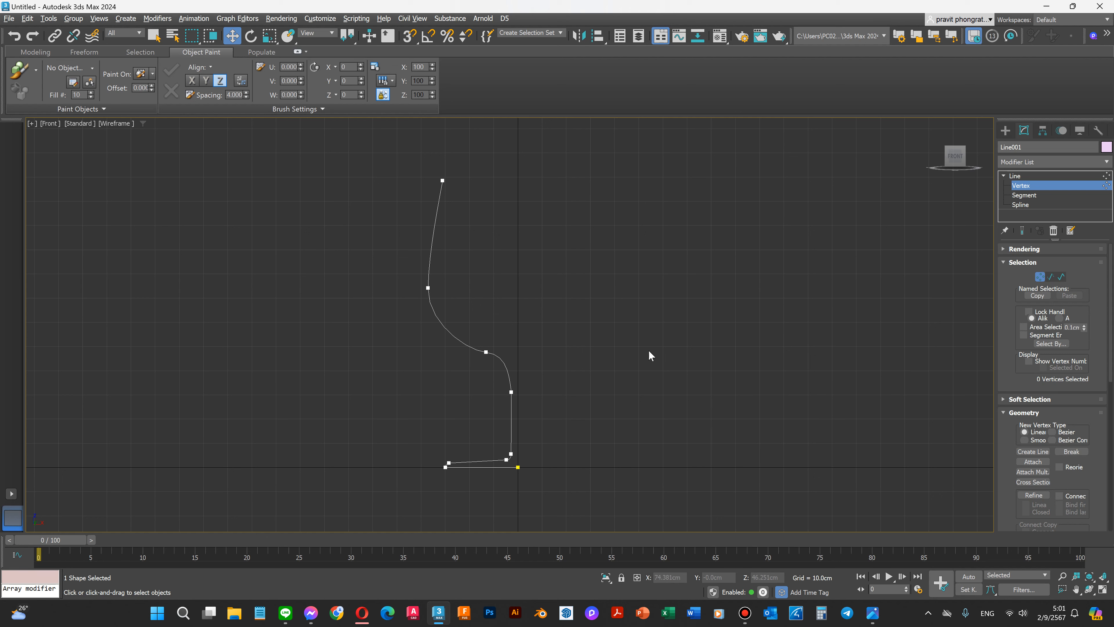
{"action": "left_click_drag", "start_coordinate": [493, 379], "coordinate": [494, 379]}
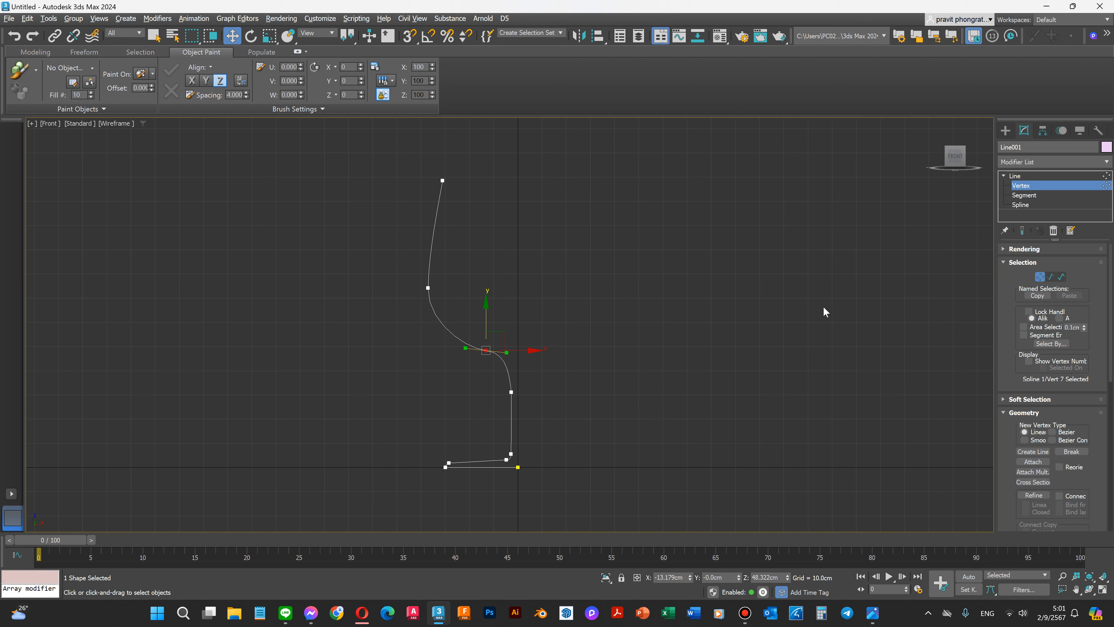
{"action": "left_click", "coordinate": [689, 315]}
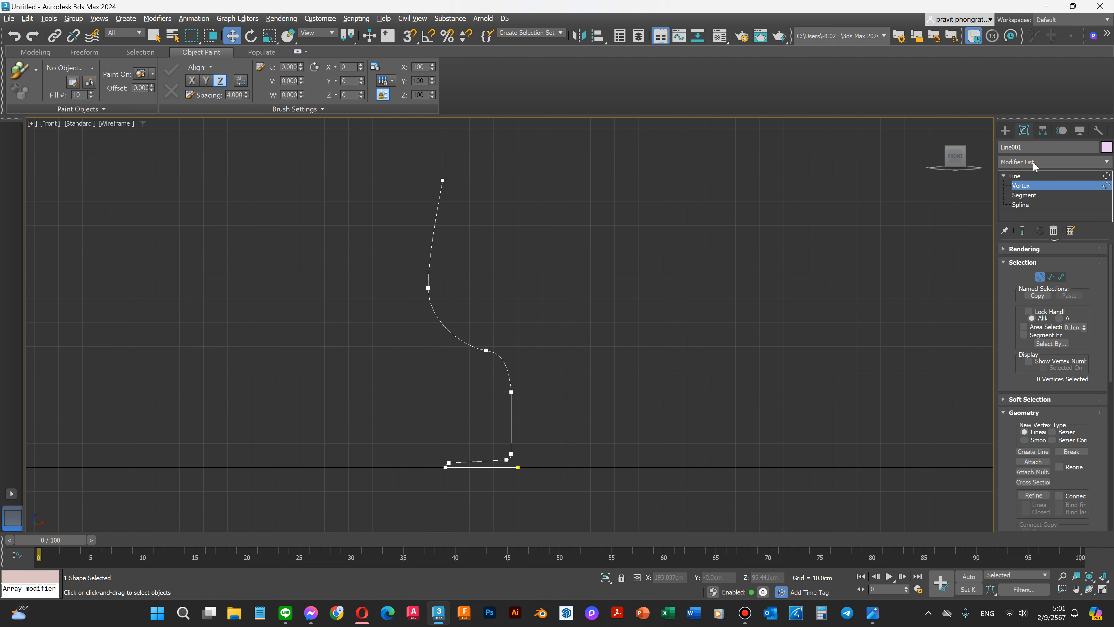
Step: Leave vertex editing and apply a Lathe modifier to the whole profile line
{"action": "left_click", "coordinate": [1017, 176]}
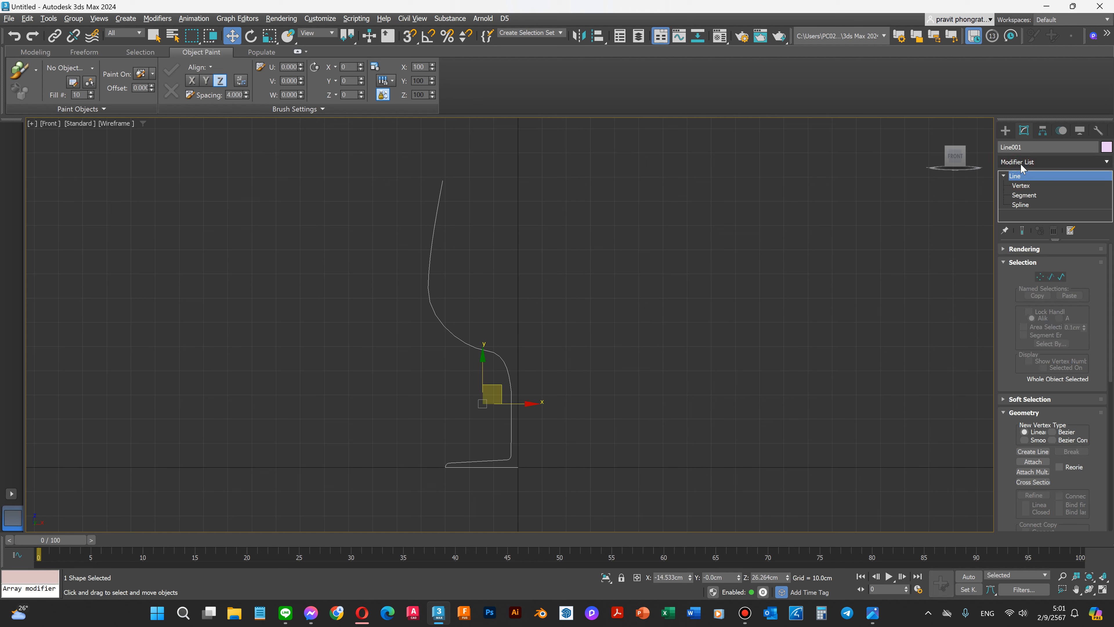
{"action": "left_click", "coordinate": [1044, 161]}
{"action": "left_click", "coordinate": [1089, 106]}
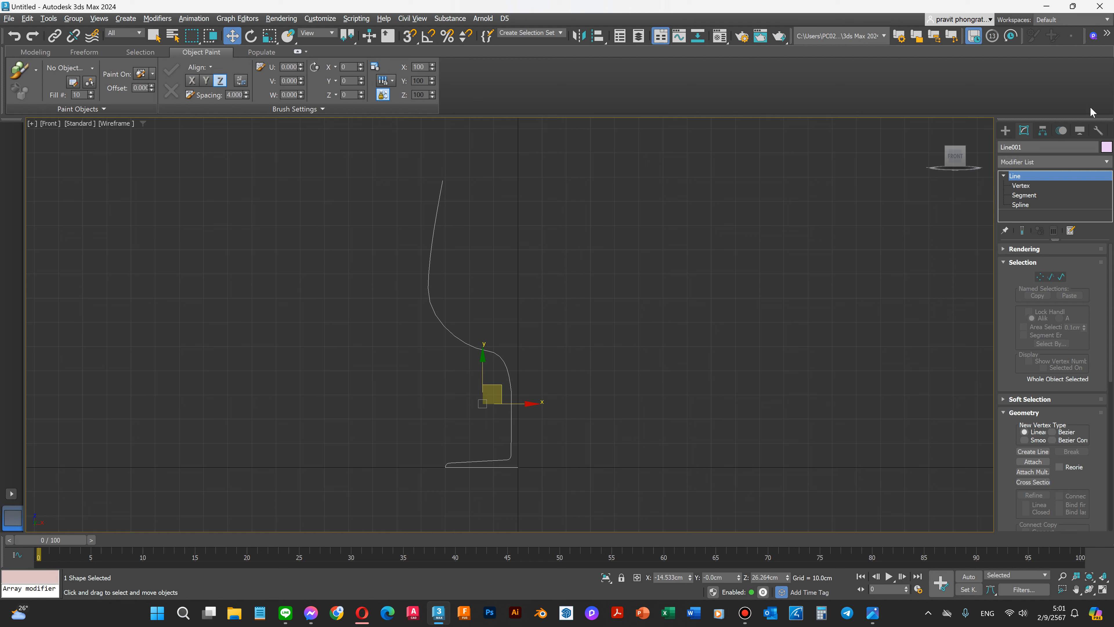
{"action": "left_click", "coordinate": [1006, 162]}
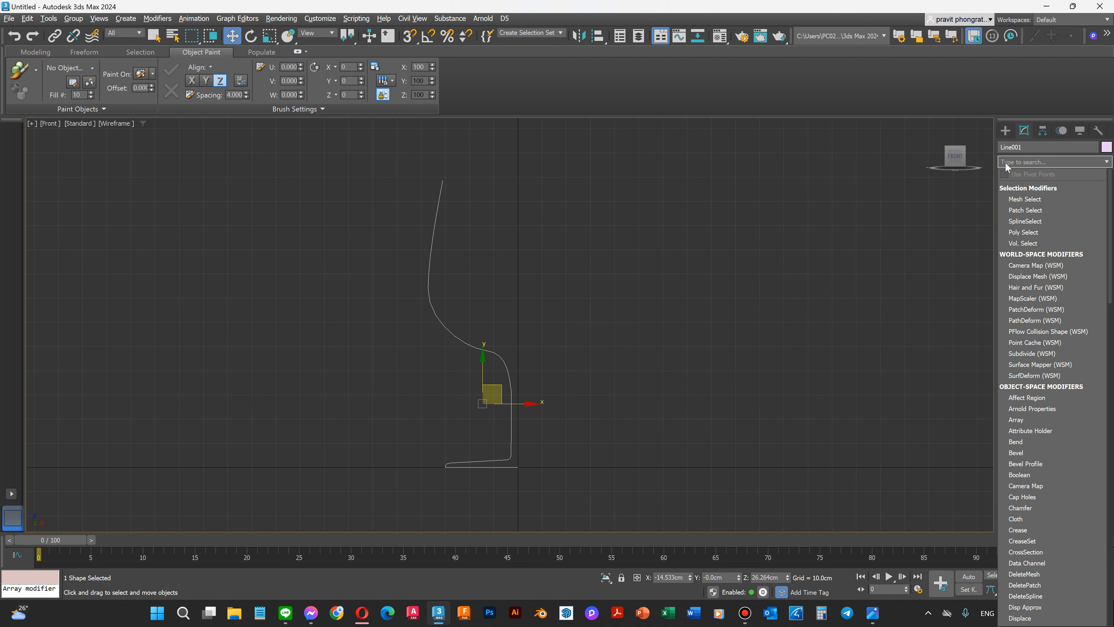
{"action": "type", "text": "l"}
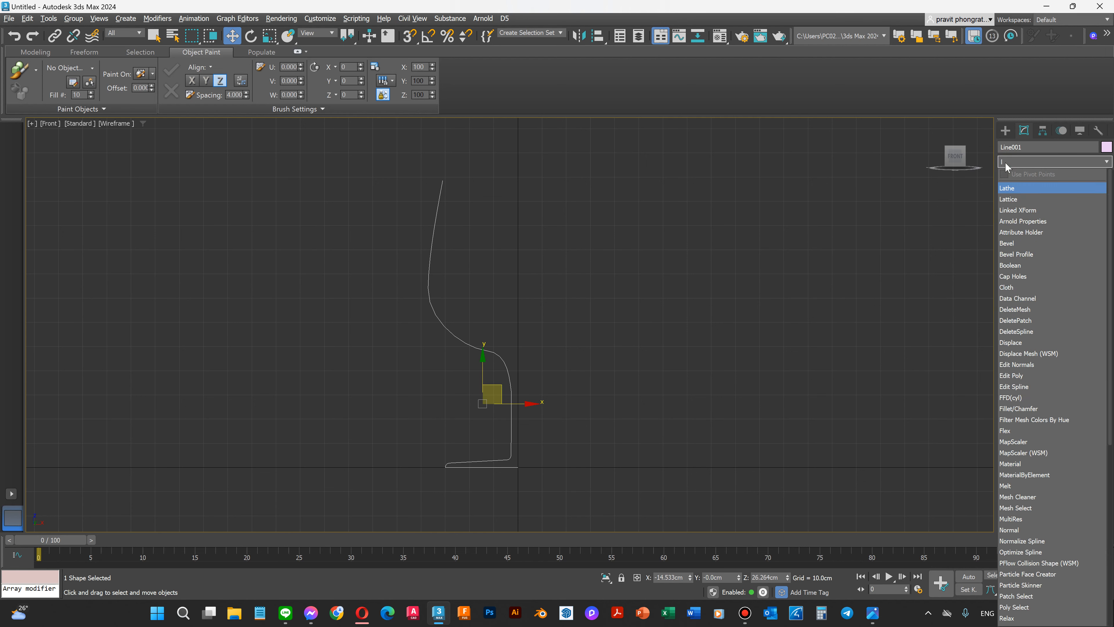
{"action": "type", "text": "athe"}
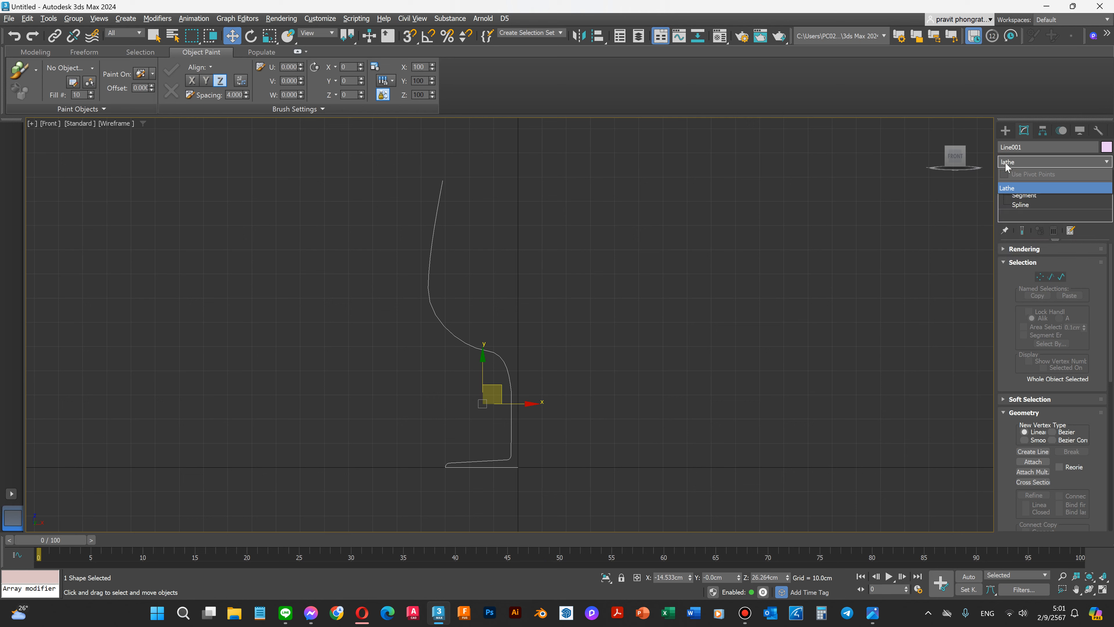
{"action": "left_click", "coordinate": [1009, 187]}
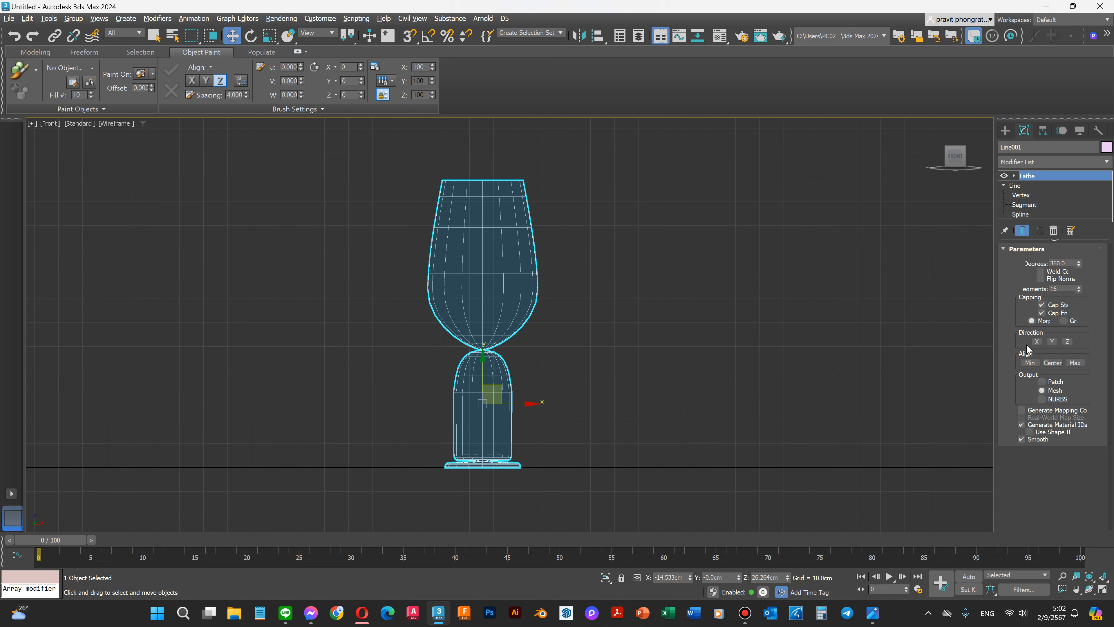
Step: Compare the Lathe's directions and alignments, keeping direction Y and aligning the axis to Max
{"action": "left_click", "coordinate": [1037, 342]}
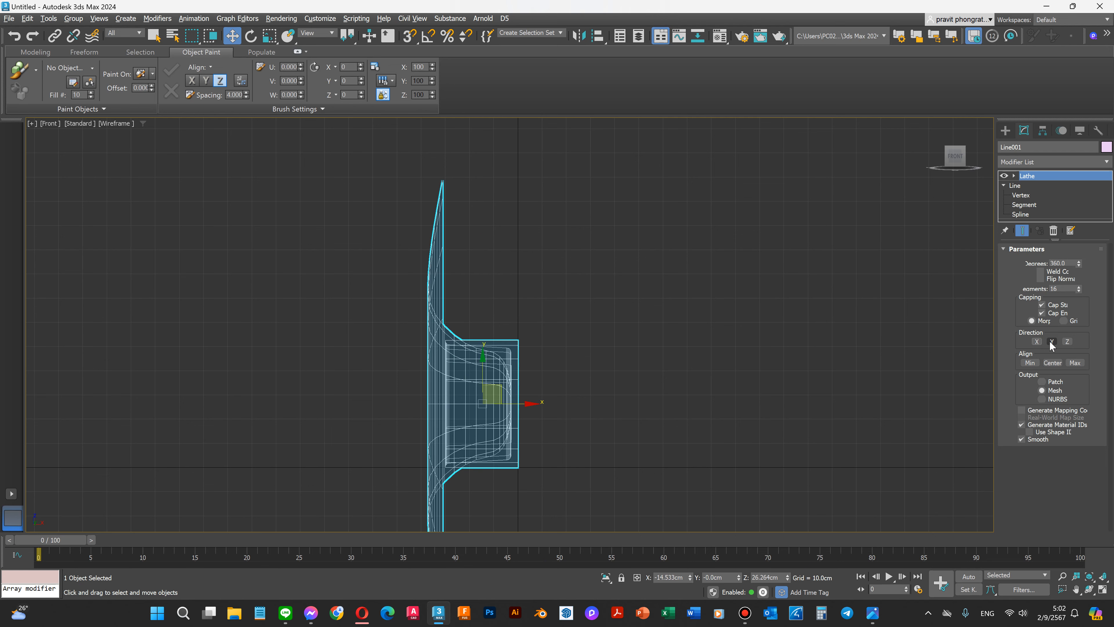
{"action": "left_click", "coordinate": [1051, 342]}
{"action": "left_click", "coordinate": [1068, 341]}
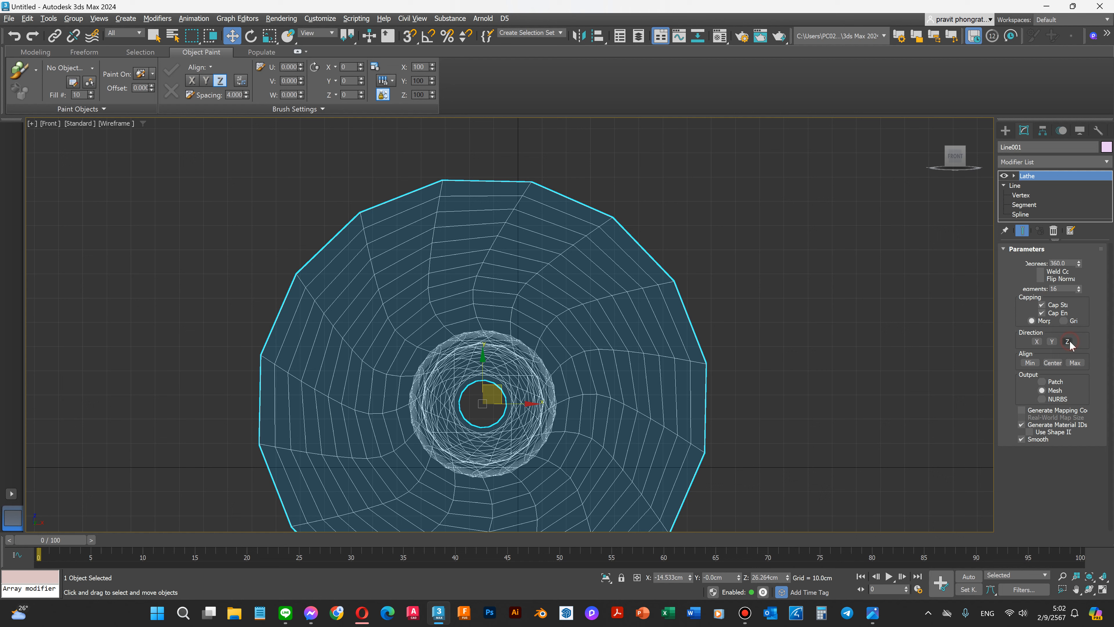
{"action": "left_click", "coordinate": [1051, 342]}
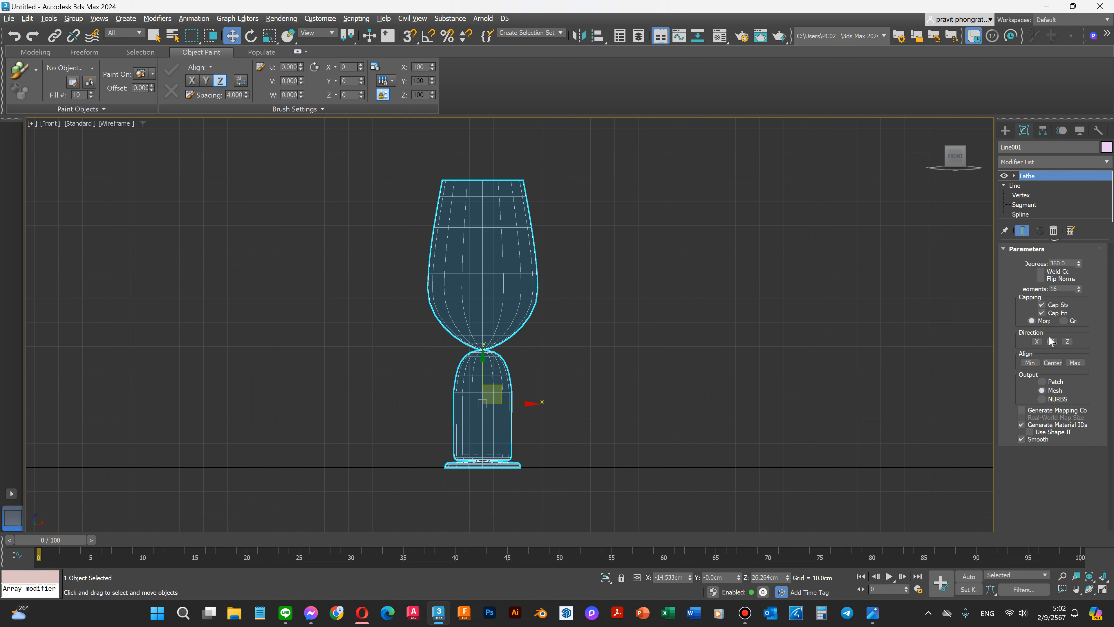
{"action": "left_click", "coordinate": [1029, 362]}
{"action": "left_click", "coordinate": [1046, 363]}
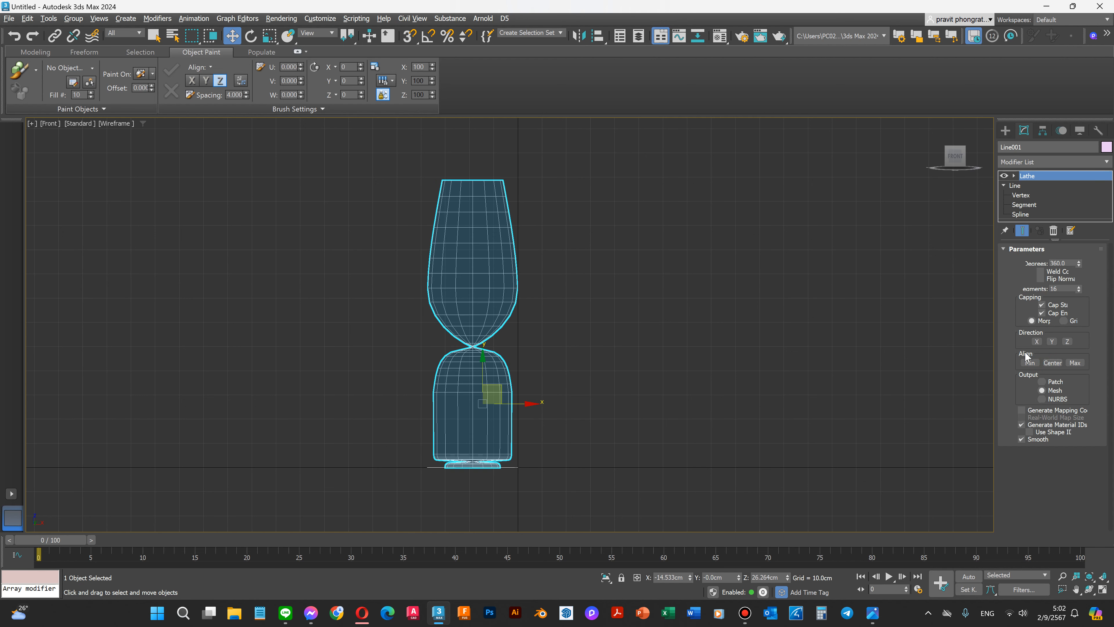
{"action": "left_click", "coordinate": [1074, 363]}
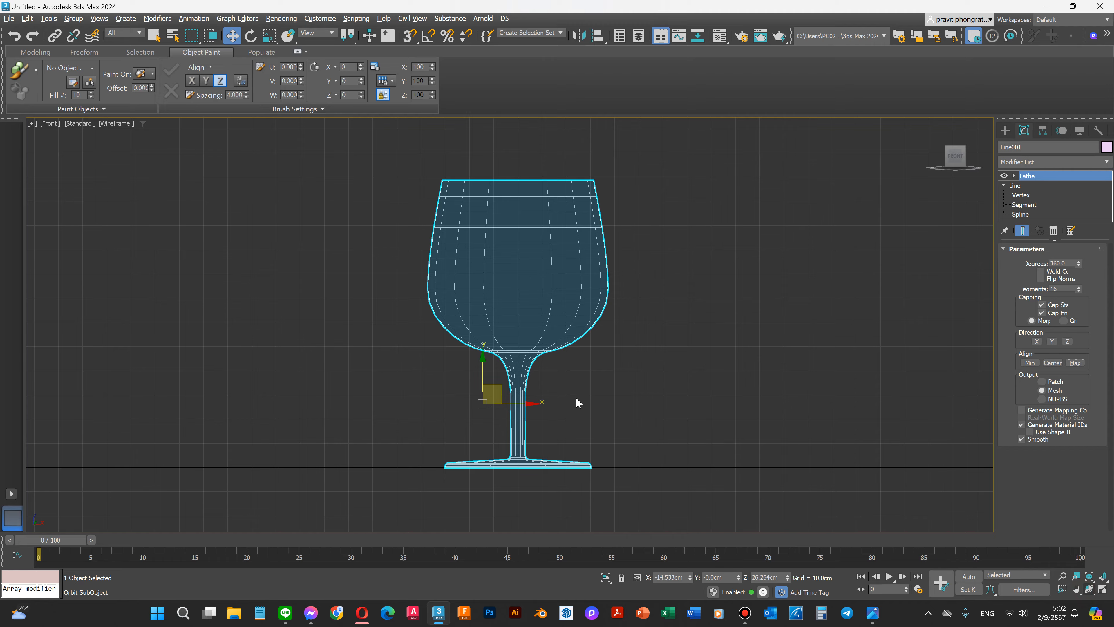
Step: Show the lathed glass in a 3D view with Default Shading and inspect its surfaces and the foot's underside
{"action": "left_click", "coordinate": [1095, 589]}
{"action": "left_click_drag", "start_coordinate": [544, 289], "coordinate": [539, 376]}
{"action": "left_click", "coordinate": [139, 126]}
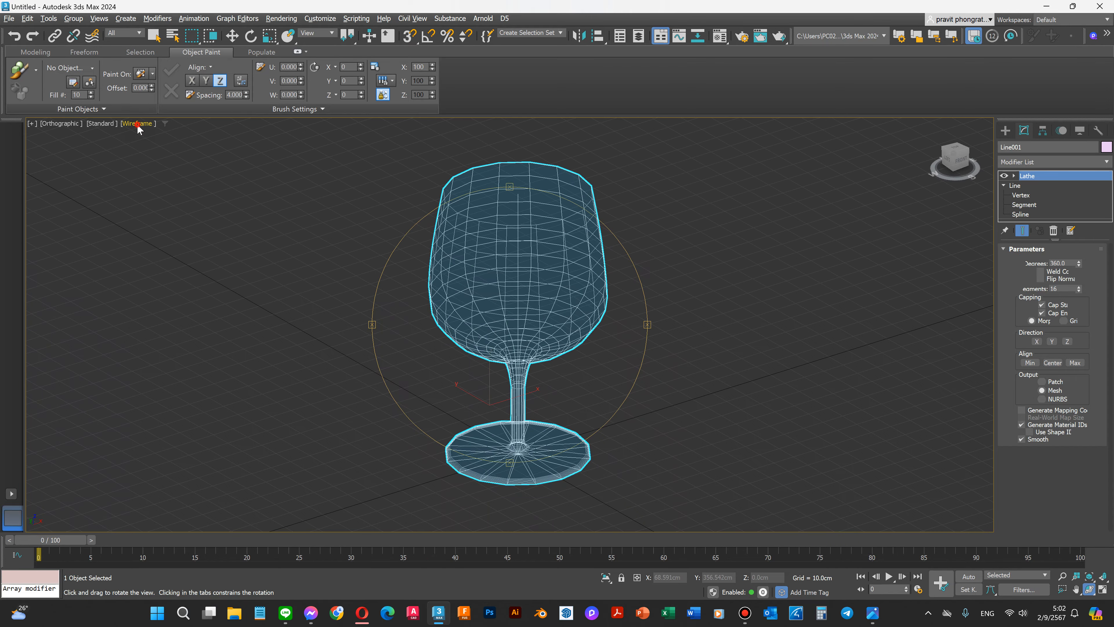
{"action": "left_click", "coordinate": [144, 134]}
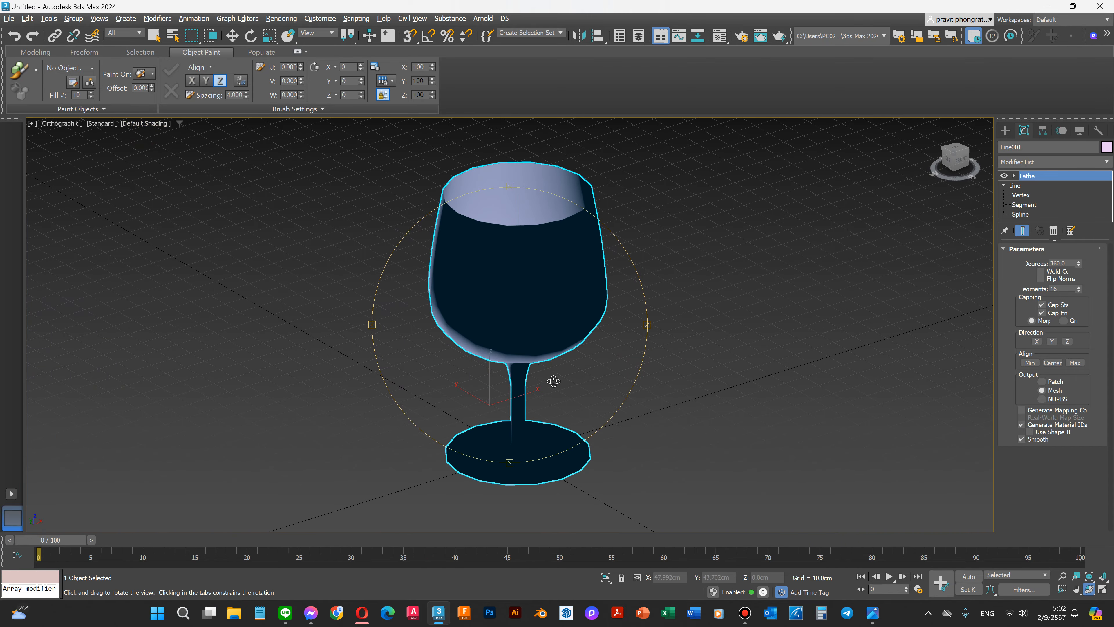
{"action": "mouse_move", "coordinate": [552, 380]}
{"action": "left_mouse_down"}
{"action": "mouse_move", "coordinate": [574, 328]}
{"action": "mouse_move", "coordinate": [567, 388]}
{"action": "mouse_move", "coordinate": [527, 393]}
{"action": "mouse_move", "coordinate": [587, 388]}
{"action": "mouse_move", "coordinate": [574, 405]}
{"action": "mouse_move", "coordinate": [582, 321]}
{"action": "mouse_move", "coordinate": [577, 407]}
{"action": "mouse_move", "coordinate": [555, 388]}
{"action": "mouse_move", "coordinate": [569, 355]}
{"action": "left_mouse_up"}
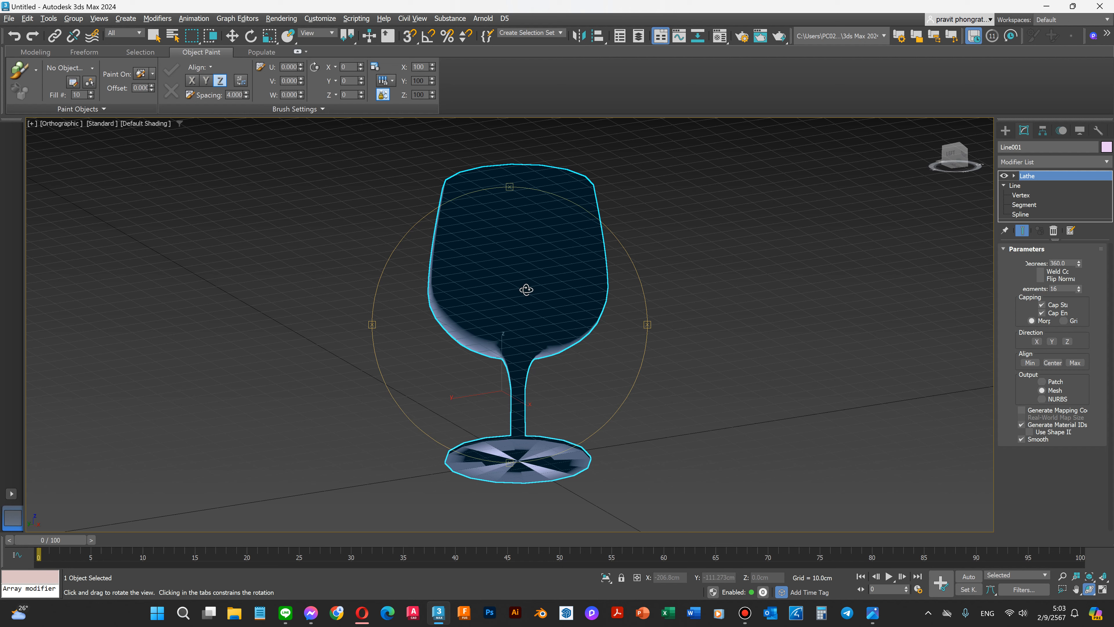
Step: Convert the lathed glass to an Editable Poly
{"action": "key", "text": "w"}
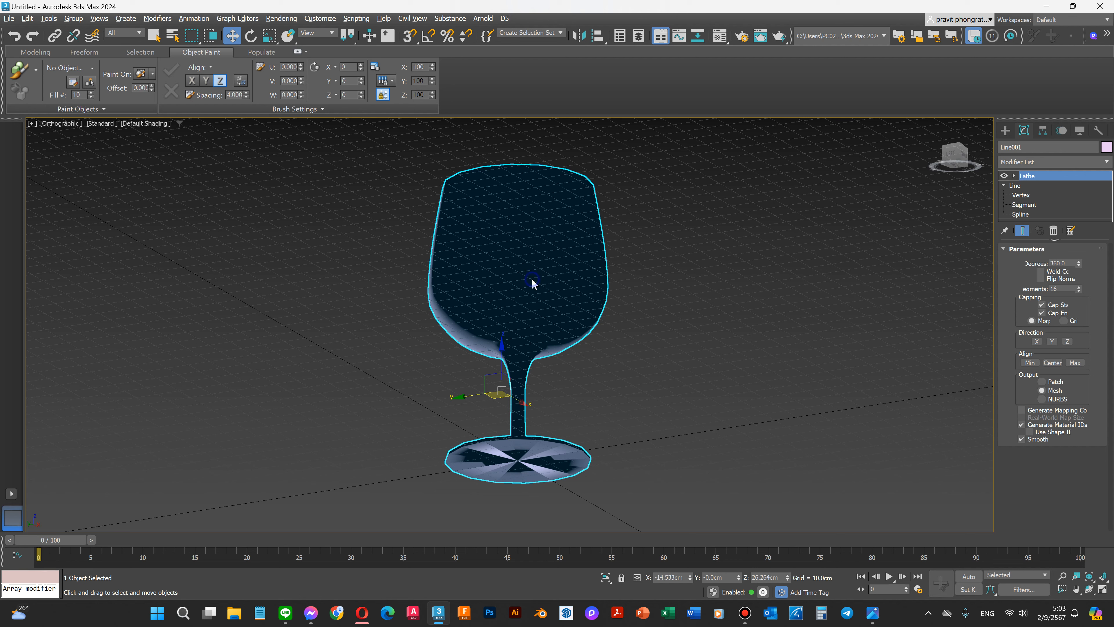
{"action": "right_click", "coordinate": [532, 283]}
{"action": "mouse_move", "coordinate": [555, 427]}
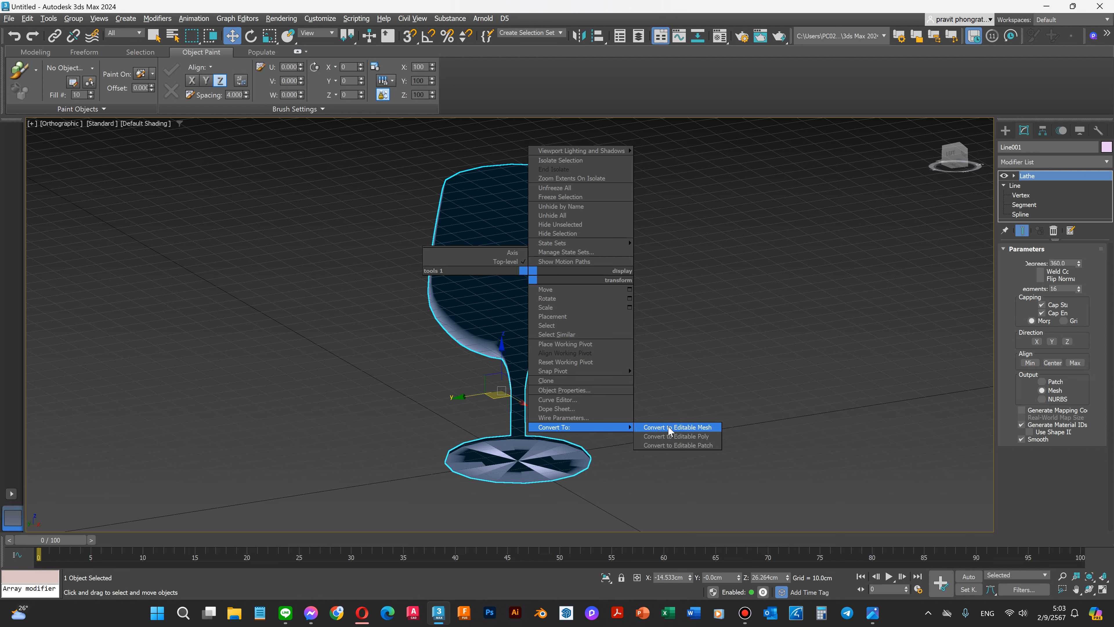
{"action": "left_click", "coordinate": [670, 436]}
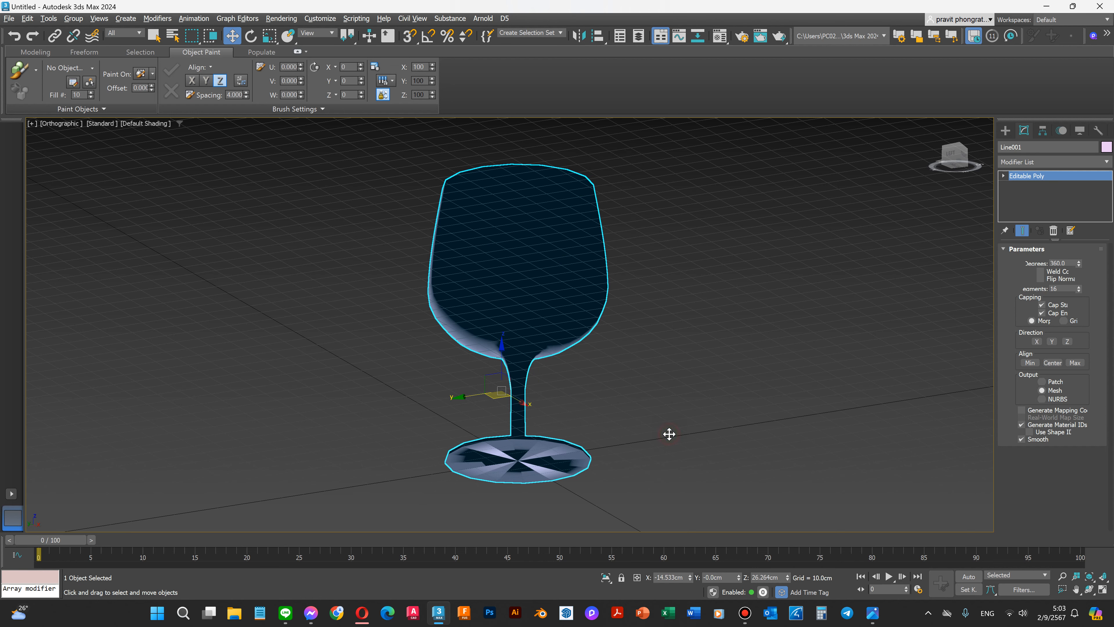
Step: Select all the triangular polygons on the underside of the glass's foot at Polygon level
{"action": "scroll", "coordinate": [515, 503], "scroll_direction": "up", "scroll_amount": 5}
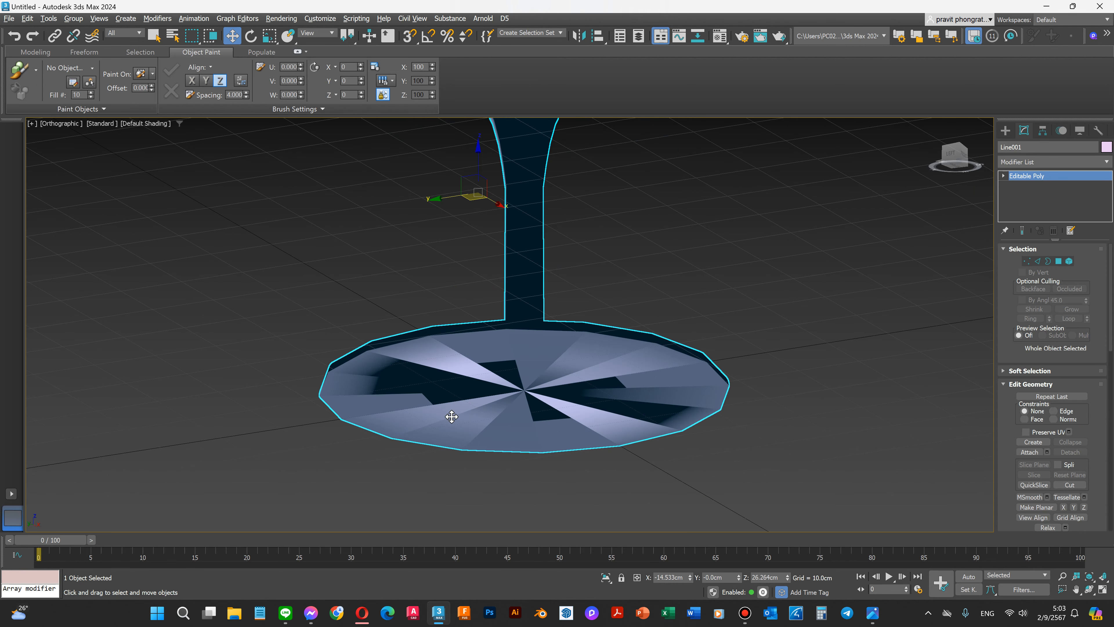
{"action": "left_click", "coordinate": [1004, 175]}
{"action": "left_click", "coordinate": [1022, 214]}
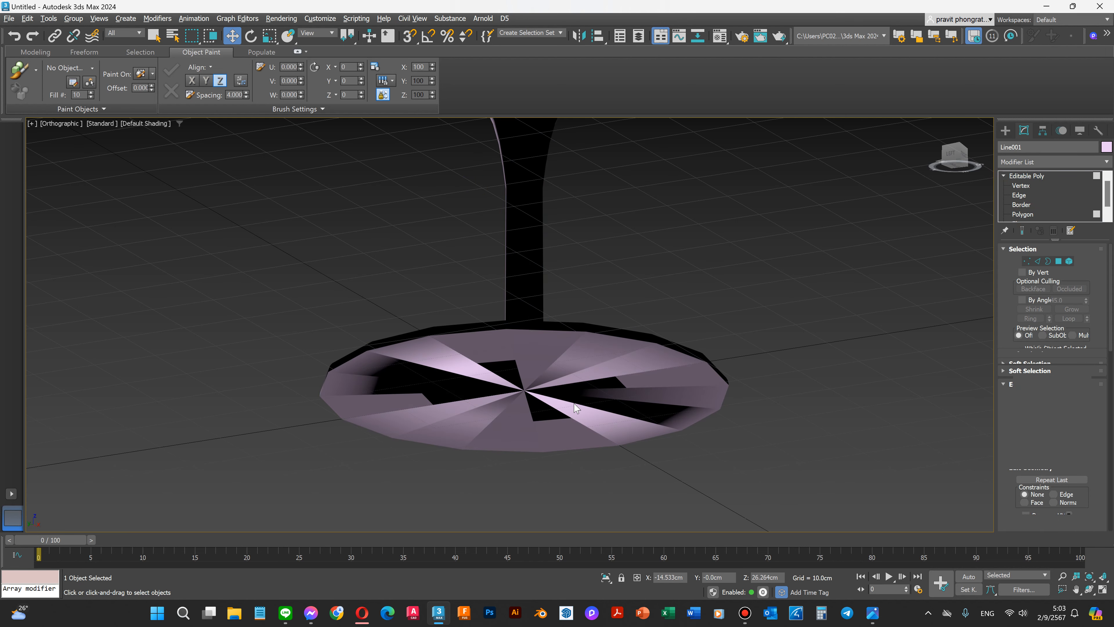
{"action": "left_click", "coordinate": [541, 344]}
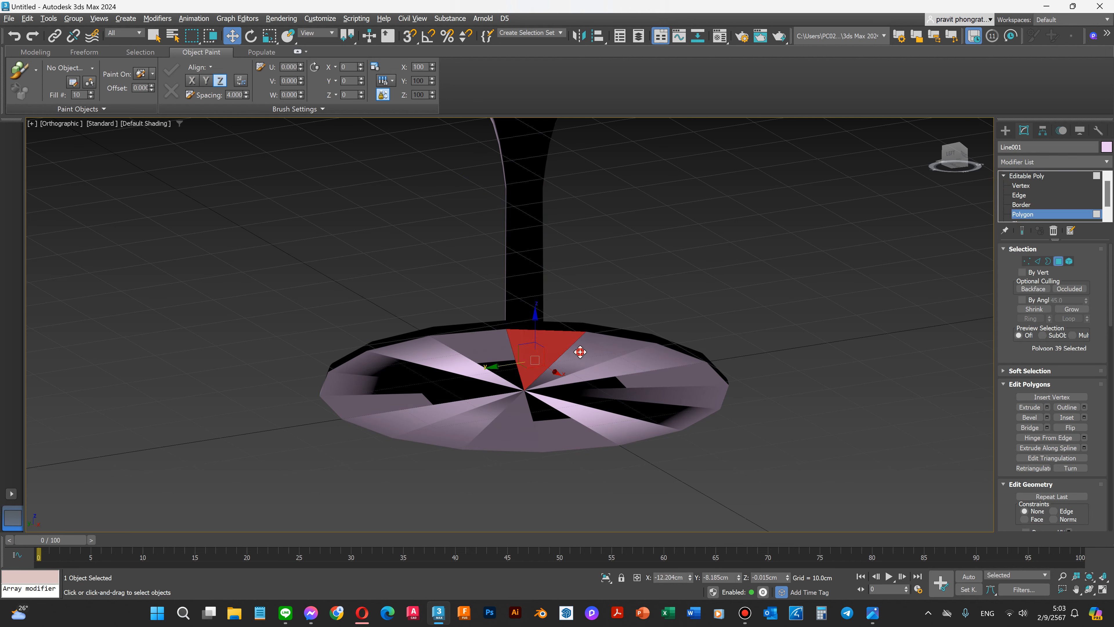
{"action": "left_click", "coordinate": [598, 355], "text": "ctrl"}
{"action": "left_click", "coordinate": [620, 360], "text": "ctrl"}
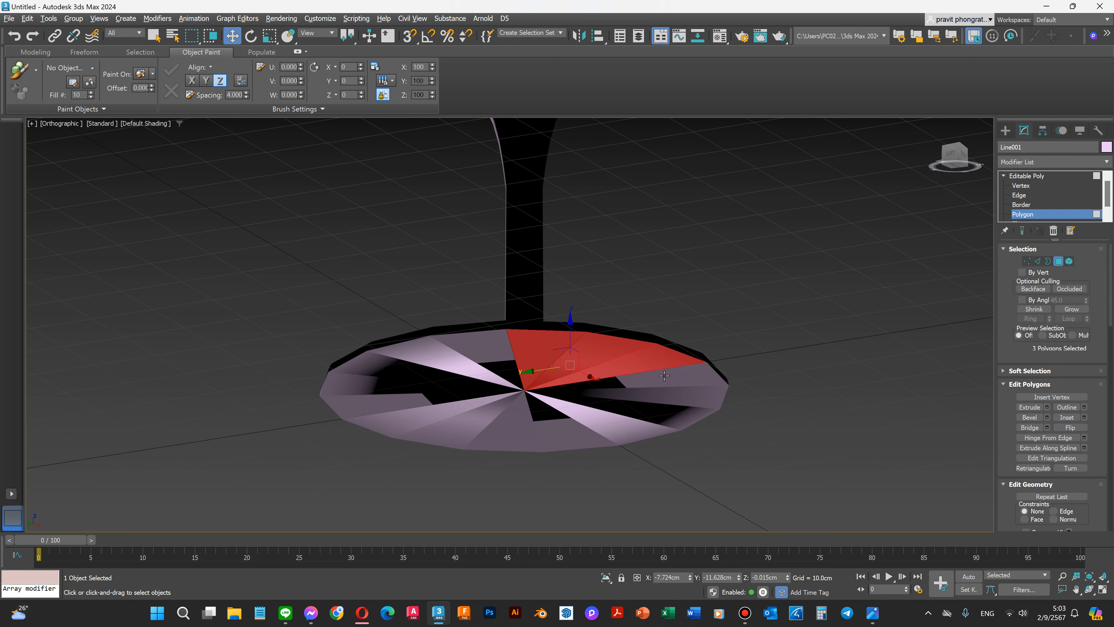
{"action": "left_click", "coordinate": [665, 387], "text": "ctrl"}
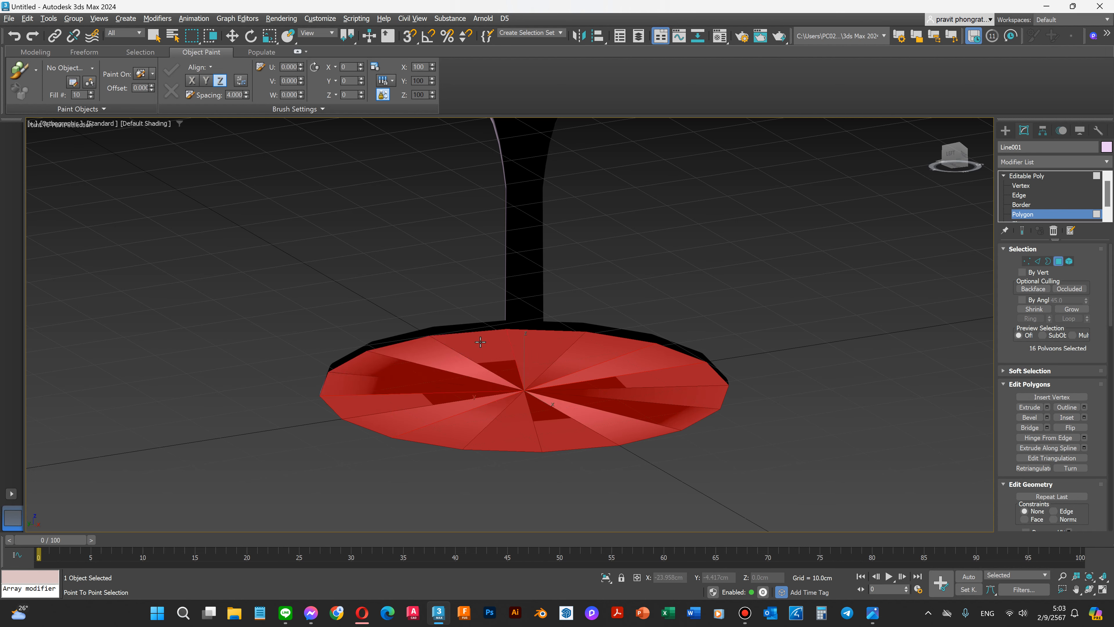
Step: Delete the selected triangular polygons on the underside of the glass's foot
{"action": "key", "text": "w"}
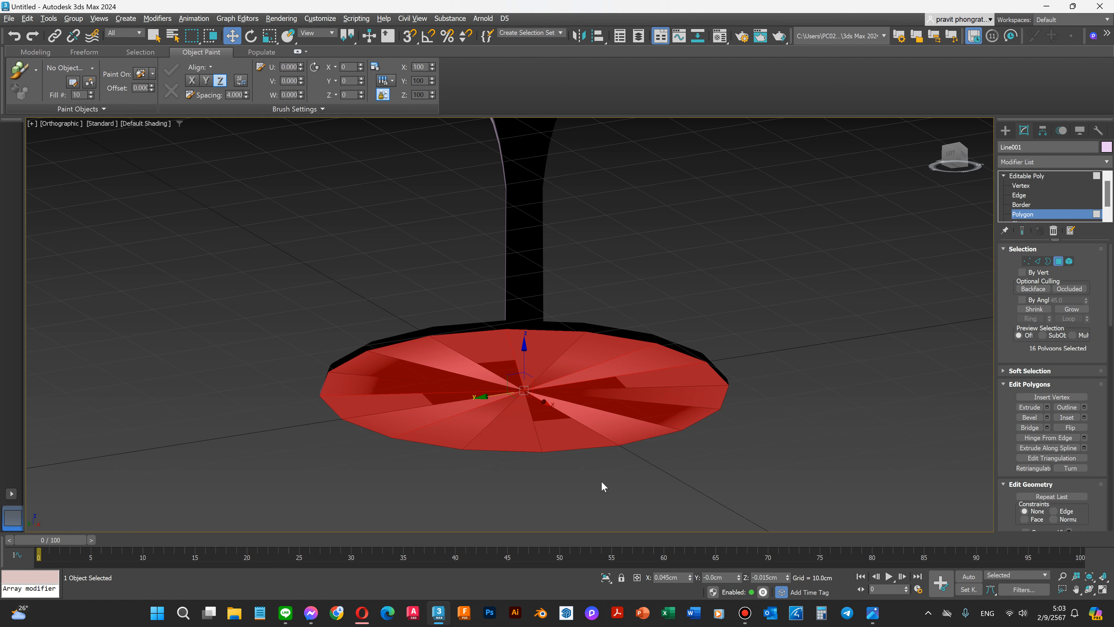
{"action": "left_click", "coordinate": [597, 526]}
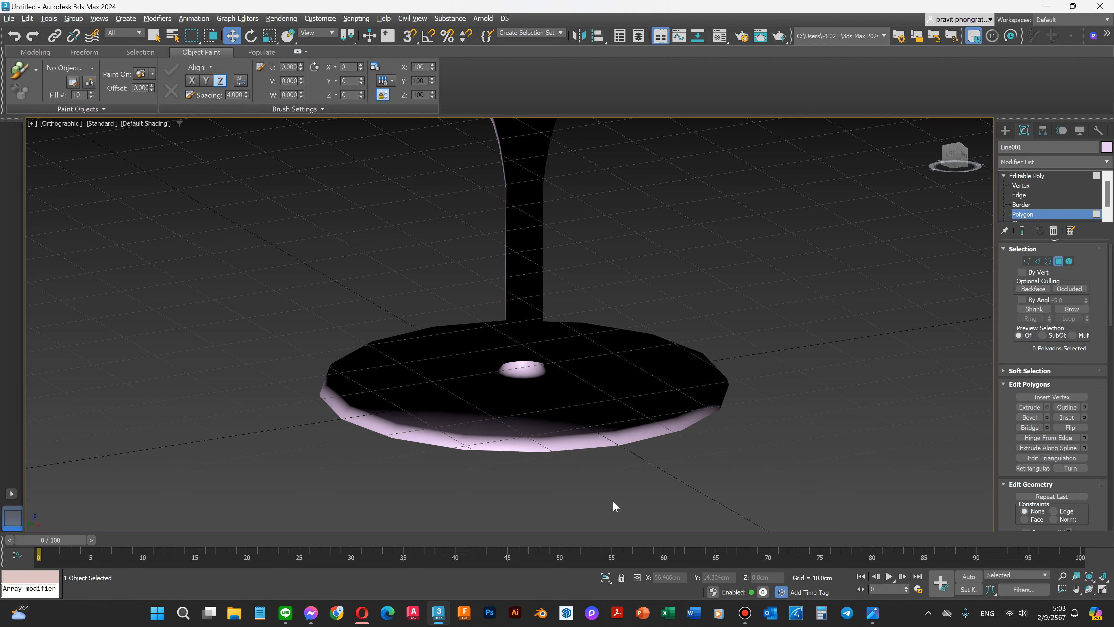
{"action": "scroll", "coordinate": [613, 503], "scroll_direction": "down", "scroll_amount": 3}
{"action": "left_click", "coordinate": [1089, 588]}
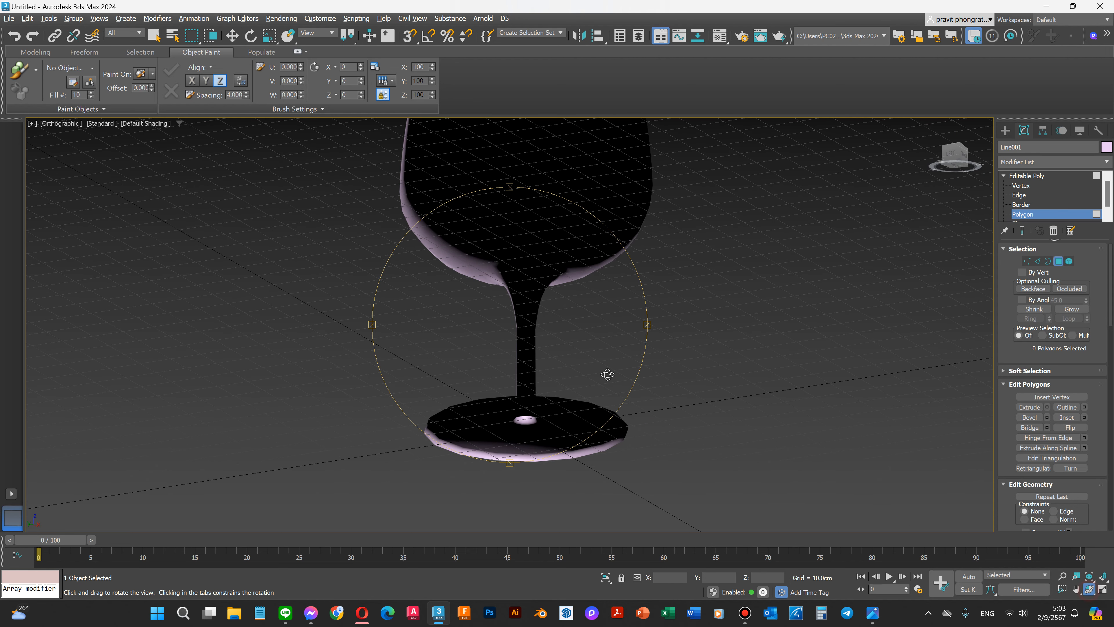
{"action": "left_click_drag", "start_coordinate": [494, 273], "coordinate": [517, 307]}
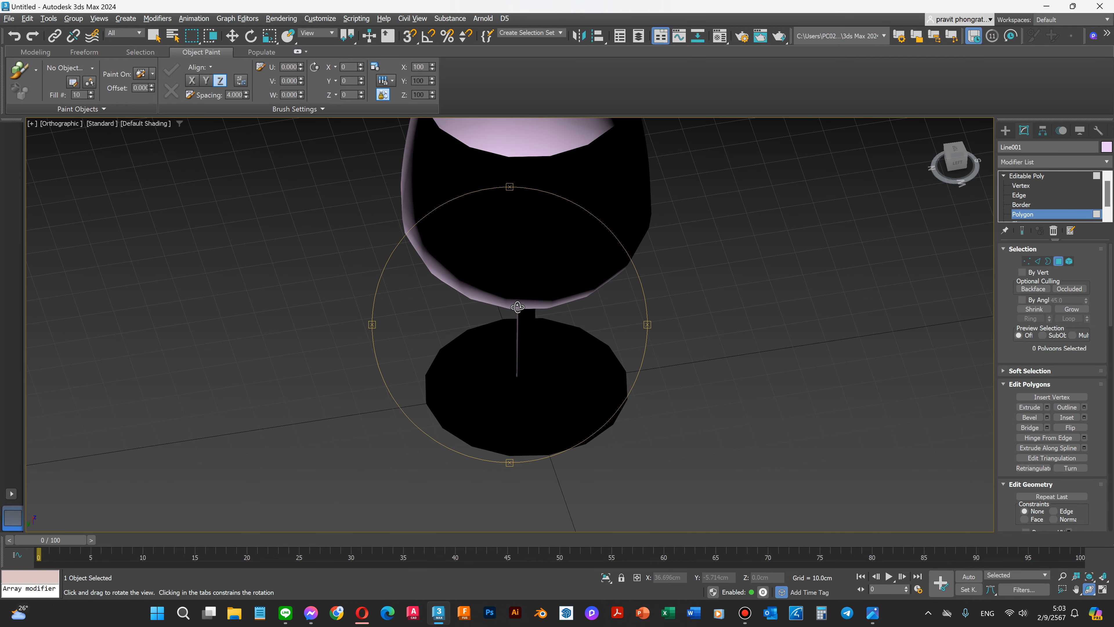
{"action": "scroll", "coordinate": [523, 358], "scroll_direction": "down", "scroll_amount": 2}
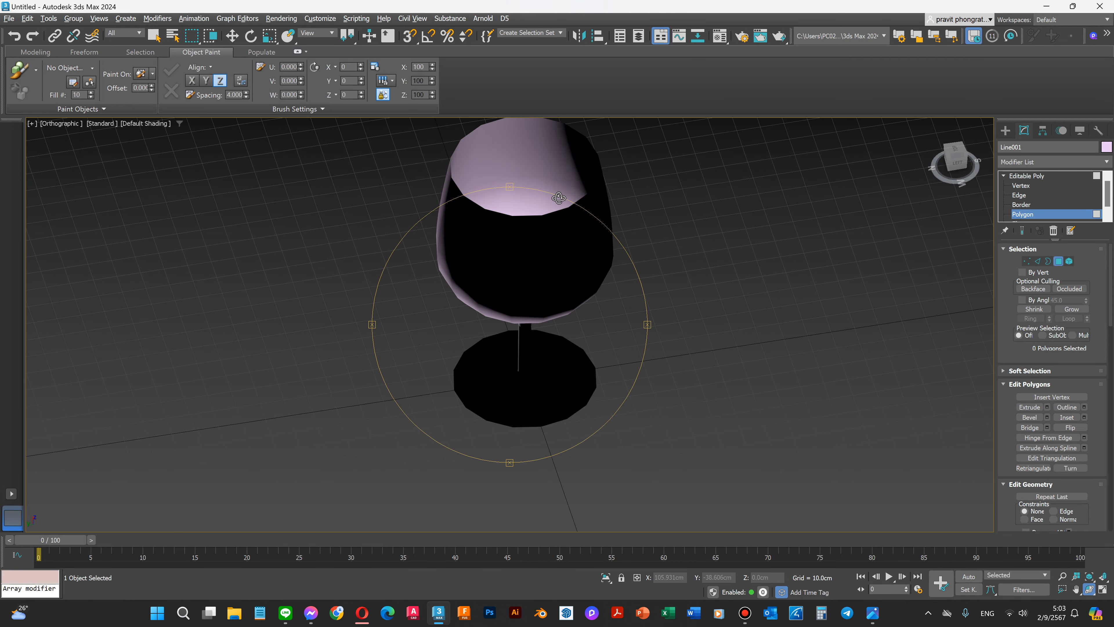
Step: Leave Polygon level and add a Shell modifier to the whole glass
{"action": "key", "text": "w"}
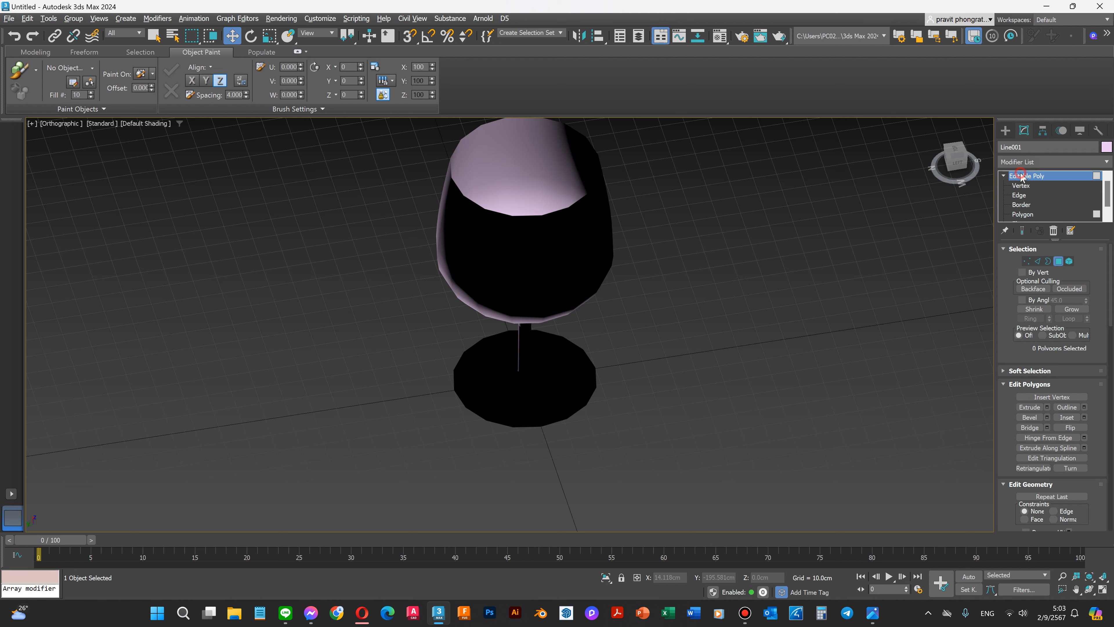
{"action": "left_click", "coordinate": [1021, 176]}
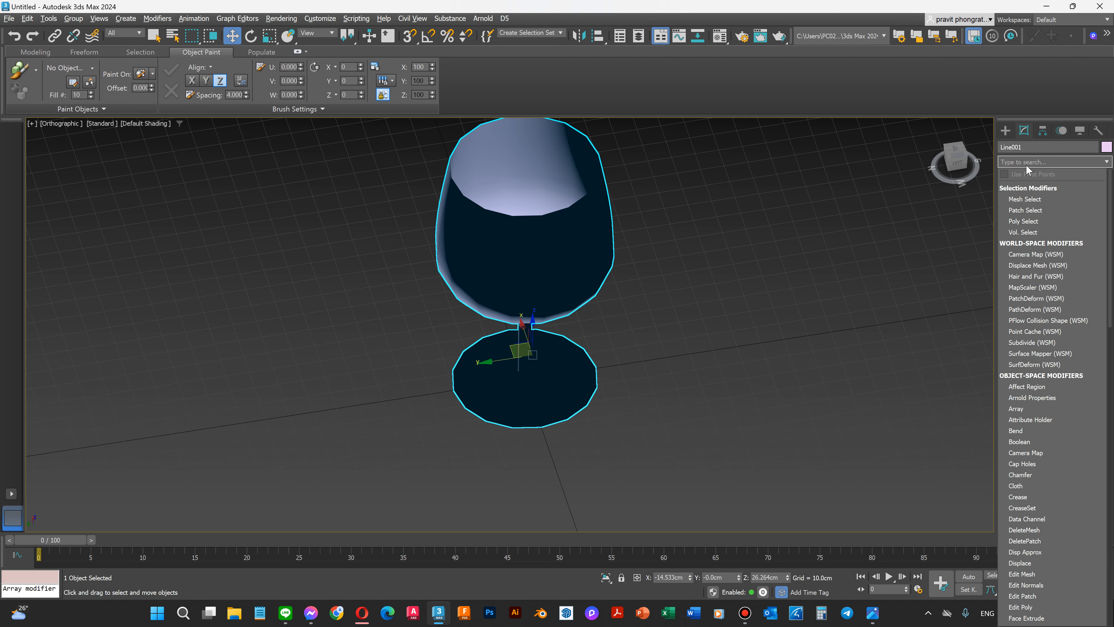
{"action": "type", "text": "she"}
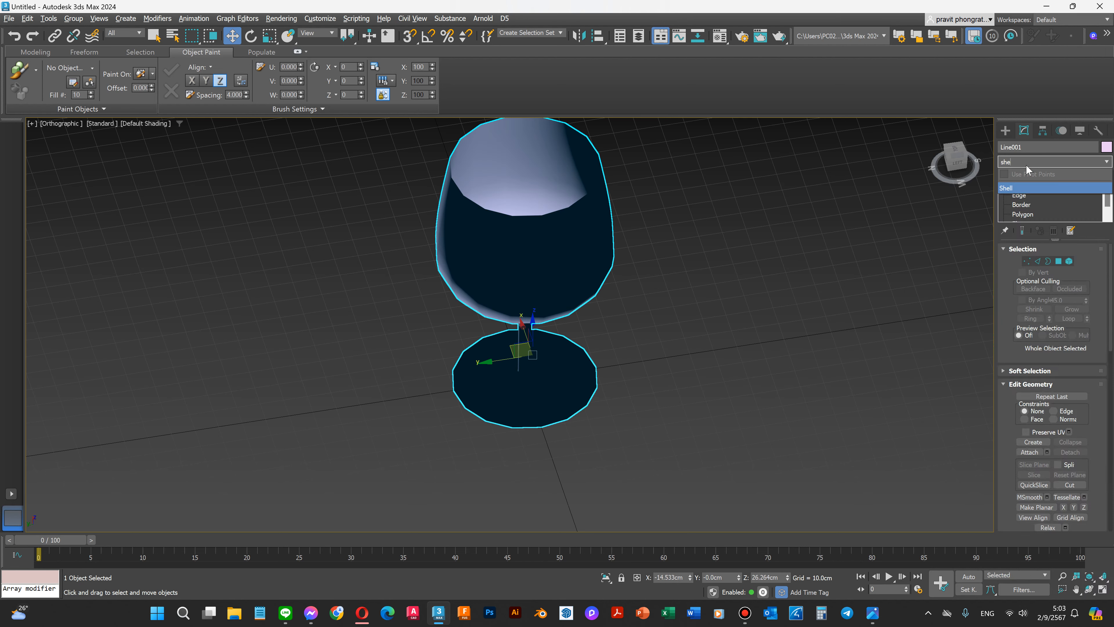
{"action": "type", "text": "ll"}
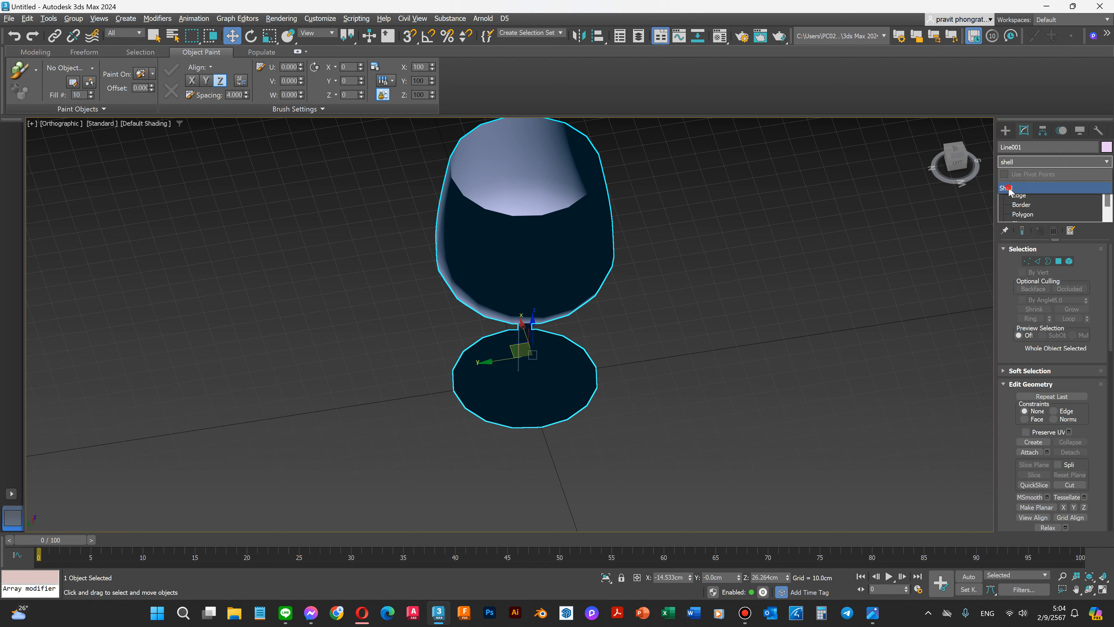
{"action": "left_click", "coordinate": [1008, 188]}
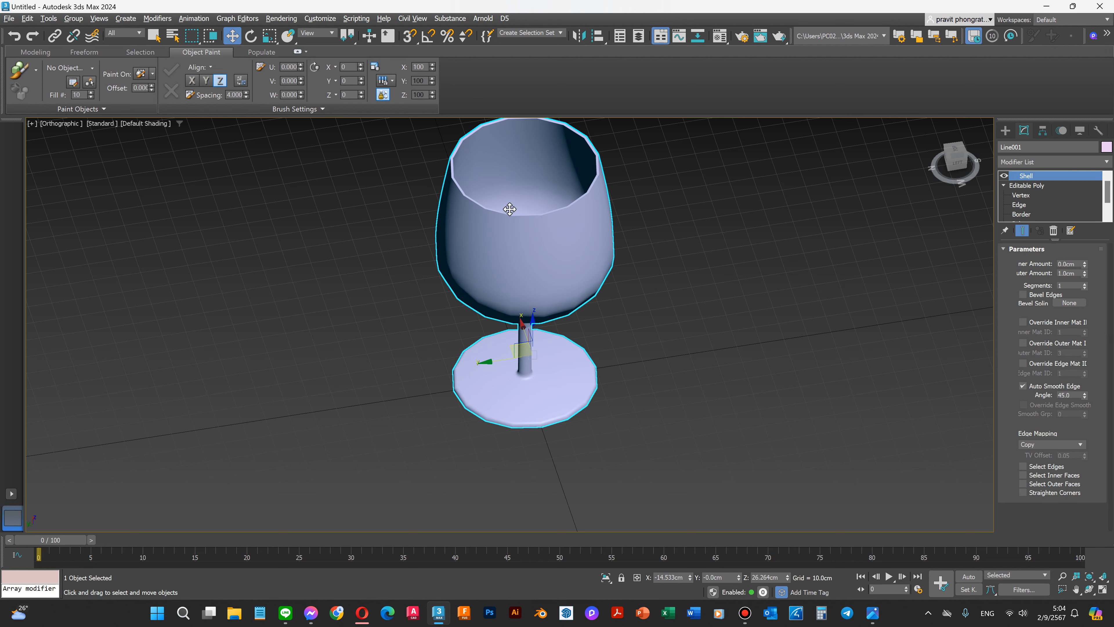
Step: Inspect the shelled glass's rim, bowl and overall silhouette in the 3D and Front views
{"action": "scroll", "coordinate": [540, 280], "scroll_direction": "up", "scroll_amount": 3}
{"action": "scroll", "coordinate": [548, 272], "scroll_direction": "down", "scroll_amount": 4}
{"action": "scroll", "coordinate": [551, 226], "scroll_direction": "up", "scroll_amount": 4}
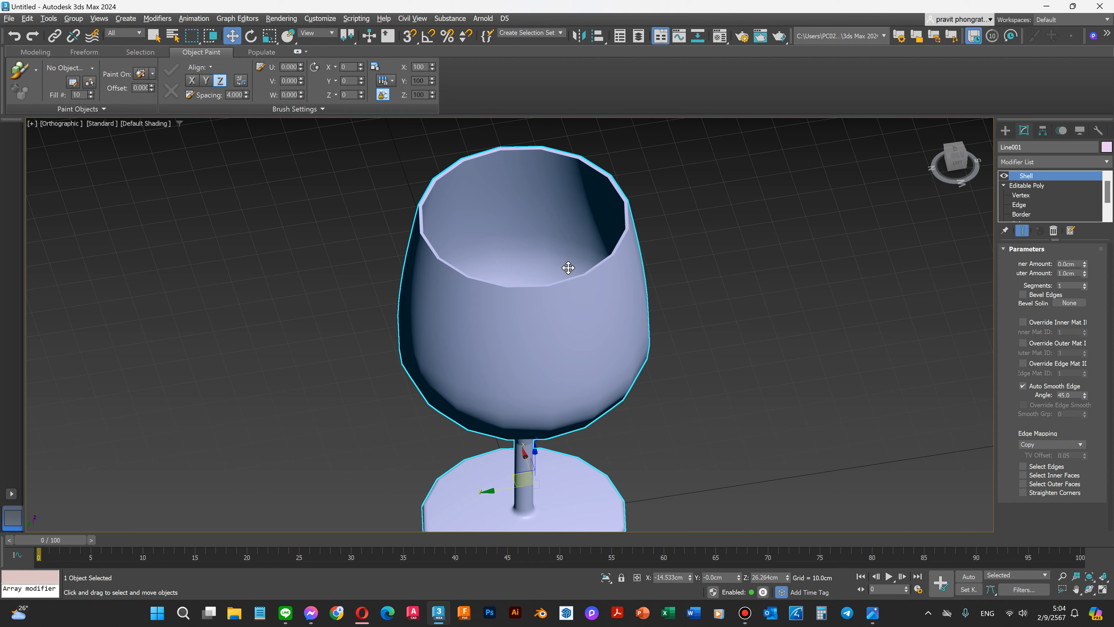
{"action": "scroll", "coordinate": [554, 279], "scroll_direction": "up", "scroll_amount": 3}
{"action": "scroll", "coordinate": [566, 319], "scroll_direction": "down", "scroll_amount": 4}
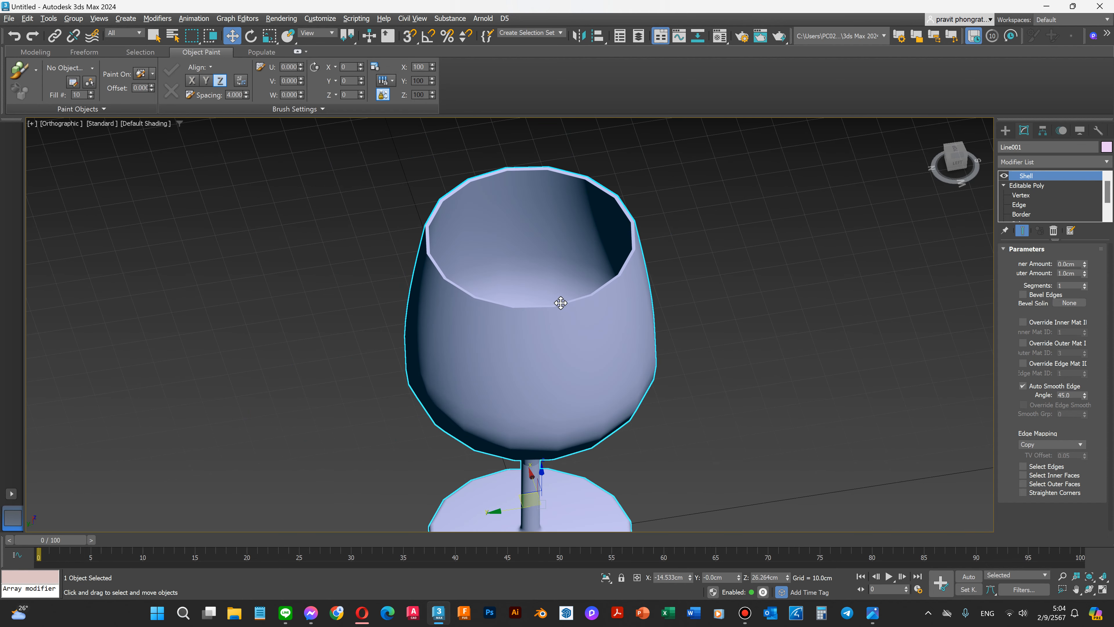
{"action": "scroll", "coordinate": [582, 311], "scroll_direction": "down", "scroll_amount": 4}
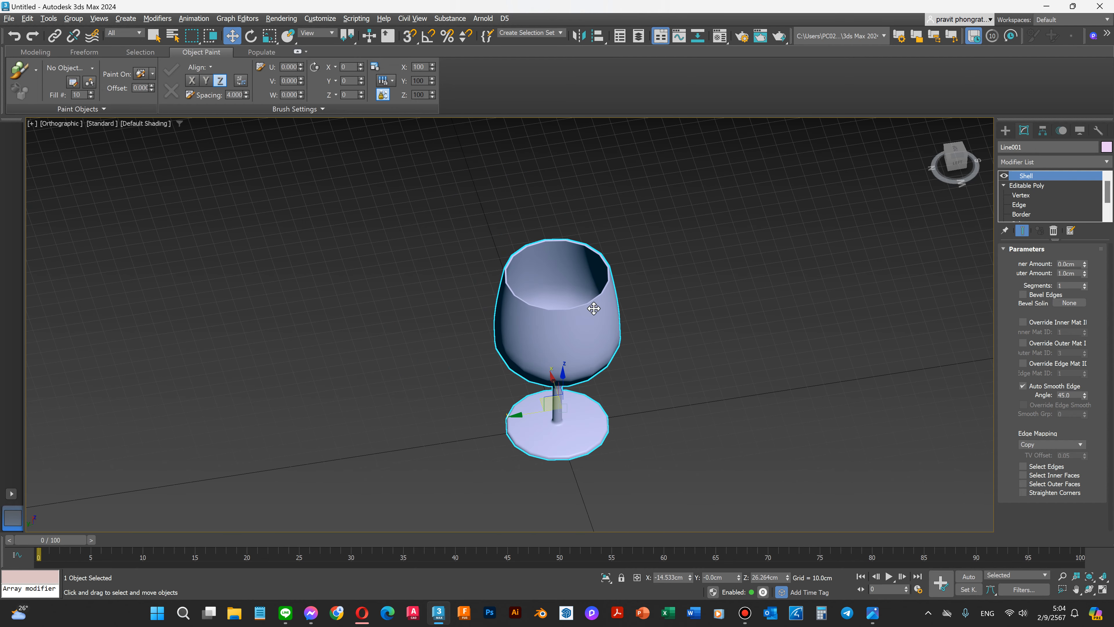
{"action": "scroll", "coordinate": [596, 307], "scroll_direction": "up", "scroll_amount": 4}
{"action": "key", "text": "f"}
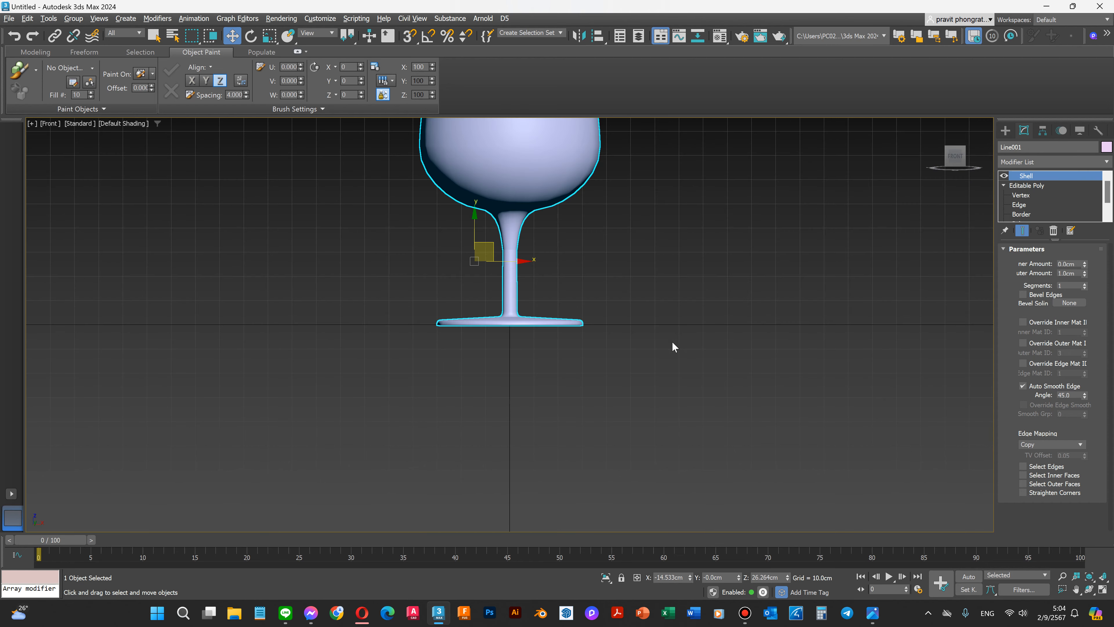
{"action": "scroll", "coordinate": [658, 347], "scroll_direction": "down", "scroll_amount": 4}
{"action": "scroll", "coordinate": [627, 266], "scroll_direction": "up", "scroll_amount": 2}
{"action": "scroll", "coordinate": [772, 357], "scroll_direction": "down", "scroll_amount": 2}
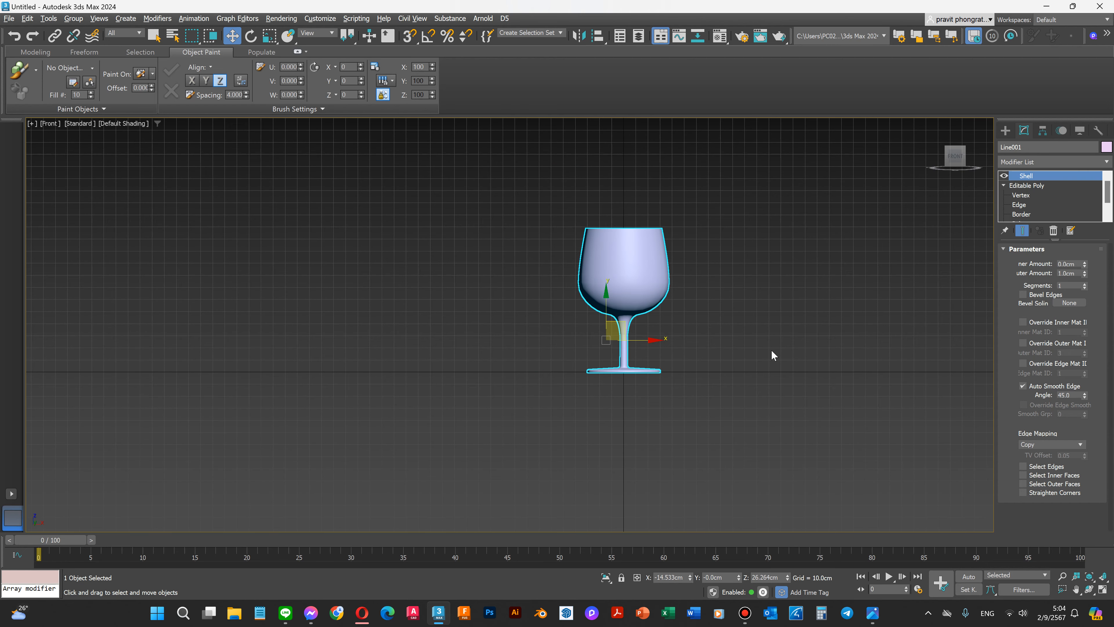
{"action": "scroll", "coordinate": [598, 233], "scroll_direction": "up", "scroll_amount": 2}
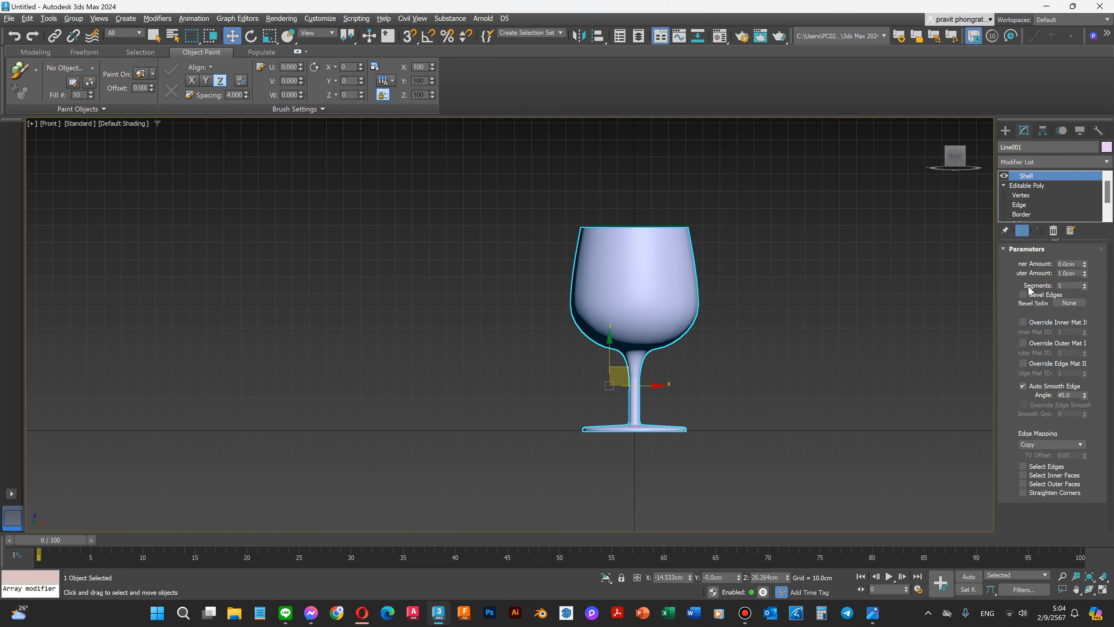
Step: Try out the Shell's Inner and Outer Amount values and check the wall thickness at the rim in 3D
{"action": "left_click", "coordinate": [1075, 264]}
{"action": "key", "text": "Tab"}
{"action": "key", "text": "Return"}
{"action": "left_click", "coordinate": [1079, 263]}
{"action": "left_click", "coordinate": [1080, 273]}
{"action": "key", "text": "Return"}
{"action": "left_click", "coordinate": [1090, 588]}
{"action": "left_click_drag", "start_coordinate": [604, 296], "coordinate": [604, 320]}
{"action": "scroll", "coordinate": [667, 282], "scroll_direction": "up", "scroll_amount": 8}
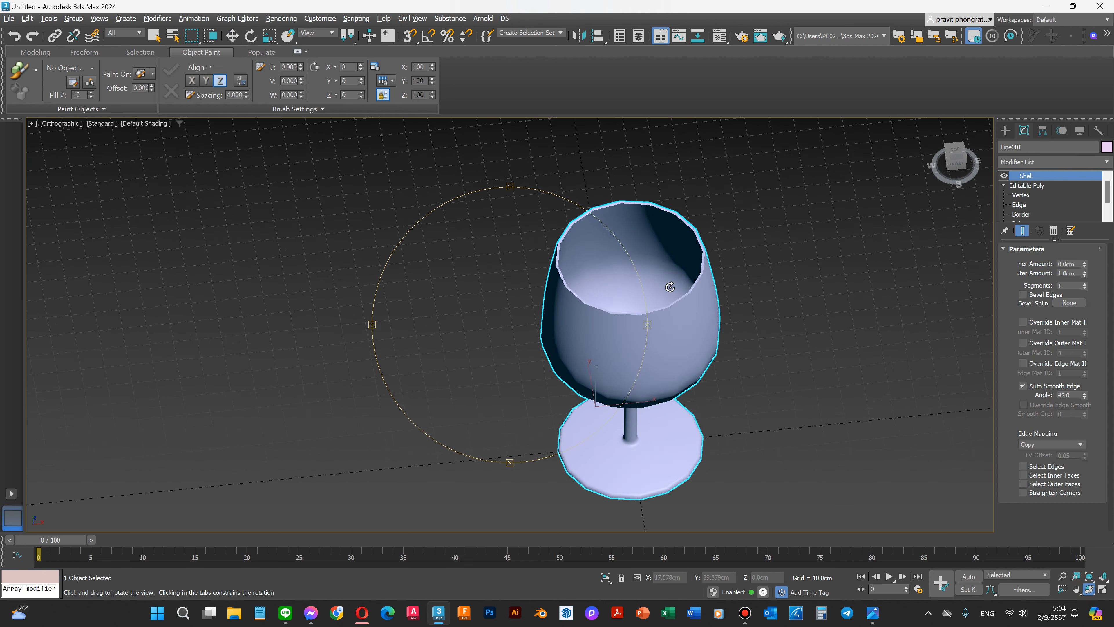
{"action": "scroll", "coordinate": [655, 289], "scroll_direction": "down", "scroll_amount": 3}
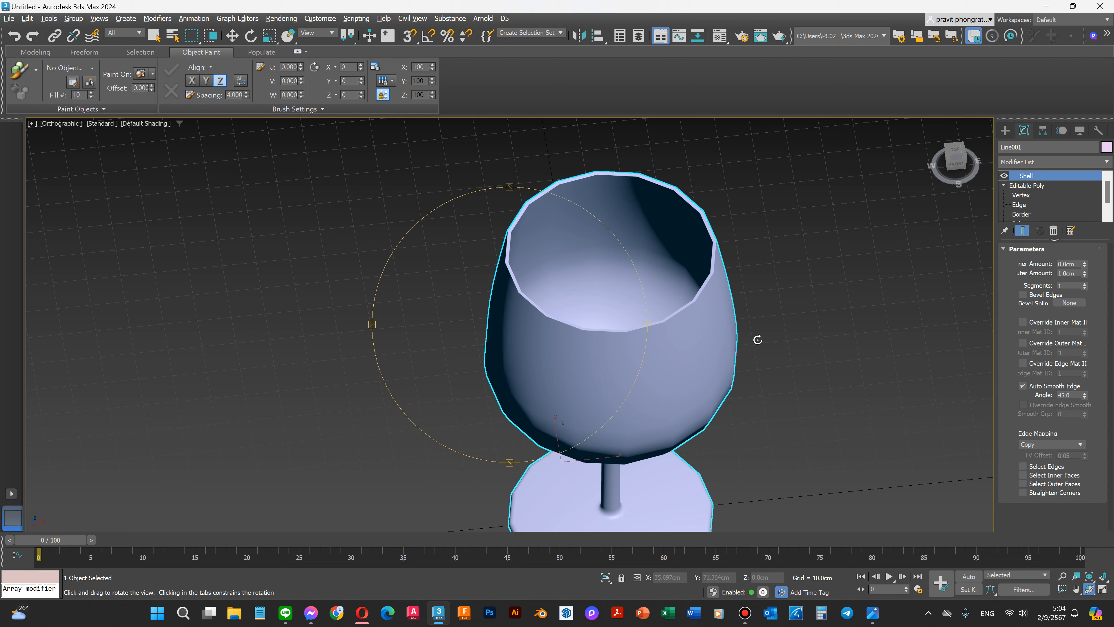
{"action": "scroll", "coordinate": [638, 286], "scroll_direction": "down", "scroll_amount": 5}
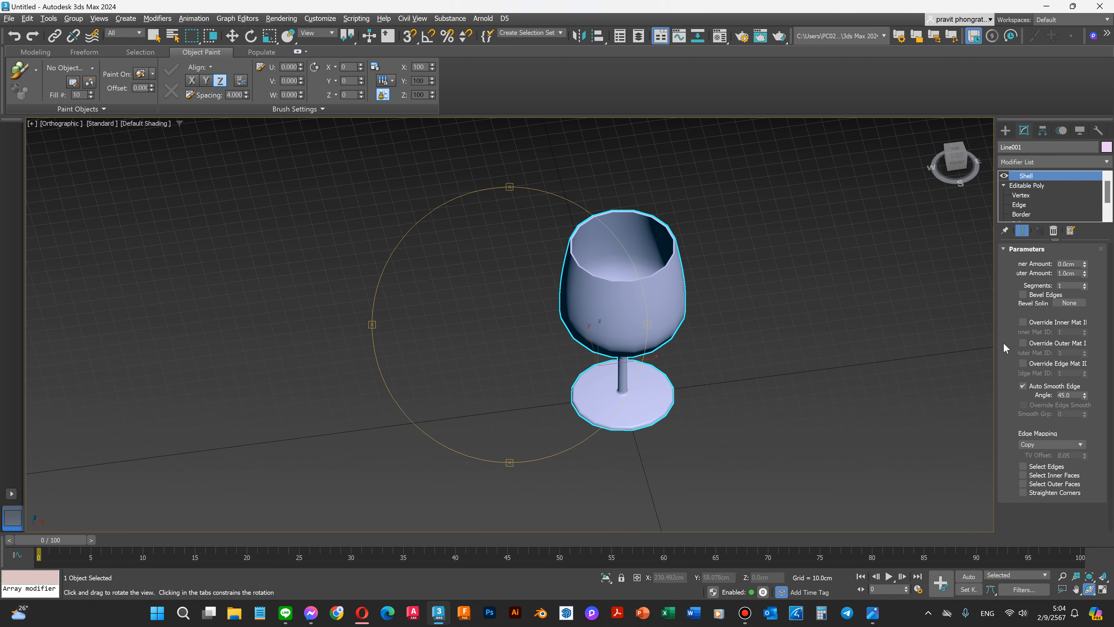
Step: Set the Shell's Outer Amount to 0.1 cm in the Front view
{"action": "key", "text": "f"}
{"action": "left_click_drag", "start_coordinate": [1074, 273], "coordinate": [1033, 273]}
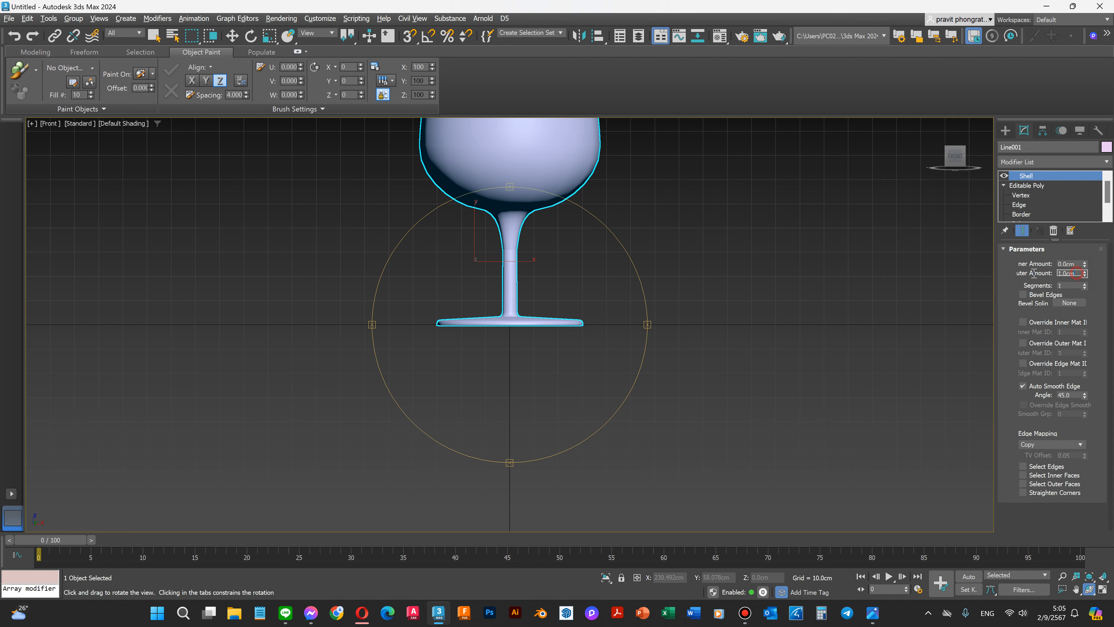
{"action": "key", "text": "Return"}
{"action": "left_click_drag", "start_coordinate": [1078, 263], "coordinate": [1028, 266]}
{"action": "scroll", "coordinate": [807, 416], "scroll_direction": "down", "scroll_amount": 2}
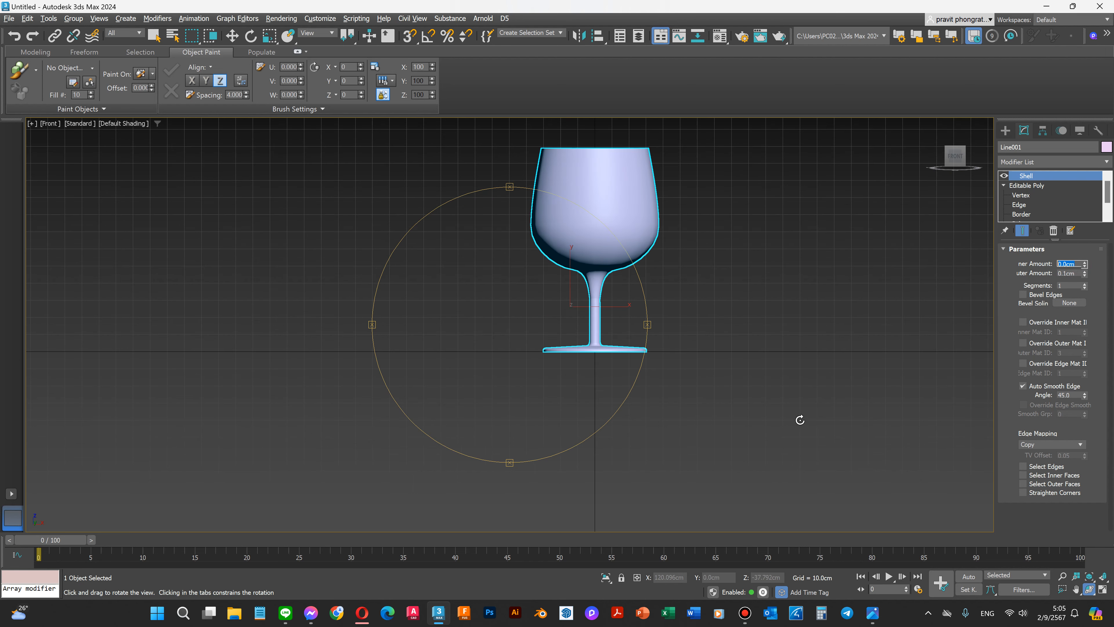
{"action": "scroll", "coordinate": [661, 194], "scroll_direction": "up", "scroll_amount": 1}
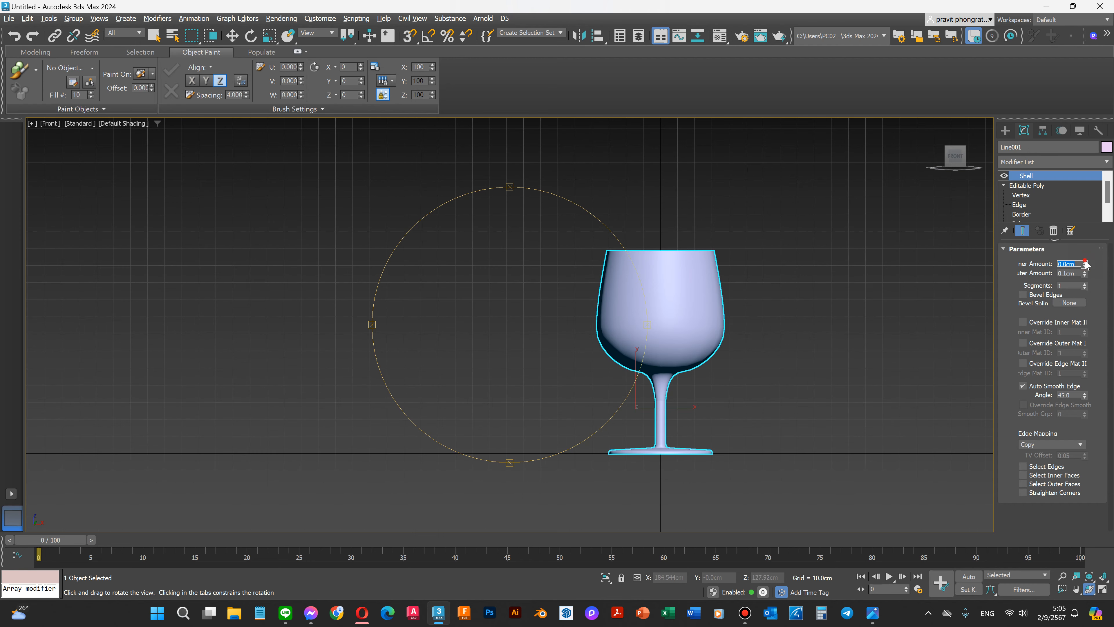
Step: Try a Shell Inner Amount of 1.66 cm, view the thickened glass in 3D, and reset the amount to 0
{"action": "left_click_drag", "start_coordinate": [1085, 264], "coordinate": [1090, 213]}
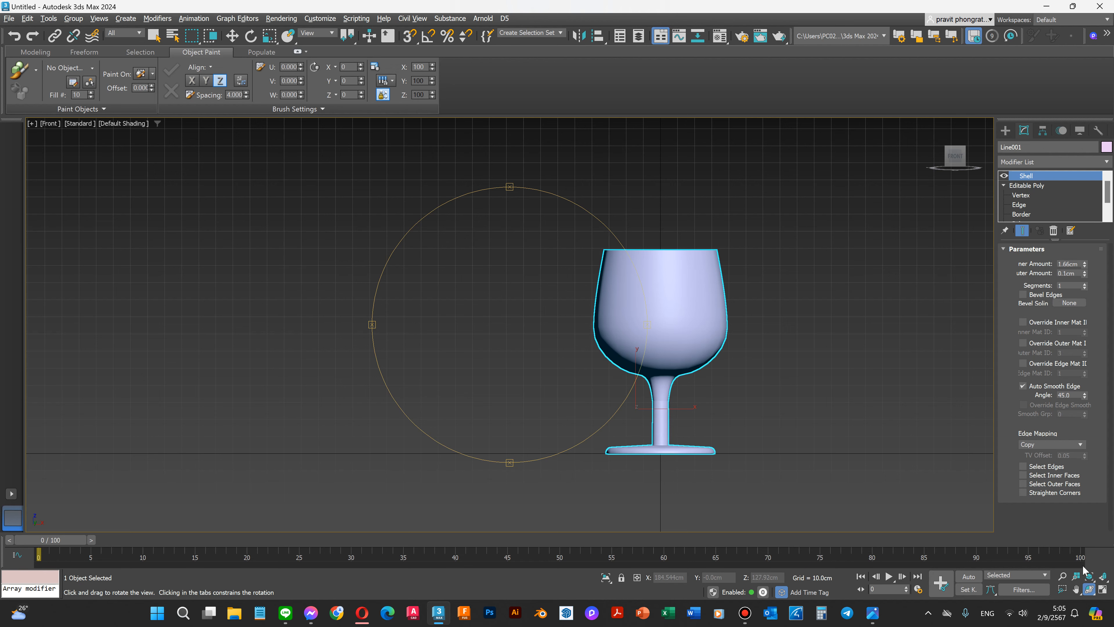
{"action": "left_click", "coordinate": [1088, 575]}
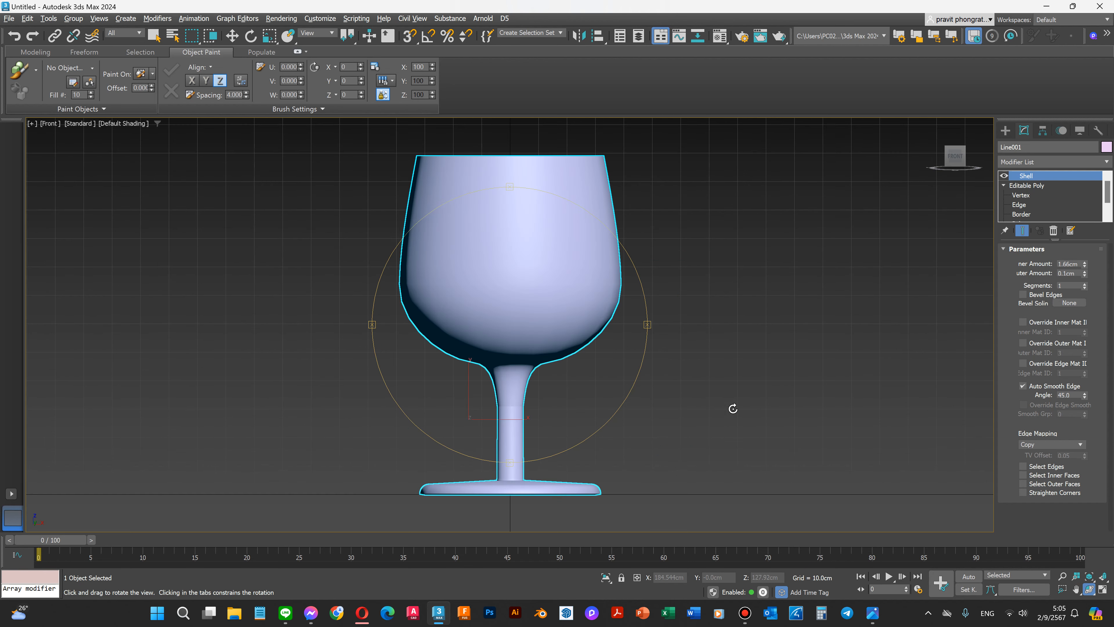
{"action": "left_click_drag", "start_coordinate": [485, 275], "coordinate": [588, 306]}
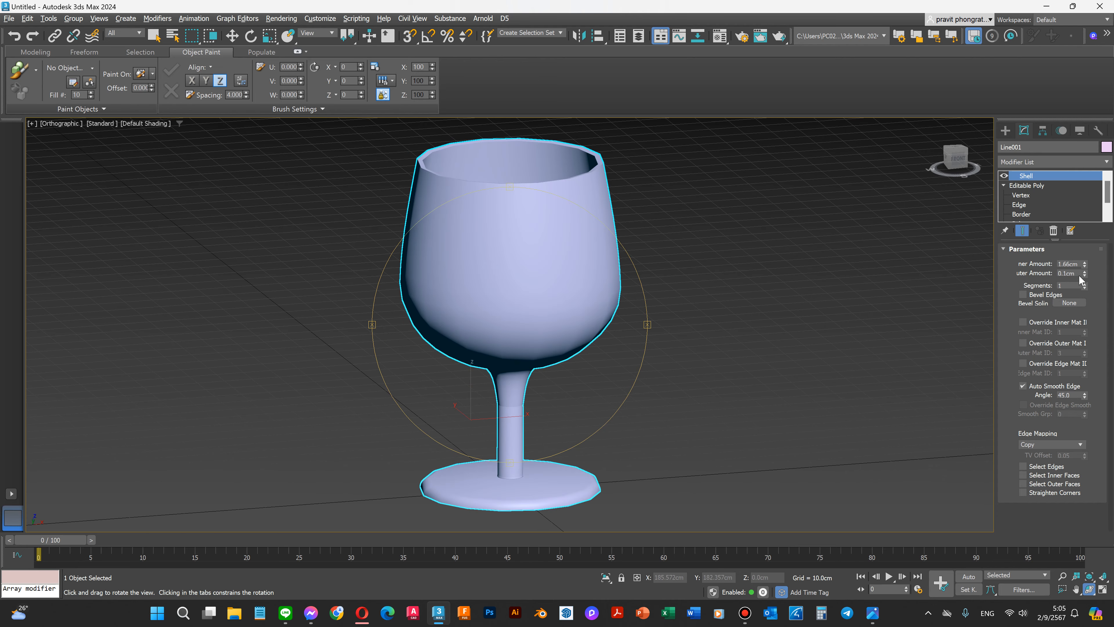
{"action": "left_click", "coordinate": [1079, 263]}
{"action": "type", "text": "0"}
{"action": "key", "text": "Return"}
{"action": "scroll", "coordinate": [718, 293], "scroll_direction": "down", "scroll_amount": 4}
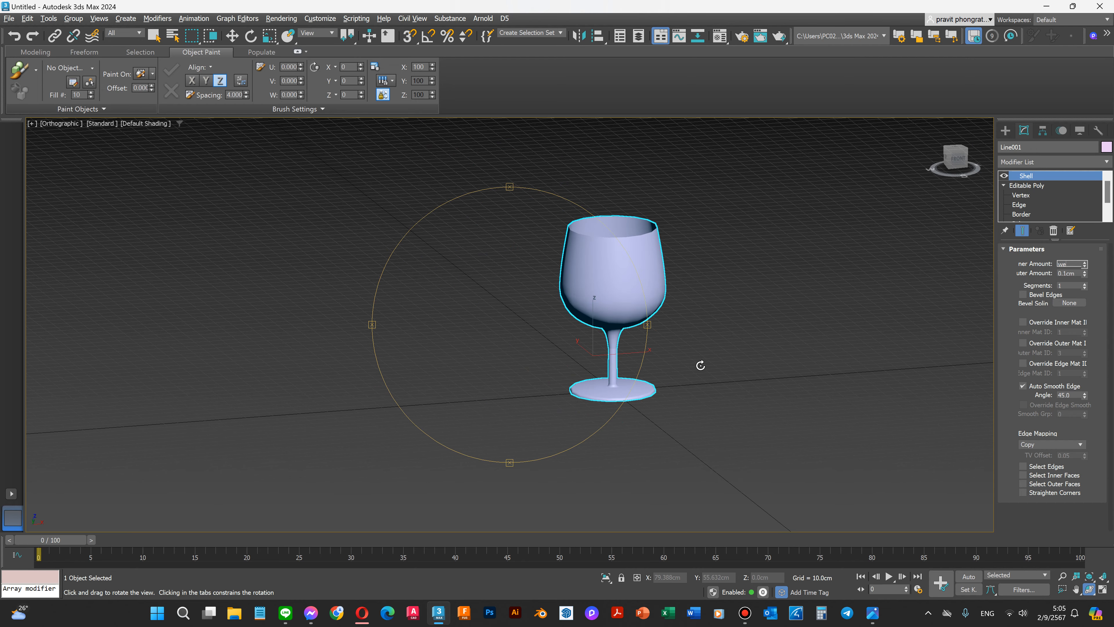
{"action": "key", "text": "w"}
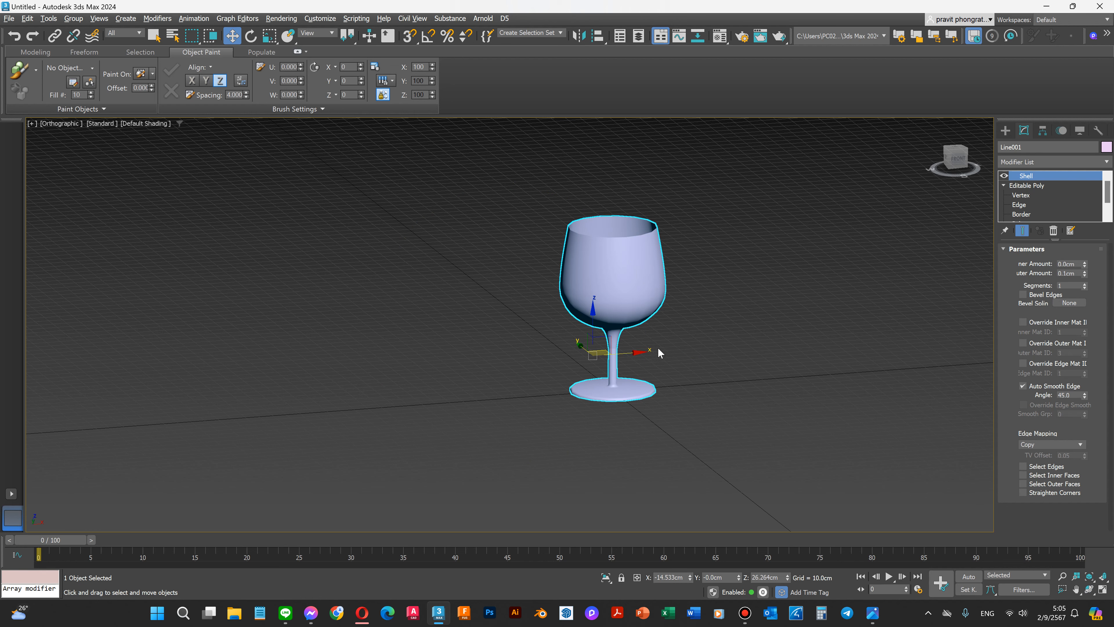
Step: Set the Shell's Outer Amount to 0.2 cm, checking the wall thickness along the underside edge of the foot
{"action": "left_click", "coordinate": [1089, 589]}
{"action": "left_click_drag", "start_coordinate": [599, 335], "coordinate": [715, 333]}
{"action": "left_click_drag", "start_coordinate": [645, 316], "coordinate": [650, 329]}
{"action": "scroll", "coordinate": [753, 460], "scroll_direction": "up", "scroll_amount": 10}
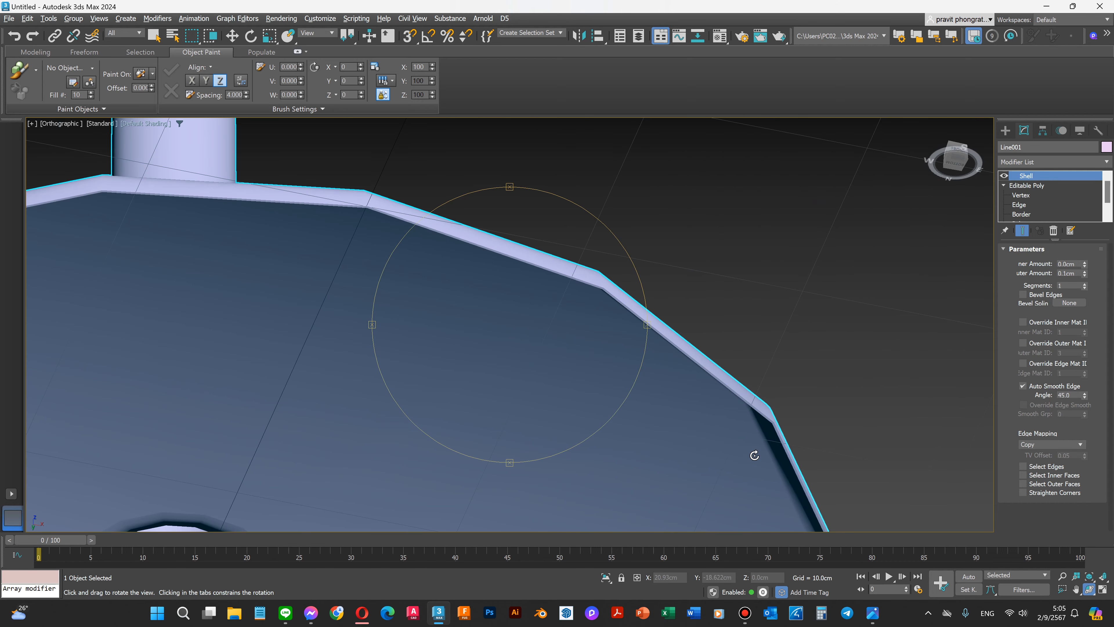
{"action": "scroll", "coordinate": [721, 386], "scroll_direction": "down", "scroll_amount": 10}
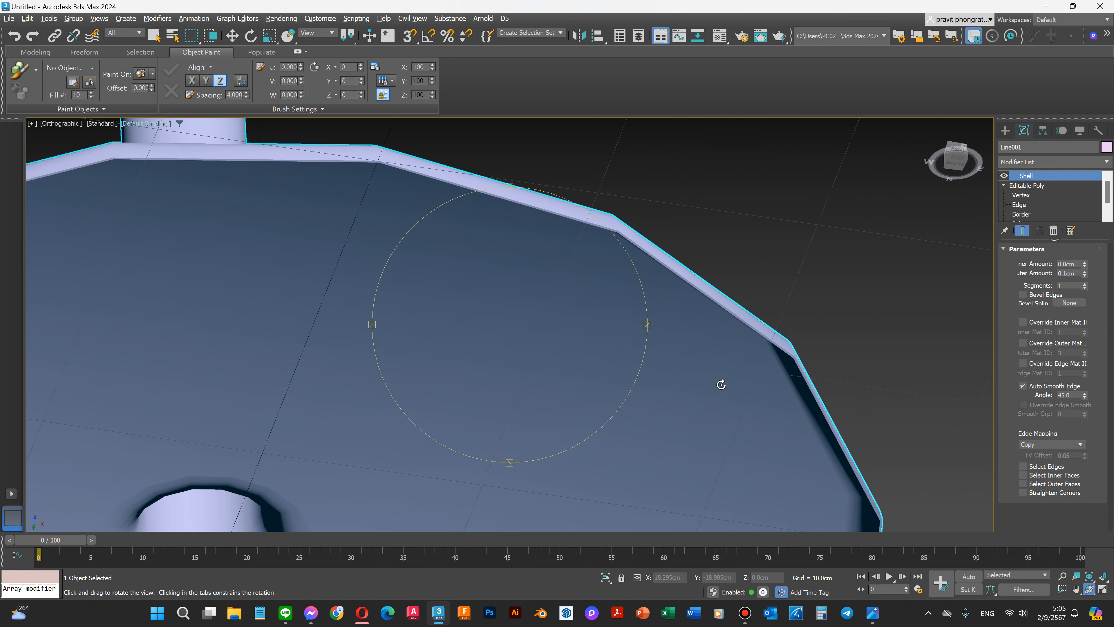
{"action": "scroll", "coordinate": [701, 331], "scroll_direction": "down", "scroll_amount": 2}
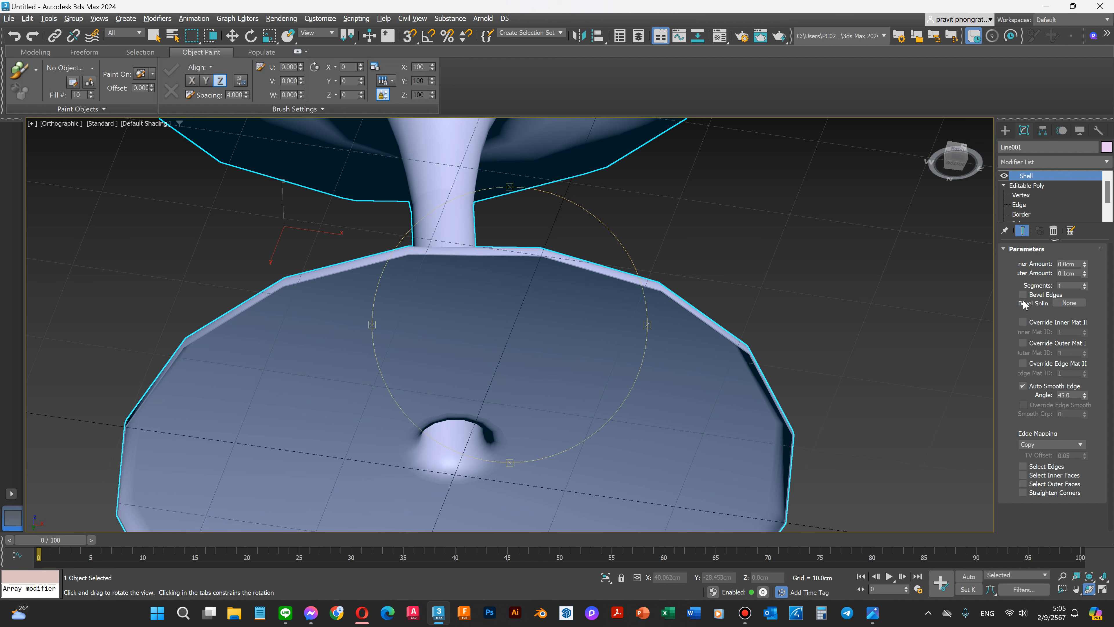
{"action": "left_click", "coordinate": [1075, 273]}
{"action": "left_click", "coordinate": [1085, 271]}
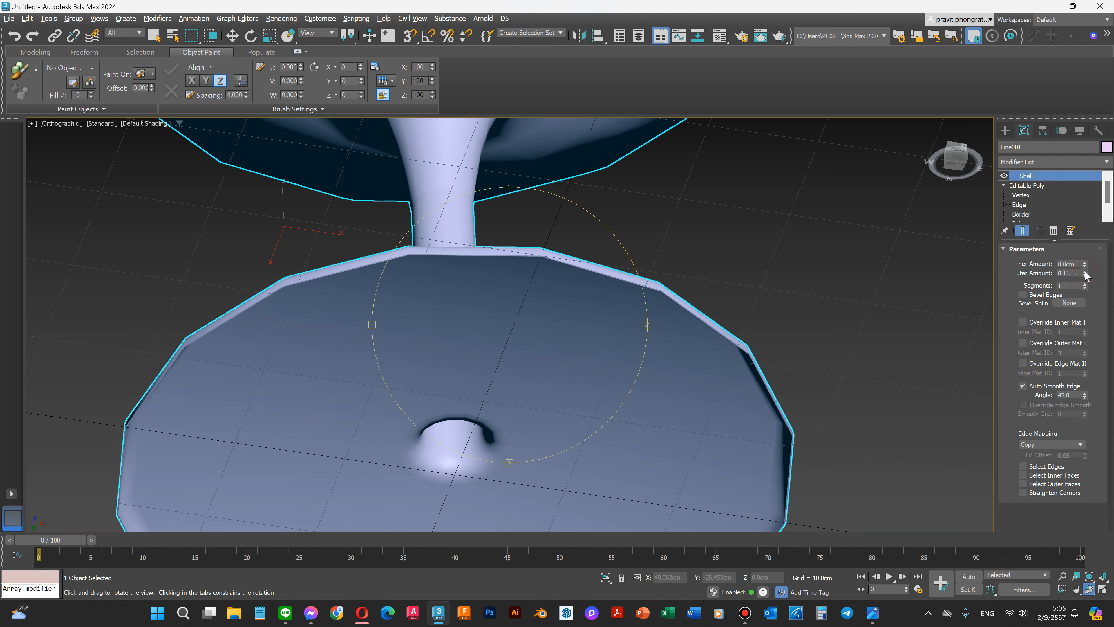
{"action": "left_click", "coordinate": [1066, 273]}
{"action": "key", "text": "Return"}
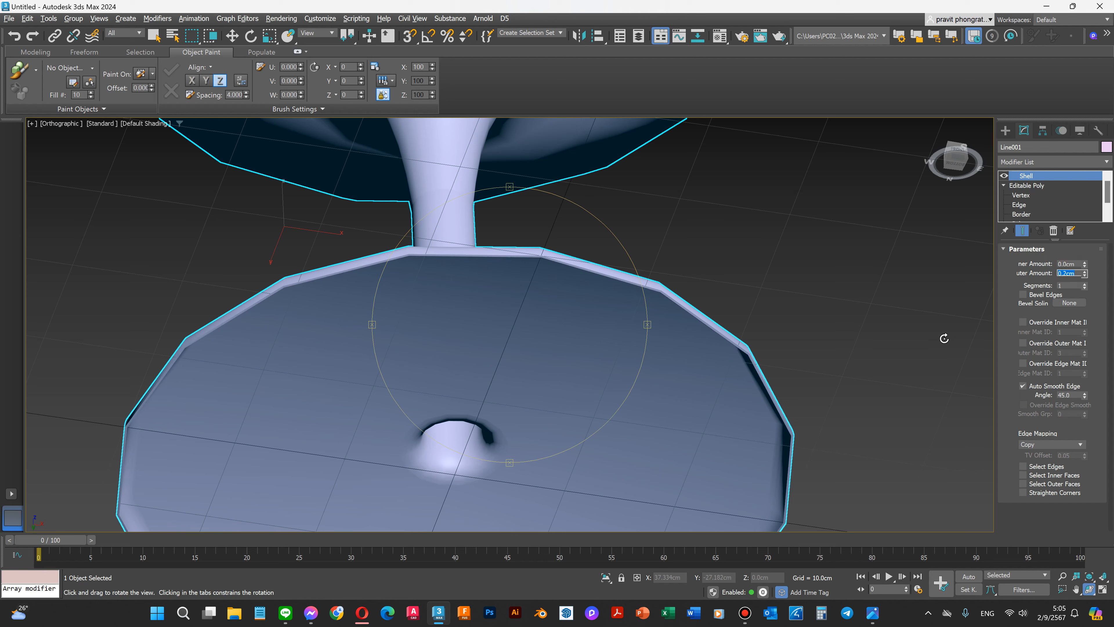
{"action": "left_click_drag", "start_coordinate": [630, 302], "coordinate": [758, 449]}
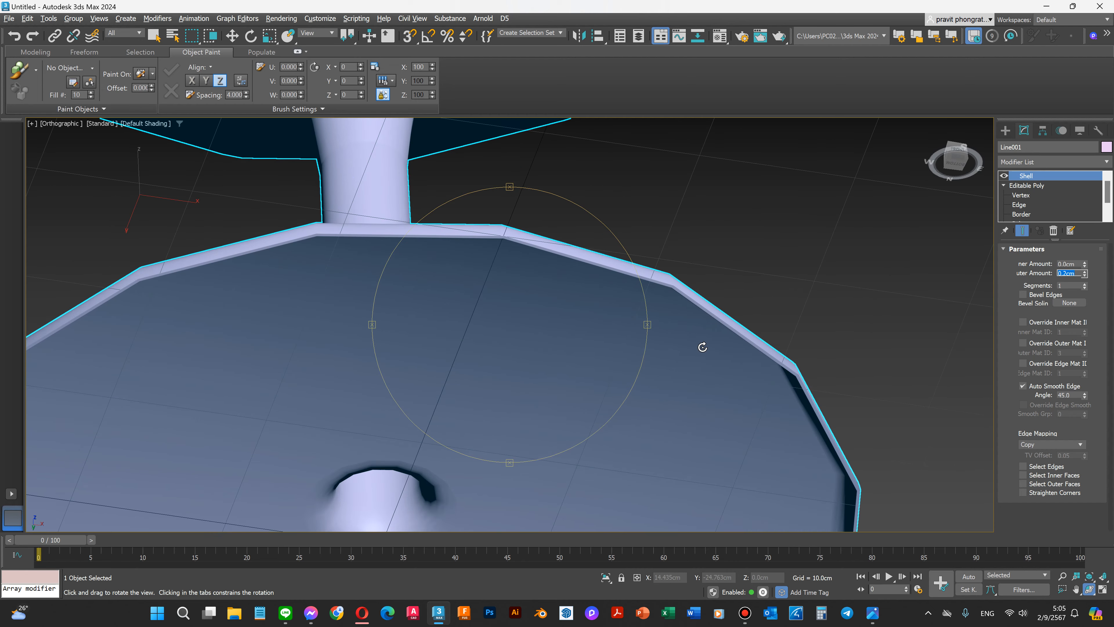
{"action": "scroll", "coordinate": [702, 347], "scroll_direction": "up", "scroll_amount": 3}
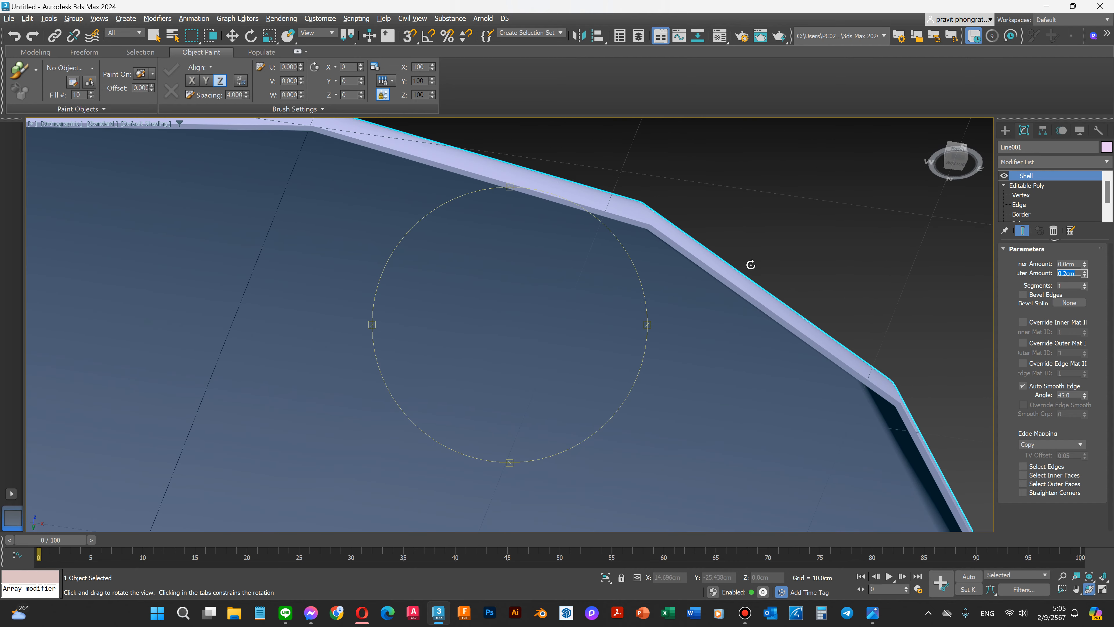
{"action": "scroll", "coordinate": [747, 263], "scroll_direction": "down", "scroll_amount": 4}
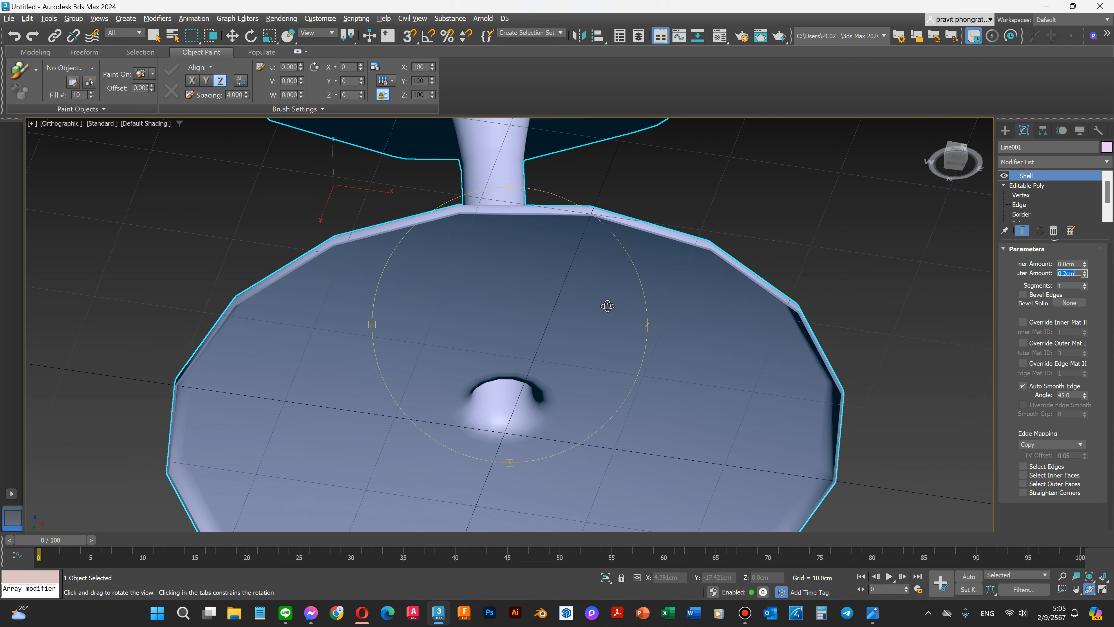
Step: Inspect the shelled glass from below, above and the side, checking the foot, rim and wall profile
{"action": "scroll", "coordinate": [609, 305], "scroll_direction": "down", "scroll_amount": 2}
{"action": "scroll", "coordinate": [503, 270], "scroll_direction": "down", "scroll_amount": 2}
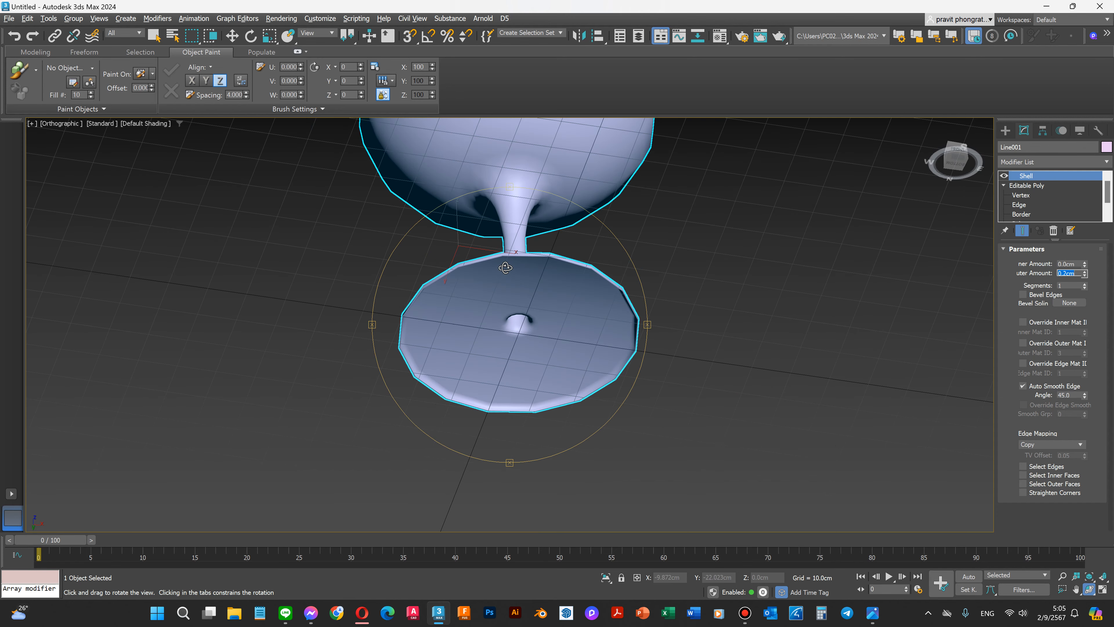
{"action": "left_click_drag", "start_coordinate": [523, 356], "coordinate": [577, 399]}
{"action": "scroll", "coordinate": [577, 403], "scroll_direction": "down", "scroll_amount": 3}
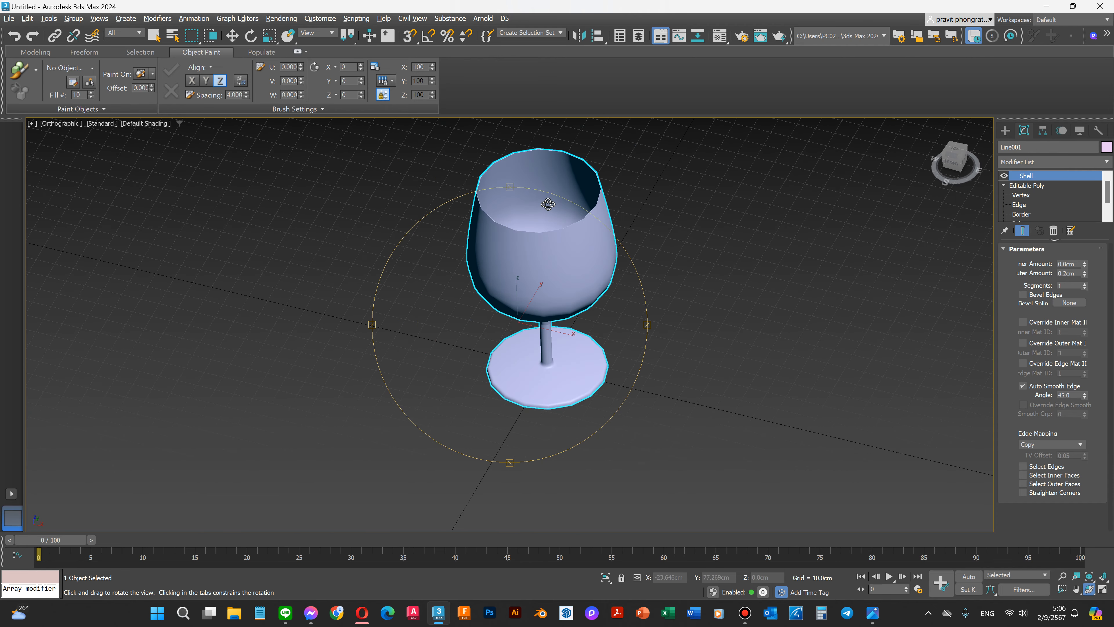
{"action": "scroll", "coordinate": [530, 194], "scroll_direction": "up", "scroll_amount": 5}
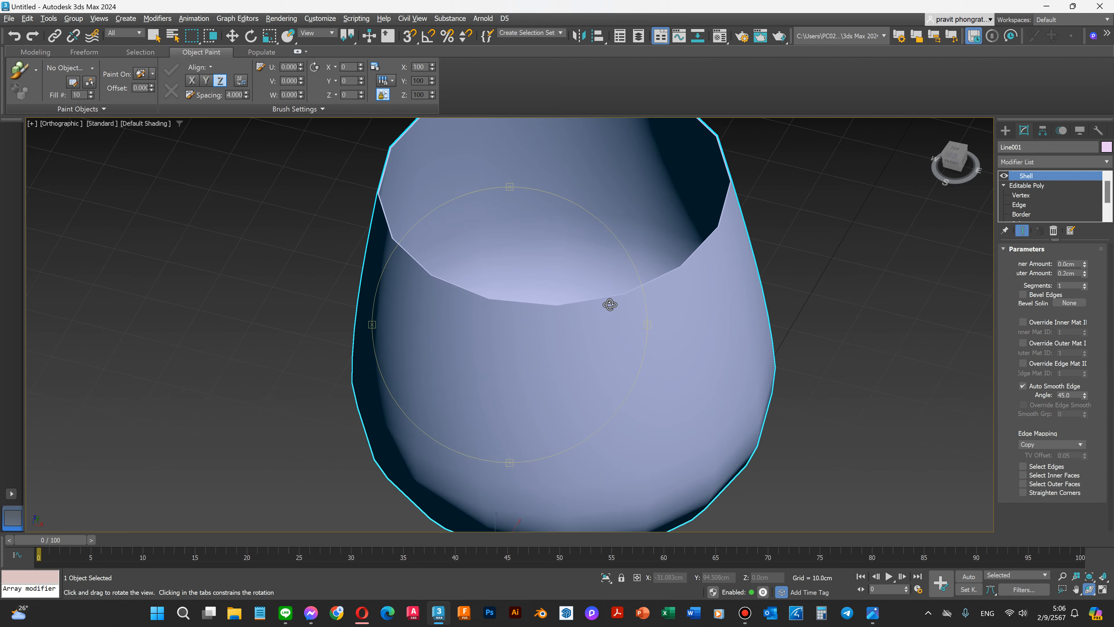
{"action": "scroll", "coordinate": [568, 247], "scroll_direction": "down", "scroll_amount": 3}
{"action": "left_click_drag", "start_coordinate": [567, 246], "coordinate": [561, 302]}
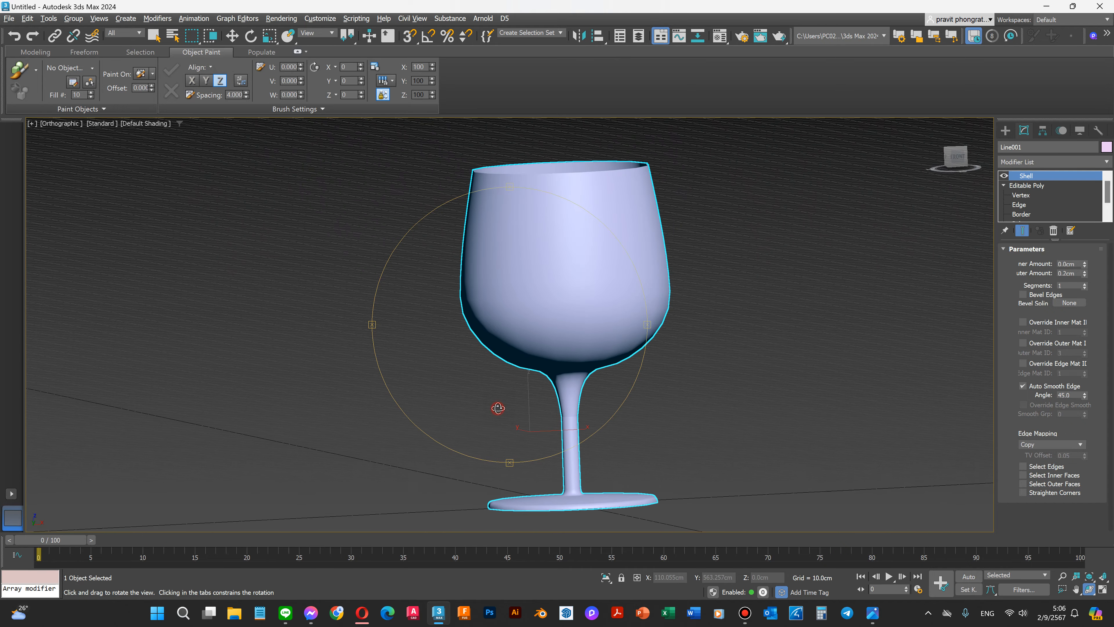
{"action": "left_click_drag", "start_coordinate": [497, 405], "coordinate": [480, 408]}
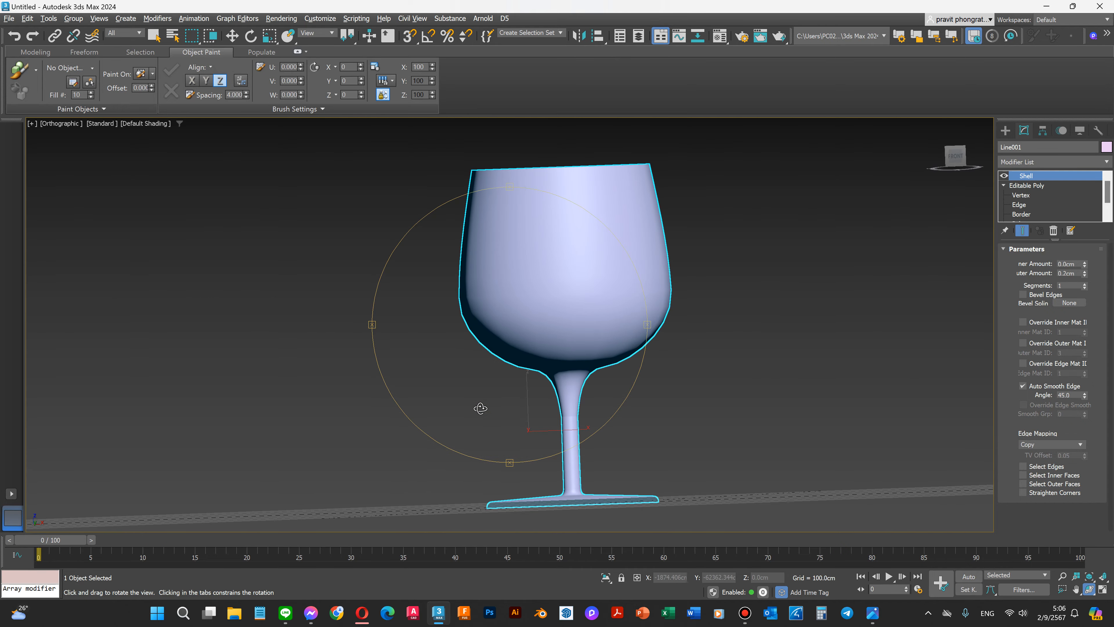
Step: Display the glass with Edged Faces shading and orient the view onto the foot's underside
{"action": "left_click", "coordinate": [149, 122]}
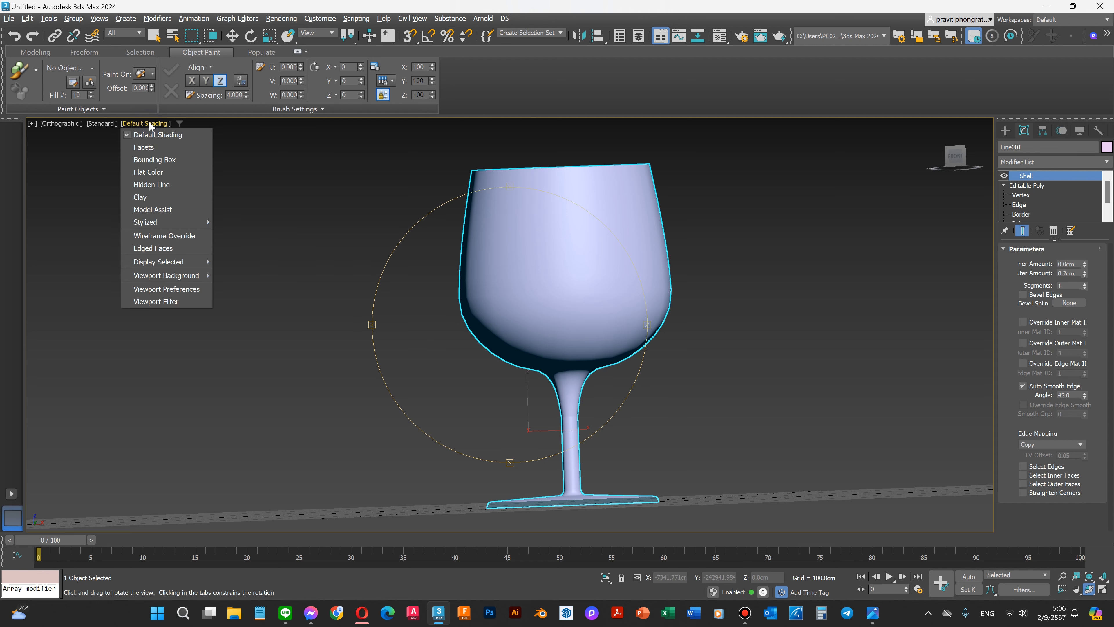
{"action": "left_click", "coordinate": [153, 248]}
{"action": "scroll", "coordinate": [416, 333], "scroll_direction": "down", "scroll_amount": 3}
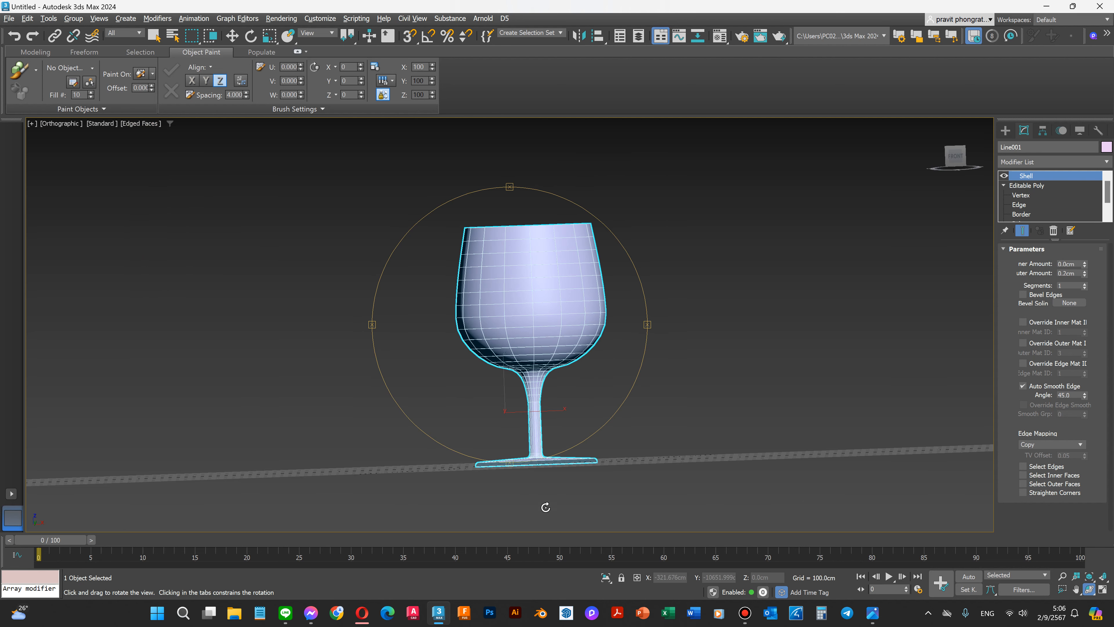
{"action": "left_click_drag", "start_coordinate": [533, 485], "coordinate": [509, 363]}
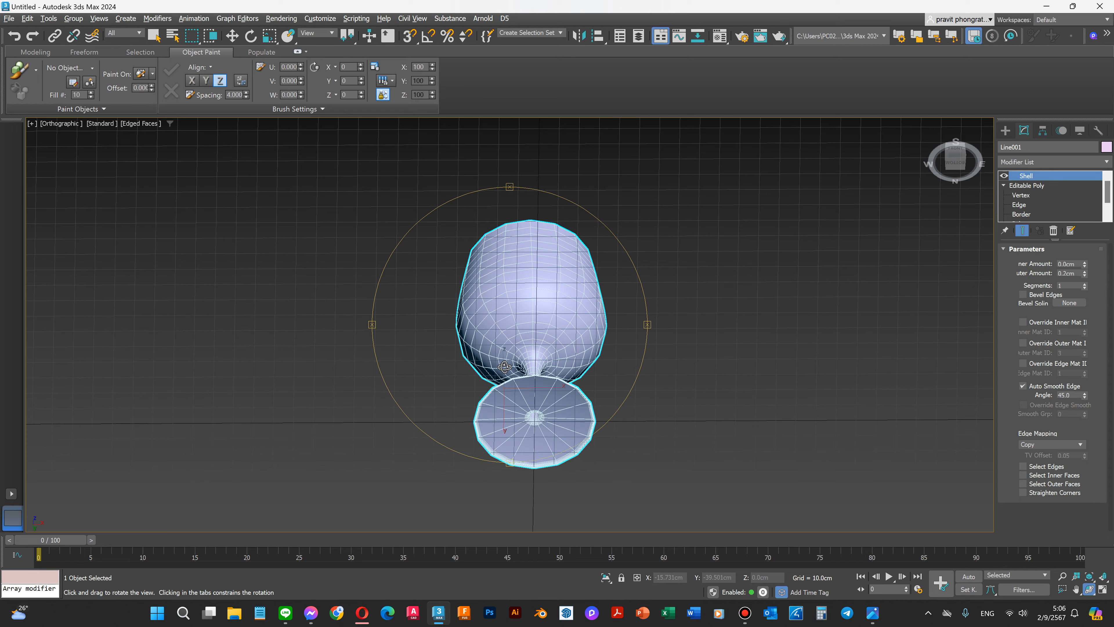
{"action": "scroll", "coordinate": [1037, 197], "scroll_direction": "down", "scroll_amount": 2}
{"action": "left_click", "coordinate": [1029, 204]}
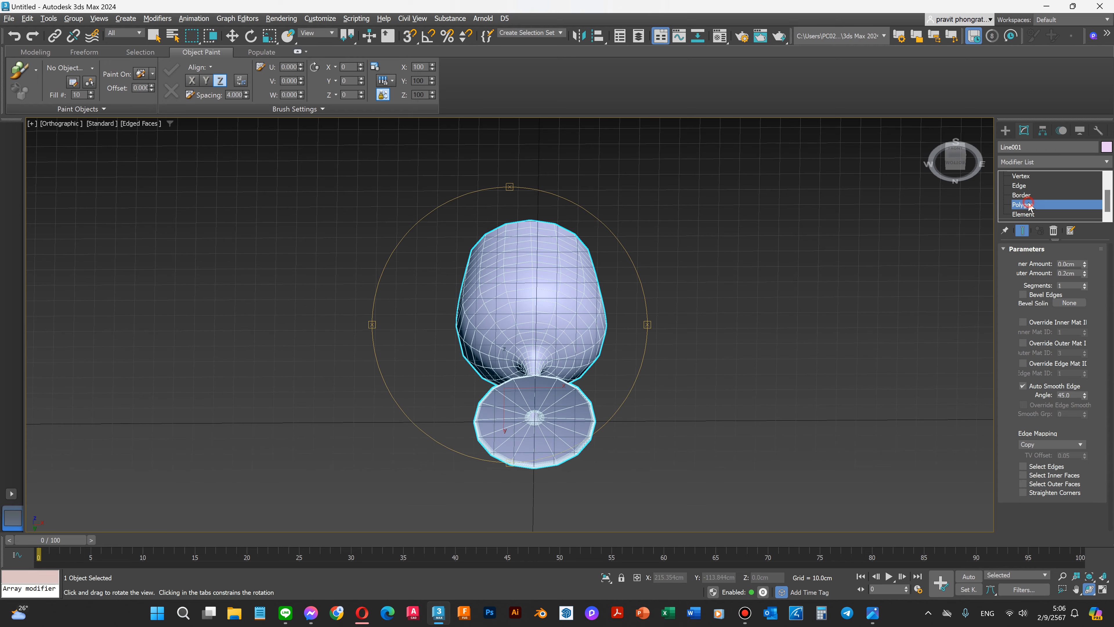
{"action": "scroll", "coordinate": [560, 445], "scroll_direction": "up", "scroll_amount": 5}
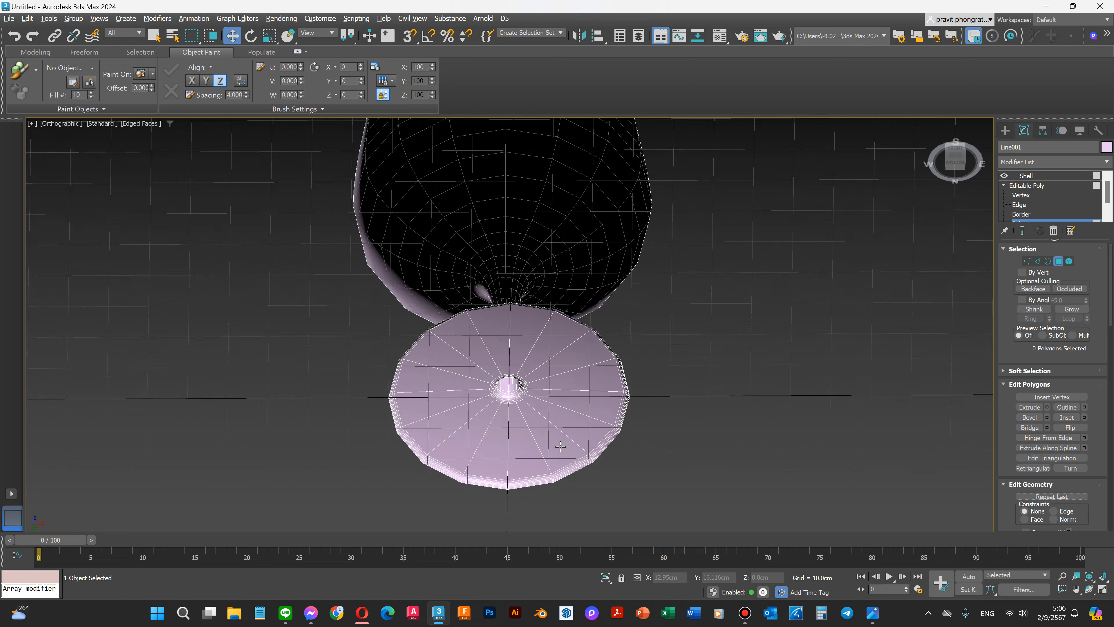
{"action": "scroll", "coordinate": [641, 363], "scroll_direction": "up", "scroll_amount": 2}
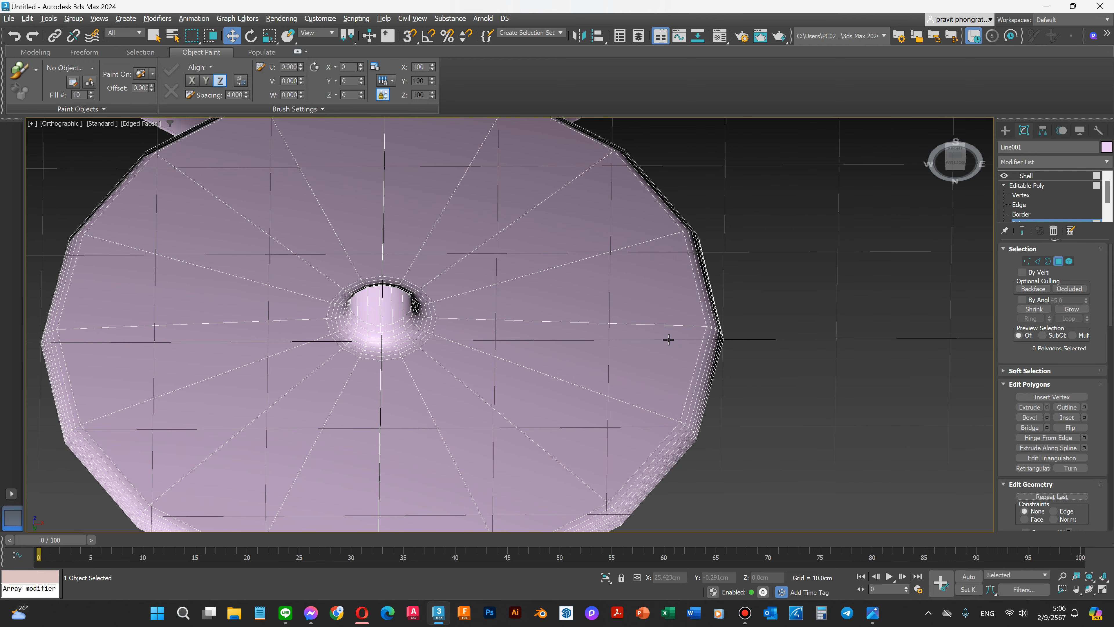
{"action": "scroll", "coordinate": [711, 327], "scroll_direction": "up", "scroll_amount": 3}
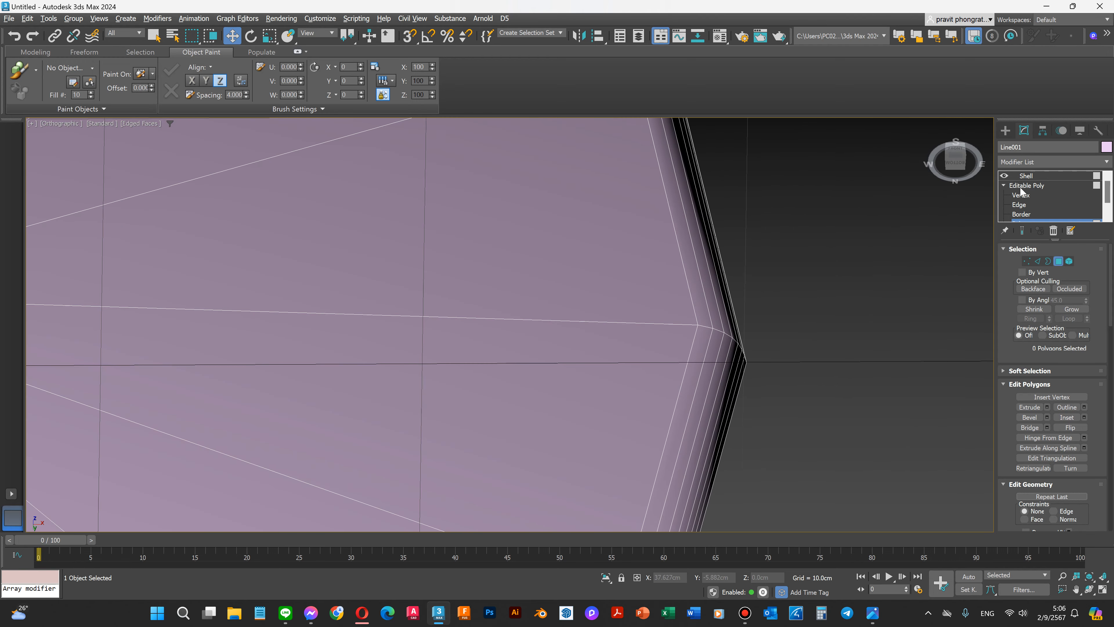
{"action": "left_click", "coordinate": [1028, 177]}
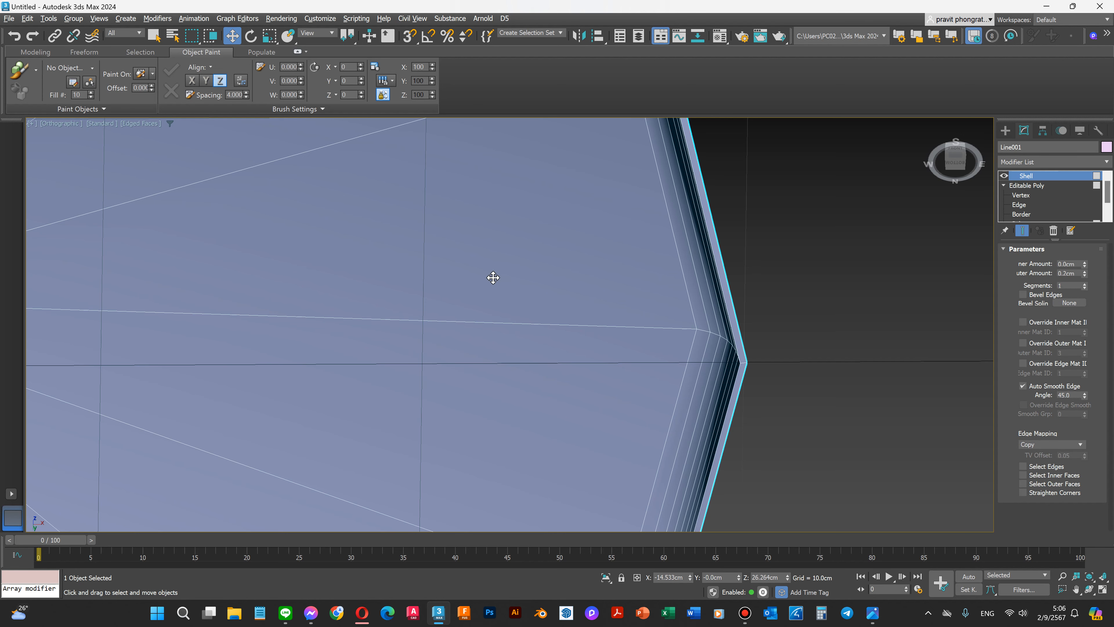
Step: Convert the shelled glass to an Editable Poly, collapsing the Shell modifier into the mesh
{"action": "scroll", "coordinate": [554, 305], "scroll_direction": "down", "scroll_amount": 1}
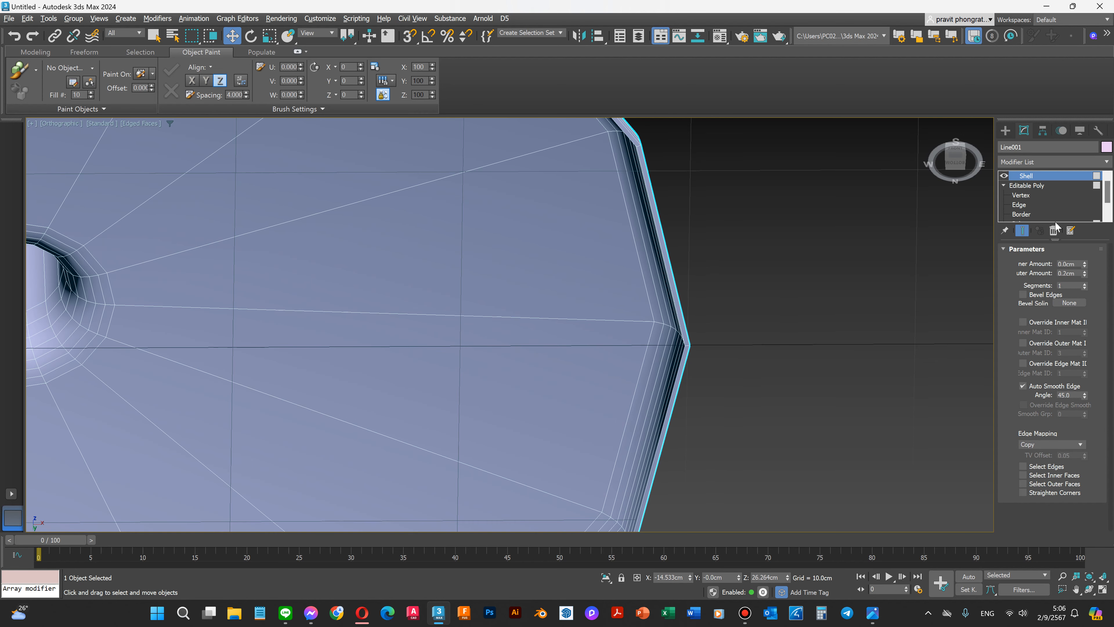
{"action": "right_click", "coordinate": [522, 281]}
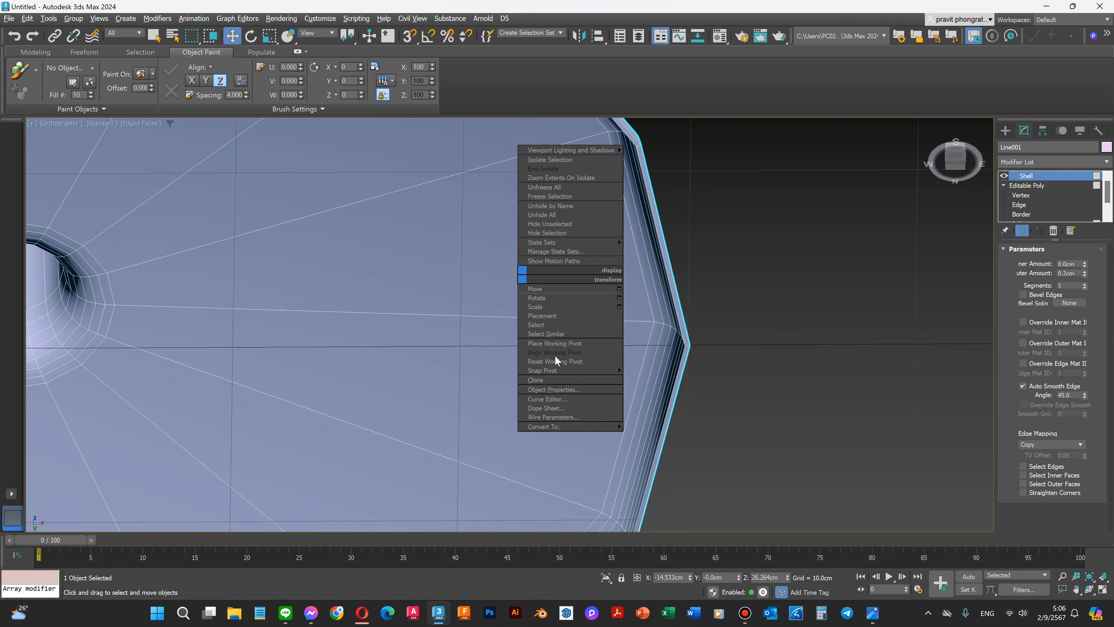
{"action": "mouse_move", "coordinate": [579, 426]}
{"action": "left_click", "coordinate": [673, 434]}
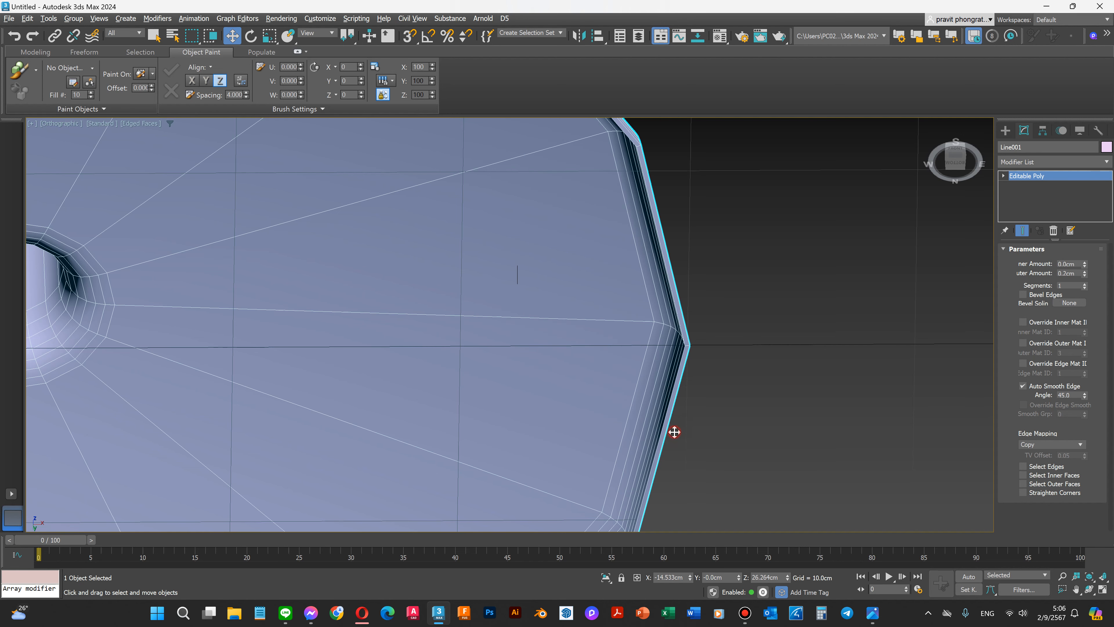
Step: Enter Polygon level and select one thin edge face created by the shell around the foot's underside
{"action": "left_click", "coordinate": [1004, 176]}
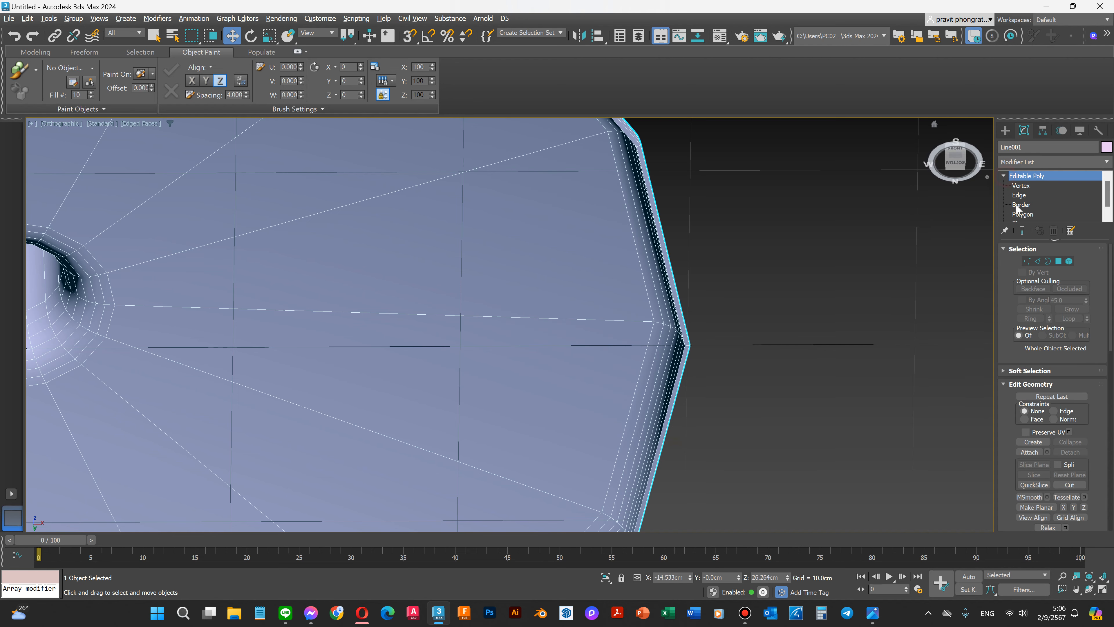
{"action": "left_click", "coordinate": [1019, 214]}
{"action": "scroll", "coordinate": [640, 282], "scroll_direction": "up", "scroll_amount": 2}
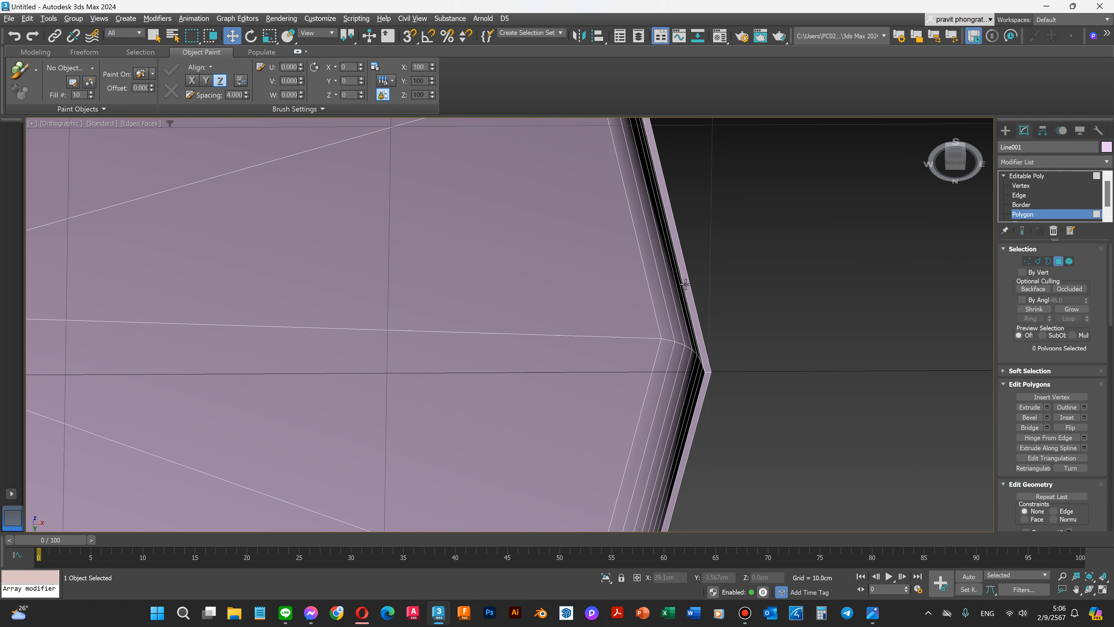
{"action": "left_click", "coordinate": [685, 284]}
{"action": "scroll", "coordinate": [741, 298], "scroll_direction": "down", "scroll_amount": 4}
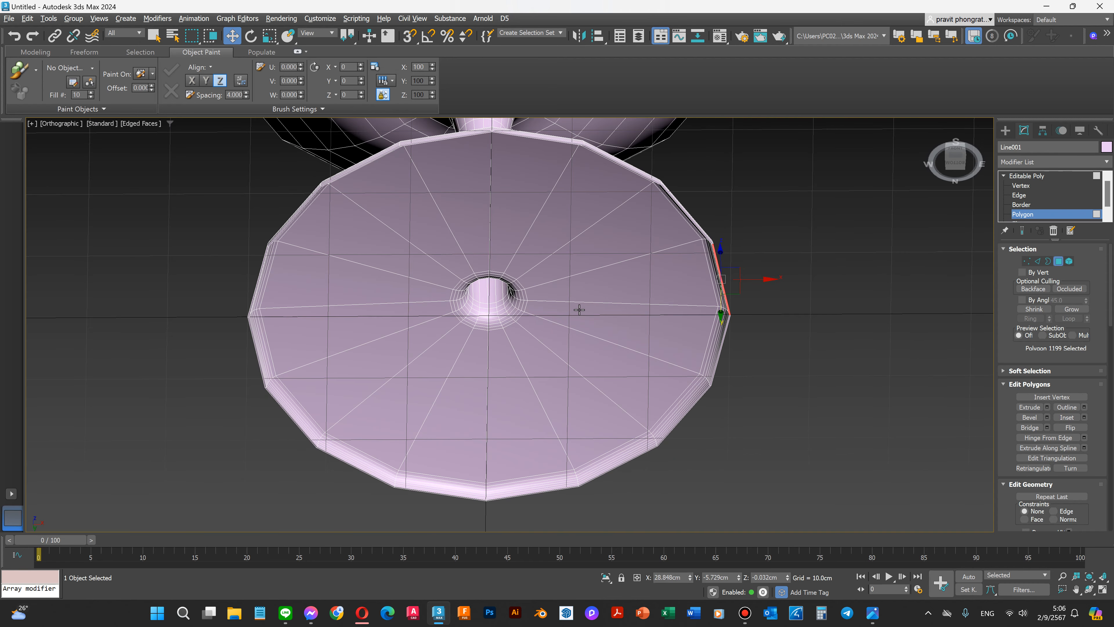
Step: Add to the selection the wedge of underside polygons running from the stem hollow out to the selected edge face
{"action": "scroll", "coordinate": [502, 301], "scroll_direction": "up", "scroll_amount": 2}
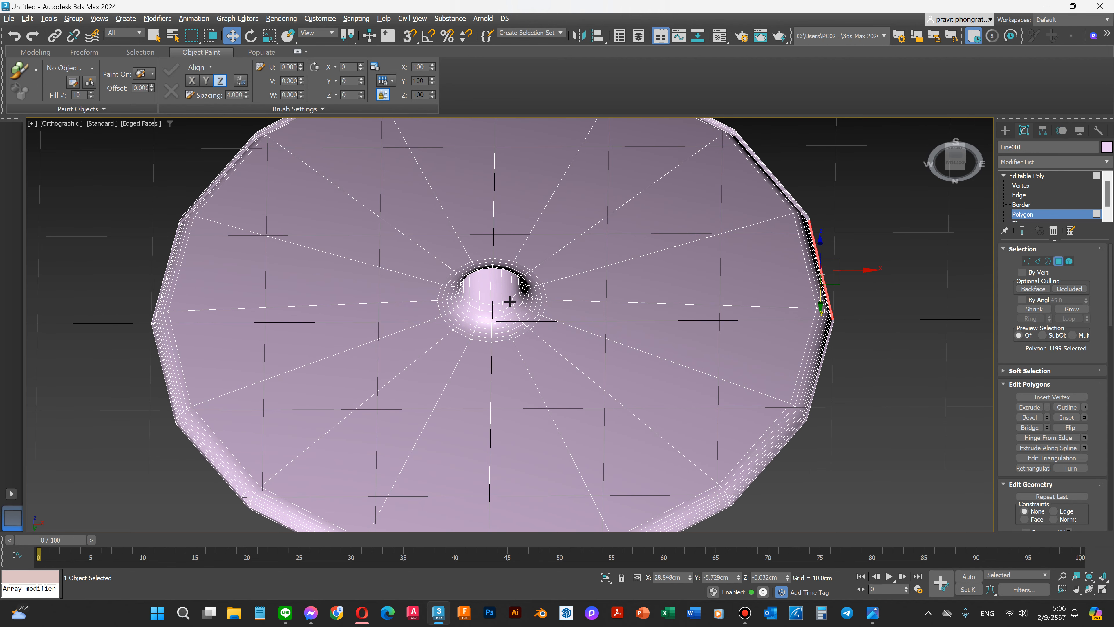
{"action": "scroll", "coordinate": [510, 302], "scroll_direction": "up", "scroll_amount": 3}
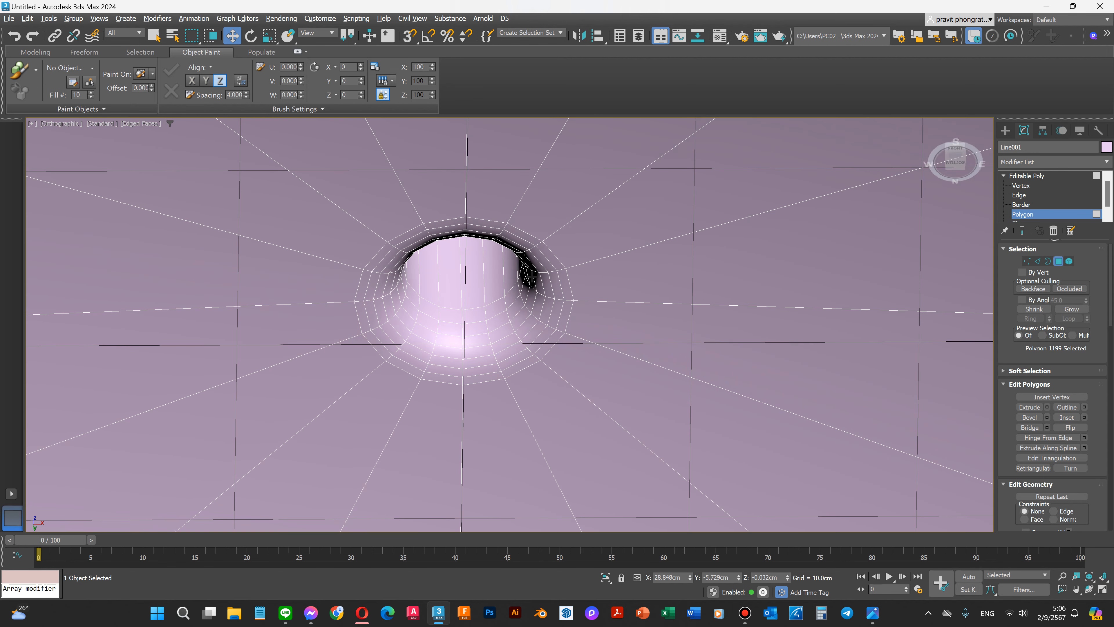
{"action": "left_click", "coordinate": [531, 276]}
{"action": "scroll", "coordinate": [536, 285], "scroll_direction": "down", "scroll_amount": 2}
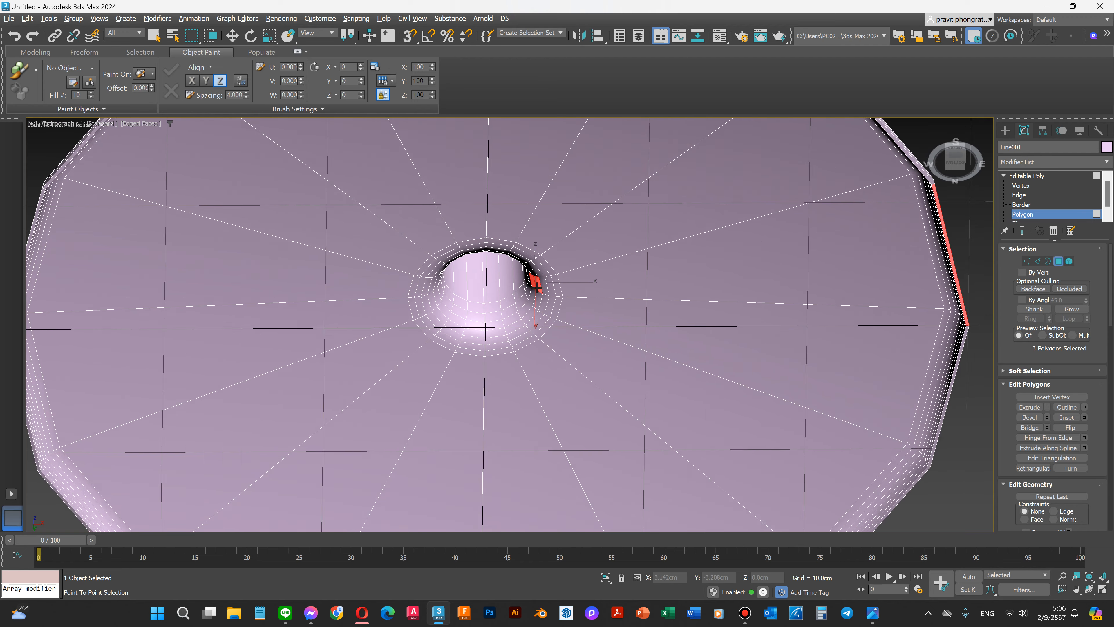
{"action": "scroll", "coordinate": [537, 288], "scroll_direction": "down", "scroll_amount": 1}
{"action": "left_click", "coordinate": [770, 275], "text": "shift"}
{"action": "left_click", "coordinate": [828, 271], "text": "shift"}
{"action": "scroll", "coordinate": [831, 277], "scroll_direction": "up", "scroll_amount": 5}
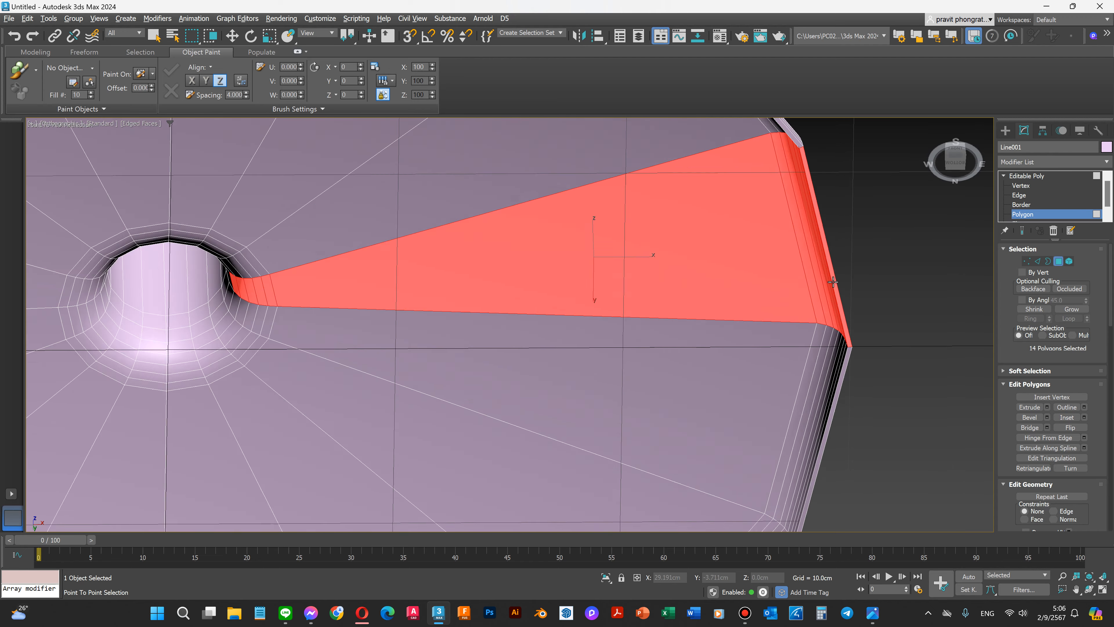
Step: Add the neighbouring wedge, from its thin edge face through the bevel to the stem hollow, and start the one beside it
{"action": "left_click", "coordinate": [844, 391], "text": "shift"}
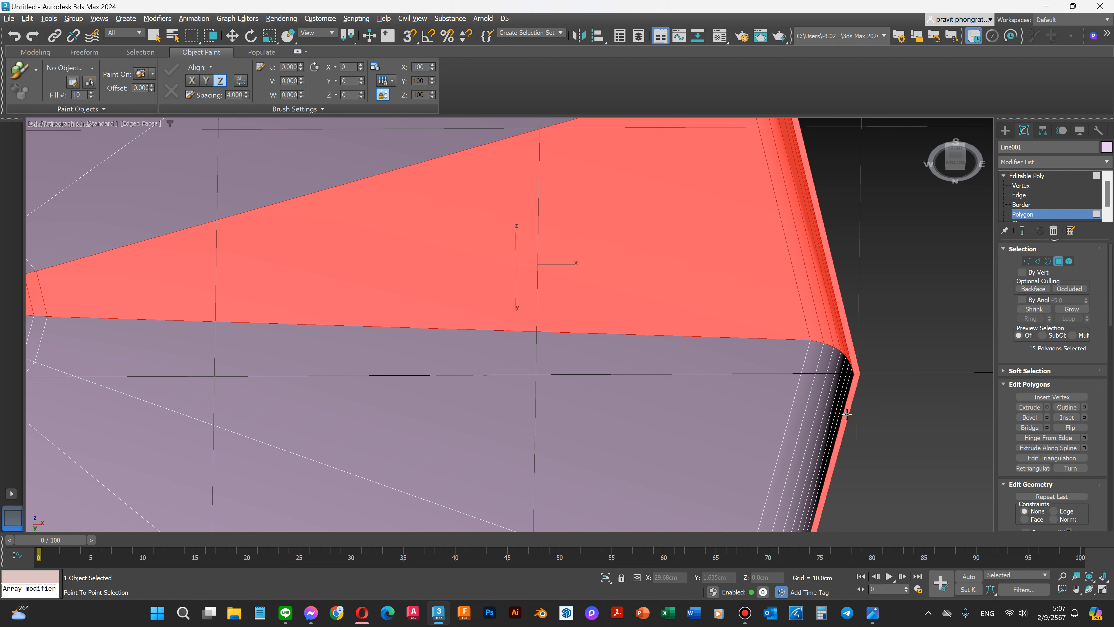
{"action": "left_click", "coordinate": [784, 394], "text": "shift"}
{"action": "scroll", "coordinate": [784, 396], "scroll_direction": "down", "scroll_amount": 3}
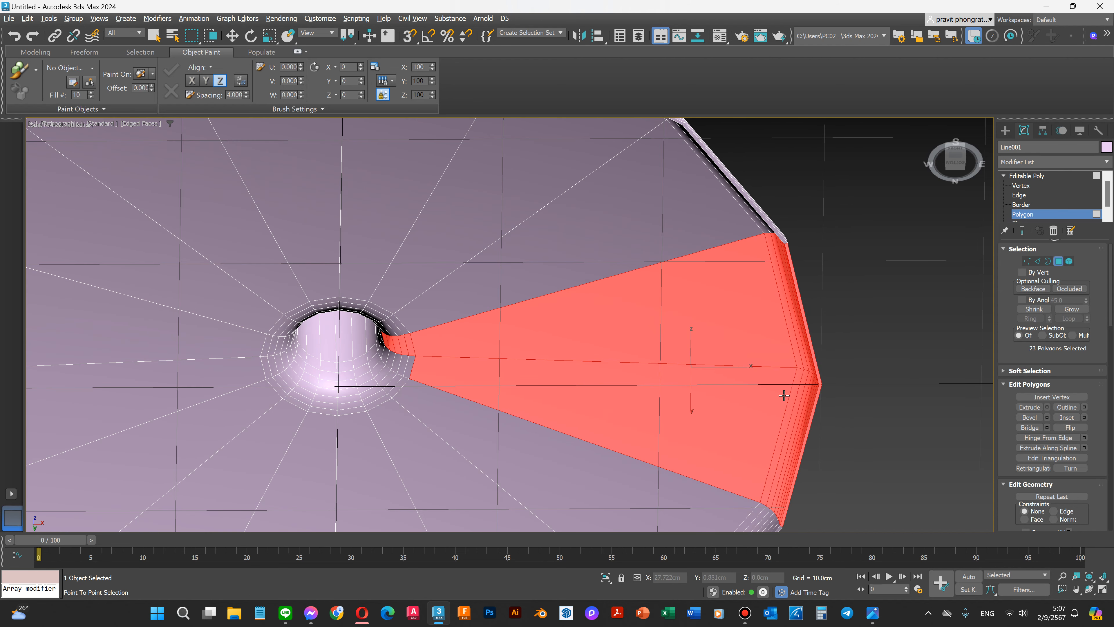
{"action": "left_click", "coordinate": [381, 352], "text": "shift"}
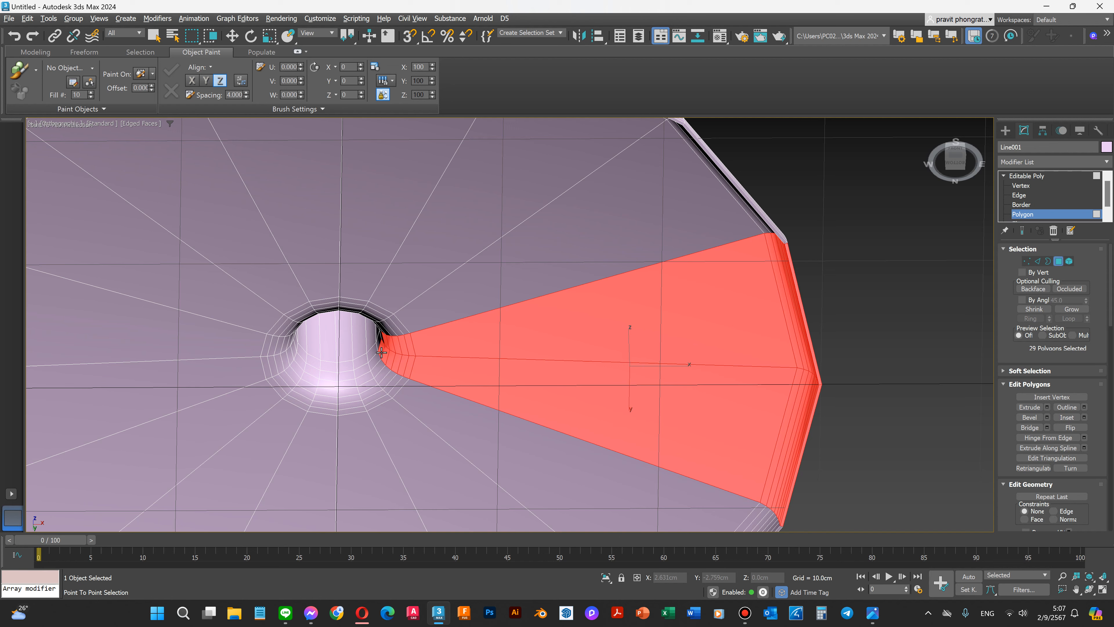
{"action": "left_click", "coordinate": [382, 356], "text": "alt"}
{"action": "left_click", "coordinate": [379, 371], "text": "shift"}
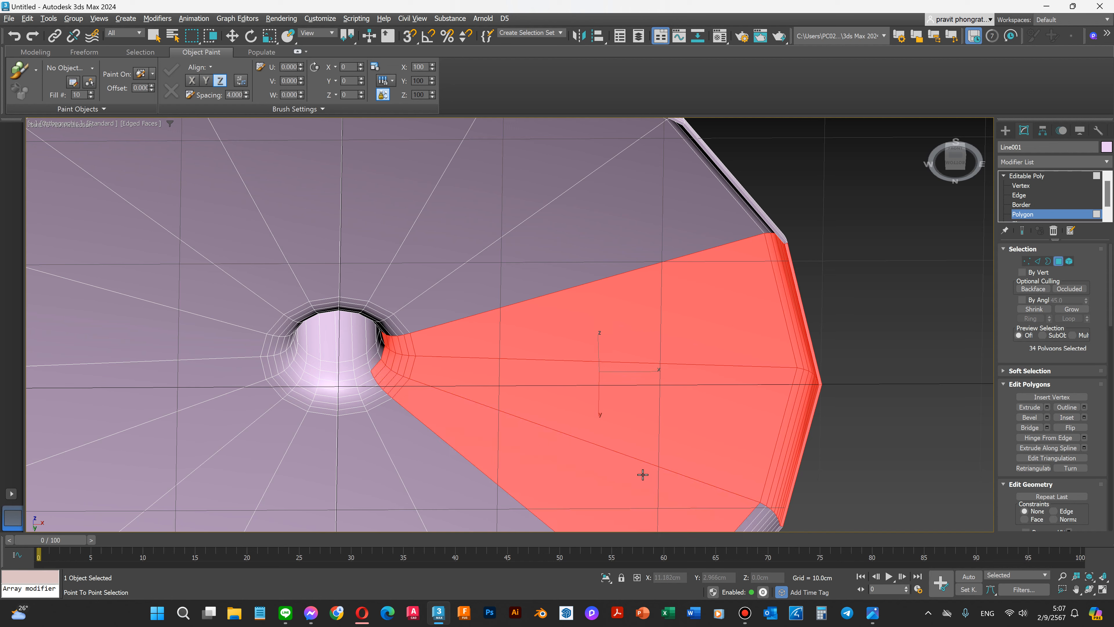
Step: Extend the polygon selection through the next wedges of the foot's underside, including their bevel strips and thin edge faces
{"action": "scroll", "coordinate": [697, 371], "scroll_direction": "down", "scroll_amount": 4}
{"action": "left_click", "coordinate": [700, 445], "text": "shift"}
{"action": "scroll", "coordinate": [699, 448], "scroll_direction": "up", "scroll_amount": 6}
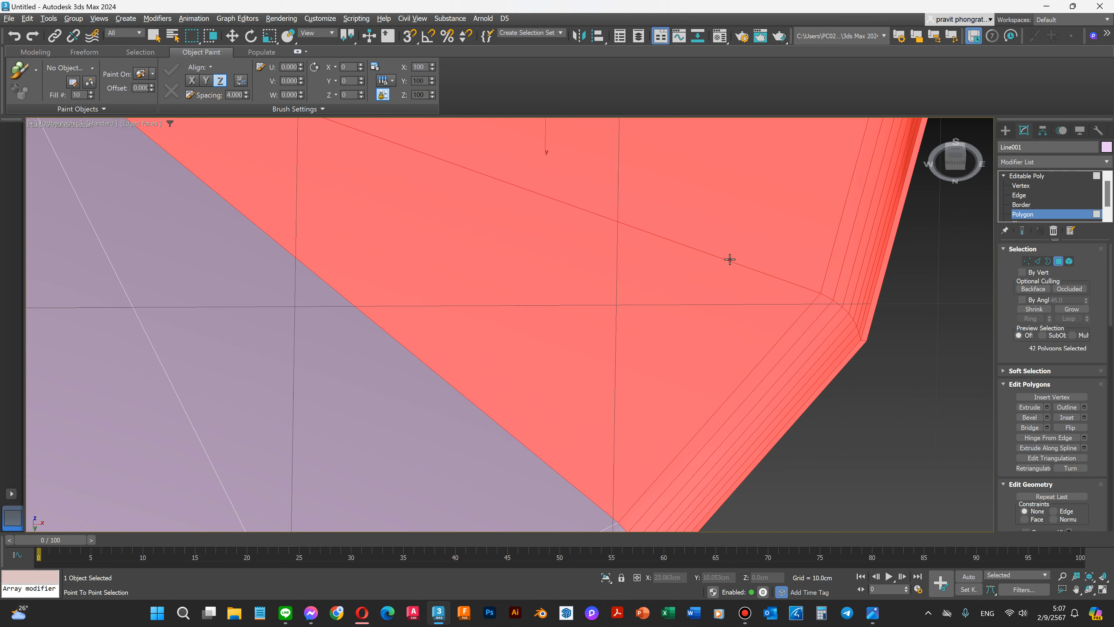
{"action": "scroll", "coordinate": [728, 252], "scroll_direction": "down", "scroll_amount": 5}
{"action": "left_click", "coordinate": [642, 395], "text": "ctrl"}
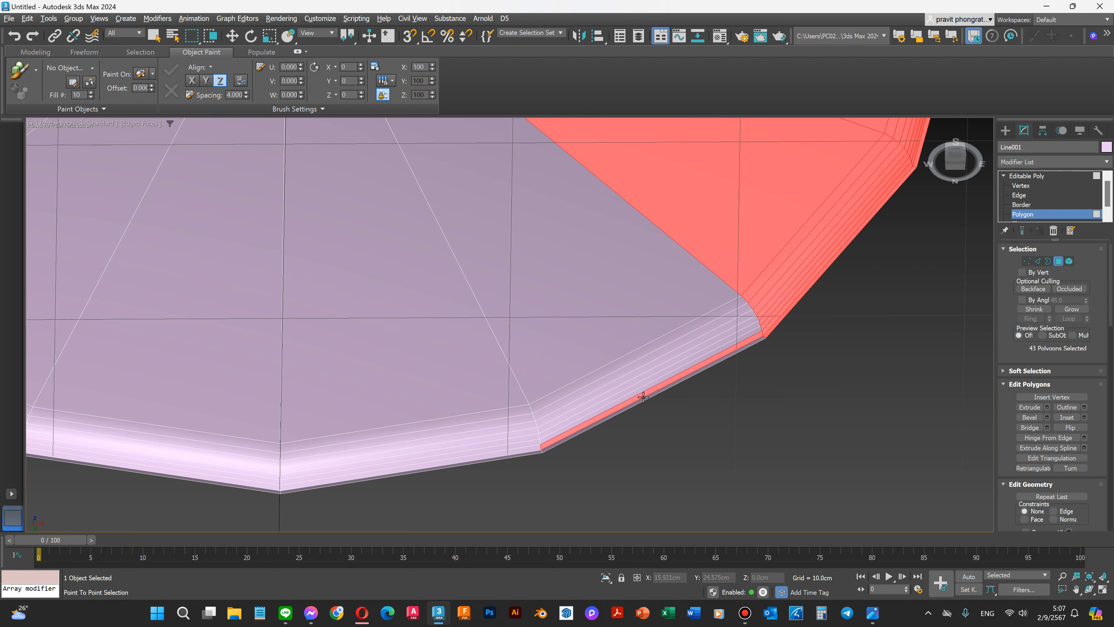
{"action": "scroll", "coordinate": [644, 399], "scroll_direction": "down", "scroll_amount": 5}
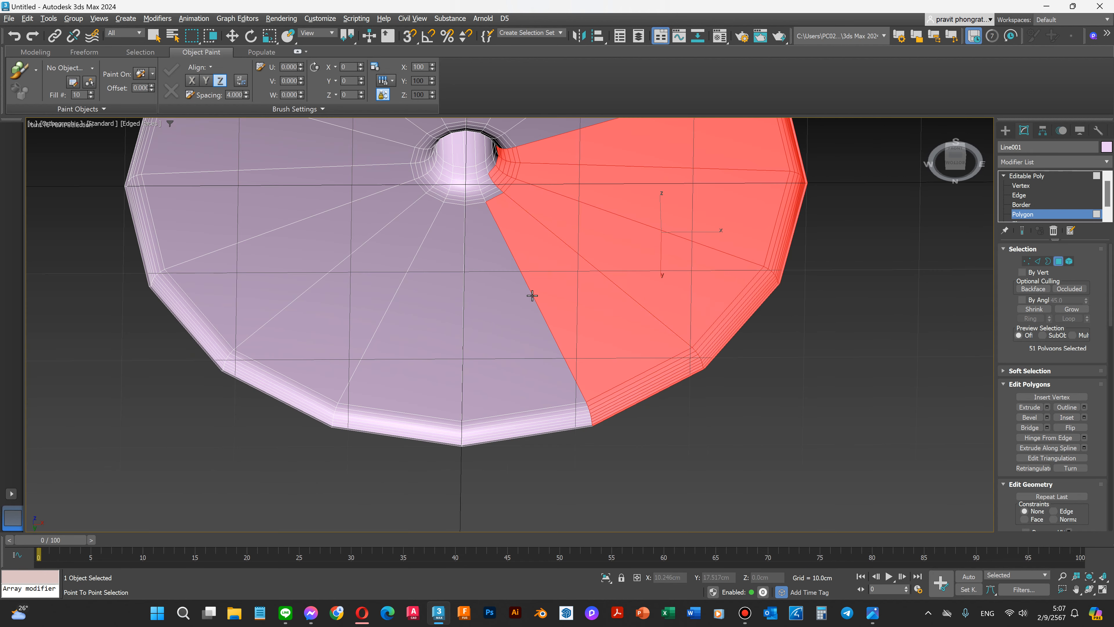
Step: Extend the polygon selection clockwise through the front wedges of the foot's underside, including their bevel strips, thin edge faces and inner strips
{"action": "left_click", "coordinate": [492, 193]}
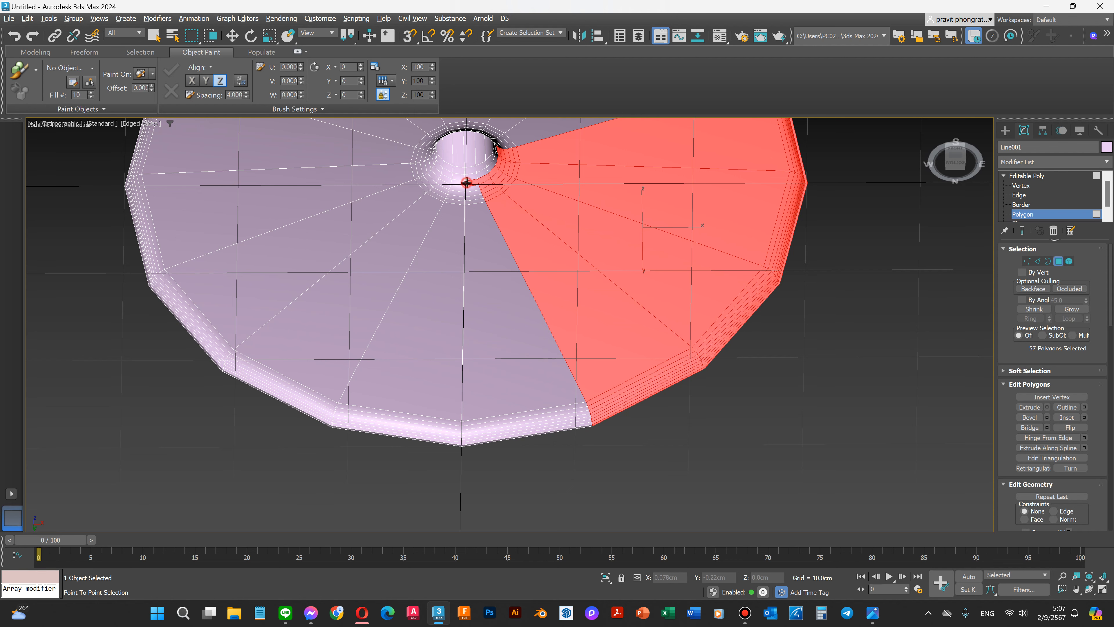
{"action": "scroll", "coordinate": [532, 434], "scroll_direction": "up", "scroll_amount": 3}
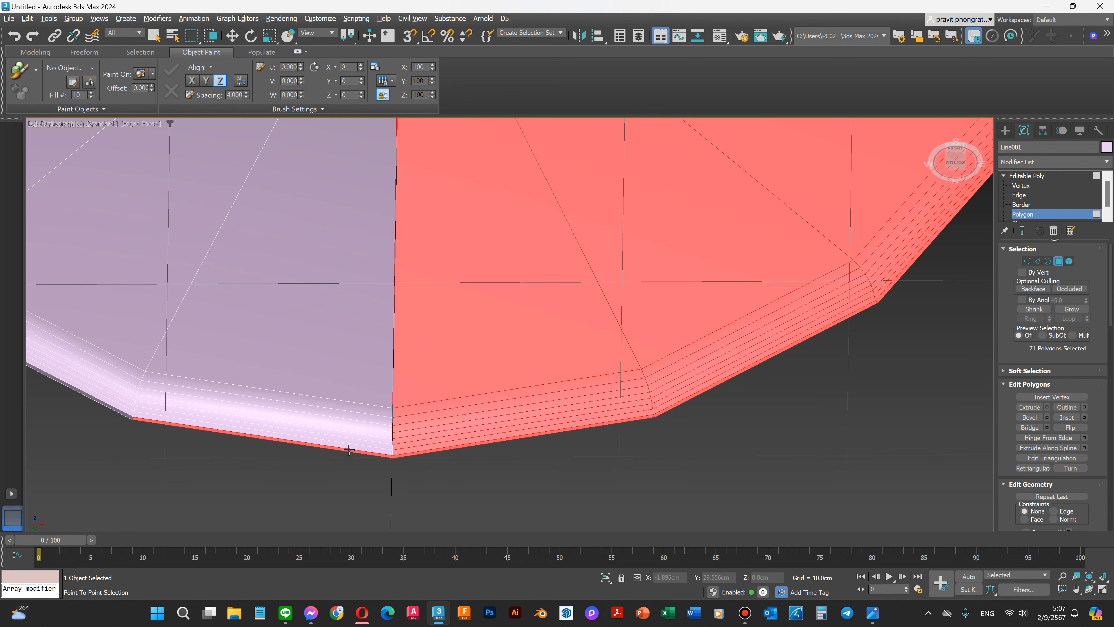
{"action": "scroll", "coordinate": [350, 450], "scroll_direction": "down", "scroll_amount": 4}
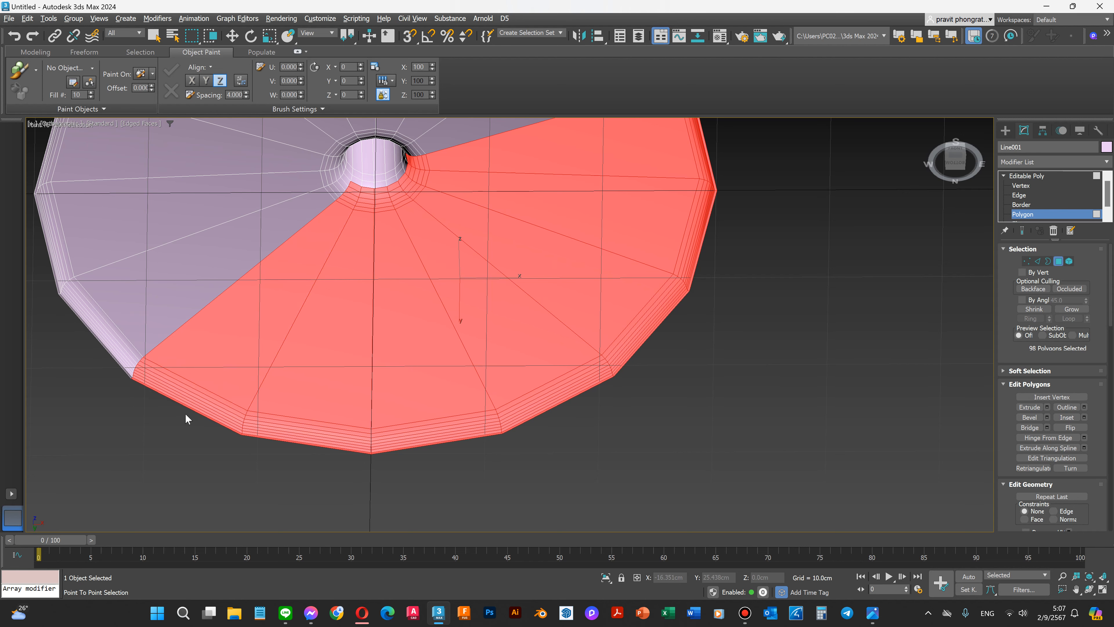
{"action": "scroll", "coordinate": [187, 412], "scroll_direction": "up", "scroll_amount": 5}
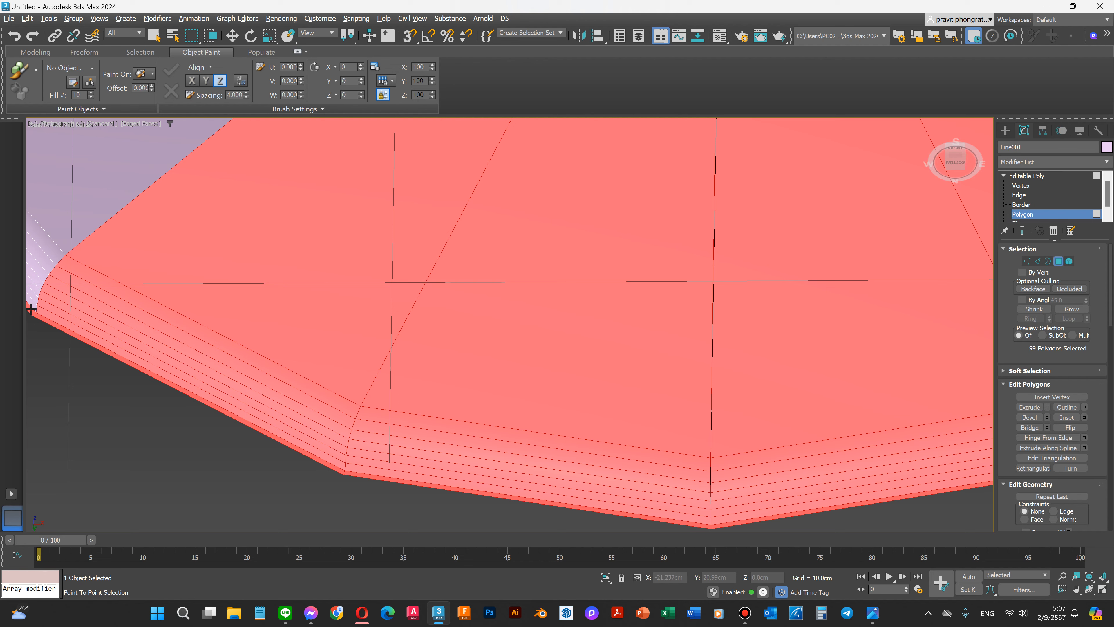
{"action": "scroll", "coordinate": [116, 426], "scroll_direction": "down", "scroll_amount": 6}
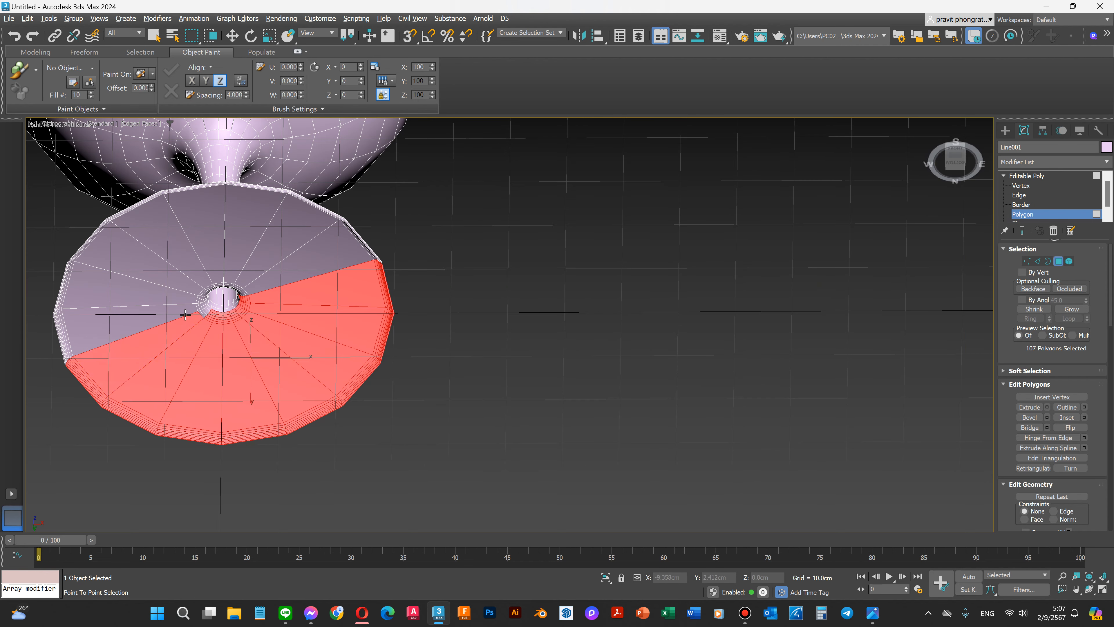
Step: Add the strips at the stem hollow for the last selected wedge, plus the neighbouring wedge beside the foot's horizontal axis
{"action": "scroll", "coordinate": [212, 324], "scroll_direction": "up", "scroll_amount": 3}
{"action": "scroll", "coordinate": [212, 324], "scroll_direction": "up", "scroll_amount": 4}
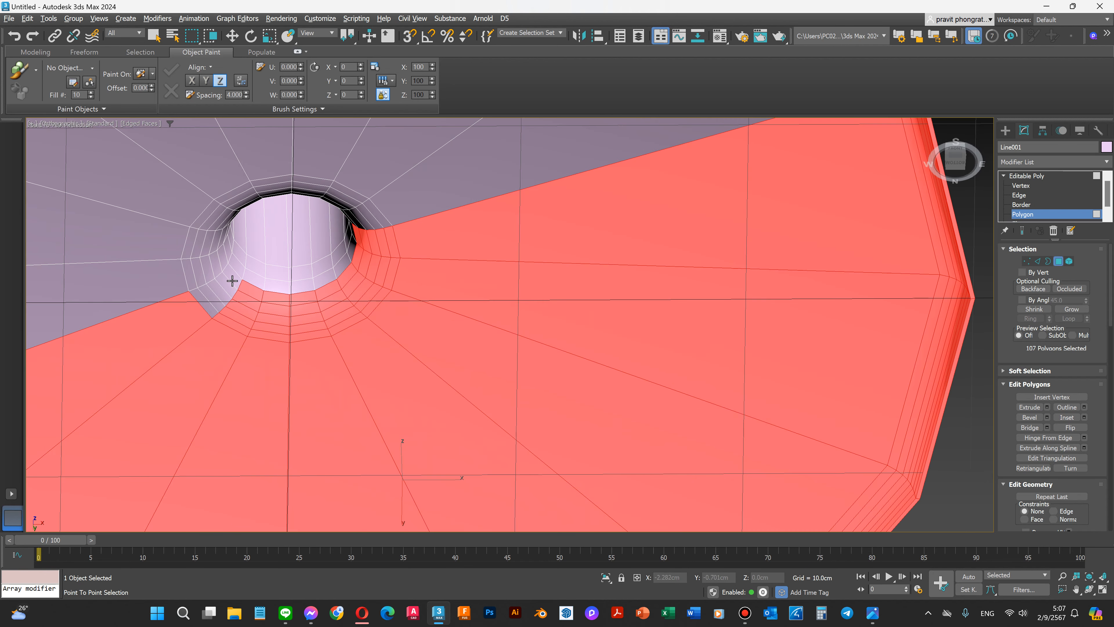
{"action": "left_click", "coordinate": [226, 260]}
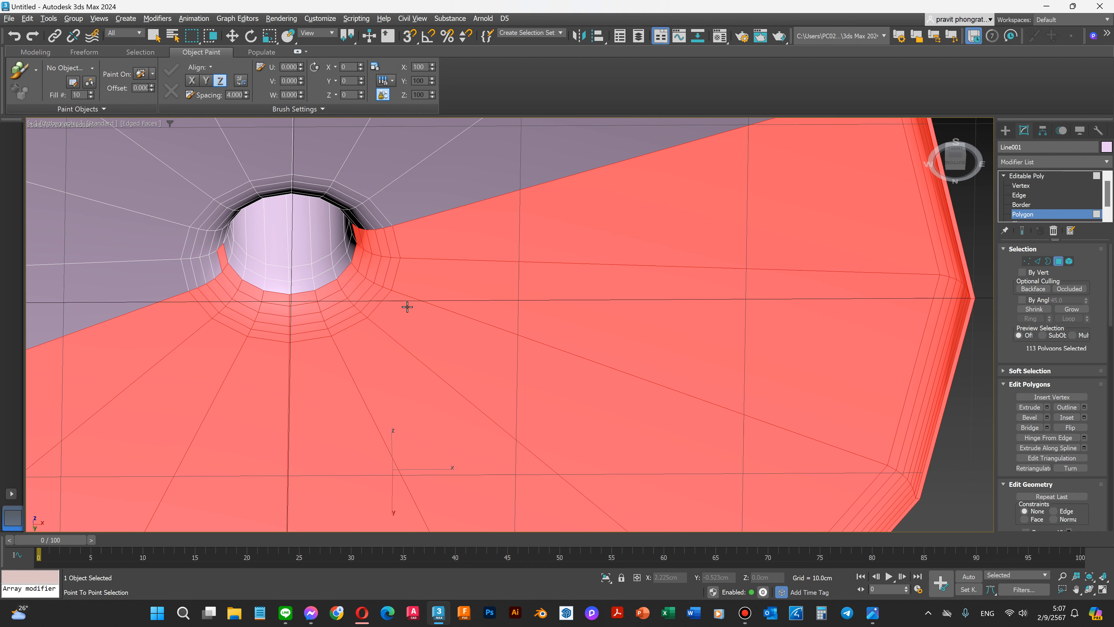
{"action": "scroll", "coordinate": [407, 307], "scroll_direction": "down", "scroll_amount": 6}
{"action": "scroll", "coordinate": [115, 308], "scroll_direction": "up", "scroll_amount": 6}
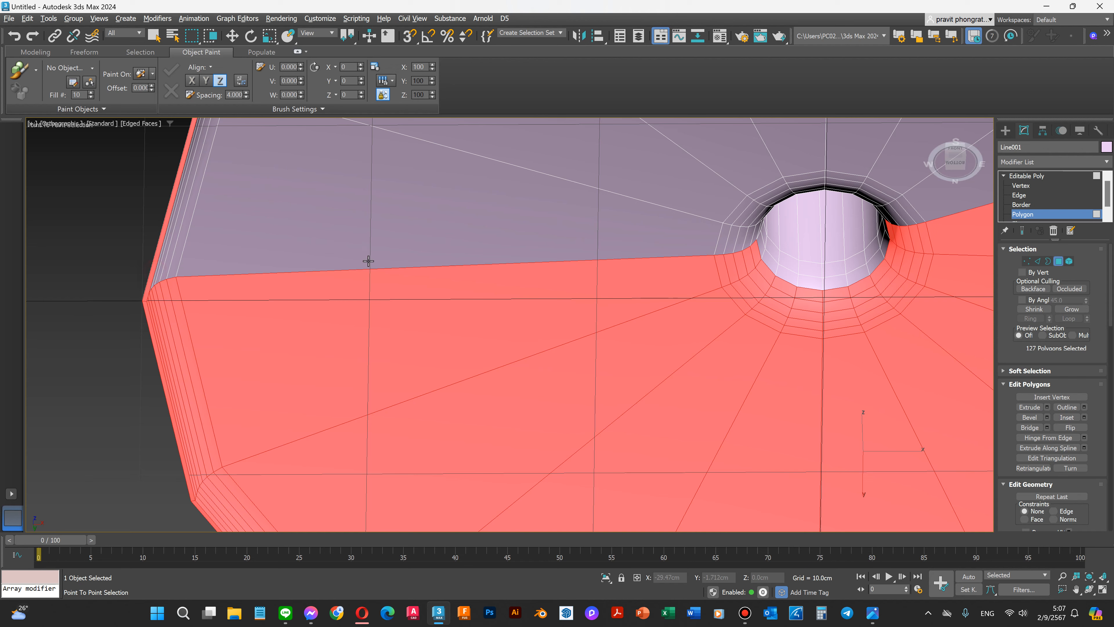
Step: Add the wedge just beyond the horizontal axis and its narrow strips curving into the stem hollow
{"action": "left_click", "coordinate": [581, 234]}
{"action": "scroll", "coordinate": [742, 247], "scroll_direction": "up", "scroll_amount": 3}
{"action": "left_click", "coordinate": [755, 222]}
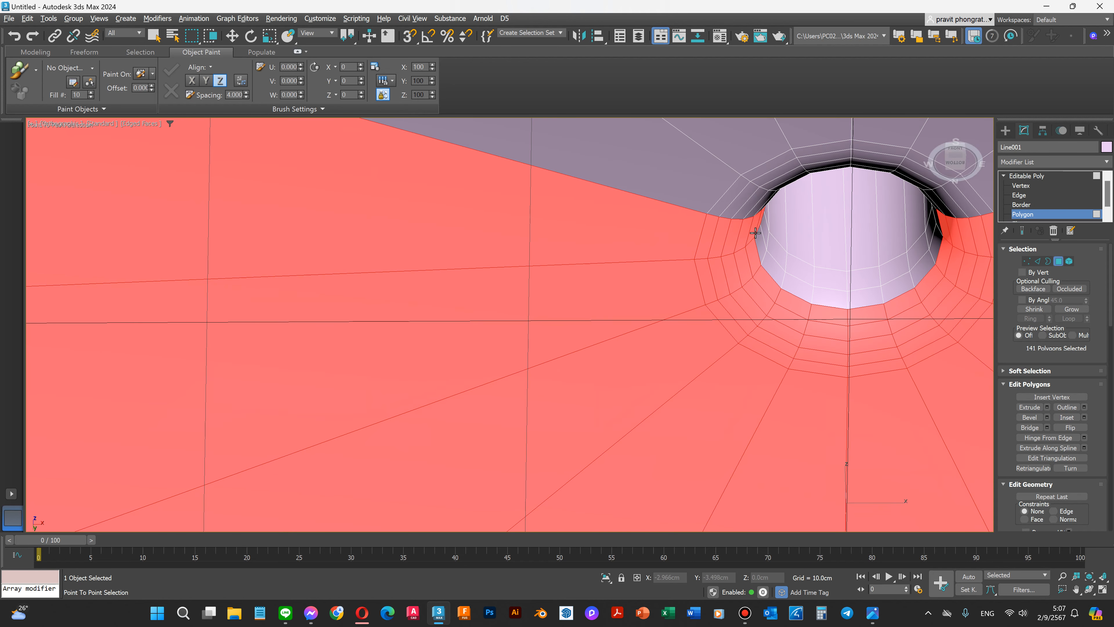
{"action": "left_click", "coordinate": [765, 205]}
{"action": "left_click", "coordinate": [756, 210]}
{"action": "scroll", "coordinate": [732, 222], "scroll_direction": "down", "scroll_amount": 2}
{"action": "scroll", "coordinate": [565, 264], "scroll_direction": "down", "scroll_amount": 2}
Step: Select the following wedge with its rim bevel and thin edge faces, dropping any stray faces, and add the adjoining wedge's rim strip
{"action": "left_click", "coordinate": [525, 180]}
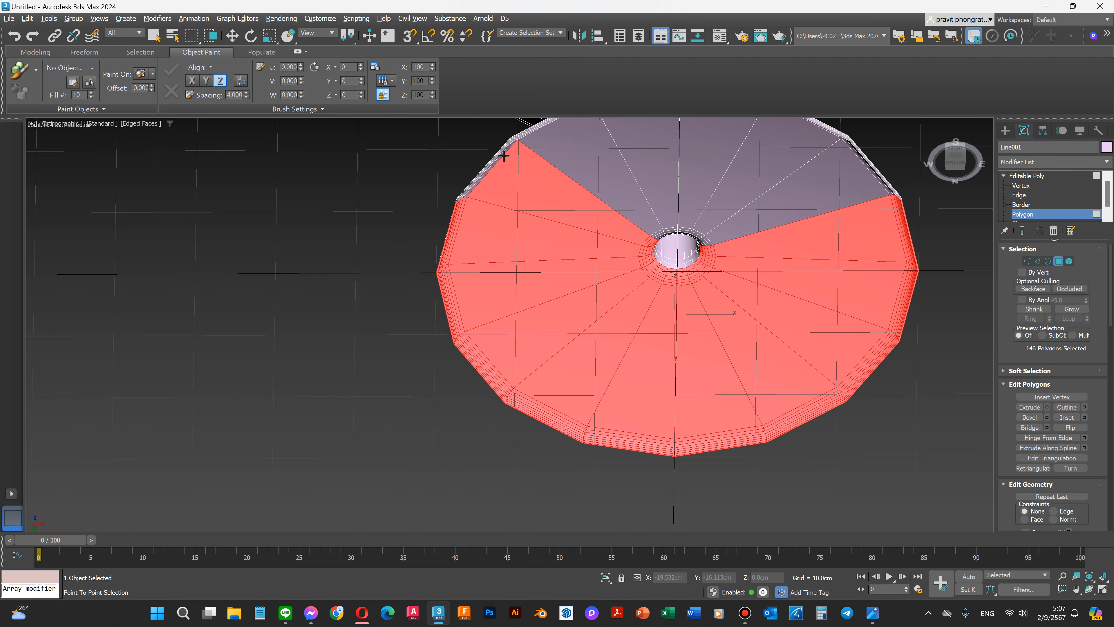
{"action": "scroll", "coordinate": [504, 155], "scroll_direction": "up", "scroll_amount": 4}
{"action": "left_click", "coordinate": [419, 228]}
{"action": "left_click", "coordinate": [418, 228], "text": "alt"}
{"action": "scroll", "coordinate": [412, 313], "scroll_direction": "down", "scroll_amount": 2}
{"action": "left_click", "coordinate": [519, 132]}
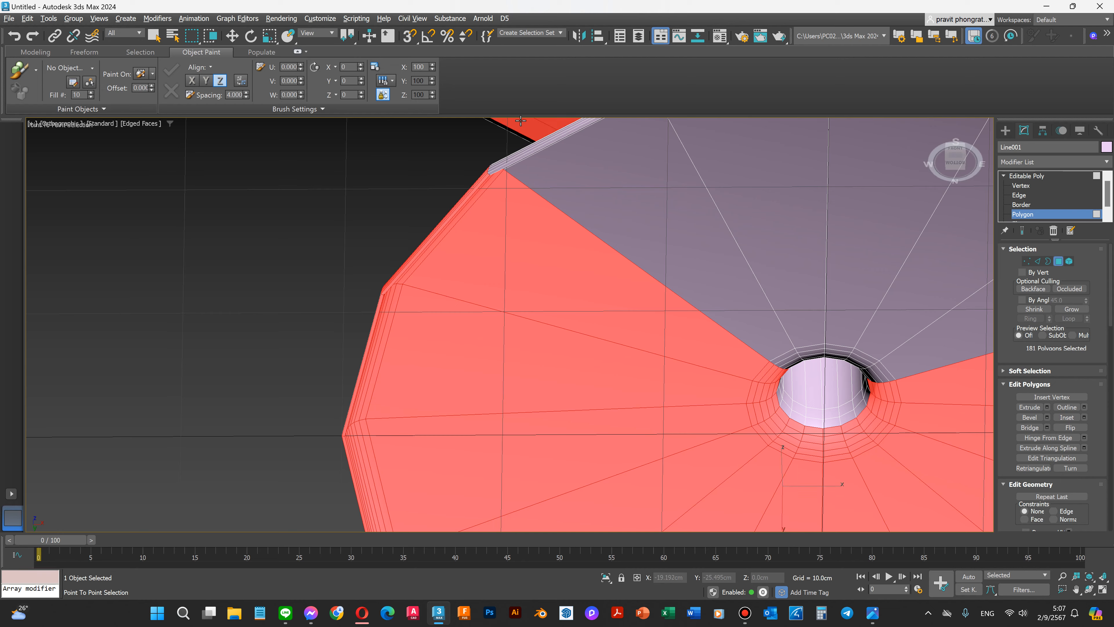
{"action": "scroll", "coordinate": [518, 140], "scroll_direction": "up", "scroll_amount": 4}
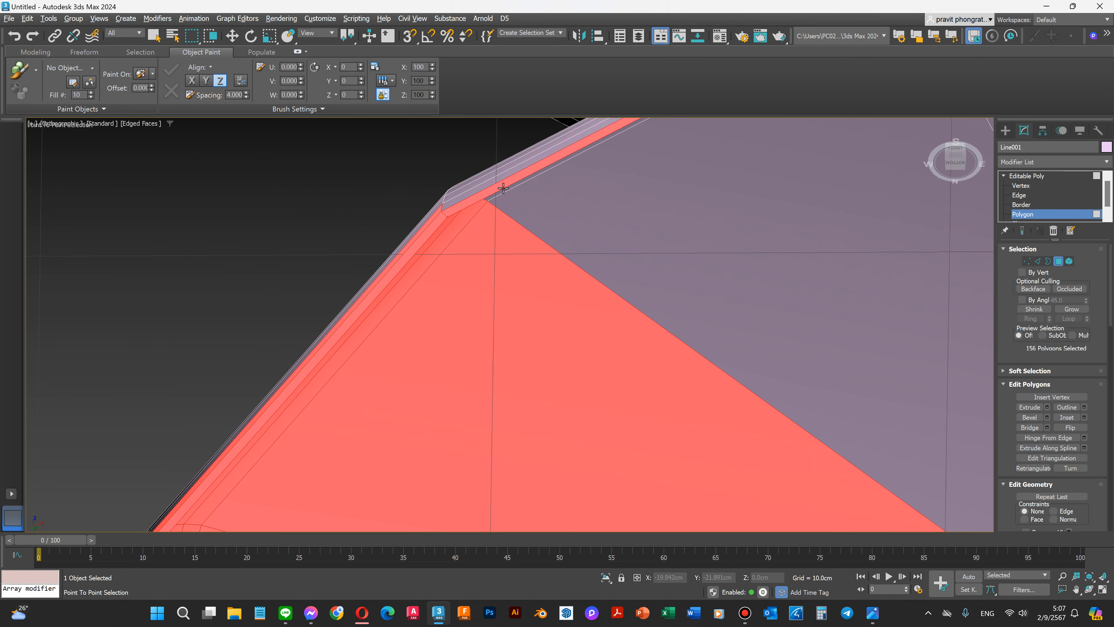
{"action": "scroll", "coordinate": [503, 188], "scroll_direction": "down", "scroll_amount": 4}
Step: Remove the stray inner stem-wall faces from the selection and add the hollow's bevel strips up to the rear centreline
{"action": "left_click", "coordinate": [641, 289]}
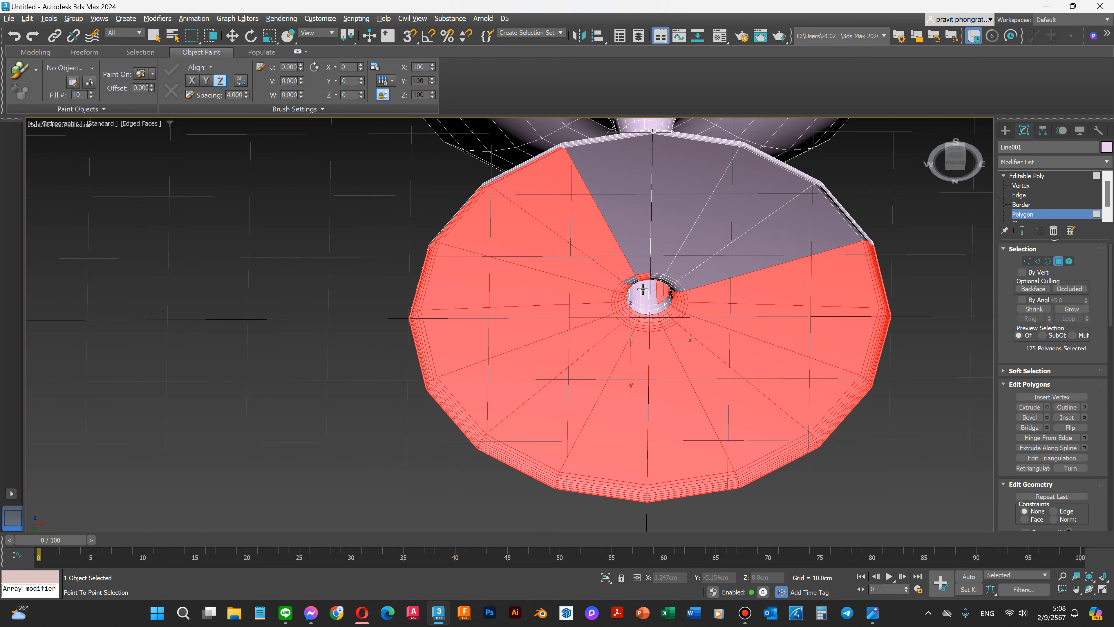
{"action": "scroll", "coordinate": [641, 286], "scroll_direction": "up", "scroll_amount": 4}
{"action": "left_click", "coordinate": [641, 285]}
{"action": "scroll", "coordinate": [636, 281], "scroll_direction": "up", "scroll_amount": 2}
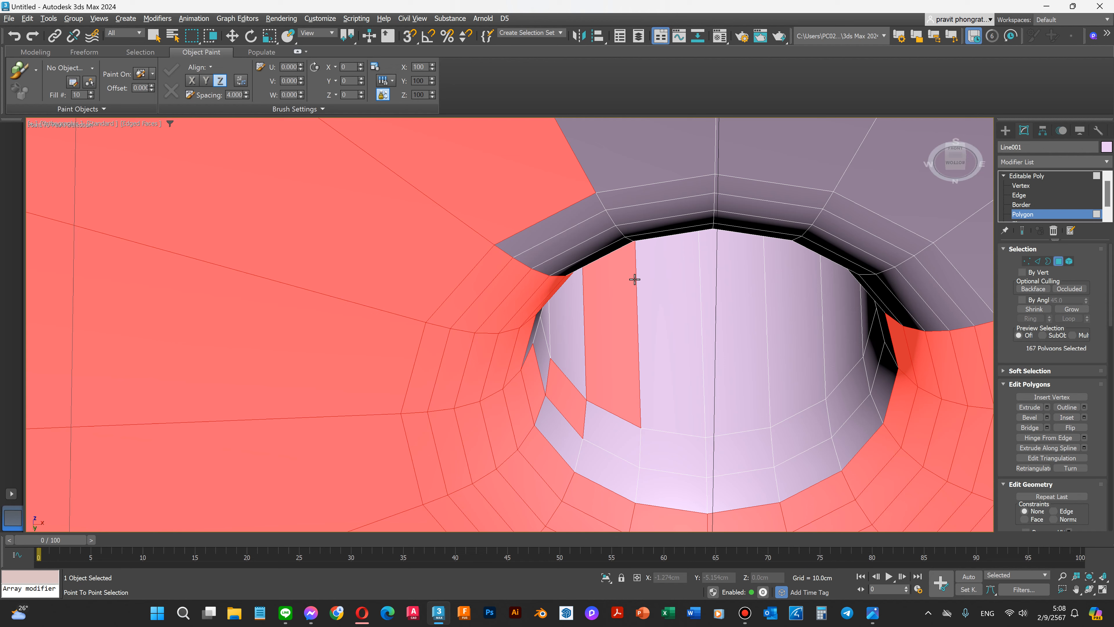
{"action": "left_click", "coordinate": [594, 259]}
{"action": "left_click", "coordinate": [658, 232]}
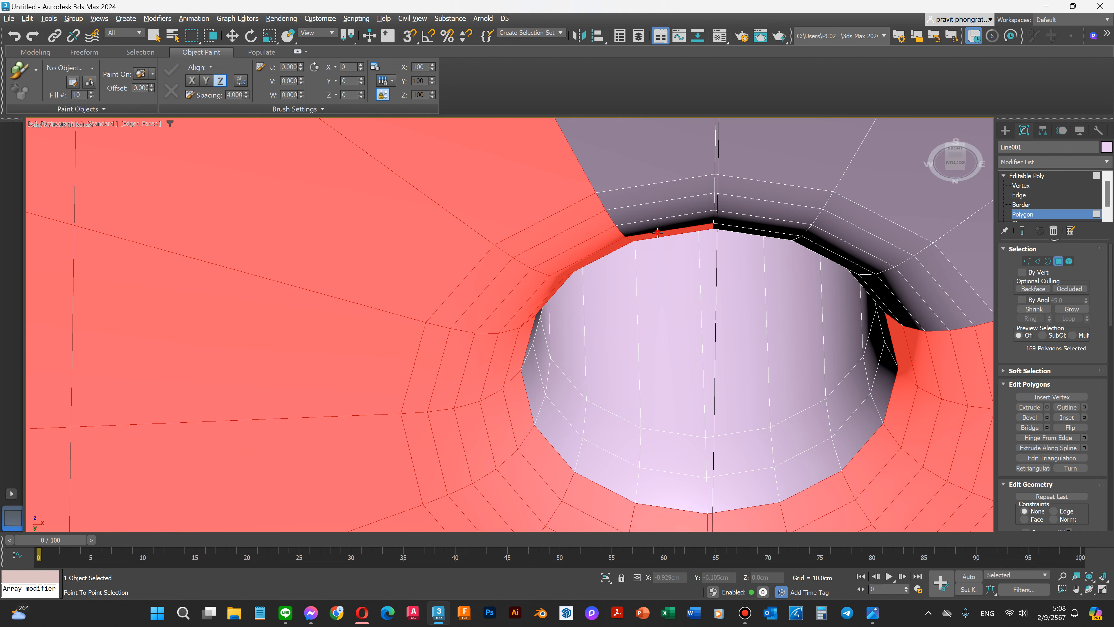
Step: Complete the rear wedge before the centreline with its large face and rim strips, and start the wedge across the centreline
{"action": "scroll", "coordinate": [628, 268], "scroll_direction": "down", "scroll_amount": 5}
{"action": "scroll", "coordinate": [629, 269], "scroll_direction": "down", "scroll_amount": 5}
{"action": "left_click", "coordinate": [629, 204], "text": "ctrl"}
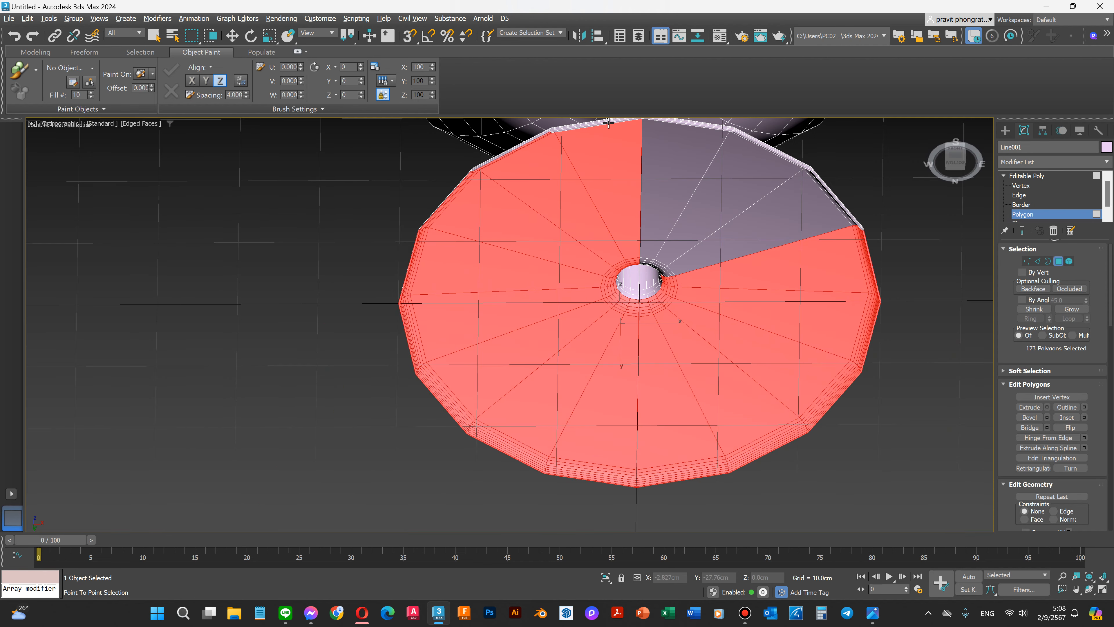
{"action": "scroll", "coordinate": [579, 124], "scroll_direction": "up", "scroll_amount": 6}
{"action": "scroll", "coordinate": [579, 124], "scroll_direction": "up", "scroll_amount": 2}
{"action": "left_click", "coordinate": [408, 162]}
{"action": "scroll", "coordinate": [366, 201], "scroll_direction": "down", "scroll_amount": 5}
{"action": "left_click", "coordinate": [552, 179], "text": "ctrl"}
Step: Add the first wedge past the rear centreline, from its thin rim faces to the strips inside the stem hollow
{"action": "scroll", "coordinate": [617, 182], "scroll_direction": "up", "scroll_amount": 5}
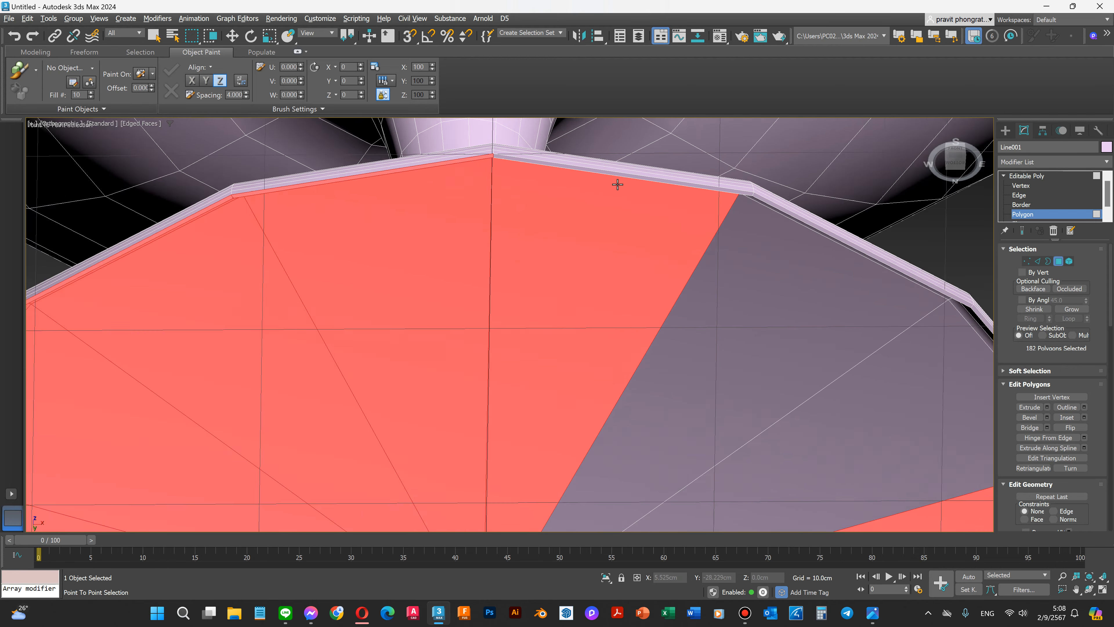
{"action": "left_click", "coordinate": [626, 169]}
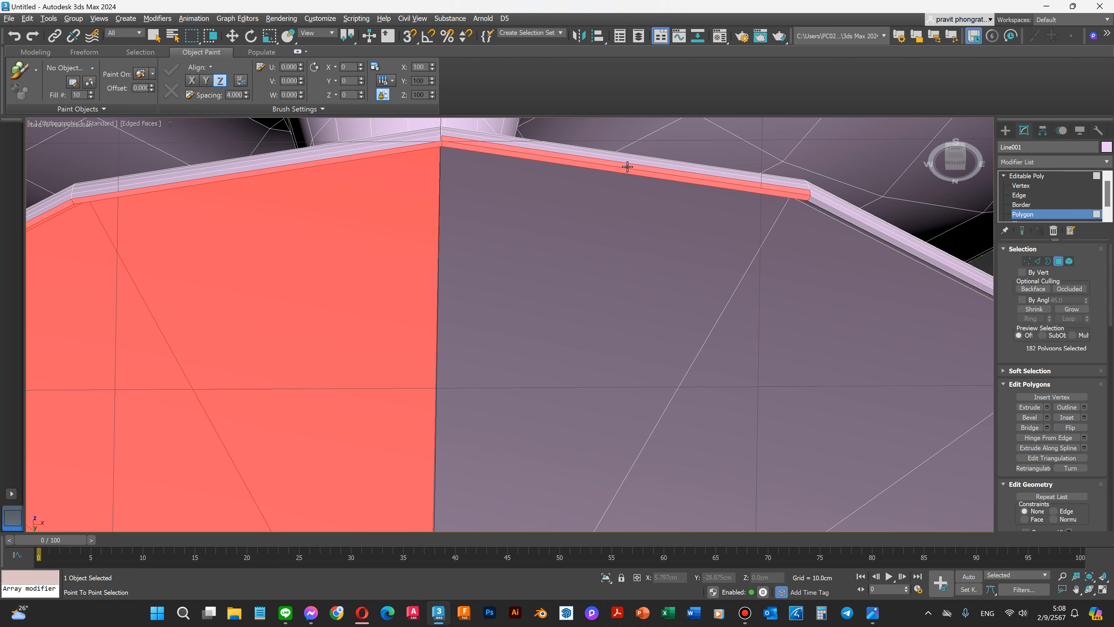
{"action": "scroll", "coordinate": [626, 165], "scroll_direction": "down", "scroll_amount": 5}
{"action": "scroll", "coordinate": [600, 295], "scroll_direction": "up", "scroll_amount": 3}
{"action": "left_click", "coordinate": [597, 298], "text": "ctrl"}
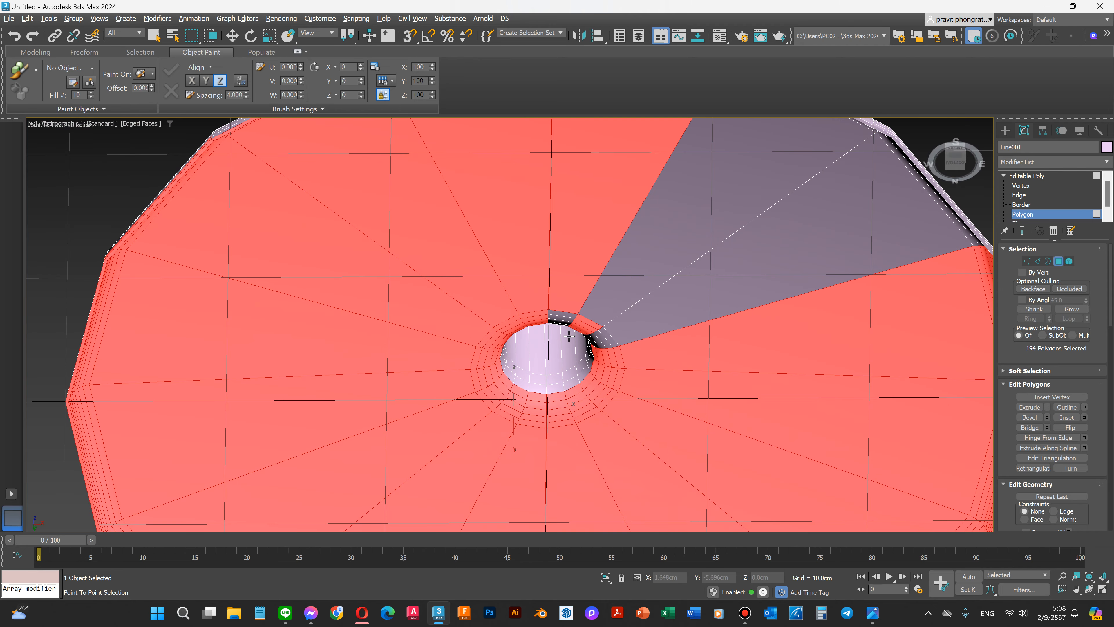
{"action": "scroll", "coordinate": [552, 319], "scroll_direction": "up", "scroll_amount": 4}
{"action": "left_click", "coordinate": [538, 303], "text": "ctrl"}
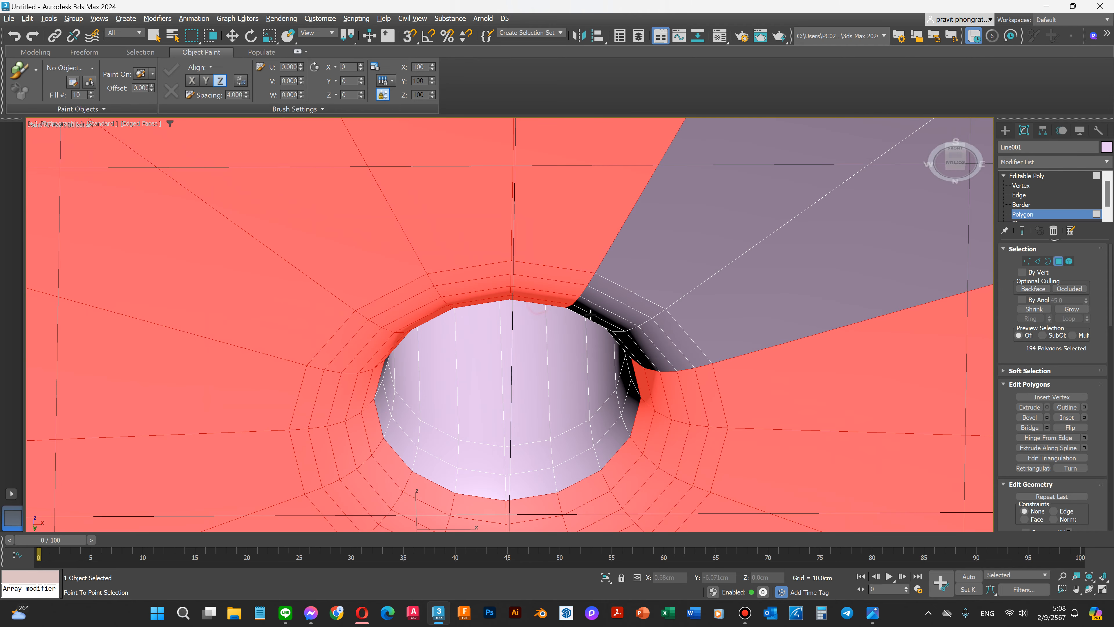
Step: Add the last two unselected wedges with their rim and stem-hollow strips to close the selection around the foot's underside
{"action": "scroll", "coordinate": [590, 315], "scroll_direction": "down", "scroll_amount": 6}
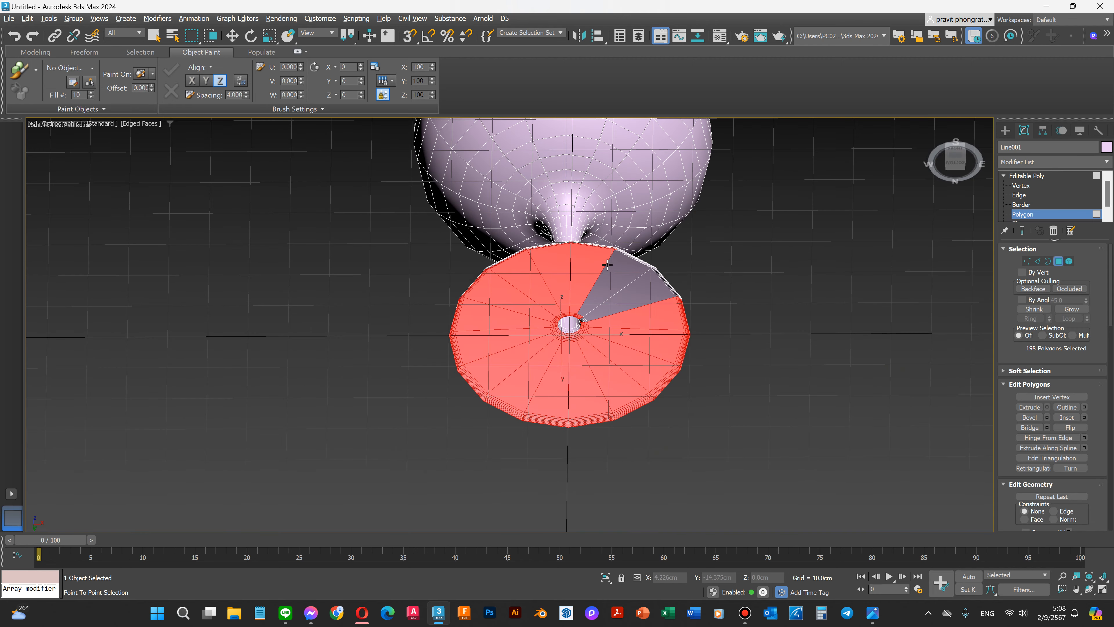
{"action": "scroll", "coordinate": [623, 263], "scroll_direction": "up", "scroll_amount": 8}
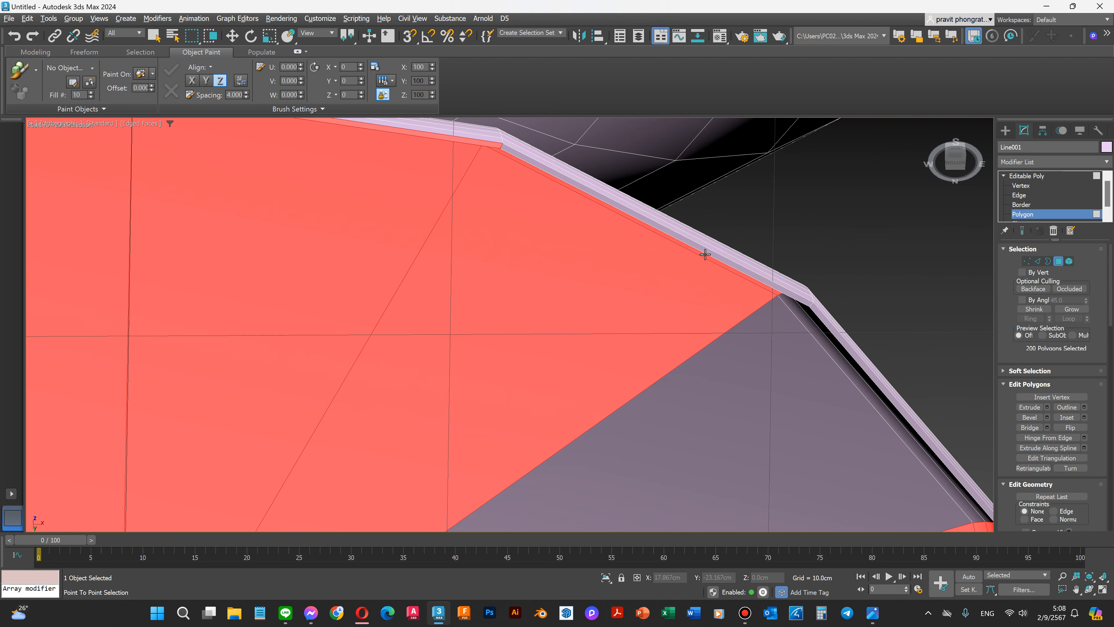
{"action": "left_click", "coordinate": [707, 252]}
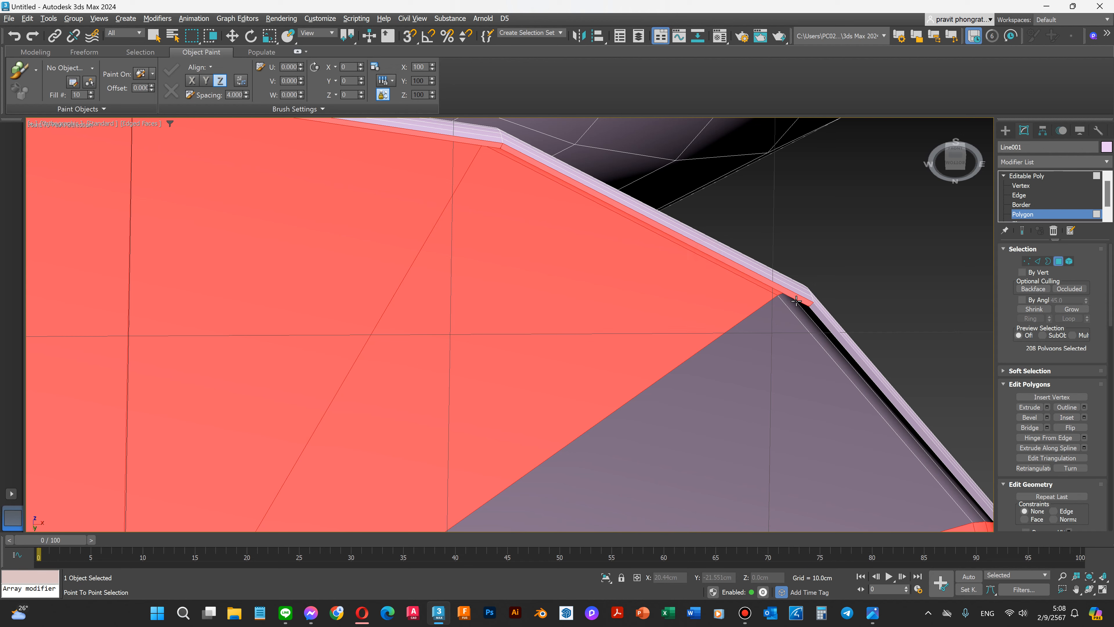
{"action": "left_click", "coordinate": [819, 312]}
{"action": "scroll", "coordinate": [797, 275], "scroll_direction": "down", "scroll_amount": 10}
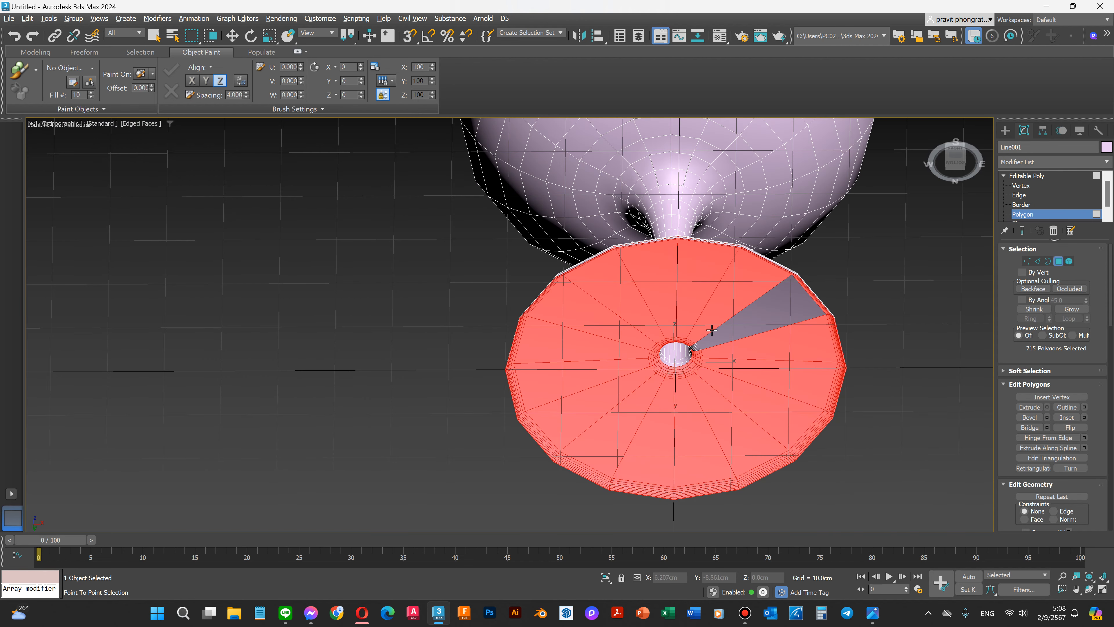
{"action": "scroll", "coordinate": [697, 347], "scroll_direction": "up", "scroll_amount": 10}
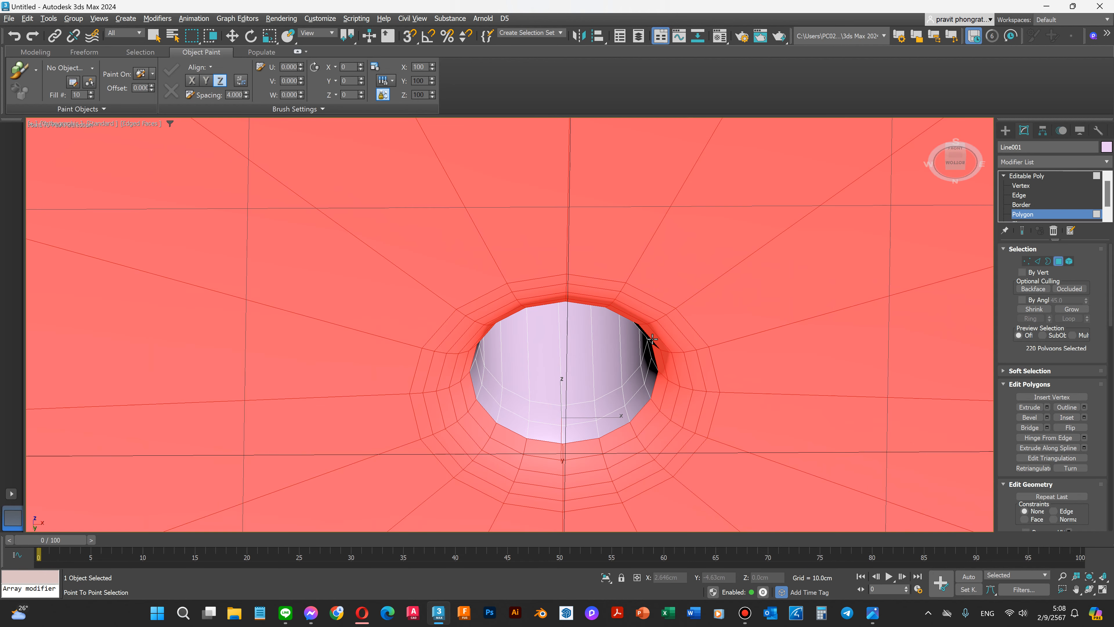
Step: Check the selection along the foot's rim and deselect the stray outer rim face beyond the thin edge faces
{"action": "key", "text": "w"}
{"action": "scroll", "coordinate": [717, 363], "scroll_direction": "down", "scroll_amount": 6}
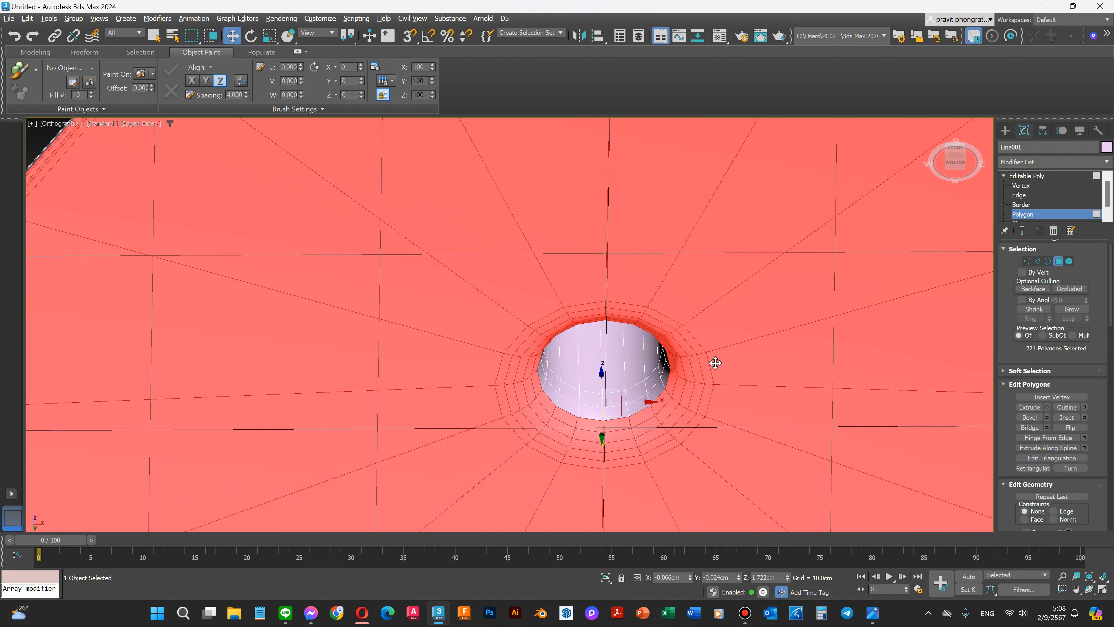
{"action": "scroll", "coordinate": [431, 282], "scroll_direction": "up", "scroll_amount": 8}
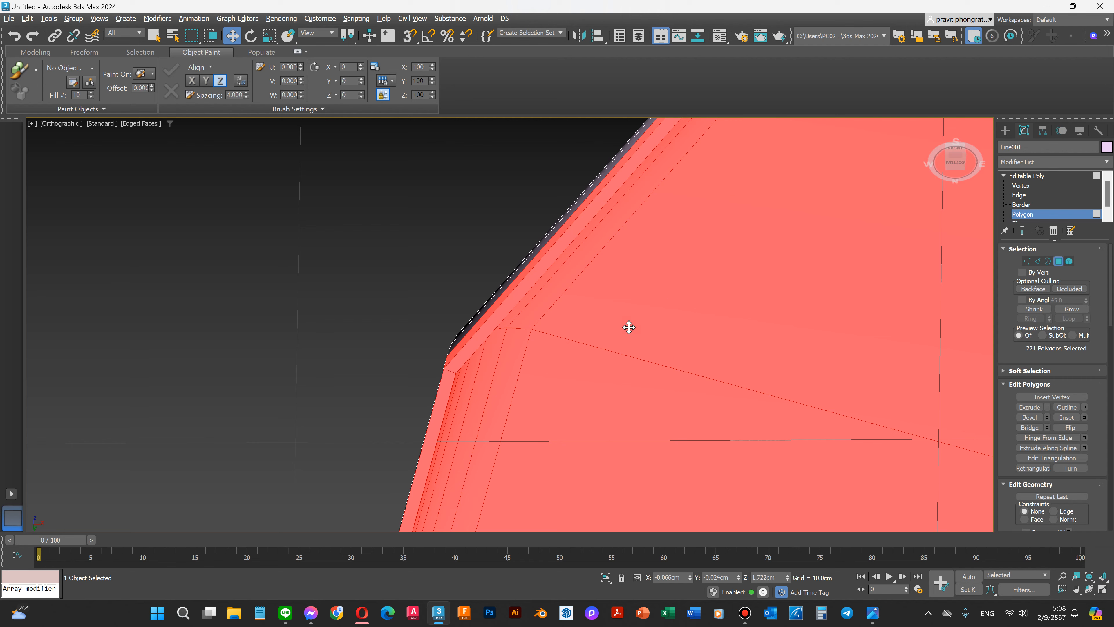
{"action": "scroll", "coordinate": [930, 416], "scroll_direction": "down", "scroll_amount": 2}
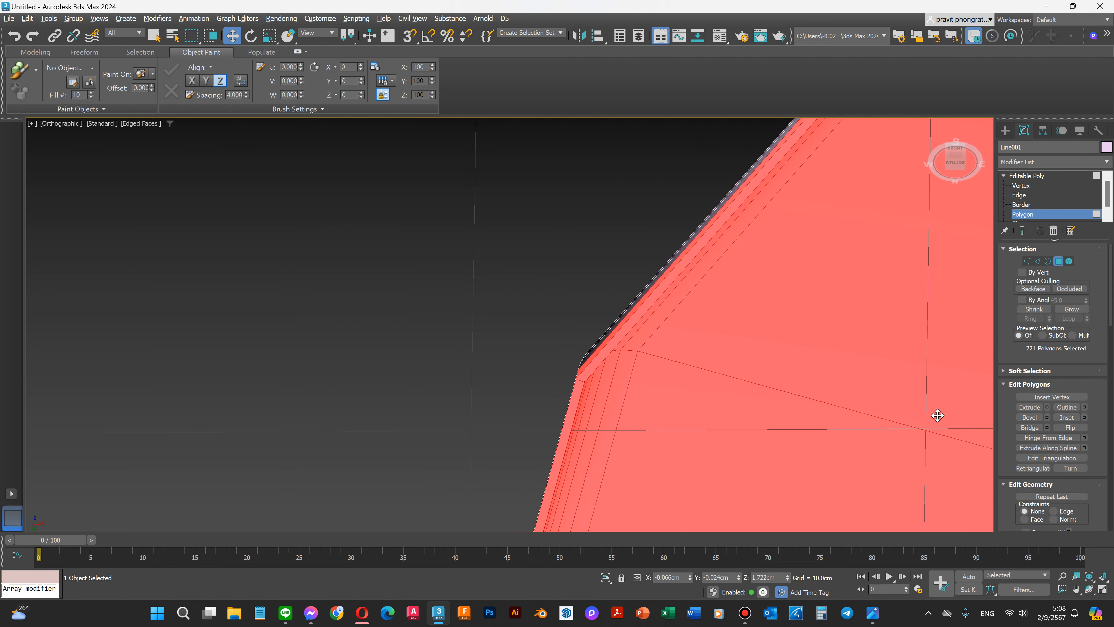
{"action": "left_click", "coordinate": [1089, 589]}
{"action": "left_click_drag", "start_coordinate": [534, 371], "coordinate": [539, 377]}
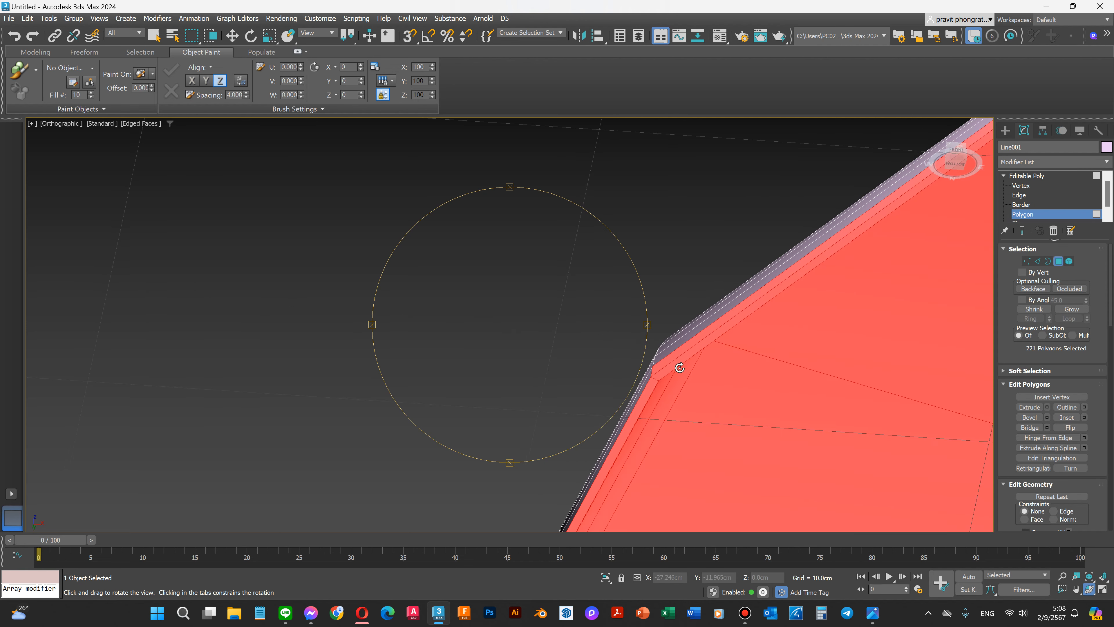
{"action": "key", "text": "w"}
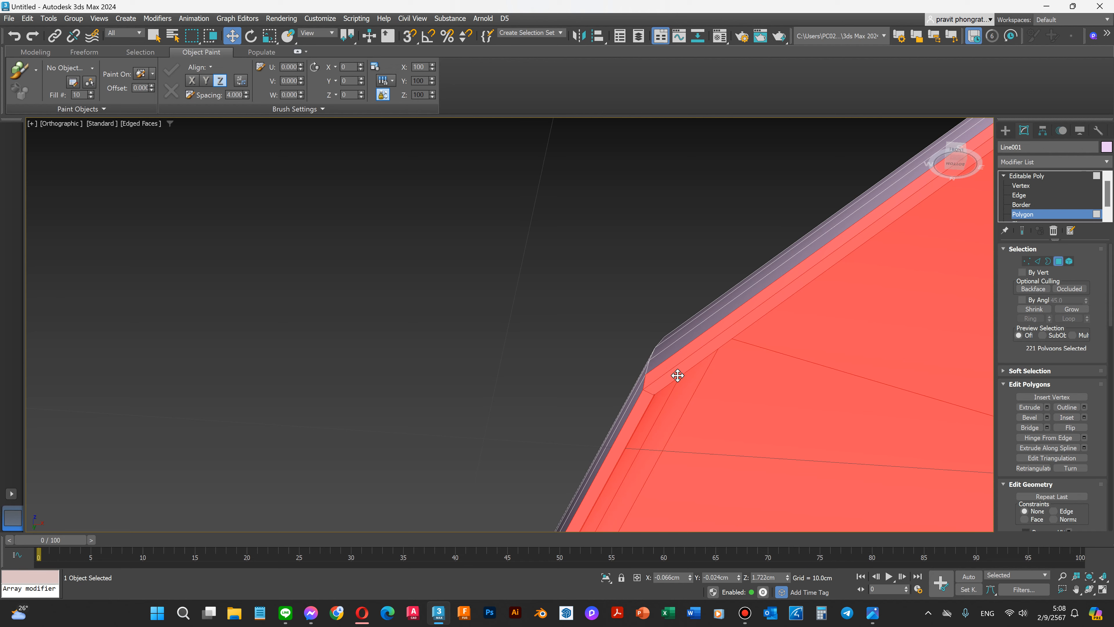
{"action": "left_click", "coordinate": [679, 356], "text": "alt"}
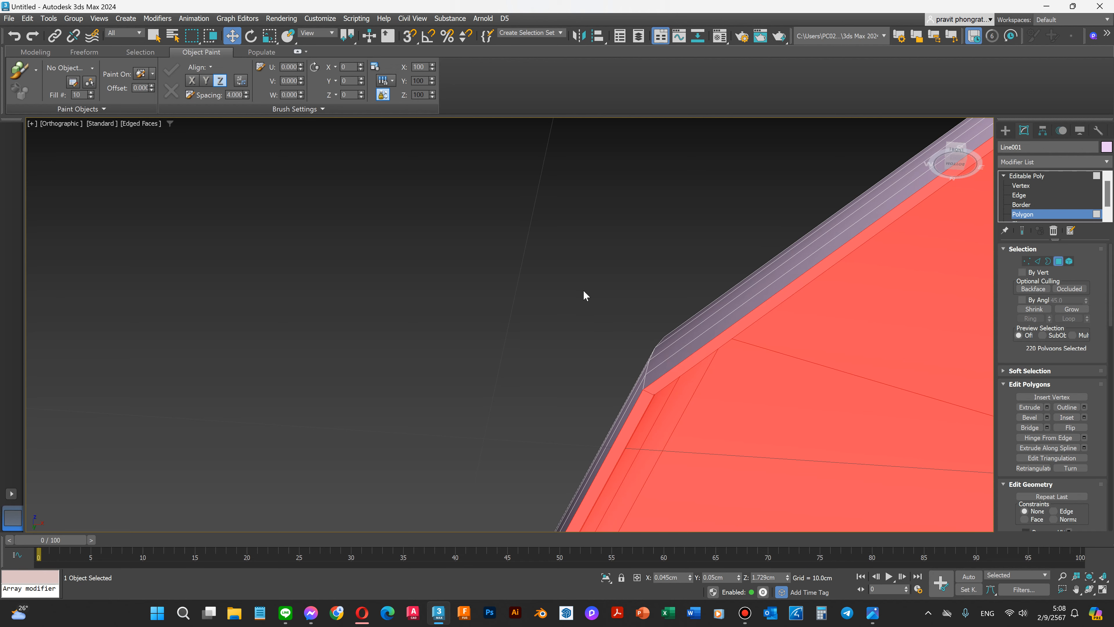
Step: Delete the selected underside polygons of the foot and inspect the opened base from below
{"action": "scroll", "coordinate": [584, 290], "scroll_direction": "down", "scroll_amount": 6}
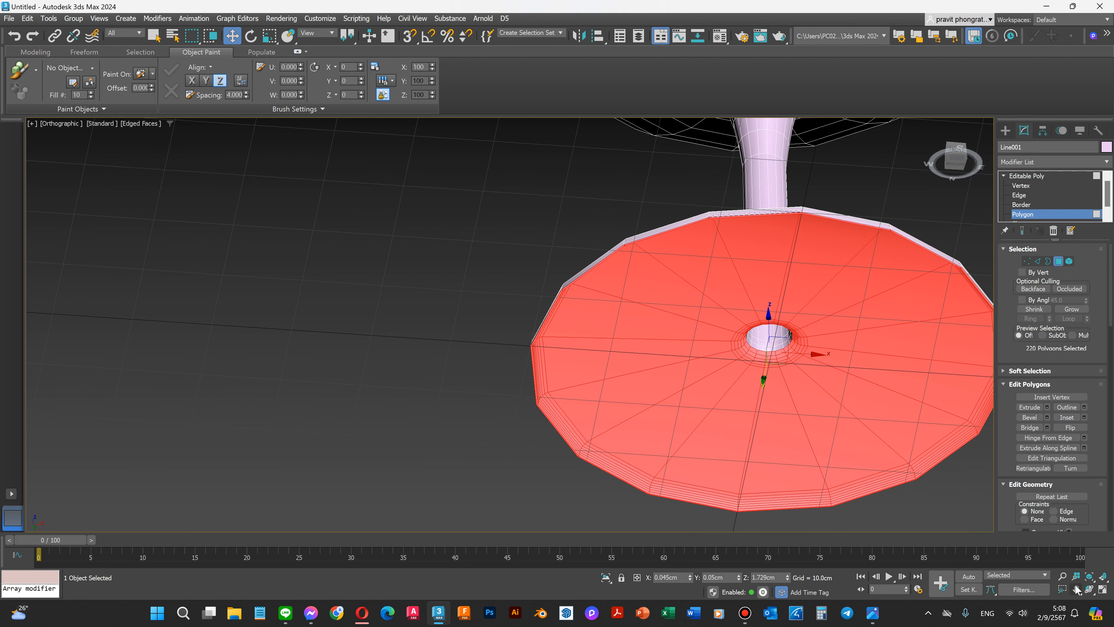
{"action": "left_click", "coordinate": [1089, 590]}
{"action": "left_click_drag", "start_coordinate": [599, 373], "coordinate": [767, 372]}
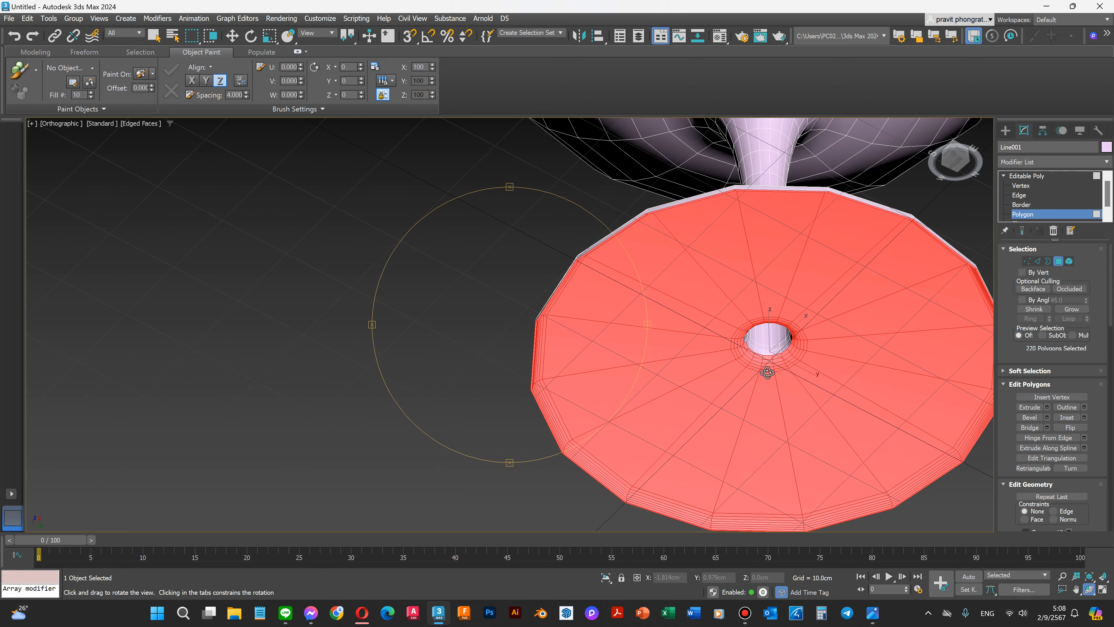
{"action": "key", "text": "ctrl+d"}
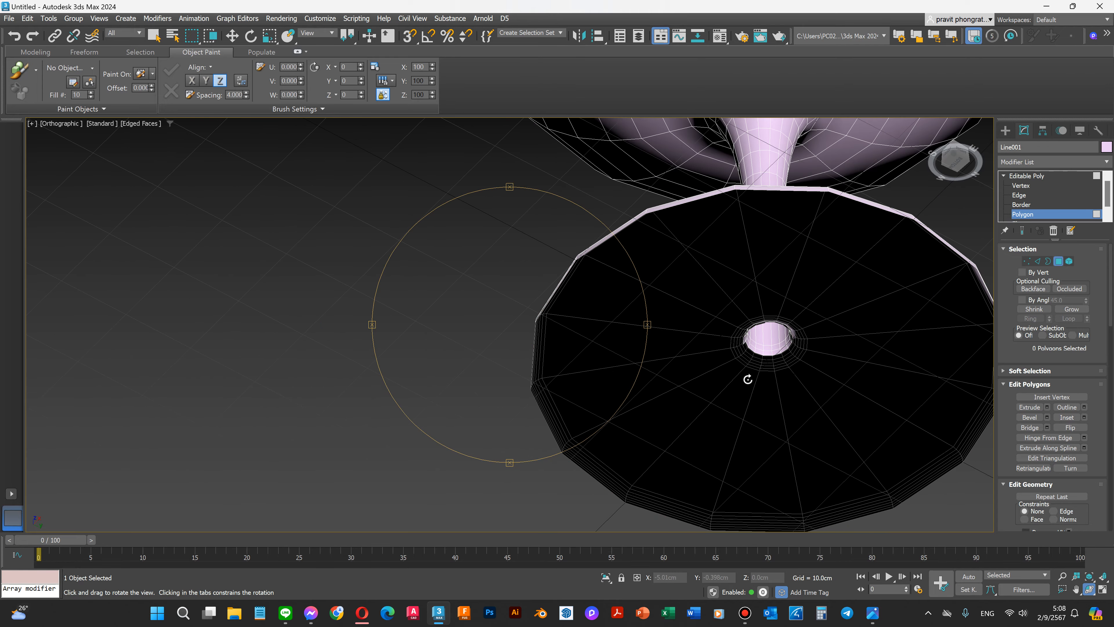
{"action": "scroll", "coordinate": [612, 354], "scroll_direction": "down", "scroll_amount": 4}
{"action": "scroll", "coordinate": [698, 346], "scroll_direction": "up", "scroll_amount": 4}
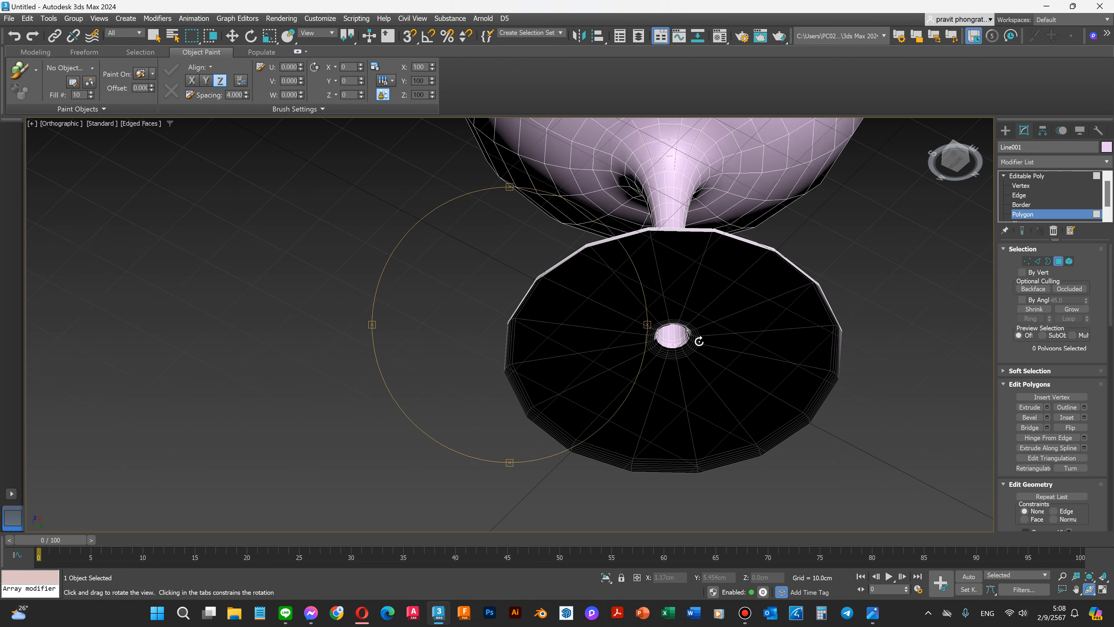
Step: Examine the leftover faces inside the stem hollow from below the opened foot
{"action": "scroll", "coordinate": [641, 322], "scroll_direction": "up", "scroll_amount": 4}
{"action": "scroll", "coordinate": [669, 332], "scroll_direction": "up", "scroll_amount": 2}
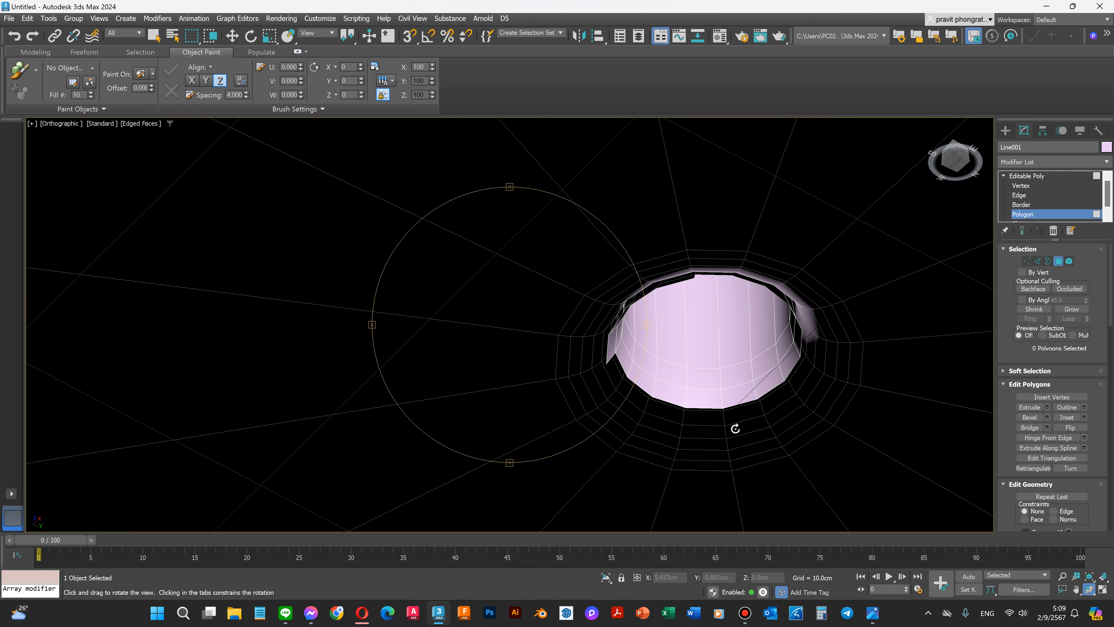
{"action": "left_click", "coordinate": [1087, 589]}
{"action": "left_click_drag", "start_coordinate": [546, 401], "coordinate": [563, 340]}
{"action": "left_click", "coordinate": [1075, 589]}
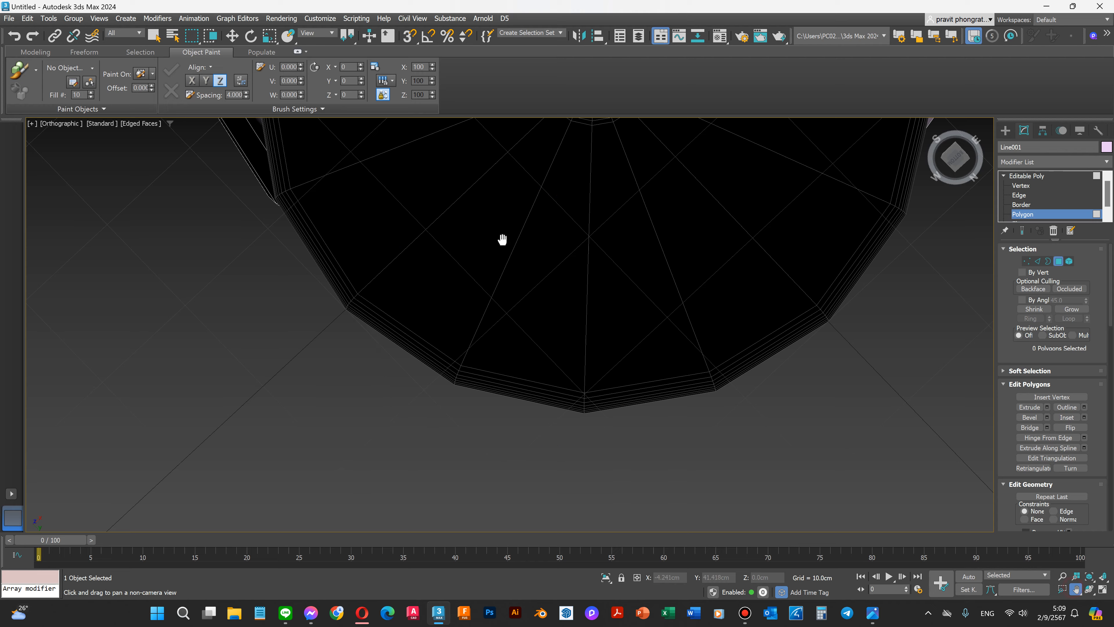
{"action": "left_click_drag", "start_coordinate": [502, 238], "coordinate": [484, 485]}
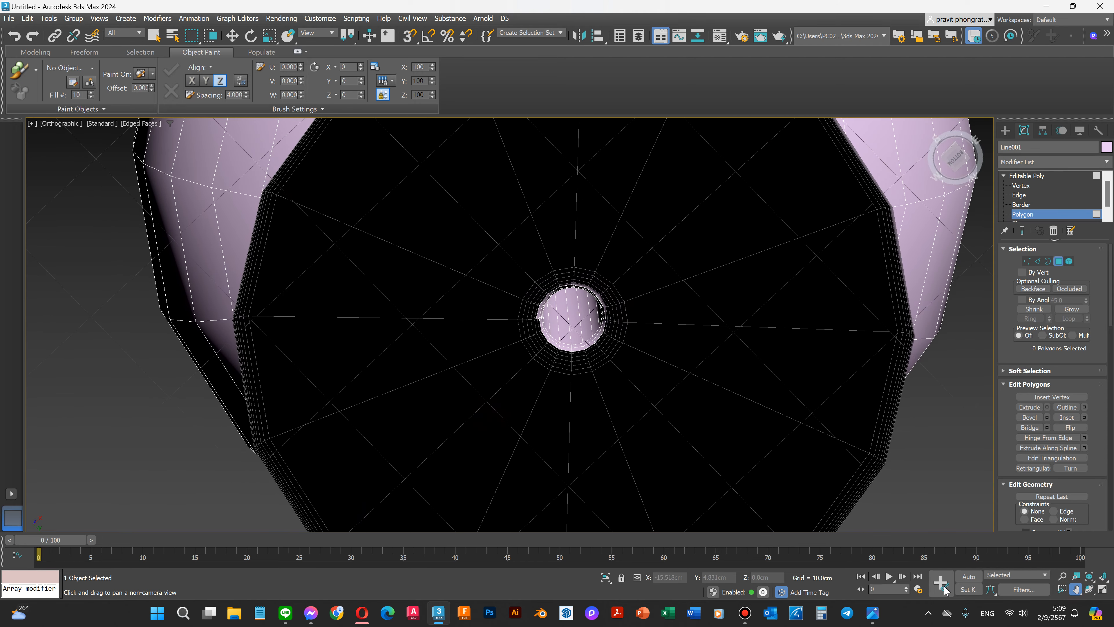
{"action": "left_click", "coordinate": [1089, 589]}
{"action": "left_click_drag", "start_coordinate": [522, 293], "coordinate": [523, 288]}
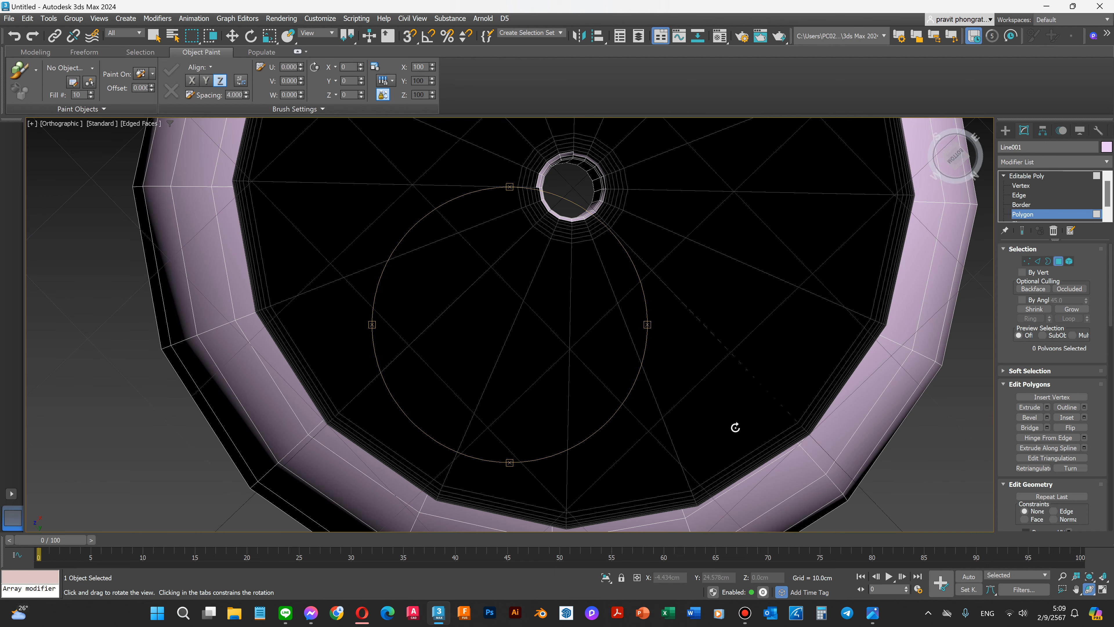
Step: In the Bottom view, select the four outermost leftover faces along the south arc of the stem hollow
{"action": "key", "text": "b"}
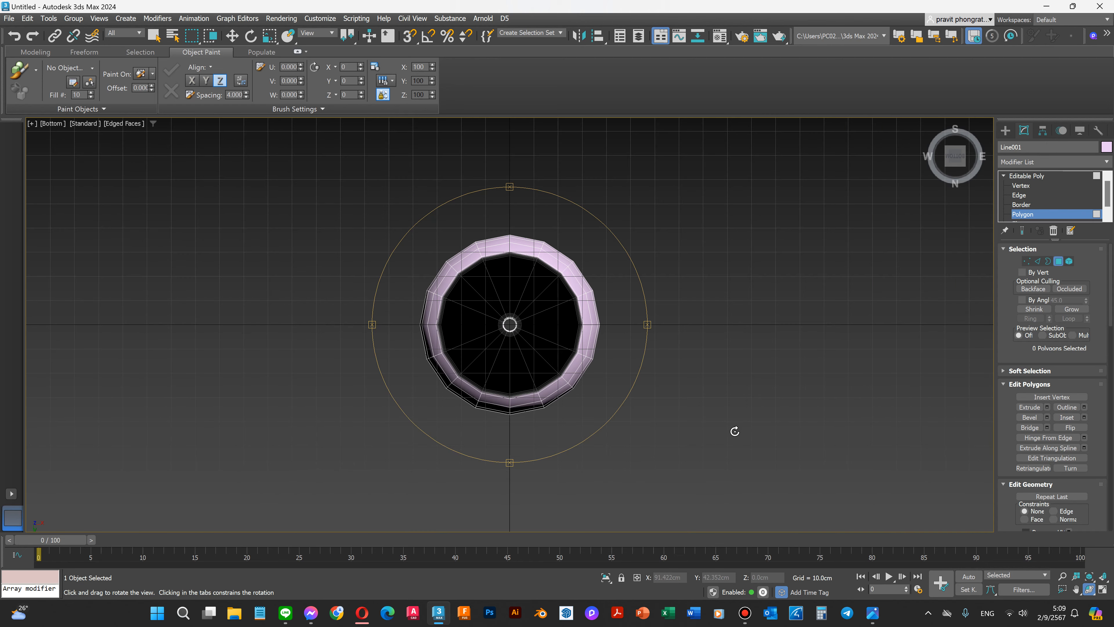
{"action": "scroll", "coordinate": [516, 325], "scroll_direction": "up", "scroll_amount": 8}
{"action": "scroll", "coordinate": [518, 331], "scroll_direction": "up", "scroll_amount": 6}
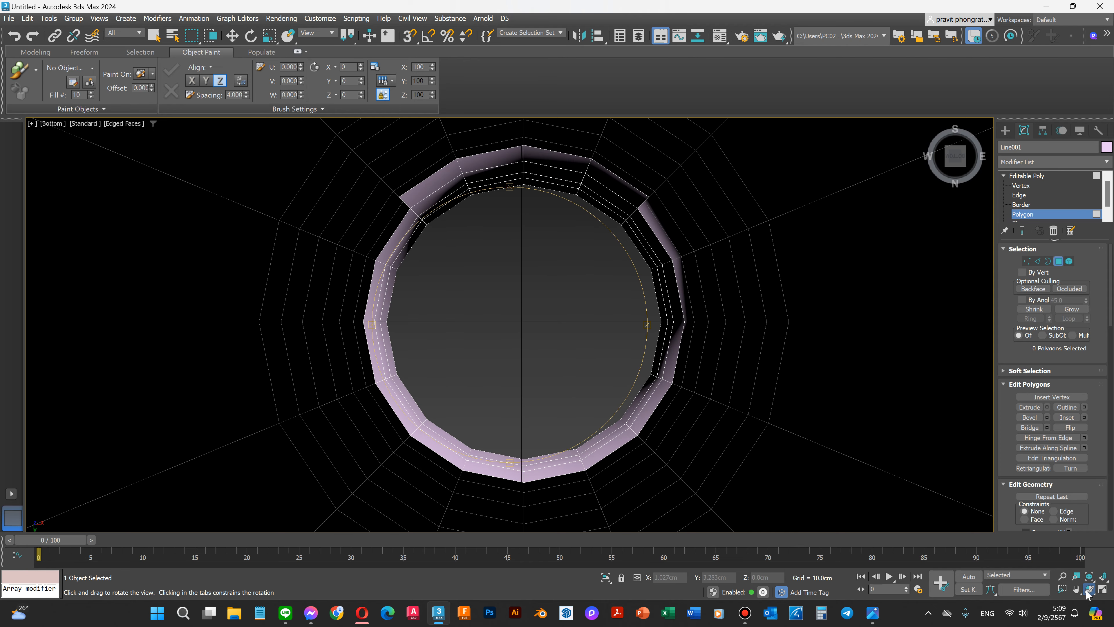
{"action": "key", "text": "w"}
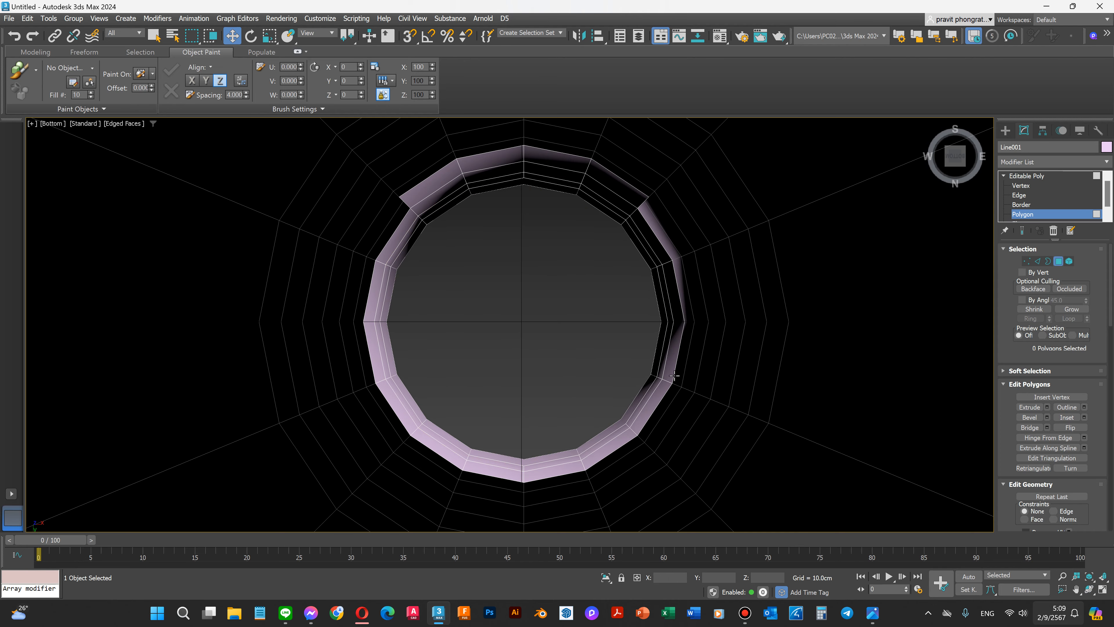
{"action": "left_click", "coordinate": [433, 197]}
{"action": "left_click", "coordinate": [478, 163], "text": "ctrl"}
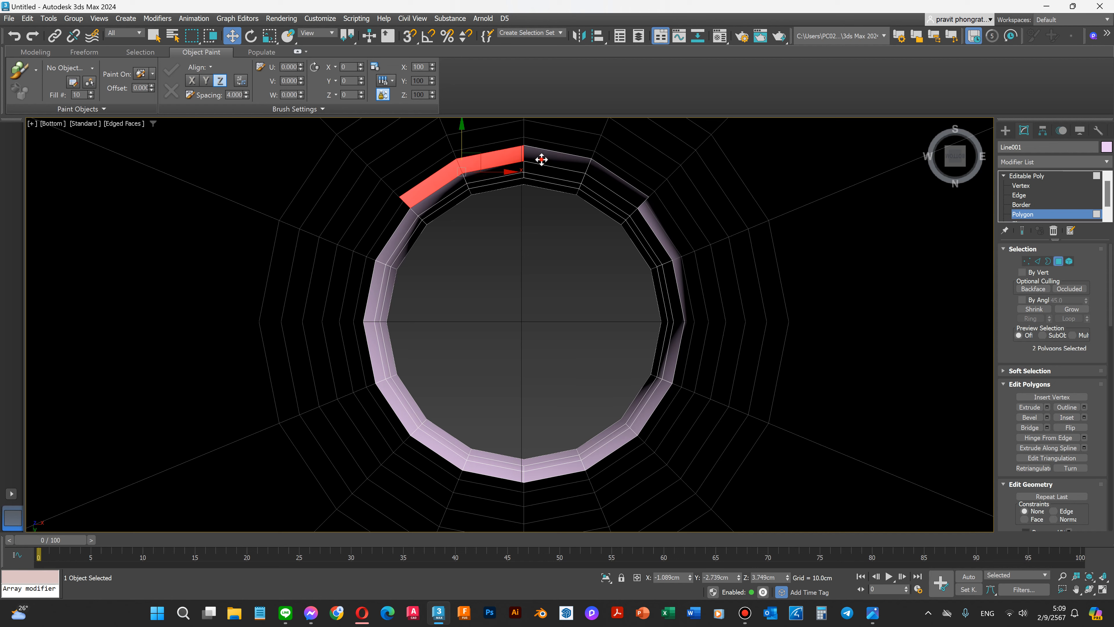
{"action": "left_click", "coordinate": [560, 159], "text": "ctrl"}
{"action": "left_click", "coordinate": [607, 177], "text": "ctrl"}
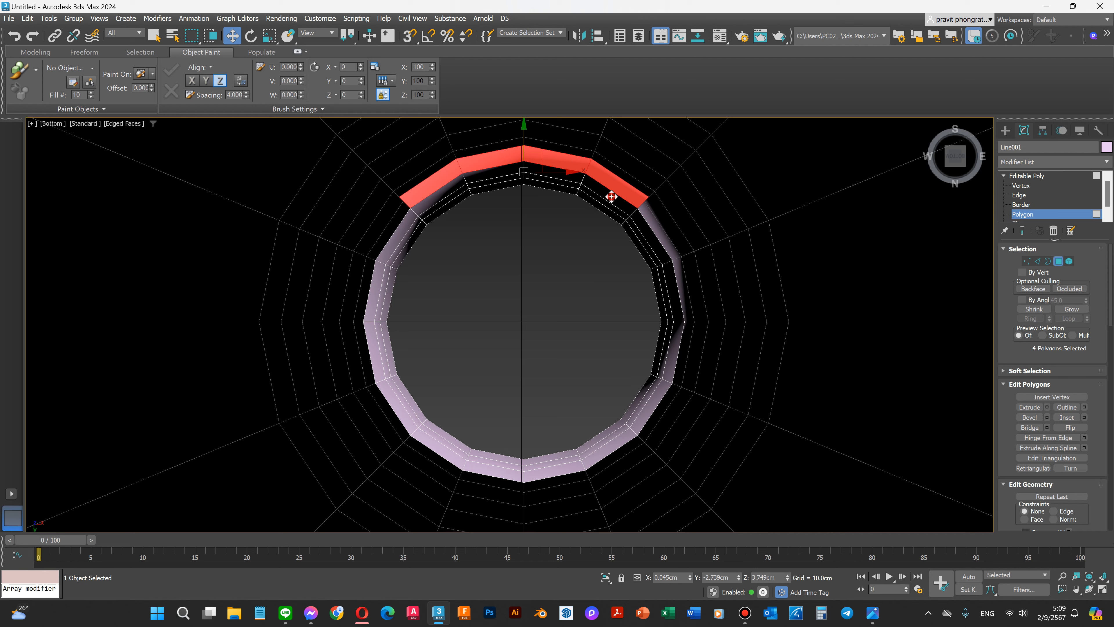
Step: Add the inner strips of the same four south segments to the selection, down to the hollow's inner edge
{"action": "left_click", "coordinate": [608, 211], "text": "shift"}
{"action": "left_click", "coordinate": [570, 190], "text": "ctrl"}
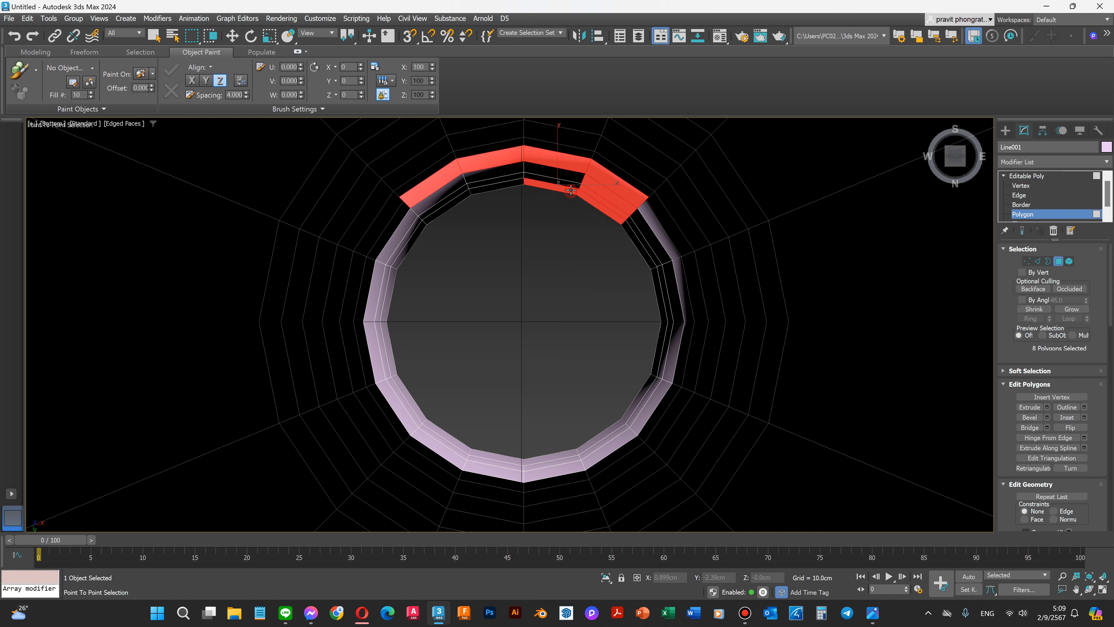
{"action": "left_click", "coordinate": [568, 176], "text": "shift"}
{"action": "left_click", "coordinate": [511, 173], "text": "ctrl"}
{"action": "left_click", "coordinate": [504, 183], "text": "shift"}
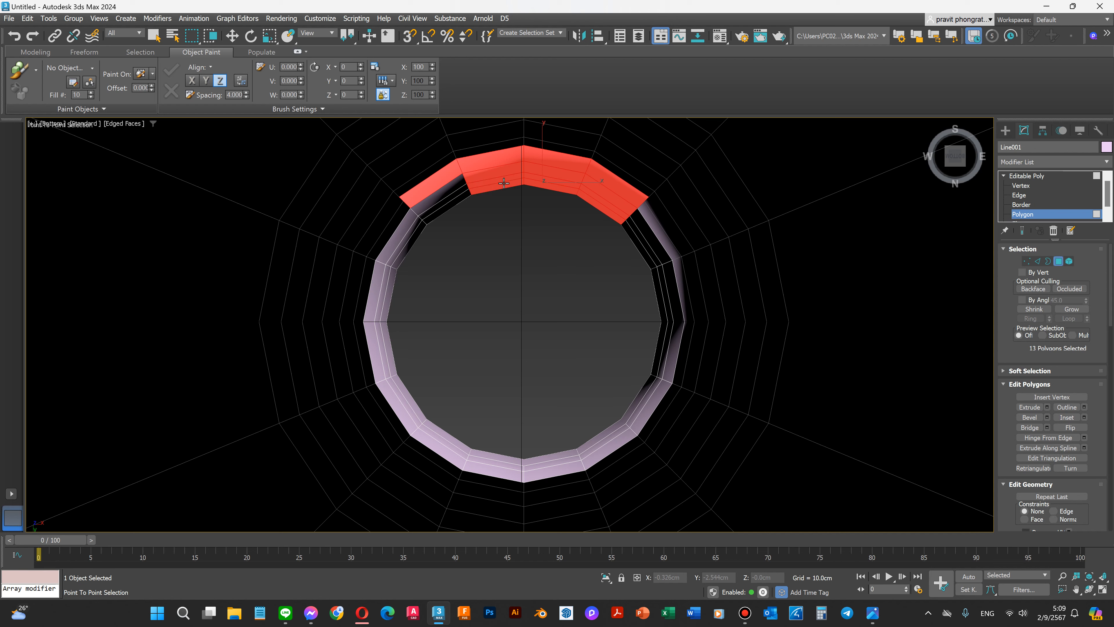
{"action": "left_click", "coordinate": [450, 183], "text": "shift"}
{"action": "left_click", "coordinate": [454, 203], "text": "ctrl"}
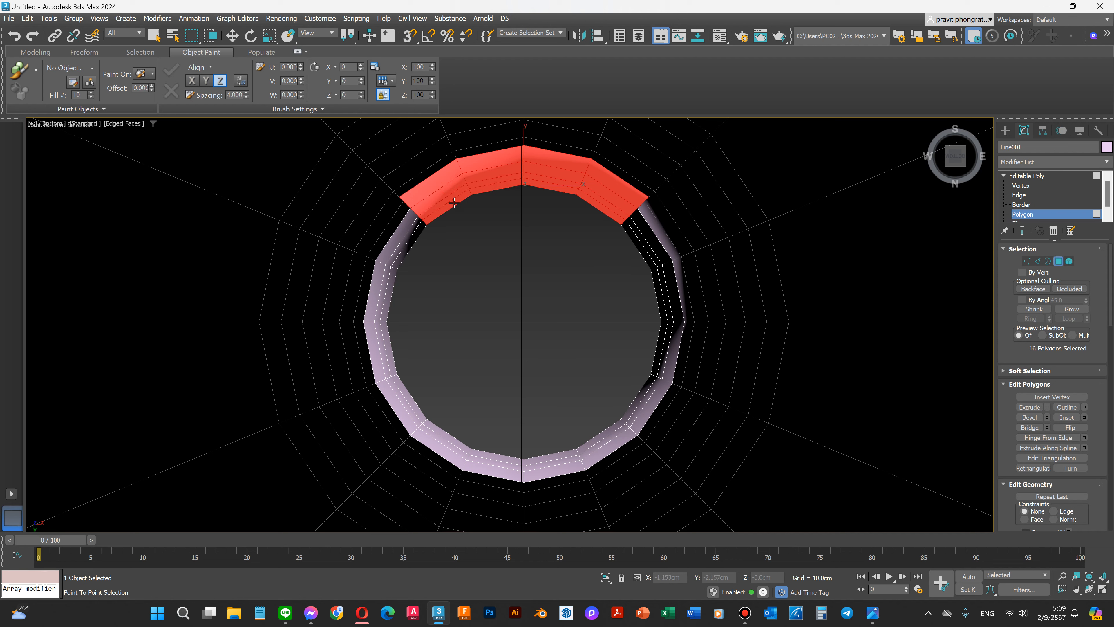
Step: Extend the selection over all strips of the next three segments along the west side of the stem hollow
{"action": "left_click", "coordinate": [411, 246], "text": "shift"}
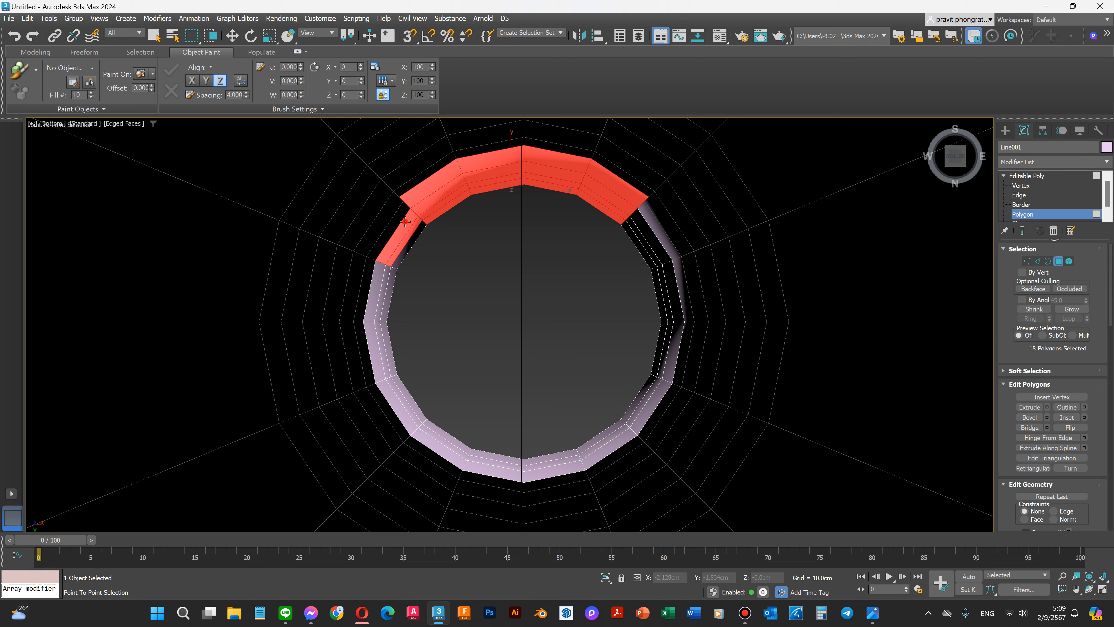
{"action": "left_click", "coordinate": [387, 276], "text": "ctrl"}
{"action": "left_click", "coordinate": [380, 282], "text": "ctrl"}
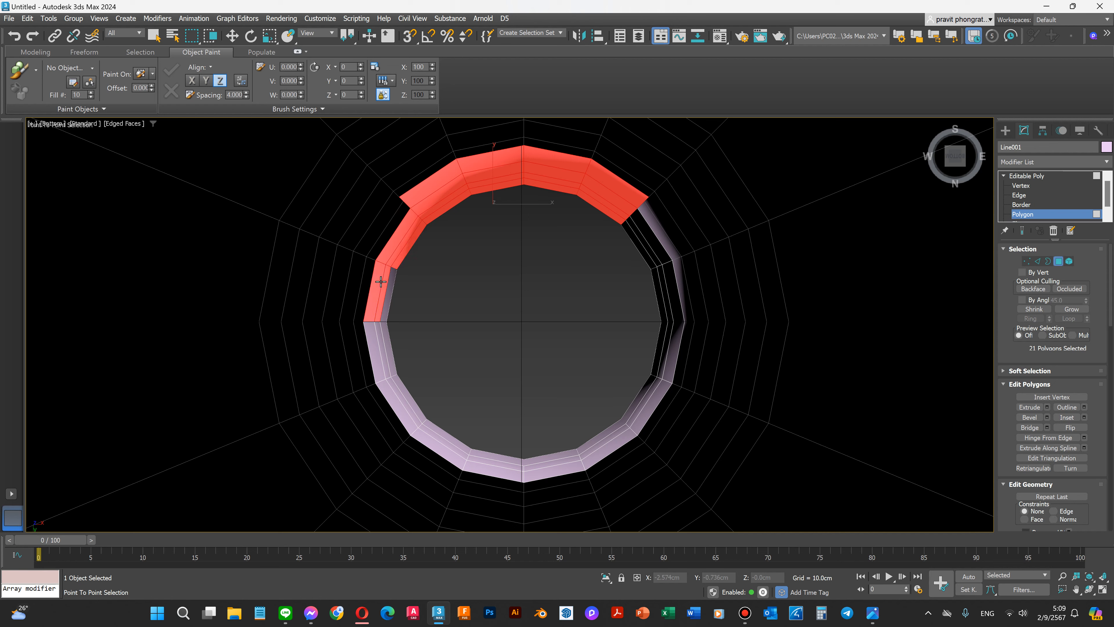
{"action": "left_click", "coordinate": [394, 288], "text": "ctrl"}
{"action": "left_click", "coordinate": [383, 327], "text": "ctrl"}
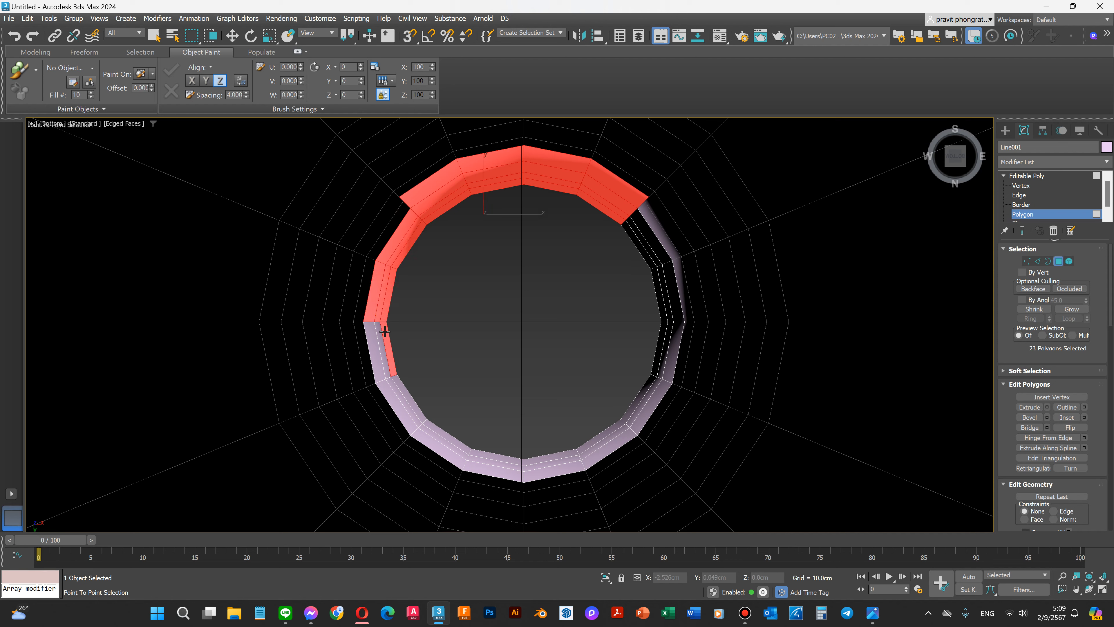
{"action": "left_click", "coordinate": [385, 333], "text": "shift"}
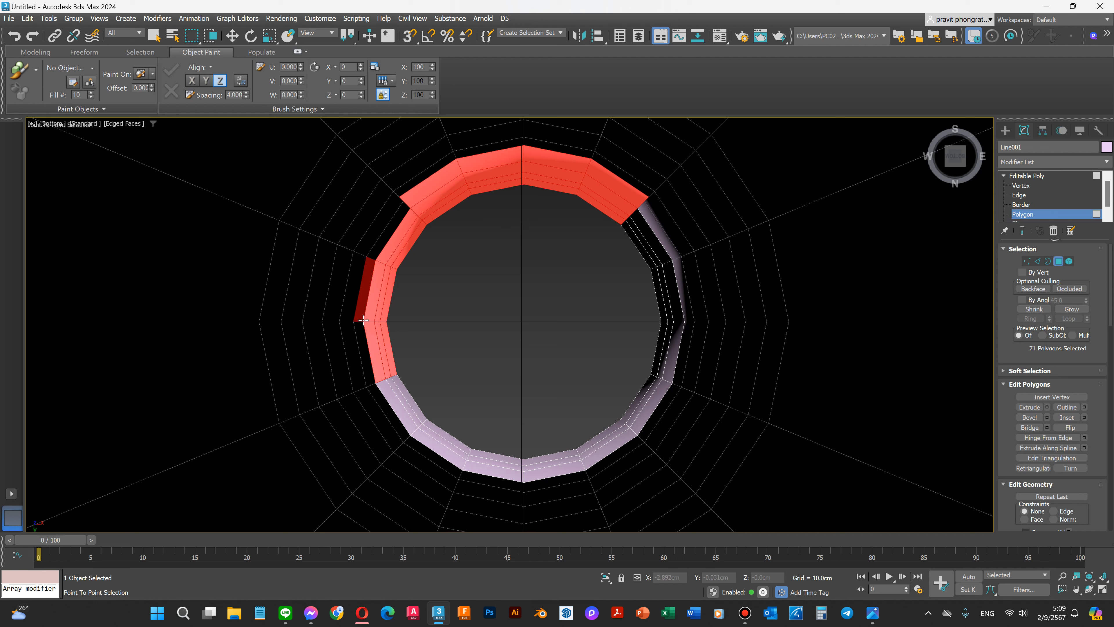
Step: Add all strips of the two northwest segments of the stem hollow to the selection
{"action": "left_click", "coordinate": [397, 391], "text": "ctrl"}
{"action": "left_click", "coordinate": [393, 398], "text": "ctrl"}
{"action": "left_click", "coordinate": [403, 393], "text": "ctrl"}
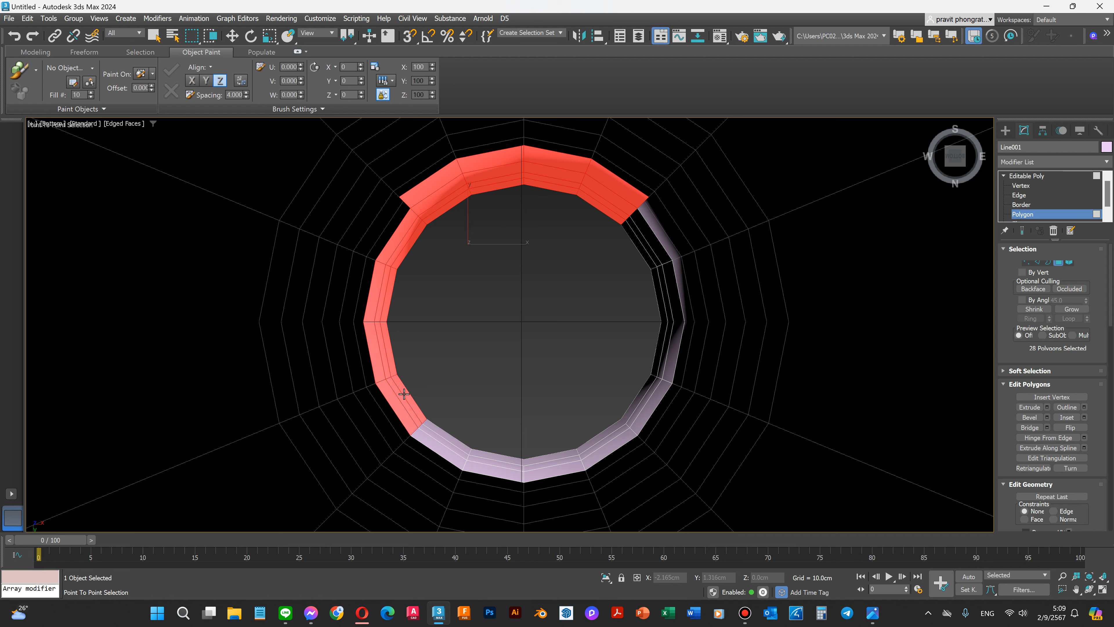
{"action": "left_click", "coordinate": [438, 432], "text": "ctrl"}
{"action": "left_click", "coordinate": [437, 438], "text": "ctrl"}
{"action": "left_click", "coordinate": [435, 447], "text": "ctrl"}
Step: Add all strips of the two segments on either side of the hollow's north centreline to the selection
{"action": "left_click", "coordinate": [477, 460], "text": "ctrl"}
{"action": "left_click", "coordinate": [486, 469], "text": "ctrl"}
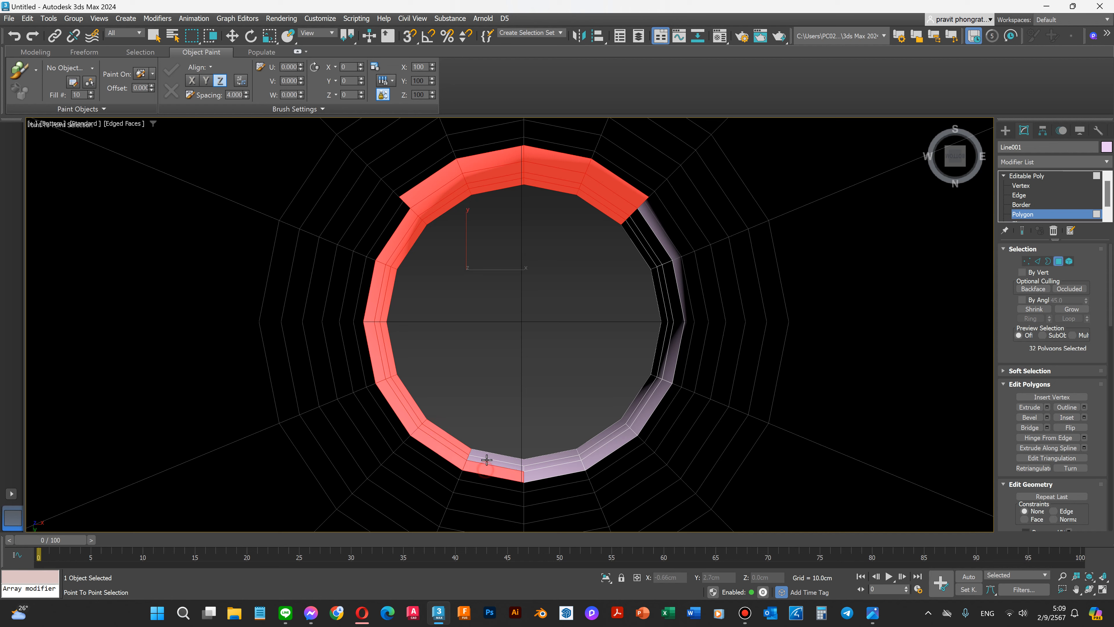
{"action": "left_click", "coordinate": [487, 456], "text": "ctrl"}
{"action": "left_click", "coordinate": [547, 464], "text": "ctrl"}
{"action": "left_click", "coordinate": [549, 471], "text": "ctrl"}
{"action": "left_click", "coordinate": [550, 458], "text": "ctrl"}
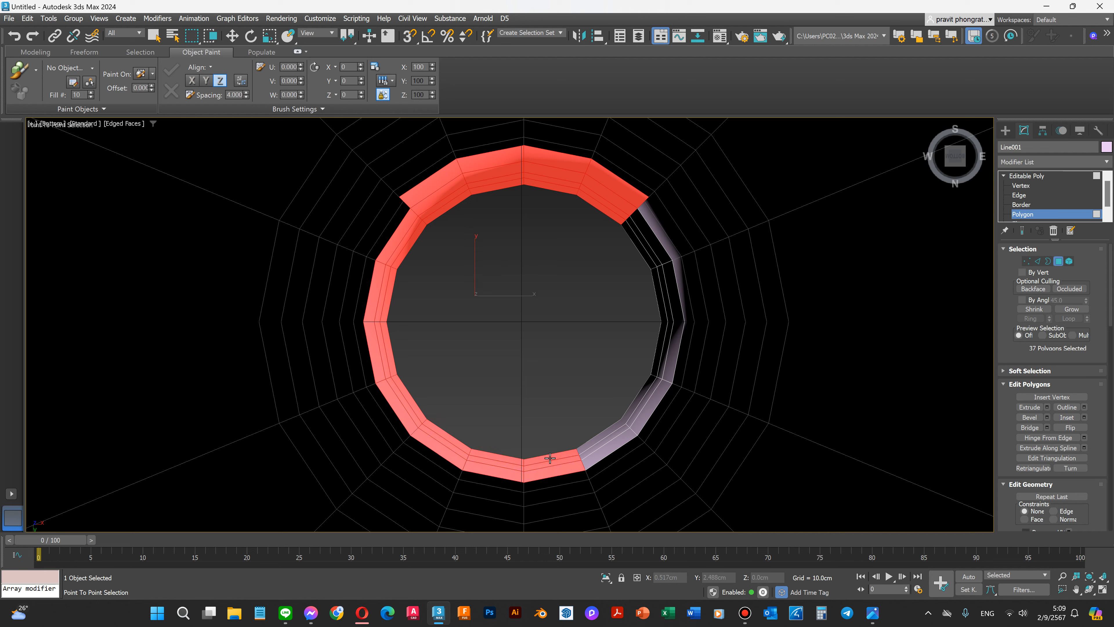
Step: Add all strips of the two northeast segments of the stem hollow to the selection
{"action": "left_click", "coordinate": [614, 435], "text": "ctrl"}
{"action": "left_click", "coordinate": [617, 439], "text": "ctrl"}
{"action": "left_click", "coordinate": [606, 434], "text": "ctrl"}
{"action": "left_click", "coordinate": [610, 446], "text": "ctrl"}
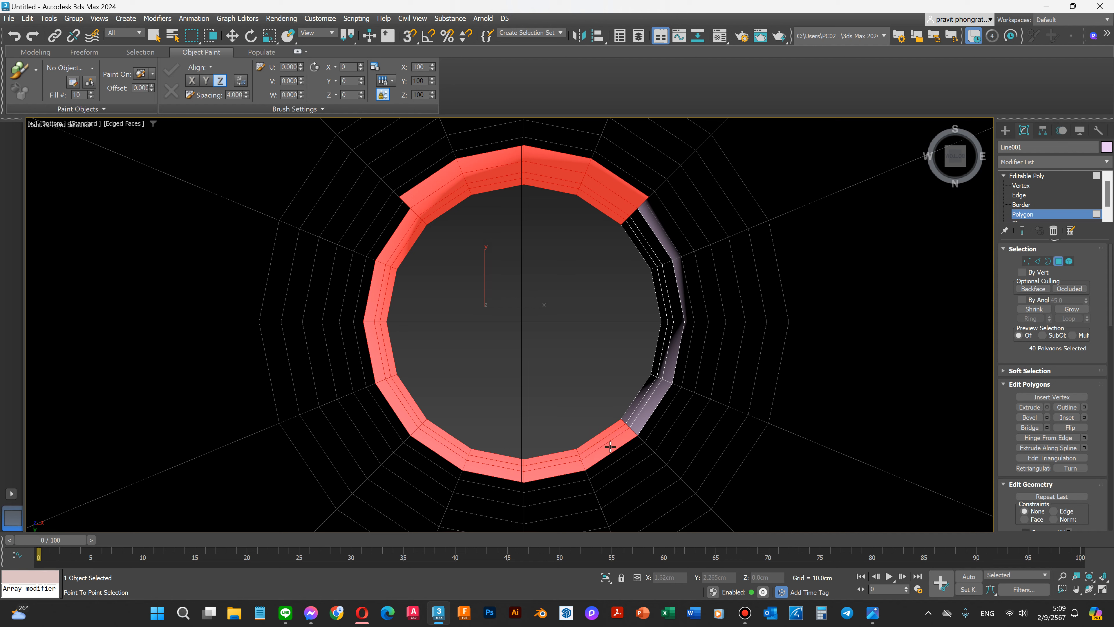
{"action": "left_click", "coordinate": [634, 422], "text": "ctrl"}
{"action": "left_click", "coordinate": [633, 415], "text": "ctrl"}
{"action": "left_click", "coordinate": [630, 409], "text": "ctrl"}
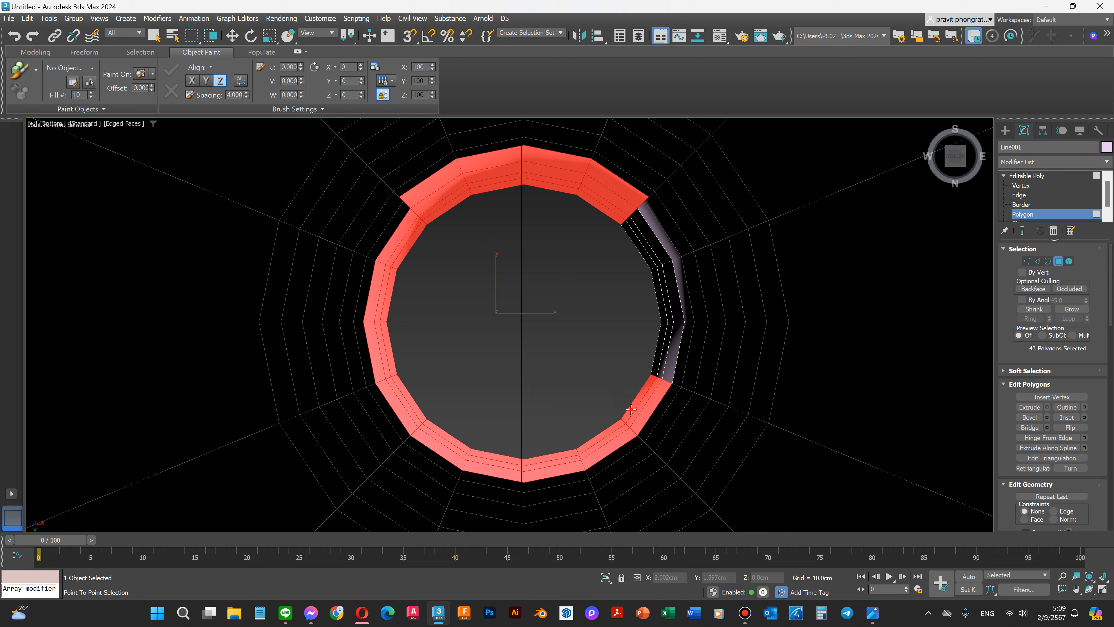
Step: Add the strips of the last three segments along the east side to close the selected ring in the stem hollow
{"action": "left_click", "coordinate": [654, 363], "text": "ctrl"}
{"action": "left_click", "coordinate": [665, 348], "text": "ctrl"}
{"action": "left_click", "coordinate": [674, 345], "text": "ctrl"}
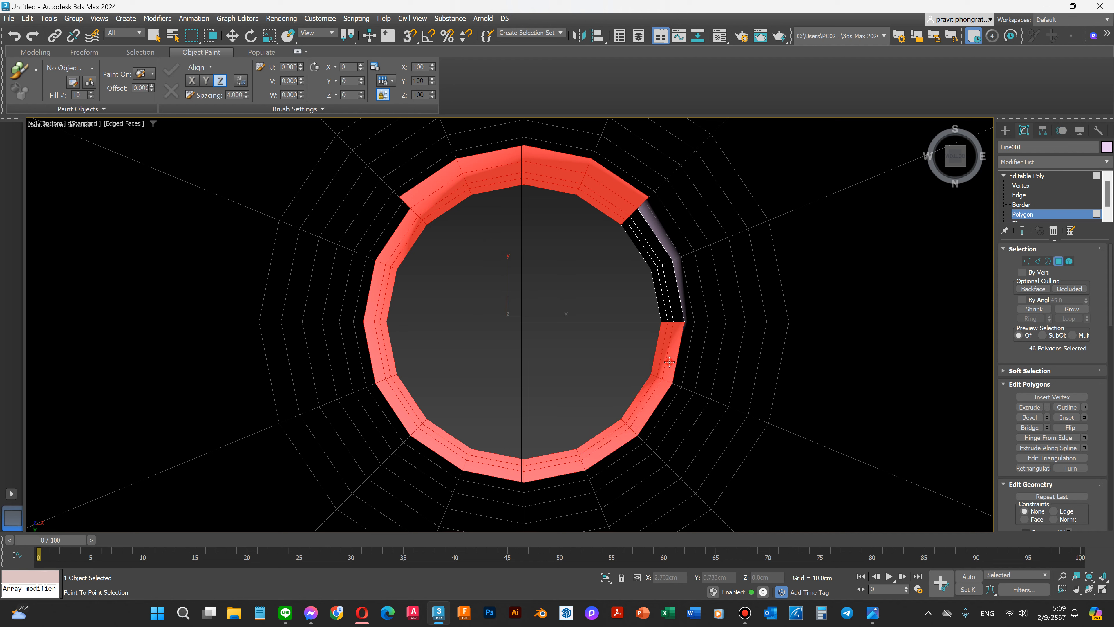
{"action": "left_click", "coordinate": [679, 308], "text": "ctrl"}
{"action": "left_click", "coordinate": [669, 307], "text": "ctrl"}
{"action": "left_click", "coordinate": [663, 307], "text": "ctrl"}
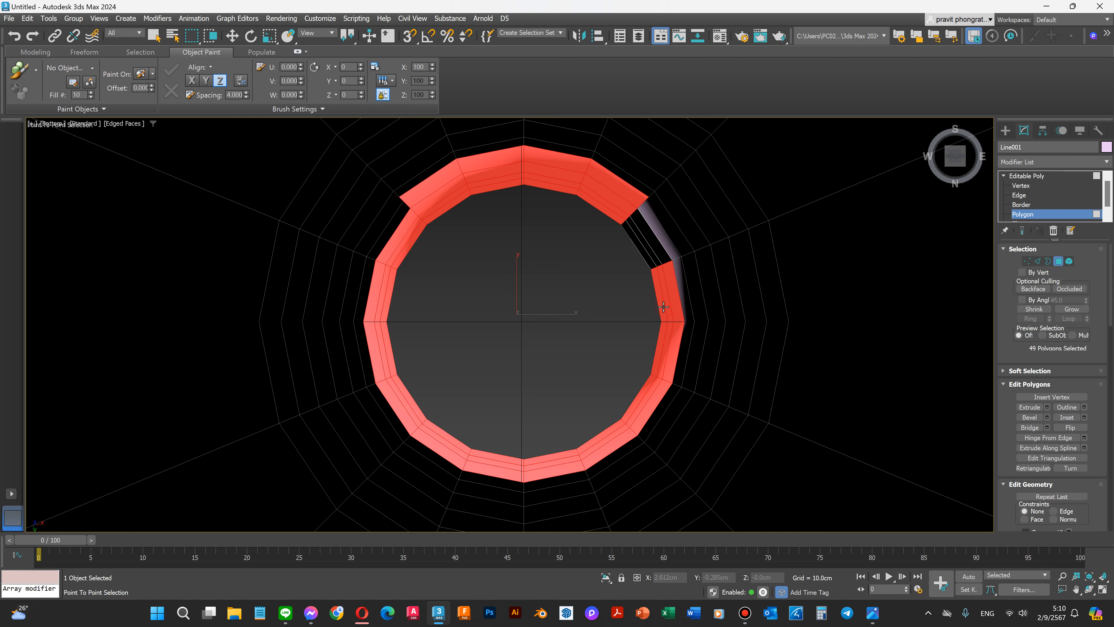
{"action": "left_click", "coordinate": [653, 250], "text": "ctrl"}
{"action": "left_click", "coordinate": [648, 248], "text": "ctrl"}
{"action": "left_click", "coordinate": [651, 246], "text": "ctrl"}
Step: Delete the selected ring of leftover polygons inside the stem hollow and check the opening in the foot
{"action": "key", "text": "w"}
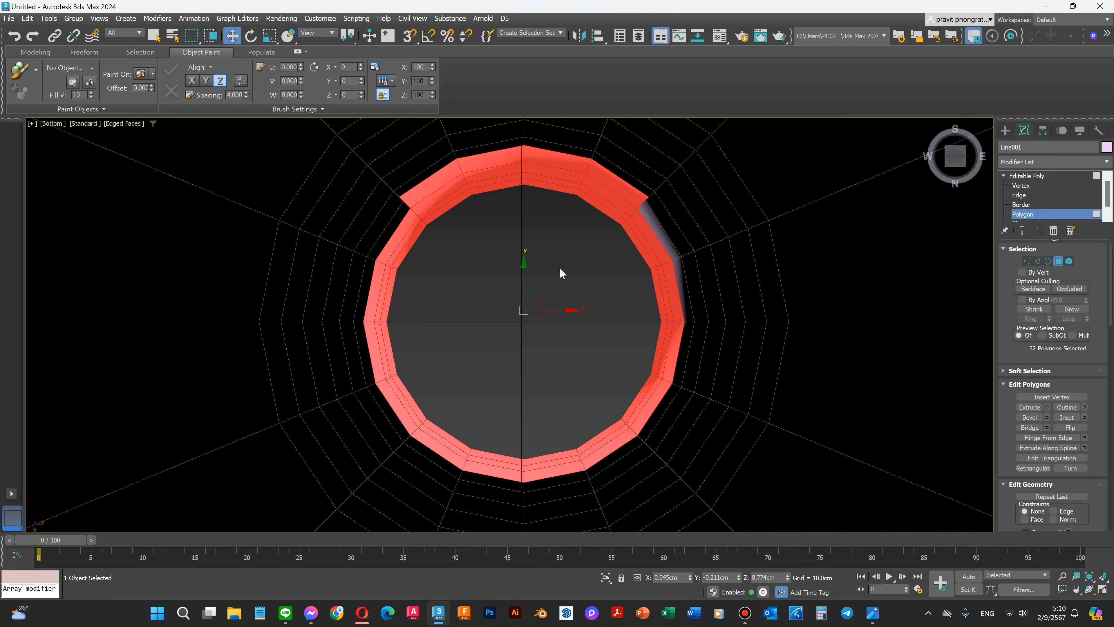
{"action": "left_click", "coordinate": [522, 264]}
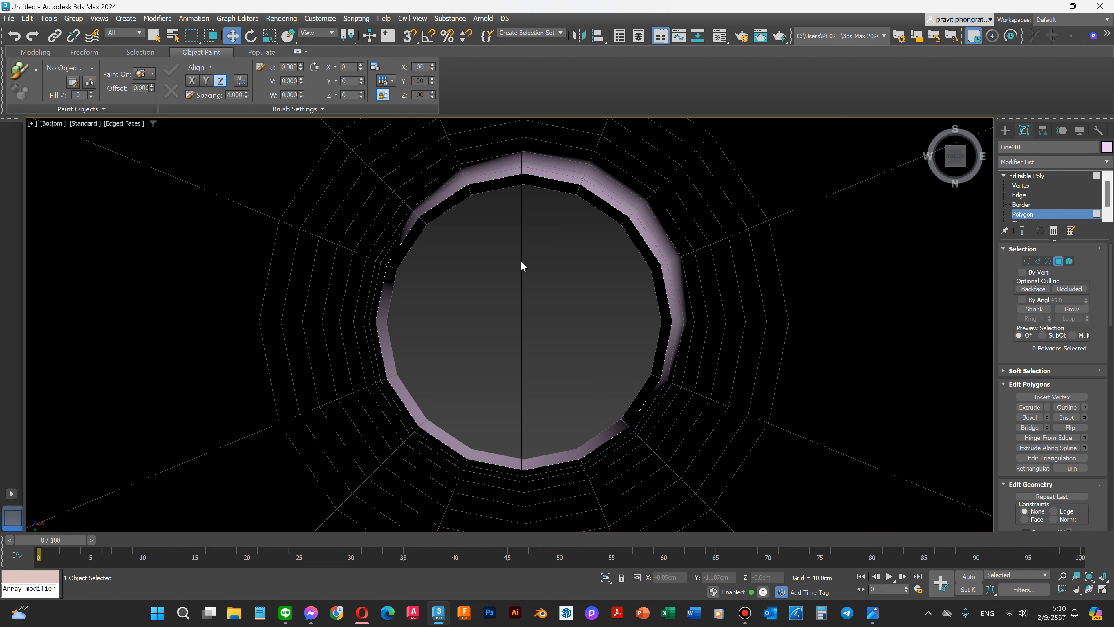
{"action": "scroll", "coordinate": [532, 295], "scroll_direction": "down", "scroll_amount": 10}
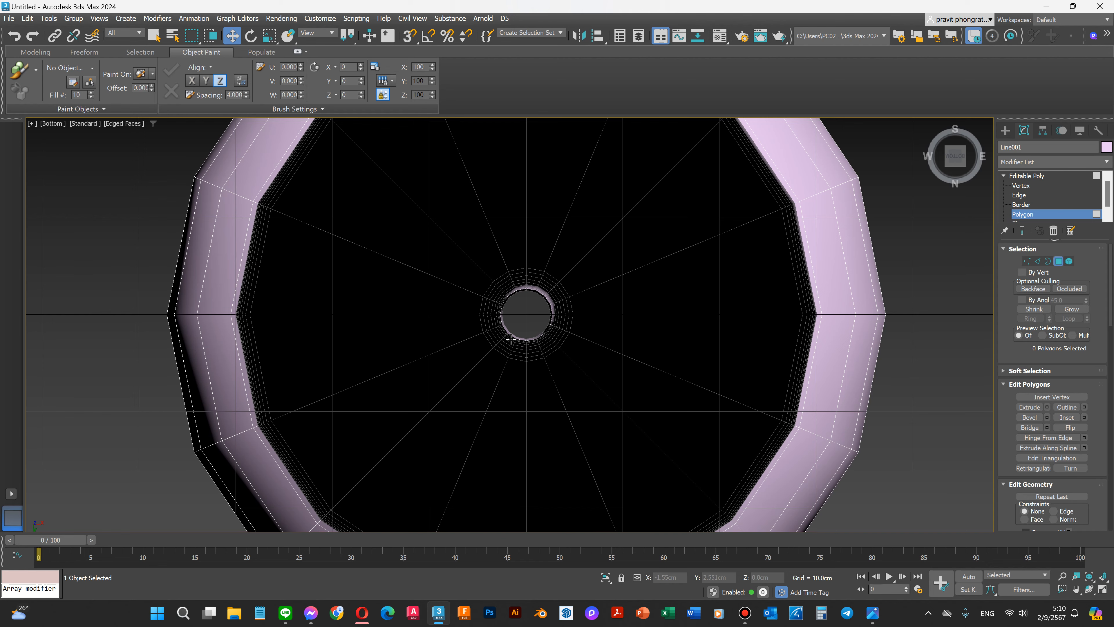
Step: Examine the whole wine glass in the Front view, from the bowl down to the stem and foot
{"action": "key", "text": "f"}
{"action": "scroll", "coordinate": [506, 378], "scroll_direction": "down", "scroll_amount": 8}
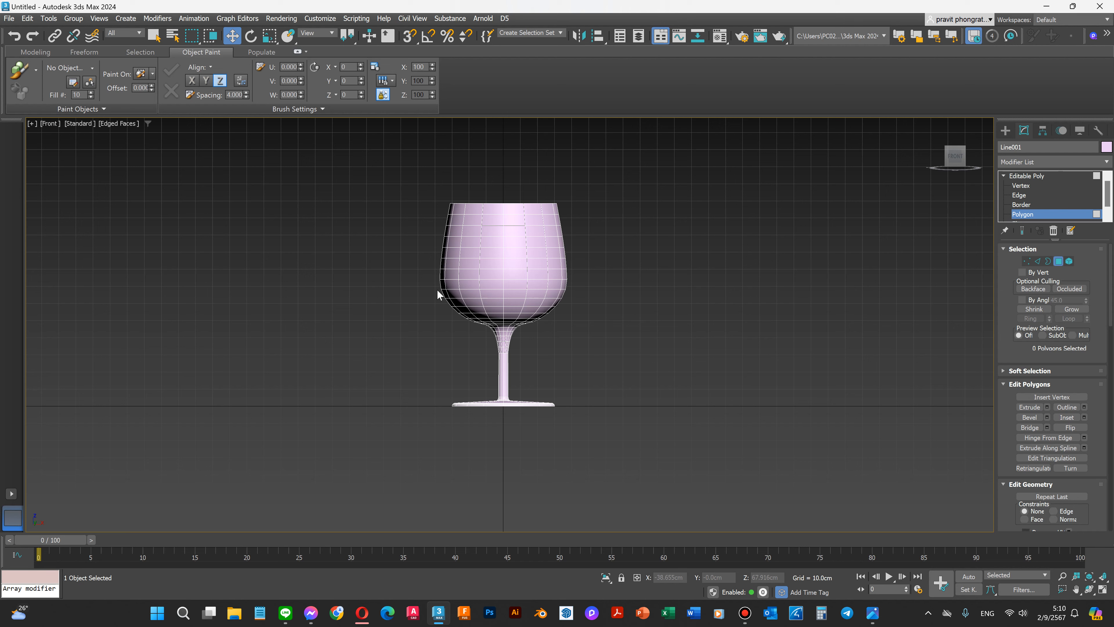
{"action": "scroll", "coordinate": [488, 259], "scroll_direction": "up", "scroll_amount": 4}
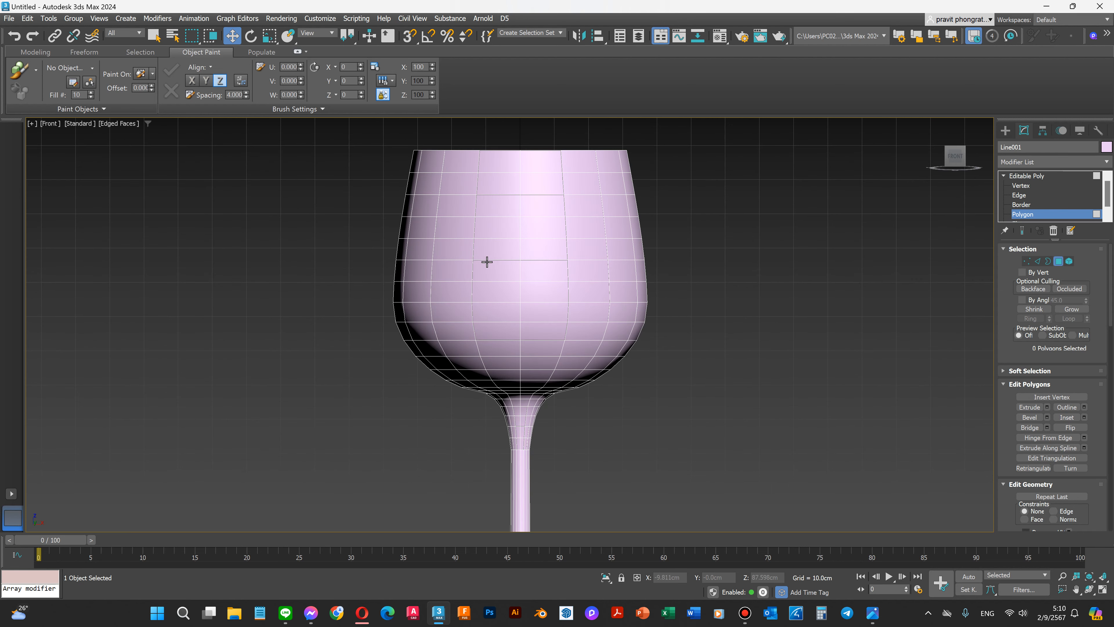
{"action": "scroll", "coordinate": [528, 183], "scroll_direction": "up", "scroll_amount": 2}
{"action": "scroll", "coordinate": [547, 270], "scroll_direction": "down", "scroll_amount": 2}
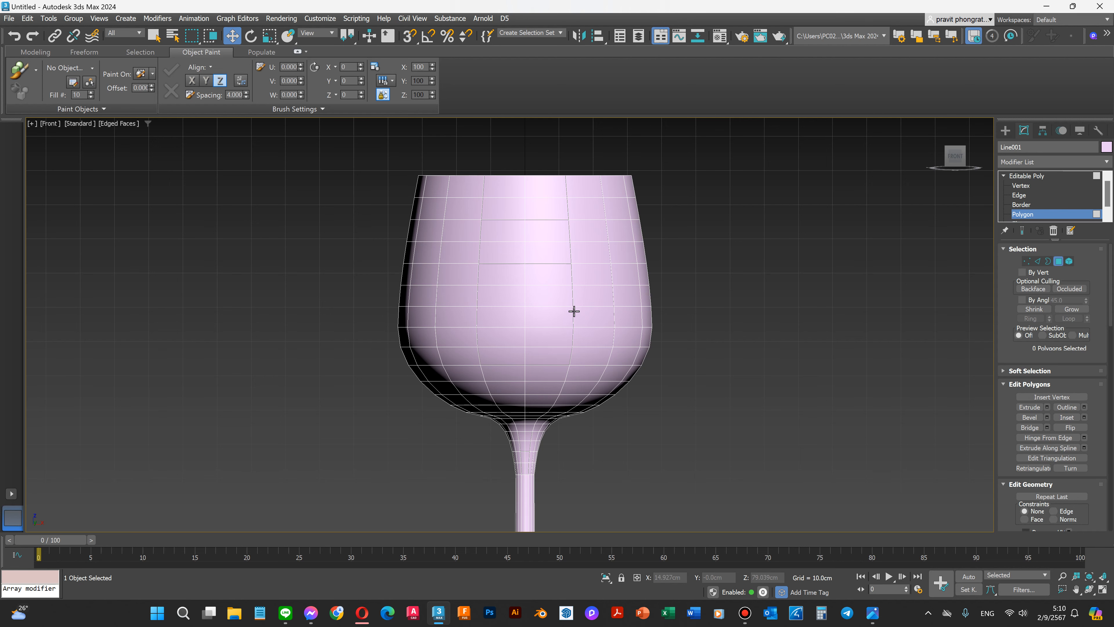
{"action": "scroll", "coordinate": [654, 341], "scroll_direction": "down", "scroll_amount": 3}
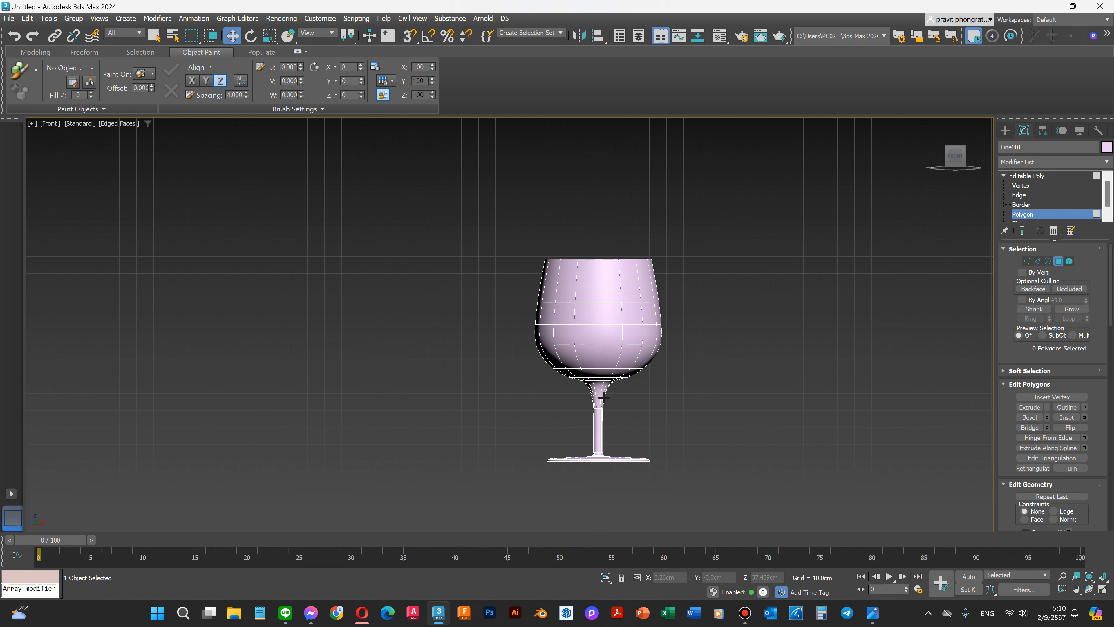
{"action": "scroll", "coordinate": [603, 397], "scroll_direction": "up", "scroll_amount": 4}
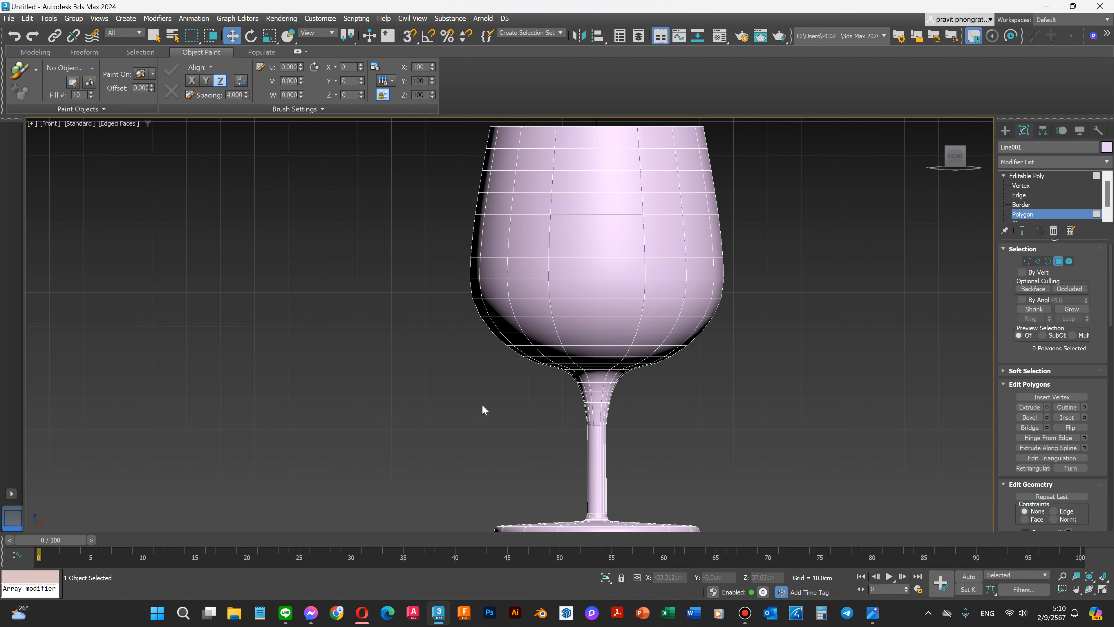
{"action": "scroll", "coordinate": [482, 405], "scroll_direction": "down", "scroll_amount": 2}
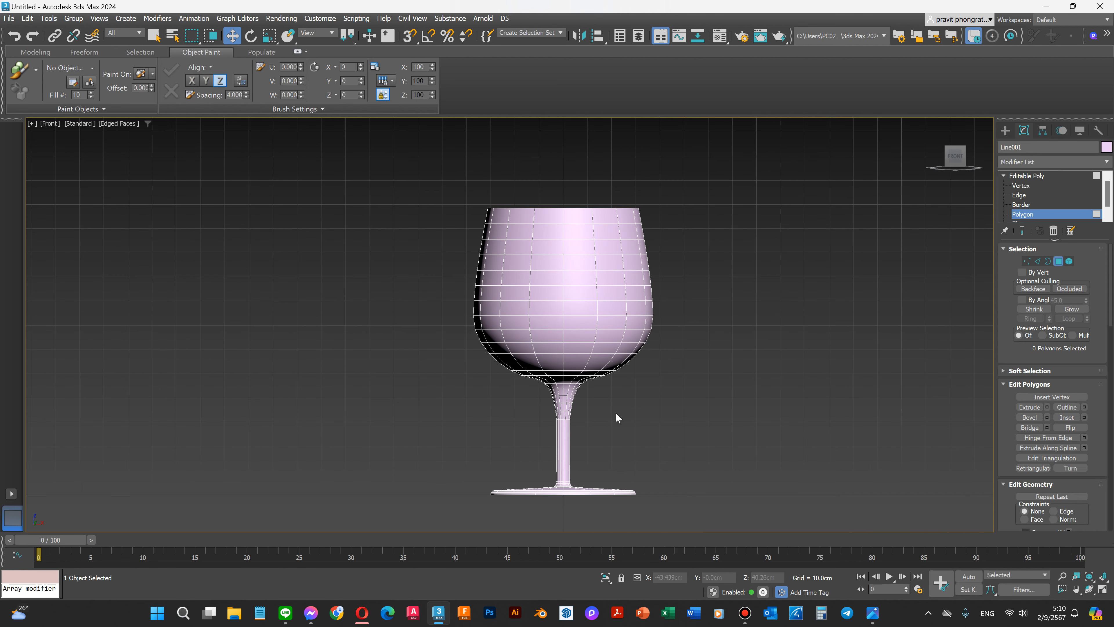
Step: Display the Front view with Wireframe Override and frame the whole glass
{"action": "left_click", "coordinate": [116, 124]}
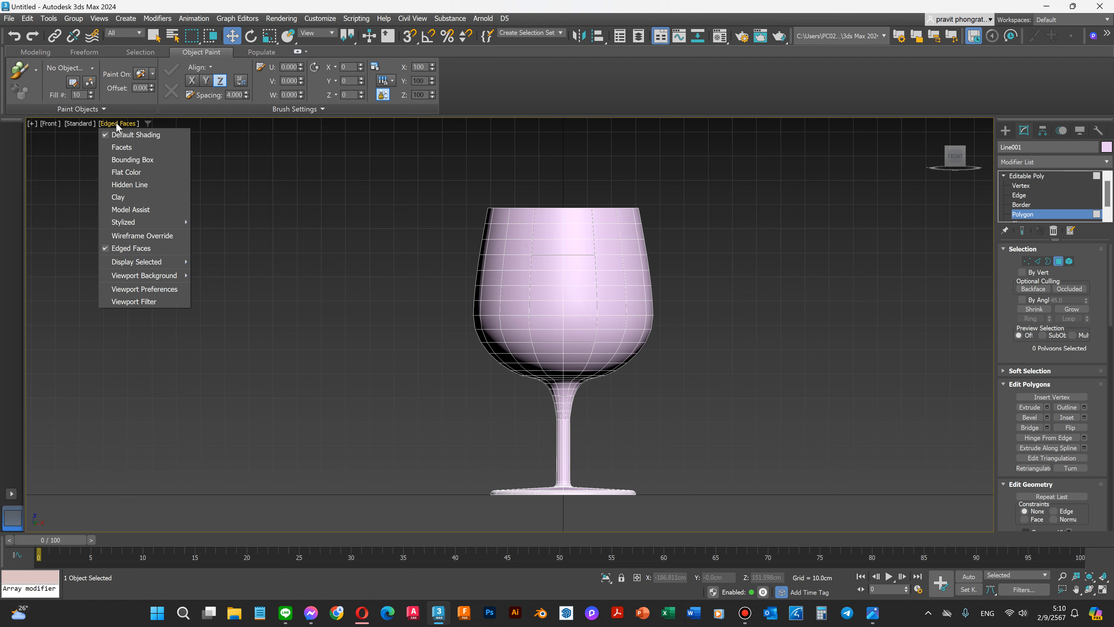
{"action": "left_click", "coordinate": [132, 236]}
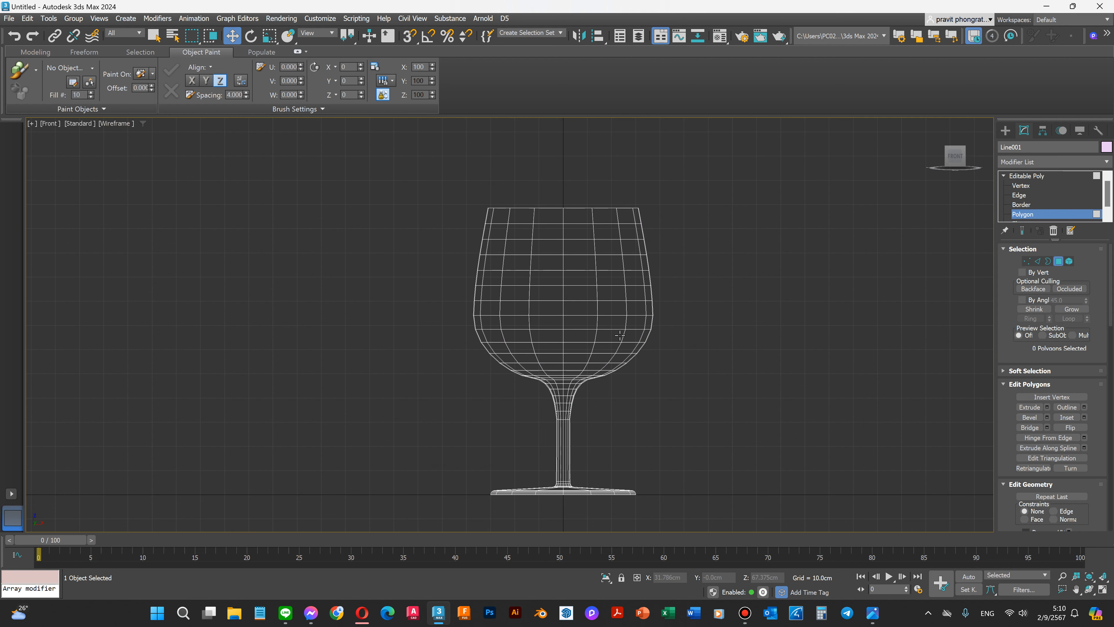
{"action": "scroll", "coordinate": [595, 366], "scroll_direction": "up", "scroll_amount": 3}
{"action": "scroll", "coordinate": [549, 414], "scroll_direction": "down", "scroll_amount": 4}
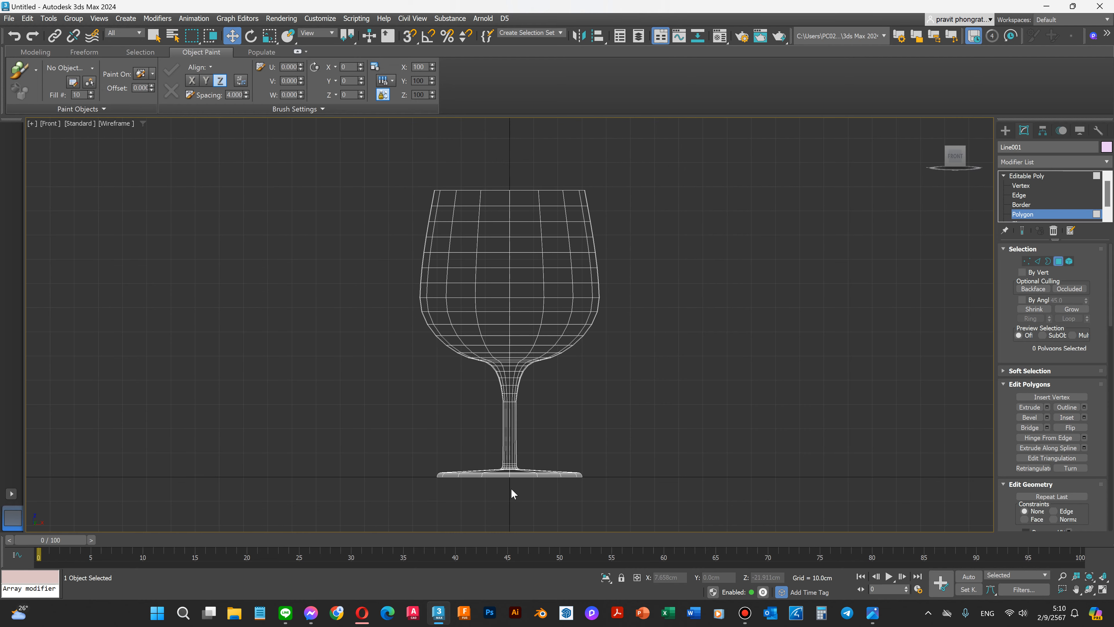
Step: Inspect the foot and lower stem in the Front view and restore shaded display with Edged Faces
{"action": "scroll", "coordinate": [511, 488], "scroll_direction": "up", "scroll_amount": 7}
{"action": "scroll", "coordinate": [543, 273], "scroll_direction": "up", "scroll_amount": 3}
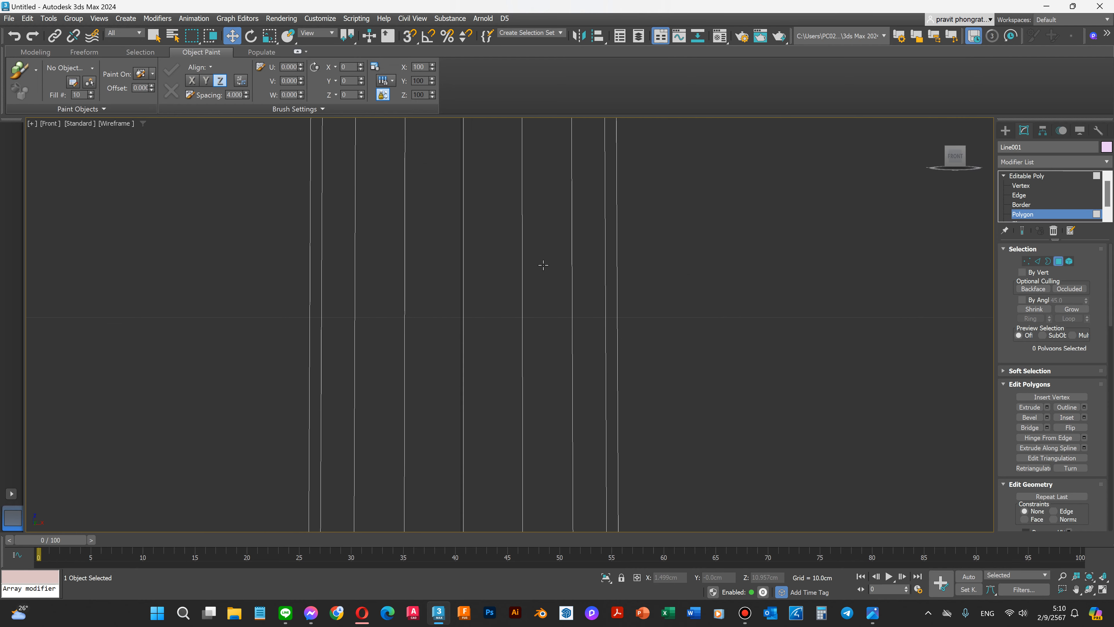
{"action": "scroll", "coordinate": [631, 417], "scroll_direction": "down", "scroll_amount": 2}
{"action": "scroll", "coordinate": [206, 342], "scroll_direction": "down", "scroll_amount": 2}
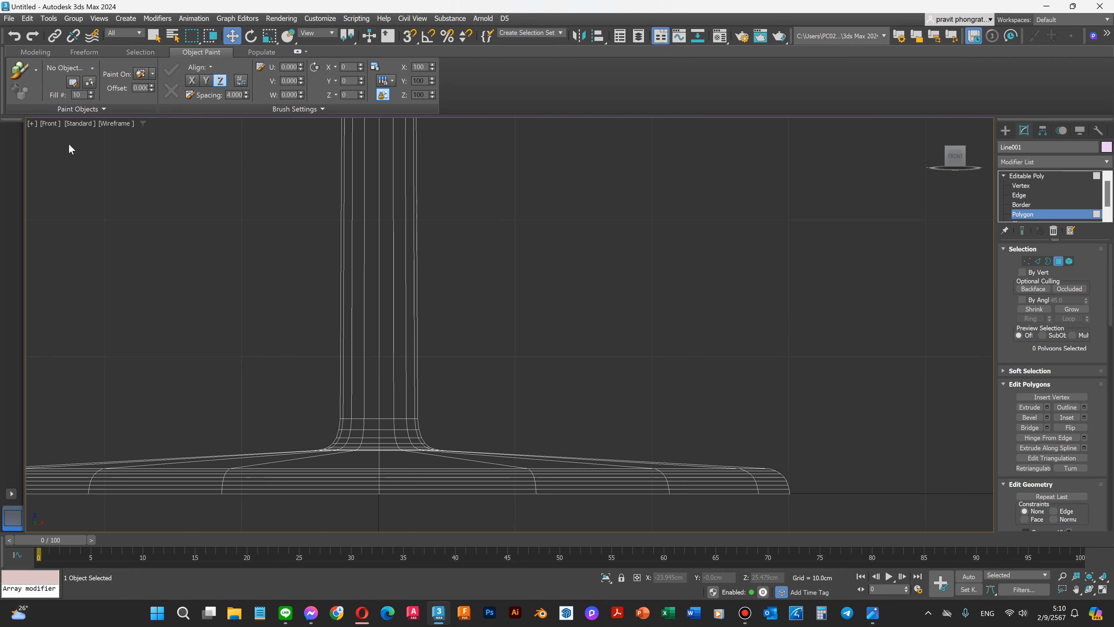
{"action": "left_click", "coordinate": [113, 127]}
{"action": "left_click", "coordinate": [120, 138]}
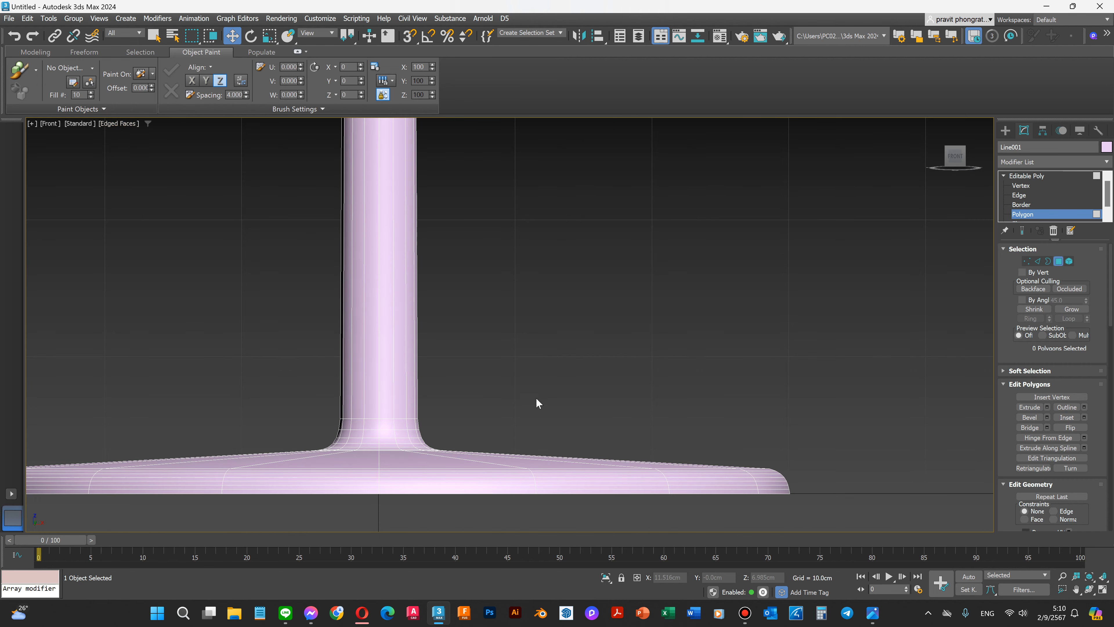
Step: Look down into the bowl and select the first three polygon strips on the north side of the funnel leading into the stem
{"action": "scroll", "coordinate": [537, 398], "scroll_direction": "down", "scroll_amount": 2}
{"action": "left_click", "coordinate": [1089, 589]}
{"action": "scroll", "coordinate": [701, 483], "scroll_direction": "down", "scroll_amount": 2}
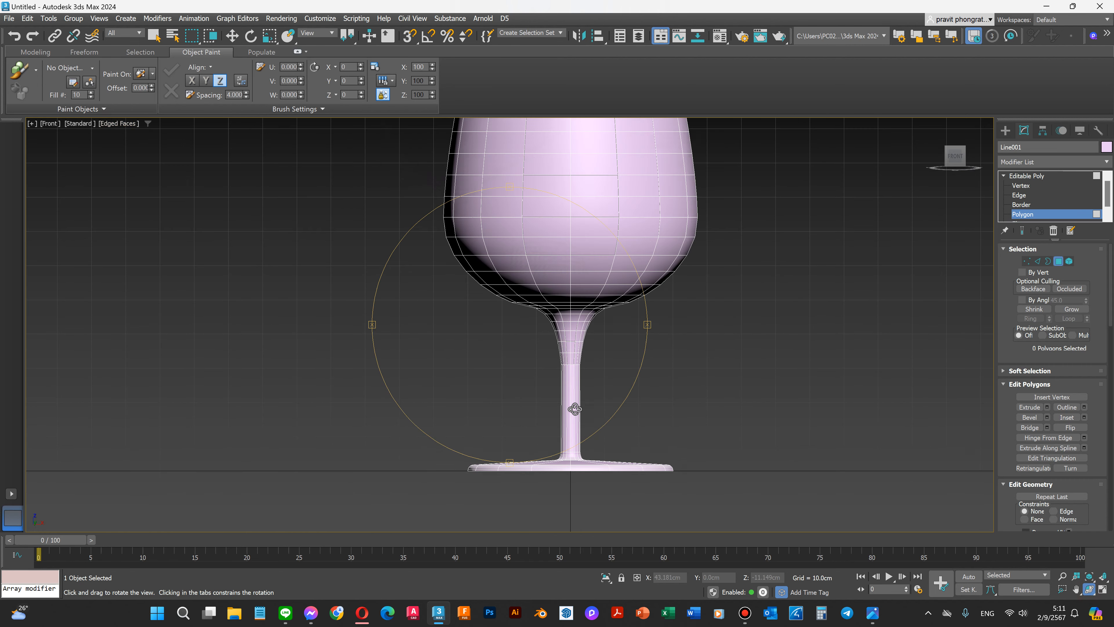
{"action": "scroll", "coordinate": [555, 331], "scroll_direction": "down", "scroll_amount": 2}
{"action": "left_click_drag", "start_coordinate": [560, 286], "coordinate": [565, 313]}
{"action": "scroll", "coordinate": [564, 313], "scroll_direction": "up", "scroll_amount": 3}
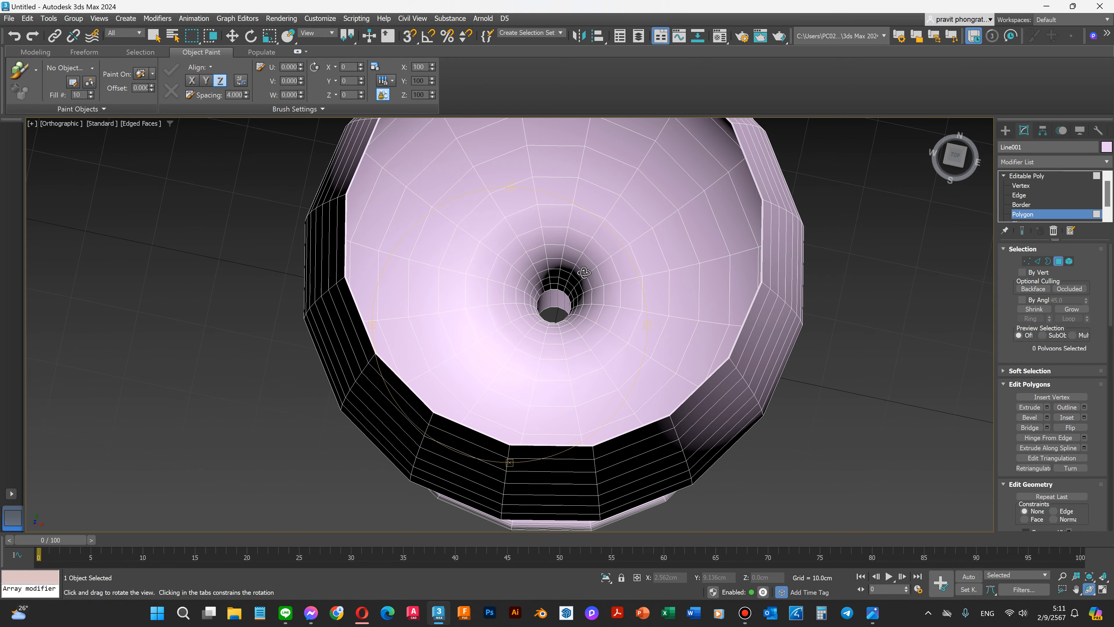
{"action": "scroll", "coordinate": [586, 276], "scroll_direction": "up", "scroll_amount": 2}
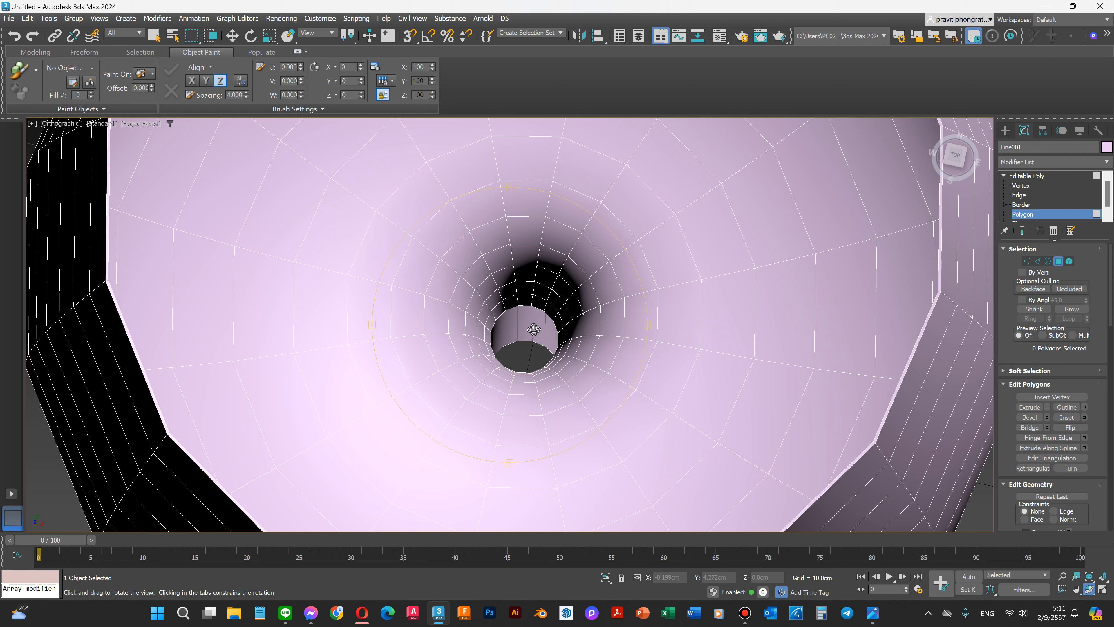
{"action": "key", "text": "w"}
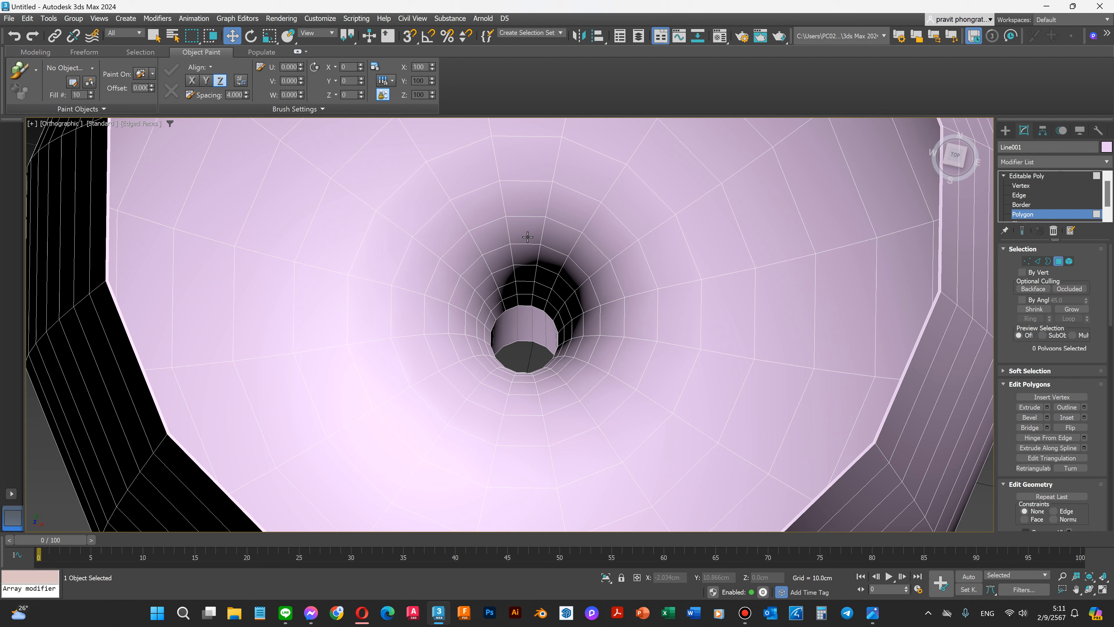
{"action": "left_click", "coordinate": [498, 233]}
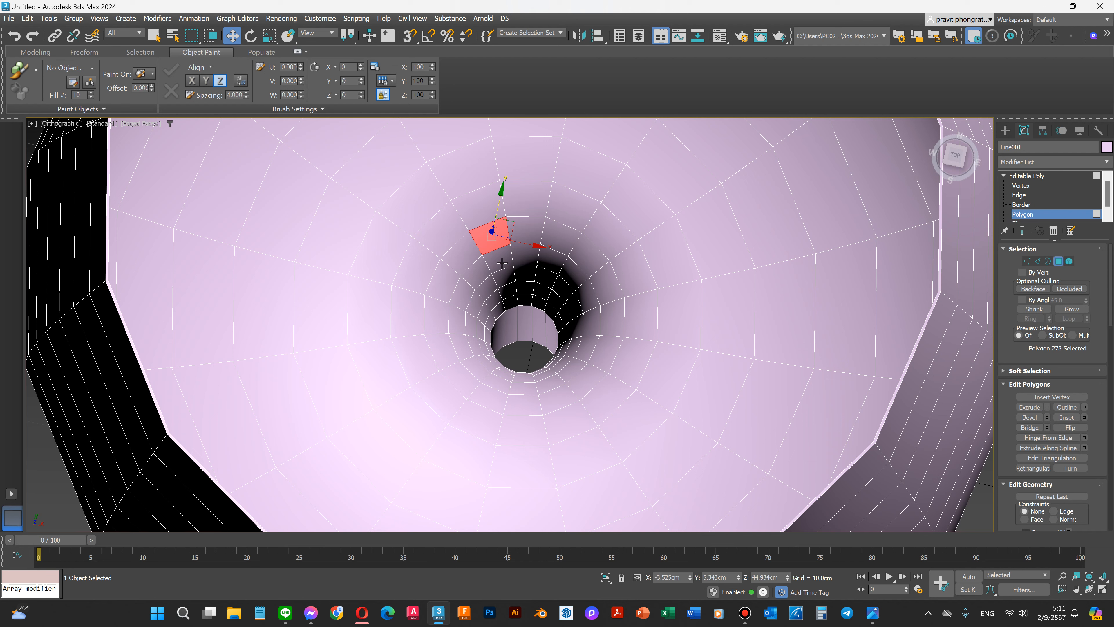
{"action": "left_click", "coordinate": [512, 306]}
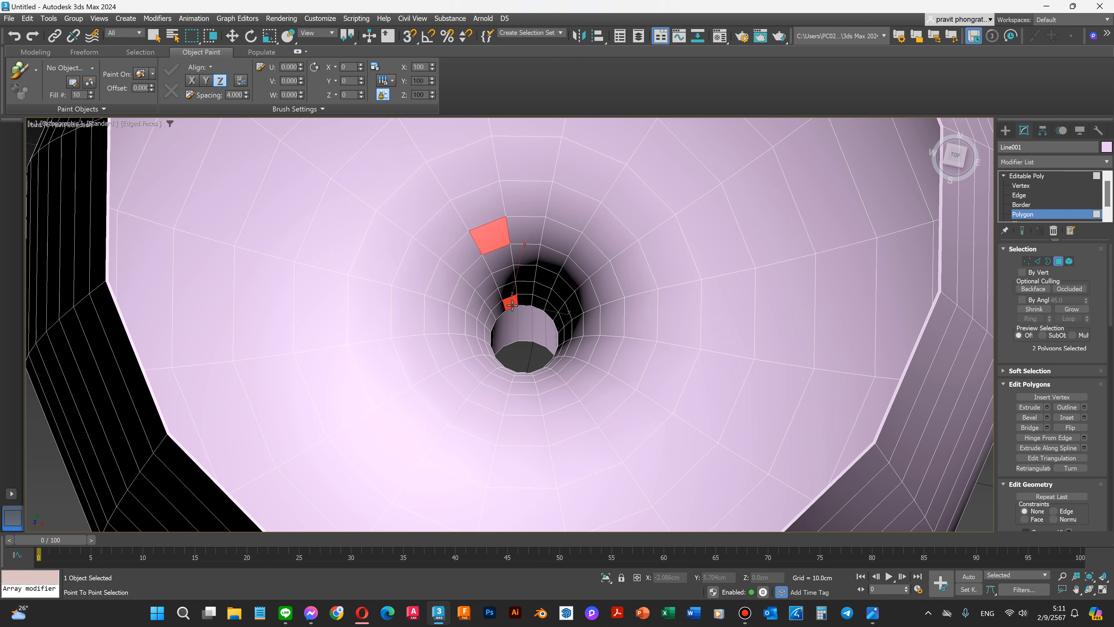
{"action": "left_click", "coordinate": [527, 233]}
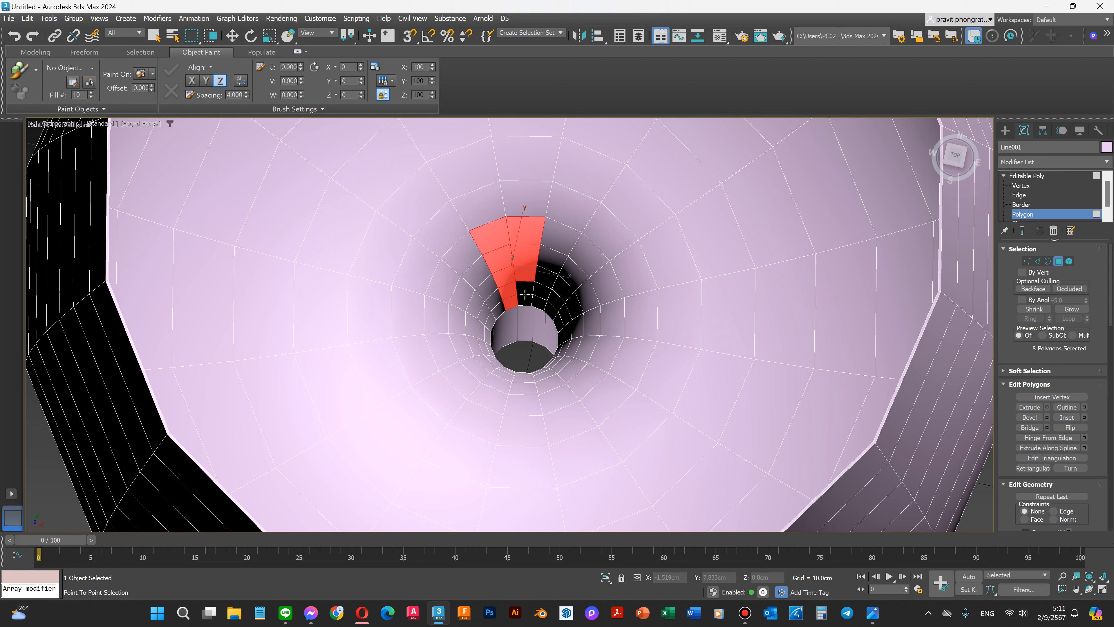
{"action": "left_click", "coordinate": [524, 303]}
{"action": "left_click", "coordinate": [551, 241]}
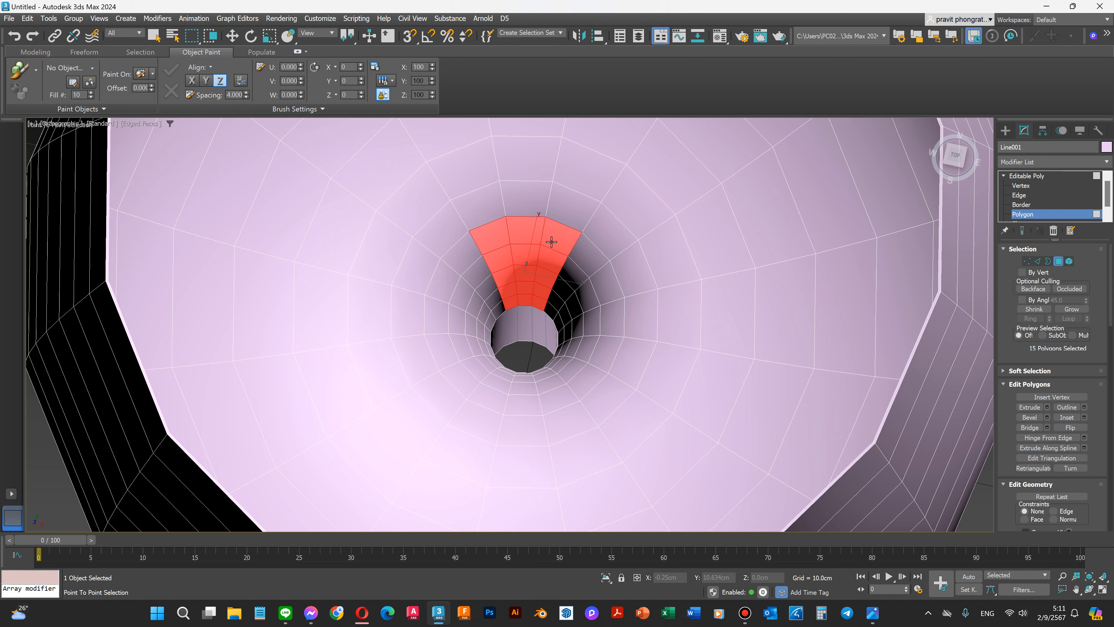
Step: Add the next three polygon strips along the funnel's northeast and east side to the selection
{"action": "left_click", "coordinate": [580, 255]}
{"action": "left_click", "coordinate": [550, 306]}
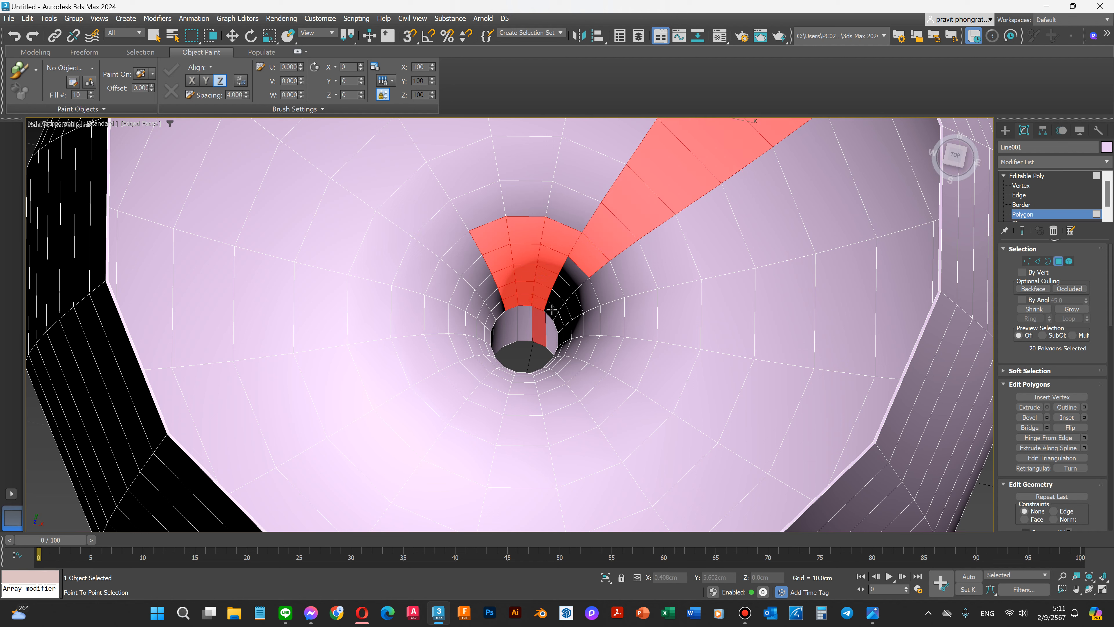
{"action": "left_click", "coordinate": [556, 322]}
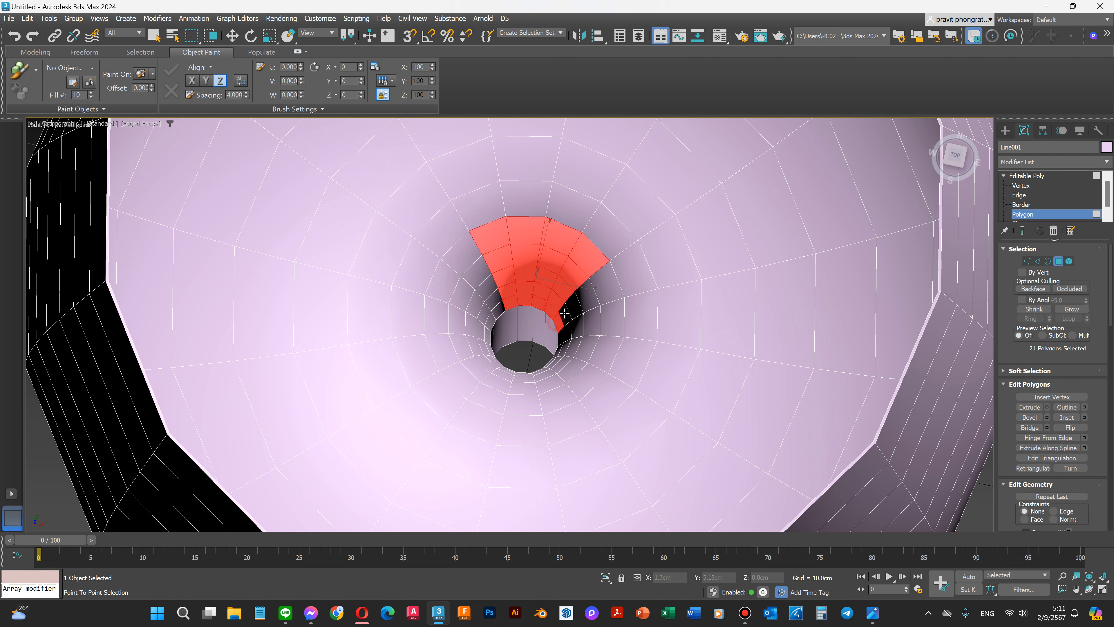
{"action": "left_click", "coordinate": [599, 288]}
{"action": "left_click", "coordinate": [606, 328]}
{"action": "left_click", "coordinate": [561, 331]}
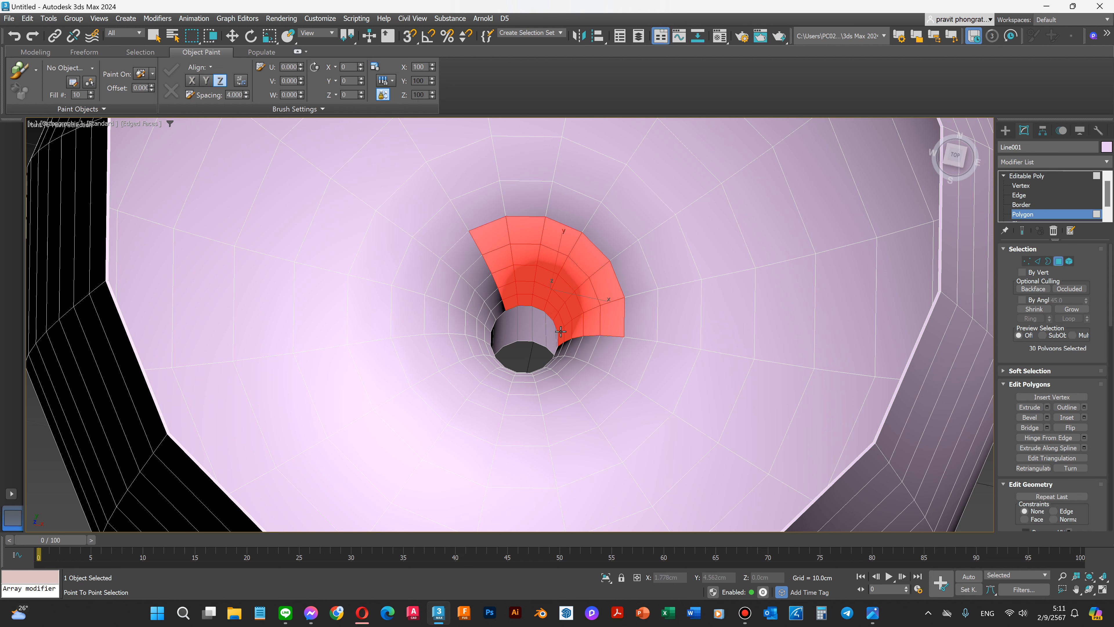
Step: Extend the polygon selection by two more strips on the funnel's southeast side
{"action": "key", "text": "w"}
{"action": "scroll", "coordinate": [556, 347], "scroll_direction": "up", "scroll_amount": 3}
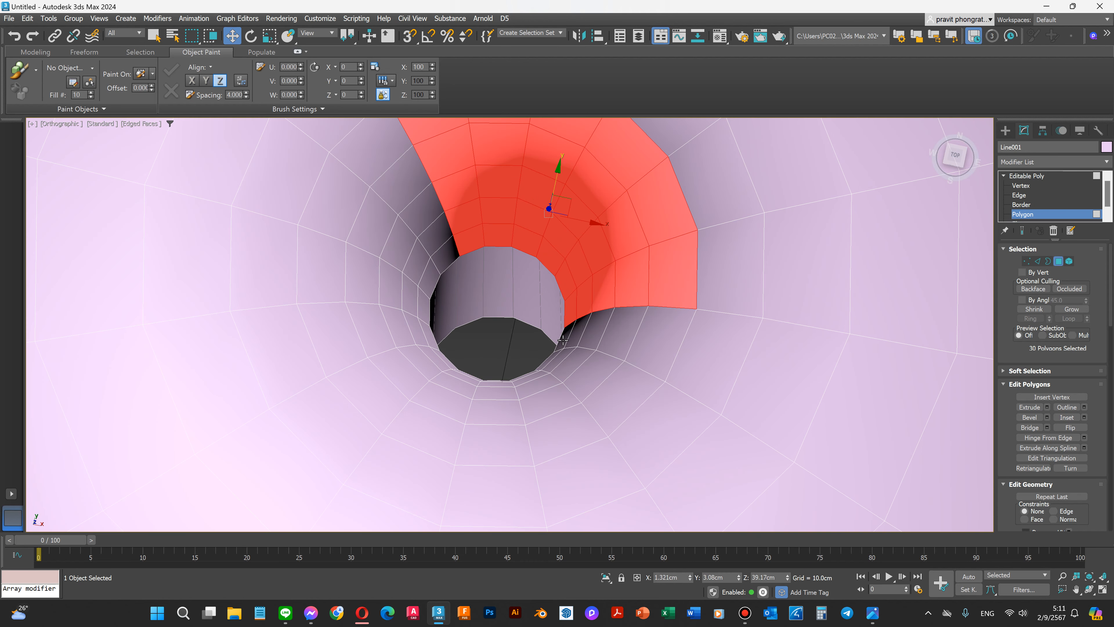
{"action": "left_click", "coordinate": [563, 340], "text": "ctrl"}
{"action": "left_click", "coordinate": [647, 349]}
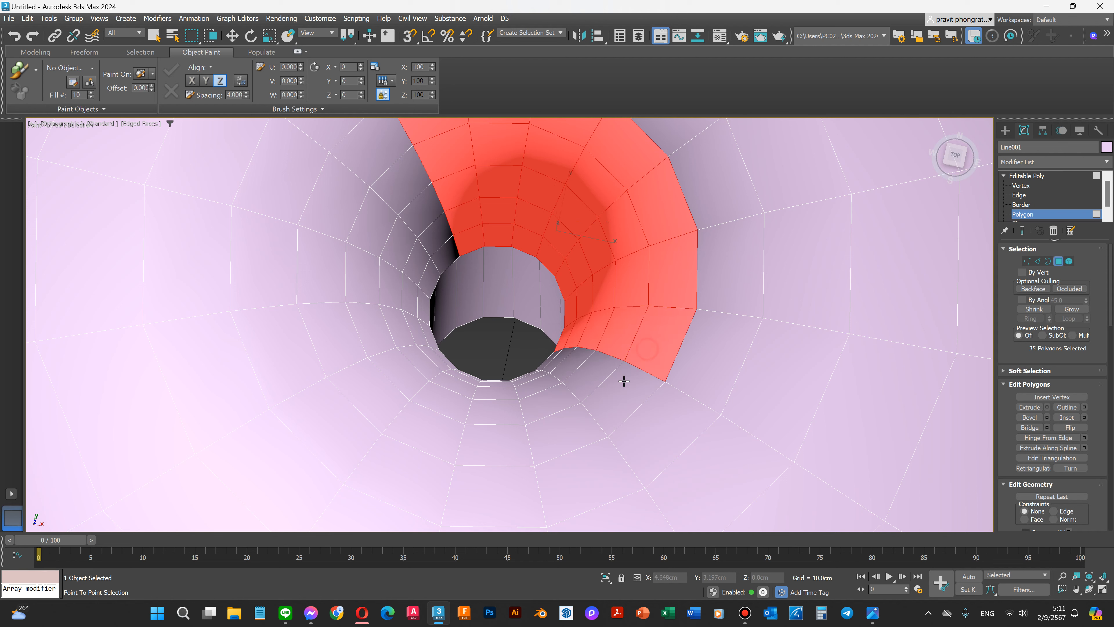
{"action": "left_click", "coordinate": [622, 390]}
{"action": "left_click", "coordinate": [553, 360]}
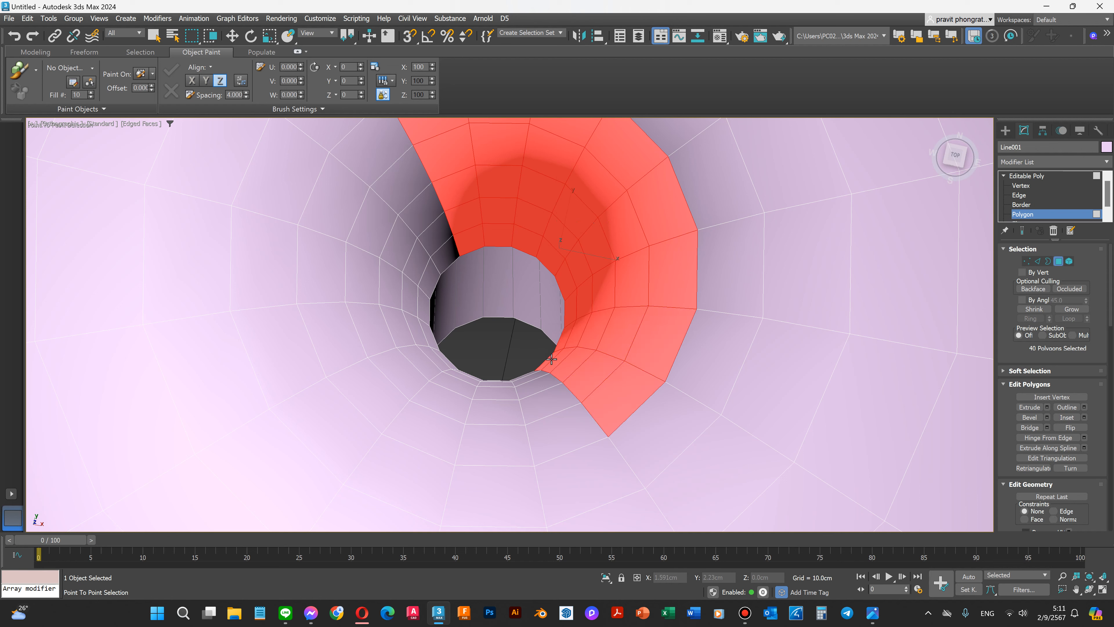
Step: Add the two polygon strips on the funnel's south side to the selection, down to the stem opening
{"action": "left_click", "coordinate": [524, 375]}
{"action": "left_click", "coordinate": [542, 406]}
{"action": "left_click", "coordinate": [547, 422]}
{"action": "left_click", "coordinate": [492, 436]}
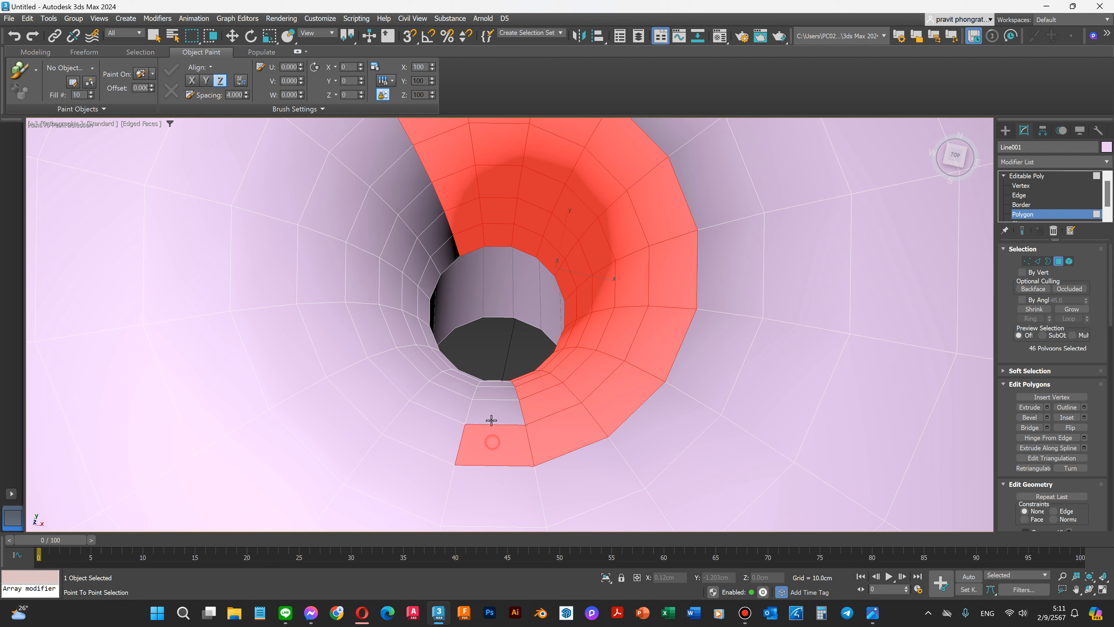
{"action": "left_click", "coordinate": [489, 410]}
{"action": "left_click", "coordinate": [494, 392]}
{"action": "left_click", "coordinate": [496, 382]}
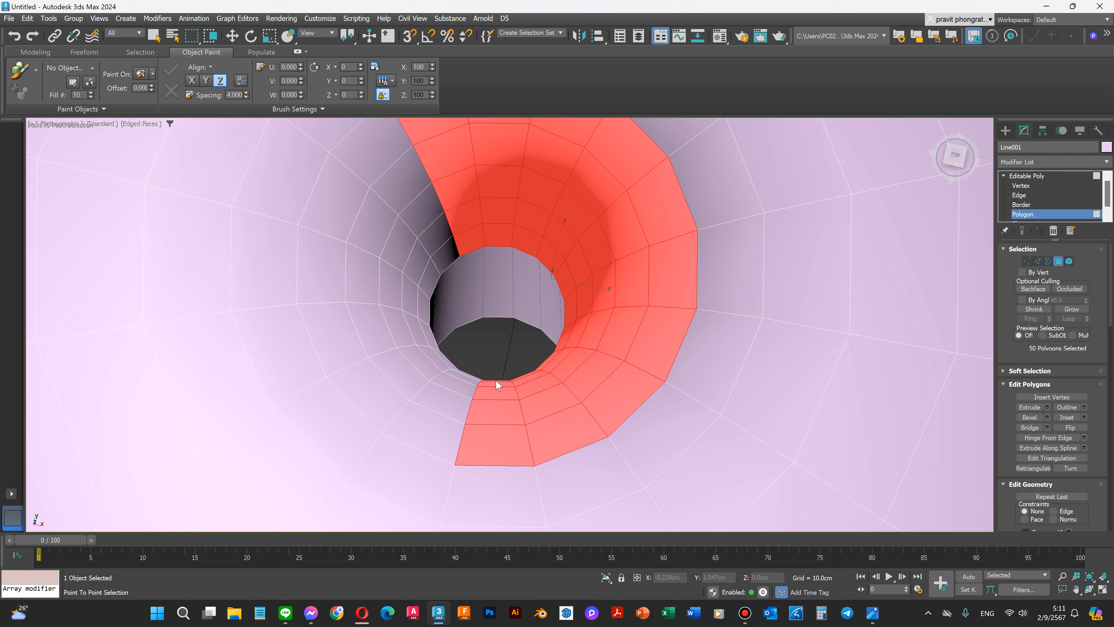
Step: Add the three polygon strips along the funnel's southwest side to the selection
{"action": "left_click", "coordinate": [435, 422]}
{"action": "left_click", "coordinate": [430, 435]}
{"action": "left_click", "coordinate": [398, 396]}
{"action": "left_click", "coordinate": [415, 371]}
{"action": "left_click", "coordinate": [438, 366]}
{"action": "left_click", "coordinate": [446, 360]}
{"action": "left_click", "coordinate": [428, 339]}
{"action": "left_click", "coordinate": [414, 330]}
{"action": "left_click", "coordinate": [346, 337]}
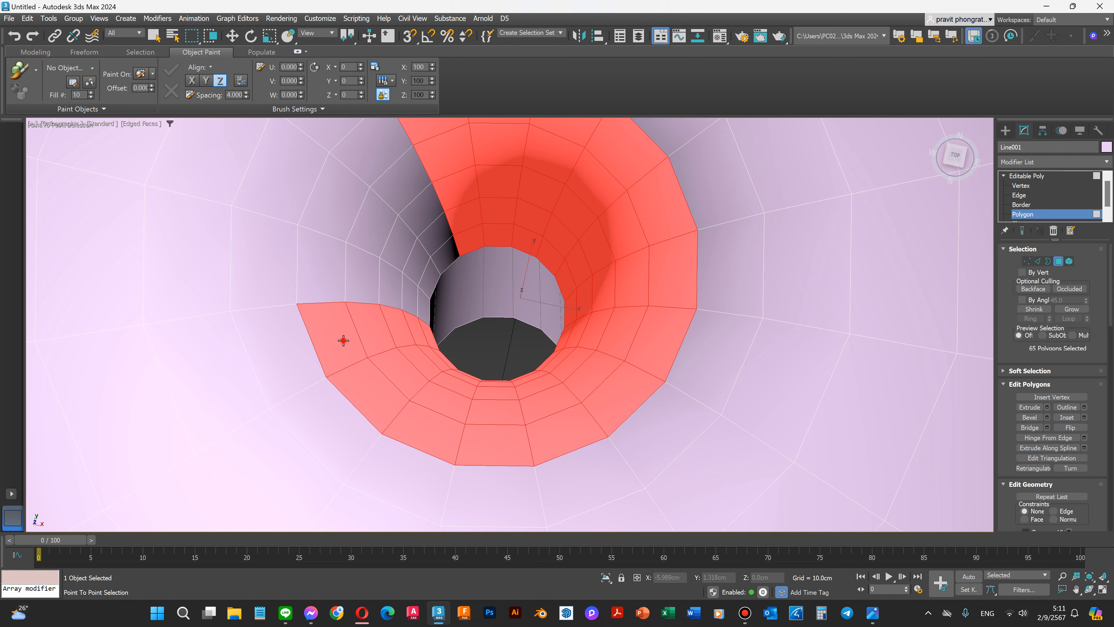
Step: Complete the ring with the last three strips on the funnel's northwest side and delete all selected polygons
{"action": "left_click", "coordinate": [335, 279]}
{"action": "left_click", "coordinate": [425, 306]}
{"action": "left_click", "coordinate": [431, 286]}
{"action": "left_click", "coordinate": [388, 248]}
{"action": "left_click", "coordinate": [345, 229]}
{"action": "left_click", "coordinate": [378, 170]}
{"action": "key", "text": "w"}
{"action": "key", "text": "Delete"}
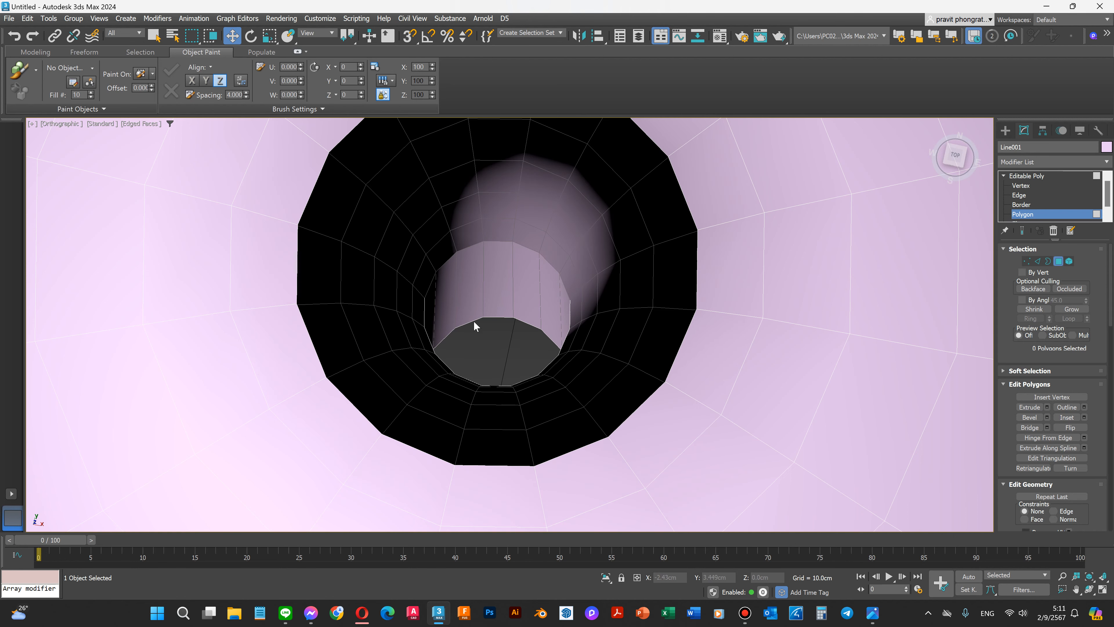
Step: Select the open border at the bottom of the bowl's inner surface at Border level and cap it
{"action": "scroll", "coordinate": [524, 292], "scroll_direction": "down", "scroll_amount": 3}
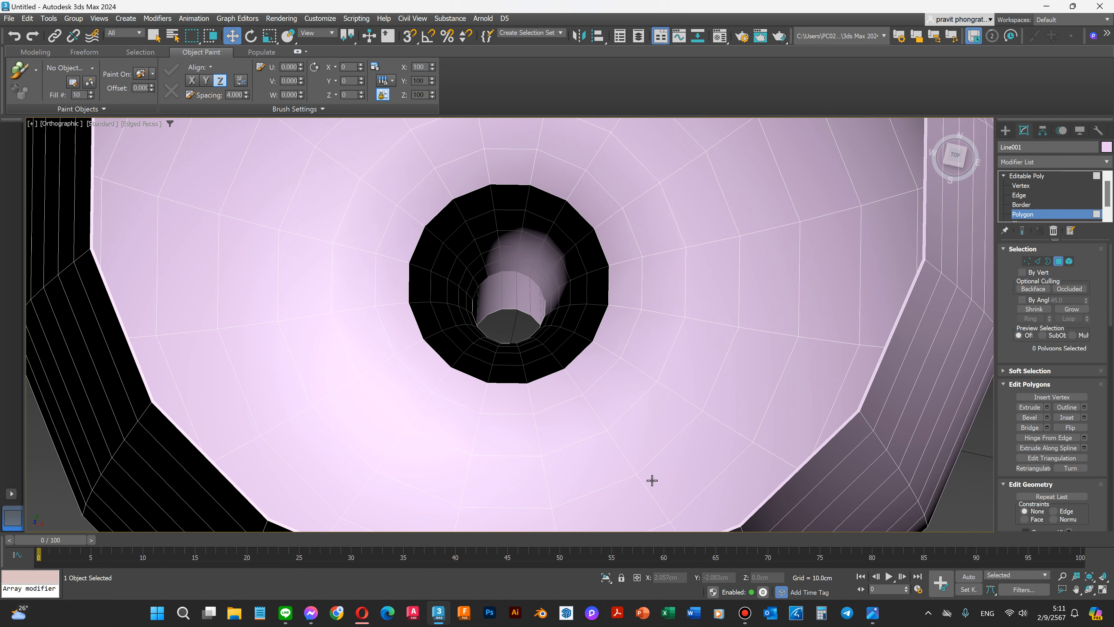
{"action": "left_click", "coordinate": [1089, 590]}
{"action": "left_click_drag", "start_coordinate": [490, 316], "coordinate": [407, 369]}
{"action": "scroll", "coordinate": [407, 368], "scroll_direction": "down", "scroll_amount": 4}
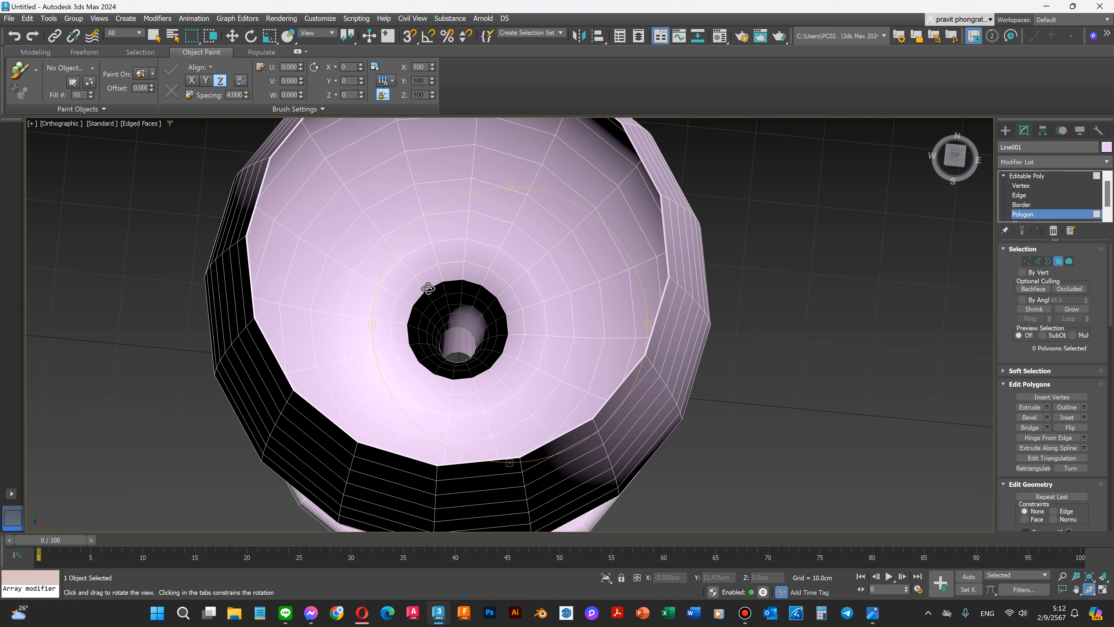
{"action": "scroll", "coordinate": [406, 295], "scroll_direction": "up", "scroll_amount": 3}
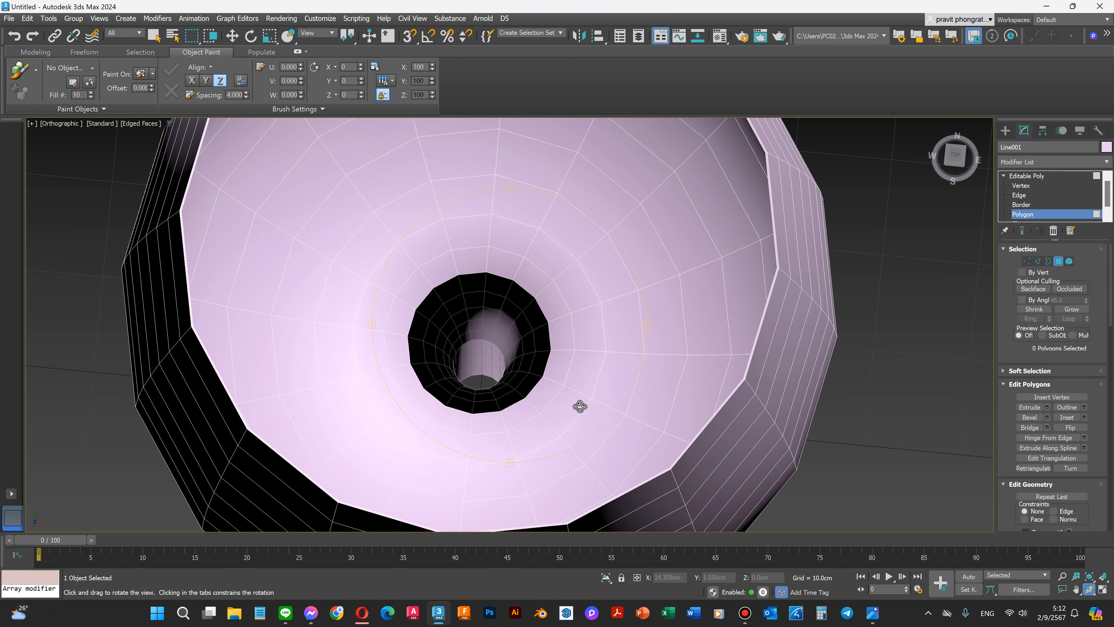
{"action": "left_click", "coordinate": [1015, 206]}
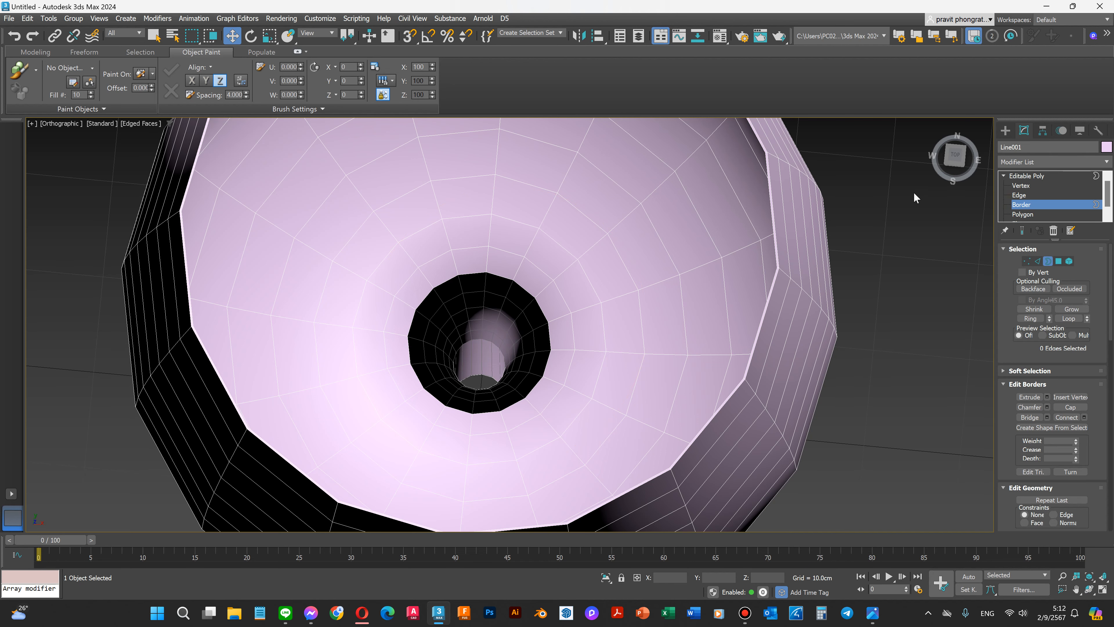
{"action": "scroll", "coordinate": [531, 386], "scroll_direction": "up", "scroll_amount": 5}
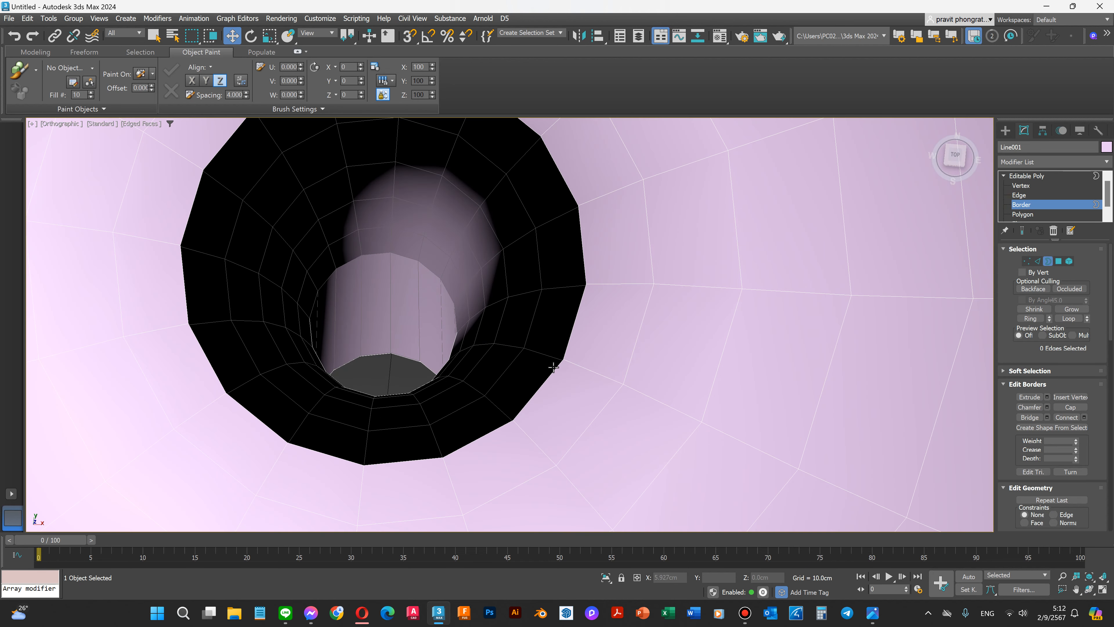
{"action": "left_click", "coordinate": [553, 370]}
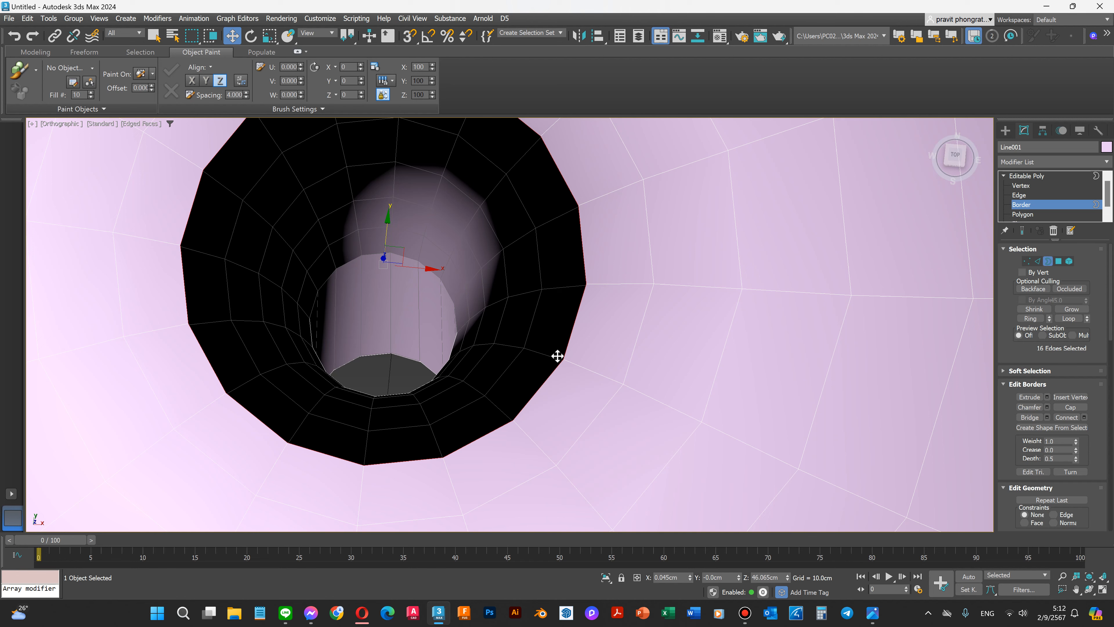
{"action": "left_click", "coordinate": [1070, 406]}
{"action": "scroll", "coordinate": [548, 357], "scroll_direction": "down", "scroll_amount": 8}
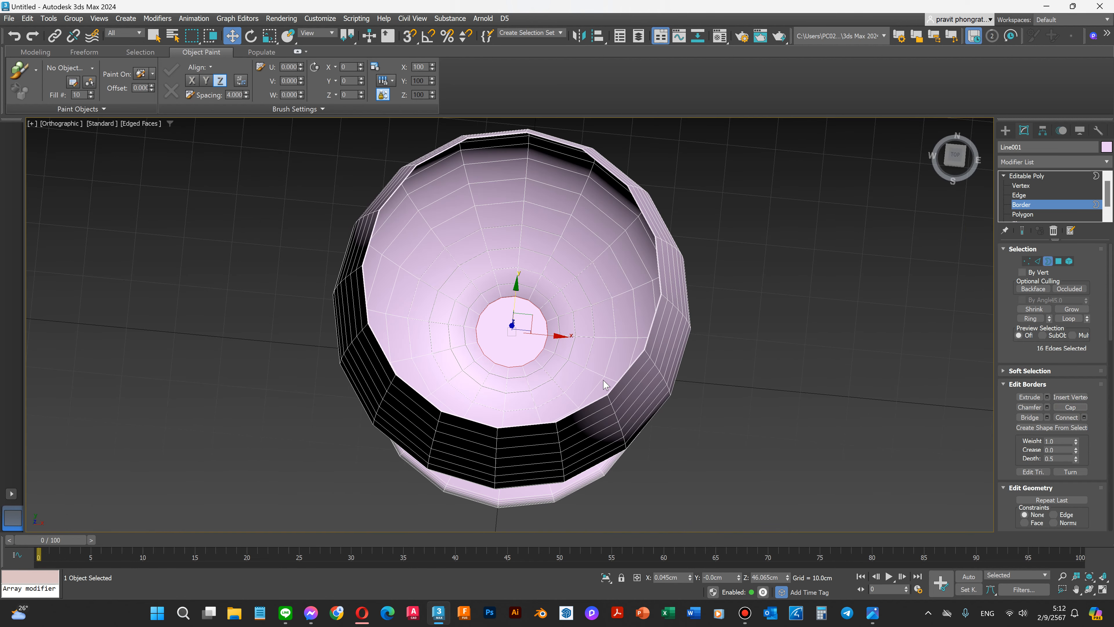
Step: Orbit to the underside of the glass, select the foot's outer open border and cap it
{"action": "left_click", "coordinate": [1091, 592]}
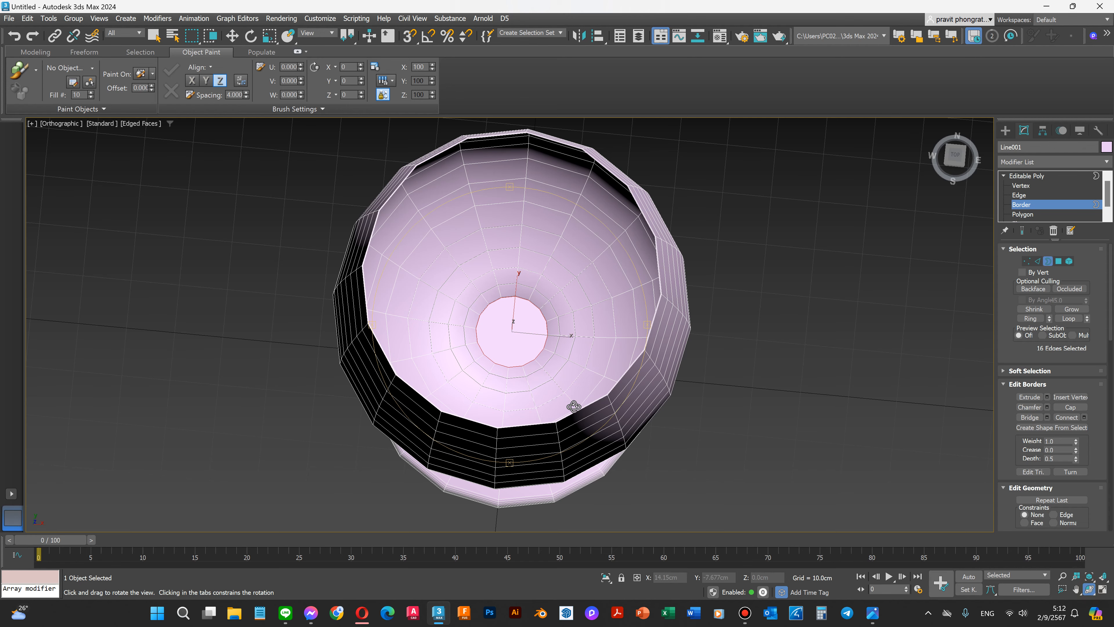
{"action": "left_click_drag", "start_coordinate": [423, 318], "coordinate": [534, 474]}
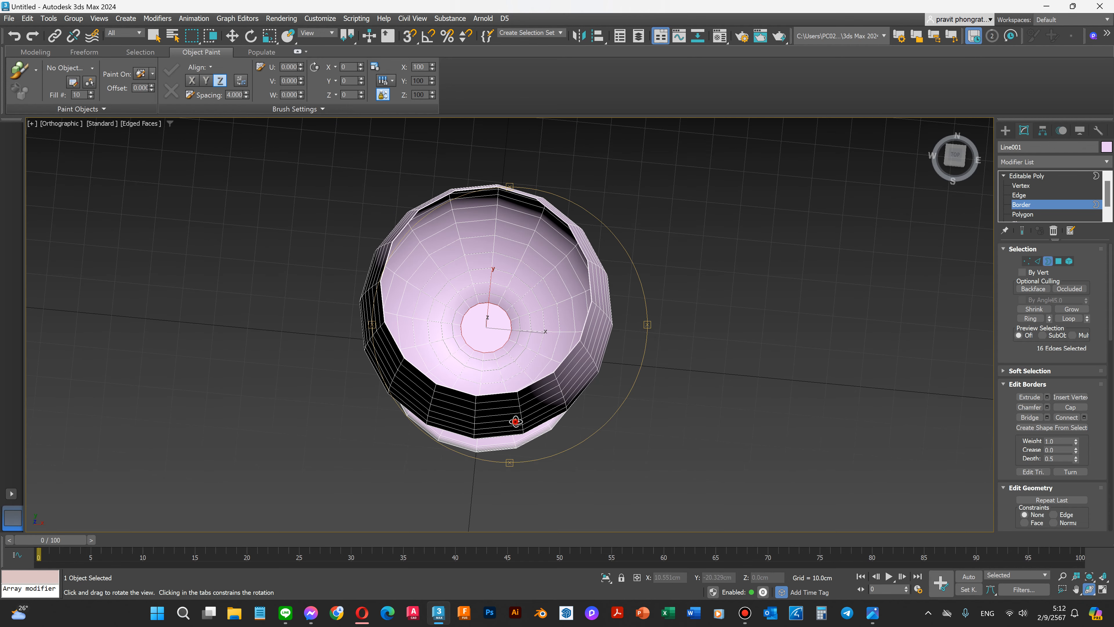
{"action": "left_click_drag", "start_coordinate": [516, 421], "coordinate": [578, 352]}
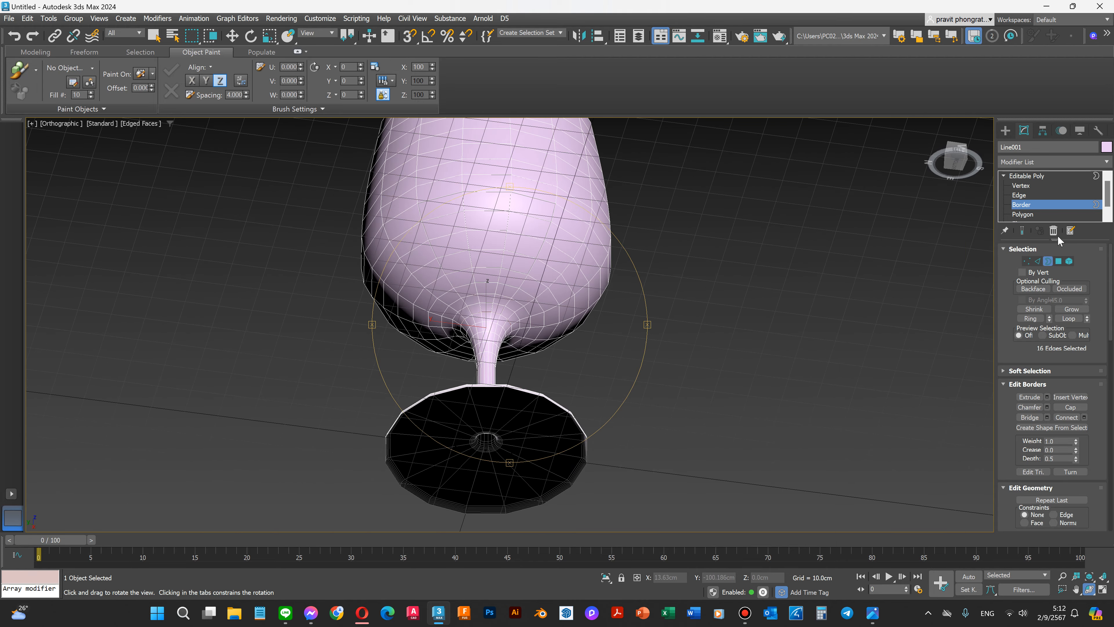
{"action": "key", "text": "w"}
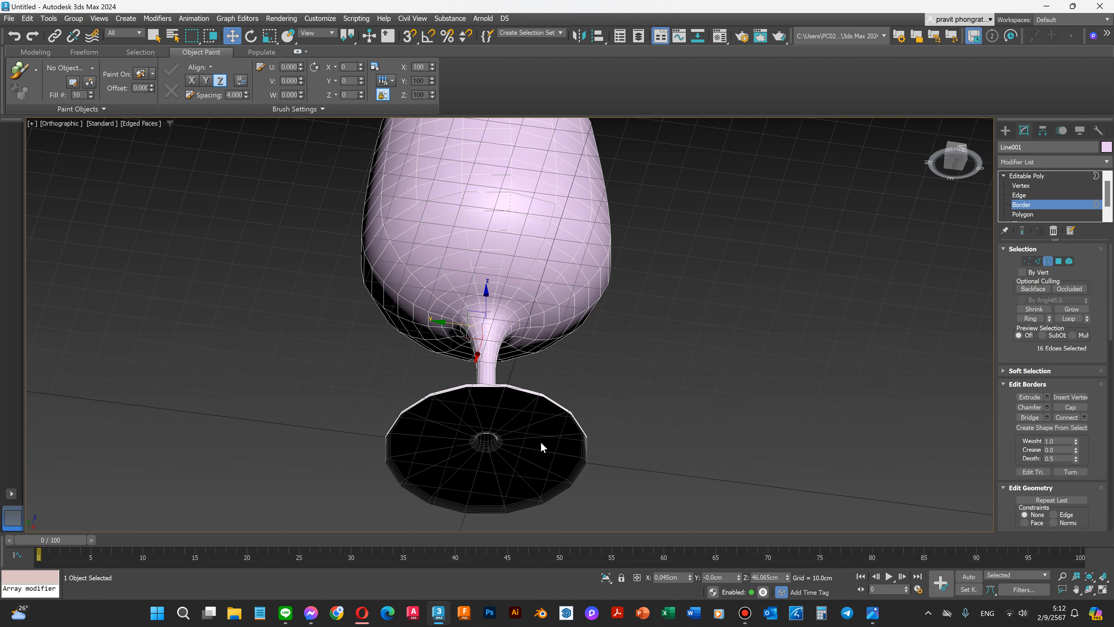
{"action": "scroll", "coordinate": [594, 453], "scroll_direction": "up", "scroll_amount": 5}
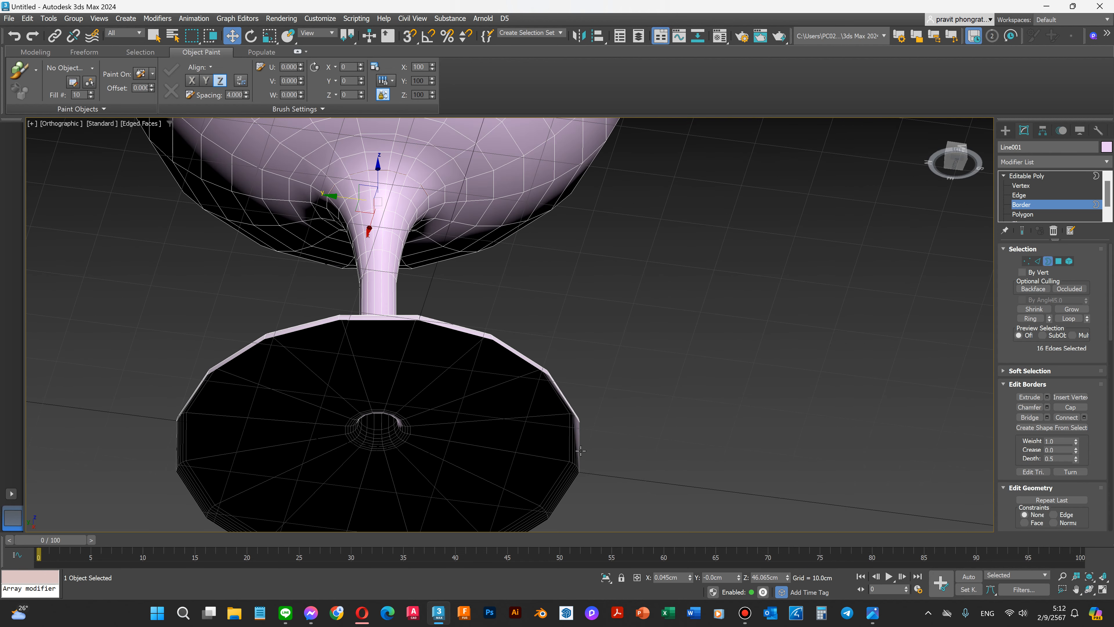
{"action": "left_click", "coordinate": [579, 451]}
{"action": "scroll", "coordinate": [548, 462], "scroll_direction": "up", "scroll_amount": 4}
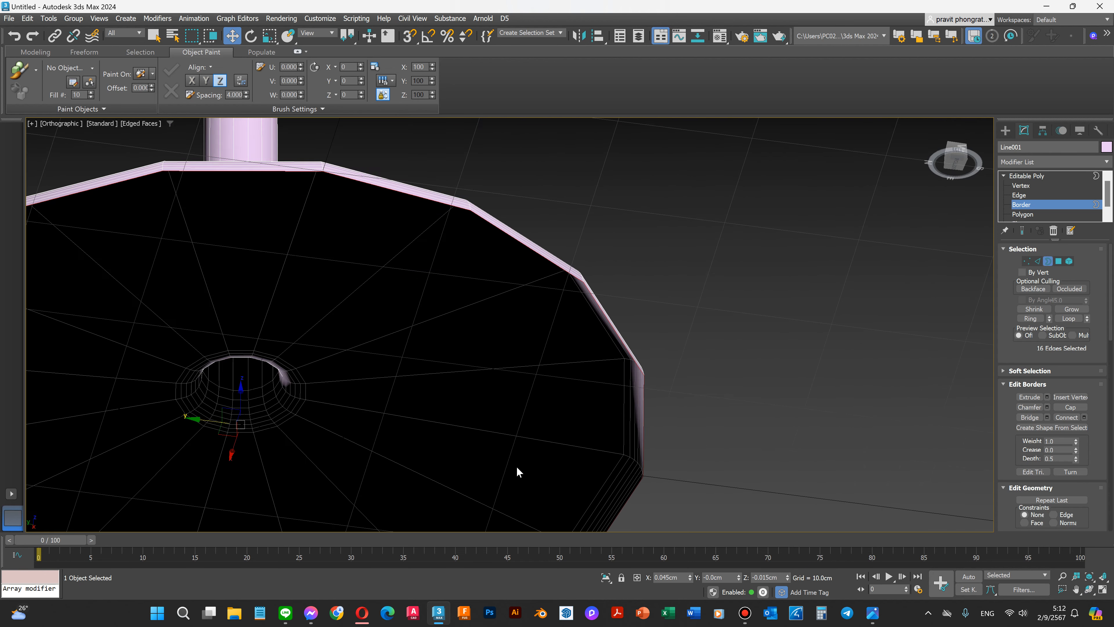
{"action": "left_click", "coordinate": [1068, 407]}
{"action": "scroll", "coordinate": [623, 368], "scroll_direction": "down", "scroll_amount": 4}
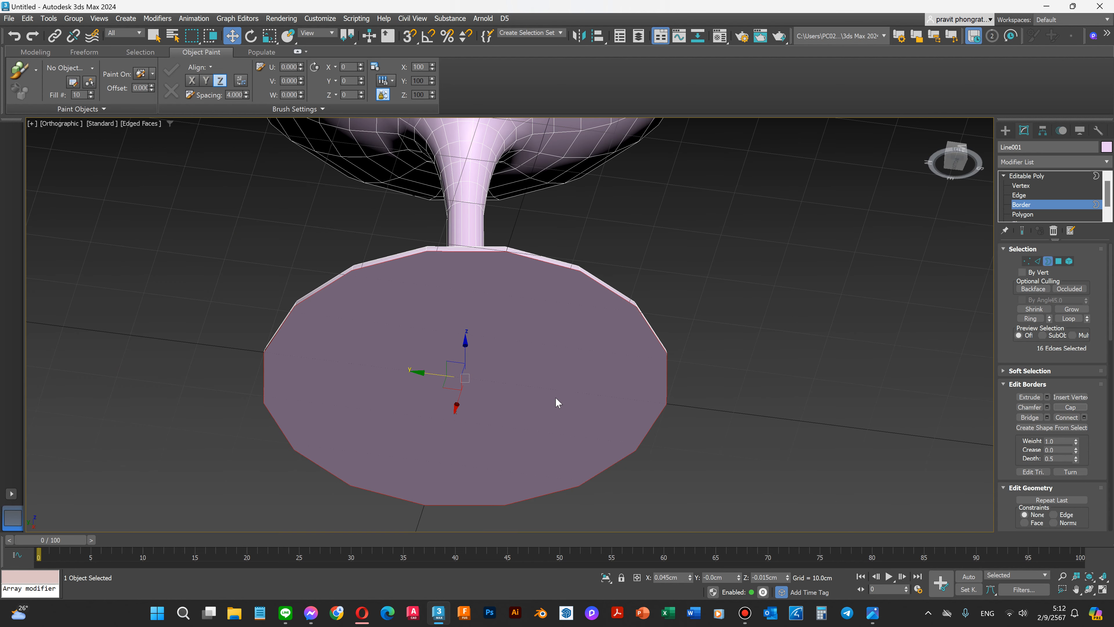
Step: Select the foot's bottom cap at Polygon level and inset it by 0.2 cm
{"action": "scroll", "coordinate": [463, 435], "scroll_direction": "up", "scroll_amount": 4}
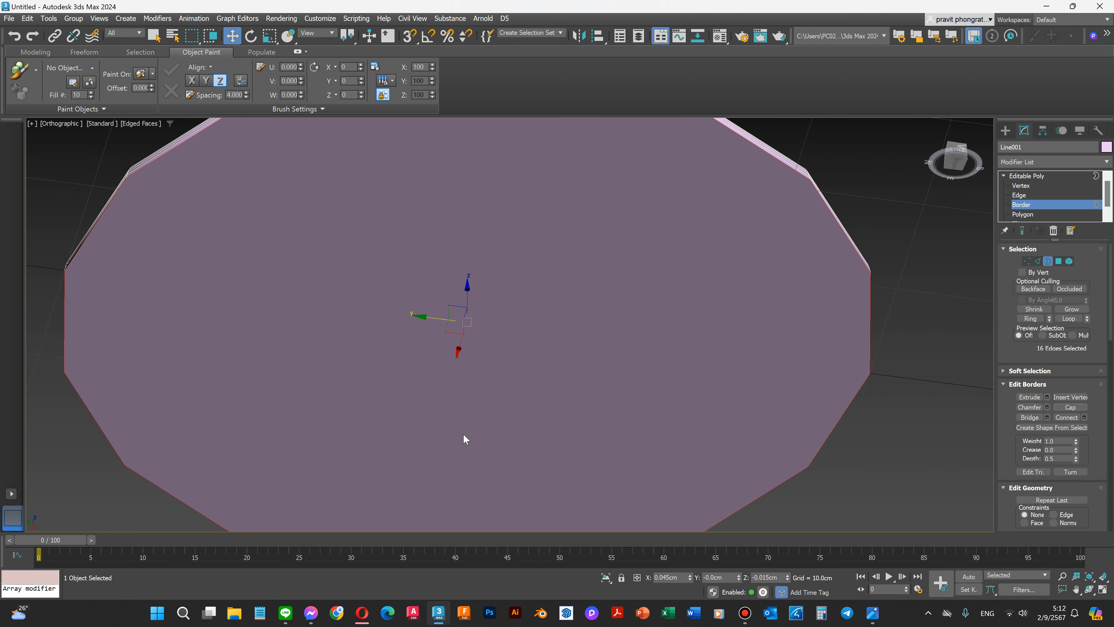
{"action": "scroll", "coordinate": [489, 388], "scroll_direction": "down", "scroll_amount": 2}
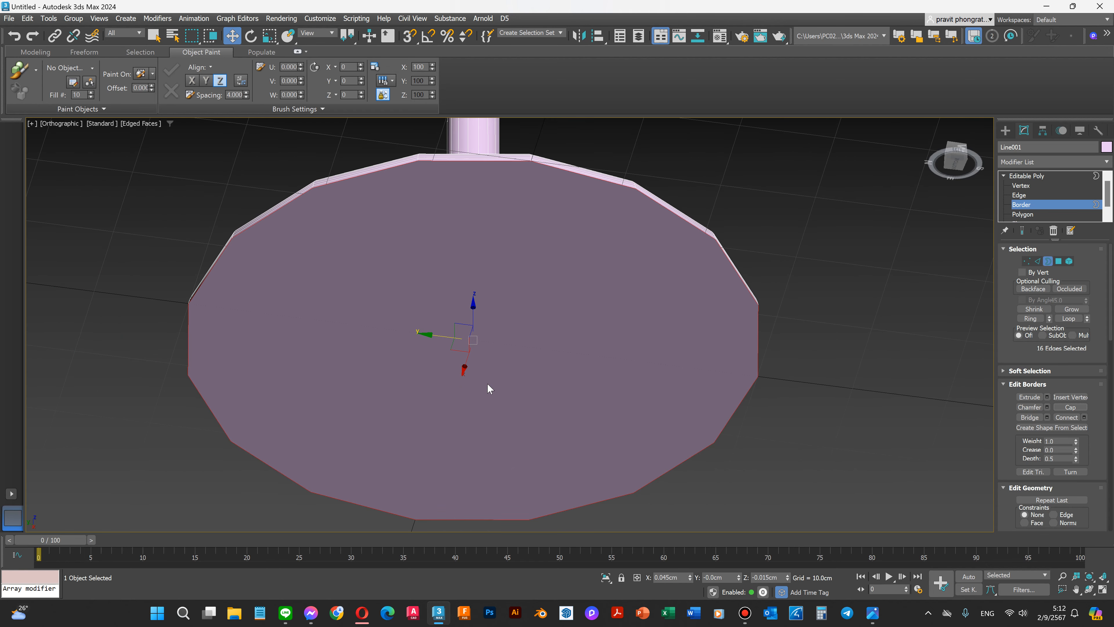
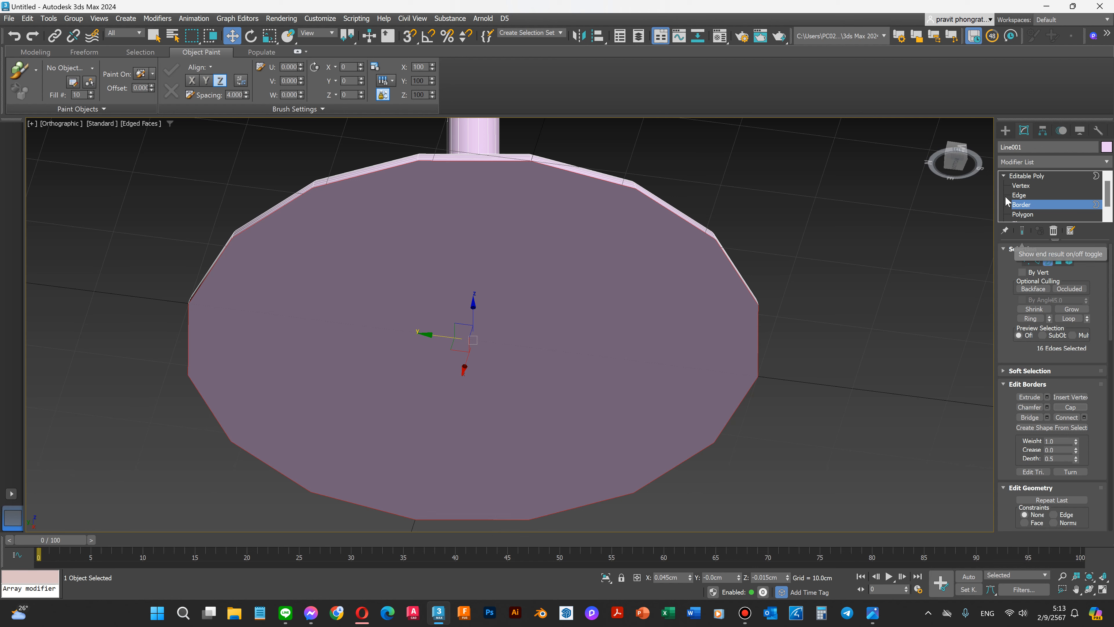
{"action": "left_click", "coordinate": [1022, 215]}
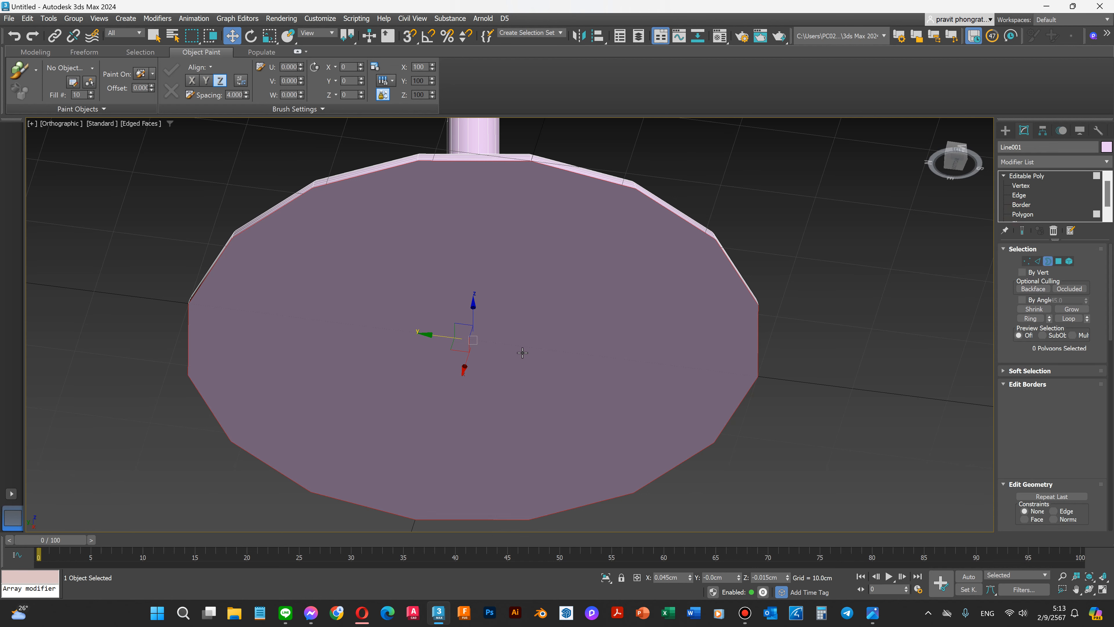
{"action": "left_click", "coordinate": [522, 351]}
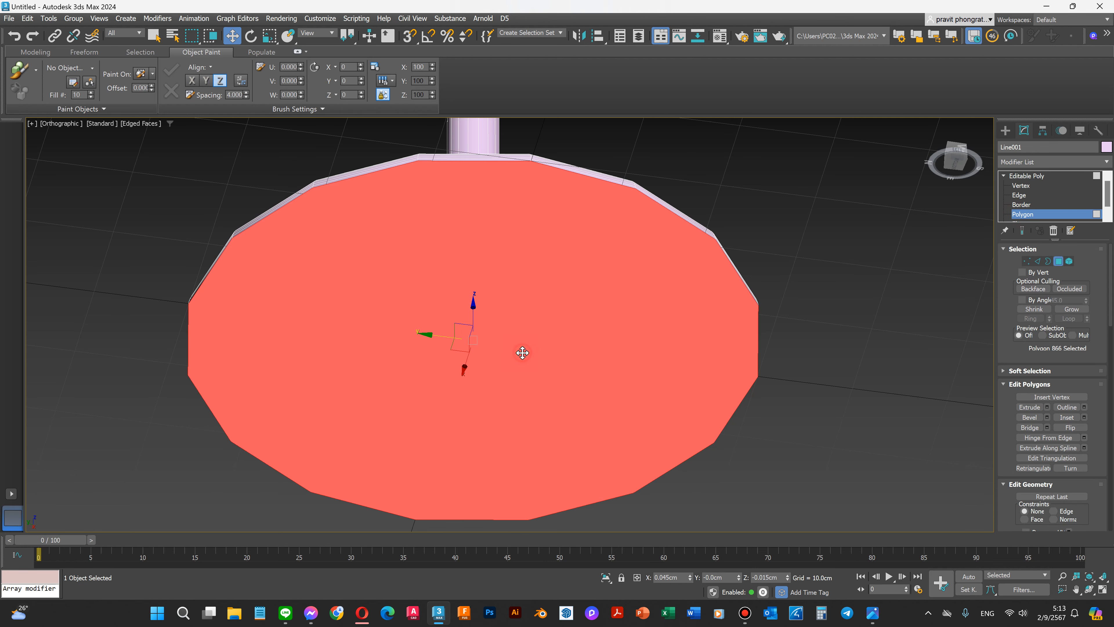
{"action": "left_click", "coordinate": [1084, 418]}
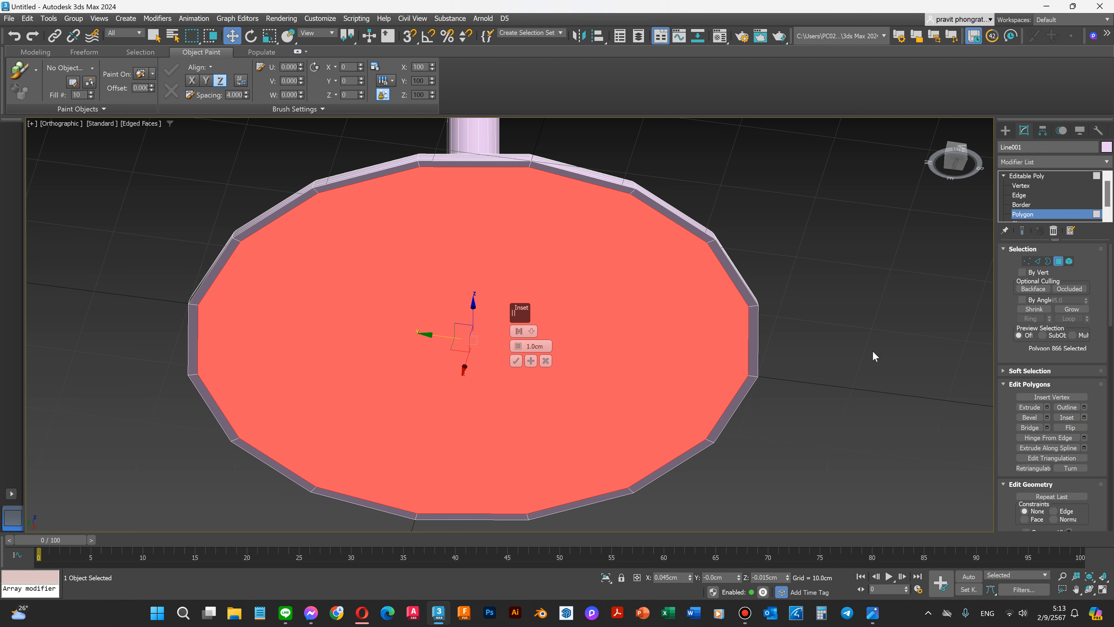
{"action": "scroll", "coordinate": [749, 316], "scroll_direction": "up", "scroll_amount": 4}
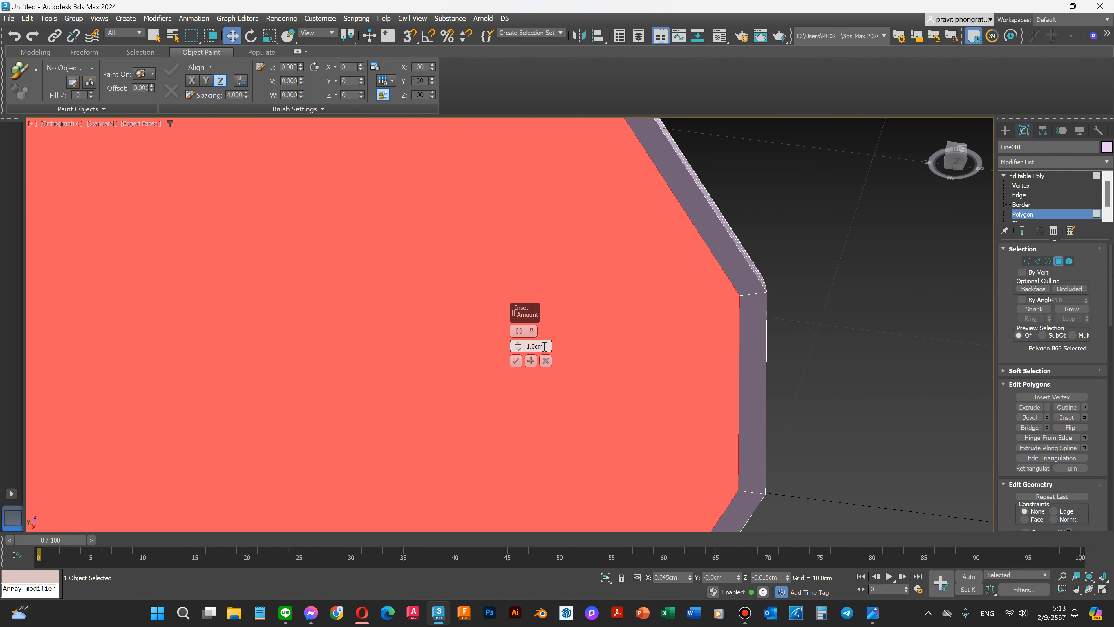
{"action": "left_click_drag", "start_coordinate": [544, 346], "coordinate": [530, 346]}
{"action": "type", "text": ".2"}
{"action": "key", "text": "Return"}
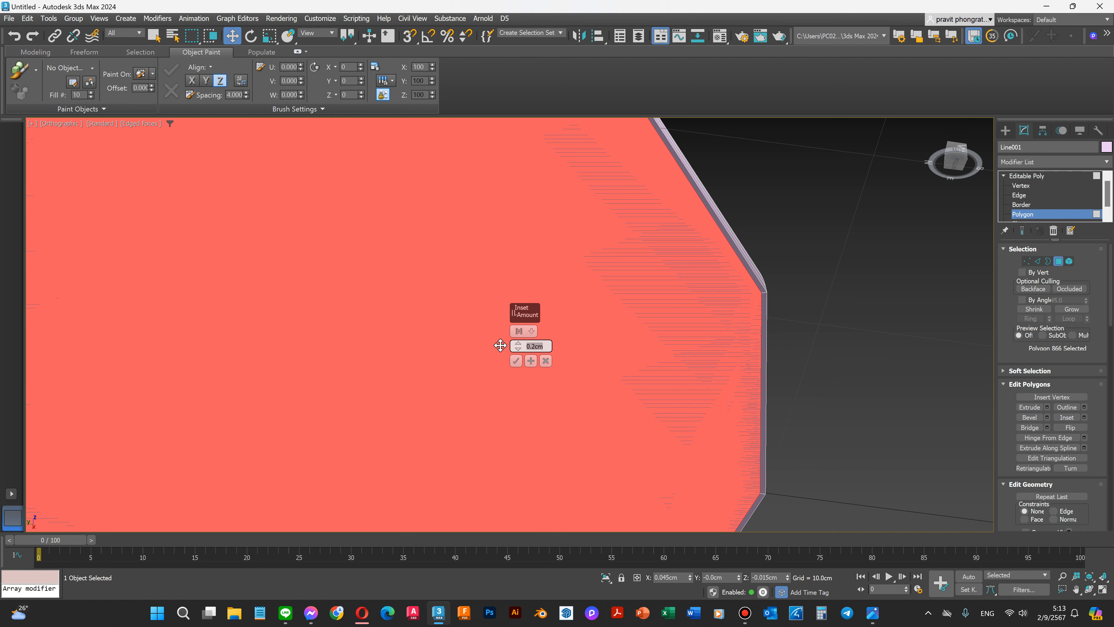
{"action": "left_click", "coordinate": [515, 363]}
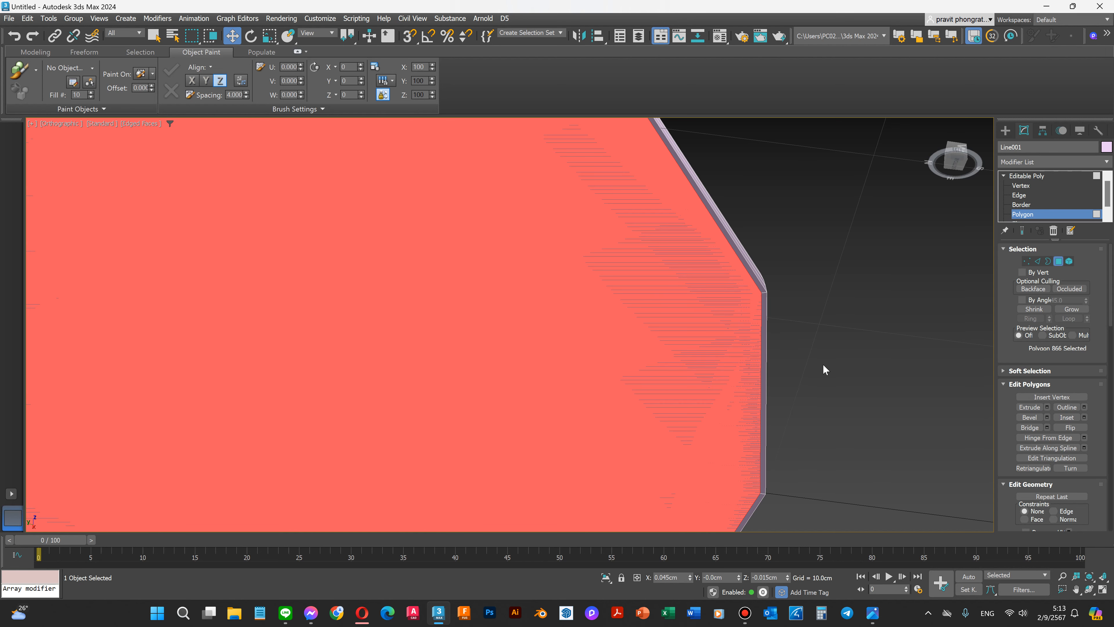
{"action": "left_click", "coordinate": [801, 365]}
{"action": "scroll", "coordinate": [777, 357], "scroll_direction": "up", "scroll_amount": 2}
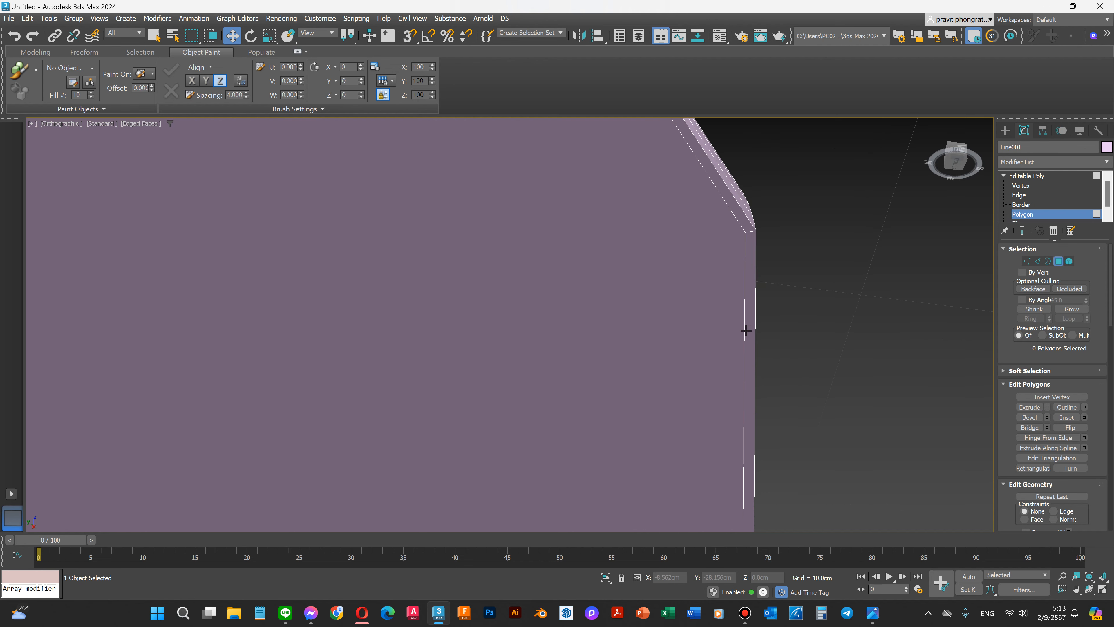
{"action": "scroll", "coordinate": [798, 332], "scroll_direction": "down", "scroll_amount": 5}
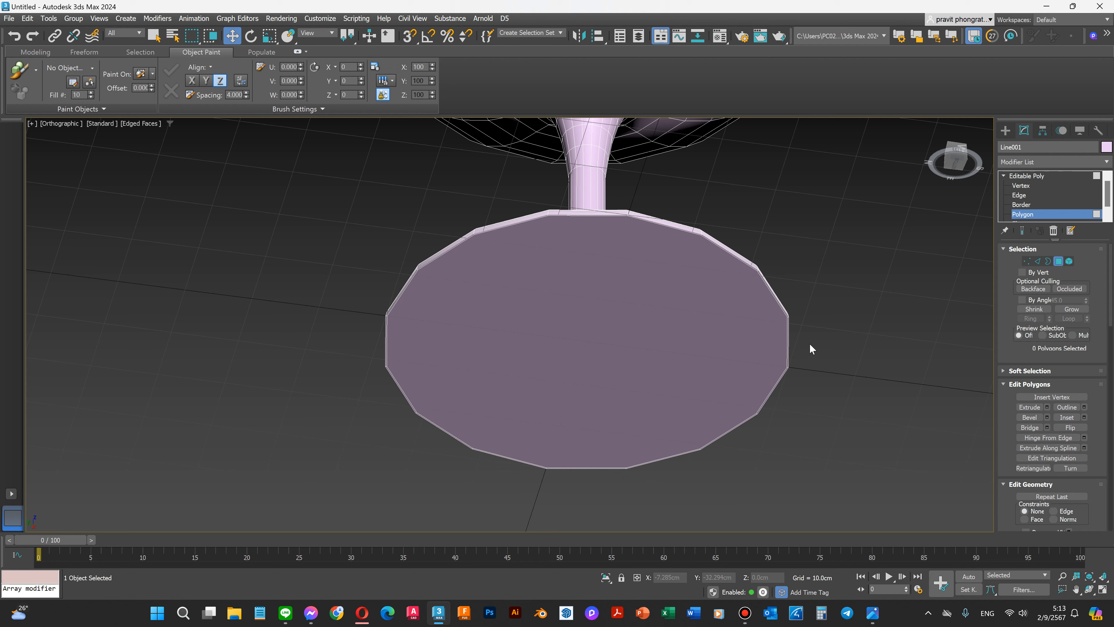
Step: Orbit to look into the bowl, select the cap polygon at its inner bottom and inset it by 0.2 cm
{"action": "left_click", "coordinate": [1089, 589]}
{"action": "left_click_drag", "start_coordinate": [616, 345], "coordinate": [621, 279]}
{"action": "scroll", "coordinate": [621, 263], "scroll_direction": "up", "scroll_amount": 10}
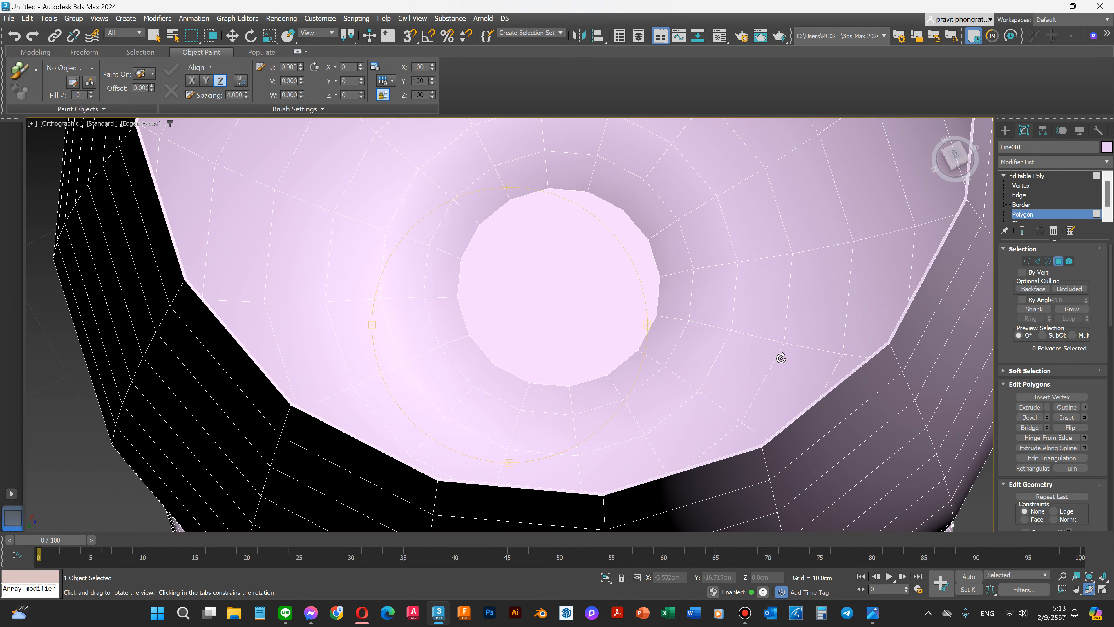
{"action": "key", "text": "w"}
{"action": "left_click", "coordinate": [597, 286]}
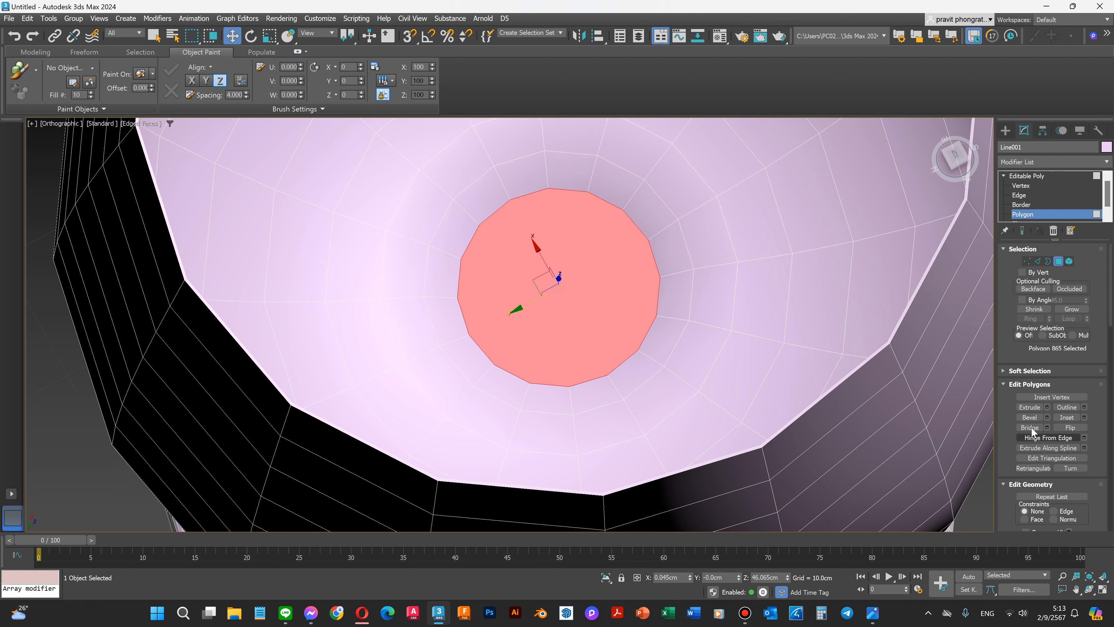
{"action": "left_click", "coordinate": [1083, 416]}
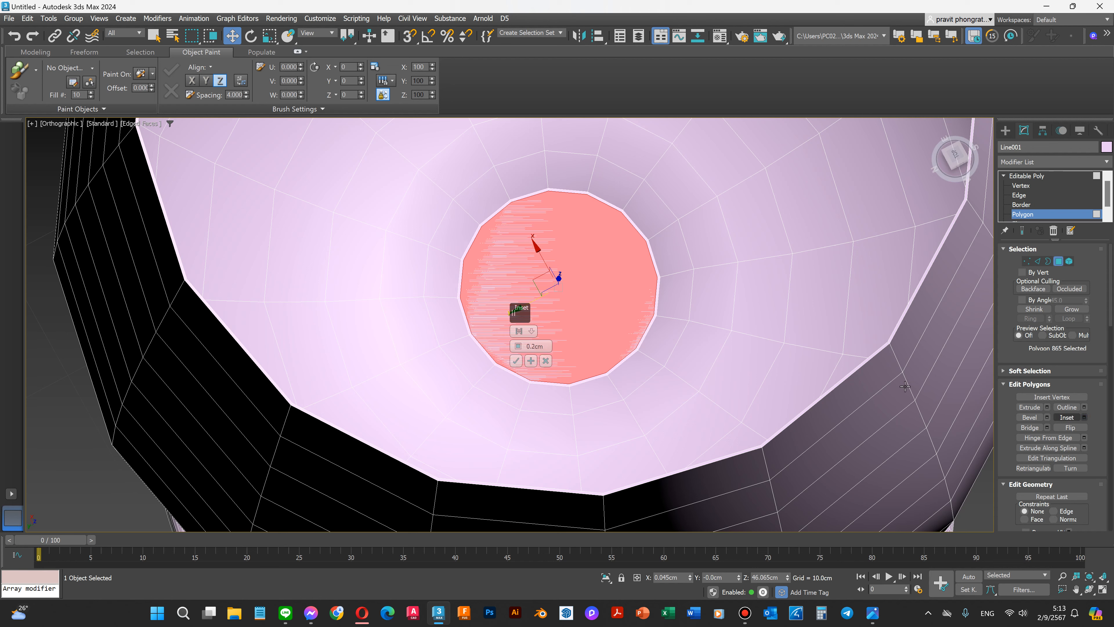
{"action": "left_click", "coordinate": [516, 361]}
{"action": "left_click", "coordinate": [54, 388]}
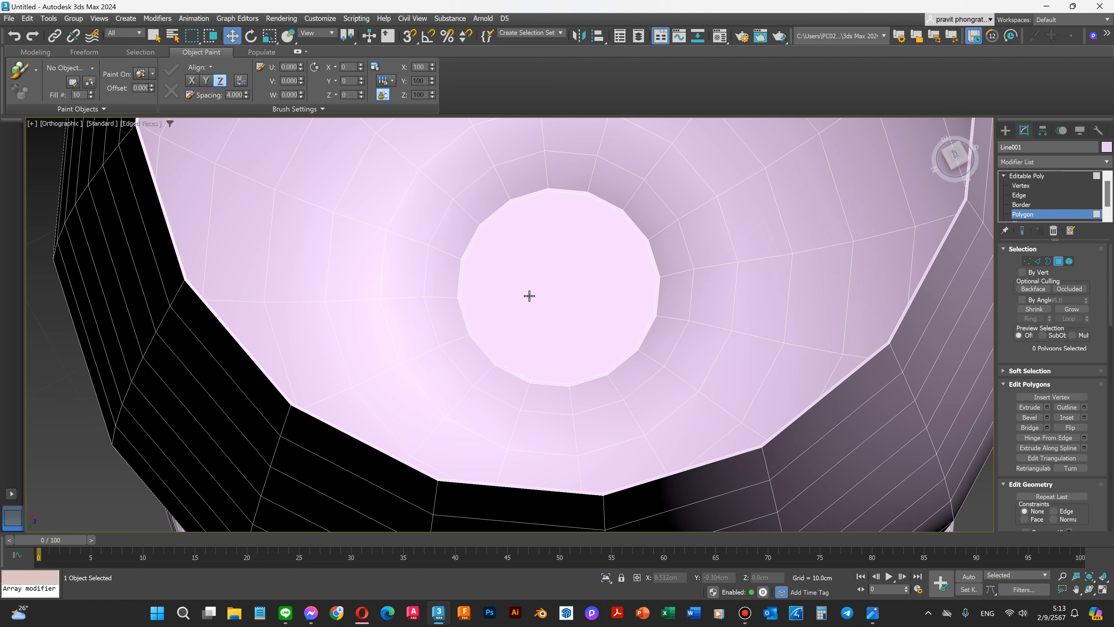
{"action": "scroll", "coordinate": [503, 348], "scroll_direction": "up", "scroll_amount": 3}
{"action": "scroll", "coordinate": [502, 347], "scroll_direction": "down", "scroll_amount": 6}
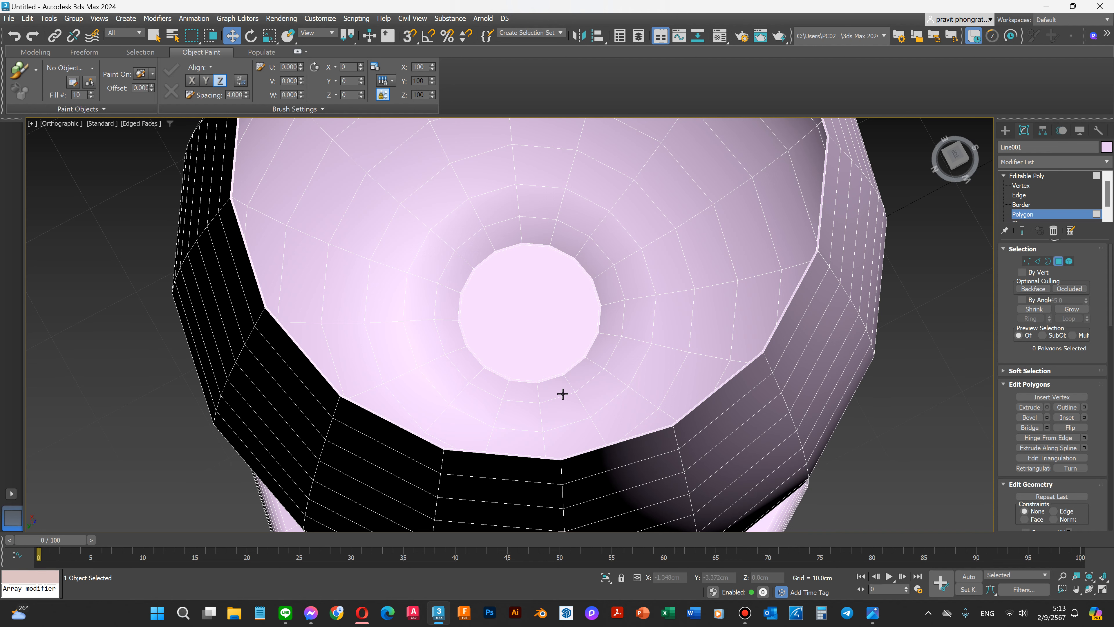
Step: In the front view at Edge level, select all vertical edges in the topmost row below the glass rim
{"action": "scroll", "coordinate": [572, 302], "scroll_direction": "down", "scroll_amount": 5}
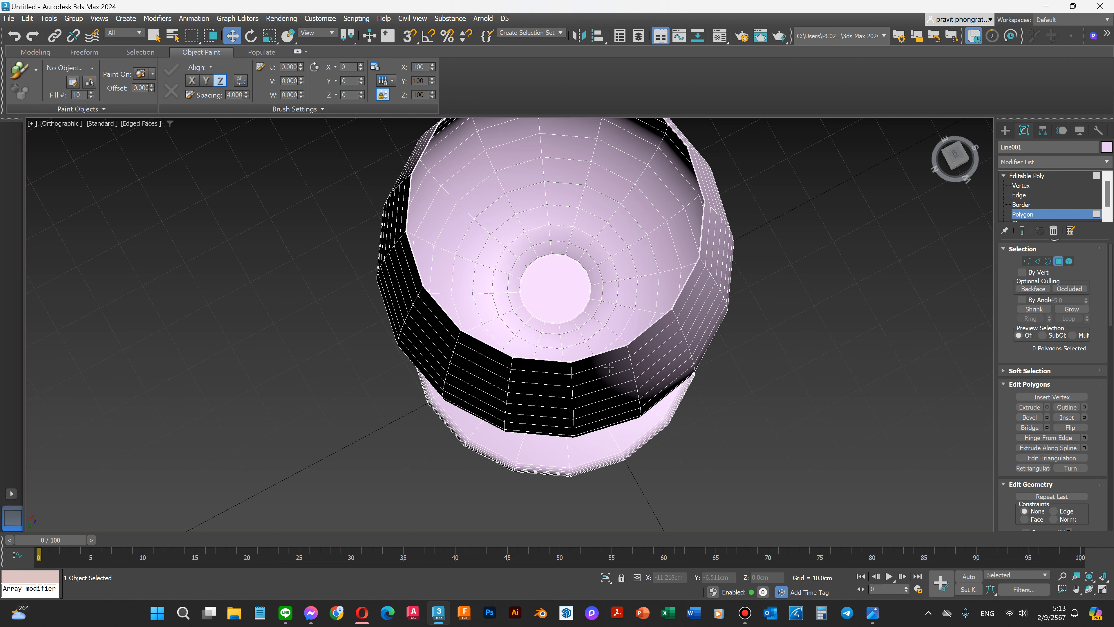
{"action": "scroll", "coordinate": [618, 353], "scroll_direction": "up", "scroll_amount": 2}
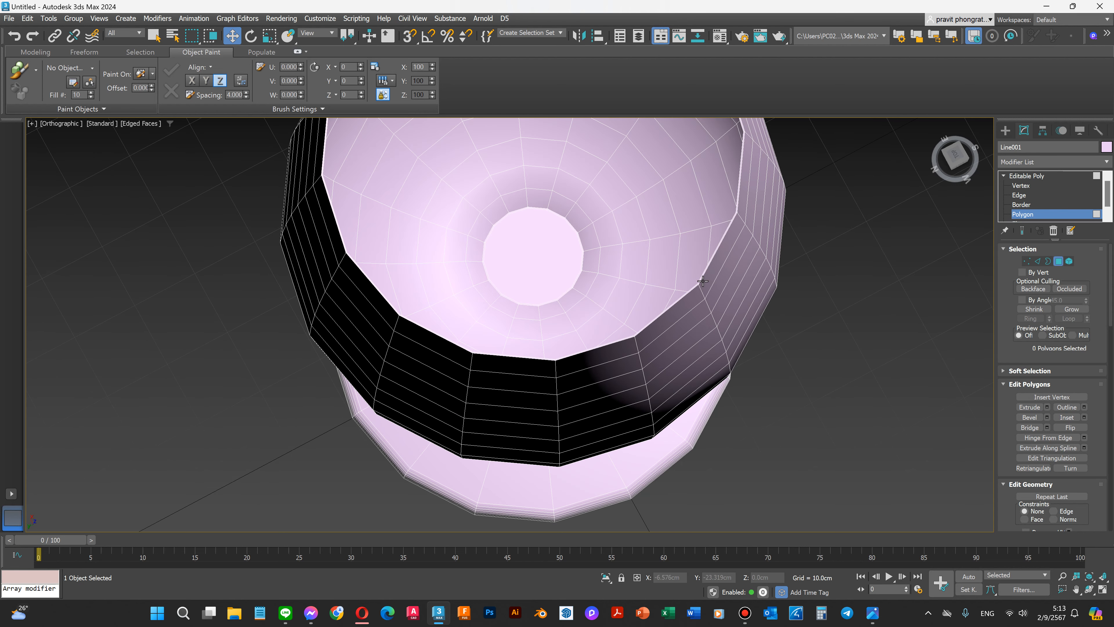
{"action": "scroll", "coordinate": [667, 294], "scroll_direction": "up", "scroll_amount": 2}
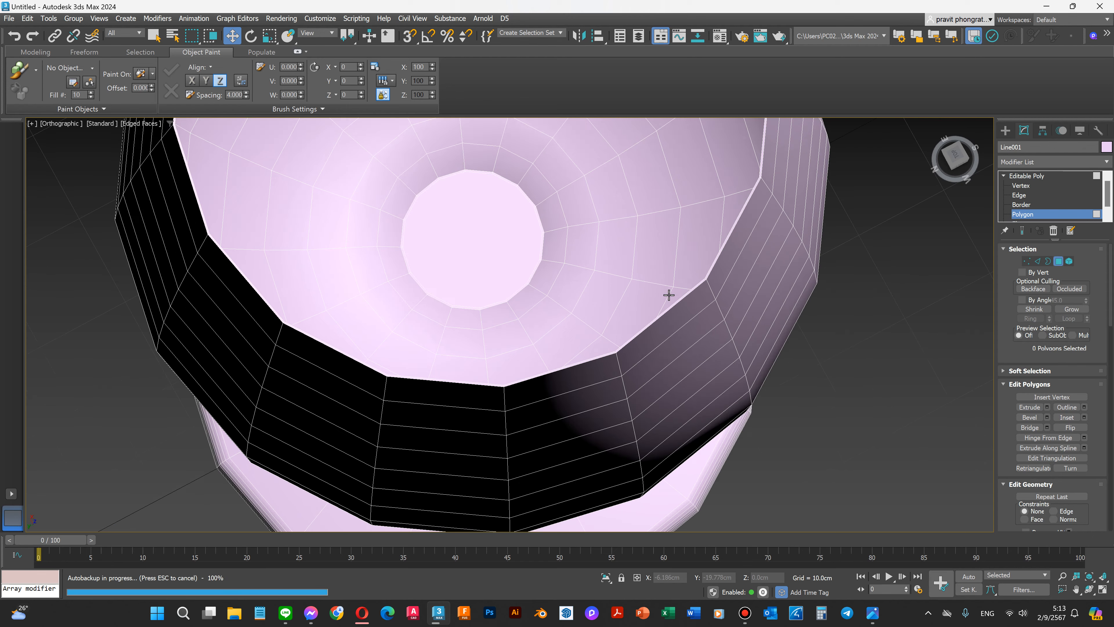
{"action": "scroll", "coordinate": [663, 316], "scroll_direction": "up", "scroll_amount": 2}
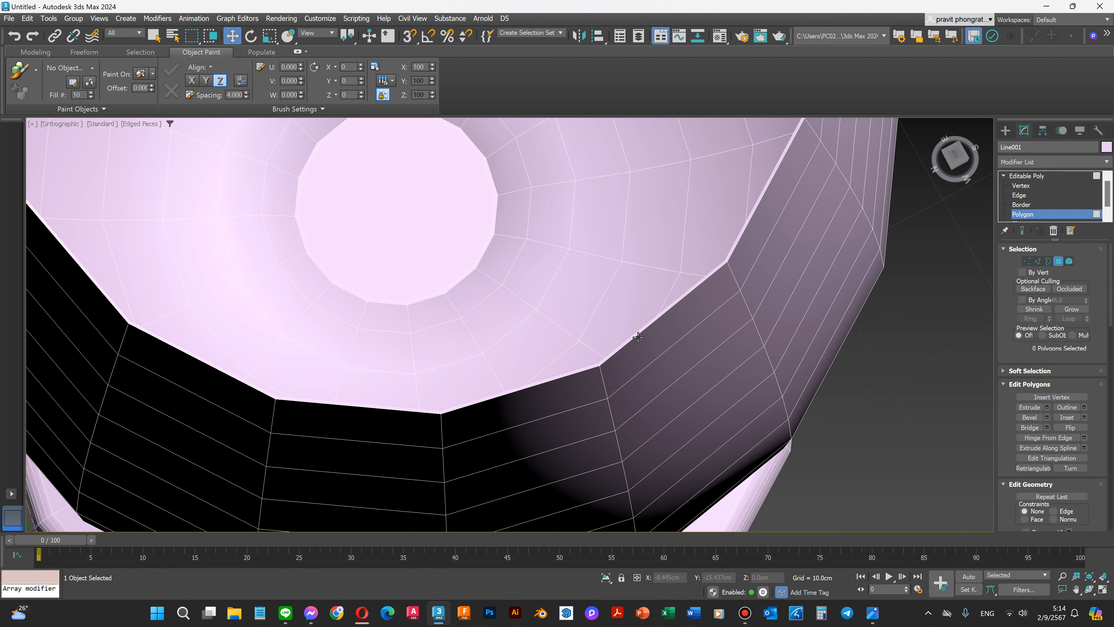
{"action": "key", "text": "f"}
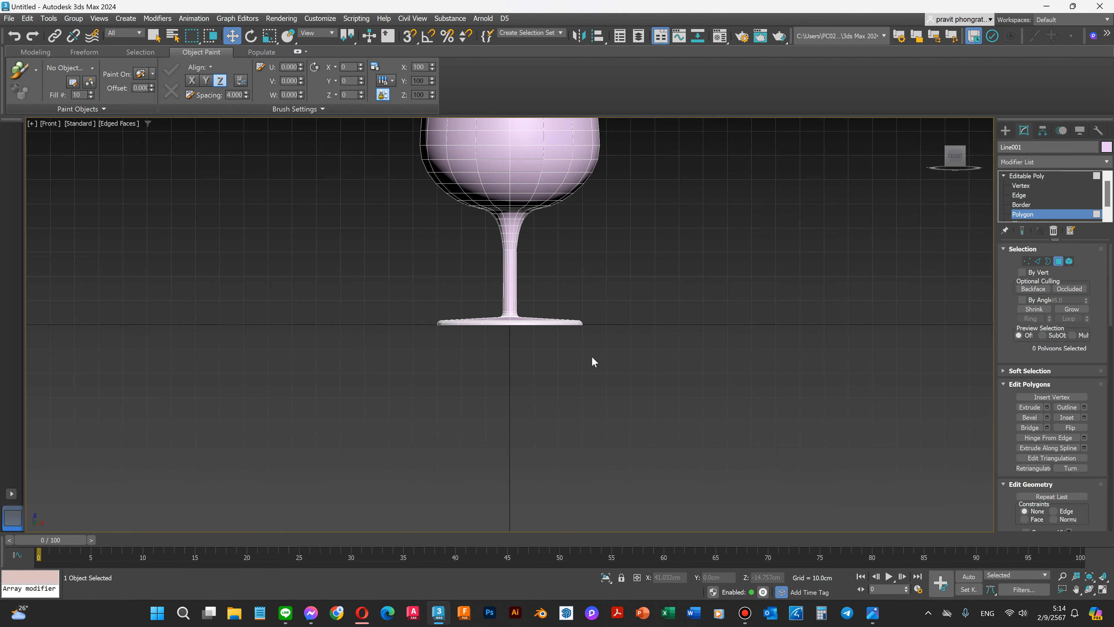
{"action": "scroll", "coordinate": [539, 420], "scroll_direction": "down", "scroll_amount": 5}
{"action": "scroll", "coordinate": [522, 227], "scroll_direction": "up", "scroll_amount": 6}
{"action": "scroll", "coordinate": [522, 228], "scroll_direction": "up", "scroll_amount": 4}
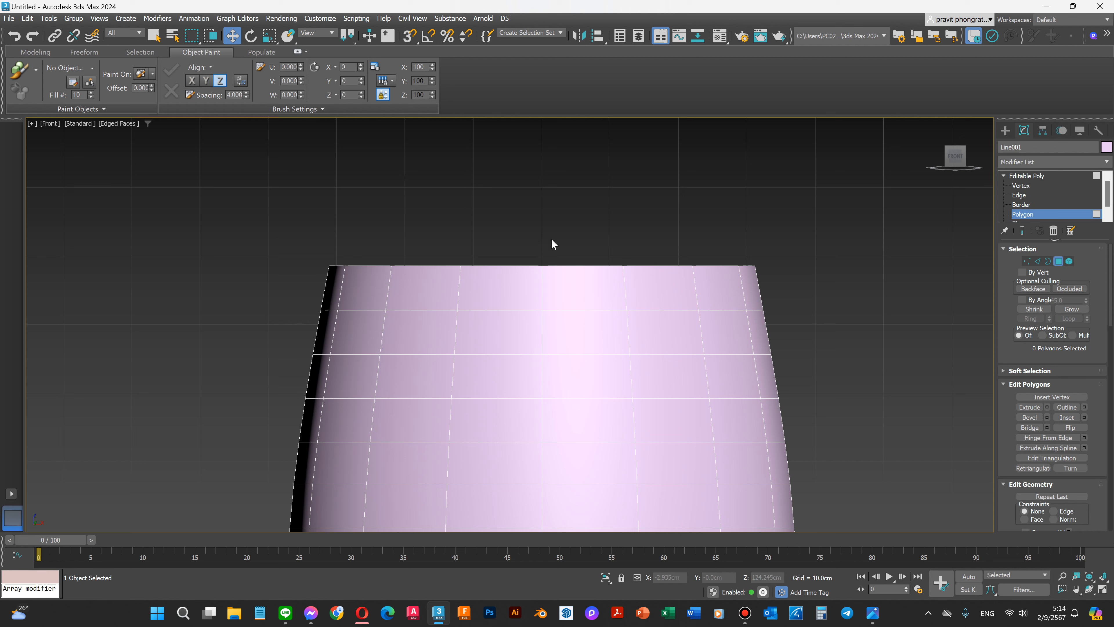
{"action": "left_click", "coordinate": [1019, 196]}
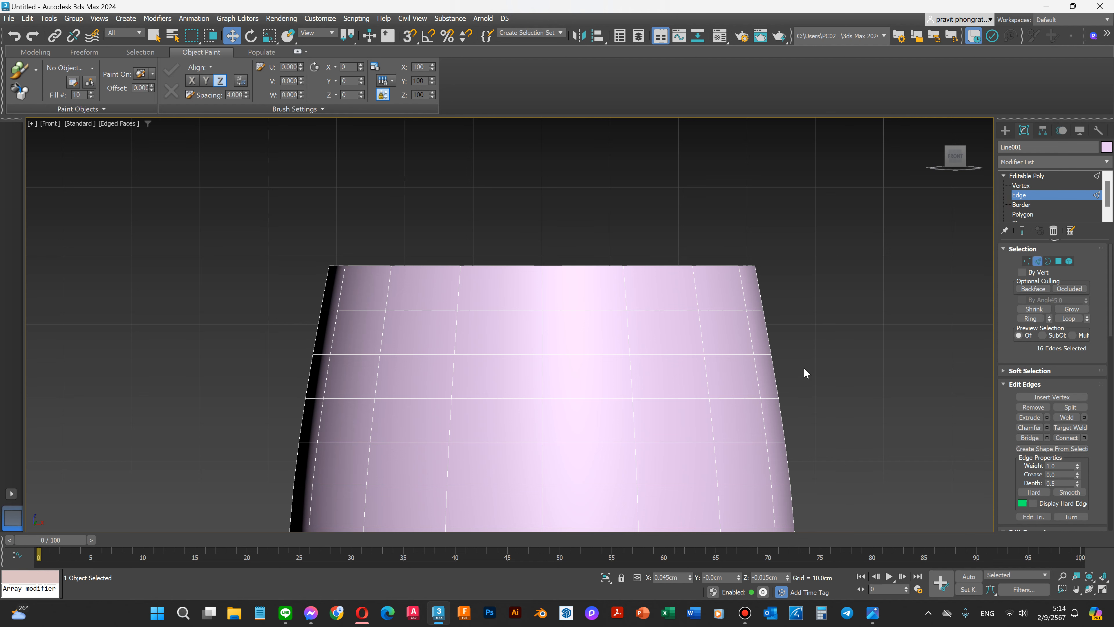
{"action": "left_click_drag", "start_coordinate": [289, 288], "coordinate": [287, 286], "text": "ctrl"}
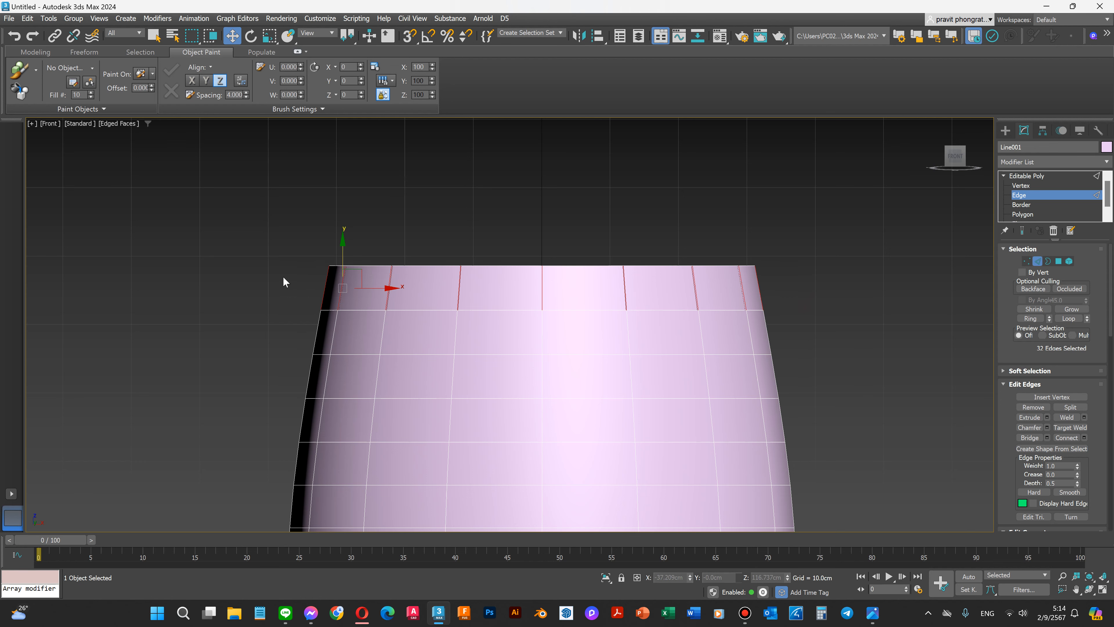
{"action": "scroll", "coordinate": [601, 309], "scroll_direction": "up", "scroll_amount": 2}
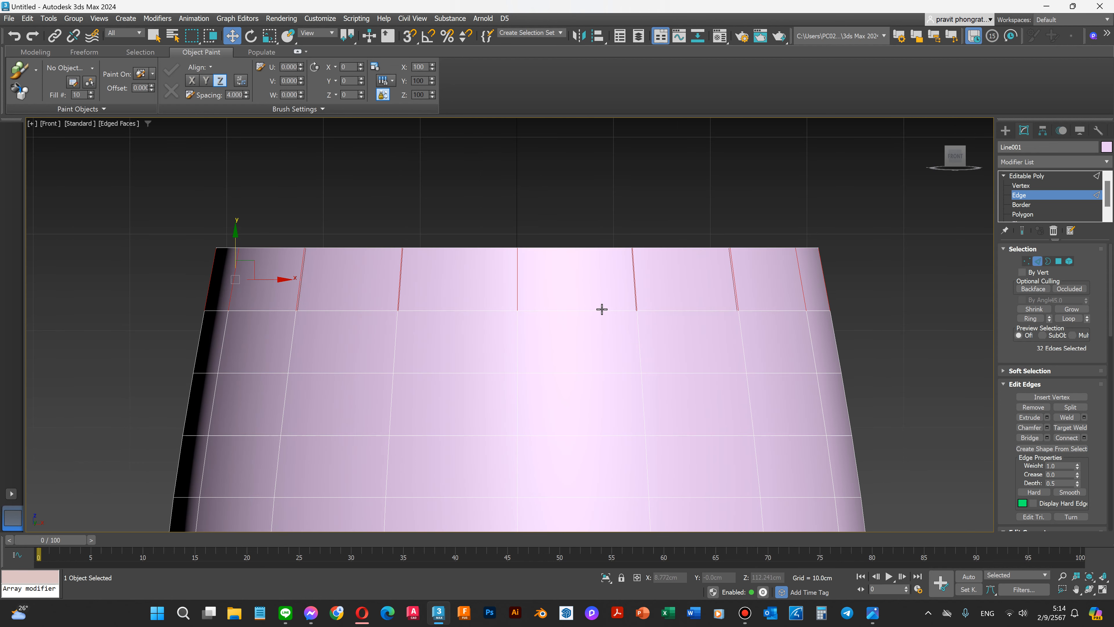
Step: Connect the selected rim edges with 1 segment, pinch 0 and slide 89
{"action": "left_click", "coordinate": [1084, 437]}
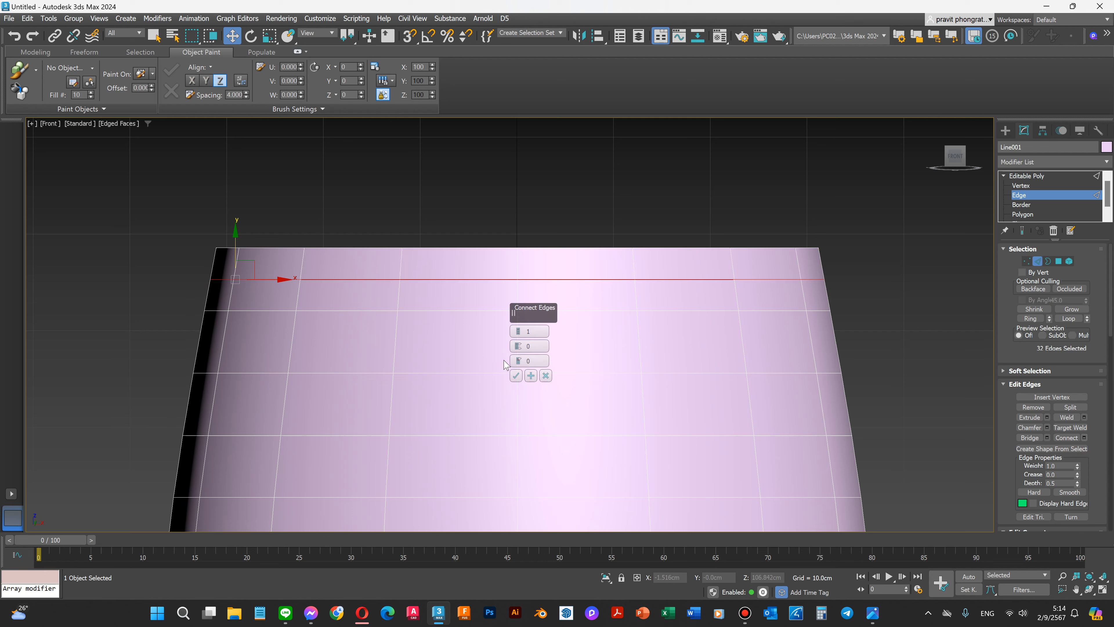
{"action": "left_click_drag", "start_coordinate": [517, 362], "coordinate": [516, 349]}
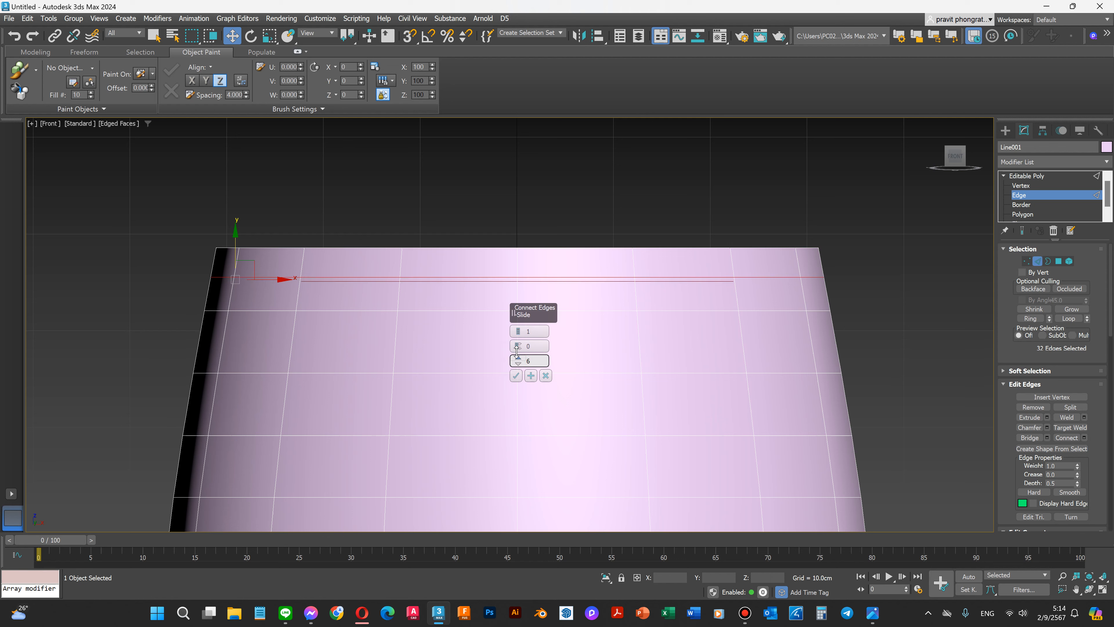
{"action": "right_click", "coordinate": [517, 362]}
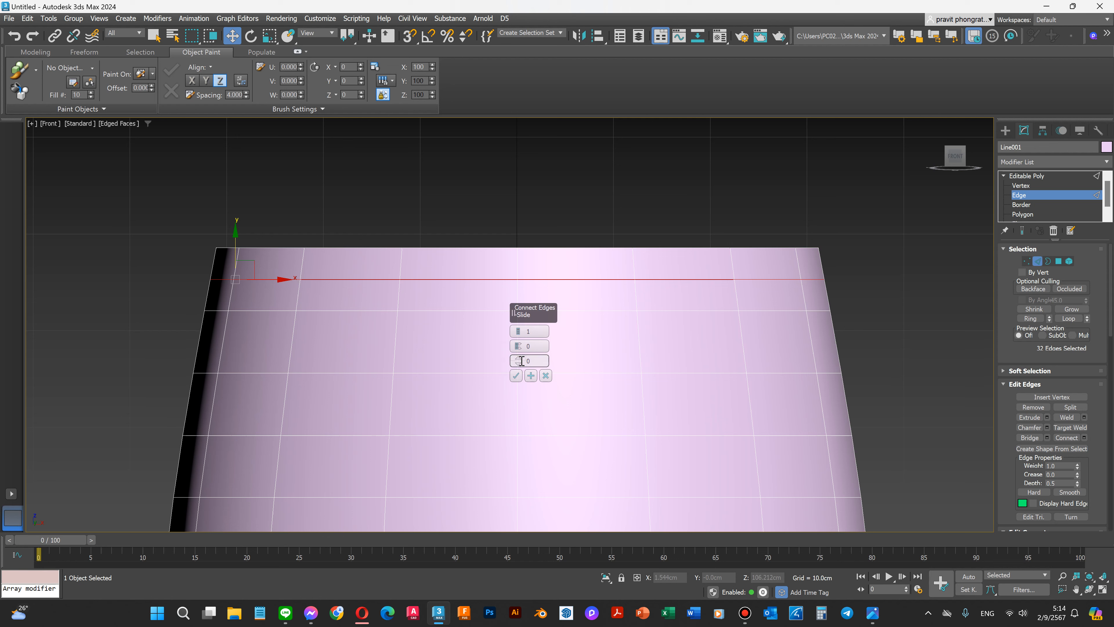
{"action": "left_click_drag", "start_coordinate": [516, 345], "coordinate": [515, 316]}
{"action": "double_click", "coordinate": [537, 346]}
{"action": "left_click_drag", "start_coordinate": [519, 360], "coordinate": [518, 258]}
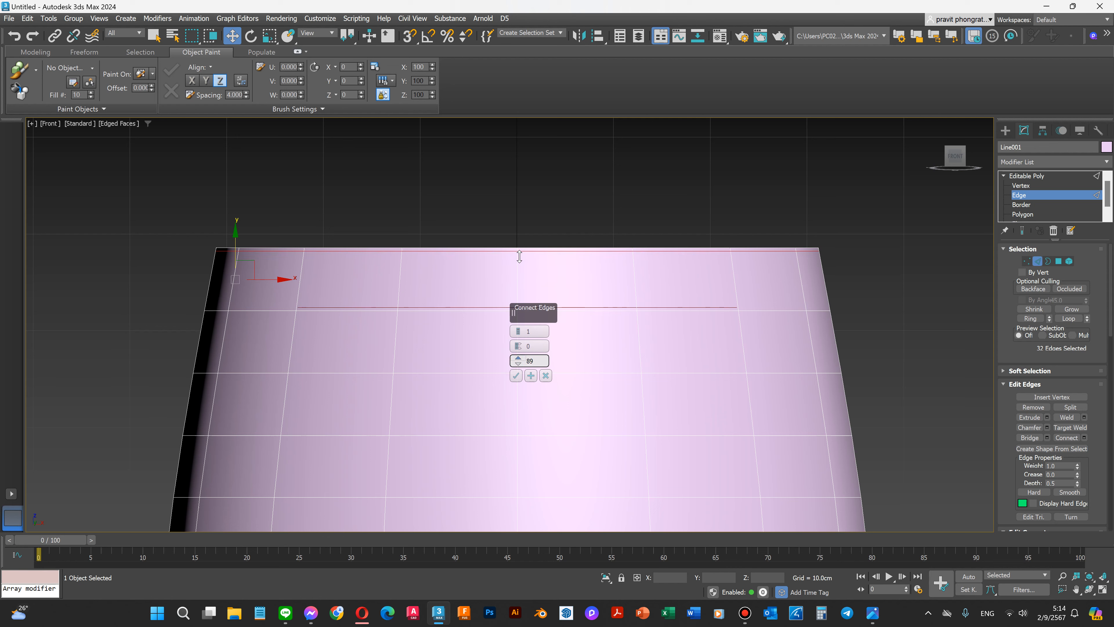
{"action": "left_click", "coordinate": [516, 375]}
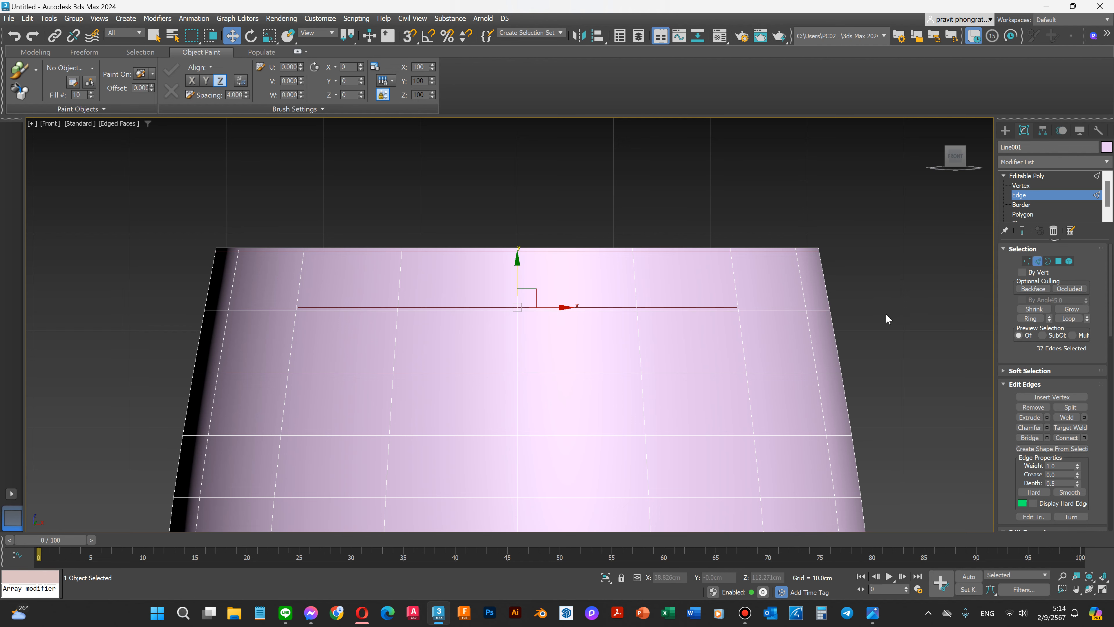
Step: Orbit to examine the new edge loops at the rim up close and return to the Editable Poly object level
{"action": "scroll", "coordinate": [886, 314], "scroll_direction": "down", "scroll_amount": 1}
{"action": "left_click", "coordinate": [1089, 589]}
{"action": "scroll", "coordinate": [394, 334], "scroll_direction": "down", "scroll_amount": 2}
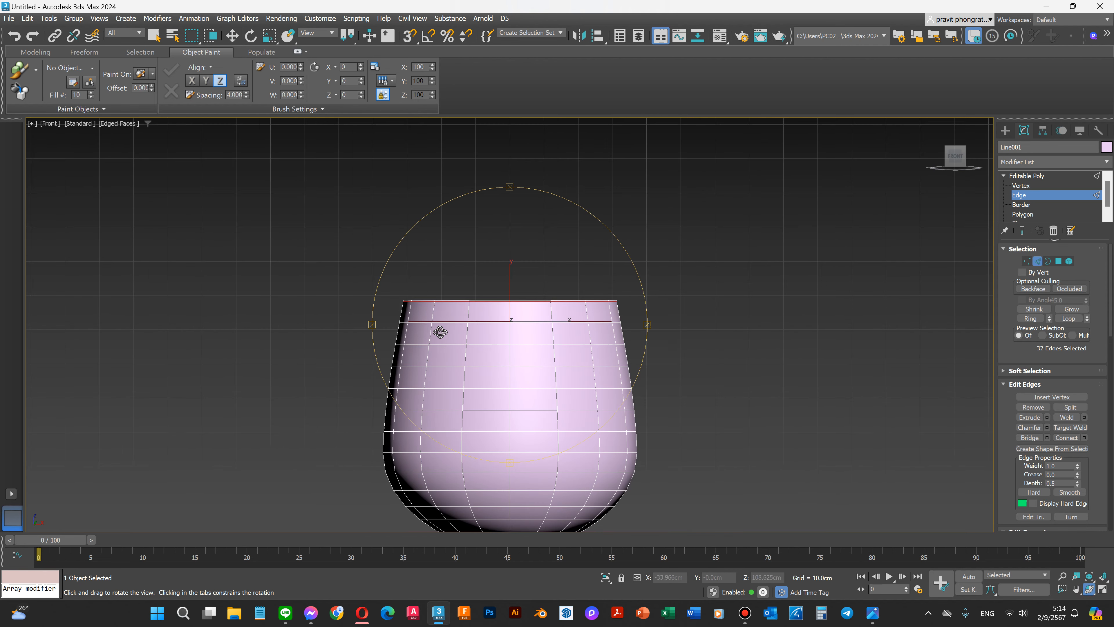
{"action": "left_click_drag", "start_coordinate": [439, 332], "coordinate": [469, 344]}
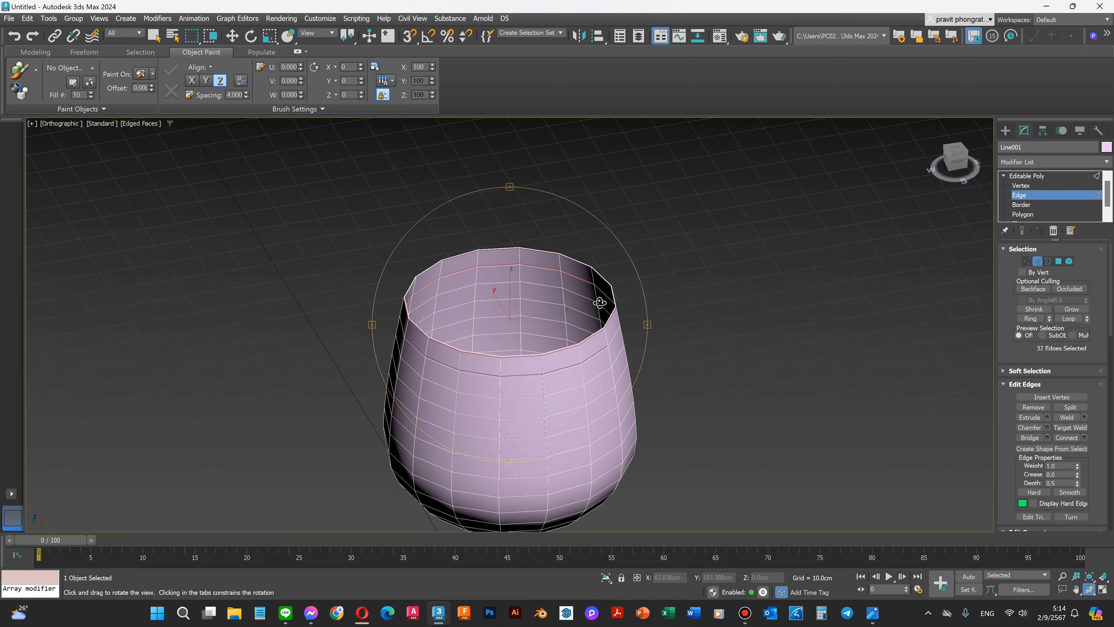
{"action": "scroll", "coordinate": [599, 302], "scroll_direction": "up", "scroll_amount": 2}
{"action": "scroll", "coordinate": [607, 314], "scroll_direction": "up", "scroll_amount": 2}
{"action": "scroll", "coordinate": [651, 332], "scroll_direction": "up", "scroll_amount": 2}
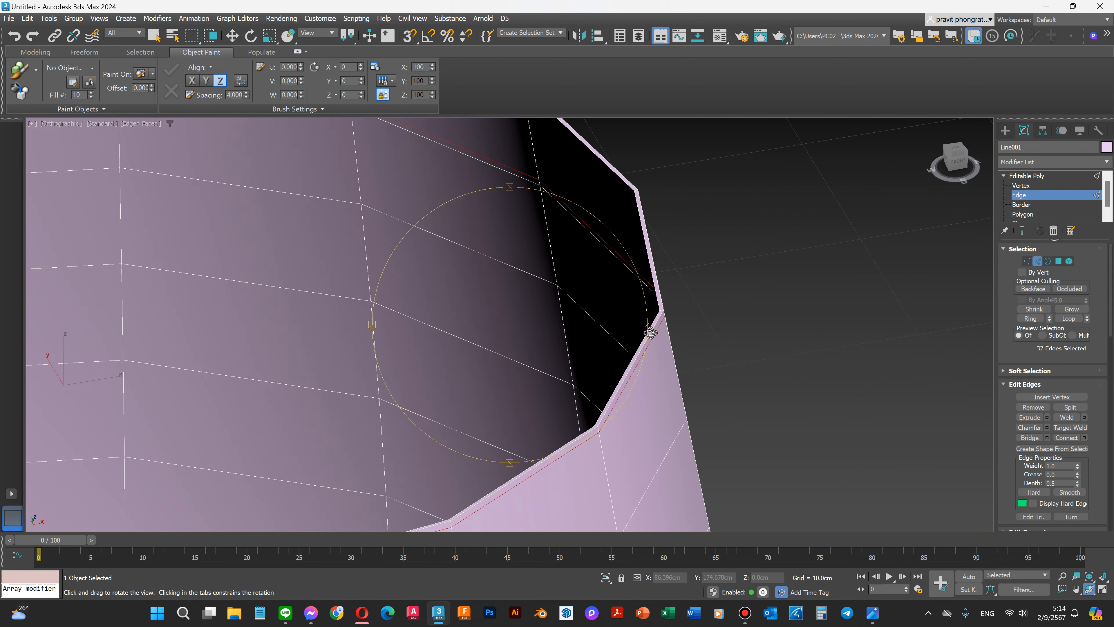
{"action": "scroll", "coordinate": [651, 332], "scroll_direction": "up", "scroll_amount": 1}
{"action": "scroll", "coordinate": [692, 337], "scroll_direction": "up", "scroll_amount": 1}
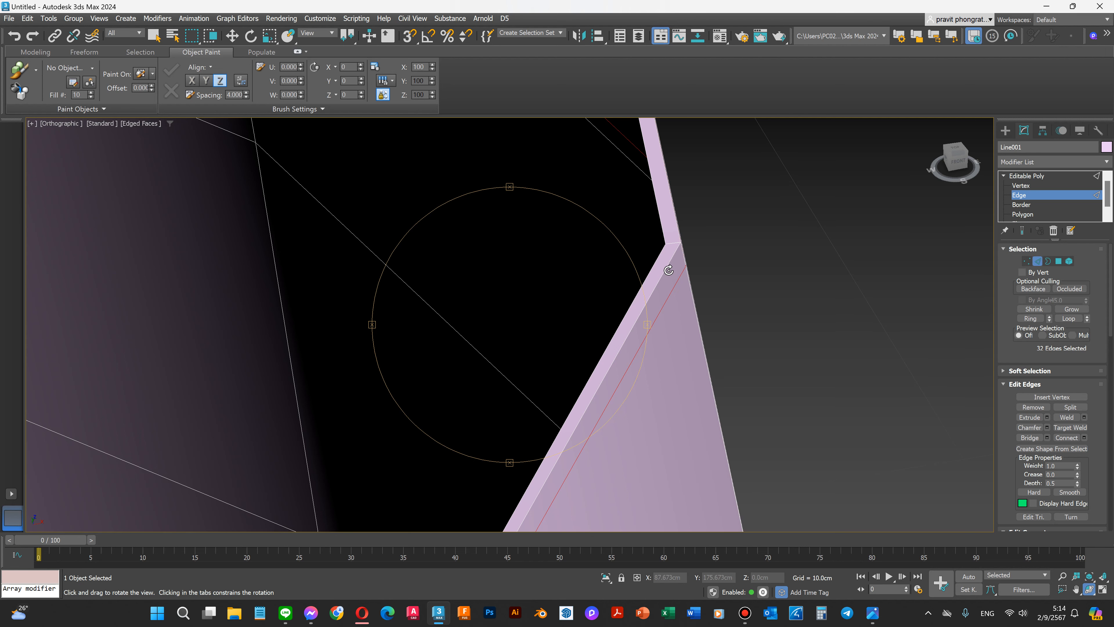
{"action": "left_click", "coordinate": [1036, 176]}
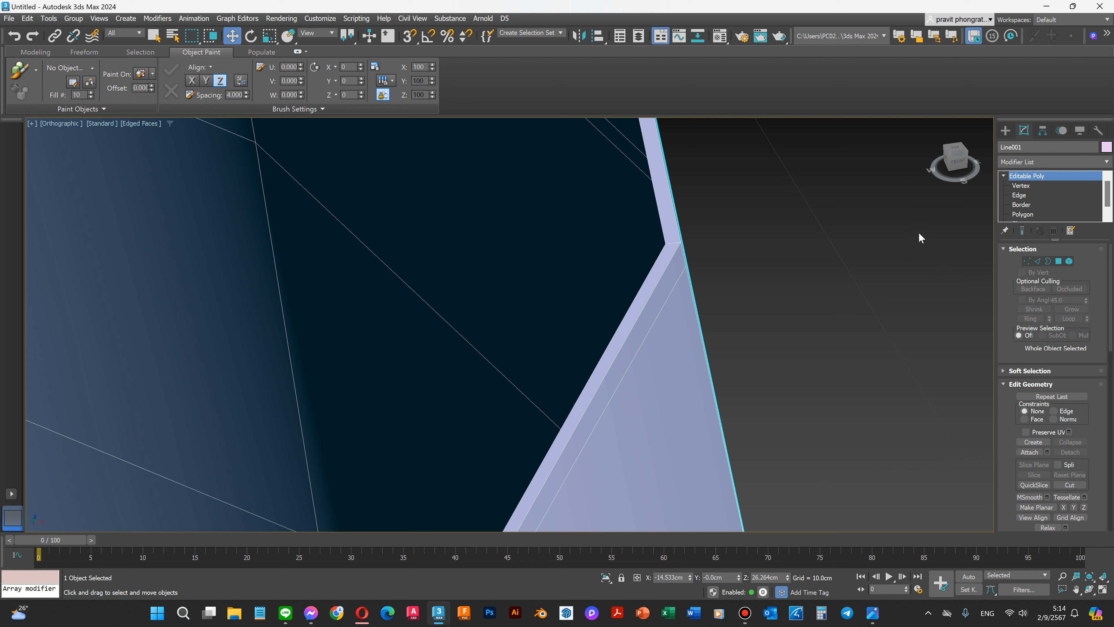
Step: Add a TurboSmooth modifier to the glass and examine the smoothed rim up close
{"action": "left_click", "coordinate": [1024, 165]}
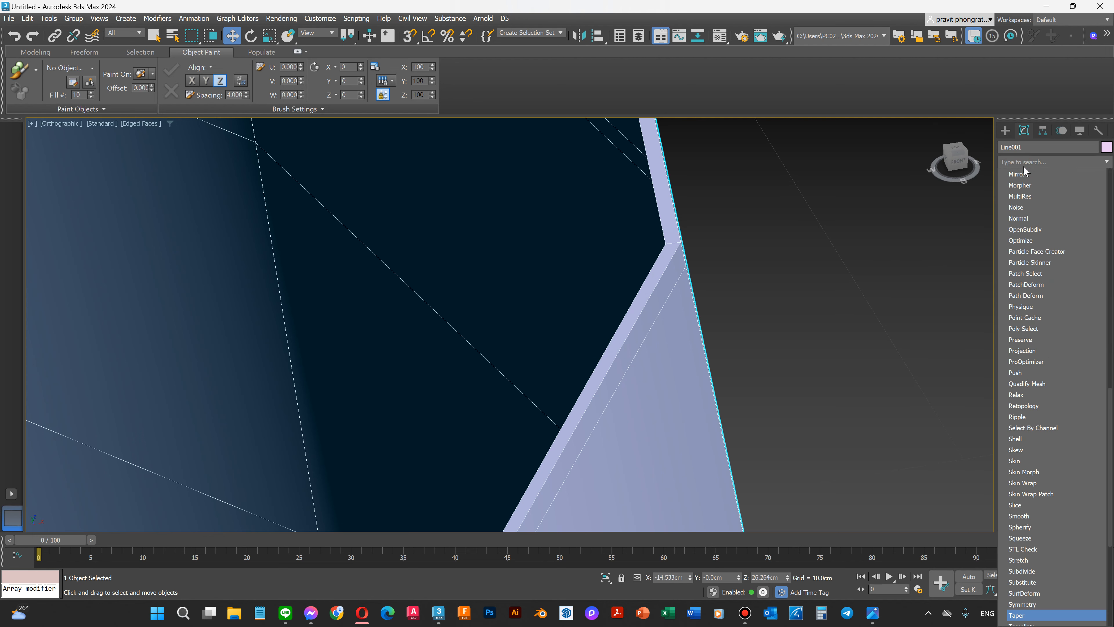
{"action": "key", "text": "u"}
{"action": "key", "text": "r"}
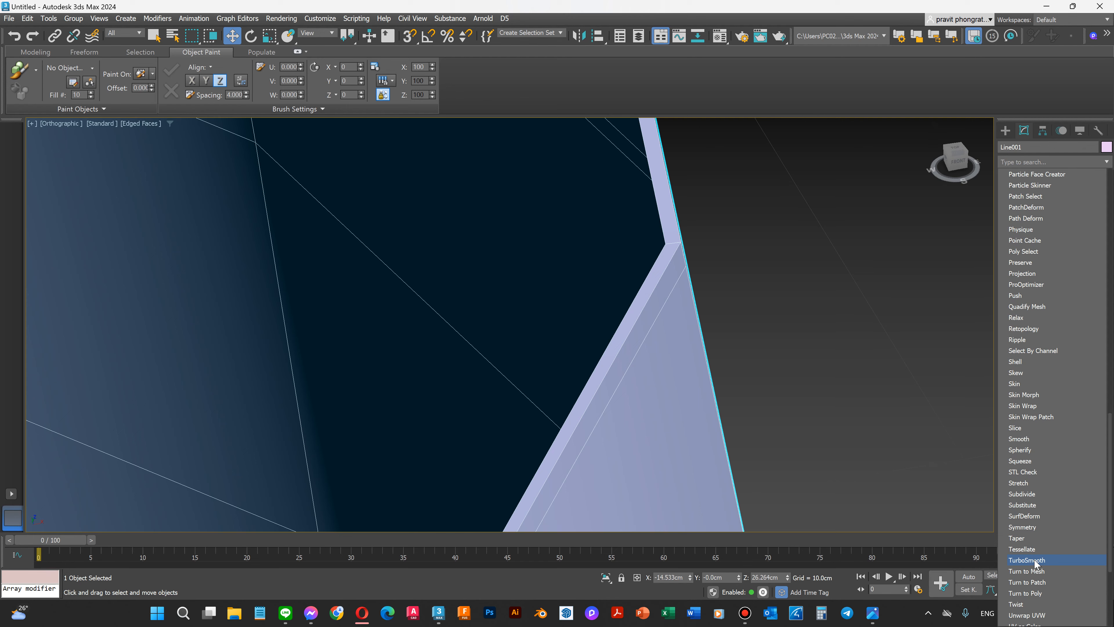
{"action": "left_click", "coordinate": [1027, 560]}
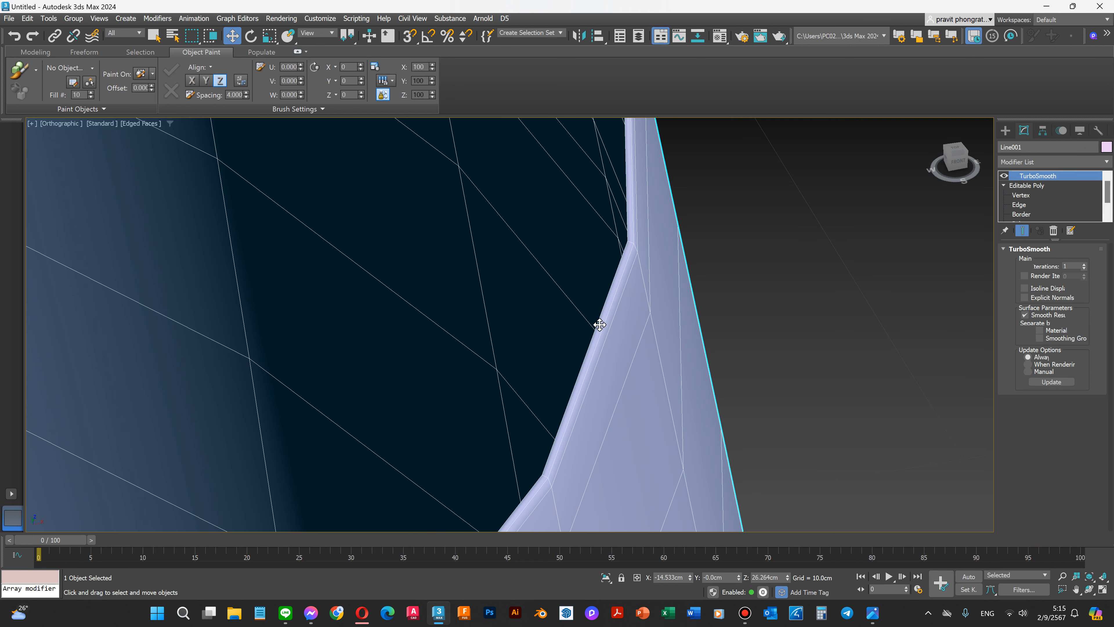
{"action": "scroll", "coordinate": [599, 325], "scroll_direction": "up", "scroll_amount": 2}
{"action": "scroll", "coordinate": [658, 312], "scroll_direction": "down", "scroll_amount": 2}
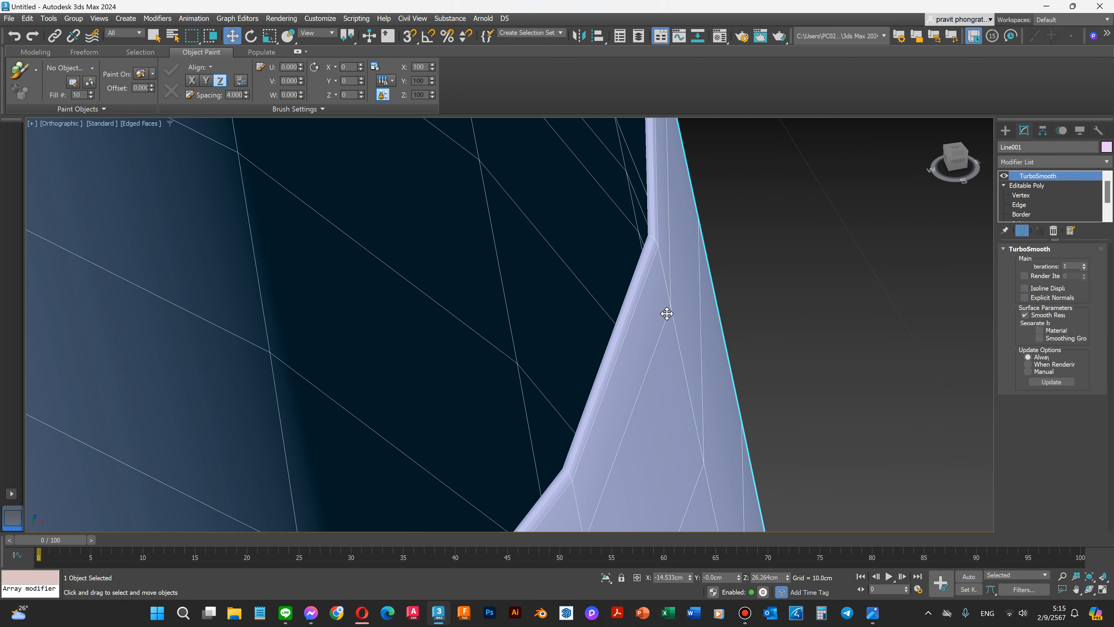
{"action": "scroll", "coordinate": [704, 324], "scroll_direction": "down", "scroll_amount": 2}
{"action": "scroll", "coordinate": [631, 223], "scroll_direction": "up", "scroll_amount": 1}
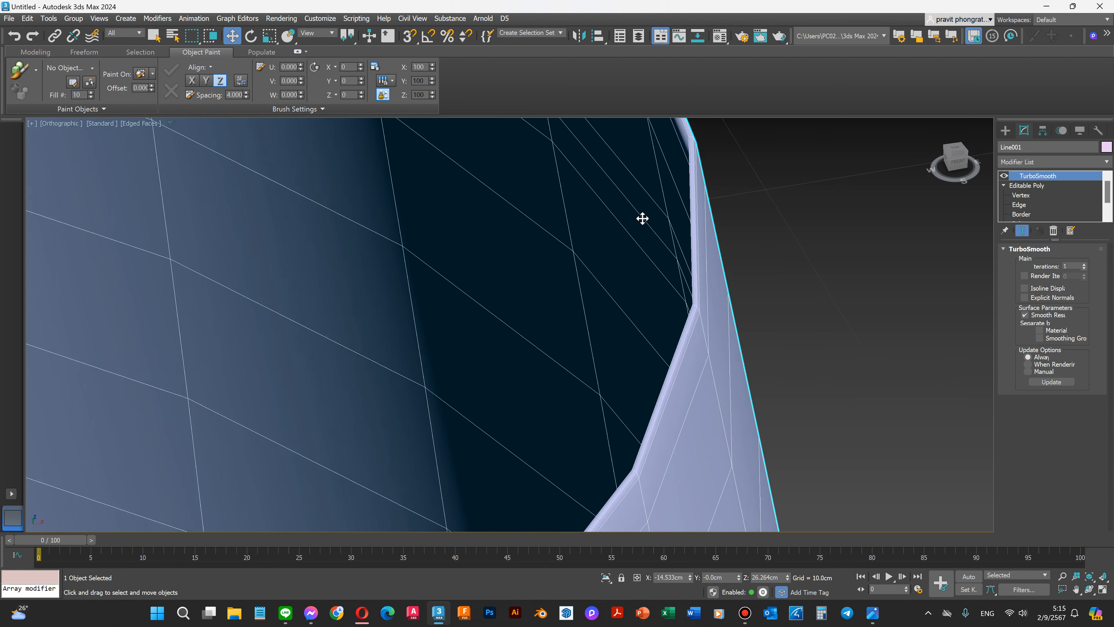
{"action": "scroll", "coordinate": [642, 218], "scroll_direction": "up", "scroll_amount": 1}
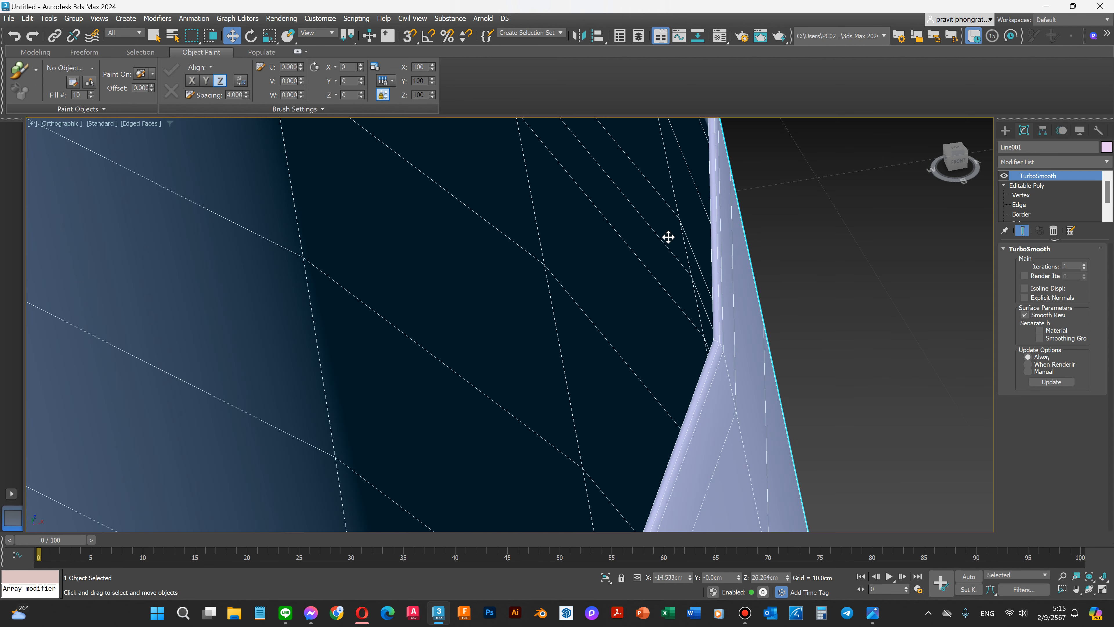
Step: Turn off the TurboSmooth effect and return to the Editable Poly level for a close view of a rim corner
{"action": "left_click", "coordinate": [1004, 176]}
{"action": "left_click", "coordinate": [1026, 185]}
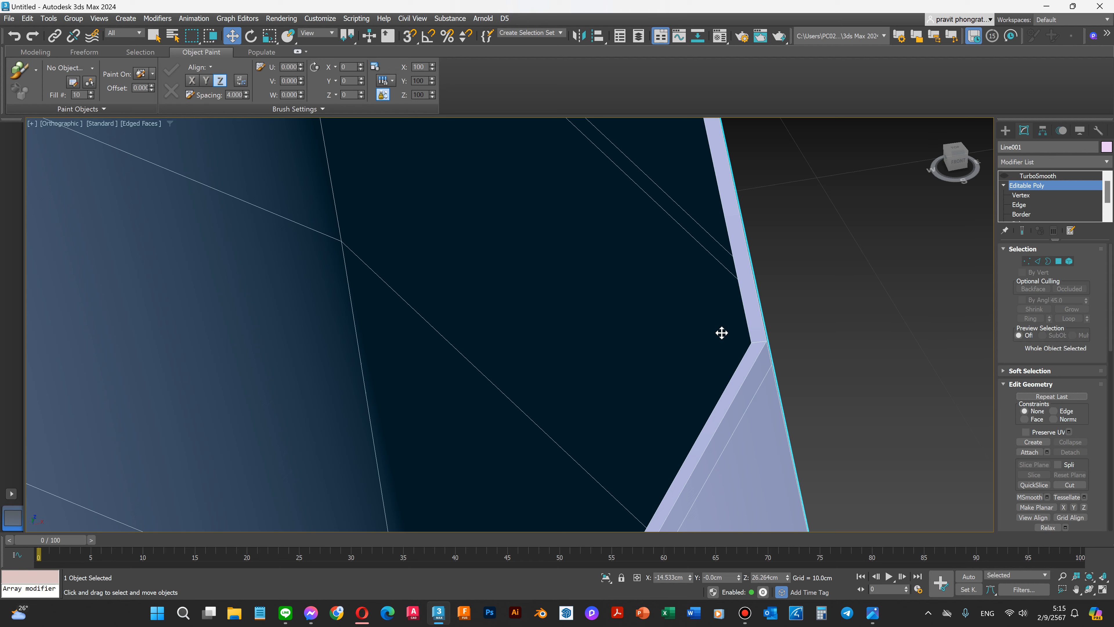
{"action": "scroll", "coordinate": [737, 344], "scroll_direction": "up", "scroll_amount": 3}
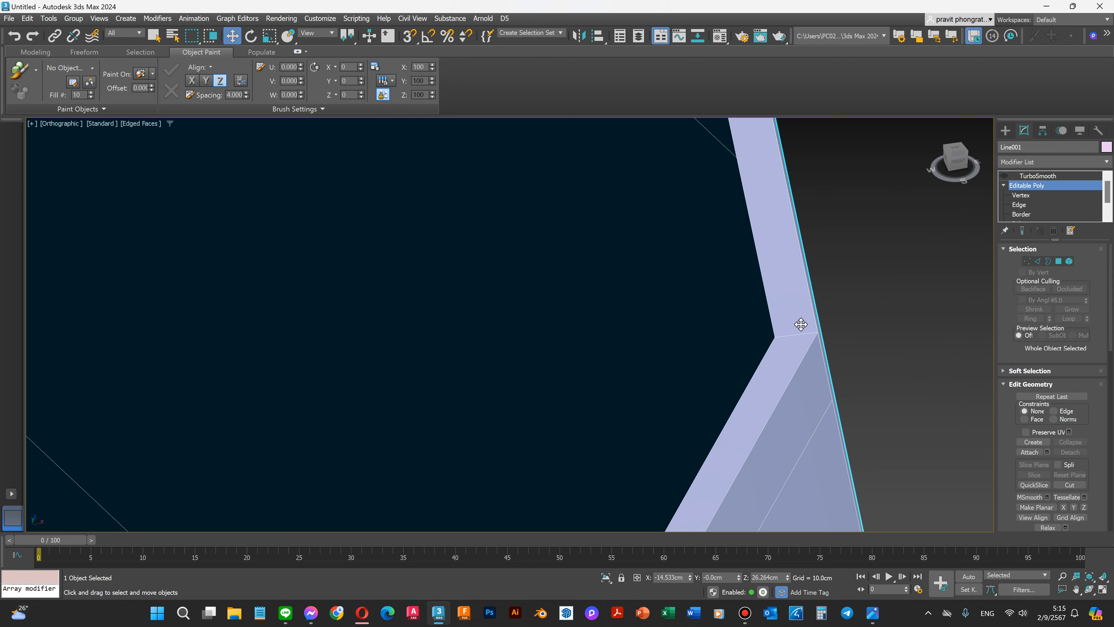
Step: At Edge level, select a short edge across the rim's thickness, extend it to the full ring and check the selection around the rim
{"action": "left_click", "coordinate": [1019, 205]}
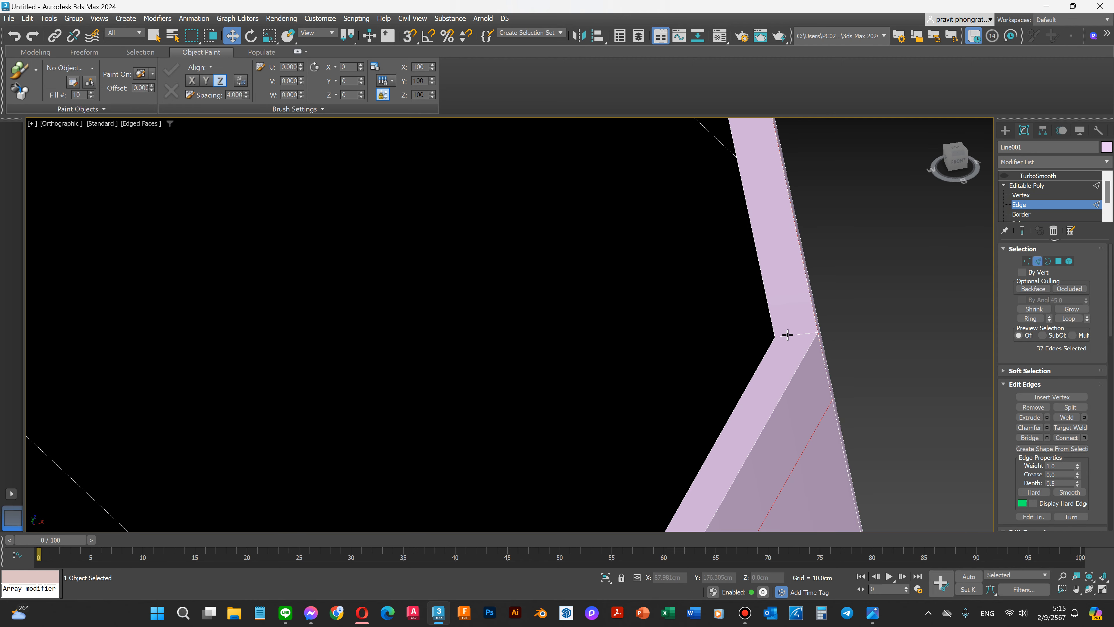
{"action": "left_click", "coordinate": [789, 335]}
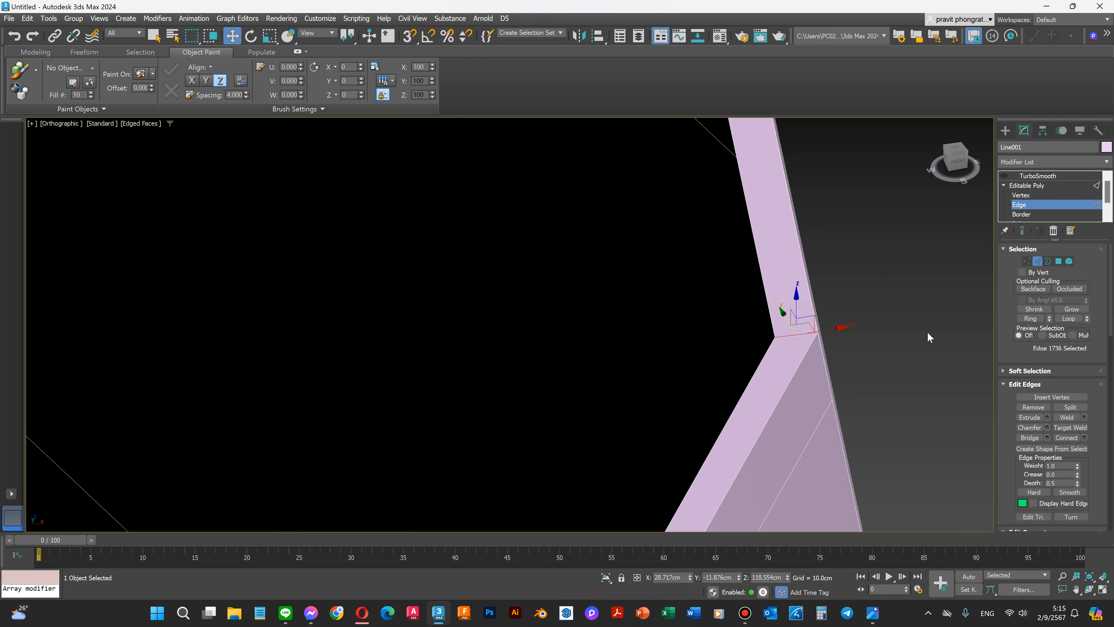
{"action": "left_click", "coordinate": [1029, 318]}
{"action": "scroll", "coordinate": [858, 314], "scroll_direction": "down", "scroll_amount": 4}
{"action": "scroll", "coordinate": [859, 315], "scroll_direction": "down", "scroll_amount": 3}
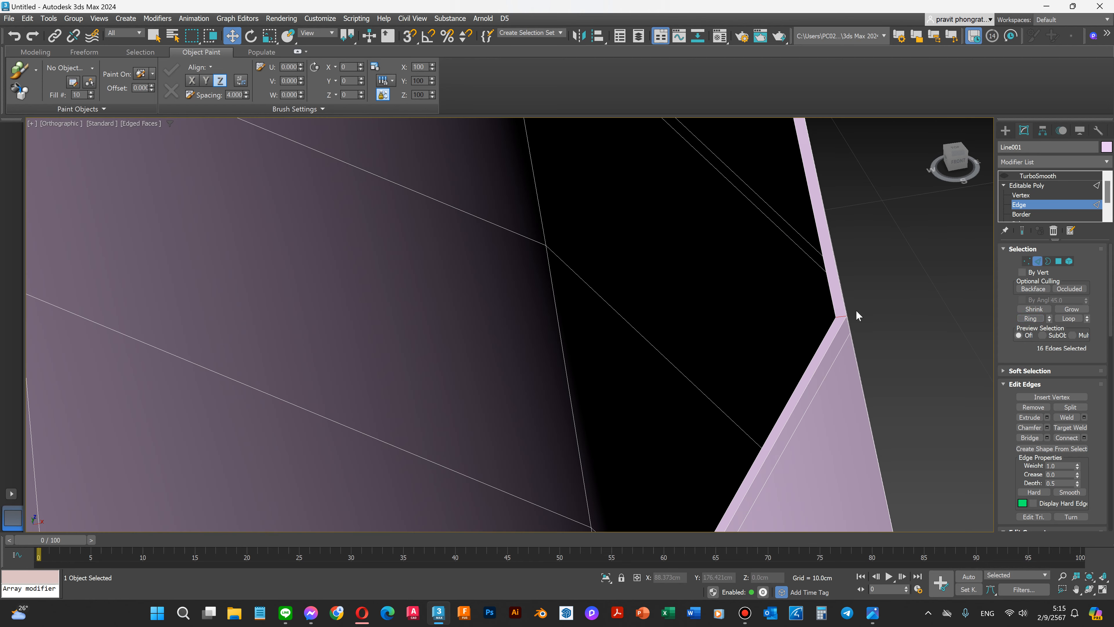
{"action": "scroll", "coordinate": [756, 501], "scroll_direction": "up", "scroll_amount": 5}
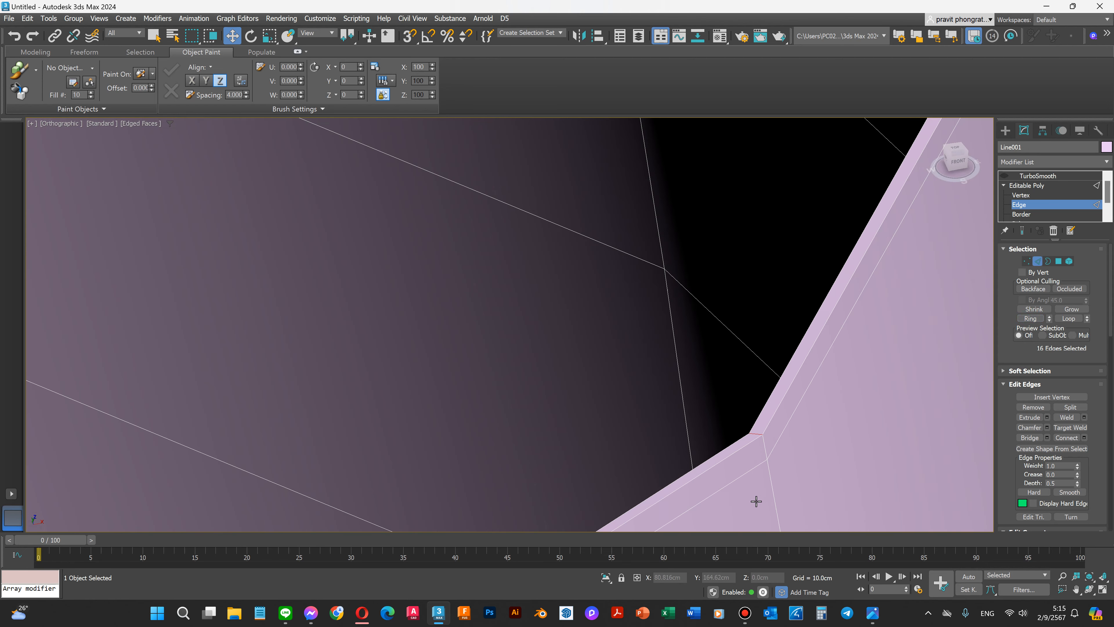
{"action": "scroll", "coordinate": [765, 442], "scroll_direction": "down", "scroll_amount": 2}
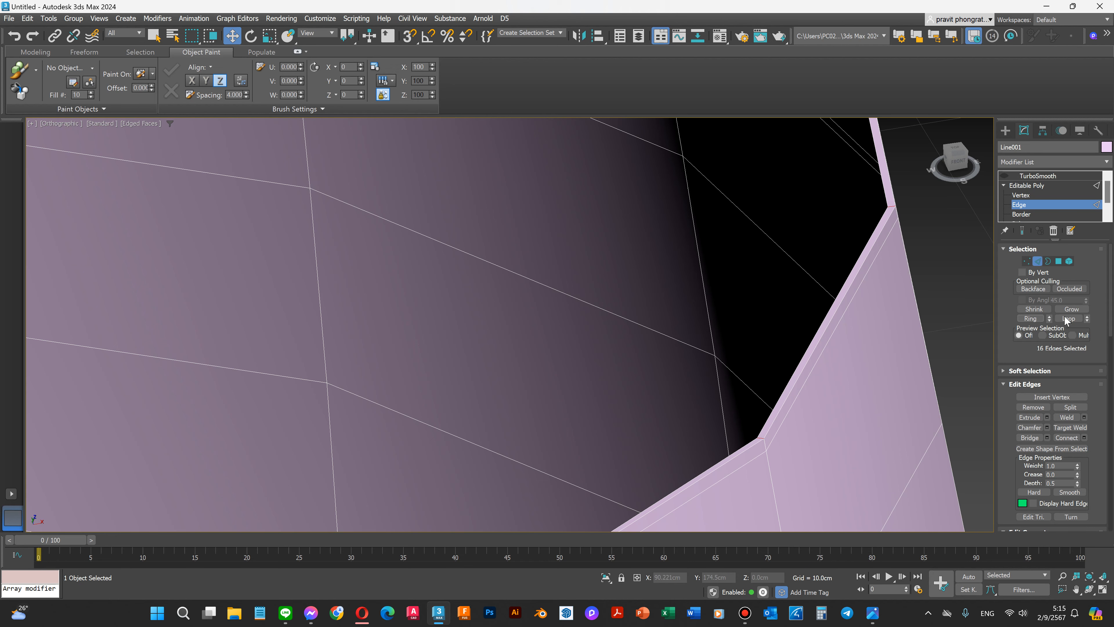
{"action": "scroll", "coordinate": [767, 441], "scroll_direction": "down", "scroll_amount": 2}
{"action": "scroll", "coordinate": [768, 441], "scroll_direction": "up", "scroll_amount": 3}
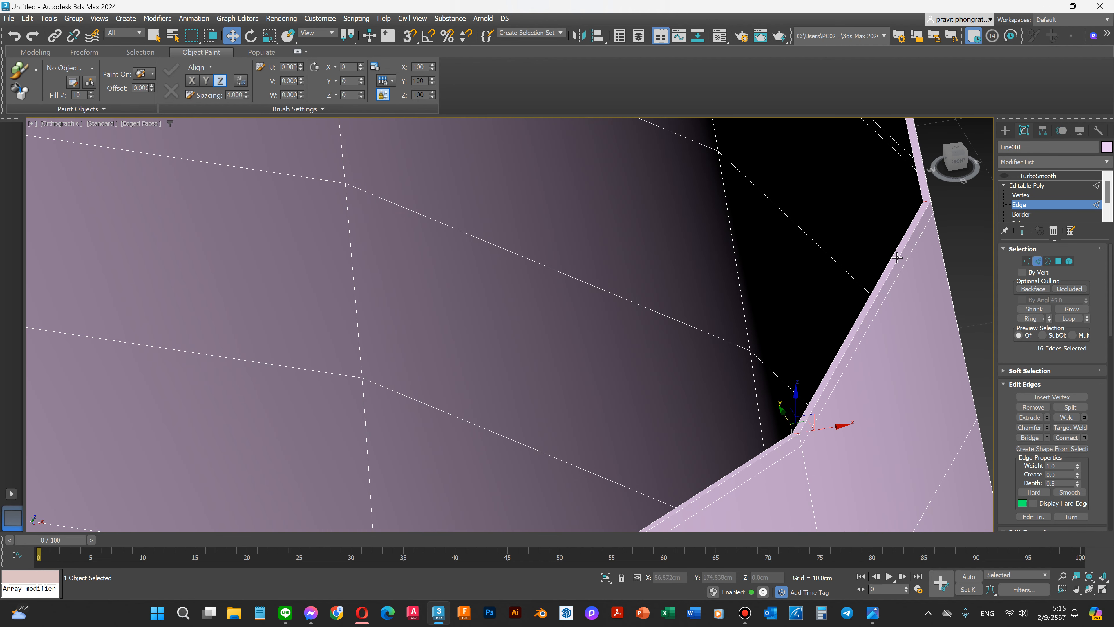
{"action": "scroll", "coordinate": [842, 296], "scroll_direction": "down", "scroll_amount": 10}
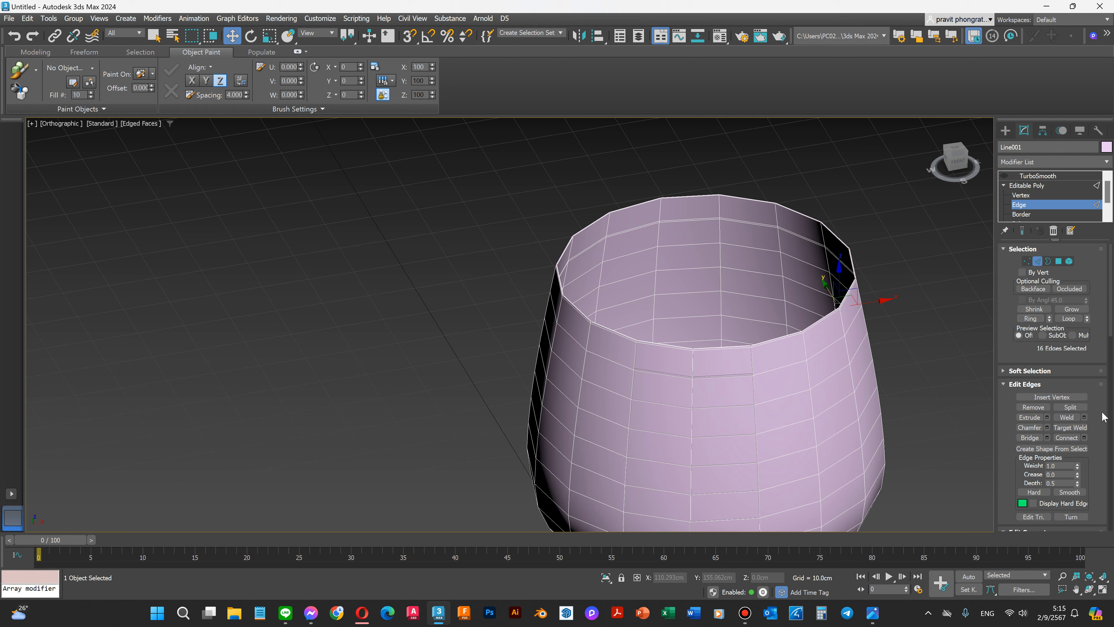
Step: Open the Connect Edges settings for the selected ring of edges across the rim's thickness
{"action": "left_click", "coordinate": [1084, 437]}
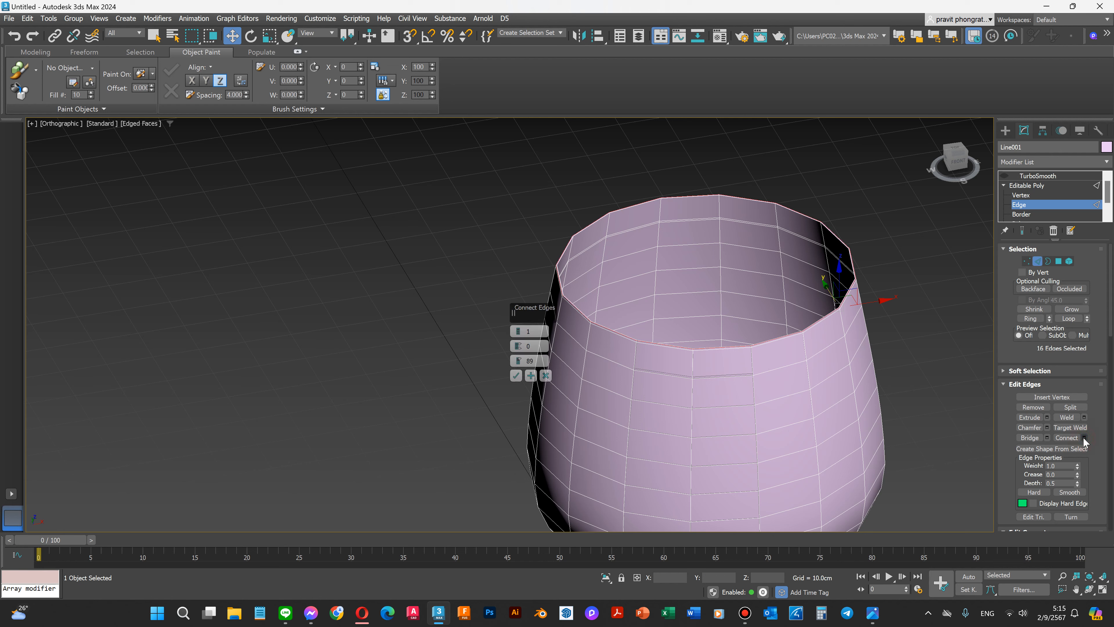
Step: Set the Connect Edges operation on the glass rim to 2 segments with a slide of 0
{"action": "left_click", "coordinate": [519, 329]}
{"action": "scroll", "coordinate": [826, 331], "scroll_direction": "up", "scroll_amount": 8}
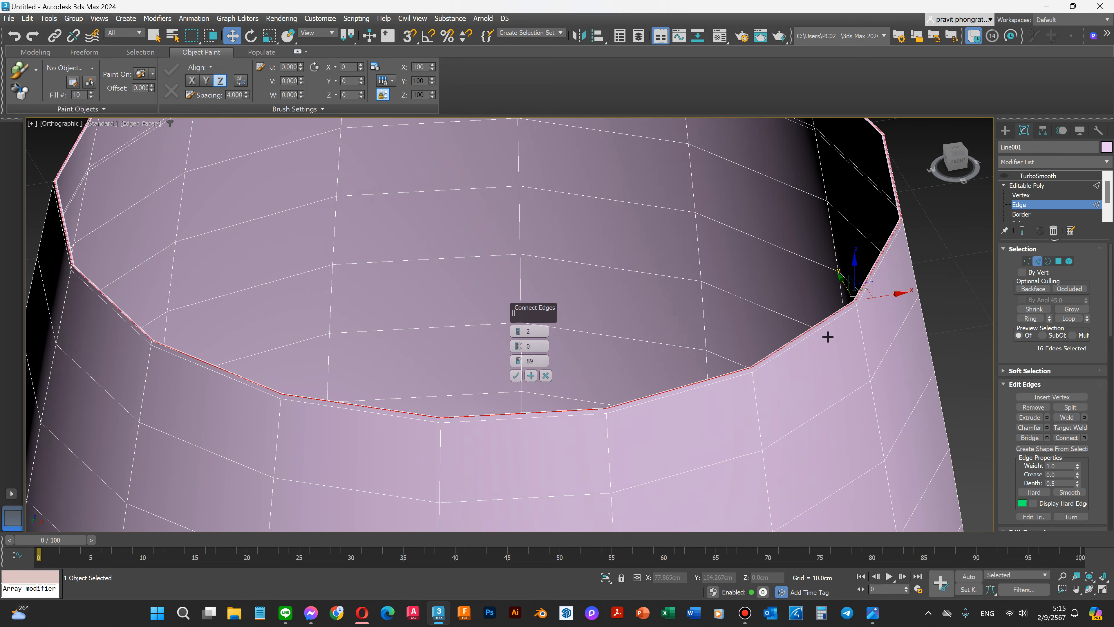
{"action": "scroll", "coordinate": [784, 338], "scroll_direction": "up", "scroll_amount": 4}
{"action": "scroll", "coordinate": [581, 448], "scroll_direction": "up", "scroll_amount": 3}
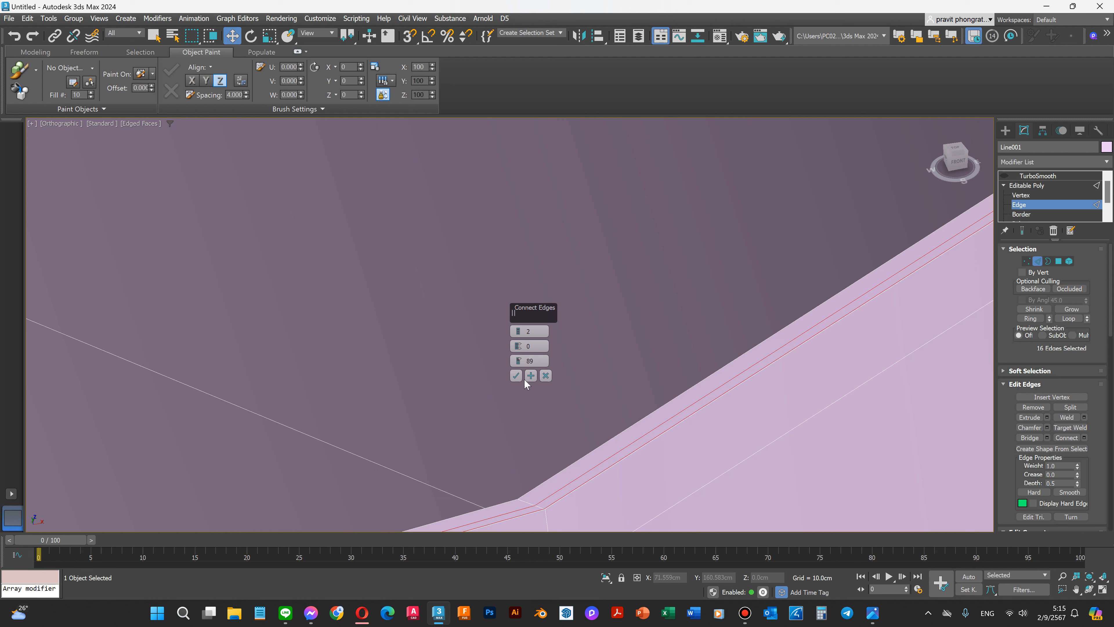
{"action": "left_click_drag", "start_coordinate": [518, 361], "coordinate": [527, 412]}
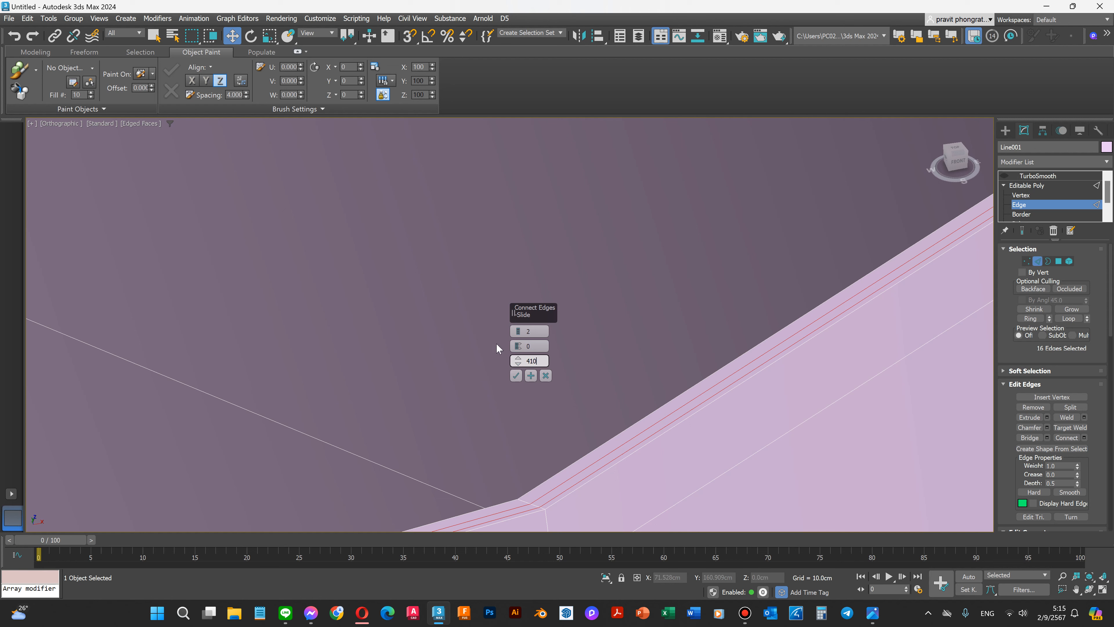
{"action": "key", "text": "BackSpace"}
{"action": "key", "text": "BackSpace"}
Step: Set the connection's pinch to 69 and apply the new edge loops to the rim
{"action": "left_click", "coordinate": [530, 345]}
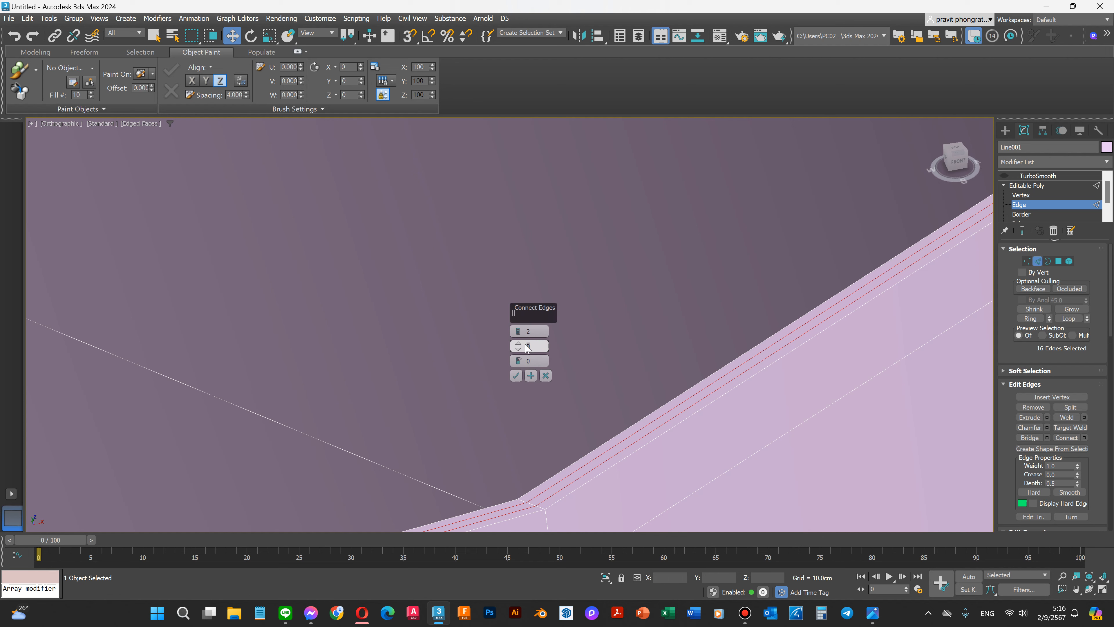
{"action": "left_click_drag", "start_coordinate": [518, 346], "coordinate": [512, 280]}
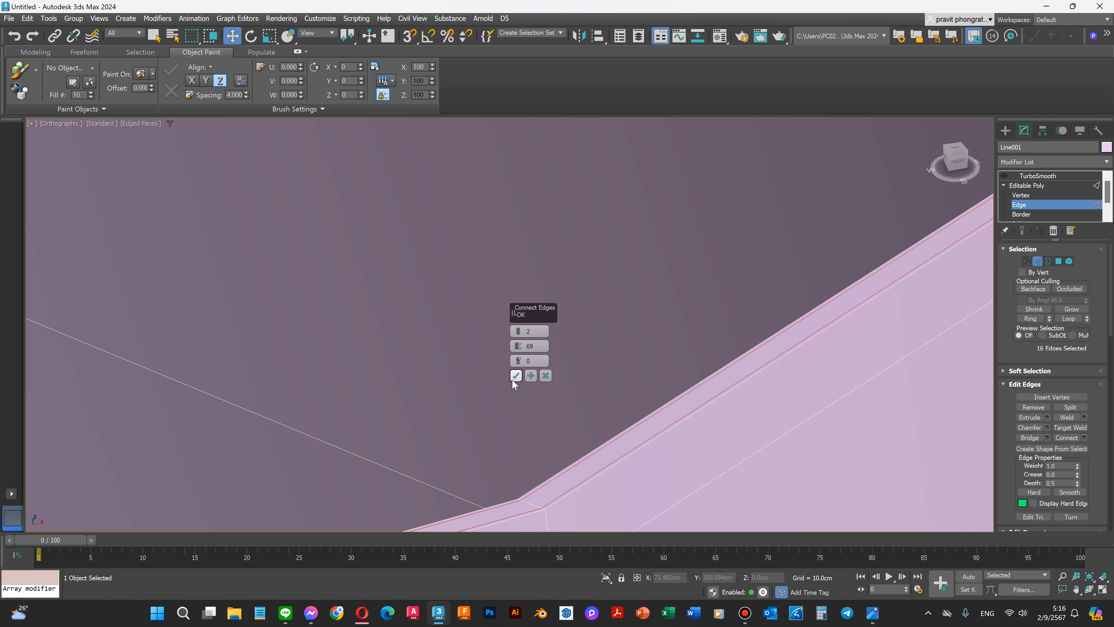
{"action": "scroll", "coordinate": [531, 516], "scroll_direction": "up", "scroll_amount": 3}
{"action": "scroll", "coordinate": [544, 504], "scroll_direction": "up", "scroll_amount": 3}
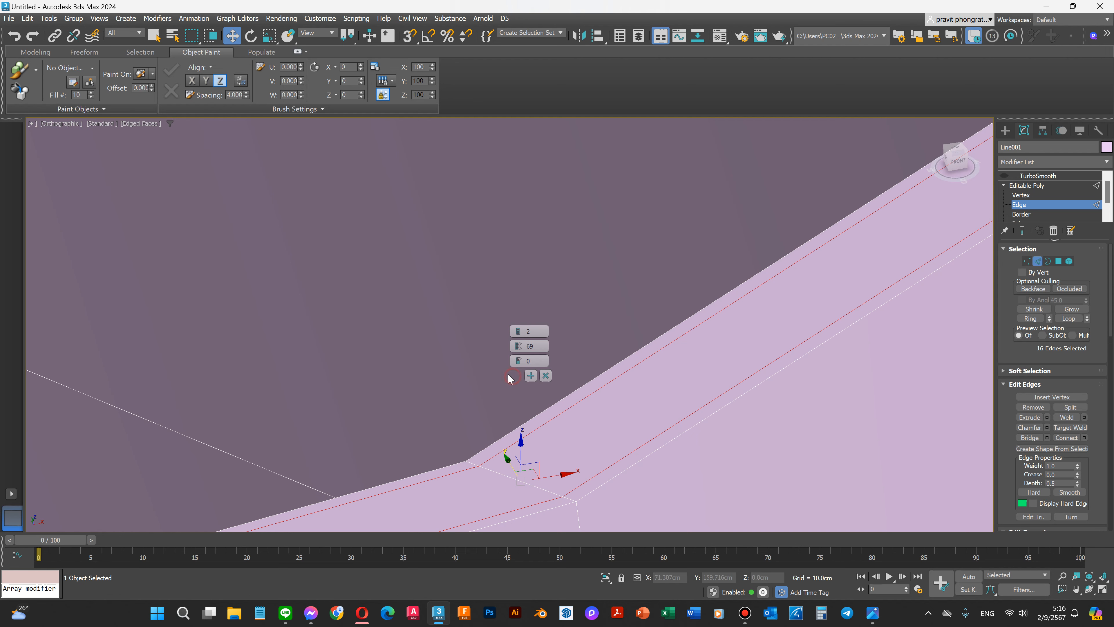
{"action": "left_click", "coordinate": [516, 376]}
{"action": "scroll", "coordinate": [517, 356], "scroll_direction": "down", "scroll_amount": 2}
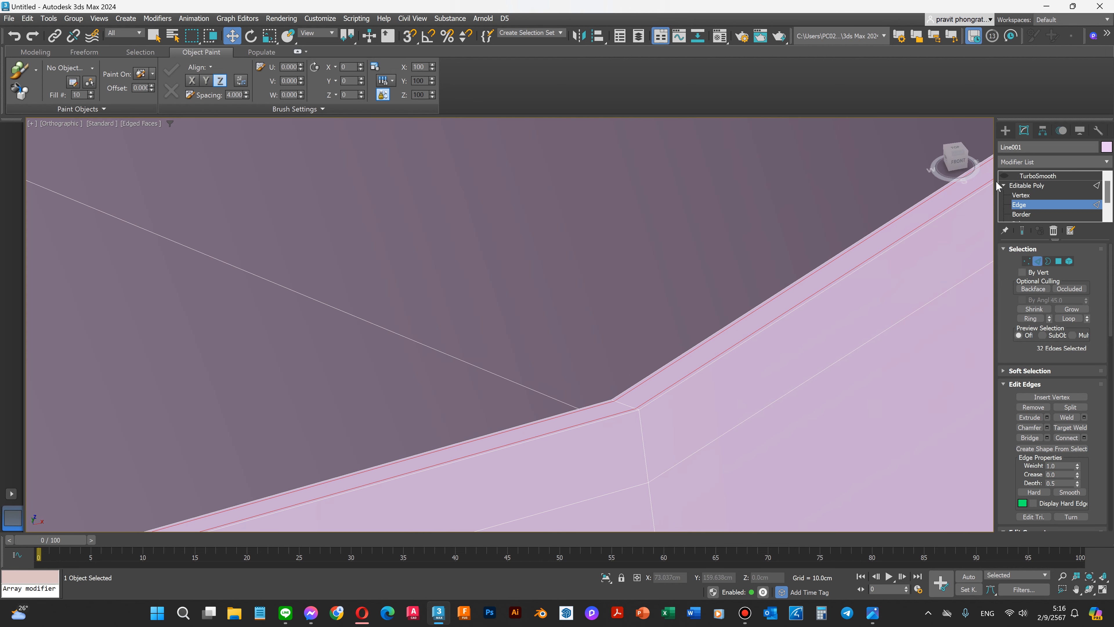
Step: Return to the TurboSmooth level and examine the smoothed rim, bowl, stem and base from several angles
{"action": "left_click", "coordinate": [1039, 176]}
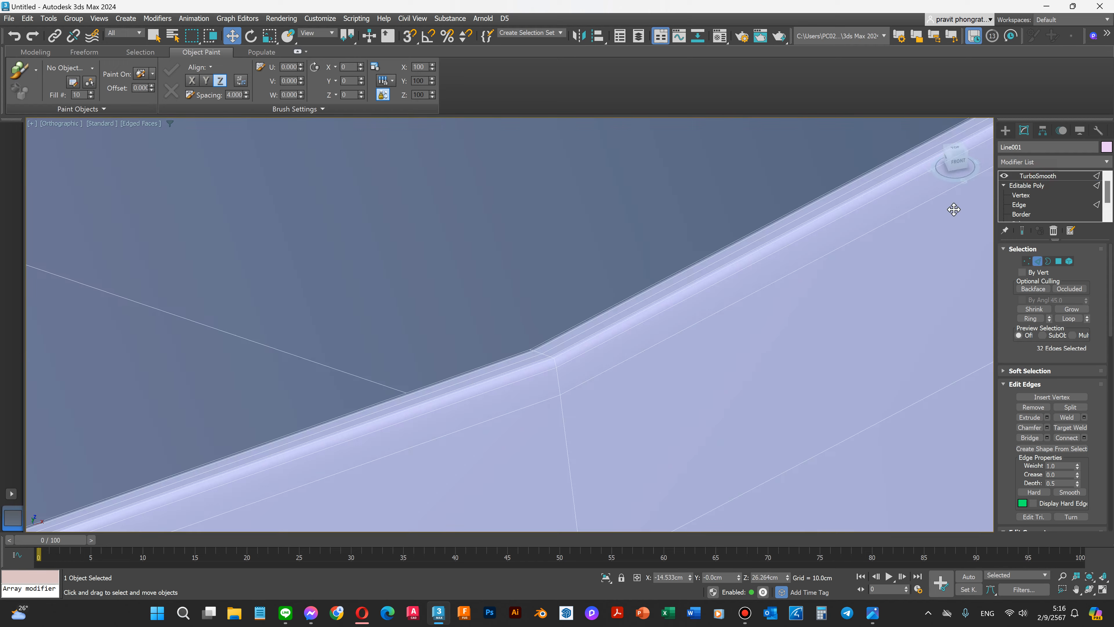
{"action": "scroll", "coordinate": [636, 395], "scroll_direction": "down", "scroll_amount": 5}
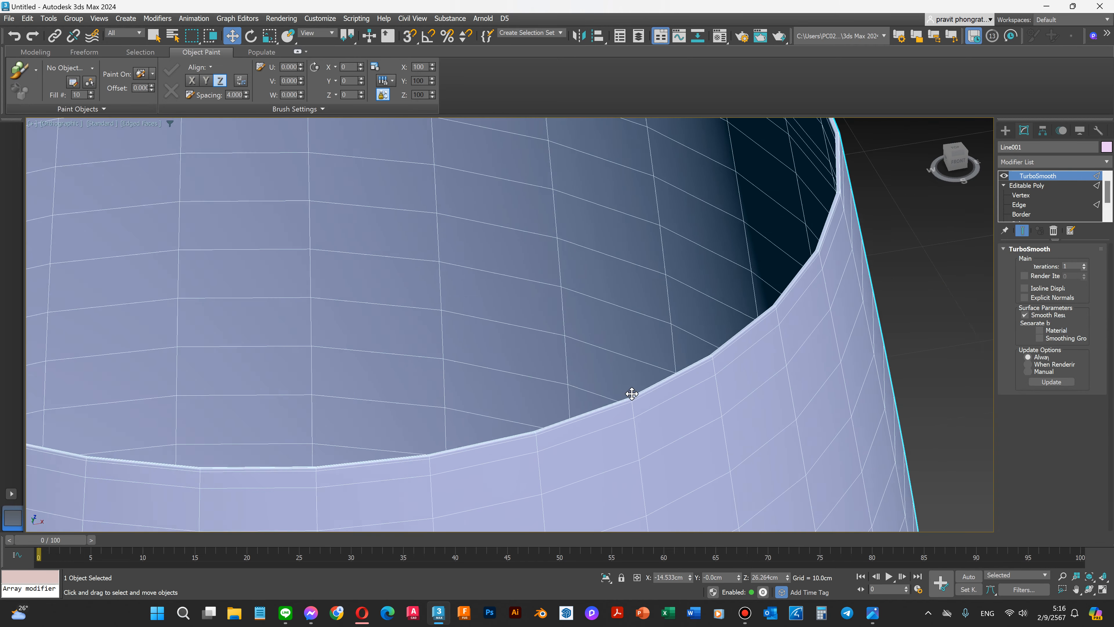
{"action": "left_click", "coordinate": [1088, 590]}
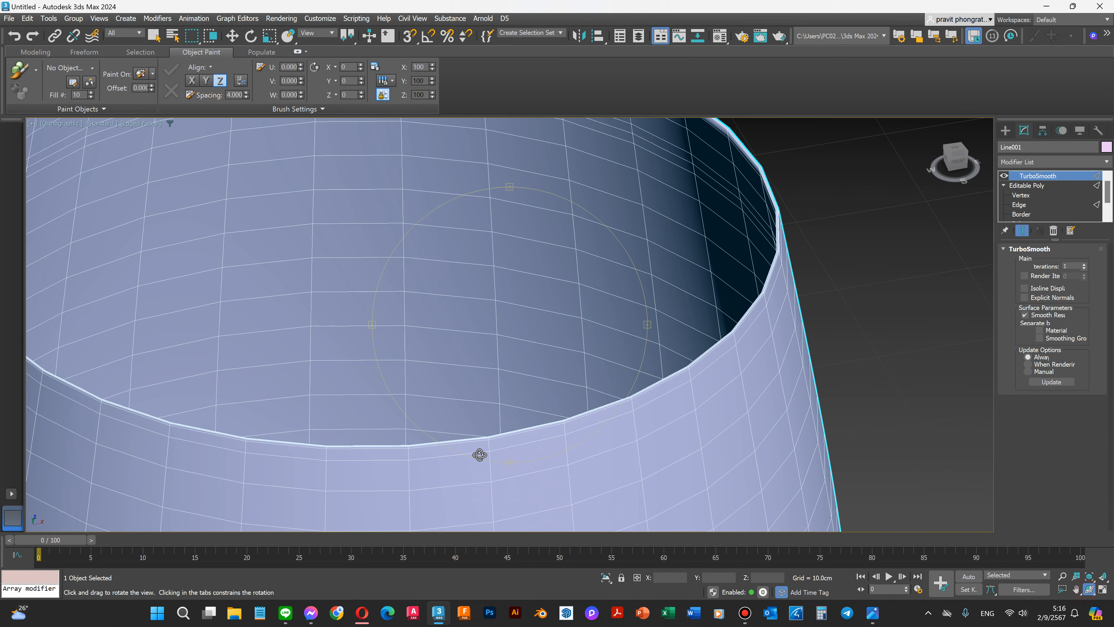
{"action": "left_click_drag", "start_coordinate": [530, 438], "coordinate": [593, 442]}
{"action": "left_click_drag", "start_coordinate": [738, 361], "coordinate": [615, 402]}
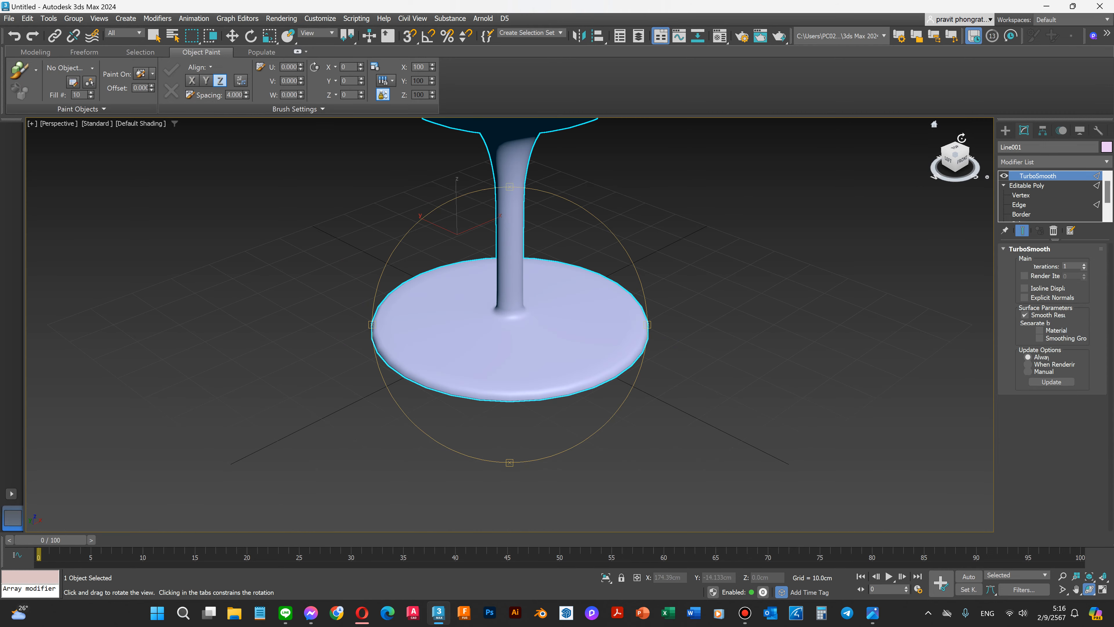
{"action": "mouse_move", "coordinate": [793, 344]}
{"action": "left_mouse_down"}
{"action": "mouse_move", "coordinate": [803, 363]}
{"action": "mouse_move", "coordinate": [799, 279]}
{"action": "left_mouse_up"}
{"action": "scroll", "coordinate": [824, 235], "scroll_direction": "up", "scroll_amount": 5}
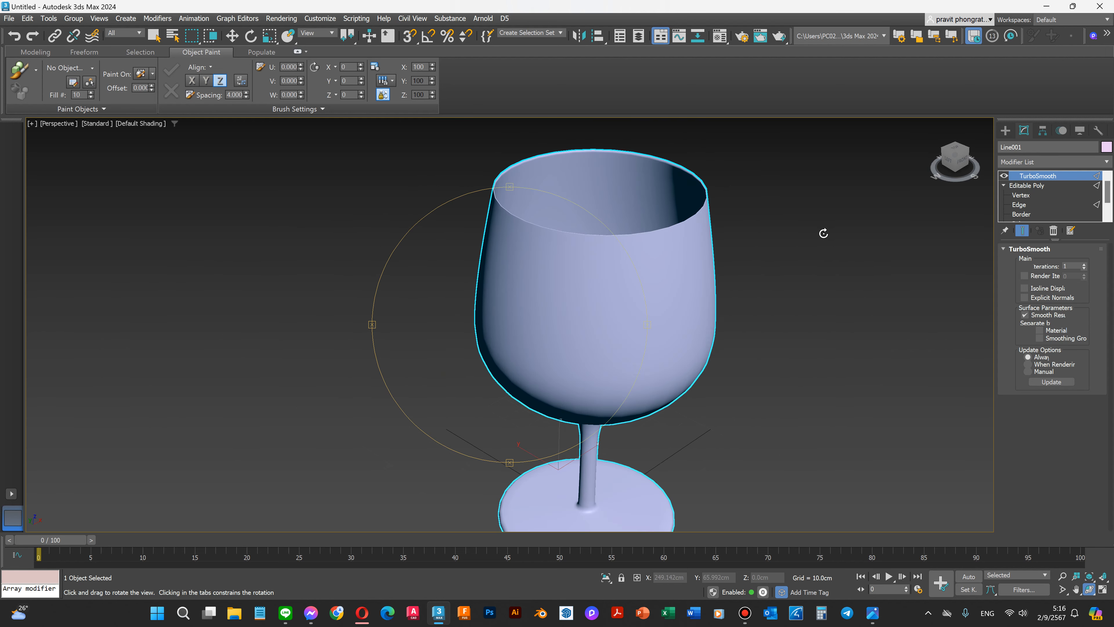
{"action": "scroll", "coordinate": [540, 237], "scroll_direction": "down", "scroll_amount": 3}
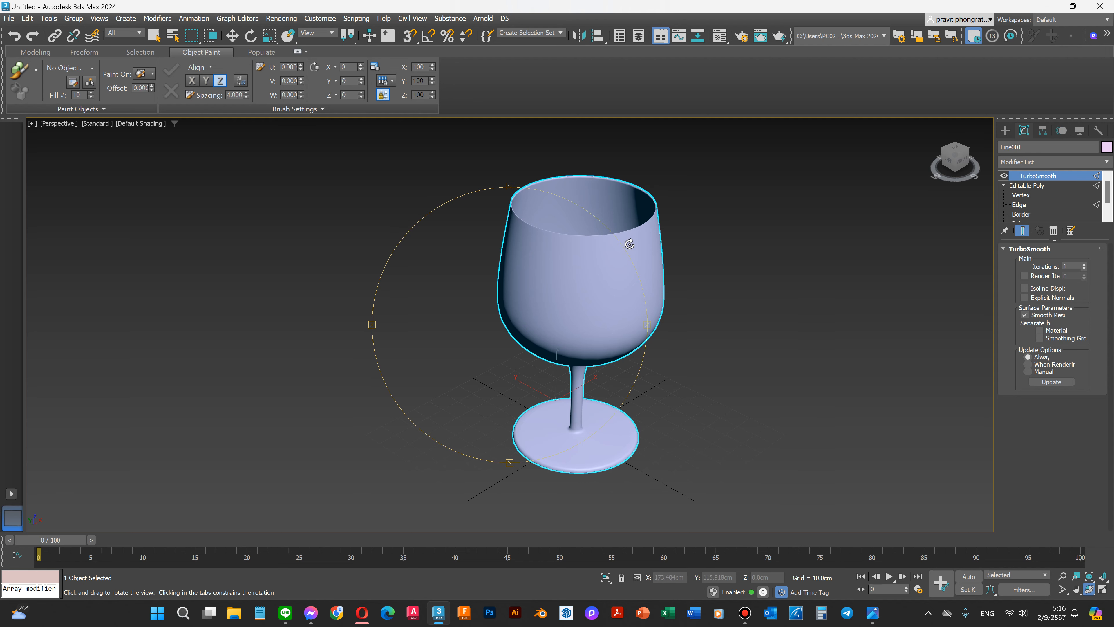
{"action": "scroll", "coordinate": [628, 203], "scroll_direction": "up", "scroll_amount": 6}
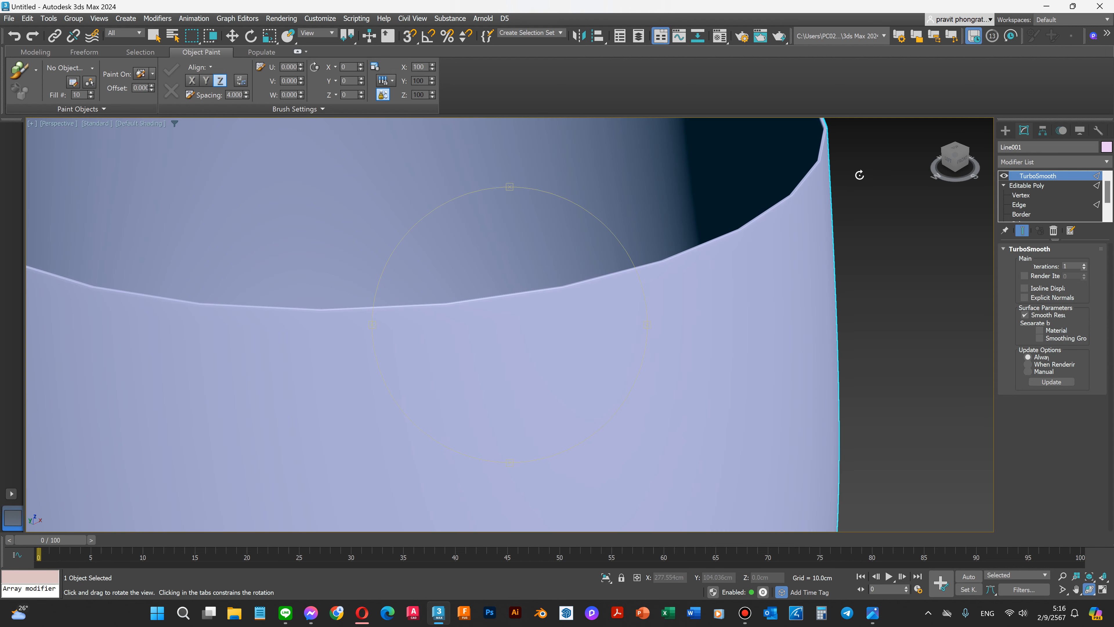
{"action": "scroll", "coordinate": [709, 200], "scroll_direction": "down", "scroll_amount": 4}
{"action": "scroll", "coordinate": [667, 263], "scroll_direction": "up", "scroll_amount": 2}
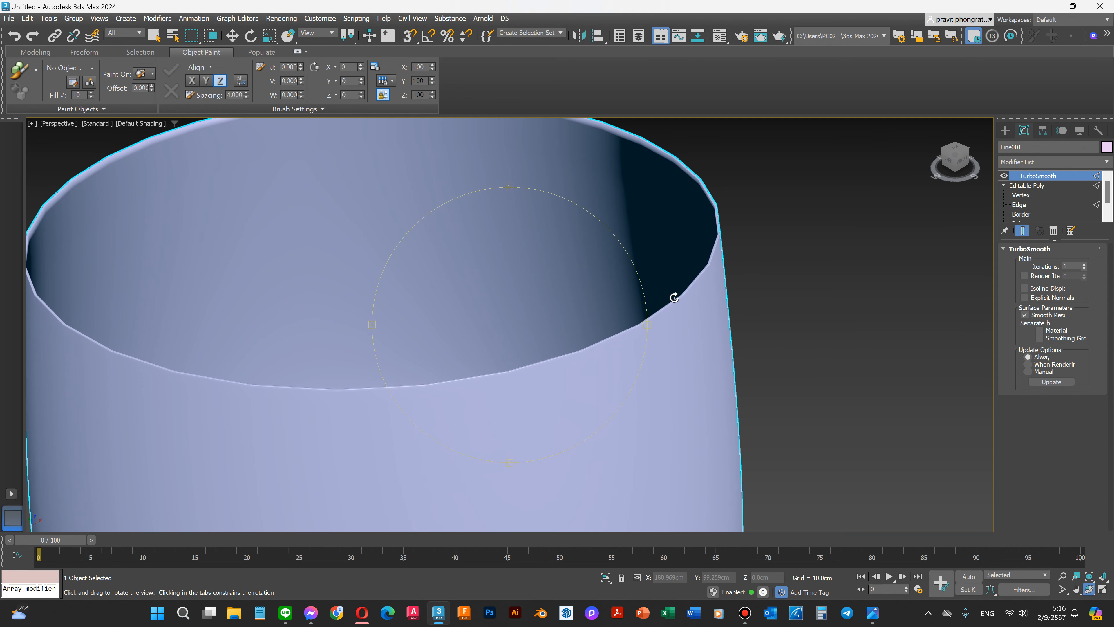
{"action": "scroll", "coordinate": [678, 296], "scroll_direction": "up", "scroll_amount": 2}
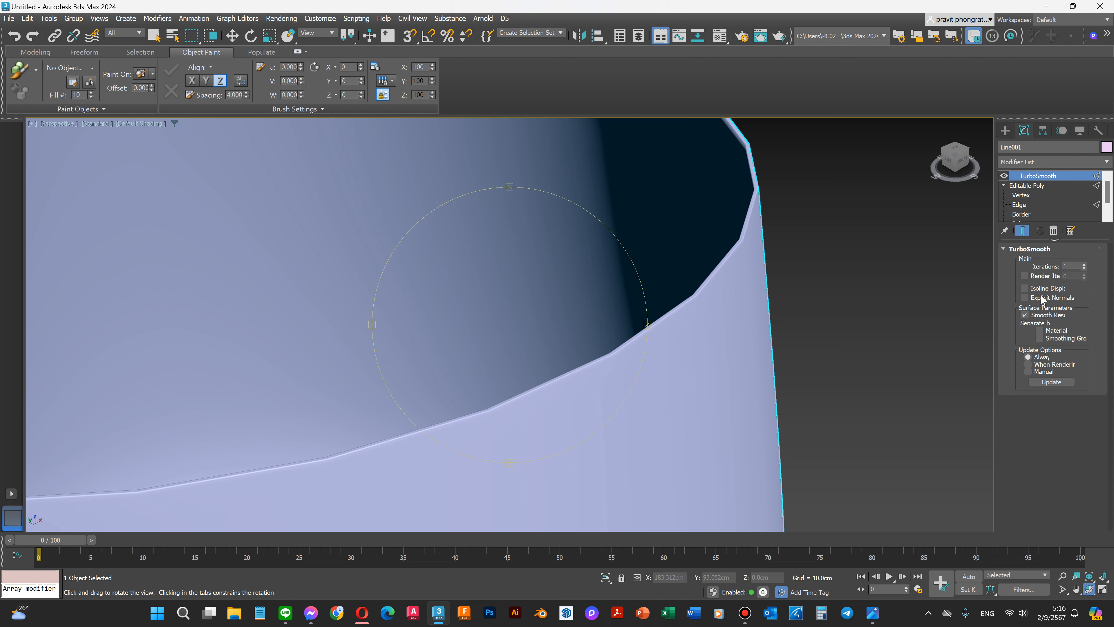
Step: Raise the glass's TurboSmooth iterations to 3
{"action": "left_click", "coordinate": [1084, 265]}
{"action": "left_click", "coordinate": [1083, 265]}
{"action": "scroll", "coordinate": [717, 285], "scroll_direction": "down", "scroll_amount": 10}
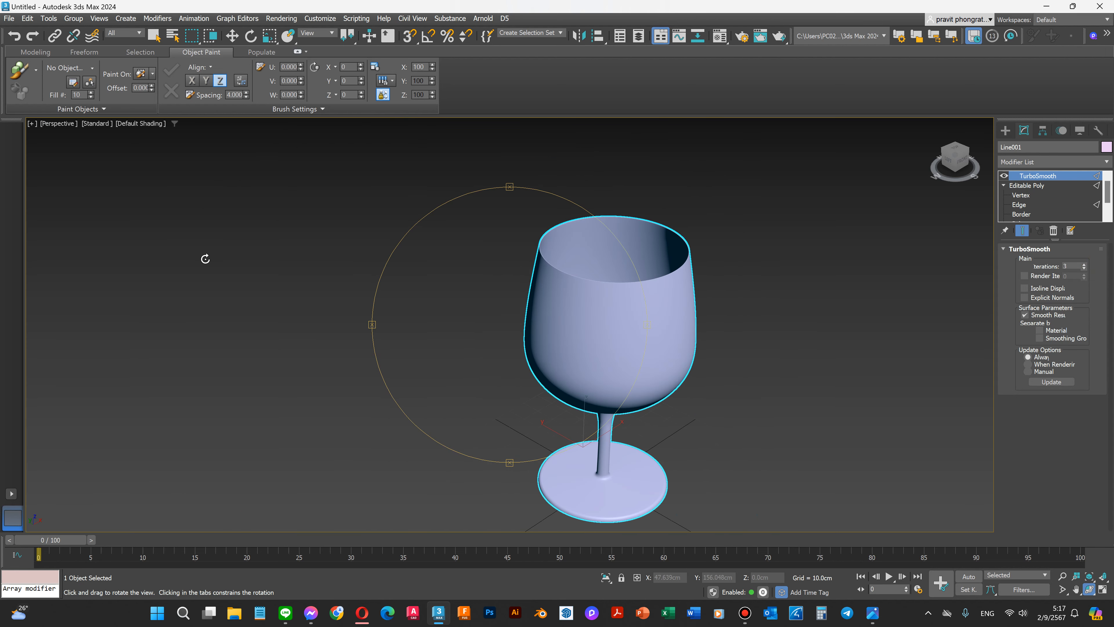
Step: Display the glass in wireframe and examine the mesh density of its bowl
{"action": "left_click", "coordinate": [139, 125]}
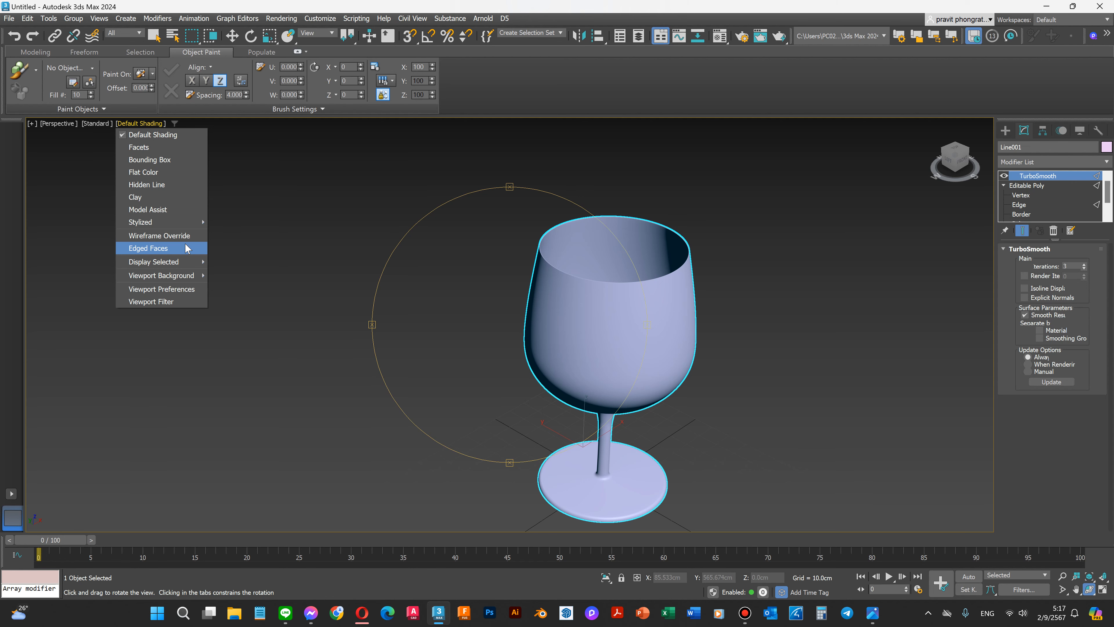
{"action": "left_click", "coordinate": [178, 237]}
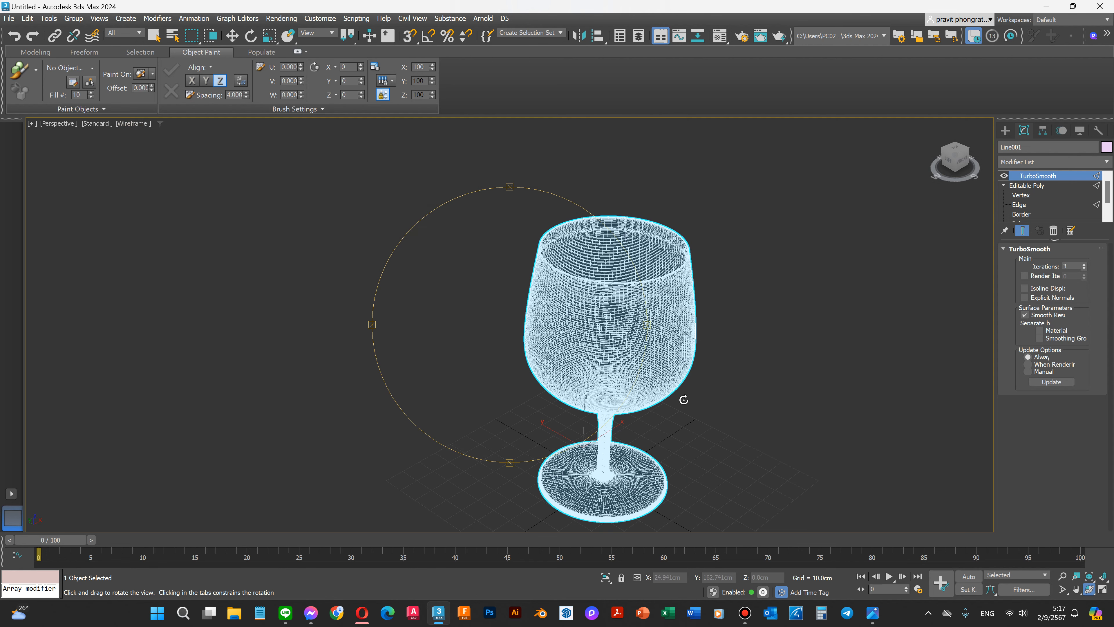
{"action": "scroll", "coordinate": [671, 359], "scroll_direction": "up", "scroll_amount": 3}
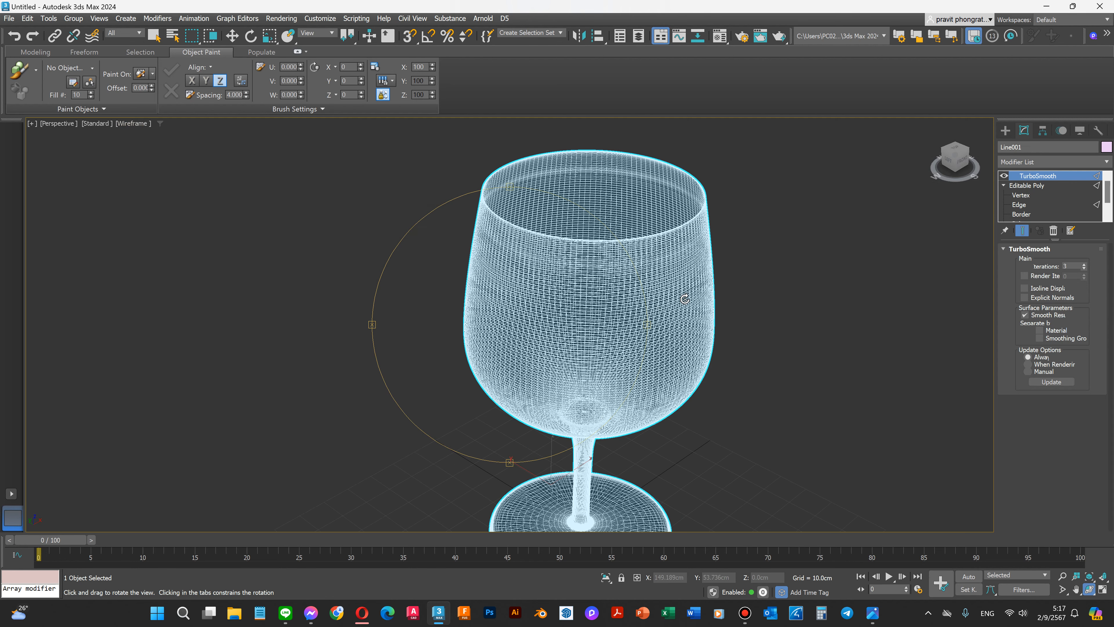
{"action": "scroll", "coordinate": [623, 241], "scroll_direction": "up", "scroll_amount": 3}
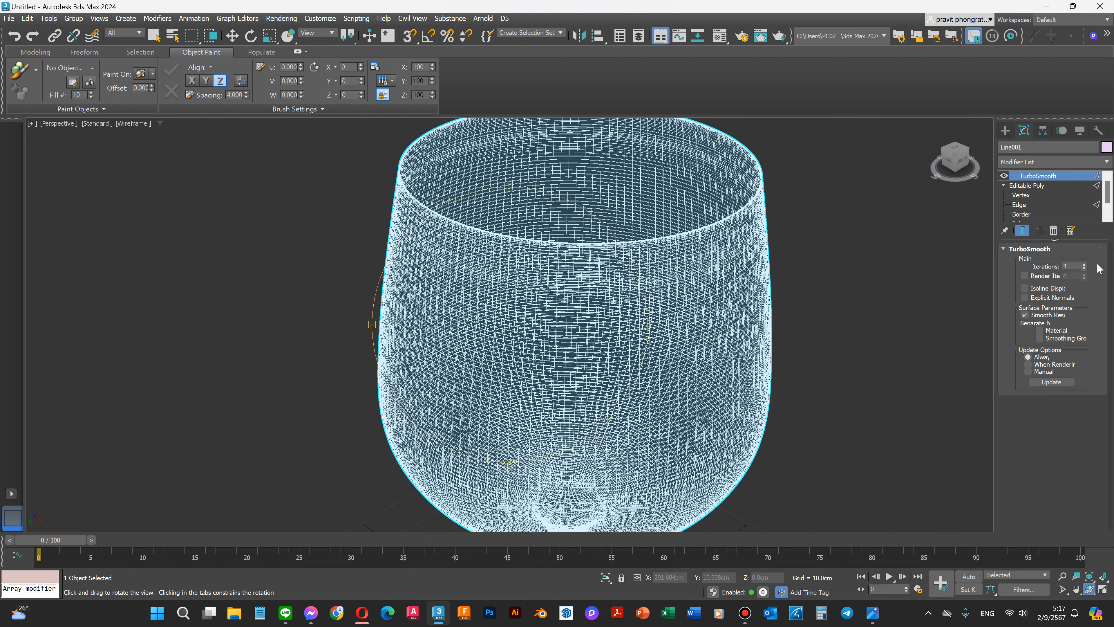
Step: Lower the glass's TurboSmooth iterations to 1
{"action": "left_click", "coordinate": [1085, 268]}
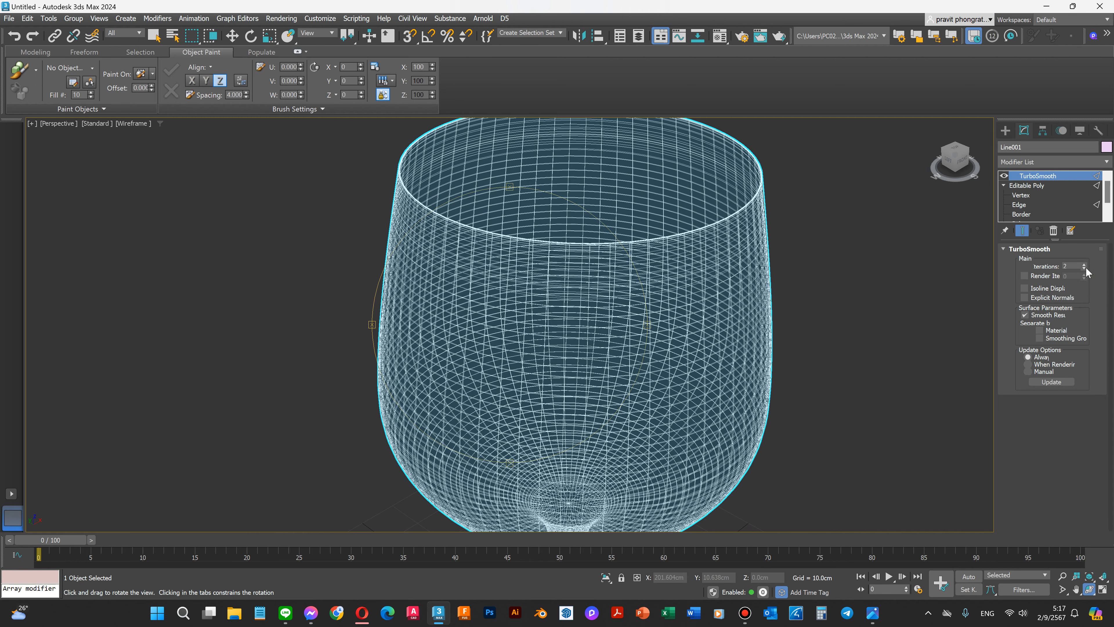
{"action": "left_click", "coordinate": [1085, 268]}
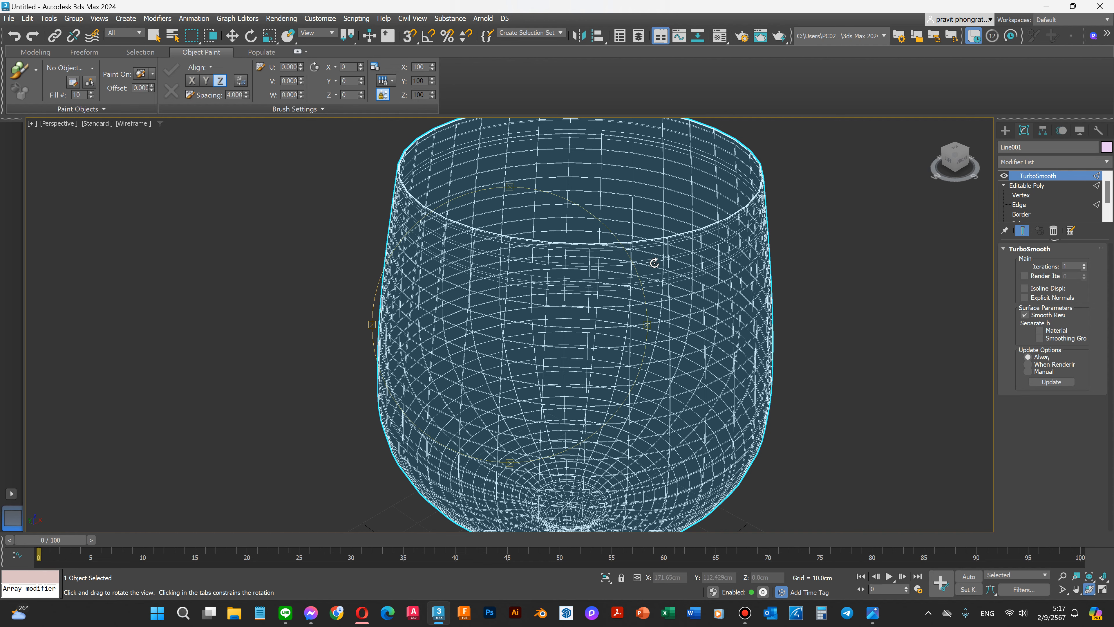
{"action": "scroll", "coordinate": [654, 261], "scroll_direction": "down", "scroll_amount": 5}
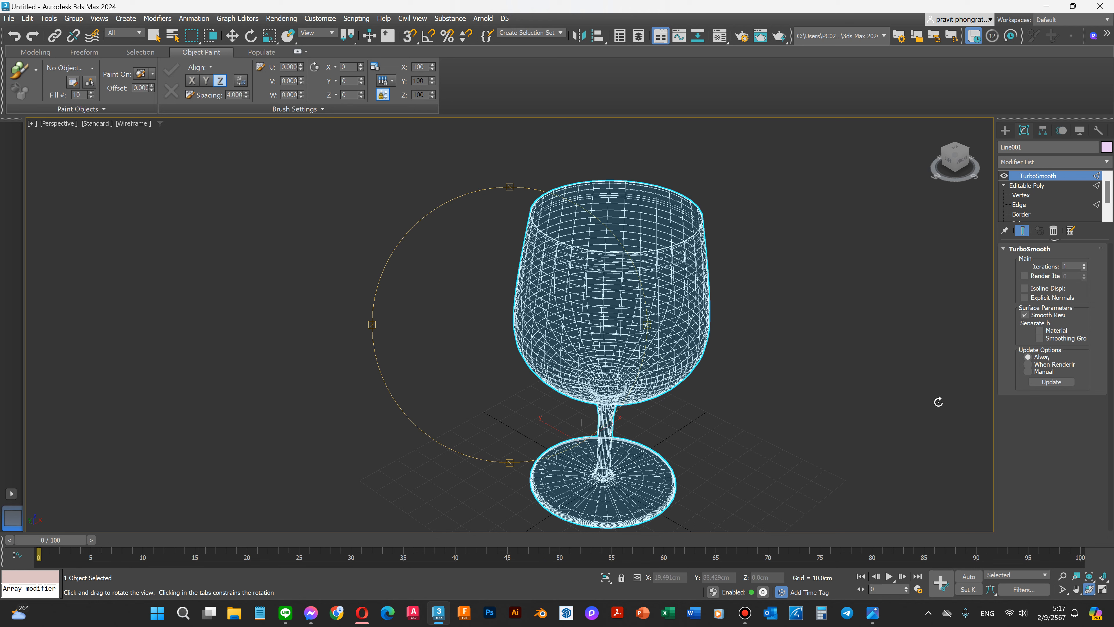
Step: Deselect the glass and restore the viewport to Default Shading
{"action": "key", "text": "e"}
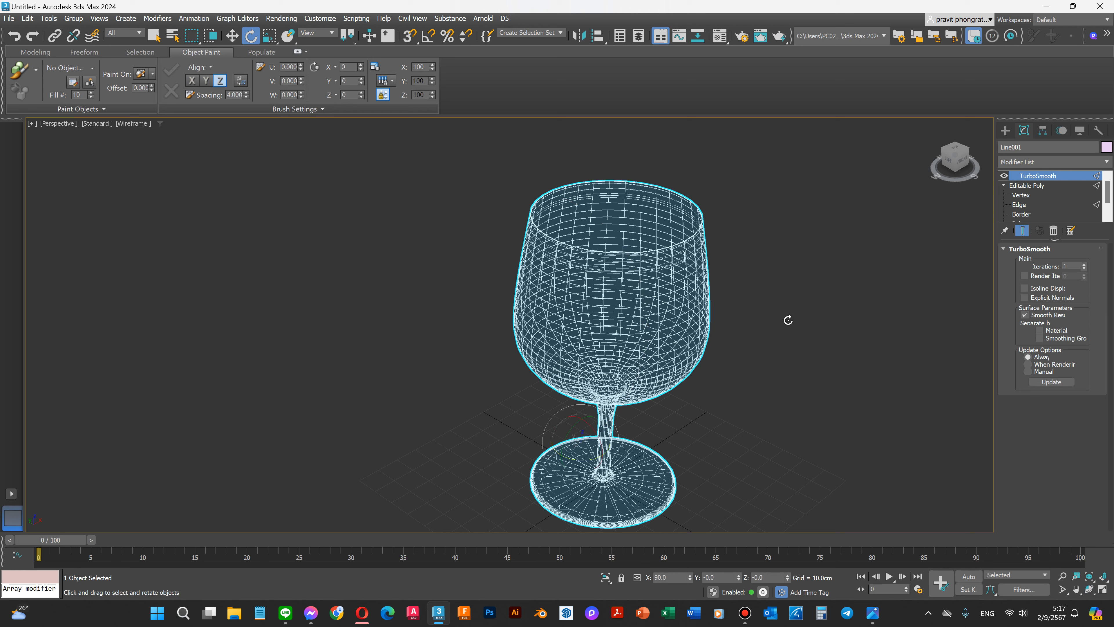
{"action": "key", "text": "w"}
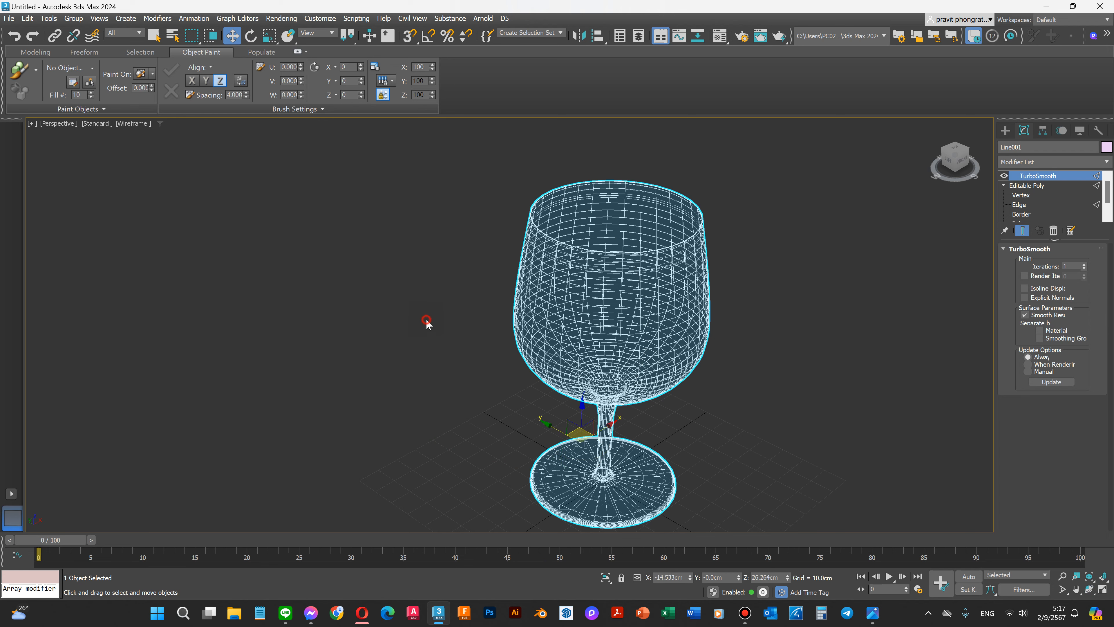
{"action": "left_click", "coordinate": [426, 322]}
{"action": "scroll", "coordinate": [373, 296], "scroll_direction": "down", "scroll_amount": 2}
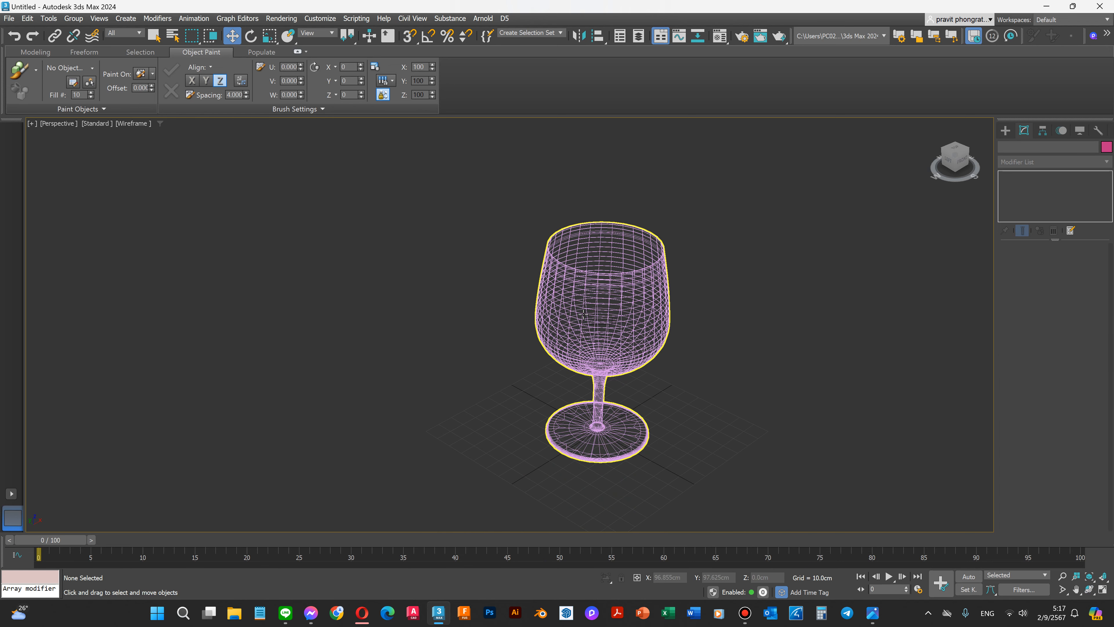
{"action": "left_click", "coordinate": [132, 124]}
{"action": "left_click", "coordinate": [136, 135]}
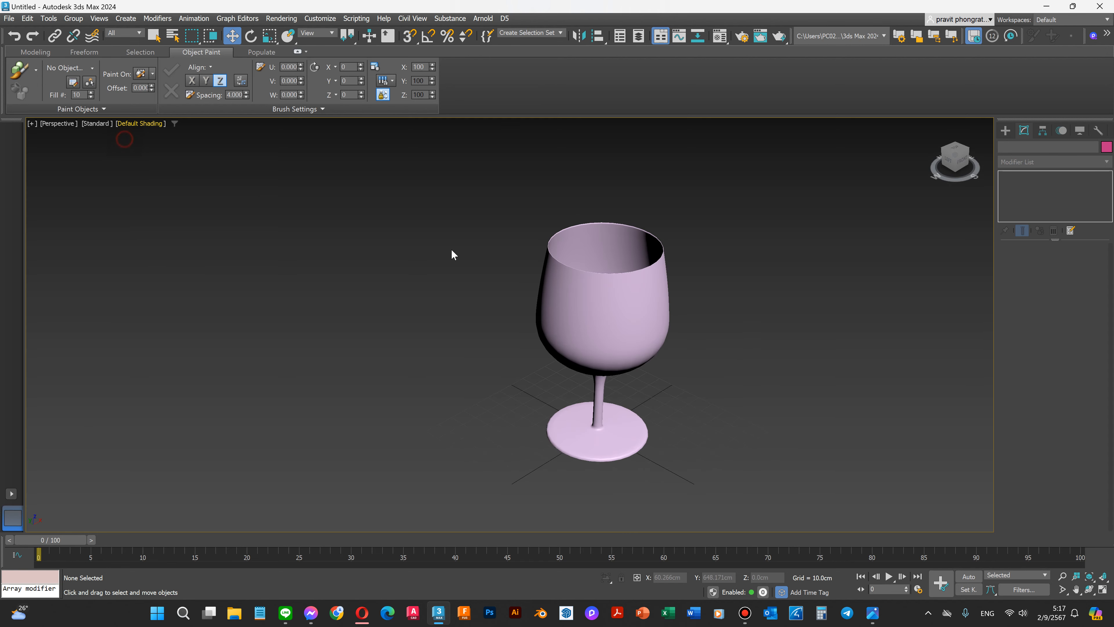
{"action": "scroll", "coordinate": [635, 320], "scroll_direction": "up", "scroll_amount": 2}
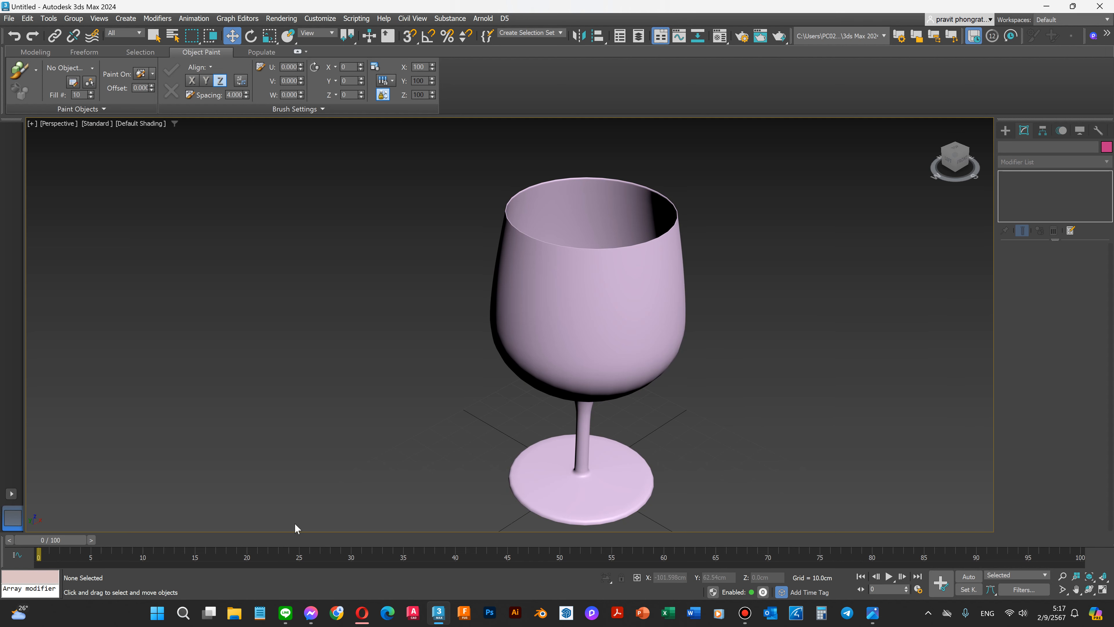
Step: Switch to the front view and check the home grid's spacing settings
{"action": "key", "text": "f"}
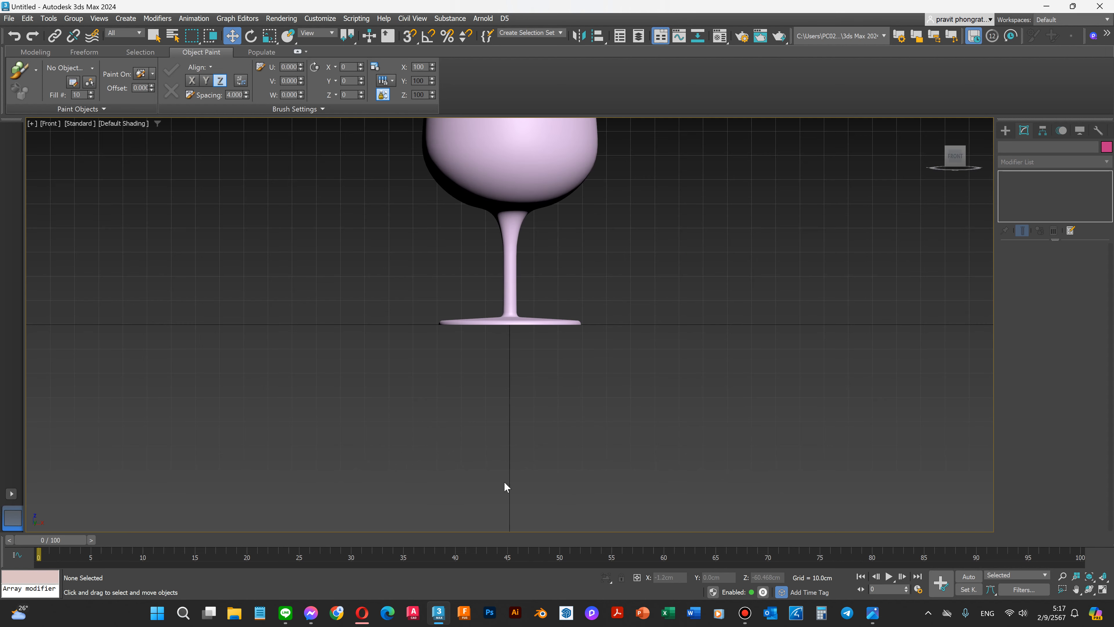
{"action": "scroll", "coordinate": [504, 481], "scroll_direction": "down", "scroll_amount": 2}
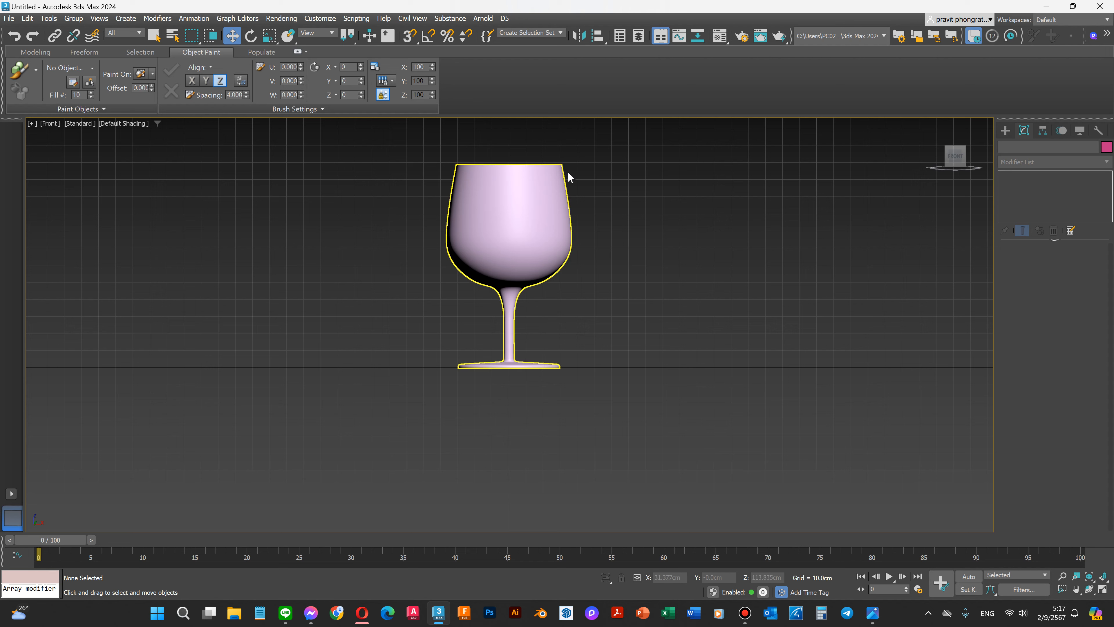
{"action": "right_click", "coordinate": [410, 37]}
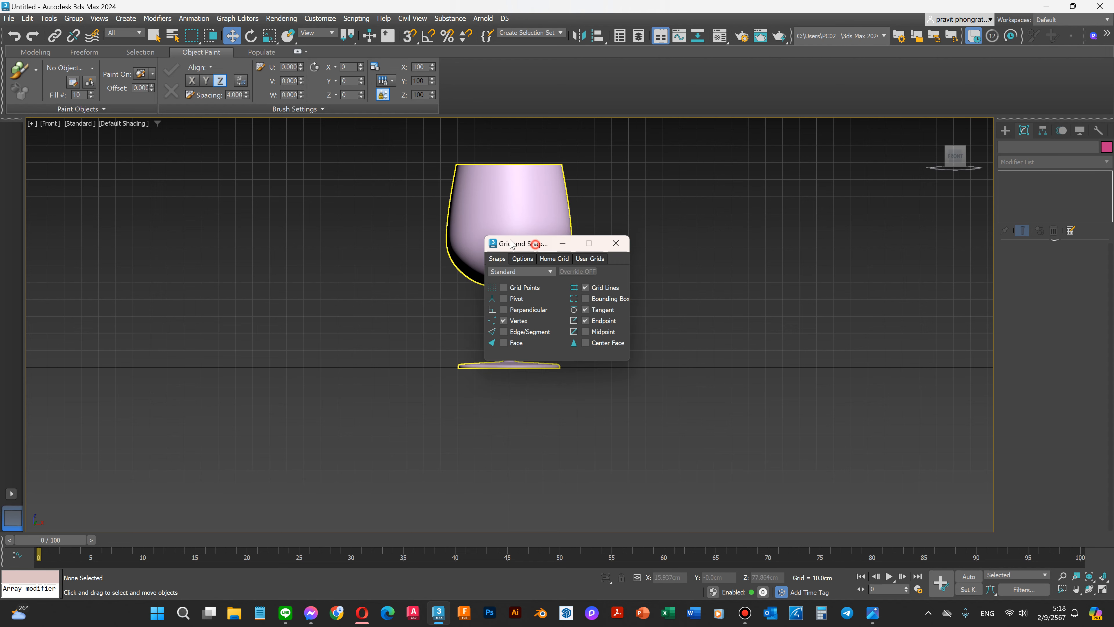
{"action": "left_click_drag", "start_coordinate": [537, 240], "coordinate": [312, 224]}
{"action": "left_click", "coordinate": [328, 242]}
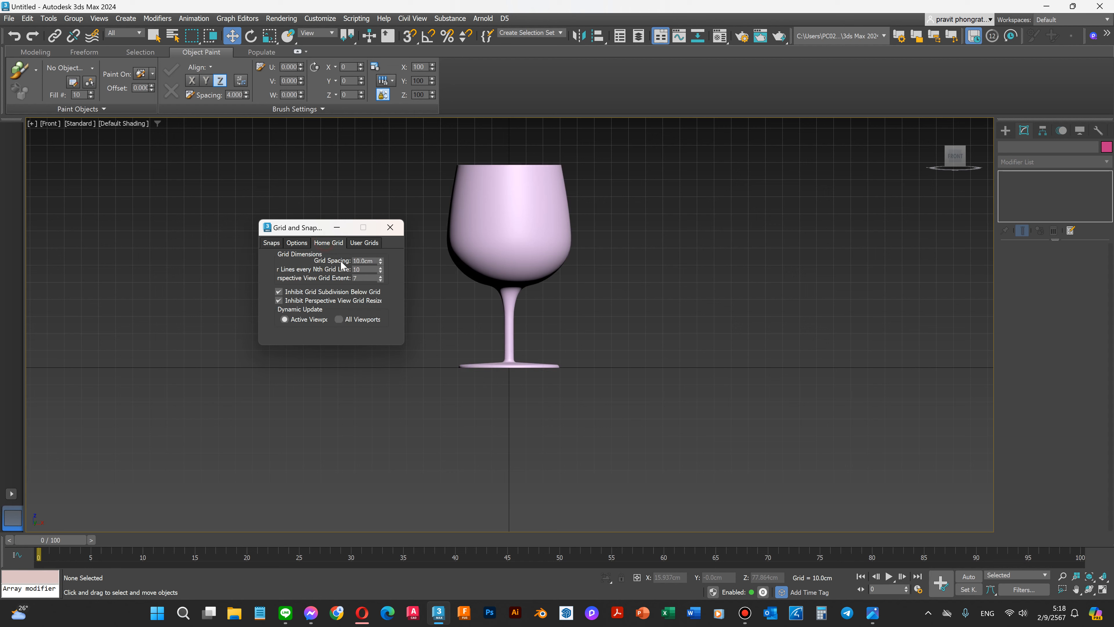
{"action": "double_click", "coordinate": [374, 261]}
{"action": "left_click", "coordinate": [390, 226]}
Step: Select the whole wine glass and return to the perspective view
{"action": "left_click_drag", "start_coordinate": [402, 139], "coordinate": [662, 412]}
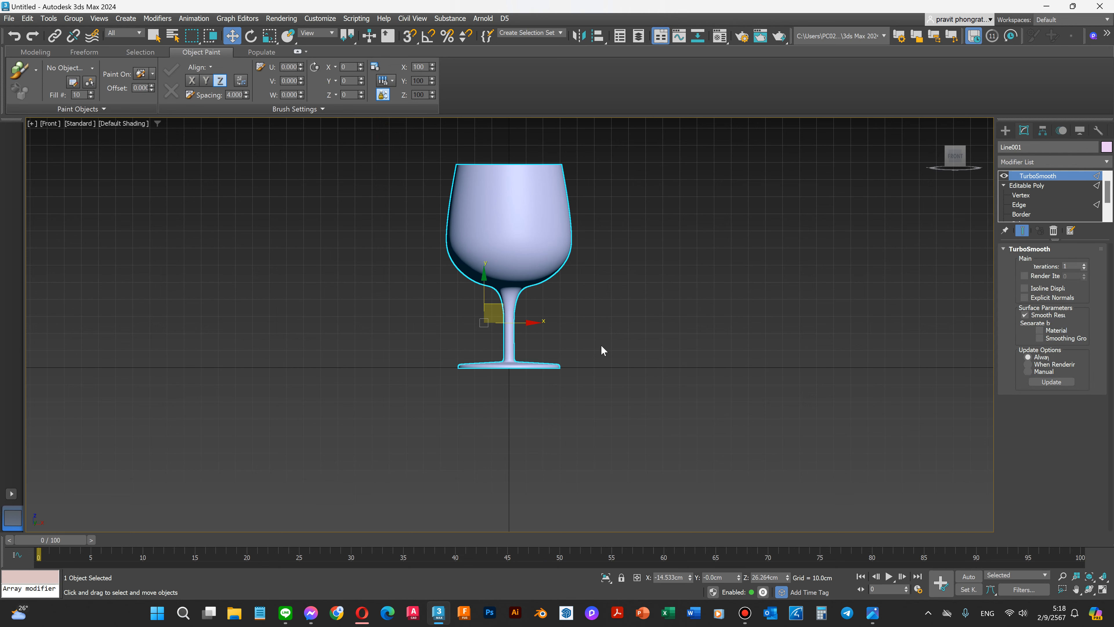
{"action": "left_click", "coordinate": [934, 125]}
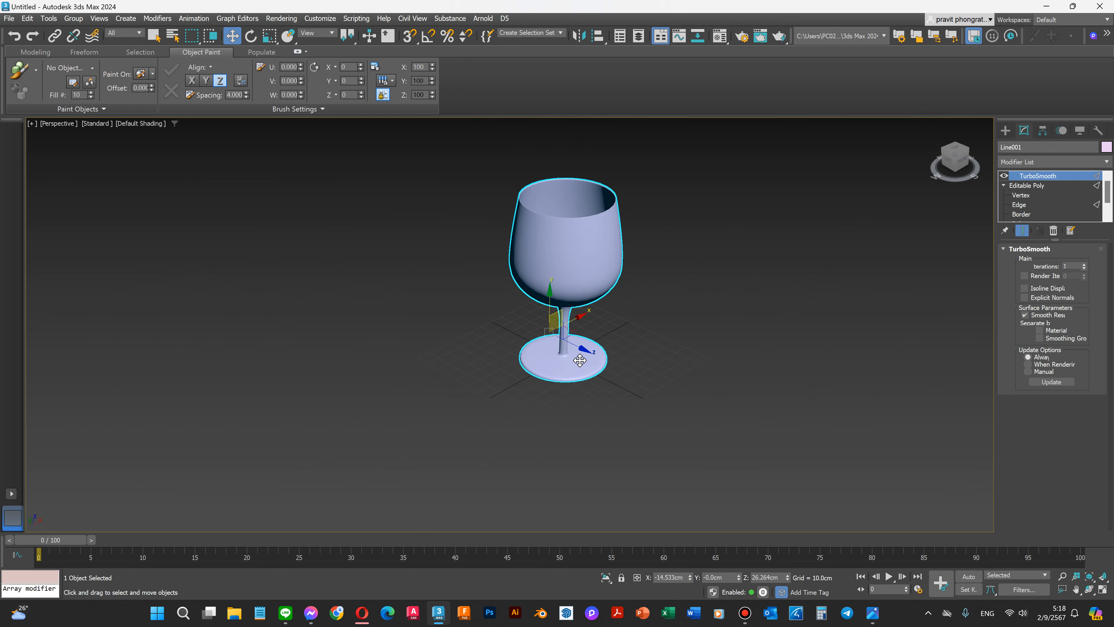
Step: Scale the wine glass uniformly to about 26% and lower it onto the ground line in the front view
{"action": "key", "text": "r"}
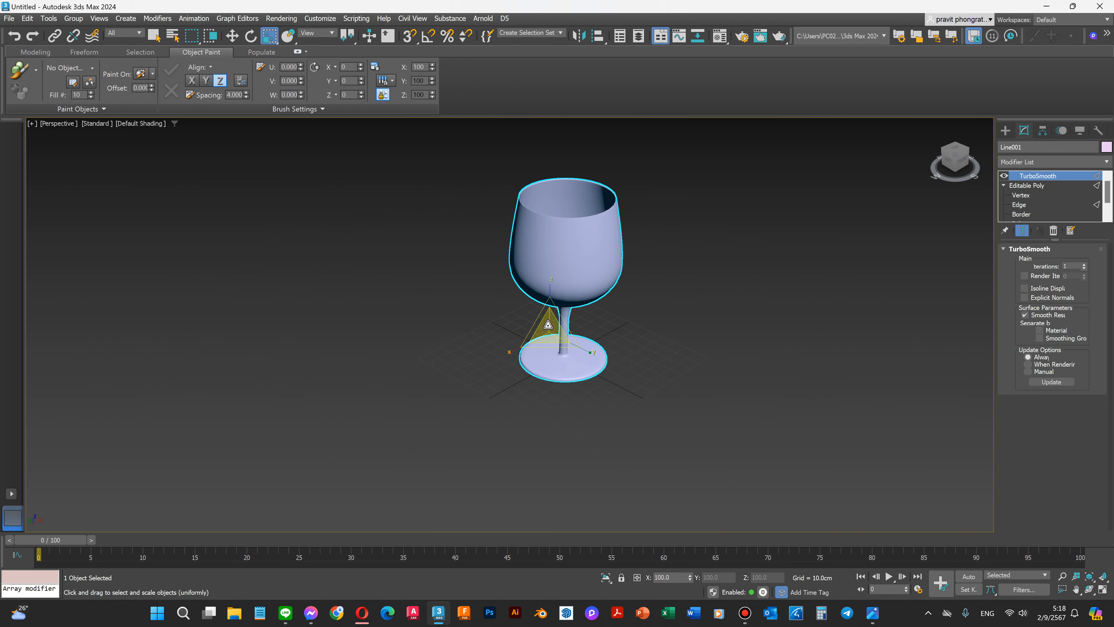
{"action": "left_click_drag", "start_coordinate": [548, 324], "coordinate": [546, 410]}
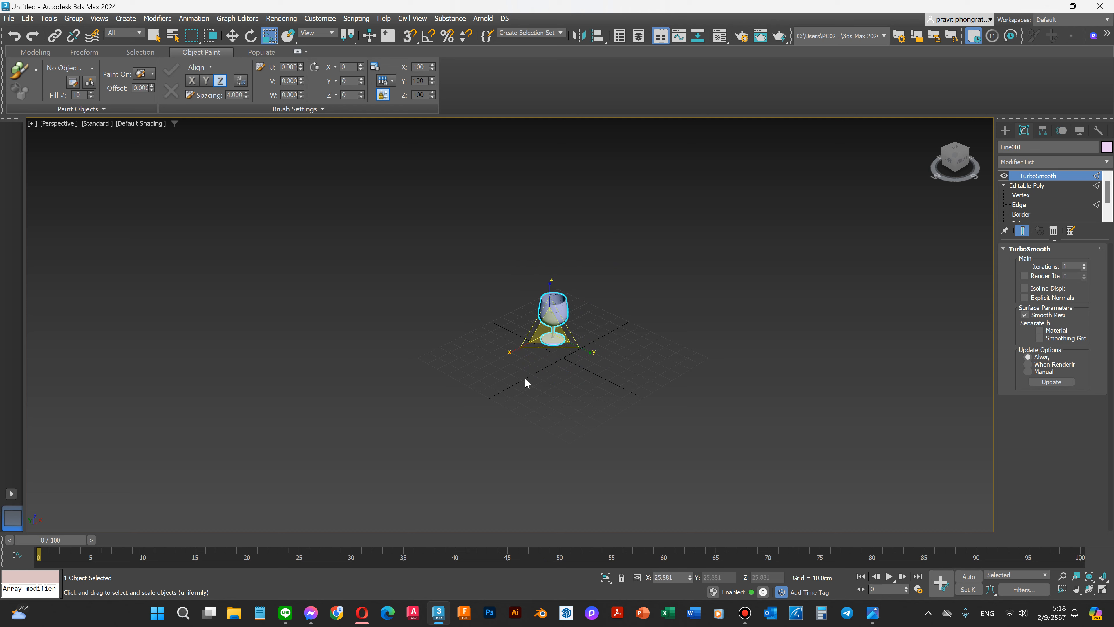
{"action": "key", "text": "f"}
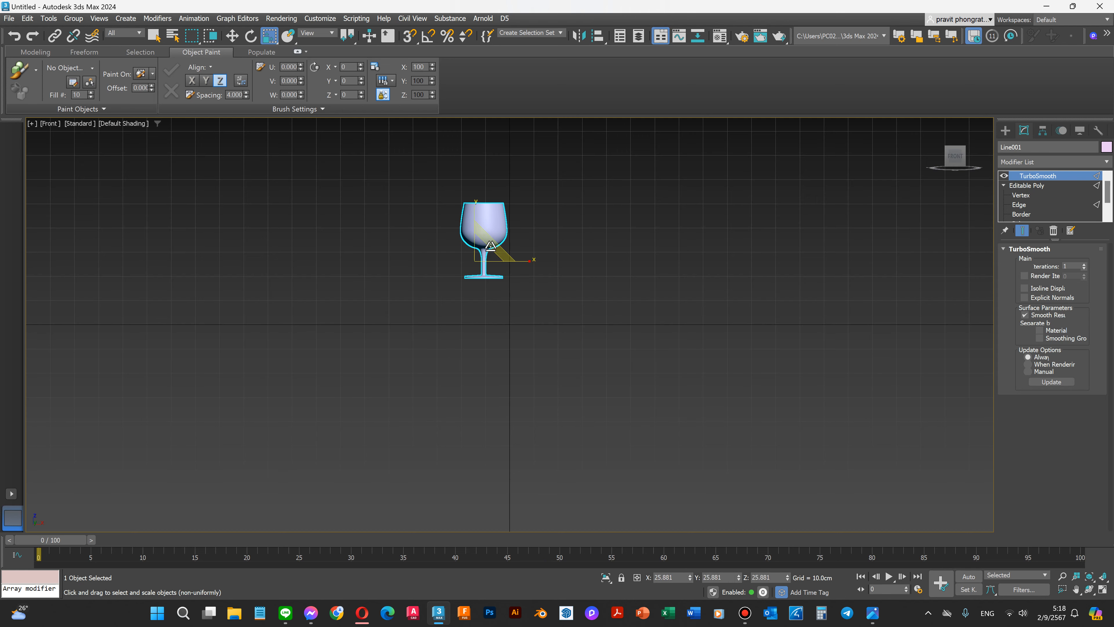
{"action": "key", "text": "w"}
{"action": "left_click_drag", "start_coordinate": [475, 215], "coordinate": [471, 262]}
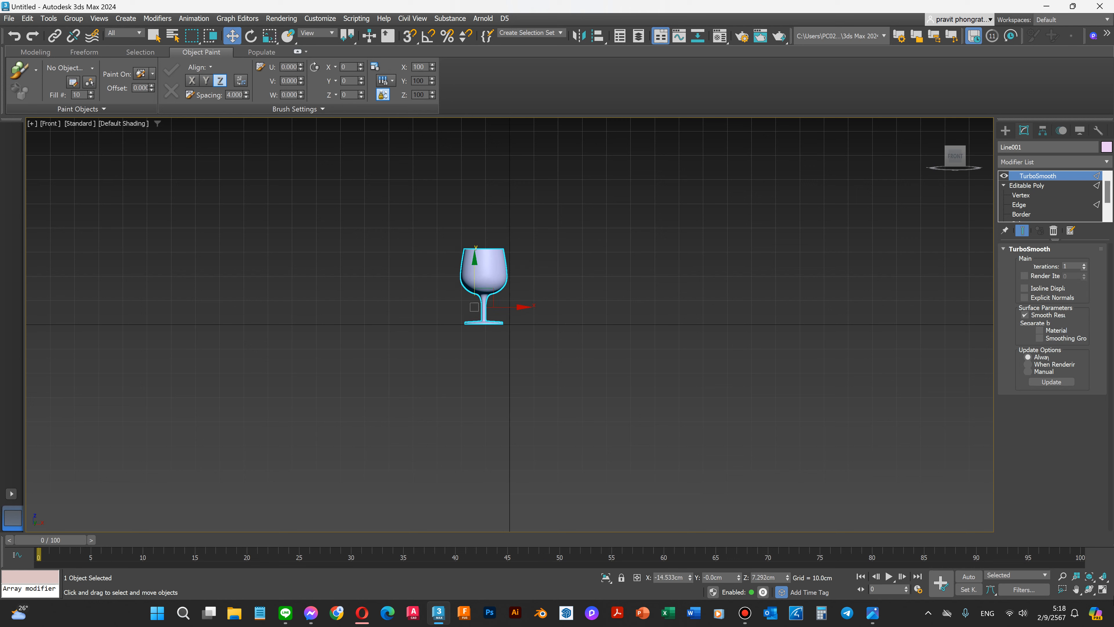
Step: Scale the wine glass down uniformly to about 12.8% in an angled orthographic view
{"action": "left_click", "coordinate": [1089, 589]}
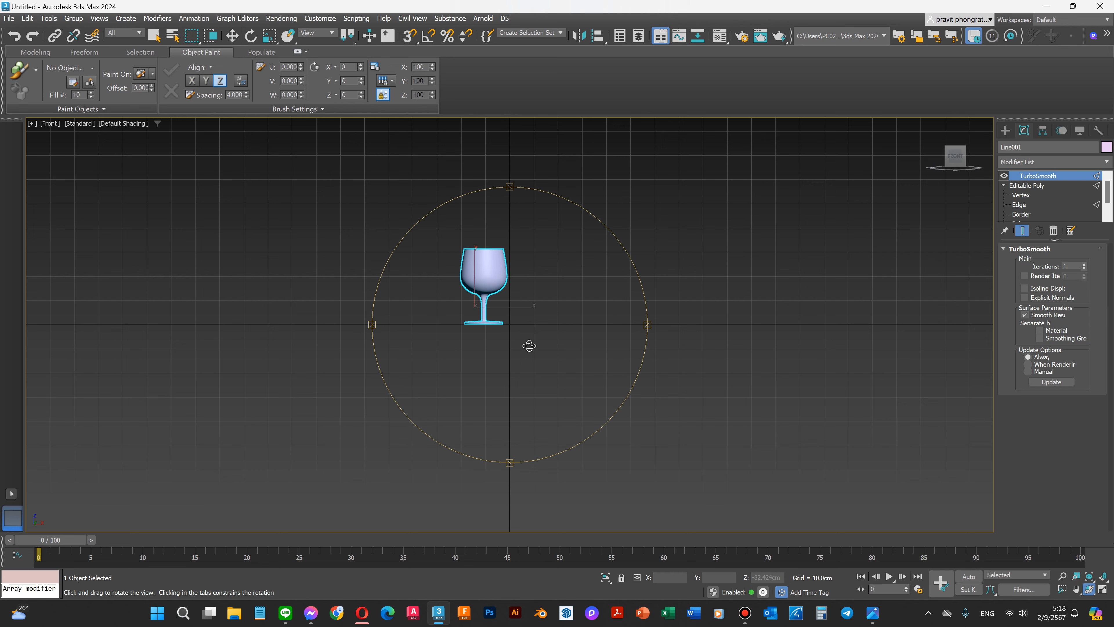
{"action": "left_click_drag", "start_coordinate": [527, 343], "coordinate": [519, 317]}
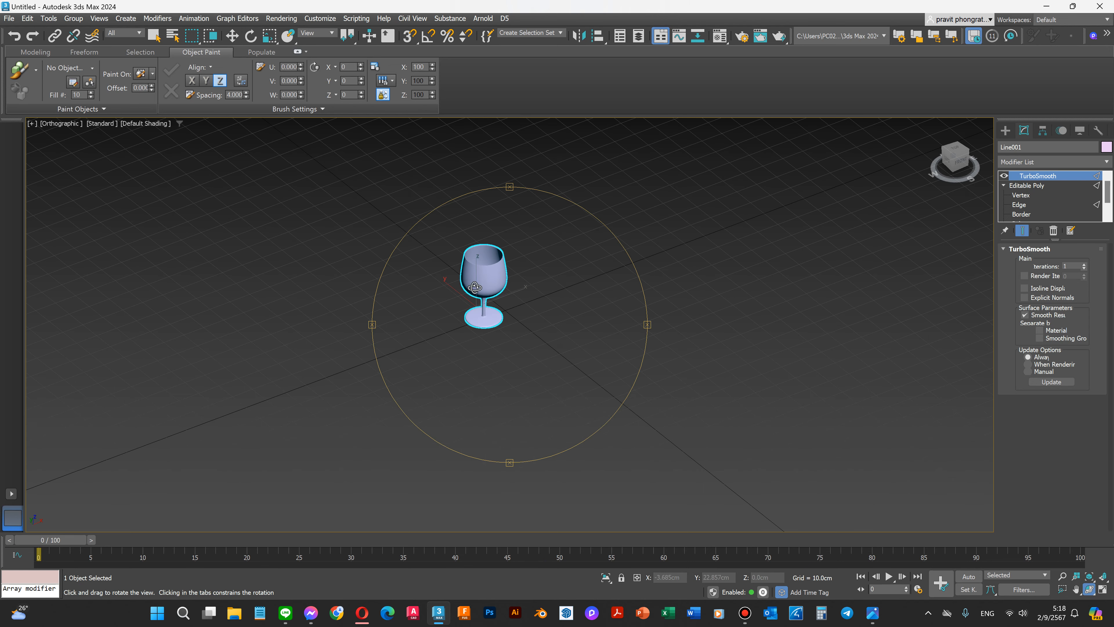
{"action": "key", "text": "r"}
{"action": "scroll", "coordinate": [467, 279], "scroll_direction": "up", "scroll_amount": 2}
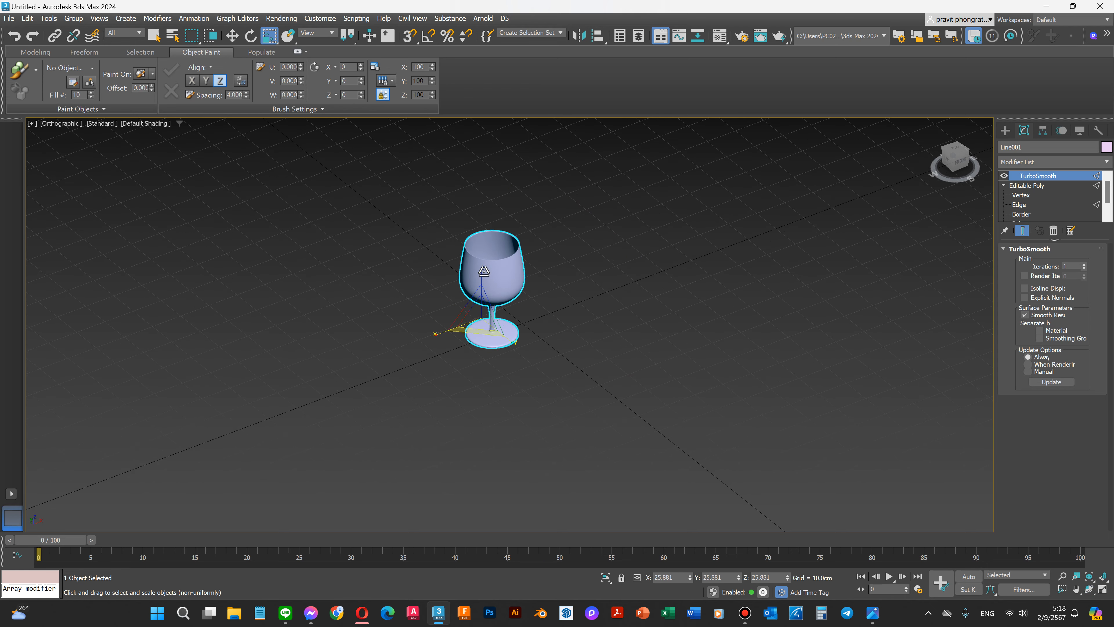
{"action": "left_click_drag", "start_coordinate": [484, 272], "coordinate": [475, 343]}
Step: Lower the wine glass in the front view until its base rests precisely on the ground line
{"action": "key", "text": "f"}
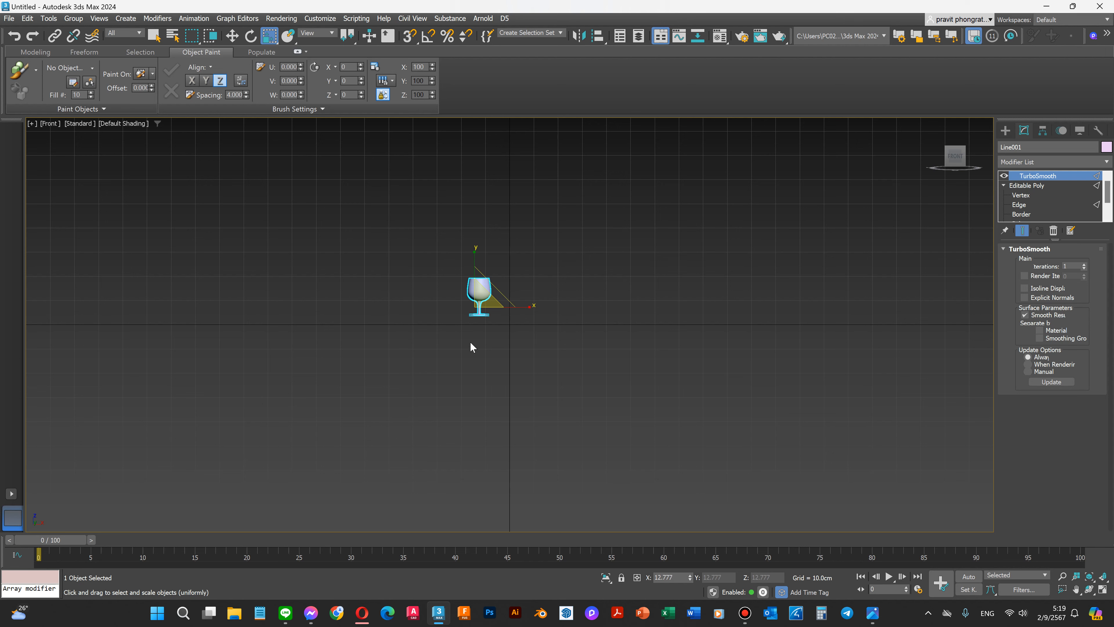
{"action": "key", "text": "w"}
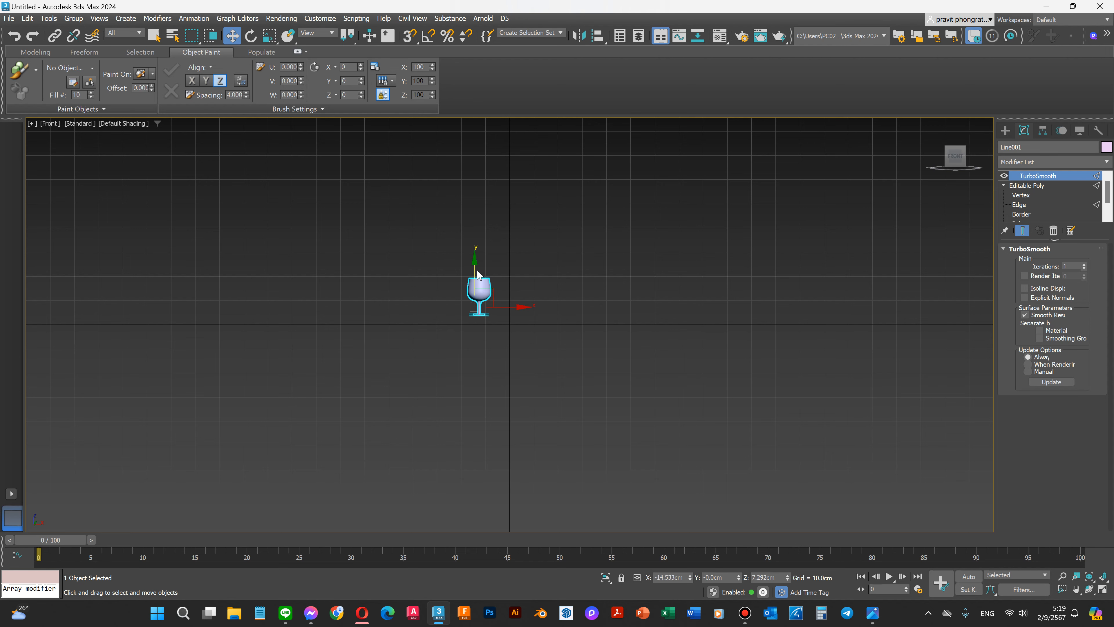
{"action": "left_click_drag", "start_coordinate": [475, 265], "coordinate": [476, 270]}
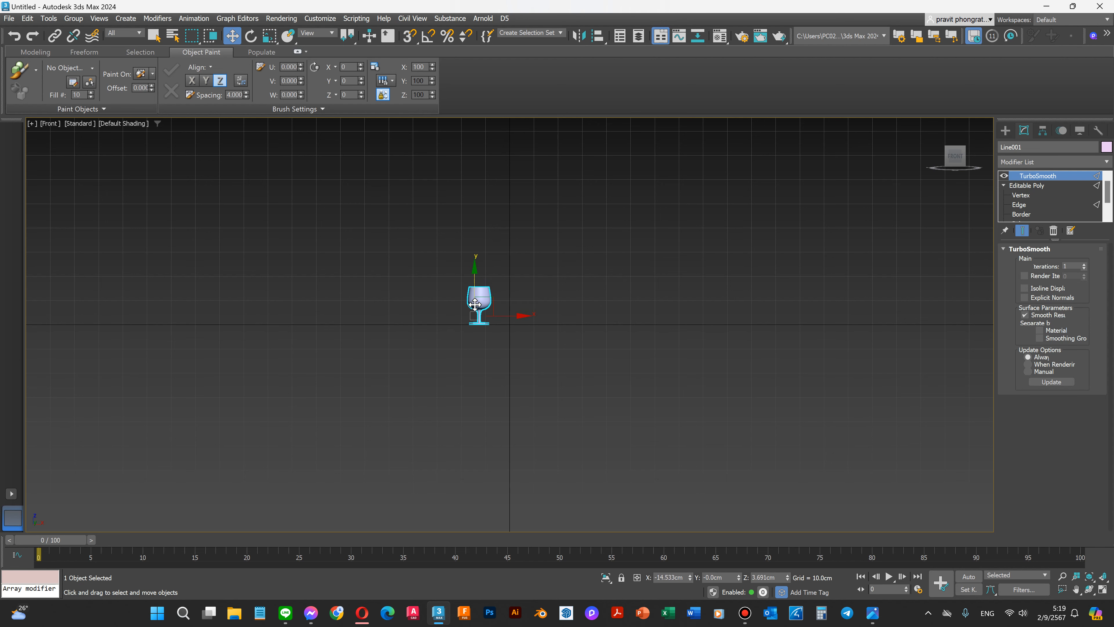
{"action": "scroll", "coordinate": [478, 310], "scroll_direction": "up", "scroll_amount": 5}
{"action": "scroll", "coordinate": [454, 339], "scroll_direction": "up", "scroll_amount": 3}
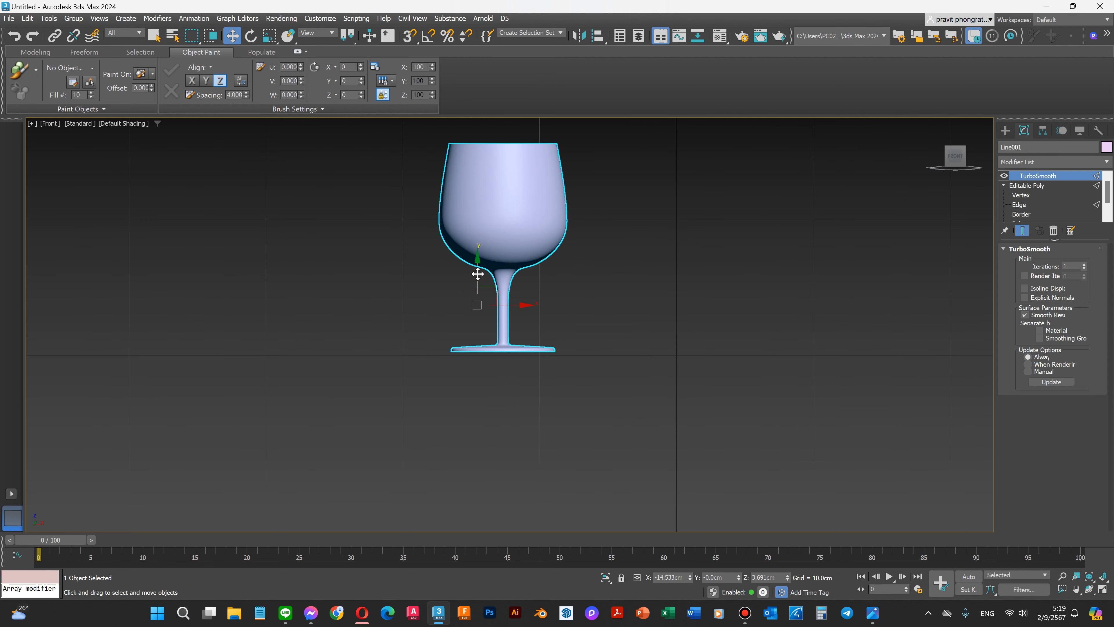
{"action": "left_click_drag", "start_coordinate": [478, 273], "coordinate": [478, 278]}
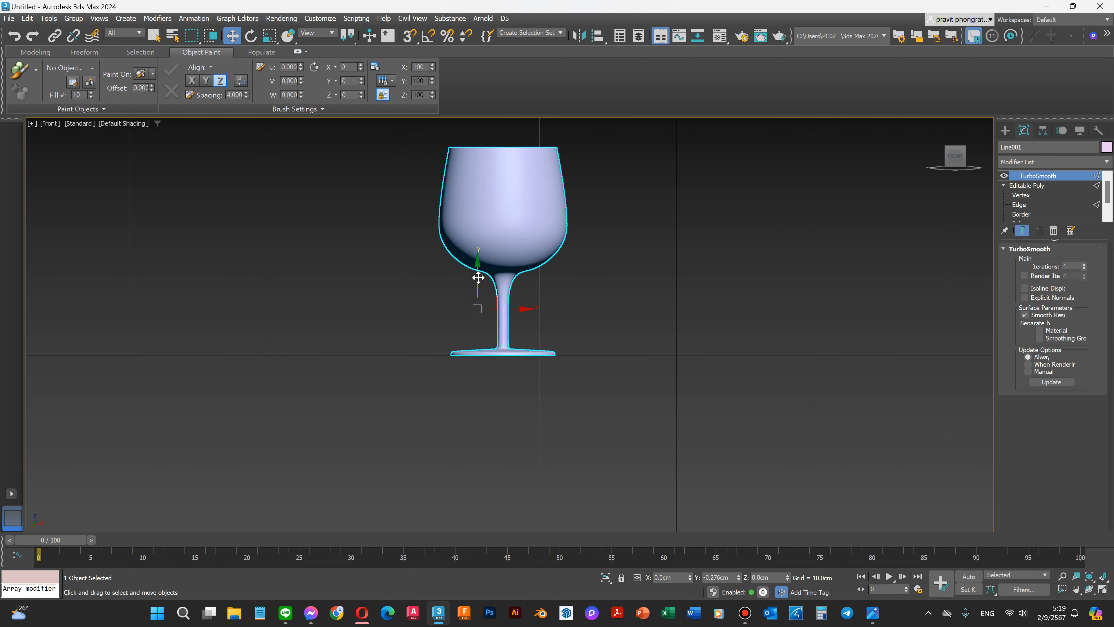
{"action": "scroll", "coordinate": [516, 381], "scroll_direction": "down", "scroll_amount": 3}
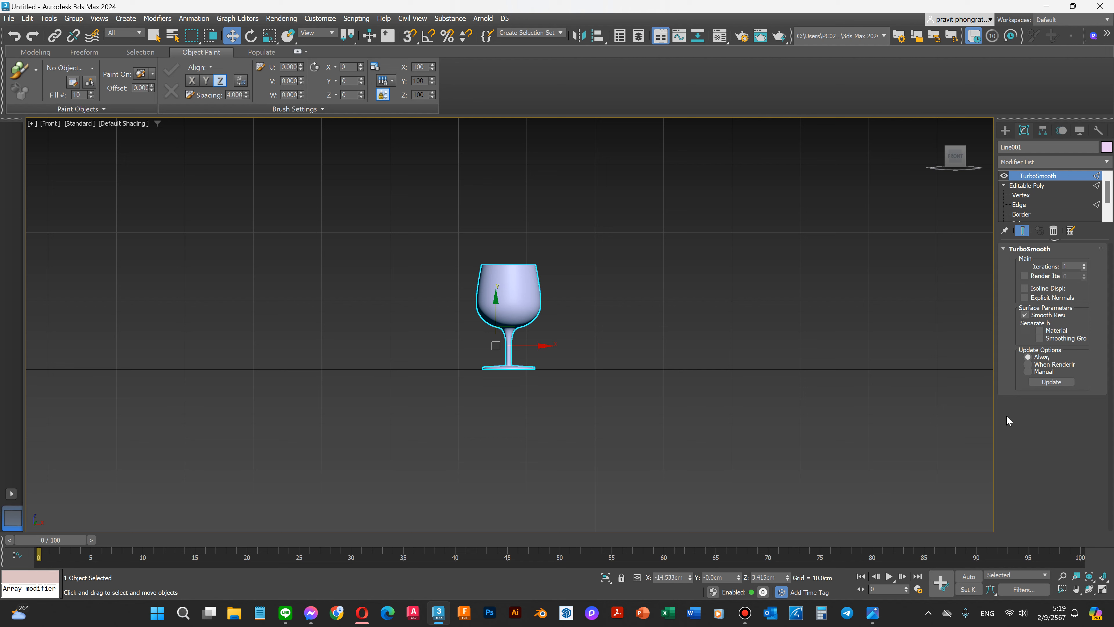
Step: Create a standard primitive sphere of about 4.8 cm radius at the origin in the top view, beside the glass
{"action": "left_click", "coordinate": [1005, 130]}
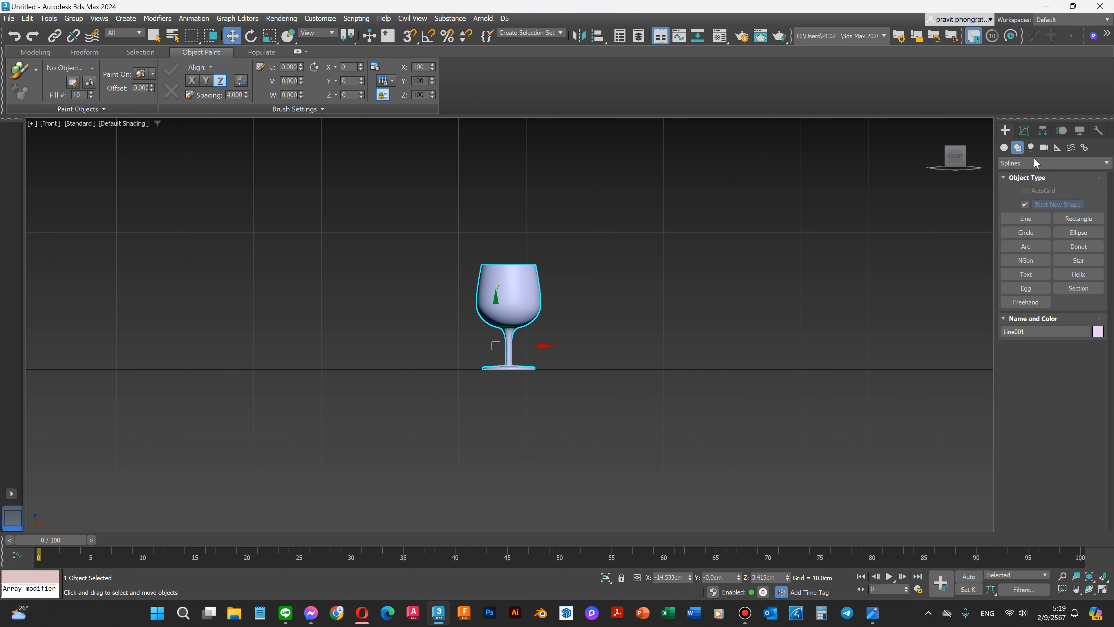
{"action": "left_click", "coordinate": [1003, 147]}
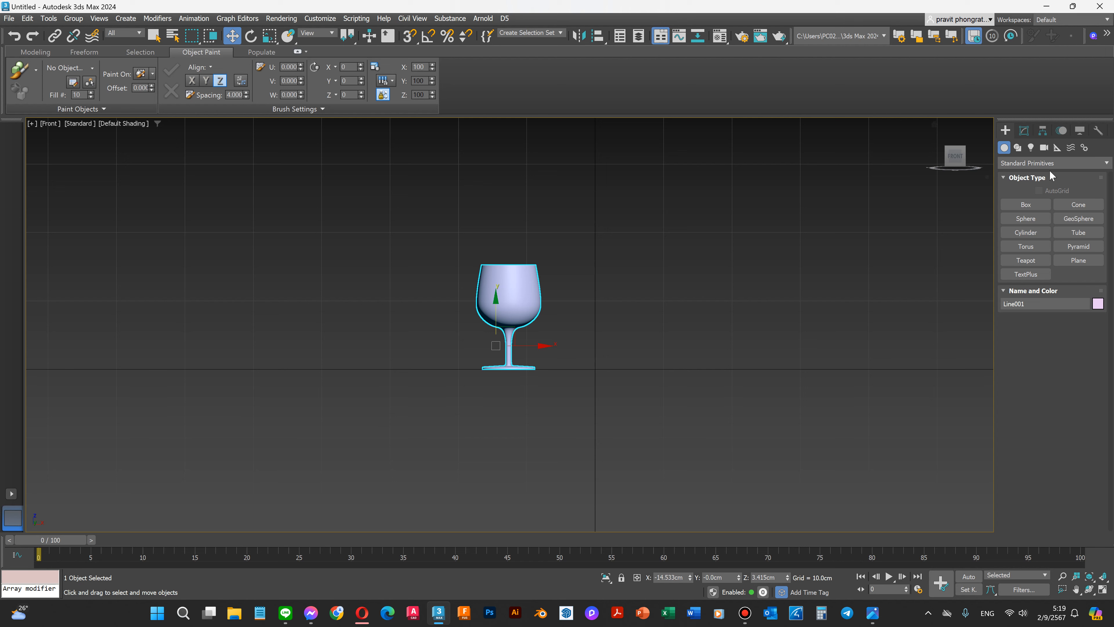
{"action": "left_click", "coordinate": [1025, 218]}
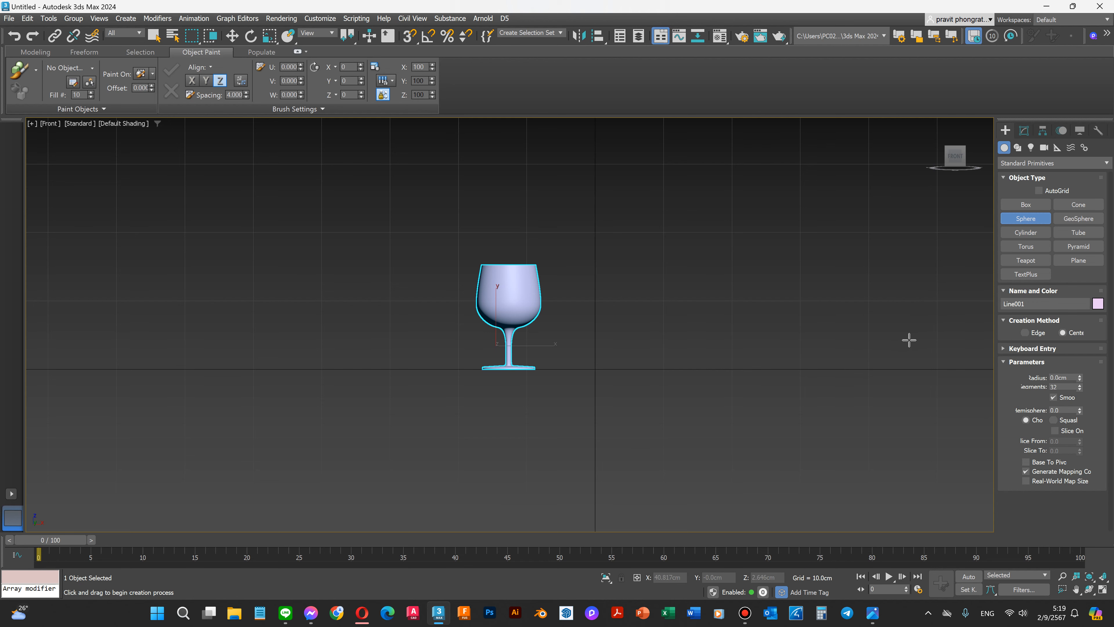
{"action": "key", "text": "t"}
{"action": "scroll", "coordinate": [483, 334], "scroll_direction": "up", "scroll_amount": 5}
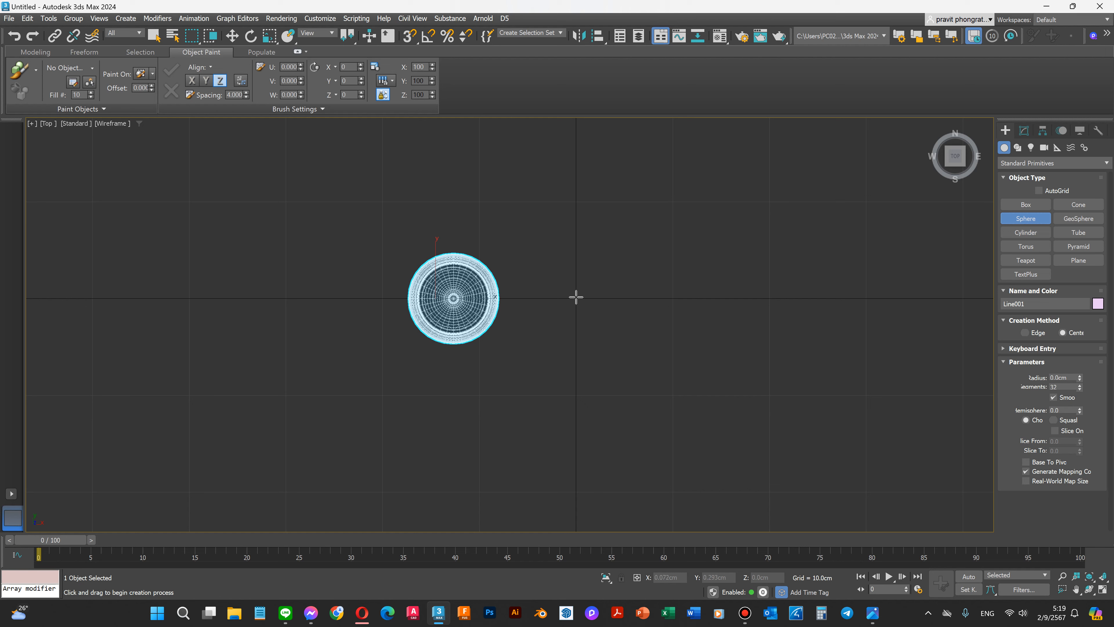
{"action": "left_click_drag", "start_coordinate": [576, 298], "coordinate": [620, 287]}
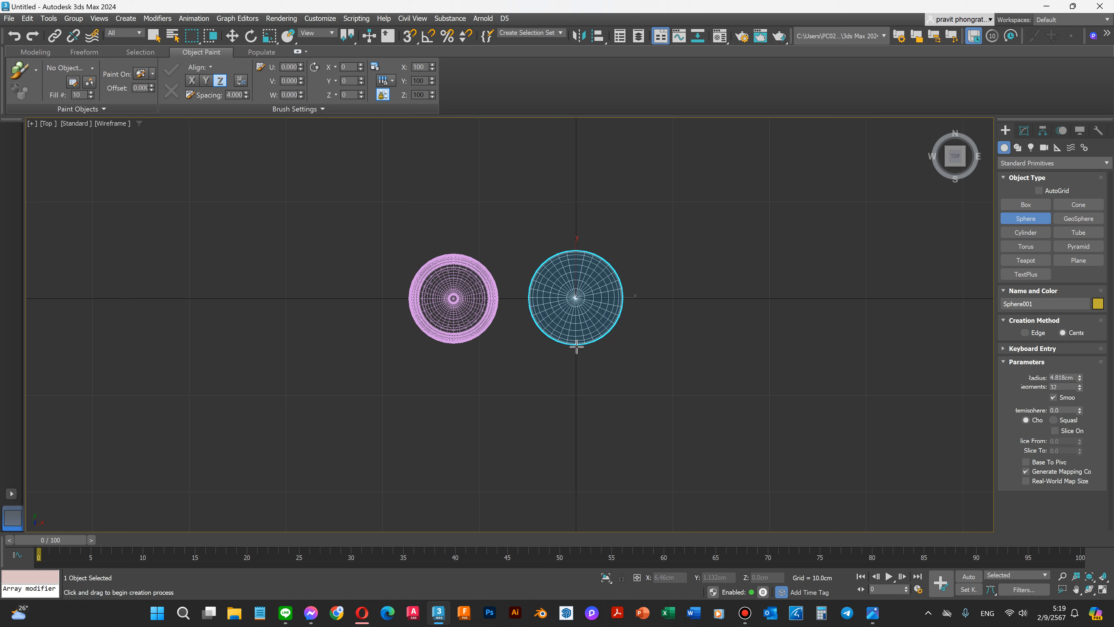
Step: Isolate the sphere and convert it to an Editable Poly
{"action": "left_click", "coordinate": [606, 579]}
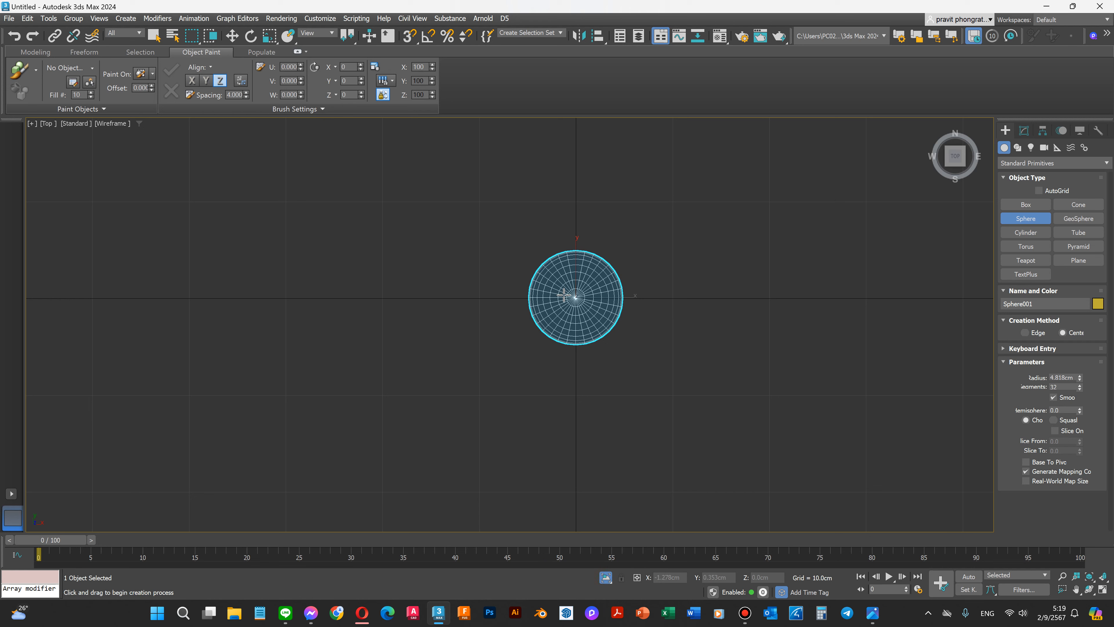
{"action": "key", "text": "w"}
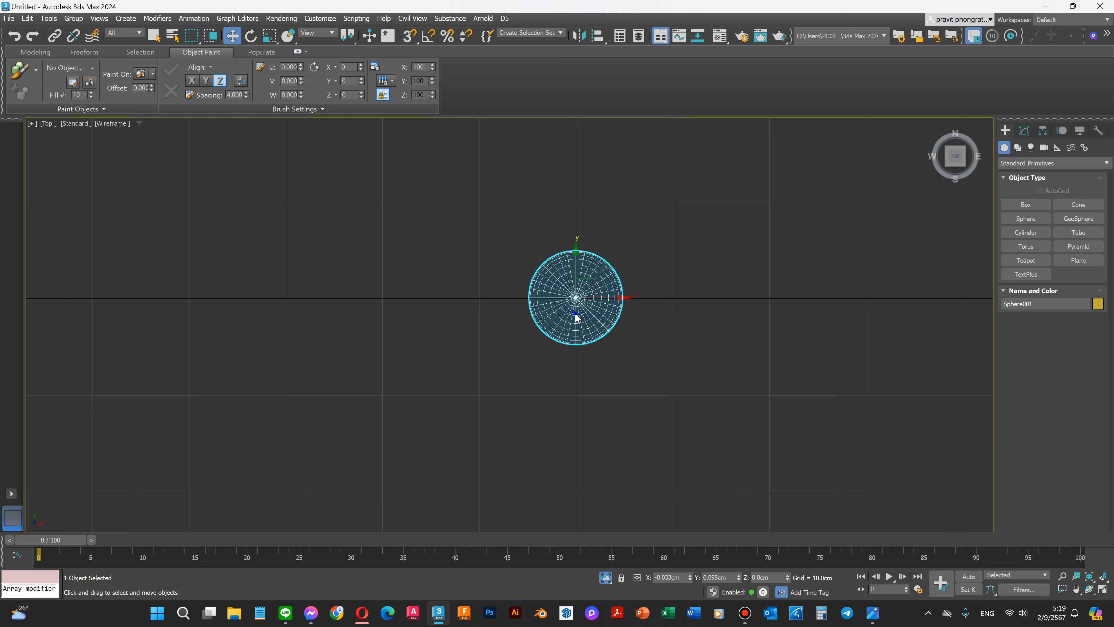
{"action": "right_click", "coordinate": [559, 314]}
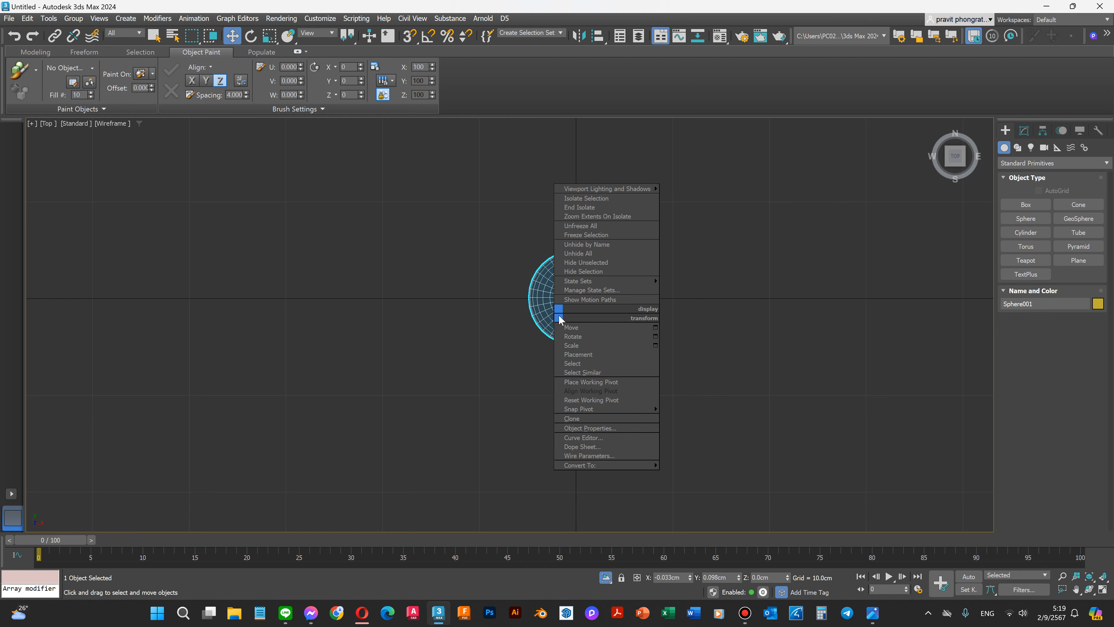
{"action": "left_click", "coordinate": [546, 309]}
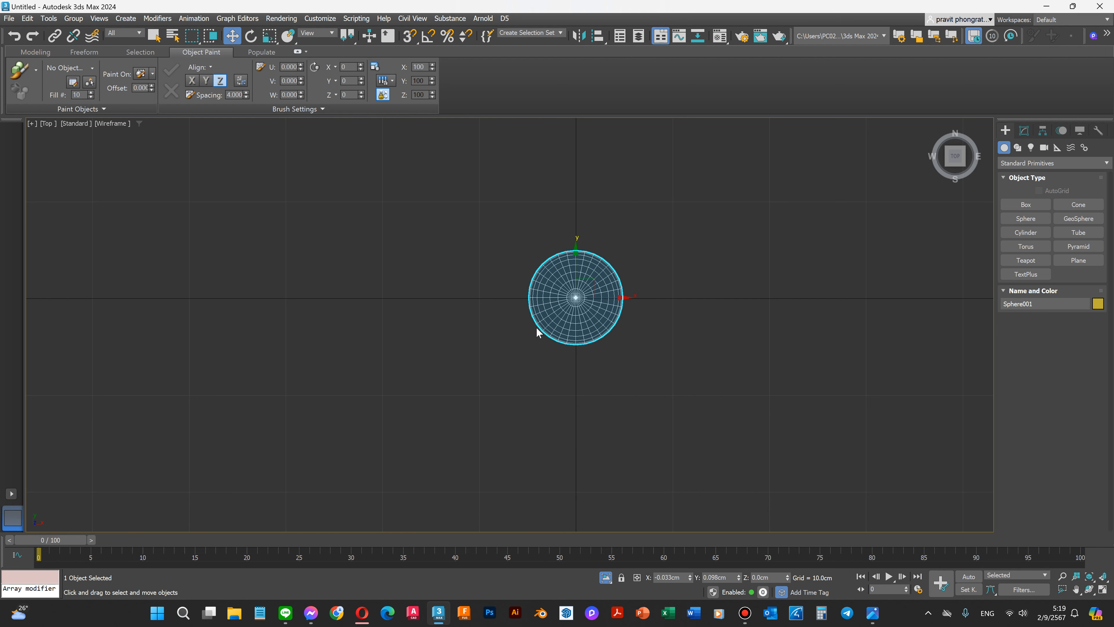
{"action": "right_click", "coordinate": [560, 312]}
{"action": "mouse_move", "coordinate": [626, 461]}
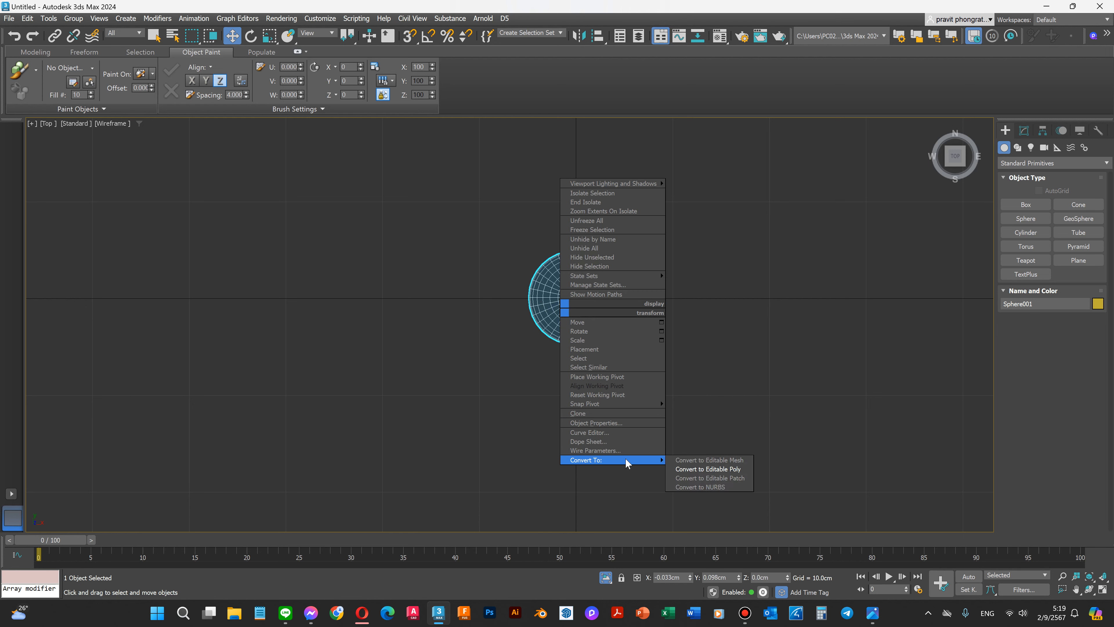
{"action": "left_click", "coordinate": [713, 468]}
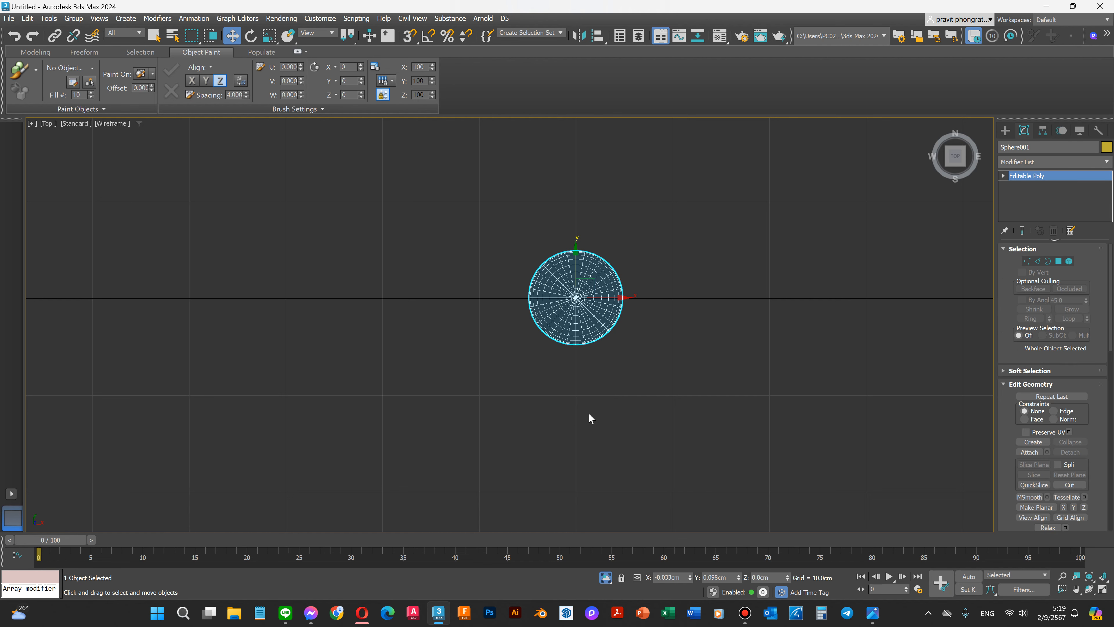
Step: Show the sphere in the front view with Default Shading and Edged Faces
{"action": "key", "text": "f"}
{"action": "key", "text": "F3"}
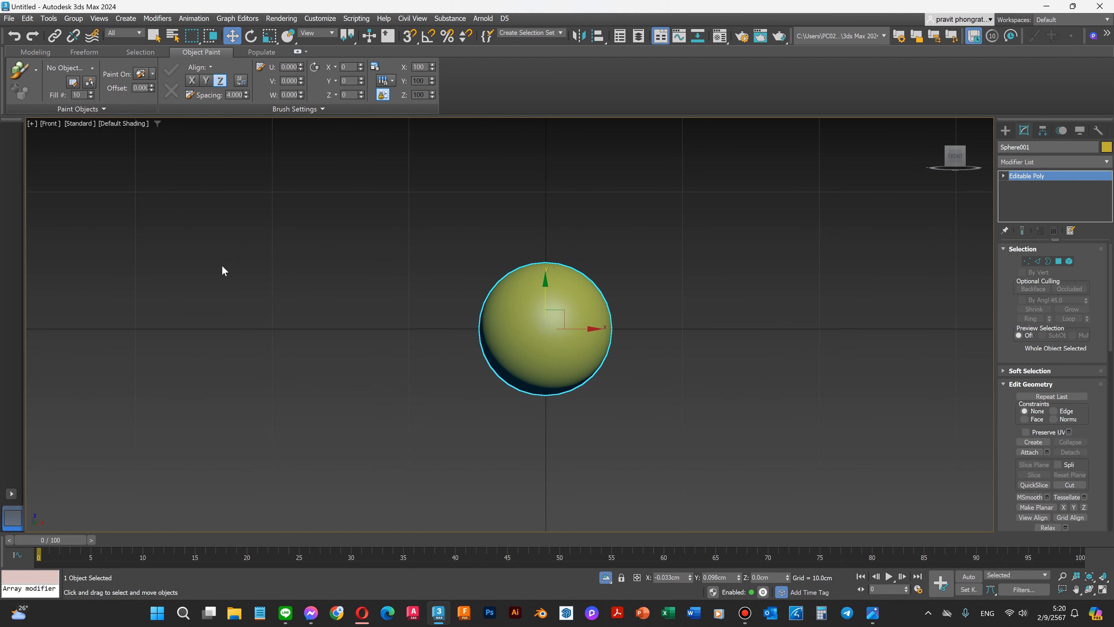
{"action": "left_click", "coordinate": [140, 125]}
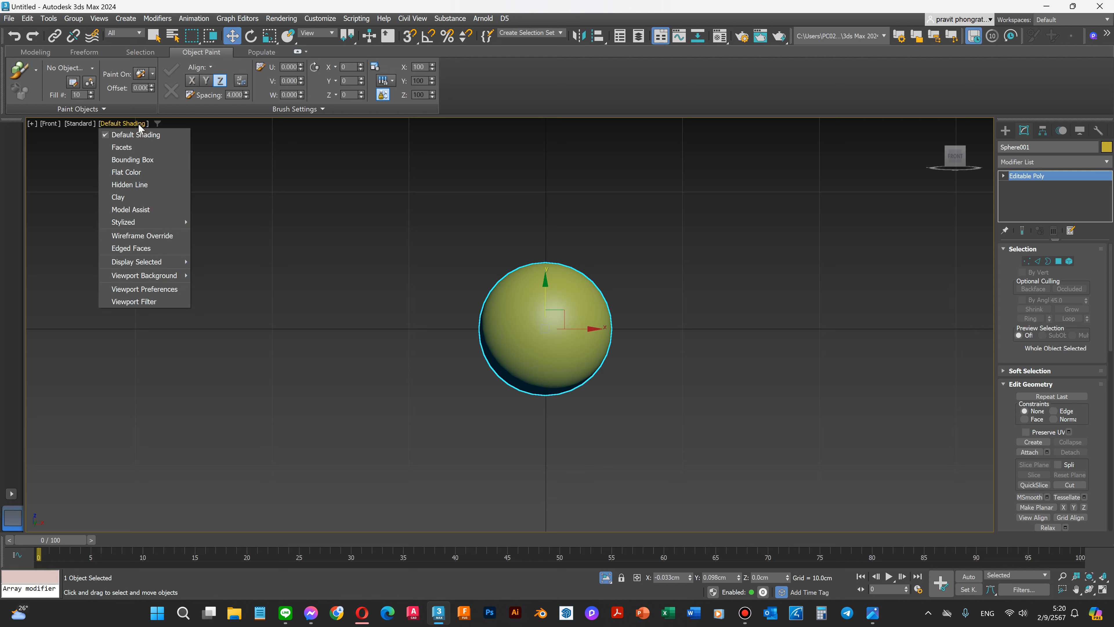
{"action": "left_click", "coordinate": [159, 248]}
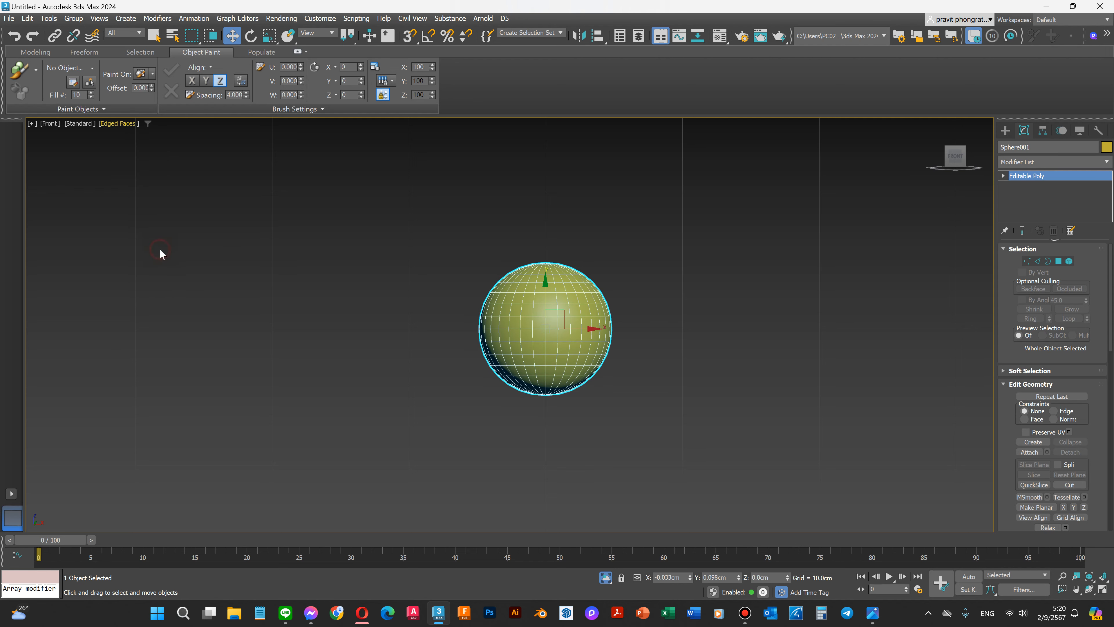
{"action": "scroll", "coordinate": [552, 368], "scroll_direction": "up", "scroll_amount": 2}
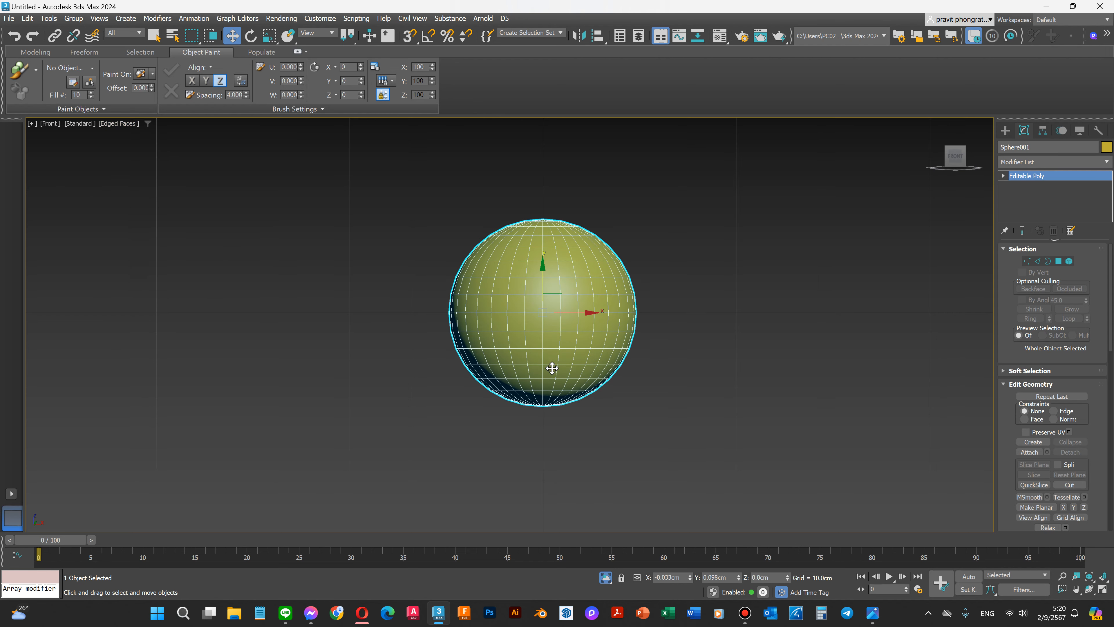
Step: Delete the sphere's top pole vertex and its upper four rings of vertices to open the top
{"action": "left_click", "coordinate": [1002, 176]}
{"action": "left_click", "coordinate": [1022, 185]}
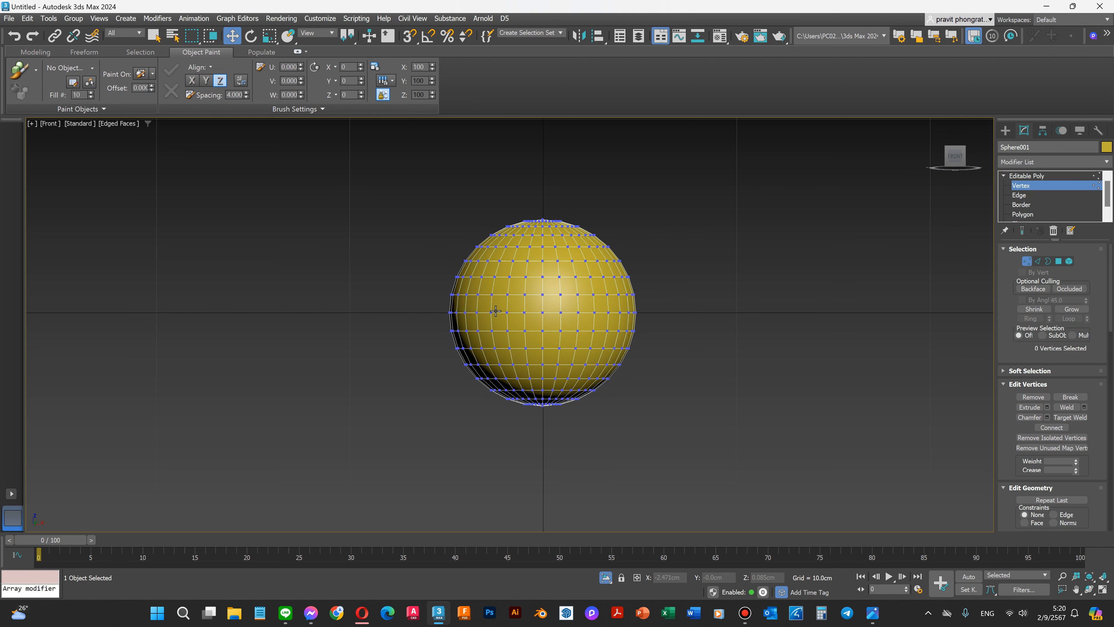
{"action": "scroll", "coordinate": [495, 310], "scroll_direction": "up", "scroll_amount": 3}
{"action": "left_click_drag", "start_coordinate": [711, 234], "coordinate": [427, 169]}
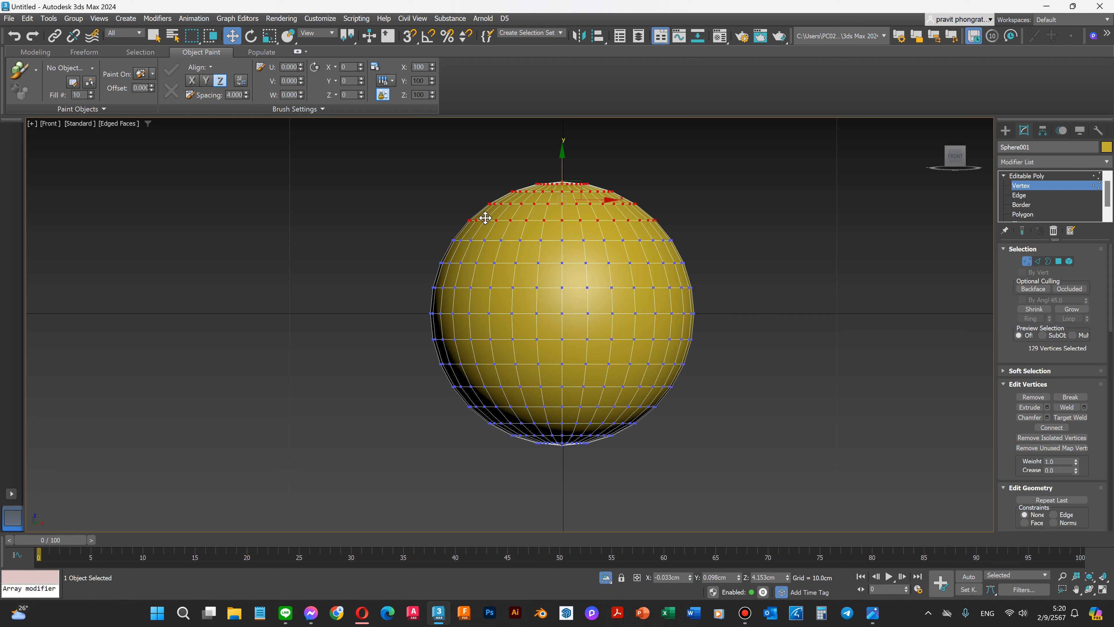
{"action": "key", "text": "Delete"}
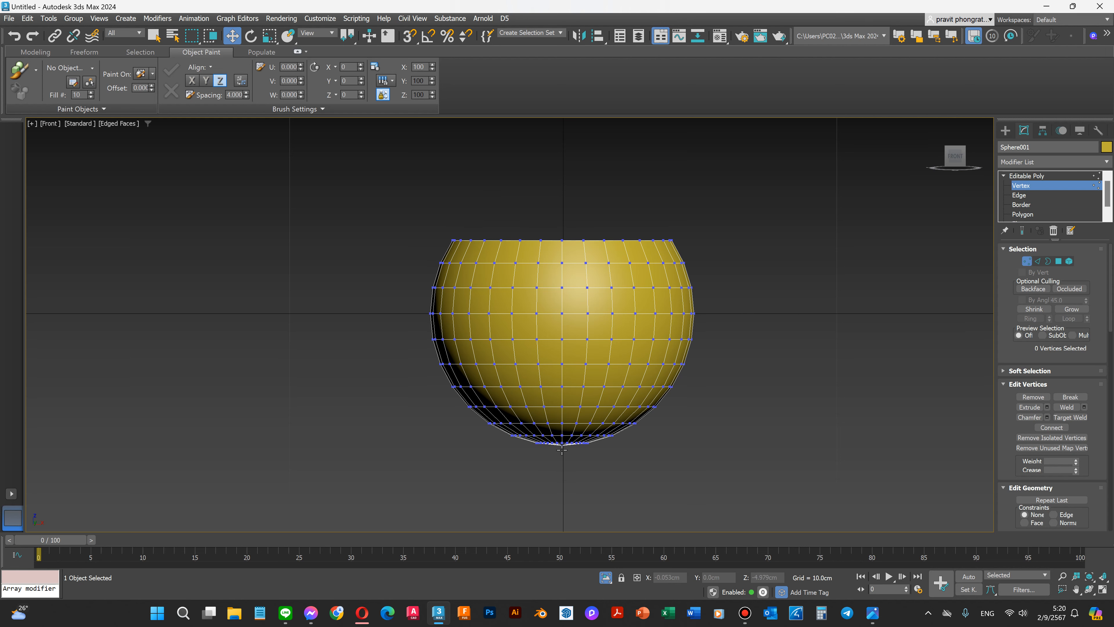
Step: Delete the single pole vertex at the bottom of the sphere
{"action": "scroll", "coordinate": [570, 452], "scroll_direction": "up", "scroll_amount": 6}
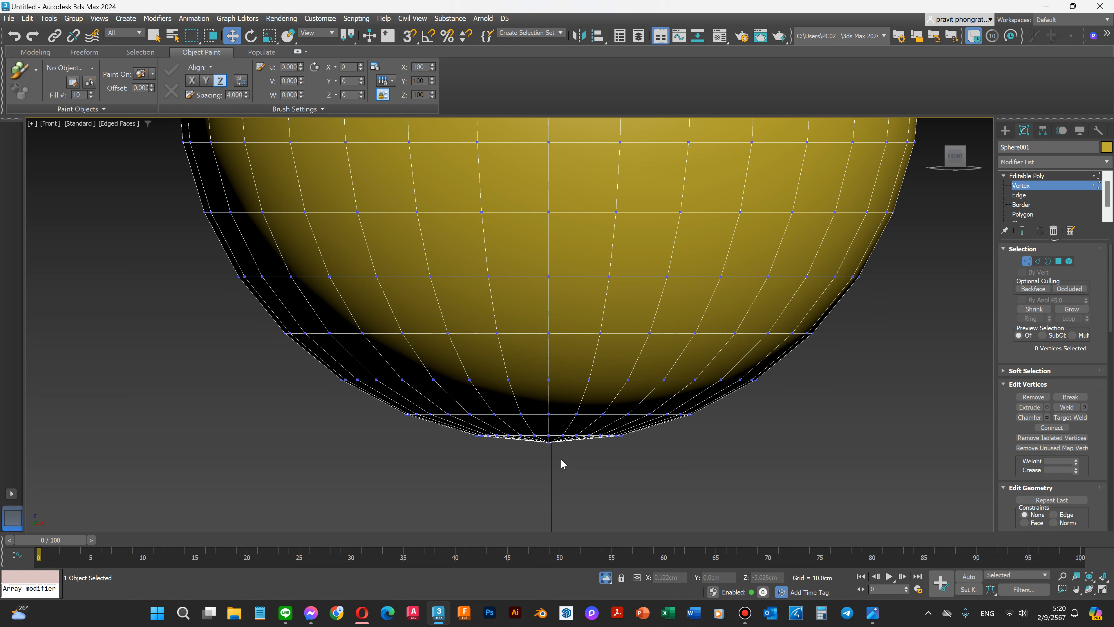
{"action": "left_click_drag", "start_coordinate": [556, 453], "coordinate": [539, 445]}
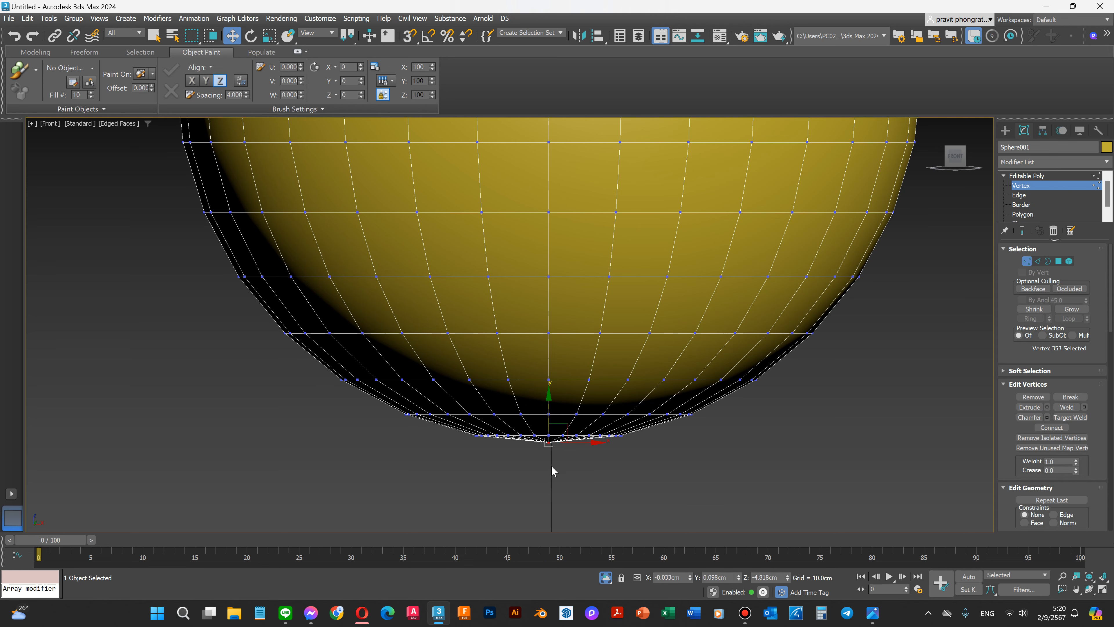
{"action": "scroll", "coordinate": [552, 438], "scroll_direction": "up", "scroll_amount": 2}
{"action": "key", "text": "Delete"}
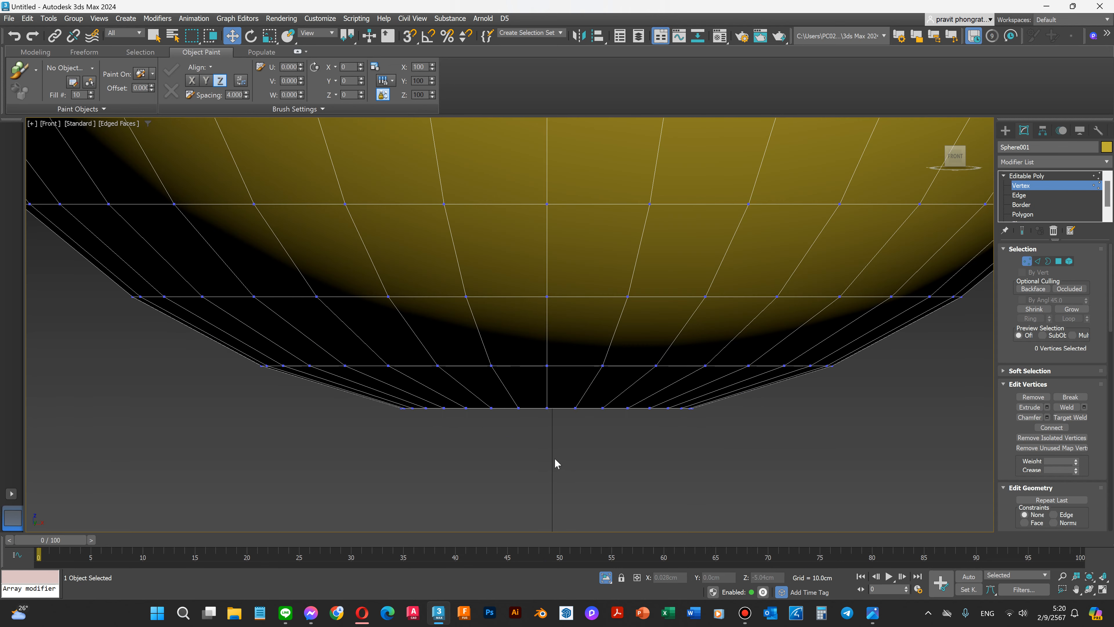
{"action": "scroll", "coordinate": [552, 459], "scroll_direction": "down", "scroll_amount": 5}
{"action": "scroll", "coordinate": [438, 394], "scroll_direction": "down", "scroll_amount": 3}
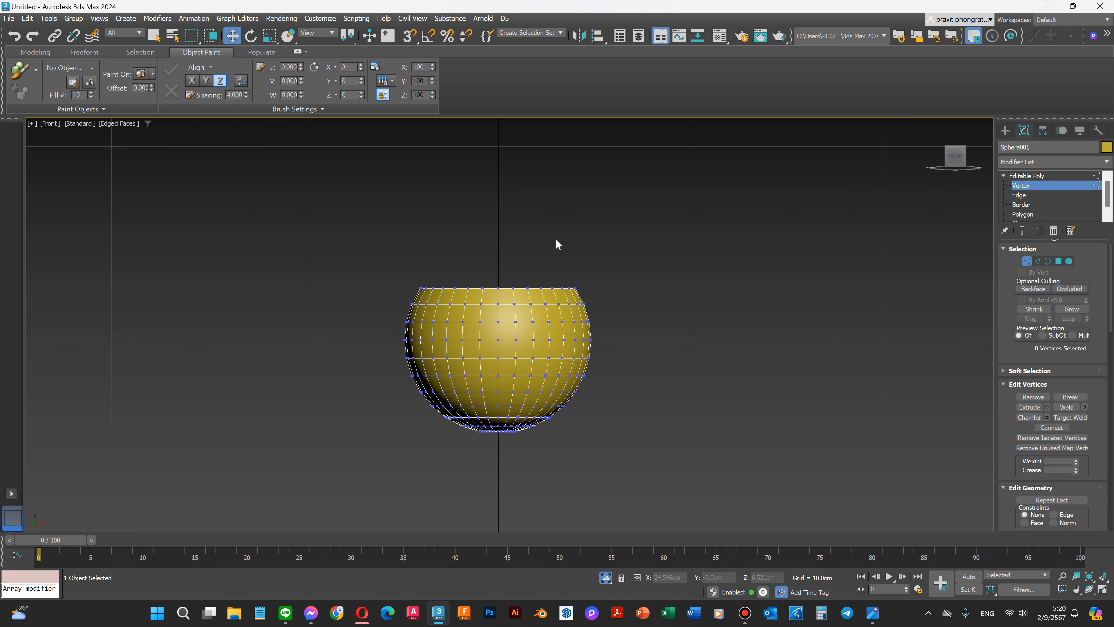
Step: Scale the whole opened sphere down to about 69% of its height, keeping its width
{"action": "left_click", "coordinate": [1026, 175]}
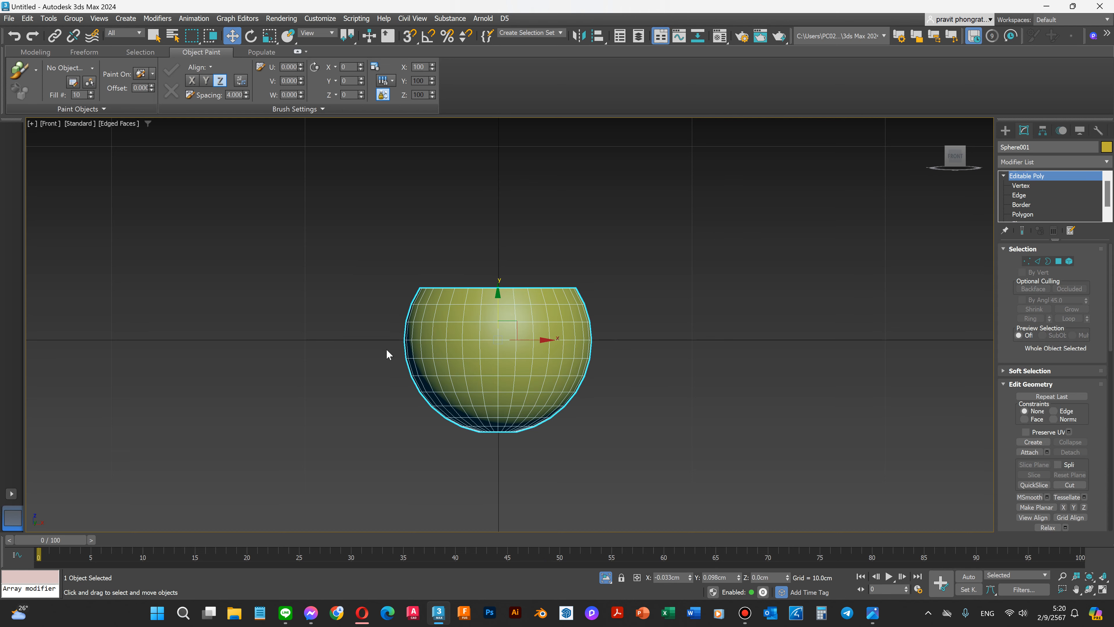
{"action": "key", "text": "r"}
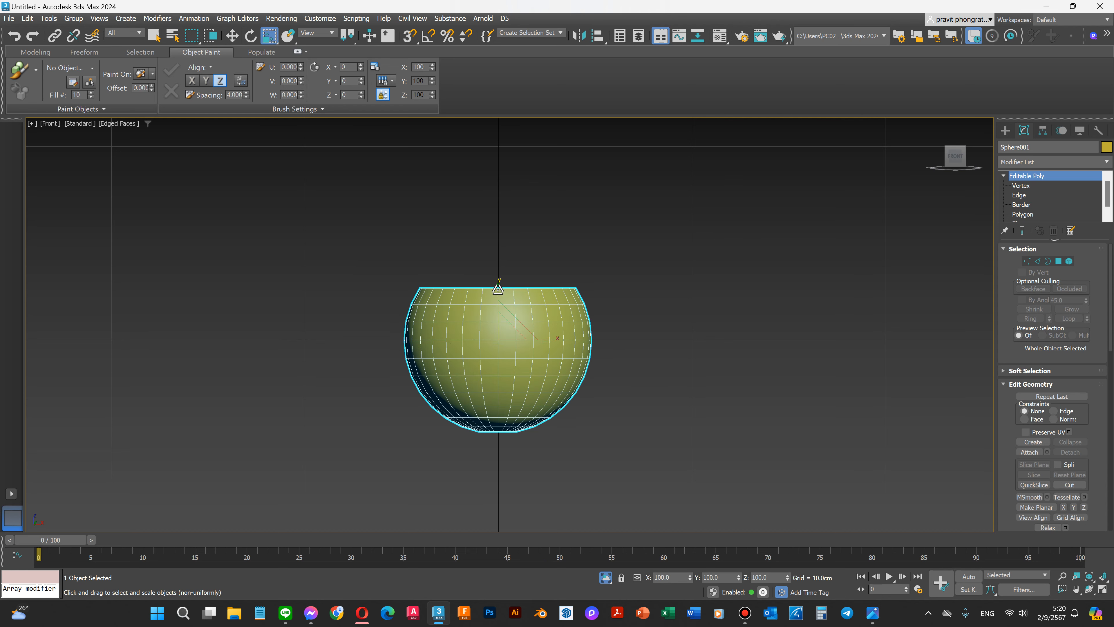
{"action": "mouse_move", "coordinate": [499, 284]}
{"action": "left_mouse_down"}
{"action": "mouse_move", "coordinate": [500, 258]}
{"action": "mouse_move", "coordinate": [500, 299]}
{"action": "left_mouse_up"}
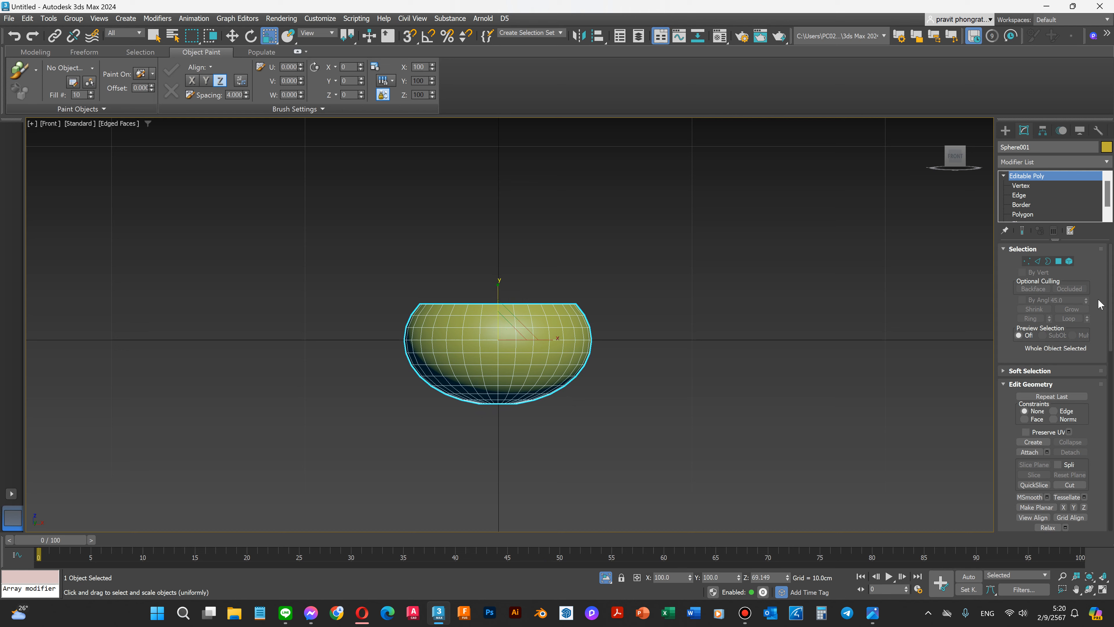
Step: Raise the top three rings of vertices well above the bowl's widest ring to make the bowl taller
{"action": "left_click", "coordinate": [1020, 186]}
{"action": "scroll", "coordinate": [448, 340], "scroll_direction": "up", "scroll_amount": 2}
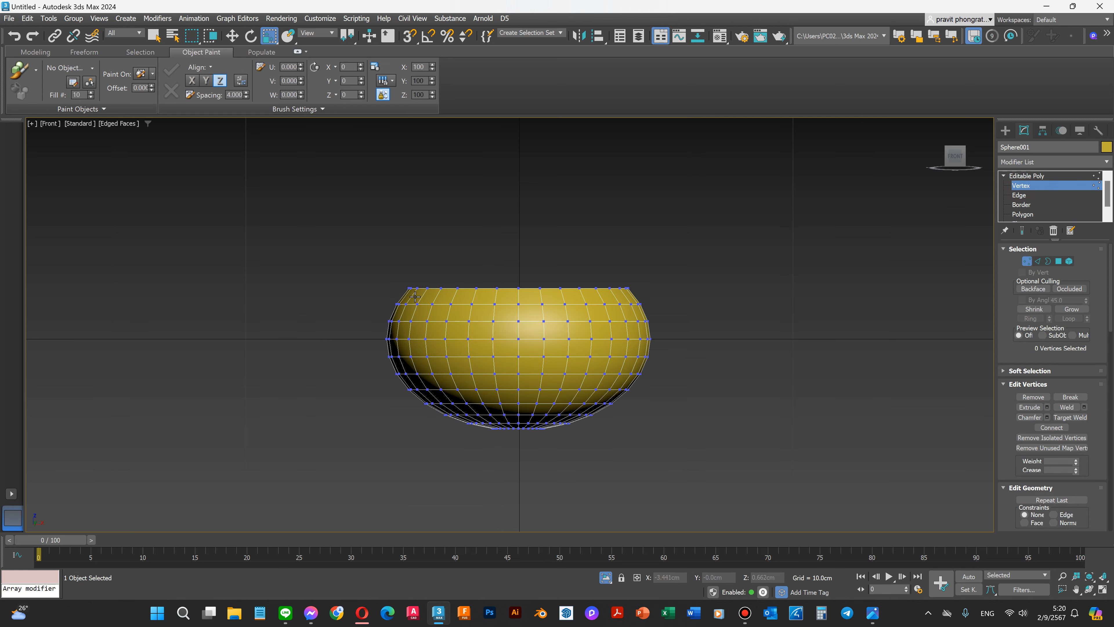
{"action": "left_click_drag", "start_coordinate": [662, 328], "coordinate": [662, 329]}
{"action": "left_click_drag", "start_coordinate": [517, 250], "coordinate": [519, 238]}
{"action": "key", "text": "w"}
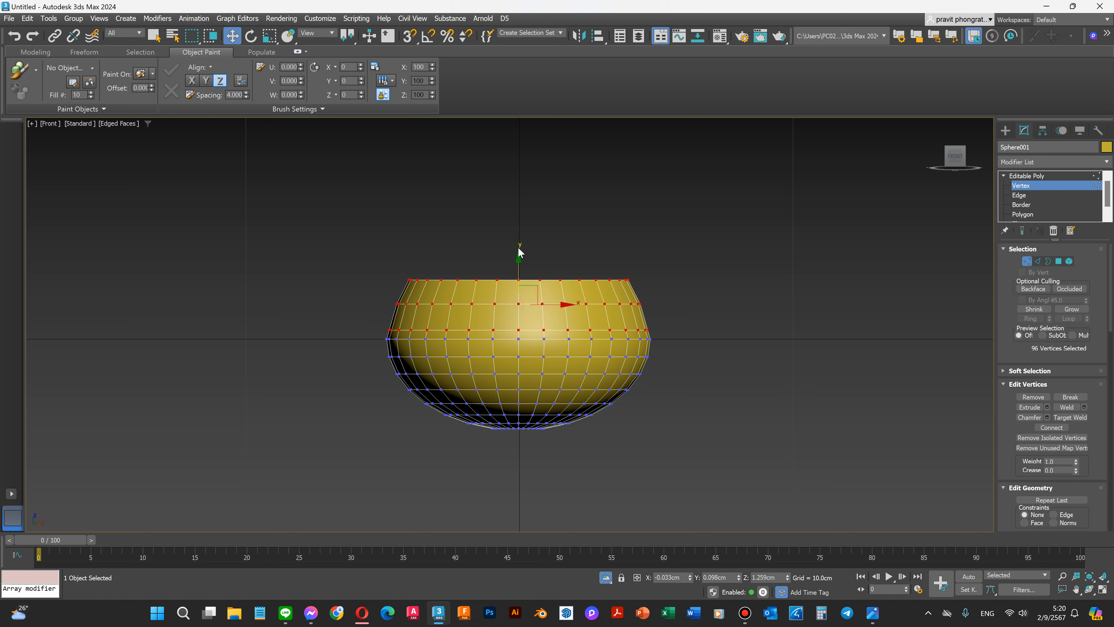
{"action": "left_click_drag", "start_coordinate": [517, 259], "coordinate": [519, 225]}
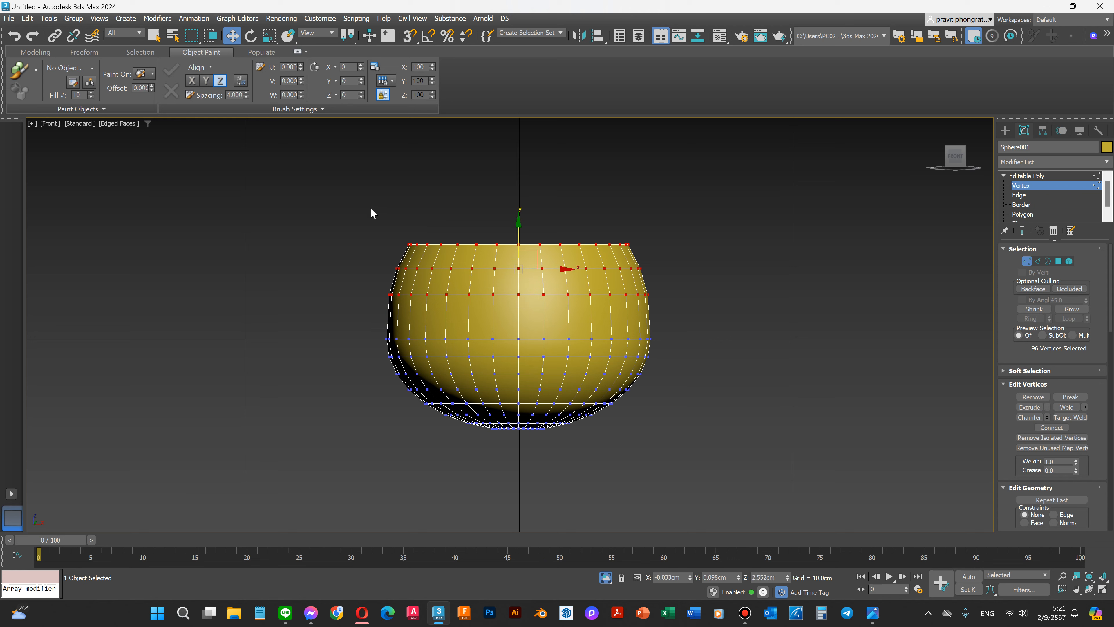
Step: Raise the top two vertex rings of the bowl, and lift the rim ring further on its own
{"action": "left_click_drag", "start_coordinate": [655, 275], "coordinate": [653, 273]}
{"action": "left_click_drag", "start_coordinate": [519, 216], "coordinate": [523, 203]}
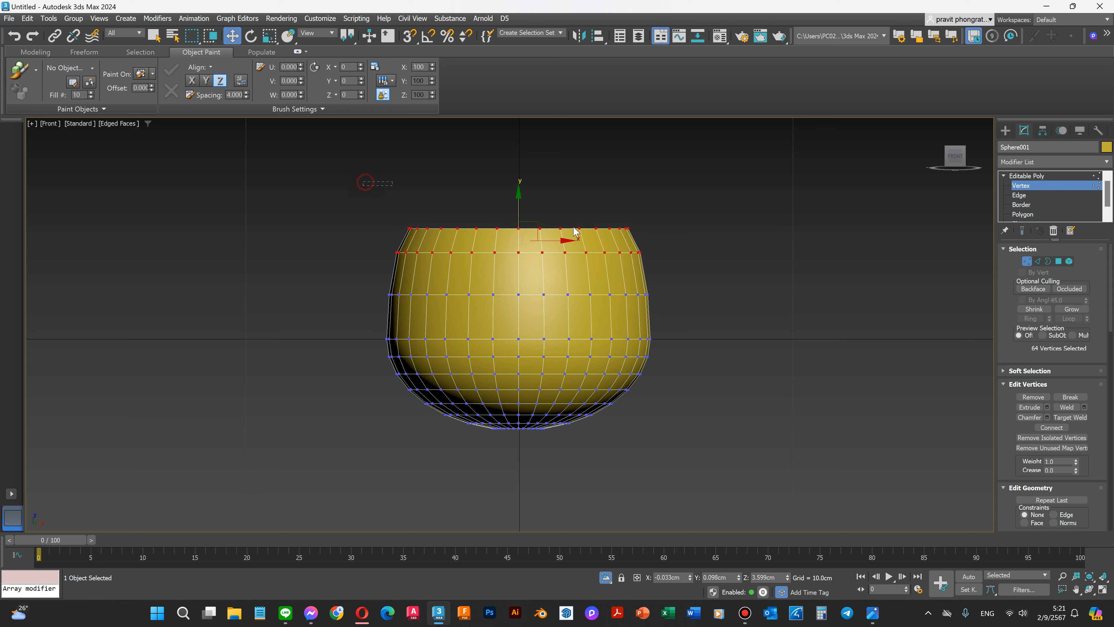
{"action": "key", "text": "ctrl+Page_Down"}
{"action": "left_click_drag", "start_coordinate": [520, 195], "coordinate": [521, 176]}
Step: Fine-tune the heights of the bowl's upper four vertex rings so that they are evenly spaced up to the rim
{"action": "left_click_drag", "start_coordinate": [371, 166], "coordinate": [667, 343]}
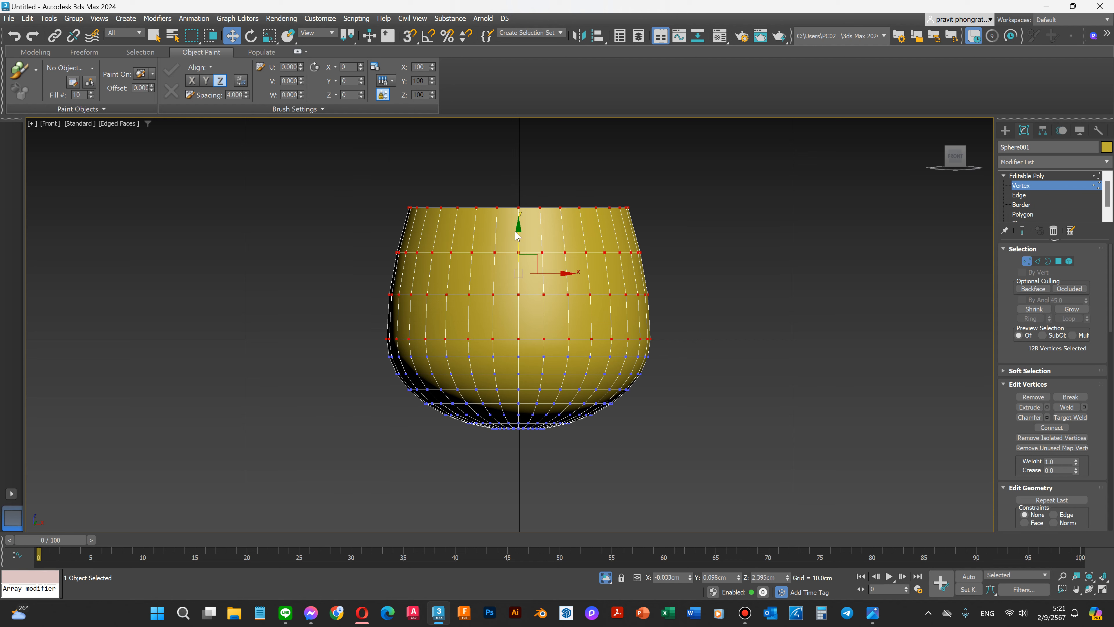
{"action": "mouse_move", "coordinate": [517, 231]}
{"action": "left_mouse_down"}
{"action": "mouse_move", "coordinate": [518, 215]}
{"action": "mouse_move", "coordinate": [519, 238]}
{"action": "left_mouse_up"}
{"action": "left_click_drag", "start_coordinate": [373, 179], "coordinate": [695, 303]}
{"action": "mouse_move", "coordinate": [520, 221]}
{"action": "left_mouse_down"}
{"action": "mouse_move", "coordinate": [521, 212]}
{"action": "mouse_move", "coordinate": [522, 223]}
{"action": "left_mouse_up"}
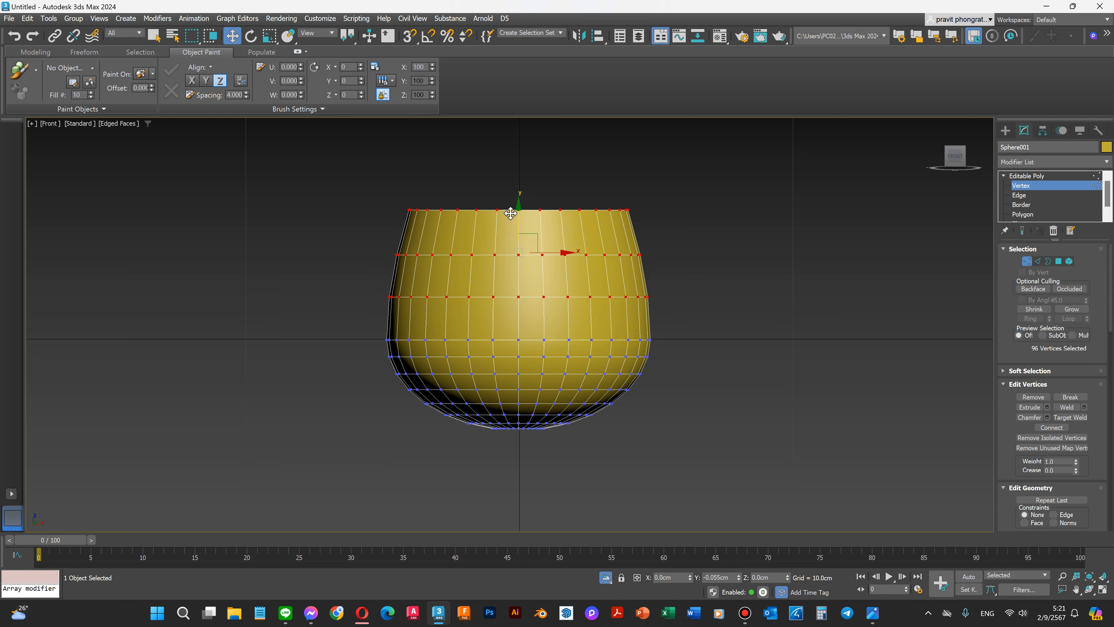
{"action": "left_click_drag", "start_coordinate": [386, 159], "coordinate": [699, 269]}
{"action": "left_click_drag", "start_coordinate": [519, 189], "coordinate": [517, 187]}
{"action": "left_click_drag", "start_coordinate": [388, 170], "coordinate": [654, 221]}
{"action": "mouse_move", "coordinate": [517, 178]}
{"action": "left_mouse_down"}
{"action": "mouse_move", "coordinate": [523, 148]}
{"action": "mouse_move", "coordinate": [521, 175]}
{"action": "left_mouse_up"}
{"action": "left_click", "coordinate": [518, 474]}
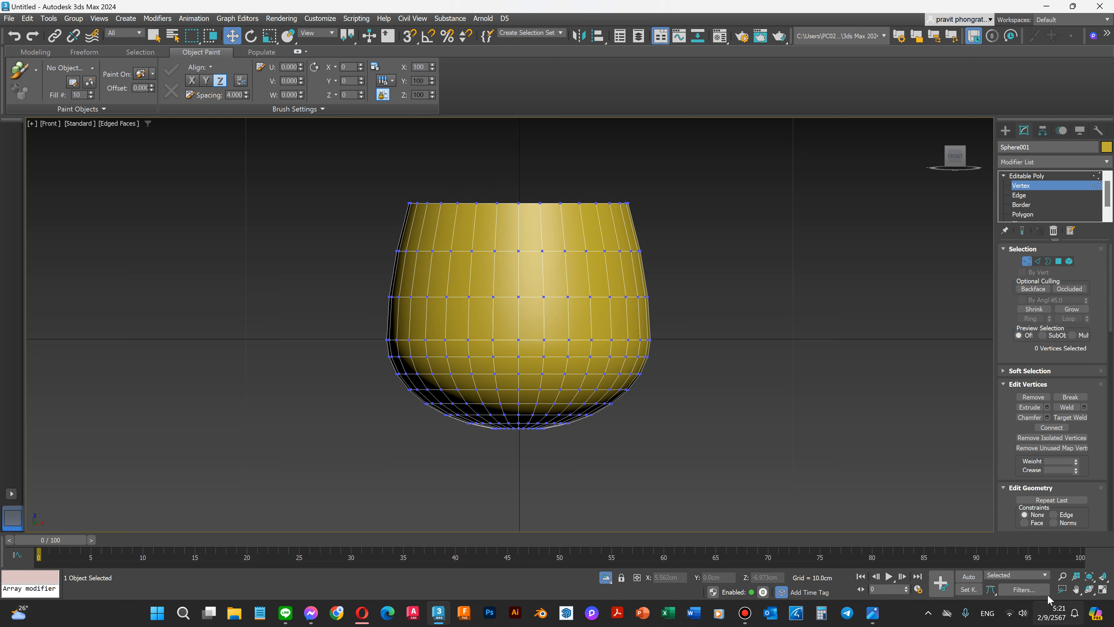
Step: Select the complete edge loop around the hole in the bottom of the bowl
{"action": "left_click", "coordinate": [1089, 589]}
{"action": "left_click_drag", "start_coordinate": [534, 303], "coordinate": [593, 351]}
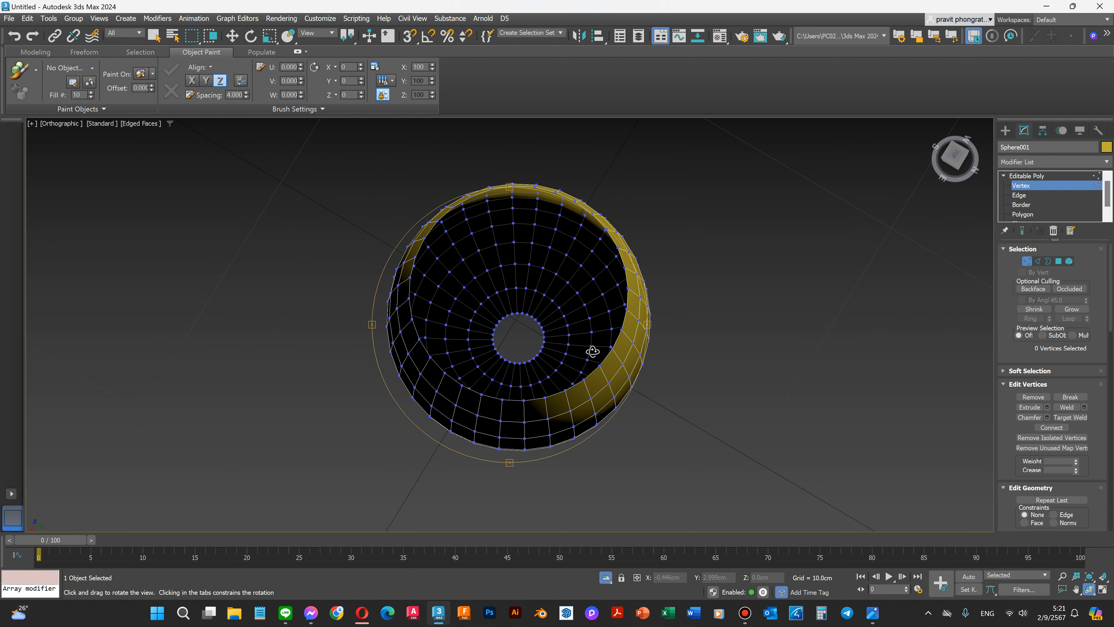
{"action": "scroll", "coordinate": [509, 341], "scroll_direction": "up", "scroll_amount": 5}
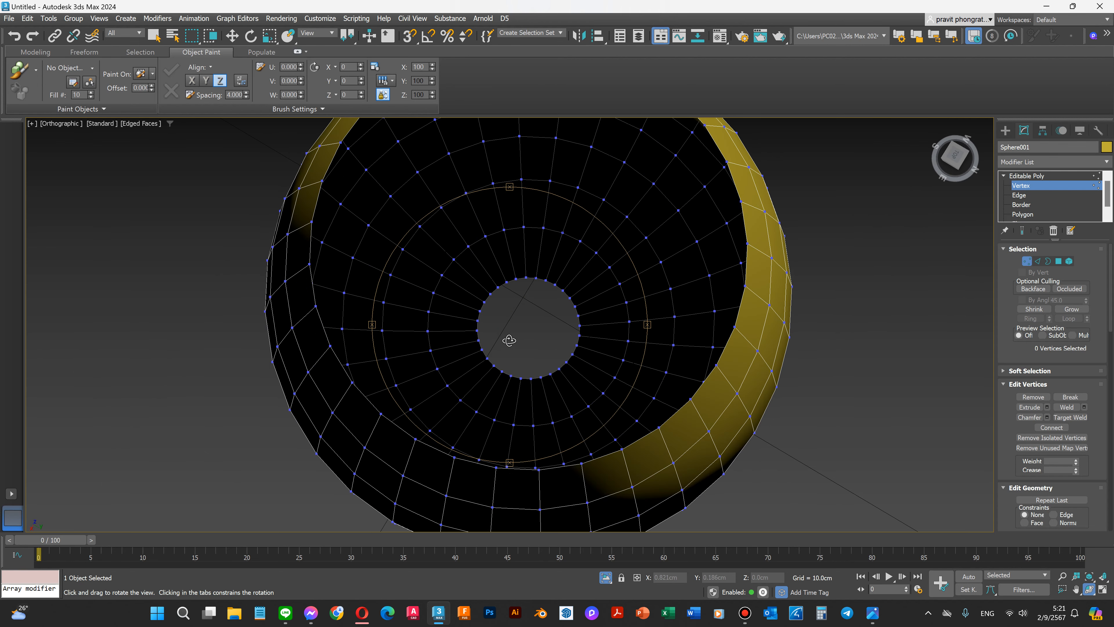
{"action": "scroll", "coordinate": [495, 342], "scroll_direction": "up", "scroll_amount": 3}
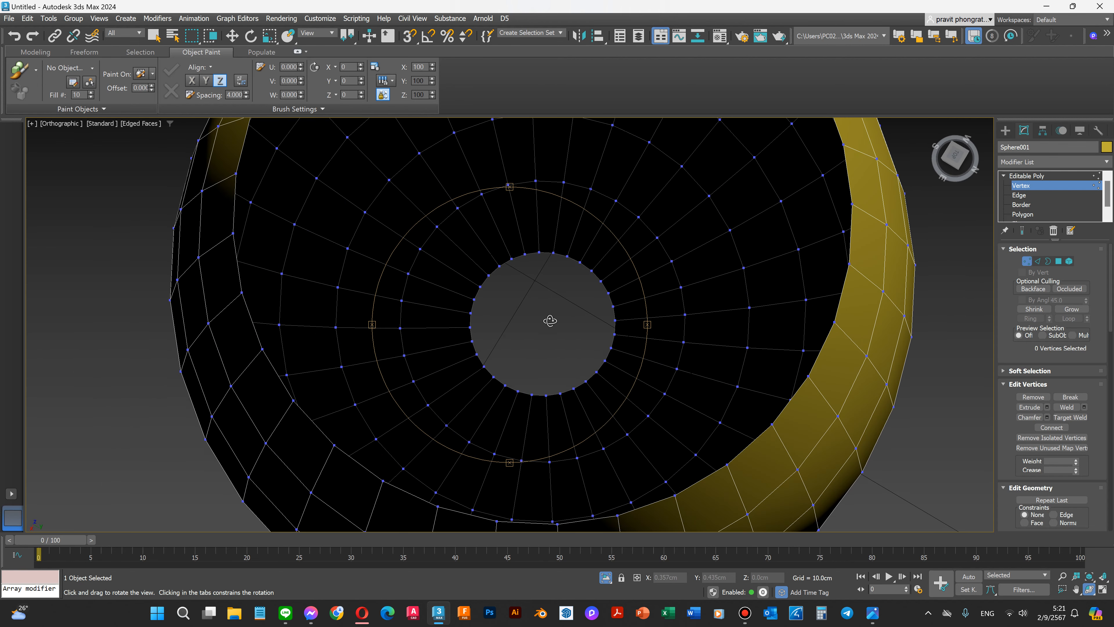
{"action": "scroll", "coordinate": [602, 301], "scroll_direction": "up", "scroll_amount": 2}
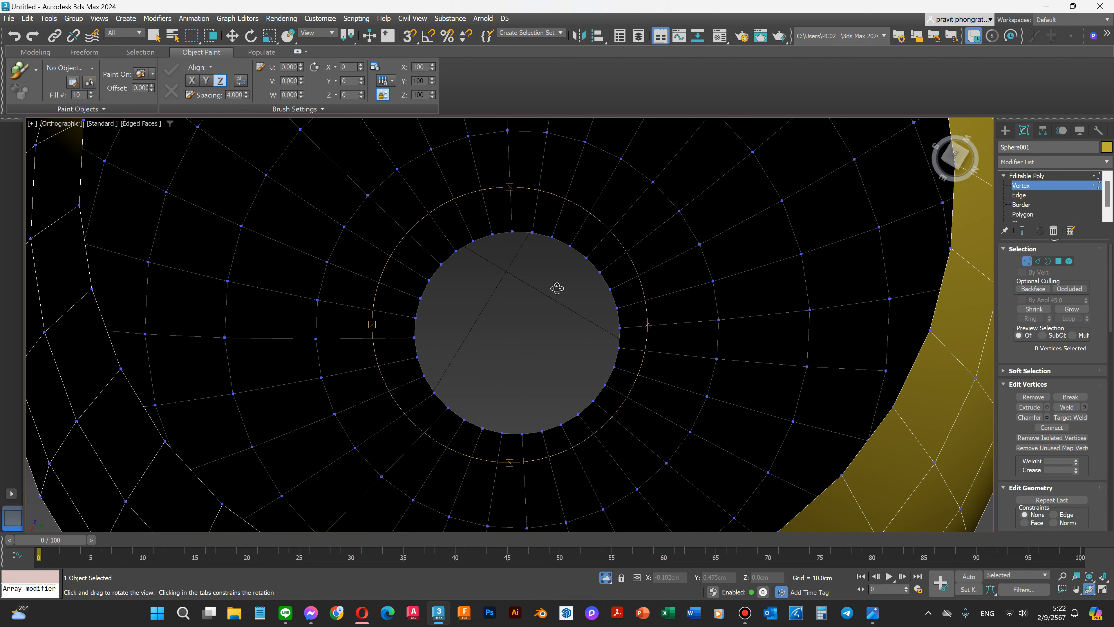
{"action": "key", "text": "w"}
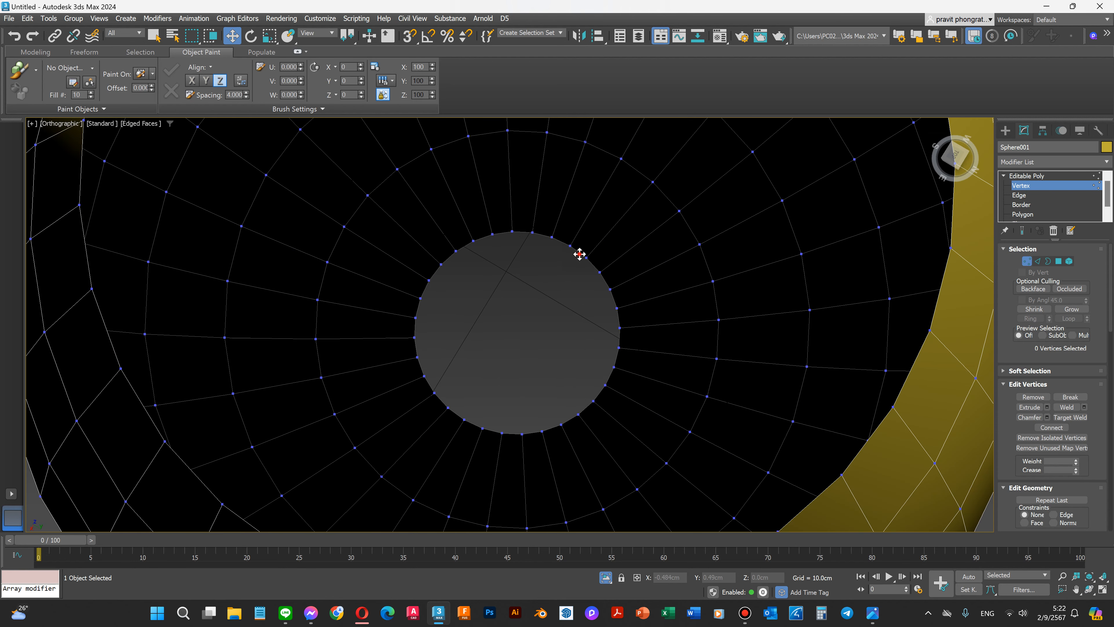
{"action": "left_click", "coordinate": [580, 255]}
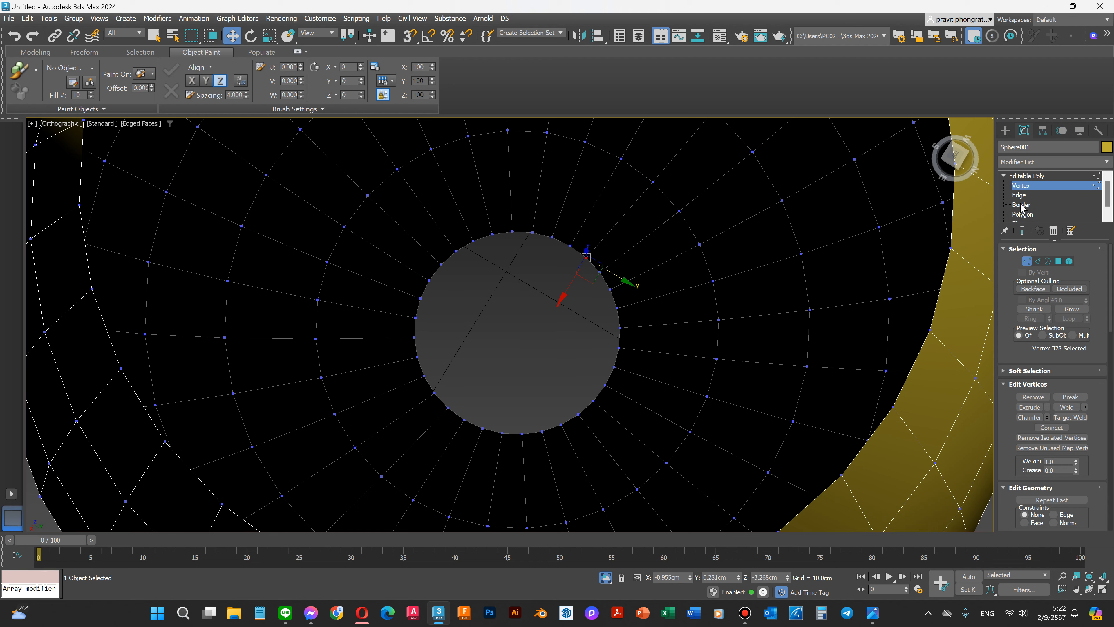
{"action": "left_click", "coordinate": [1019, 195]}
{"action": "left_click", "coordinate": [593, 266]}
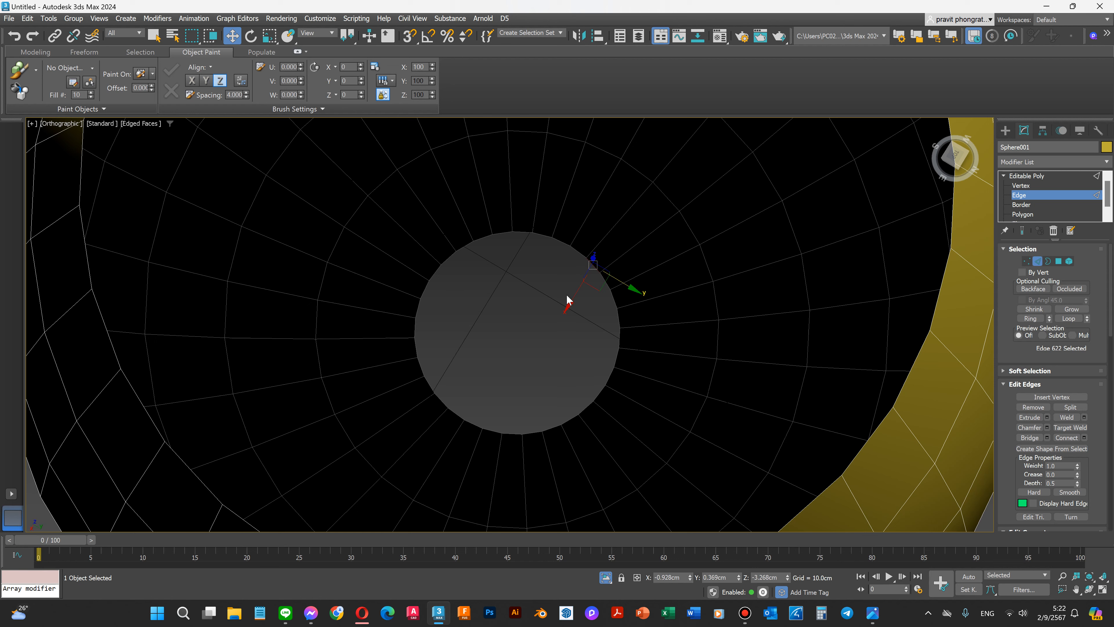
{"action": "left_click", "coordinate": [1033, 319]}
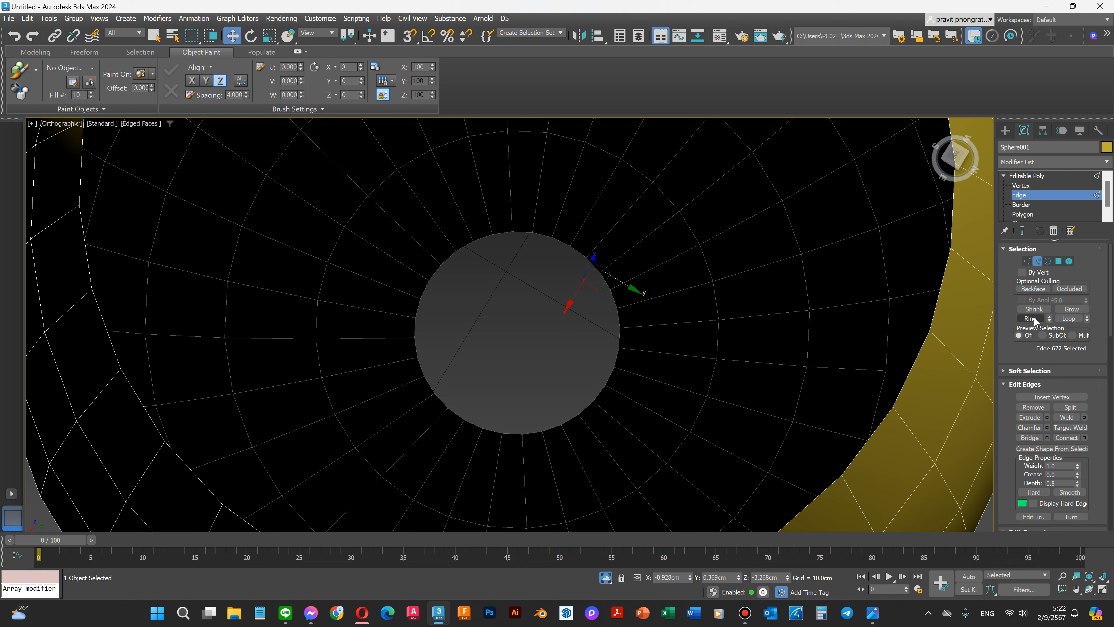
{"action": "left_click", "coordinate": [1063, 320]}
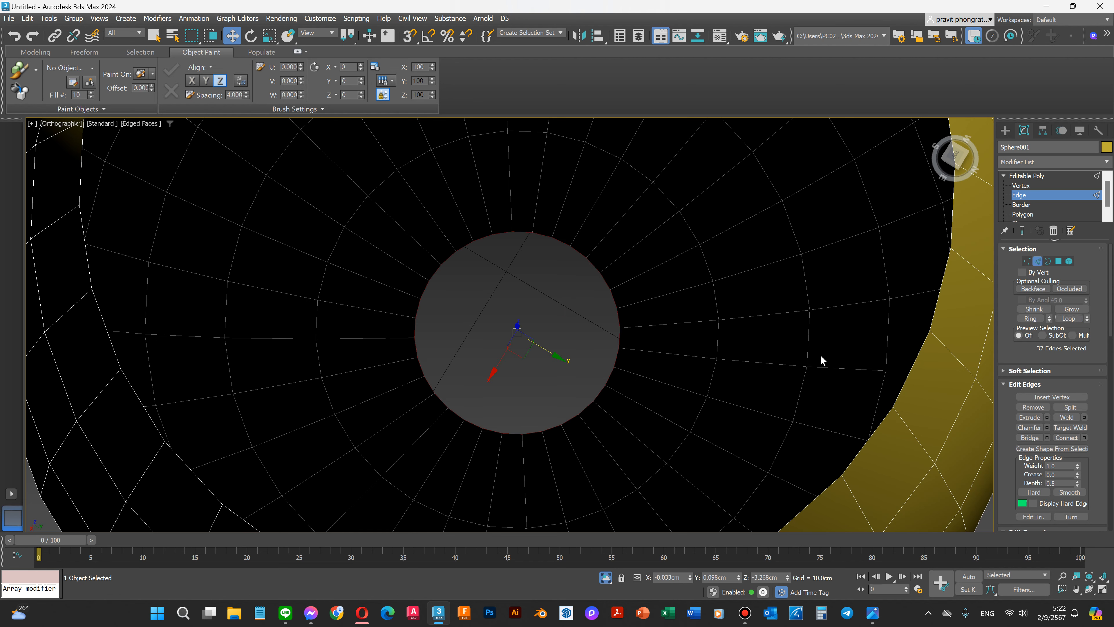
Step: Scale the bottom edge loop to 43% in X and Y to narrow the hole to stem width
{"action": "scroll", "coordinate": [607, 313], "scroll_direction": "up", "scroll_amount": 4}
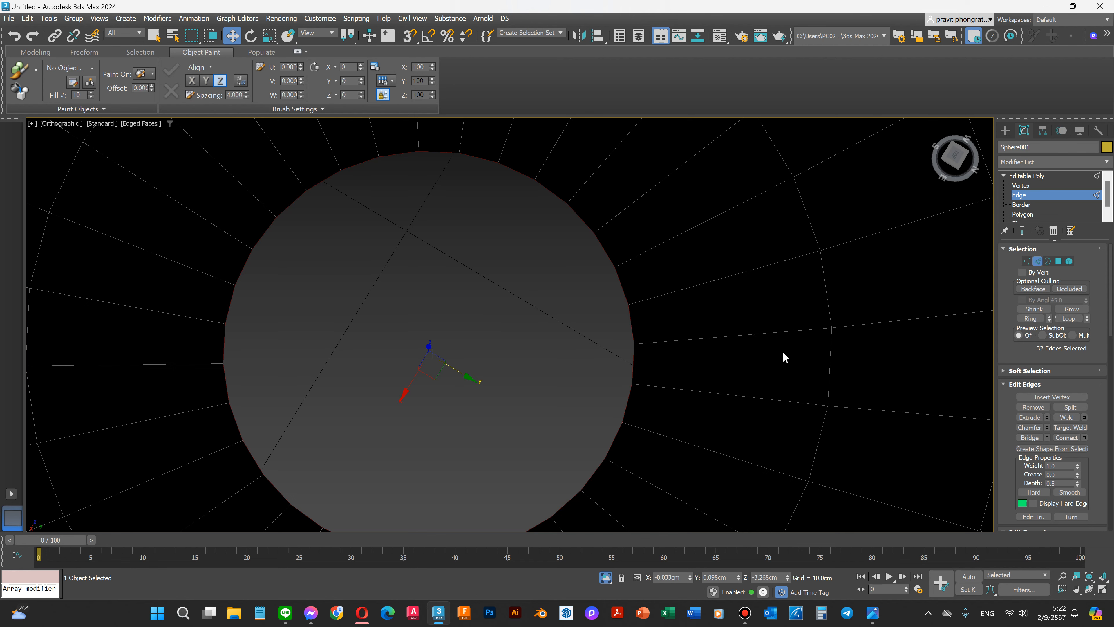
{"action": "key", "text": "r"}
{"action": "scroll", "coordinate": [542, 335], "scroll_direction": "down", "scroll_amount": 8}
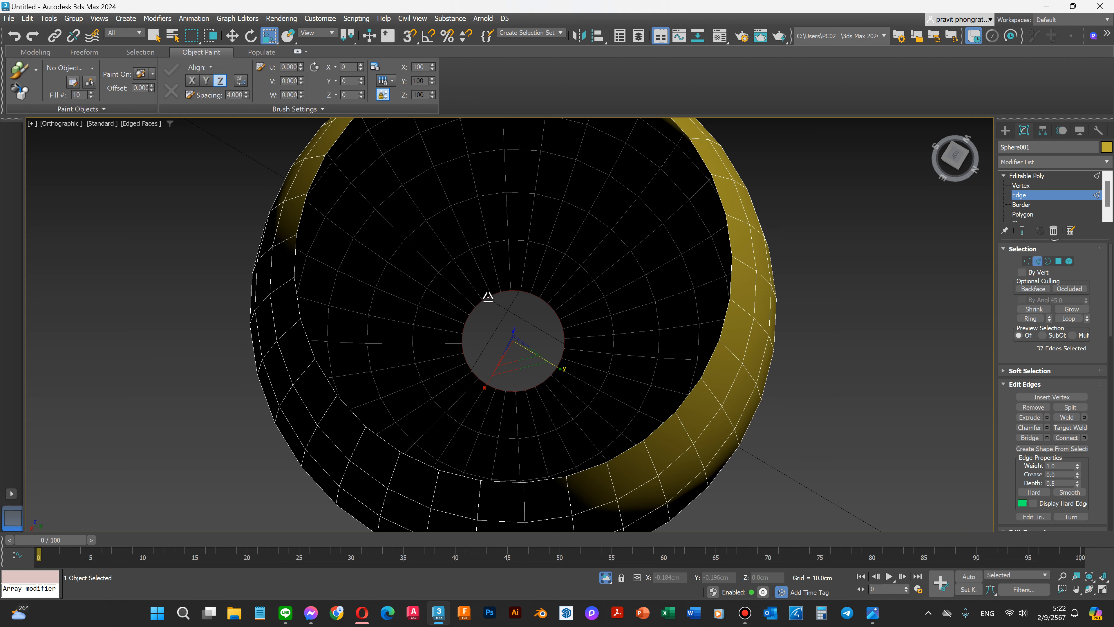
{"action": "scroll", "coordinate": [510, 402], "scroll_direction": "up", "scroll_amount": 2}
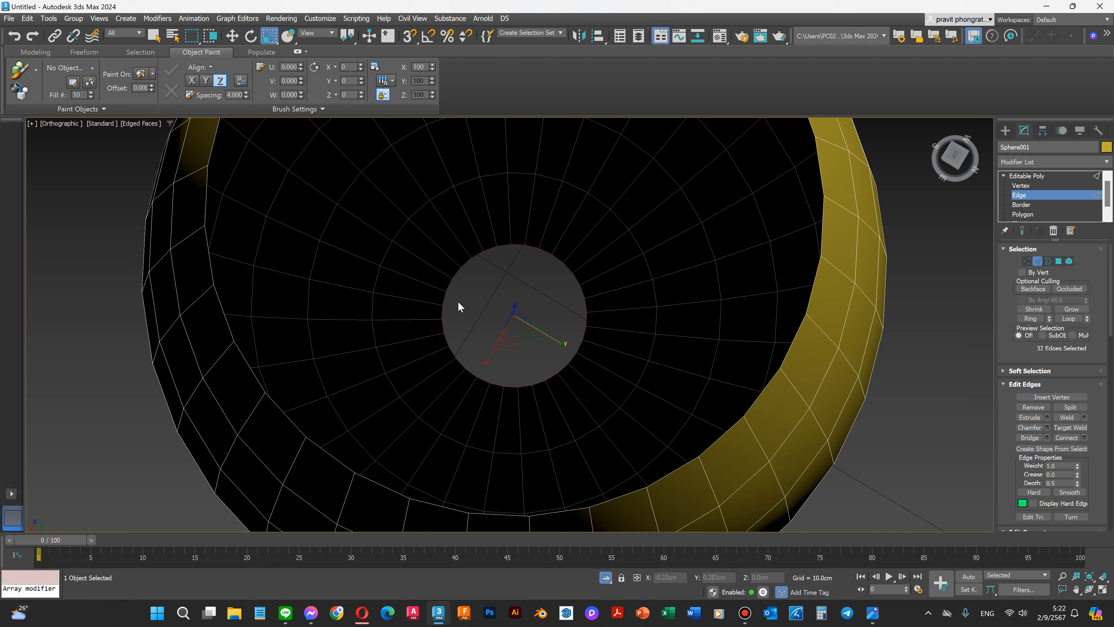
{"action": "left_click_drag", "start_coordinate": [515, 336], "coordinate": [505, 299]}
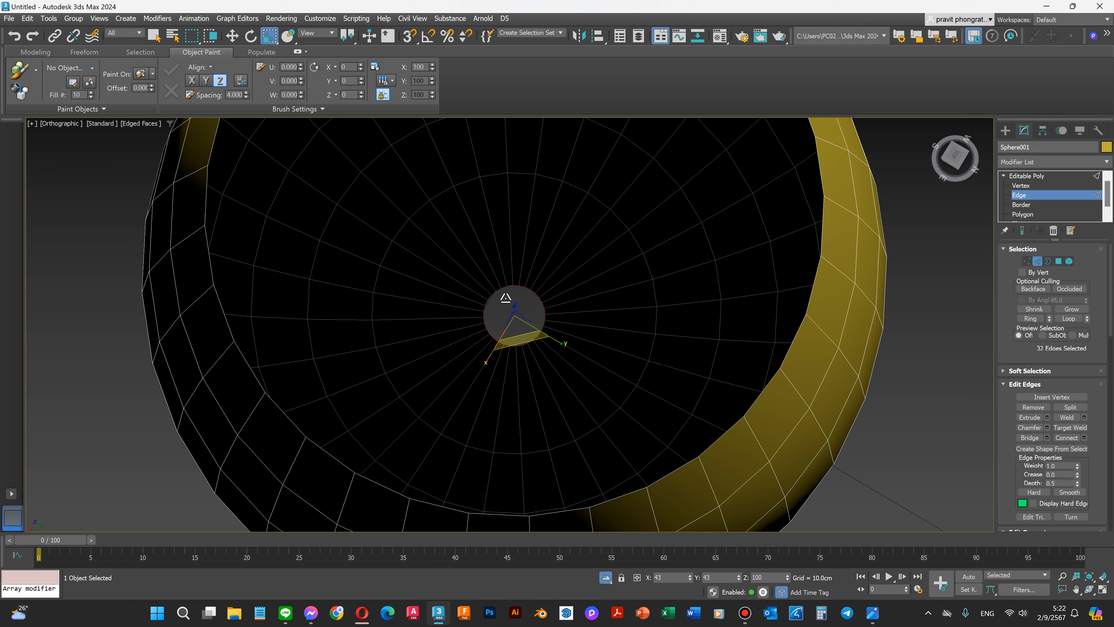
{"action": "left_click_drag", "start_coordinate": [505, 298], "coordinate": [505, 299]}
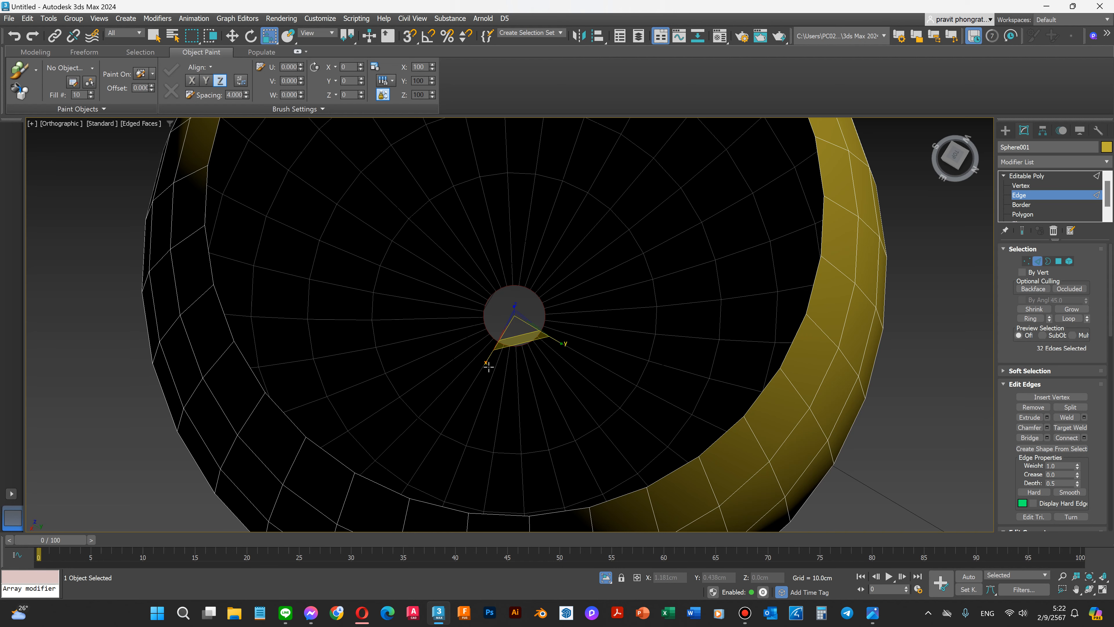
Step: Extrude the narrowed edge loop straight down in the front view to about Z -8.9 cm to form the stem
{"action": "key", "text": "f"}
{"action": "scroll", "coordinate": [492, 347], "scroll_direction": "up", "scroll_amount": 5}
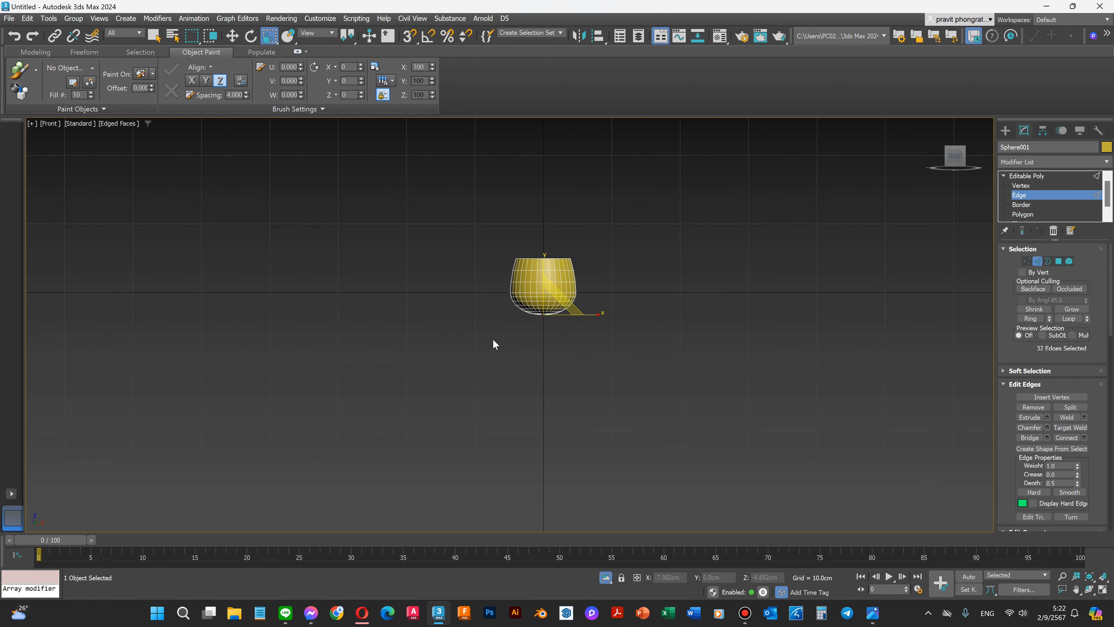
{"action": "key", "text": "w"}
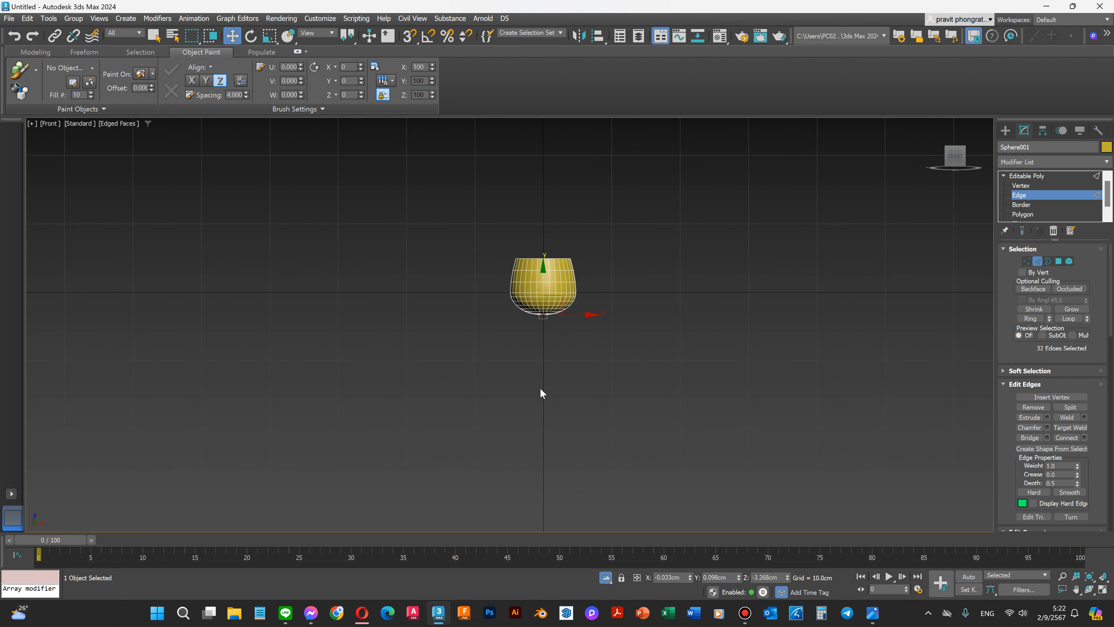
{"action": "scroll", "coordinate": [529, 369], "scroll_direction": "up", "scroll_amount": 3}
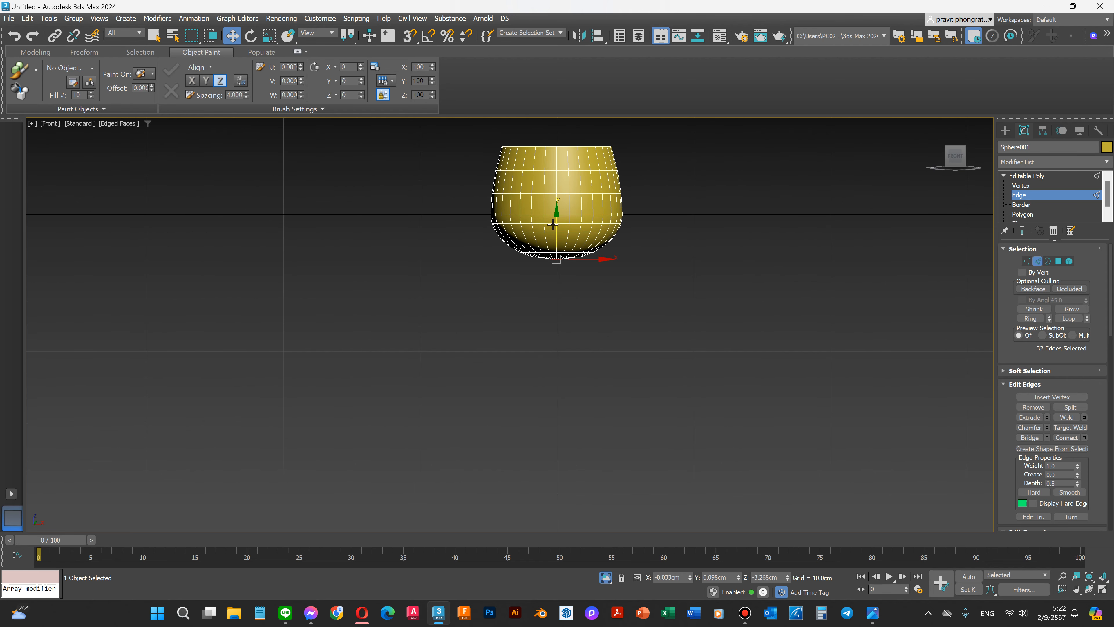
{"action": "left_click_drag", "start_coordinate": [555, 219], "coordinate": [555, 297], "text": "shift"}
{"action": "scroll", "coordinate": [554, 326], "scroll_direction": "up", "scroll_amount": 4}
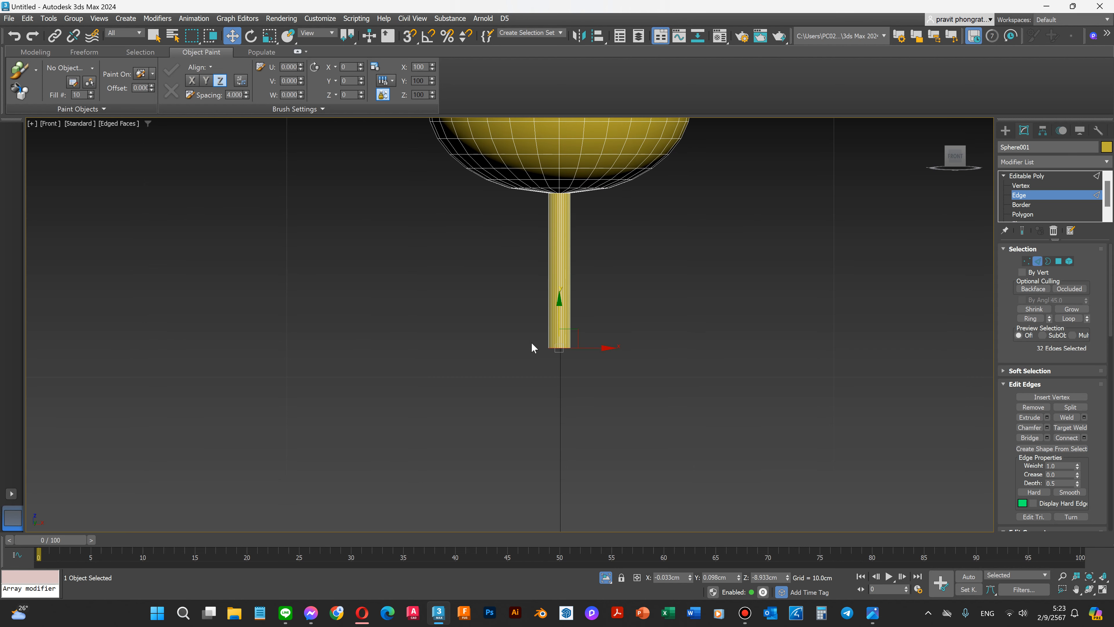
Step: Extrude the stem's lower edge loop outward by scaling it in X and Y to form a flat round foot
{"action": "scroll", "coordinate": [531, 344], "scroll_direction": "down", "scroll_amount": 4}
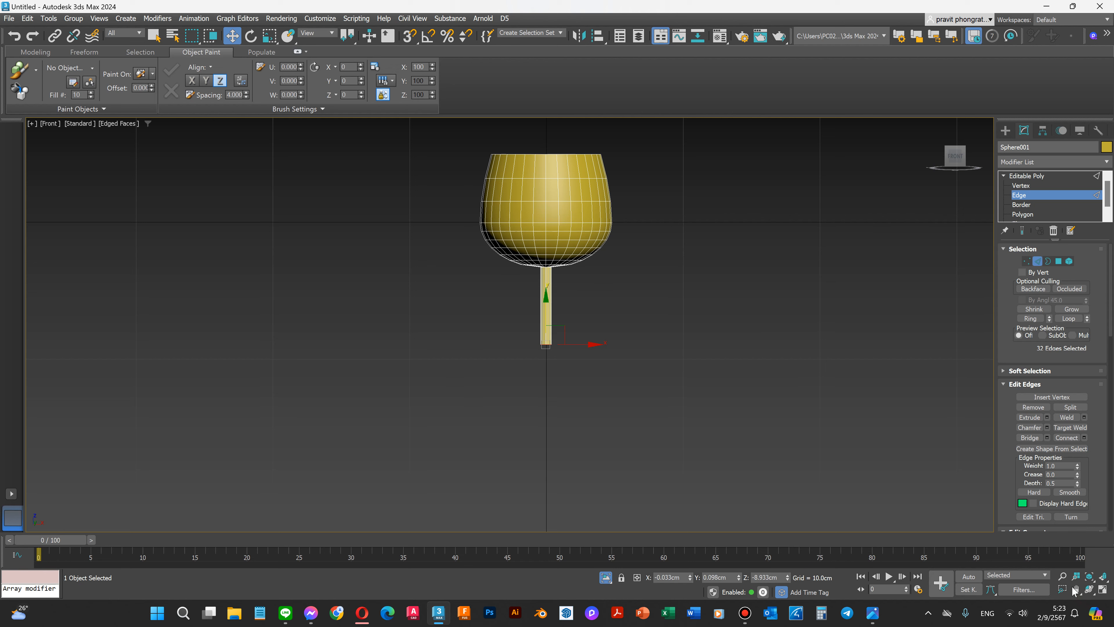
{"action": "left_click", "coordinate": [1089, 589]}
{"action": "left_click_drag", "start_coordinate": [545, 314], "coordinate": [516, 309]}
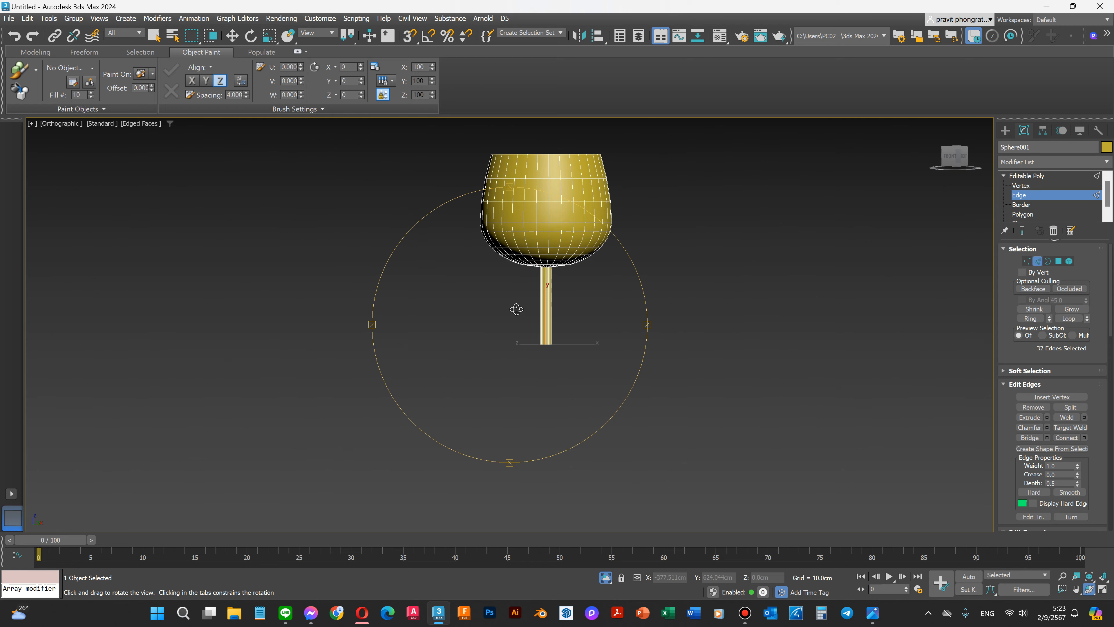
{"action": "left_click_drag", "start_coordinate": [507, 364], "coordinate": [527, 391]}
{"action": "key", "text": "f"}
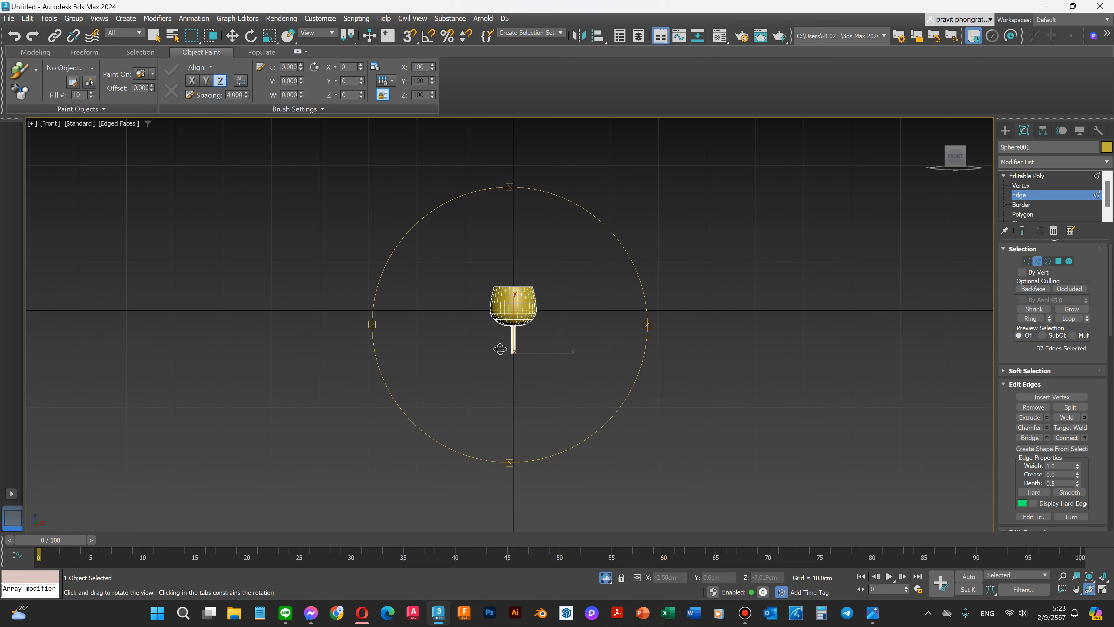
{"action": "scroll", "coordinate": [500, 347], "scroll_direction": "up", "scroll_amount": 4}
{"action": "left_click_drag", "start_coordinate": [530, 348], "coordinate": [546, 400]}
{"action": "scroll", "coordinate": [518, 348], "scroll_direction": "up", "scroll_amount": 5}
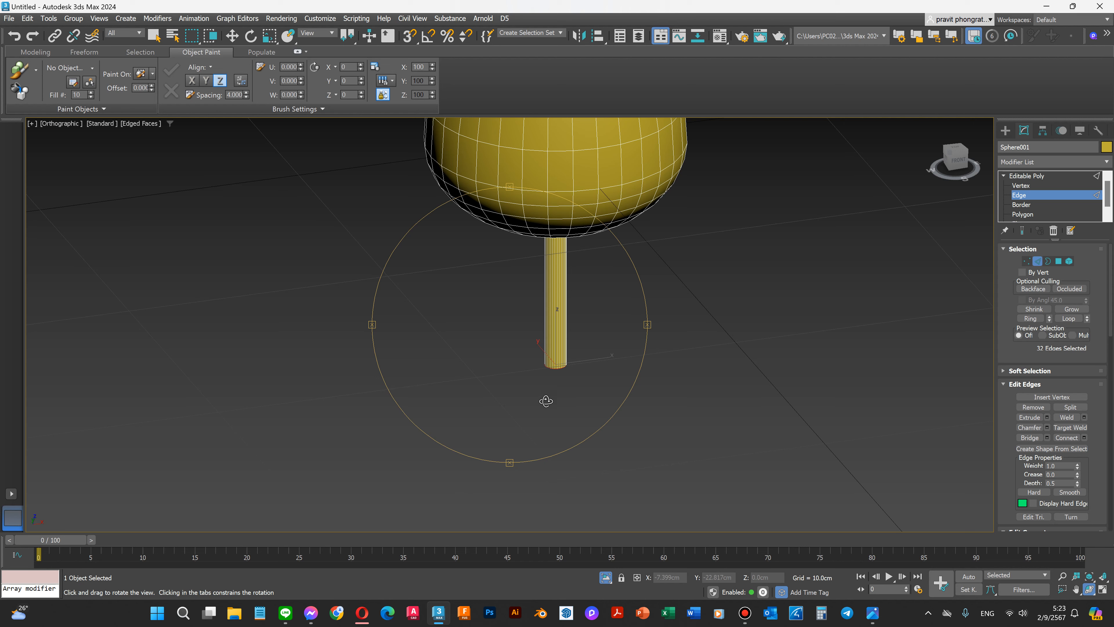
{"action": "key", "text": "r"}
{"action": "scroll", "coordinate": [532, 374], "scroll_direction": "up", "scroll_amount": 4}
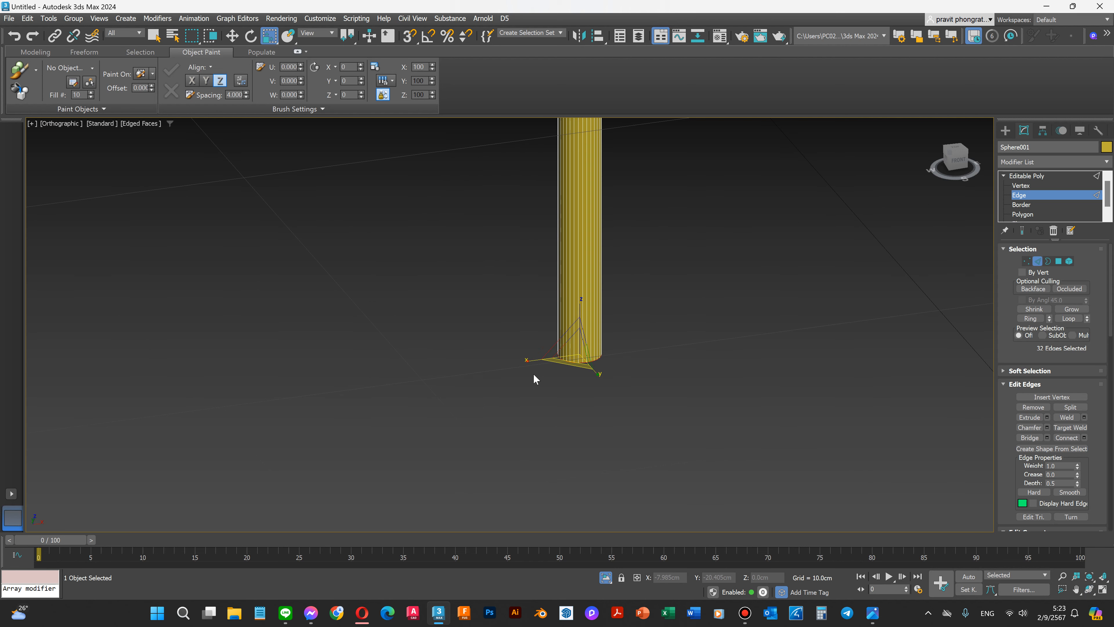
{"action": "scroll", "coordinate": [554, 386], "scroll_direction": "down", "scroll_amount": 2}
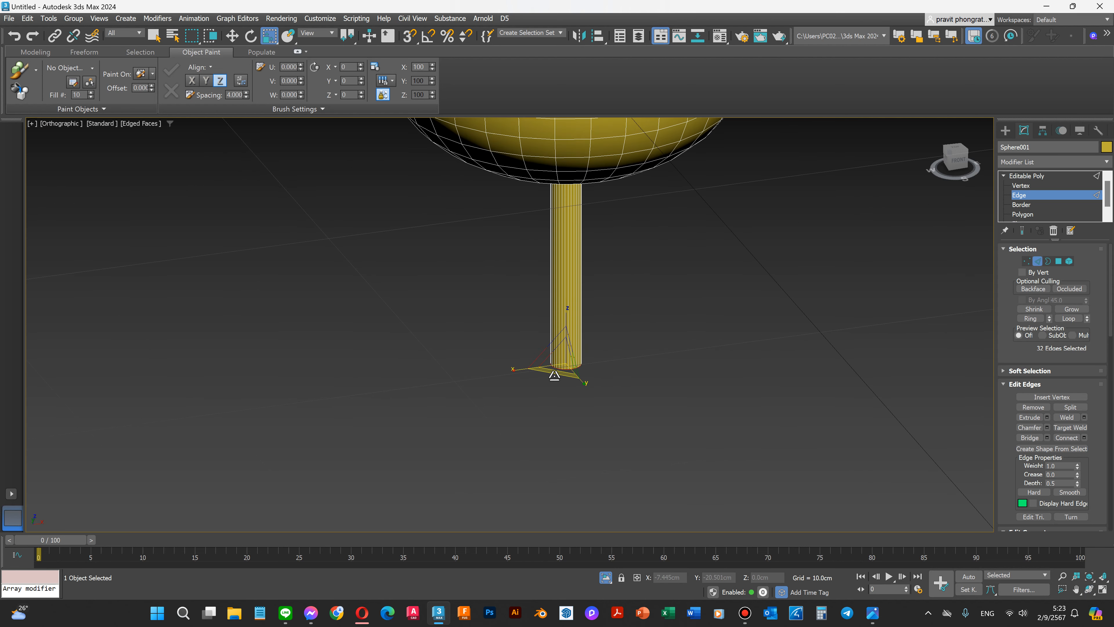
{"action": "left_click_drag", "start_coordinate": [555, 372], "coordinate": [556, 411]}
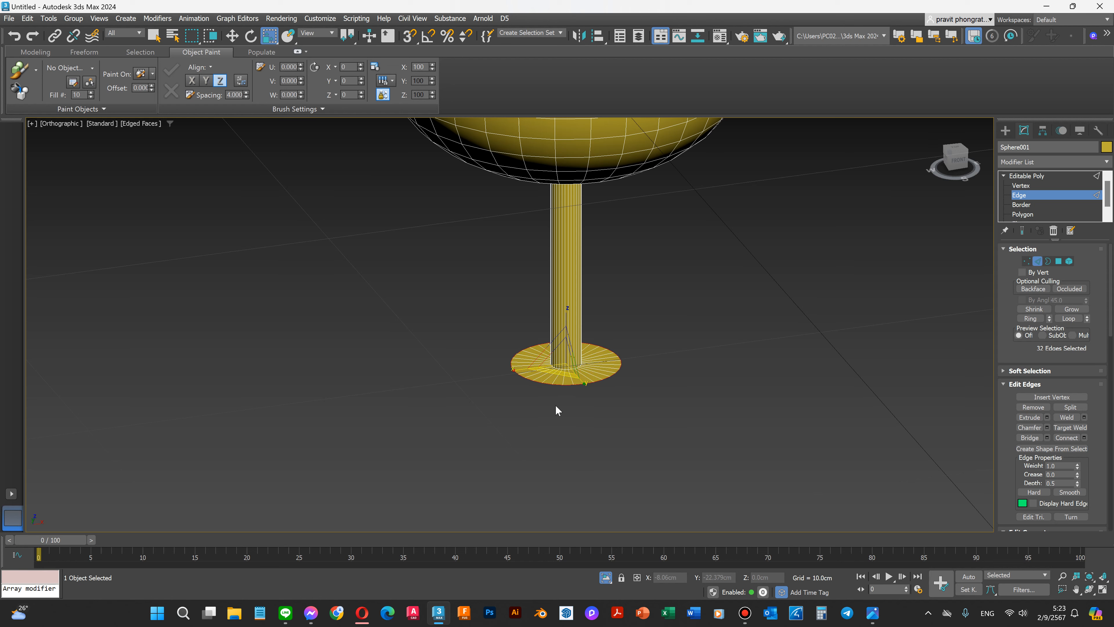
Step: Move the foot's outer edge loop down to about Z -9.1 cm so the foot slopes away from the stem
{"action": "key", "text": "w"}
{"action": "scroll", "coordinate": [552, 388], "scroll_direction": "up", "scroll_amount": 3}
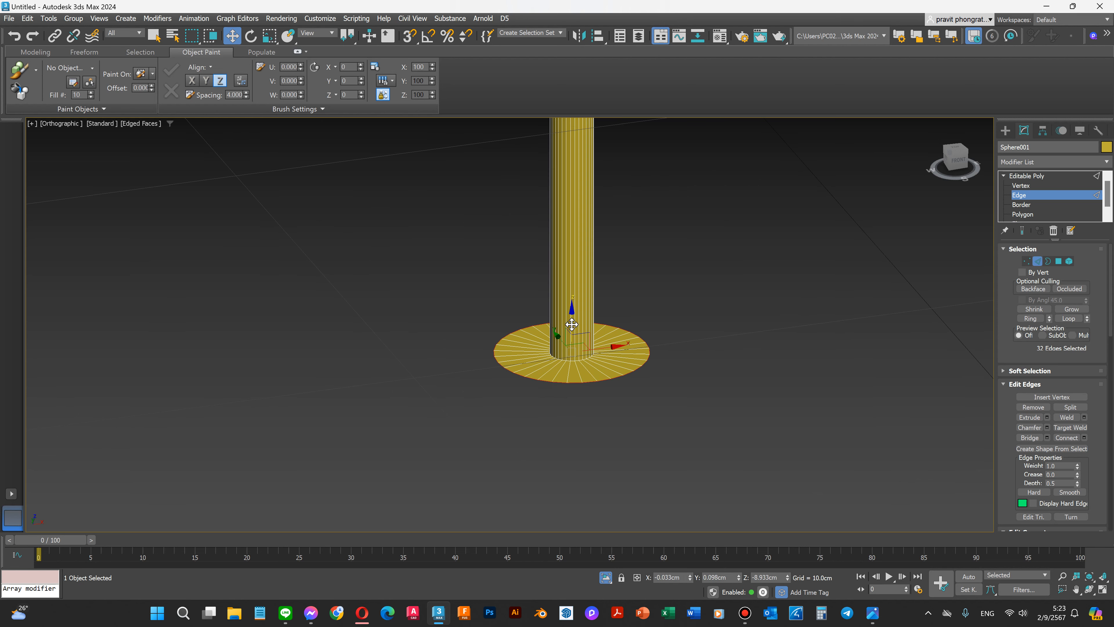
{"action": "left_click", "coordinate": [570, 314]}
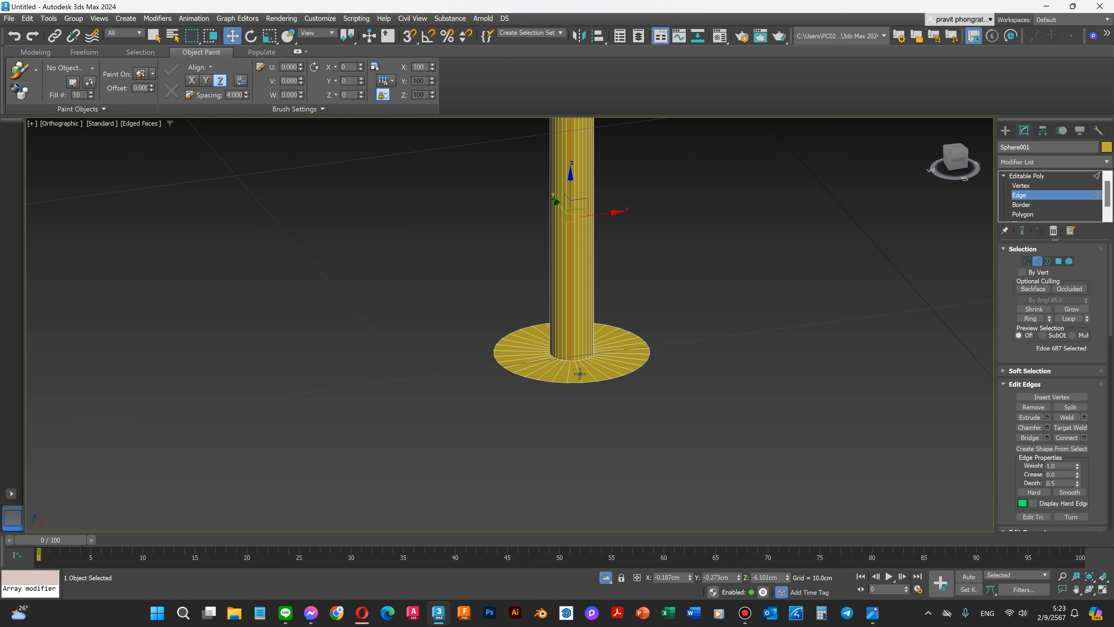
{"action": "key", "text": "ctrl+z"}
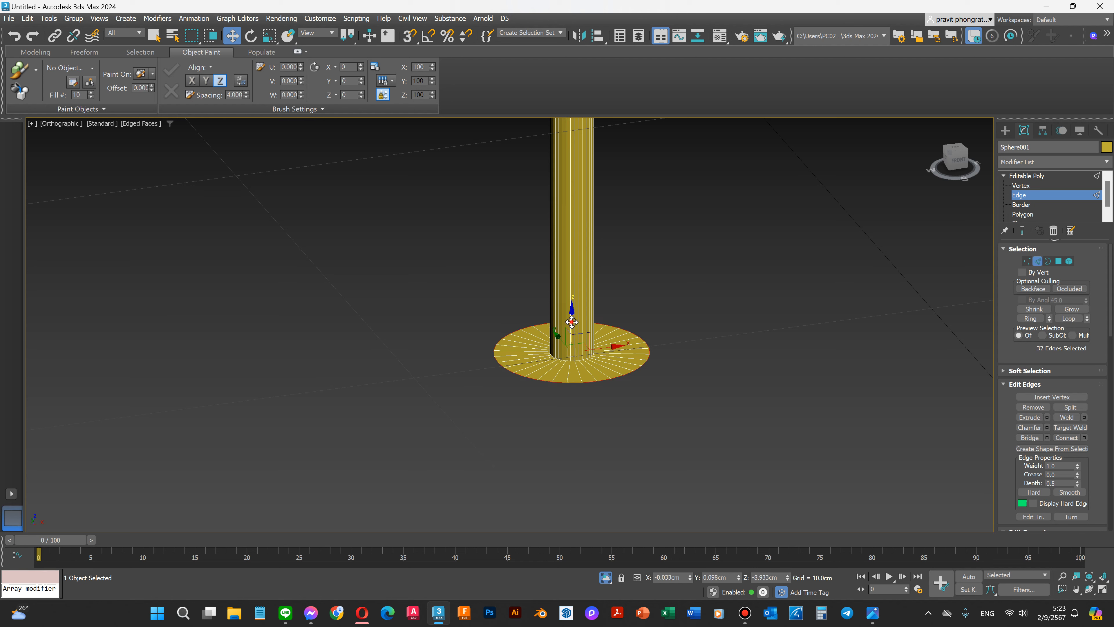
{"action": "left_click_drag", "start_coordinate": [572, 322], "coordinate": [572, 339]}
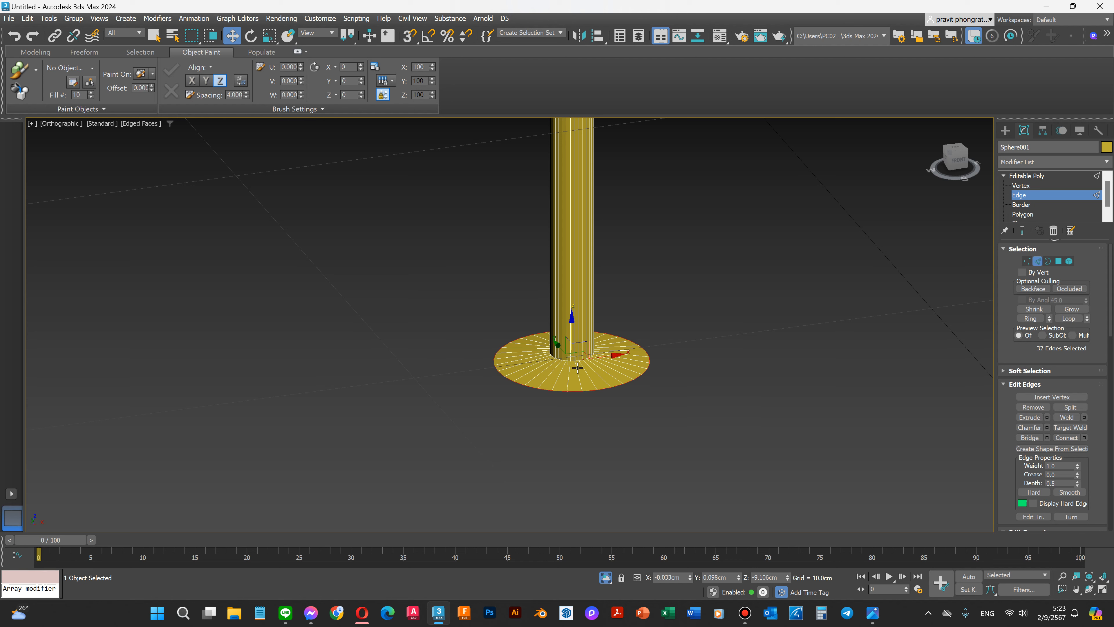
Step: Extrude a second ring from the foot's outer edge loop by scaling in X and Y, and lower it to about Z -9.28 cm
{"action": "key", "text": "r"}
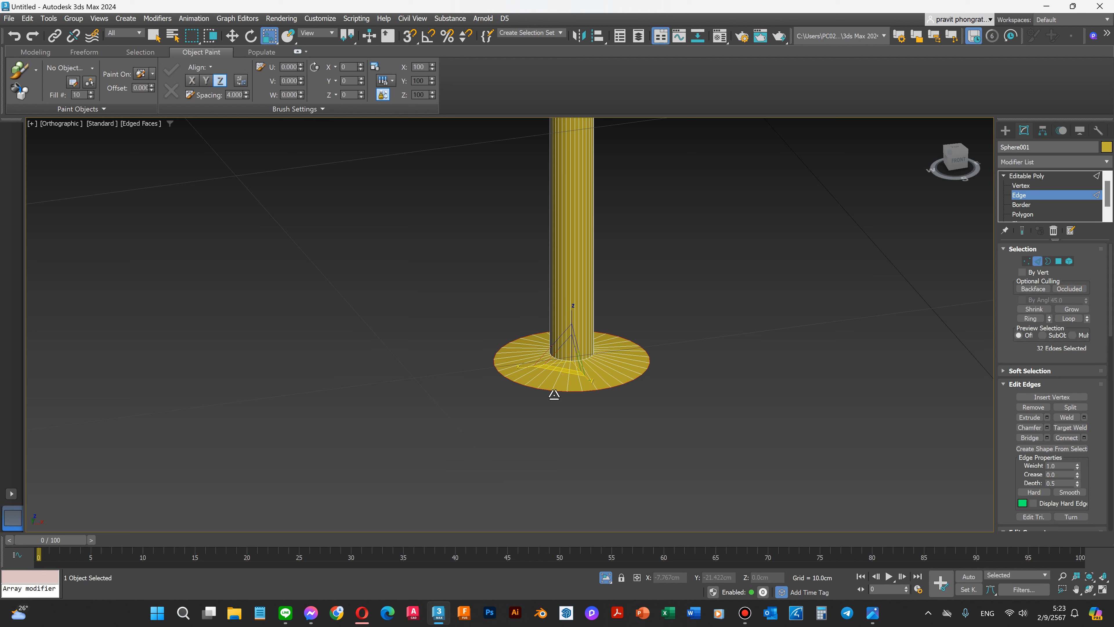
{"action": "key", "text": "e"}
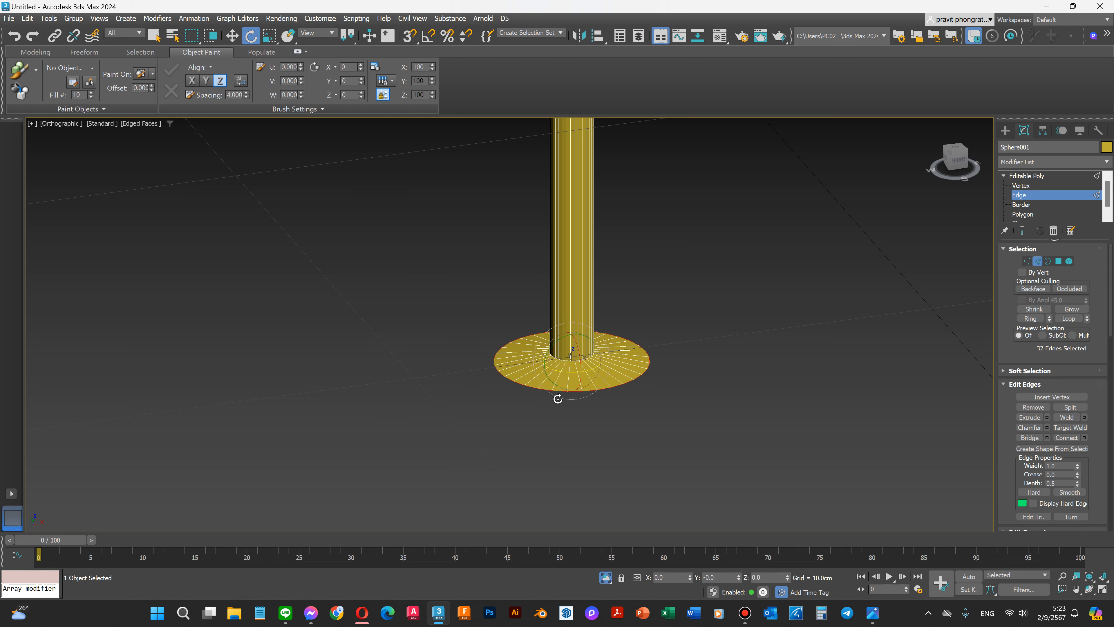
{"action": "key", "text": "w"}
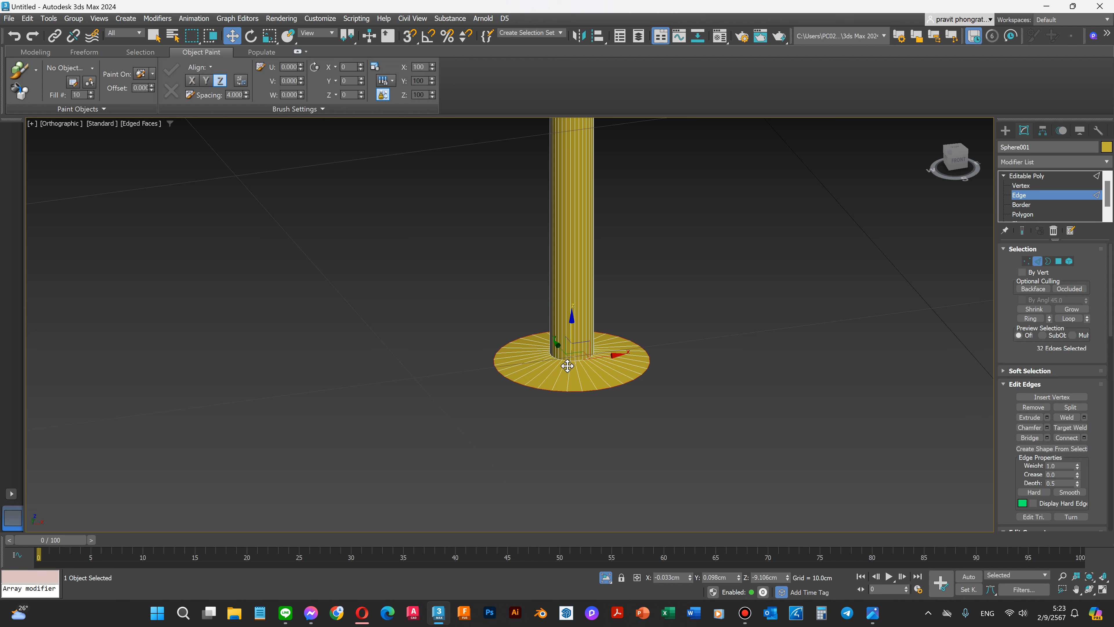
{"action": "key", "text": "r"}
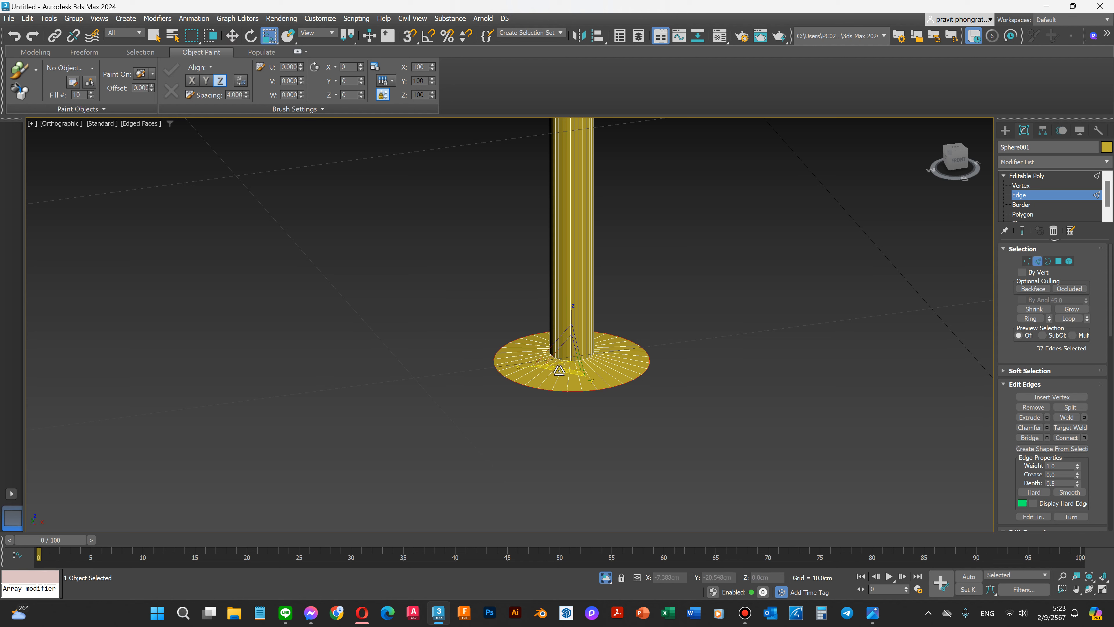
{"action": "left_click_drag", "start_coordinate": [559, 370], "coordinate": [559, 374]}
{"action": "key", "text": "w"}
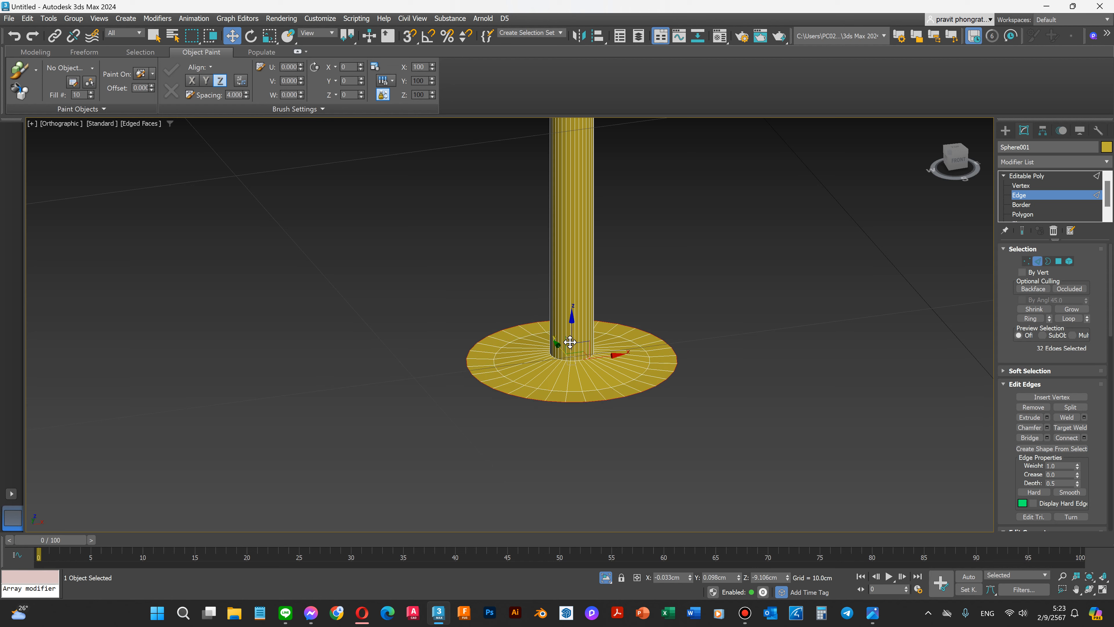
{"action": "left_click_drag", "start_coordinate": [573, 333], "coordinate": [568, 338]}
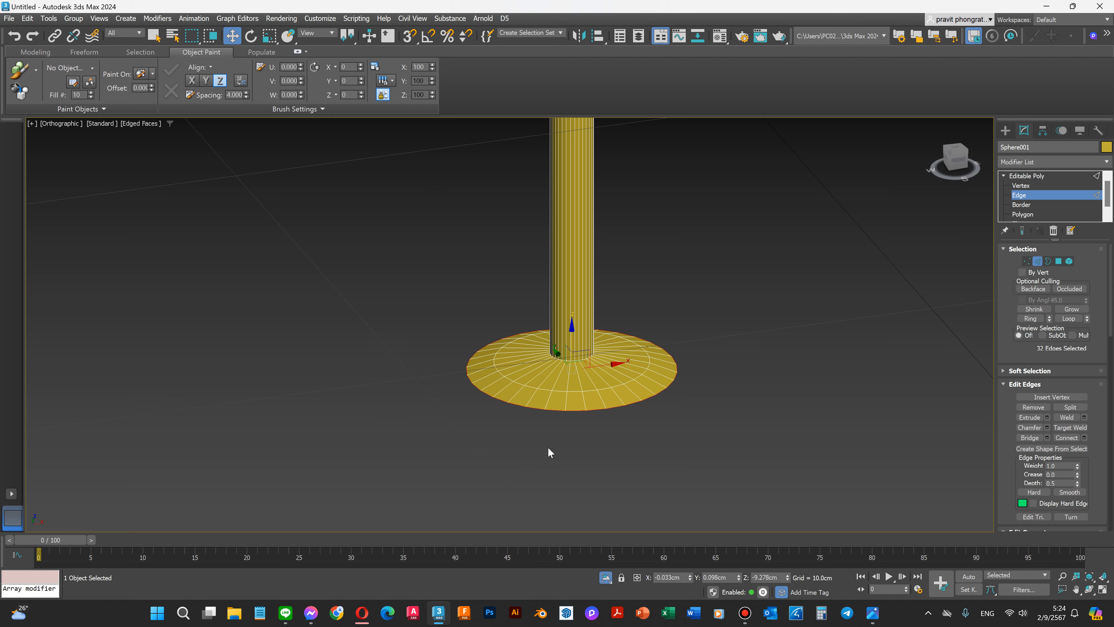
Step: Extrude a third ring outward from the foot's rim by scaling in X and Y, and lower it to about Z -9.54 cm
{"action": "scroll", "coordinate": [516, 415], "scroll_direction": "up", "scroll_amount": 2}
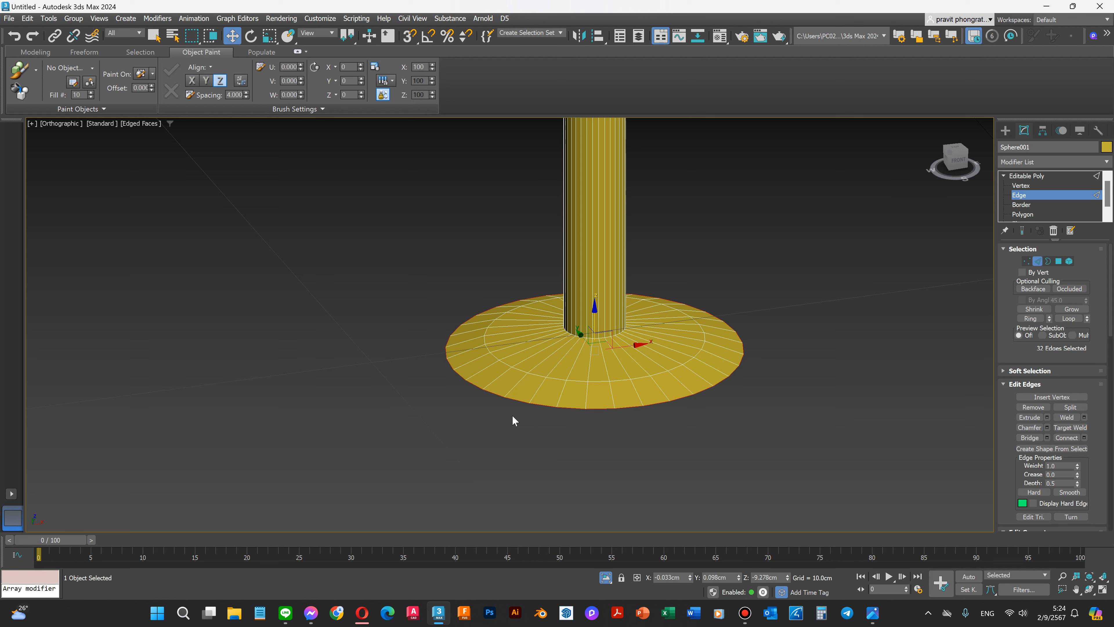
{"action": "key", "text": "r"}
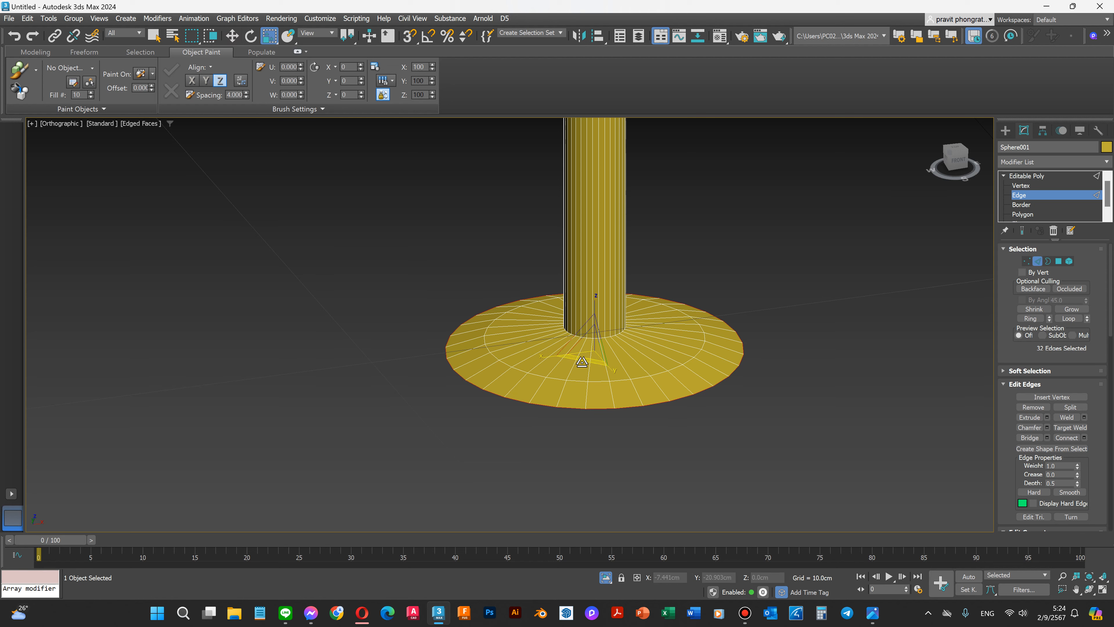
{"action": "left_click_drag", "start_coordinate": [582, 360], "coordinate": [569, 379]}
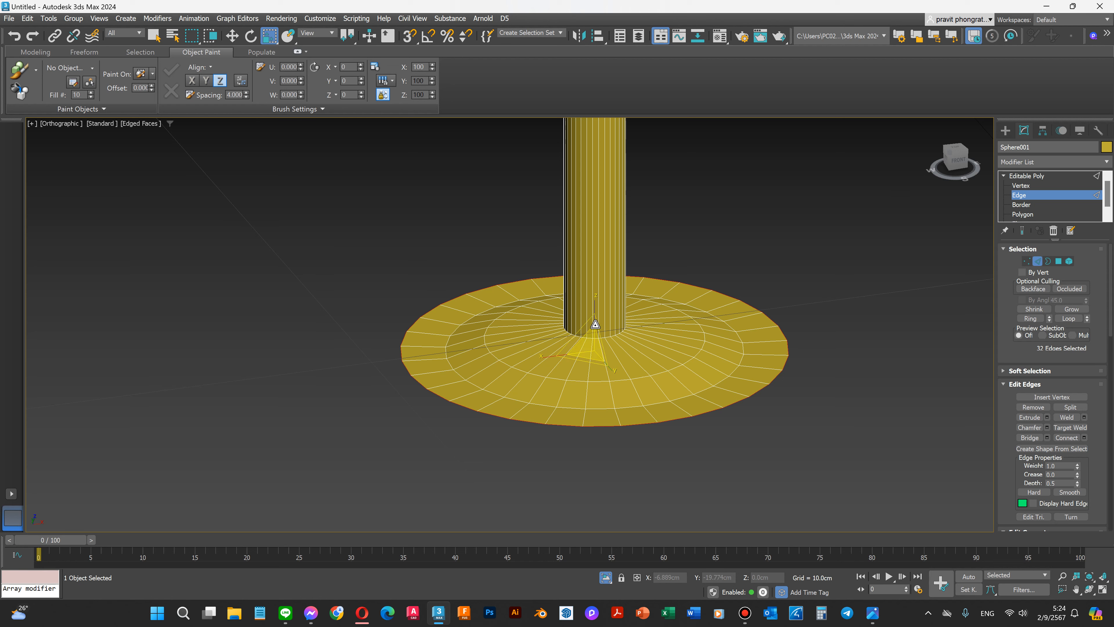
{"action": "key", "text": "w"}
{"action": "left_click_drag", "start_coordinate": [596, 309], "coordinate": [573, 437]}
Step: Raise the foot's outermost edge loop to about Z -9.45 cm in the front view
{"action": "key", "text": "f"}
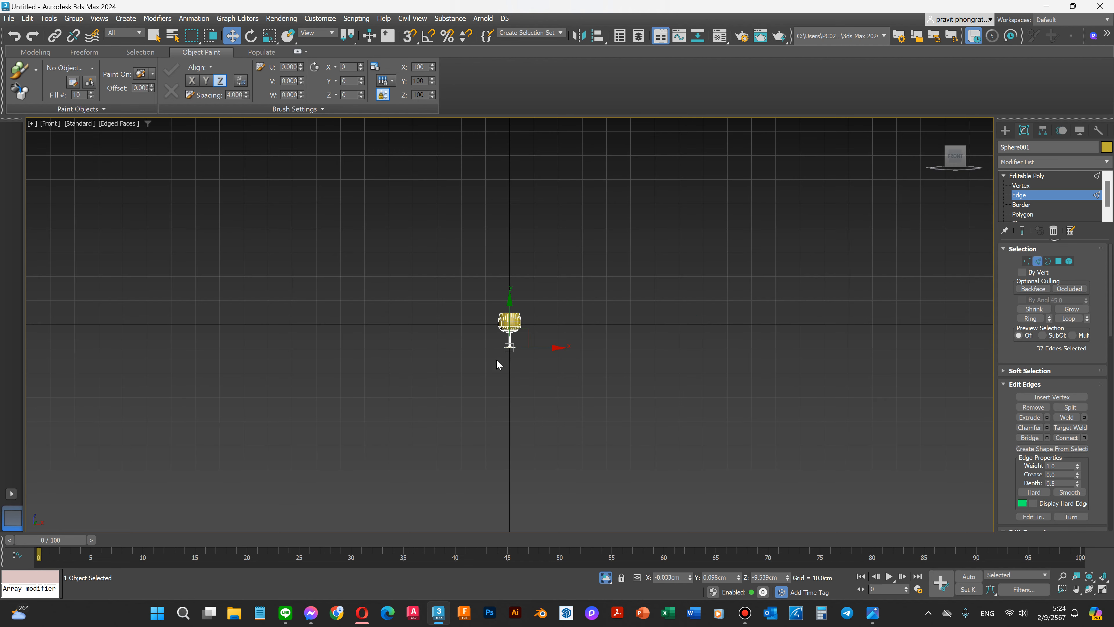
{"action": "scroll", "coordinate": [486, 360], "scroll_direction": "up", "scroll_amount": 10}
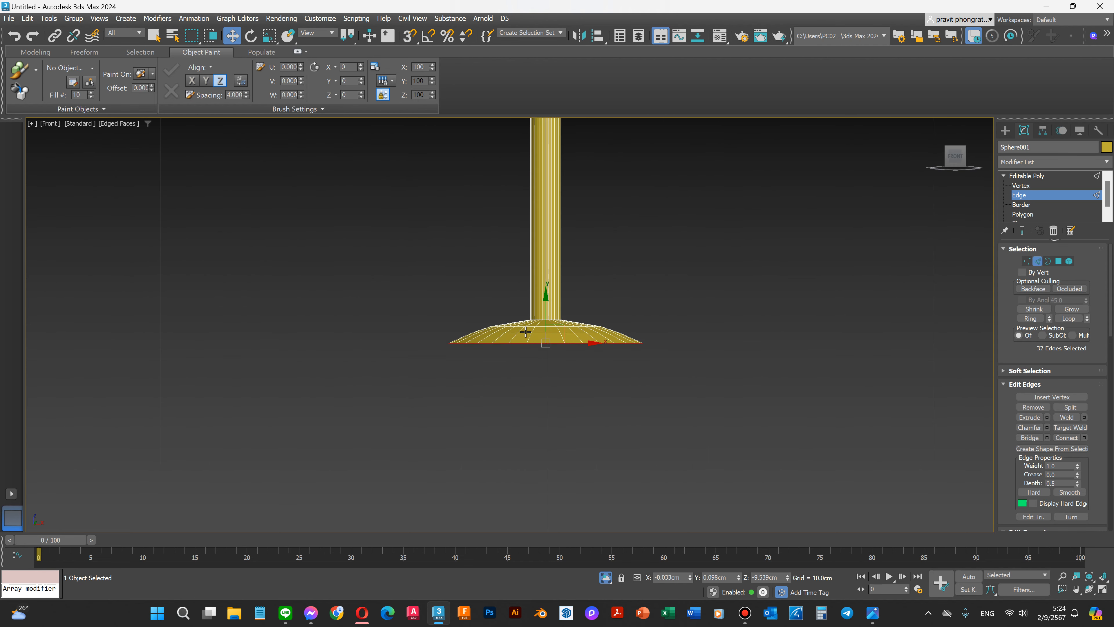
{"action": "scroll", "coordinate": [525, 332], "scroll_direction": "up", "scroll_amount": 2}
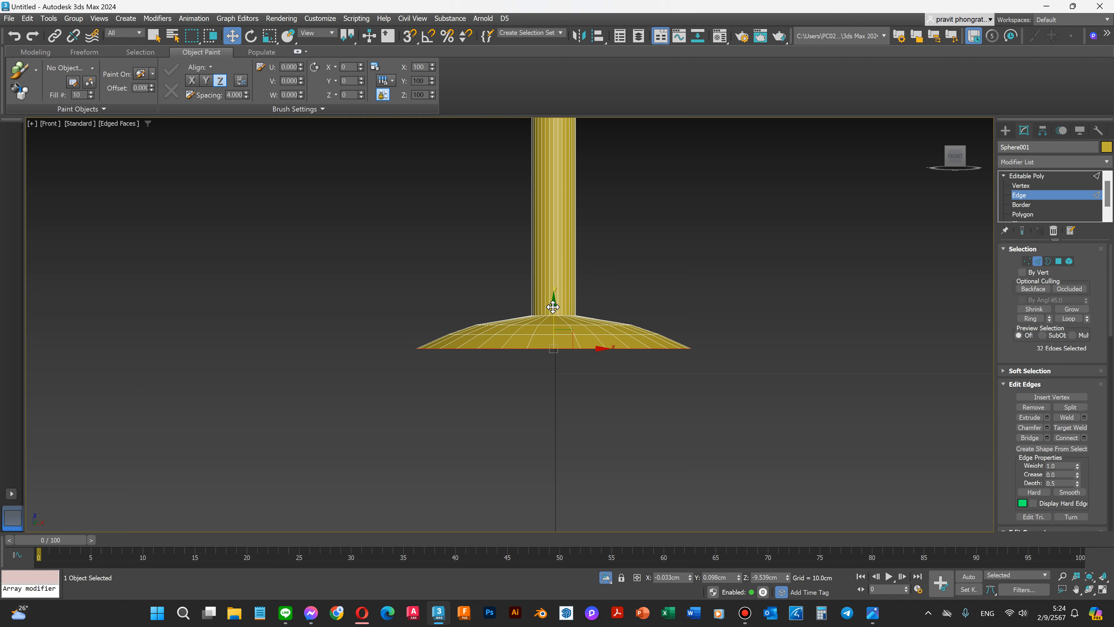
{"action": "left_click_drag", "start_coordinate": [553, 306], "coordinate": [554, 302]}
{"action": "scroll", "coordinate": [464, 328], "scroll_direction": "up", "scroll_amount": 3}
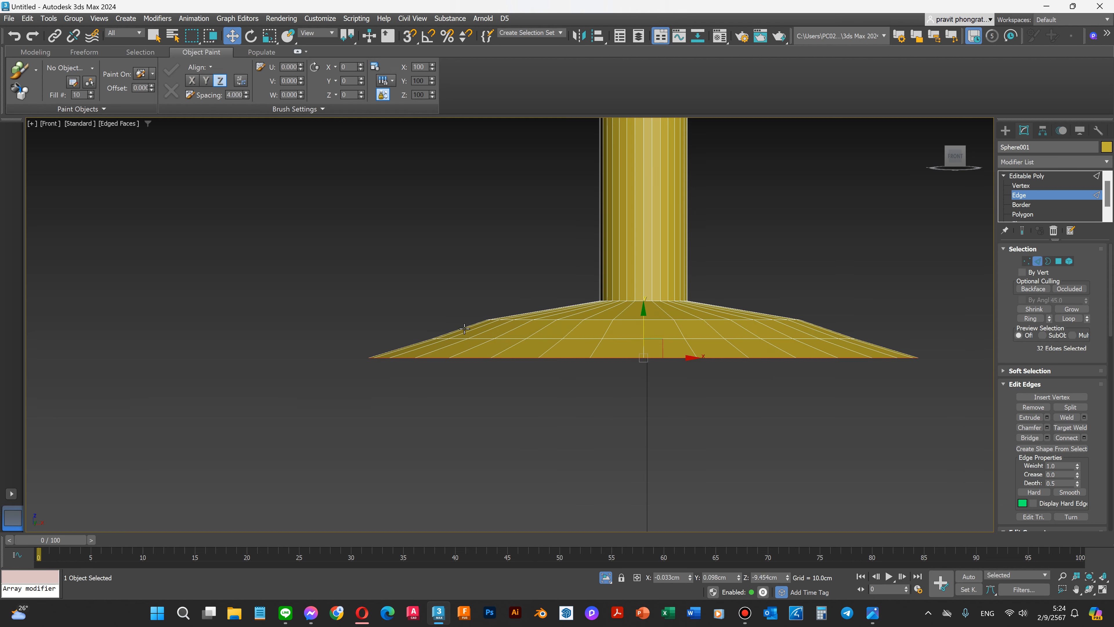
Step: Raise the foot's second vertex ring to about Z -9.22 cm and its outermost vertex ring to about Z -9.30 cm
{"action": "scroll", "coordinate": [385, 335], "scroll_direction": "down", "scroll_amount": 2}
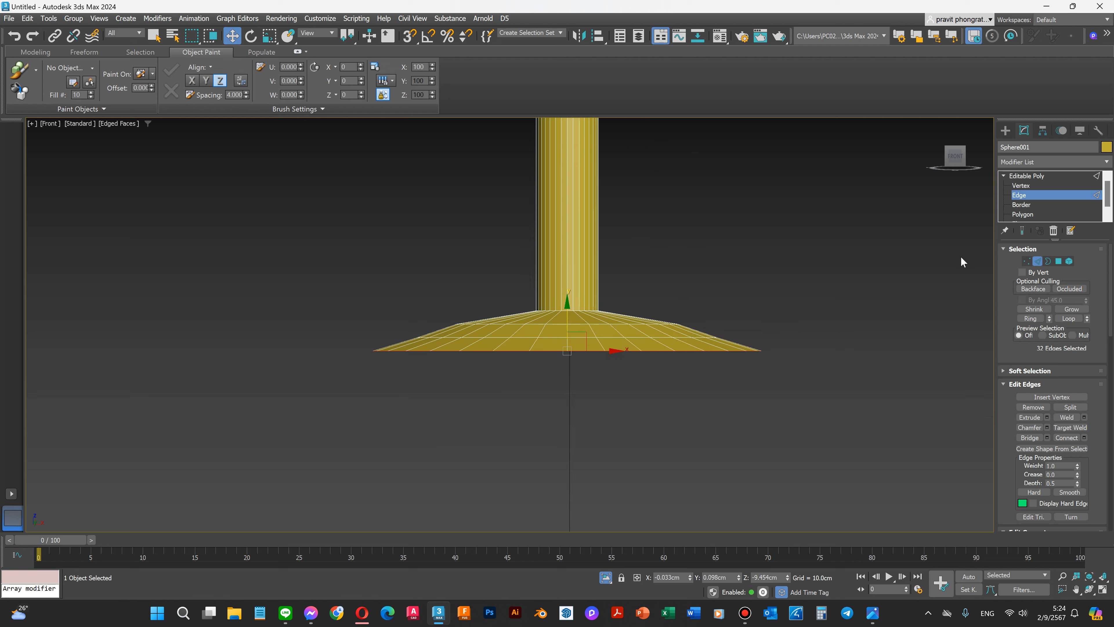
{"action": "left_click", "coordinate": [1019, 186]}
{"action": "left_click_drag", "start_coordinate": [405, 332], "coordinate": [755, 342]}
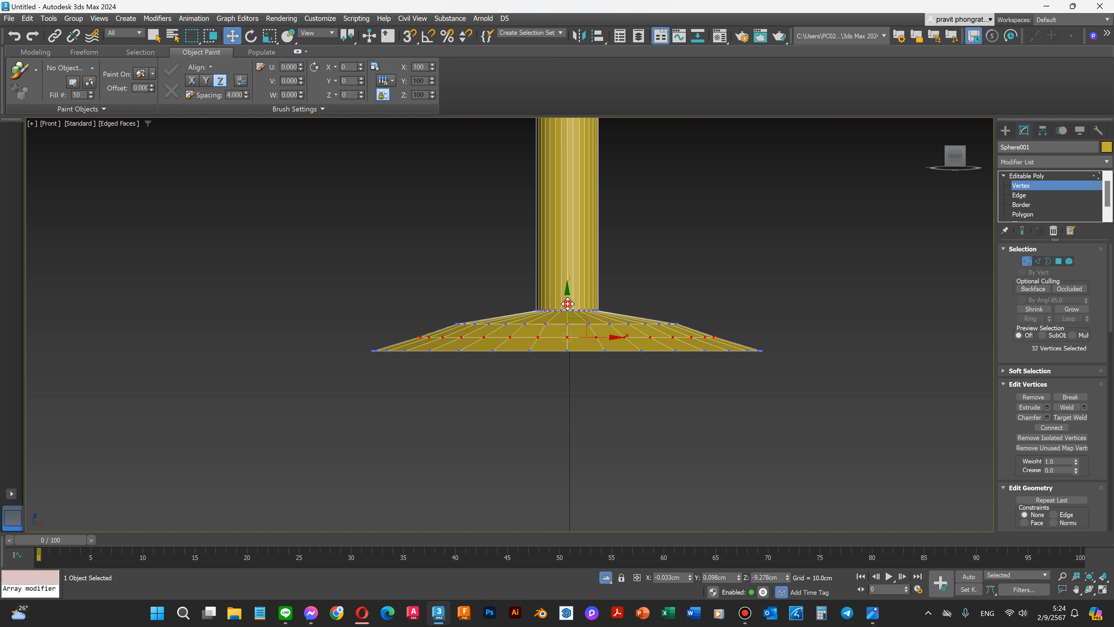
{"action": "left_click_drag", "start_coordinate": [568, 300], "coordinate": [567, 298]}
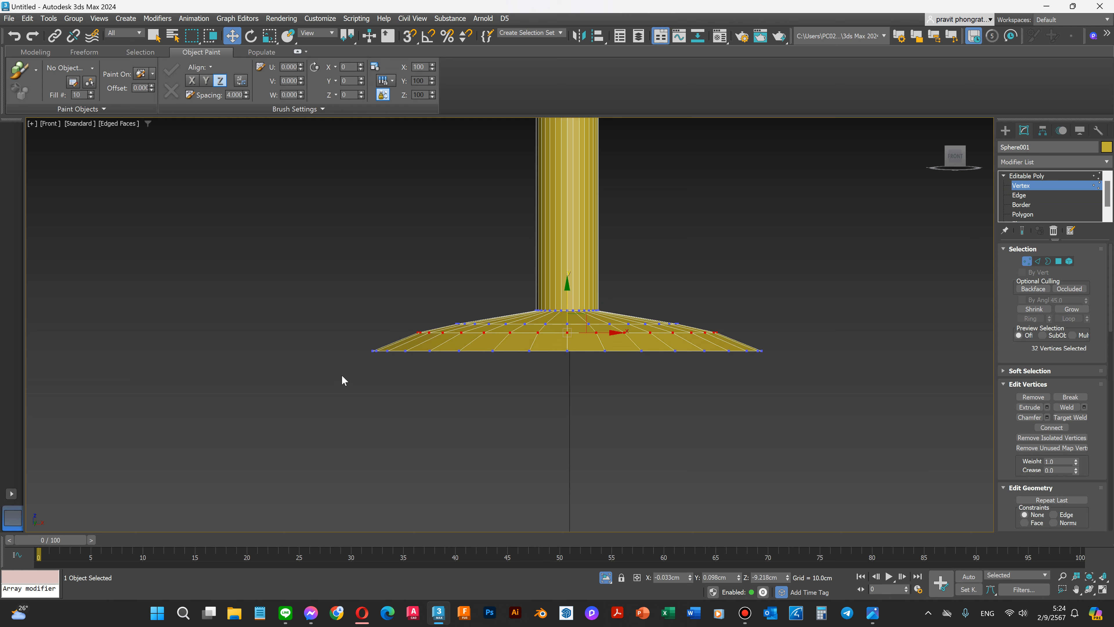
{"action": "left_click", "coordinate": [341, 355]}
{"action": "left_click_drag", "start_coordinate": [705, 362], "coordinate": [785, 370]}
{"action": "left_click_drag", "start_coordinate": [566, 306], "coordinate": [569, 293]}
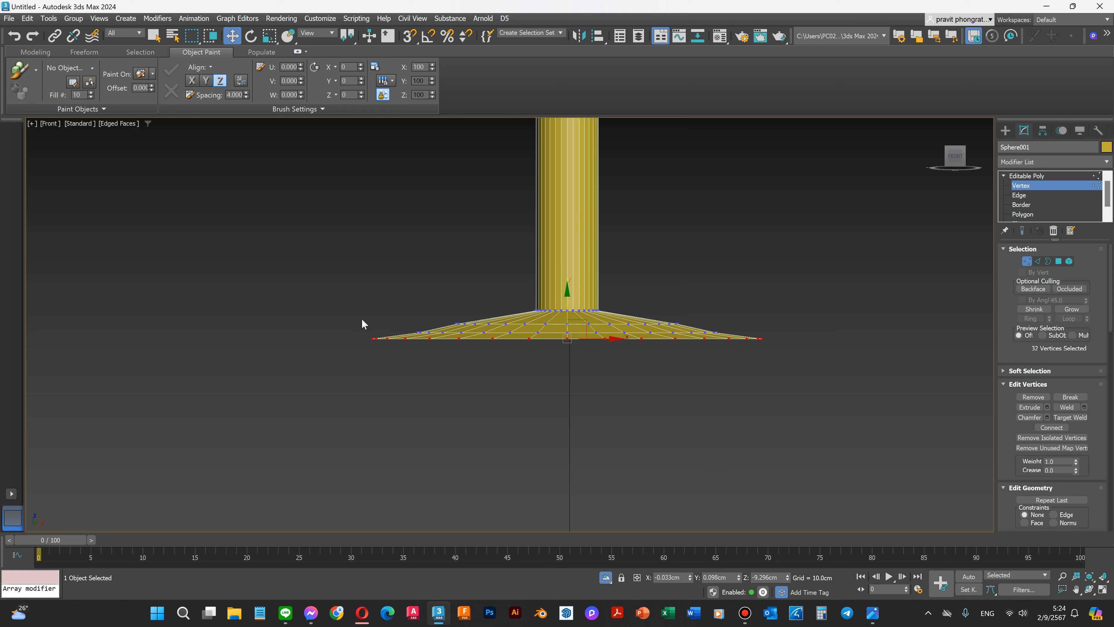
Step: Flatten the foot by raising its three vertex rings slightly and moving the outer two up to about Z -9.15 cm
{"action": "left_click_drag", "start_coordinate": [841, 354], "coordinate": [838, 350]}
{"action": "left_click_drag", "start_coordinate": [568, 300], "coordinate": [569, 297]}
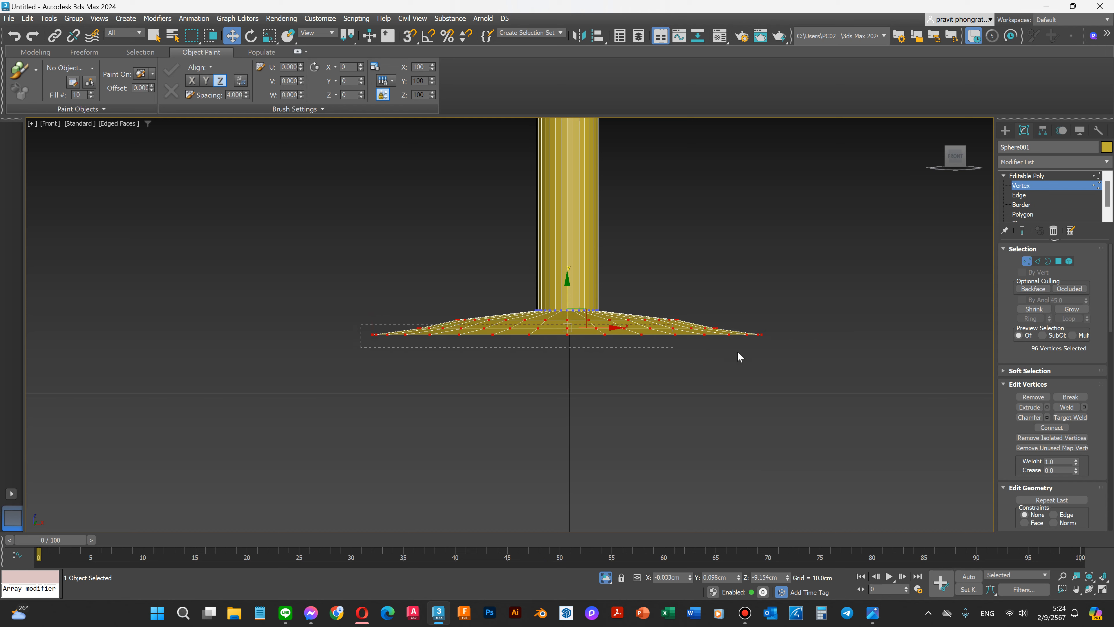
{"action": "left_click_drag", "start_coordinate": [786, 362], "coordinate": [787, 363]}
{"action": "scroll", "coordinate": [677, 281], "scroll_direction": "up", "scroll_amount": 2}
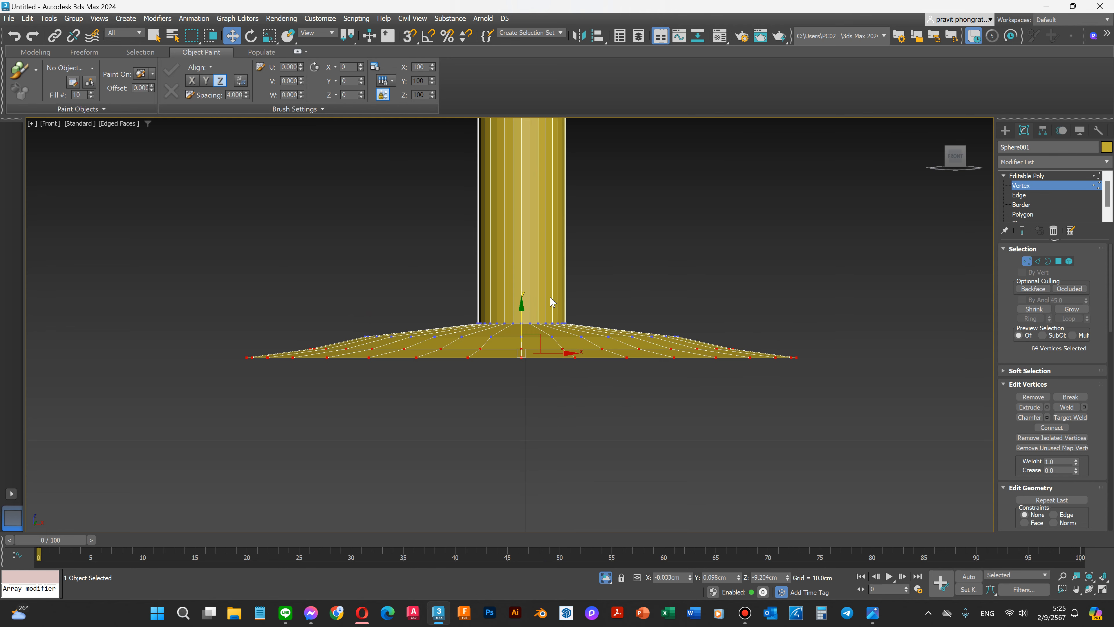
{"action": "left_click_drag", "start_coordinate": [522, 303], "coordinate": [522, 298]}
Step: Lower only the foot's outermost vertex ring to about Z -9.22 cm
{"action": "left_click_drag", "start_coordinate": [184, 350], "coordinate": [516, 369]}
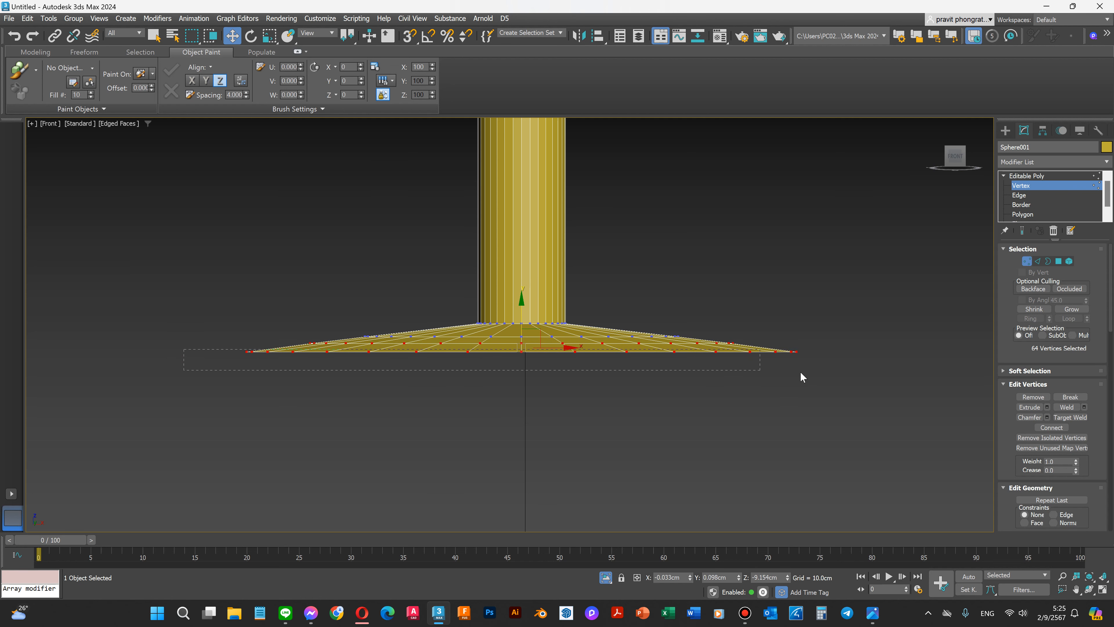
{"action": "left_click_drag", "start_coordinate": [827, 373], "coordinate": [828, 374]}
{"action": "left_click_drag", "start_coordinate": [522, 310], "coordinate": [525, 316]}
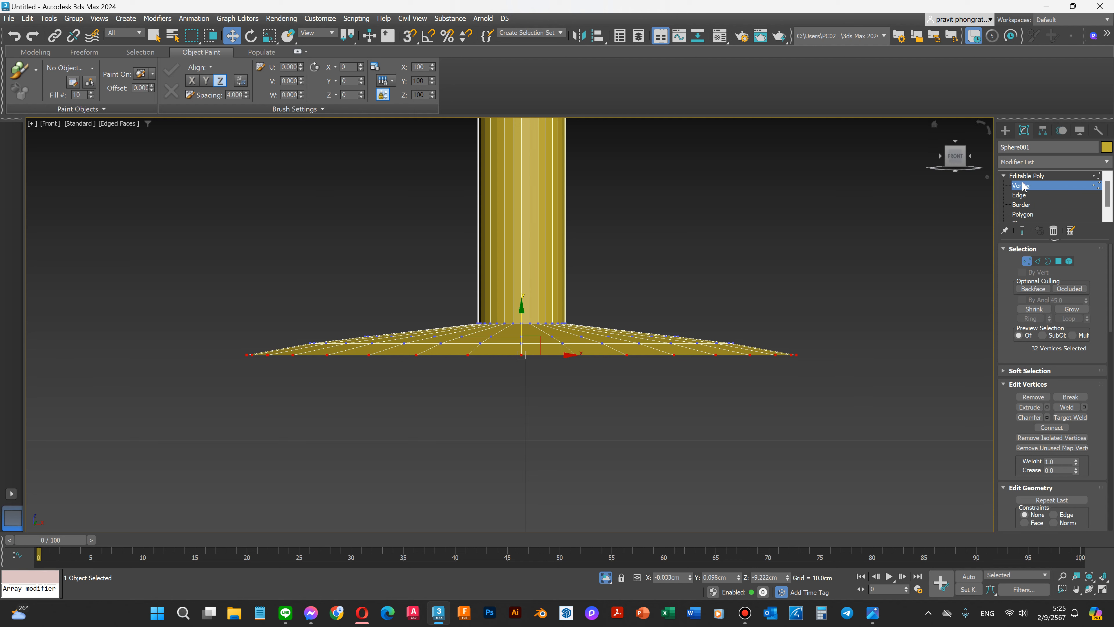
Step: Extrude the foot's rim edge loop straight down about 0.1 cm to give the foot a thin vertical side
{"action": "left_click", "coordinate": [1020, 195]}
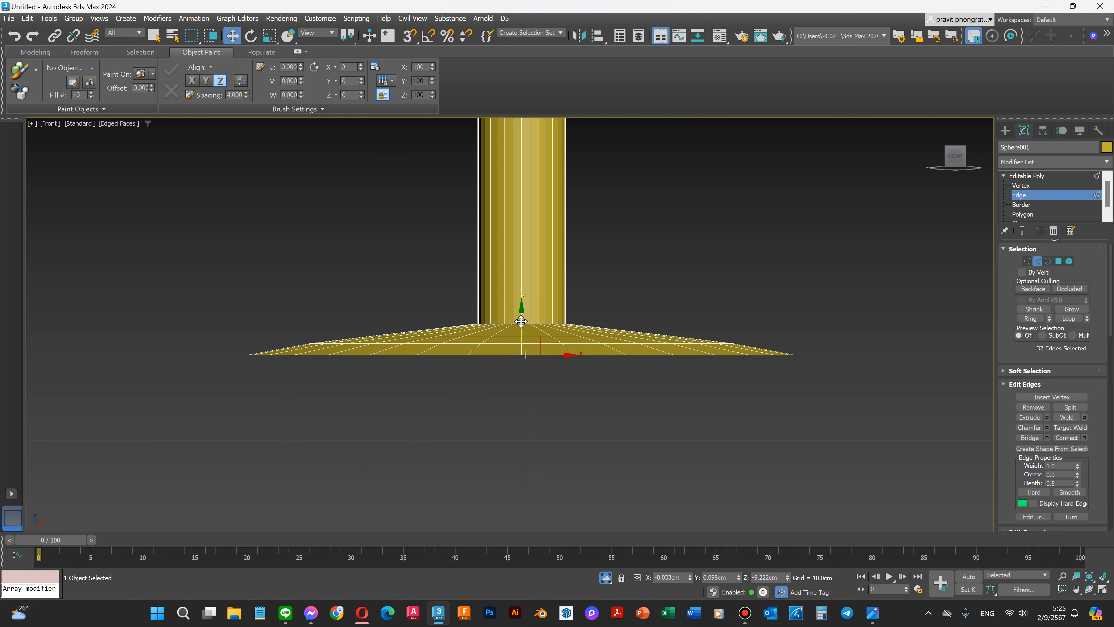
{"action": "left_click_drag", "start_coordinate": [517, 324], "coordinate": [521, 332], "text": "shift"}
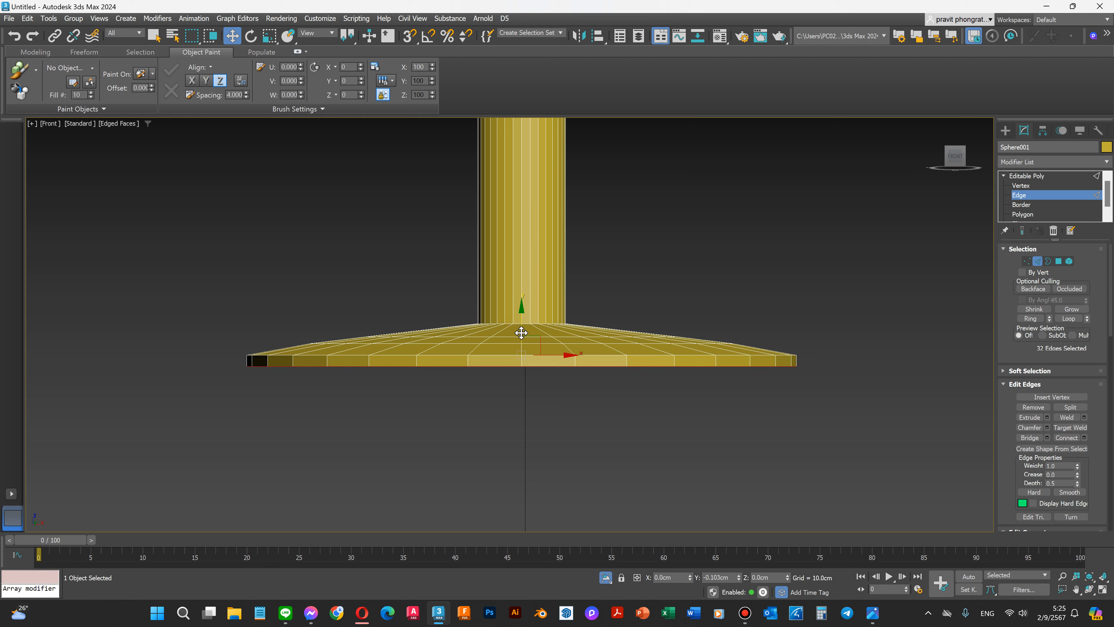
{"action": "left_click_drag", "start_coordinate": [521, 333], "coordinate": [521, 333], "text": "shift"}
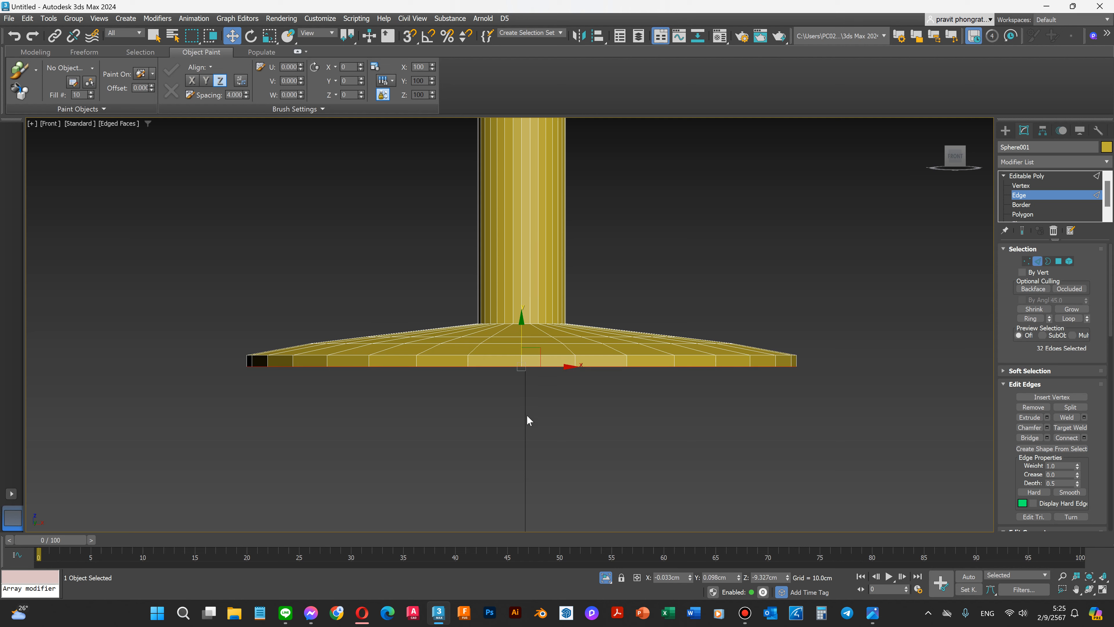
Step: Scale the foot's lower rim edge loop outward in X and Y to widen the base
{"action": "scroll", "coordinate": [530, 437], "scroll_direction": "down", "scroll_amount": 6}
{"action": "scroll", "coordinate": [554, 446], "scroll_direction": "down", "scroll_amount": 4}
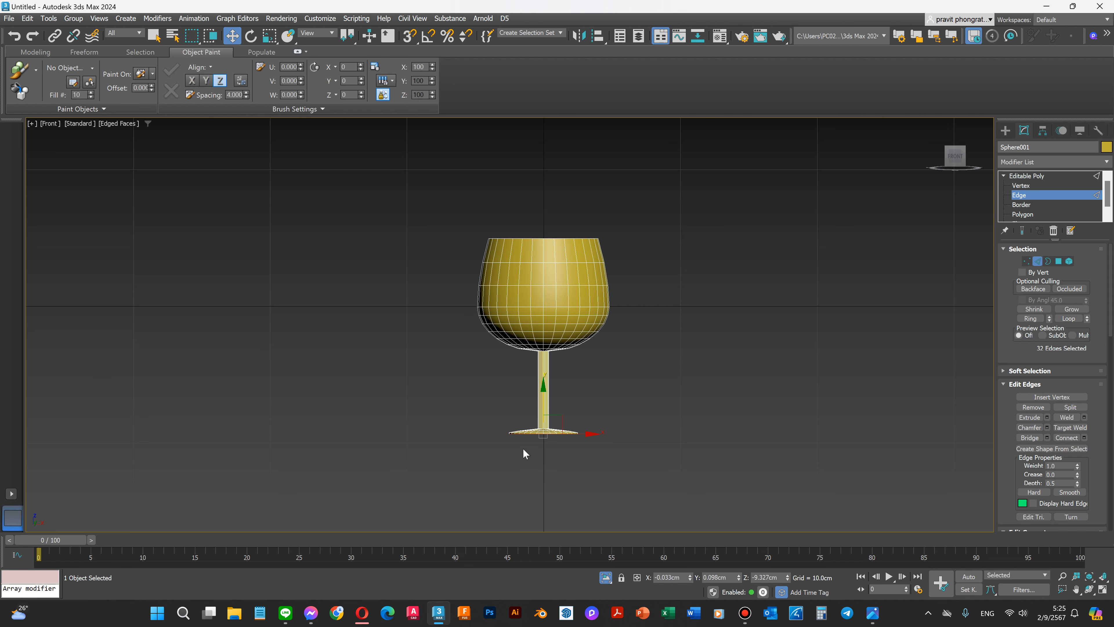
{"action": "scroll", "coordinate": [609, 461], "scroll_direction": "up", "scroll_amount": 3}
{"action": "key", "text": "ctrl+r"}
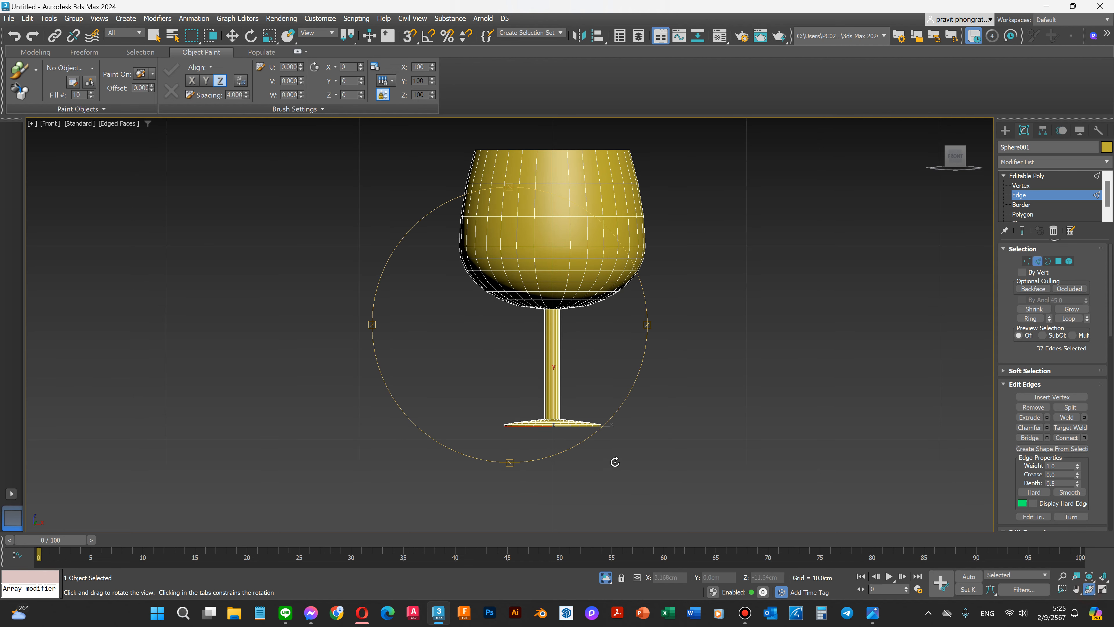
{"action": "left_click_drag", "start_coordinate": [533, 392], "coordinate": [557, 415]}
{"action": "scroll", "coordinate": [568, 469], "scroll_direction": "up", "scroll_amount": 3}
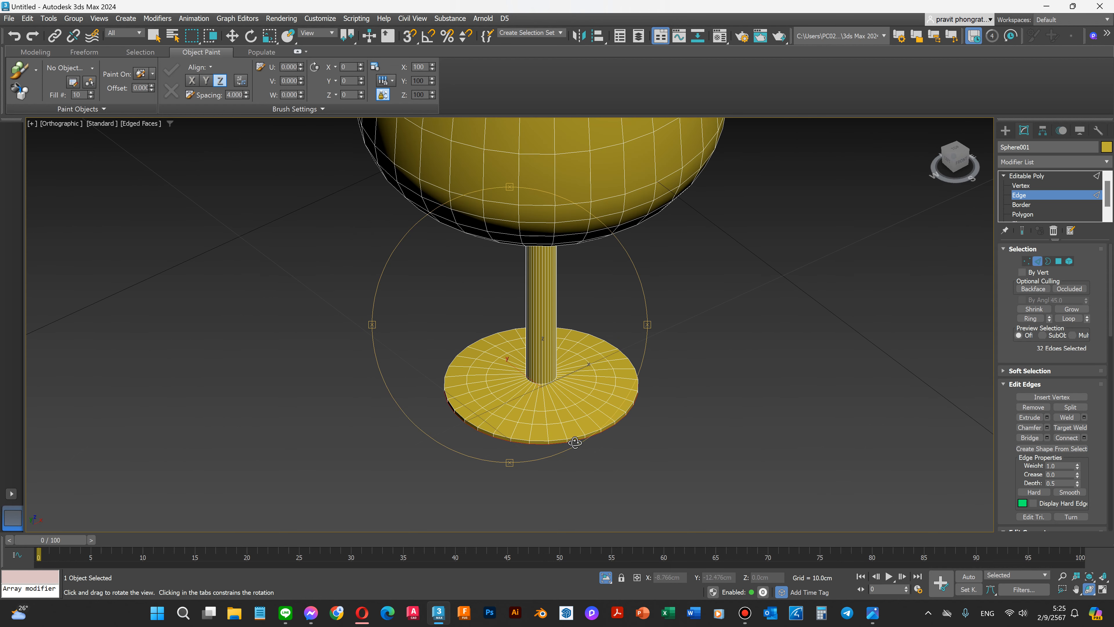
{"action": "key", "text": "r"}
{"action": "left_click_drag", "start_coordinate": [536, 403], "coordinate": [535, 407]}
Step: Lower the foot's bottom rim edge loop to about Z -9.44 cm in the front view to thicken the rim
{"action": "key", "text": "f"}
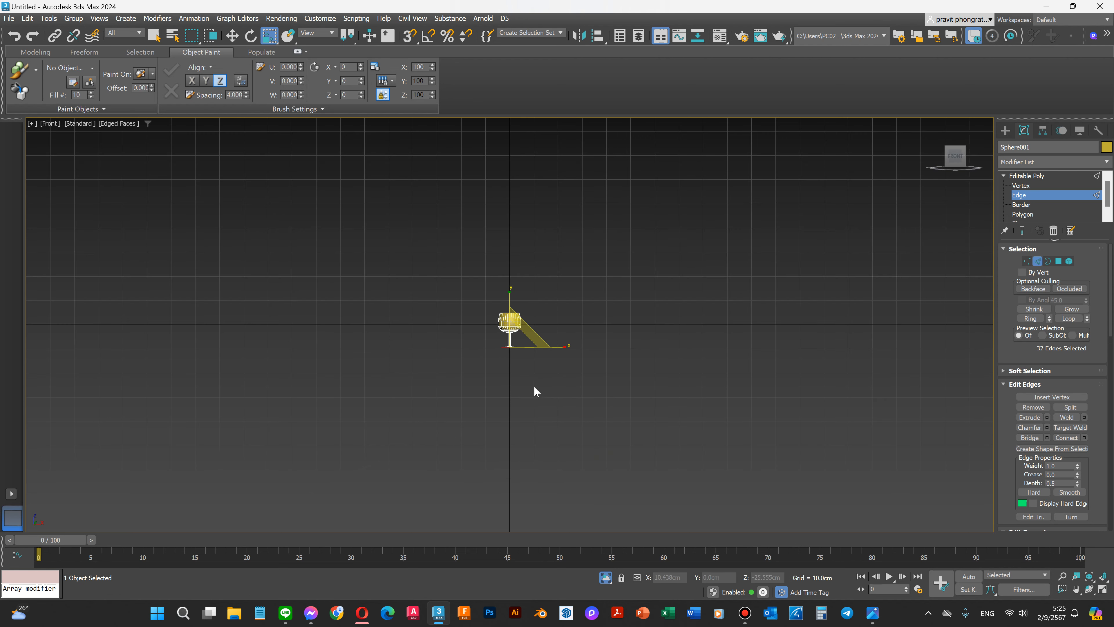
{"action": "scroll", "coordinate": [500, 348], "scroll_direction": "up", "scroll_amount": 6}
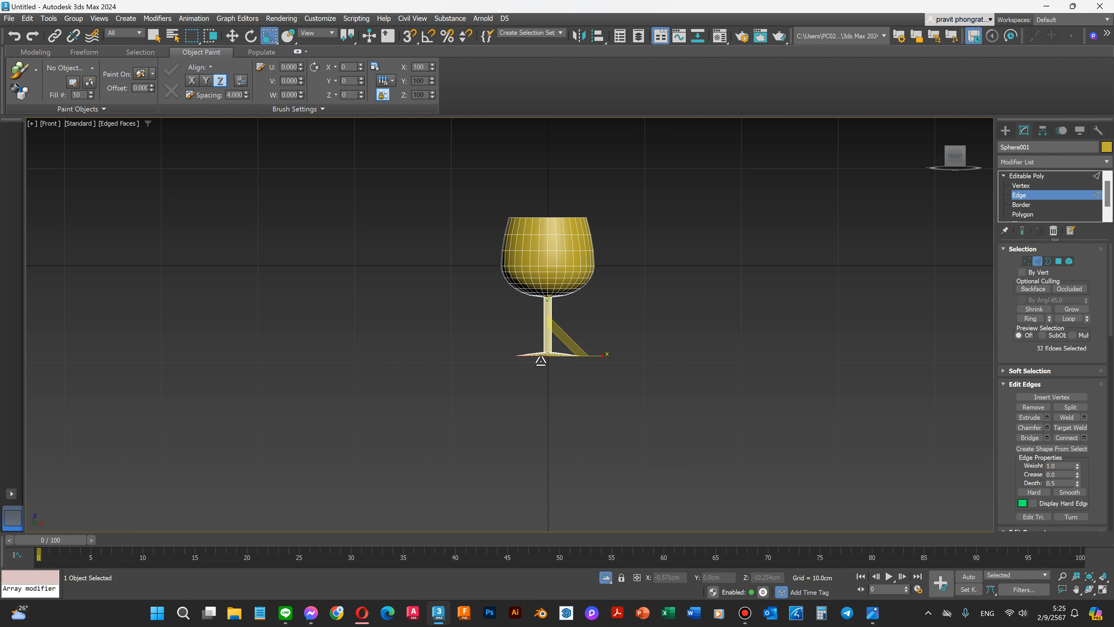
{"action": "scroll", "coordinate": [538, 350], "scroll_direction": "up", "scroll_amount": 4}
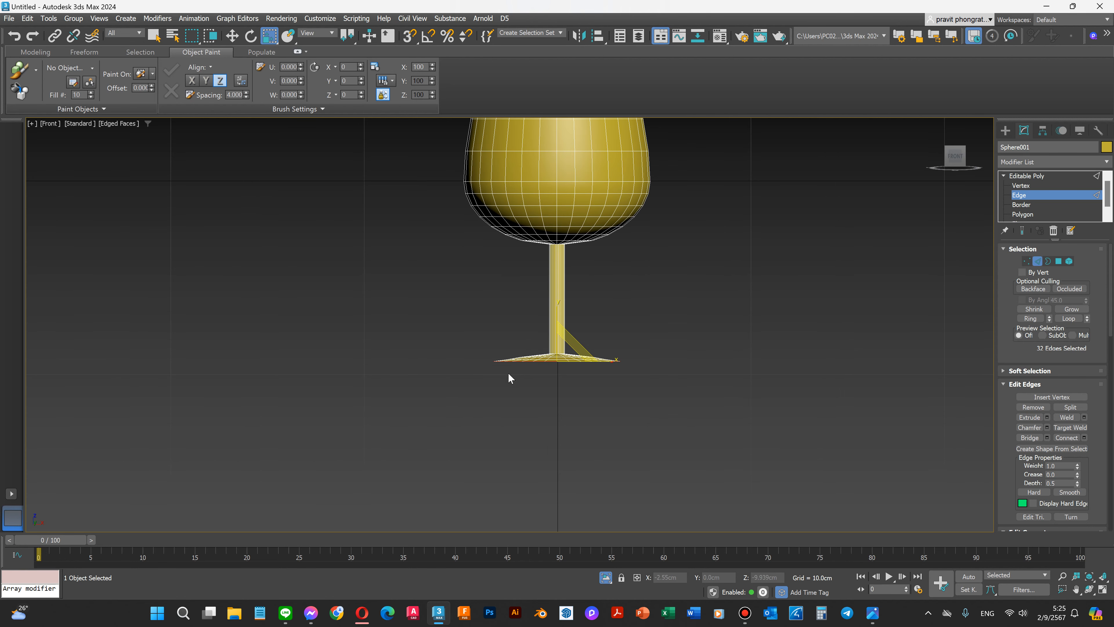
{"action": "key", "text": "w"}
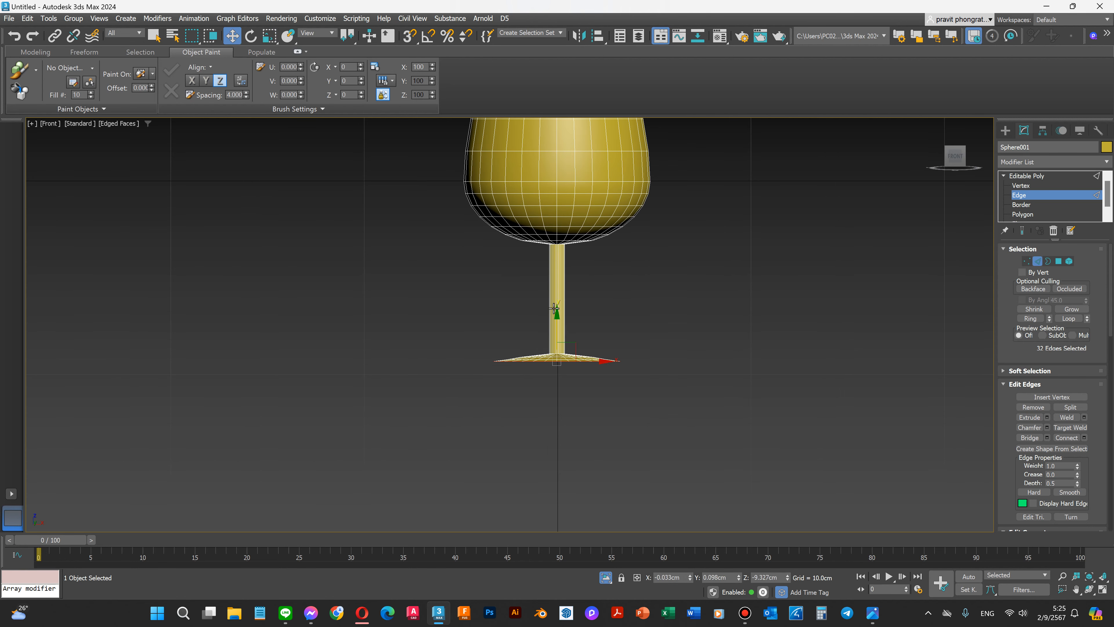
{"action": "scroll", "coordinate": [552, 337], "scroll_direction": "up", "scroll_amount": 5}
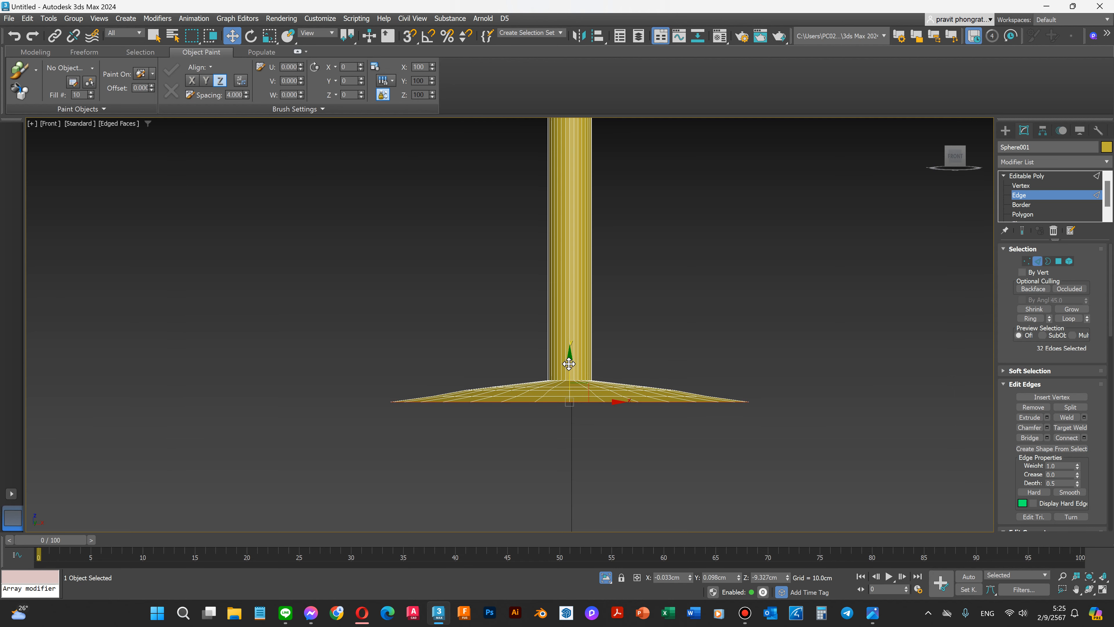
{"action": "left_click_drag", "start_coordinate": [569, 366], "coordinate": [569, 370]}
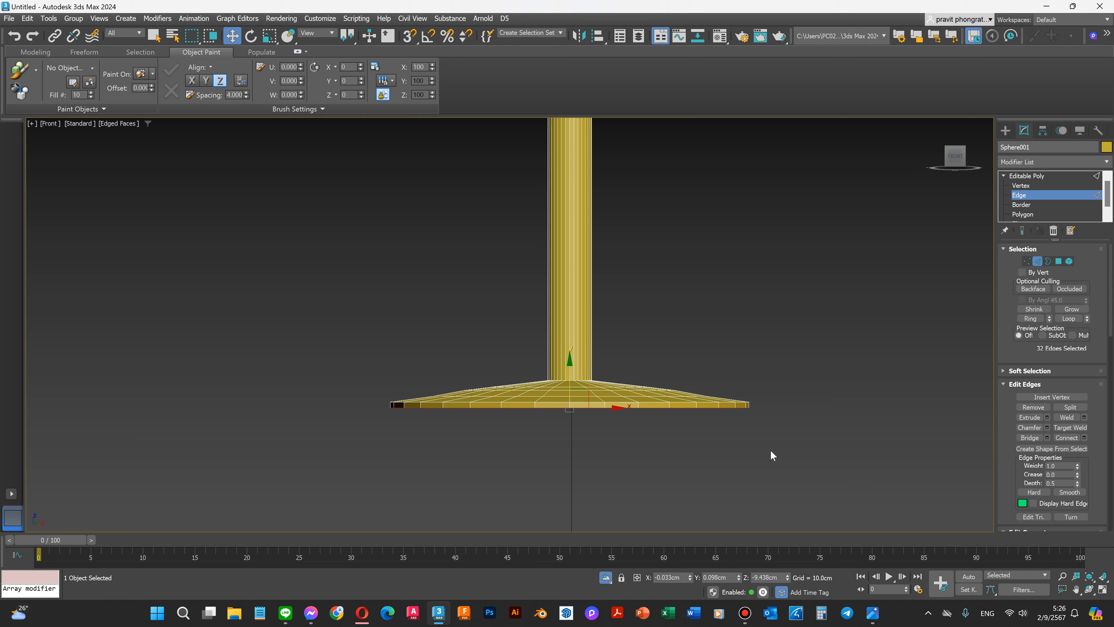
Step: Leave sub-object editing and examine the whole glass from above, looking into the open bowl
{"action": "left_click", "coordinate": [1016, 193]}
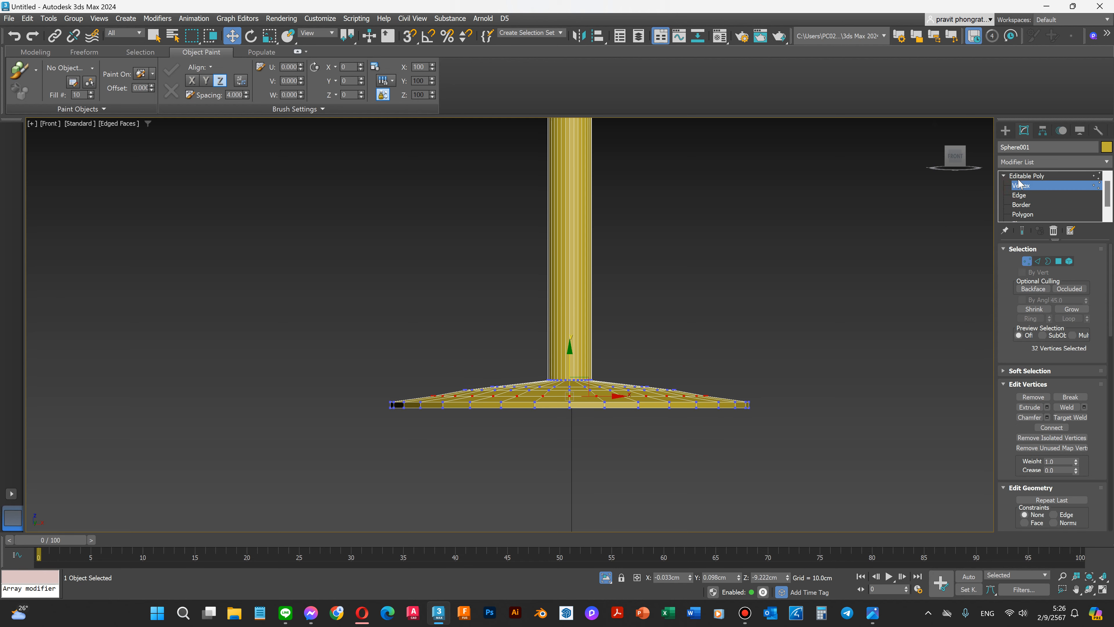
{"action": "scroll", "coordinate": [611, 417], "scroll_direction": "down", "scroll_amount": 3}
{"action": "scroll", "coordinate": [611, 417], "scroll_direction": "down", "scroll_amount": 3}
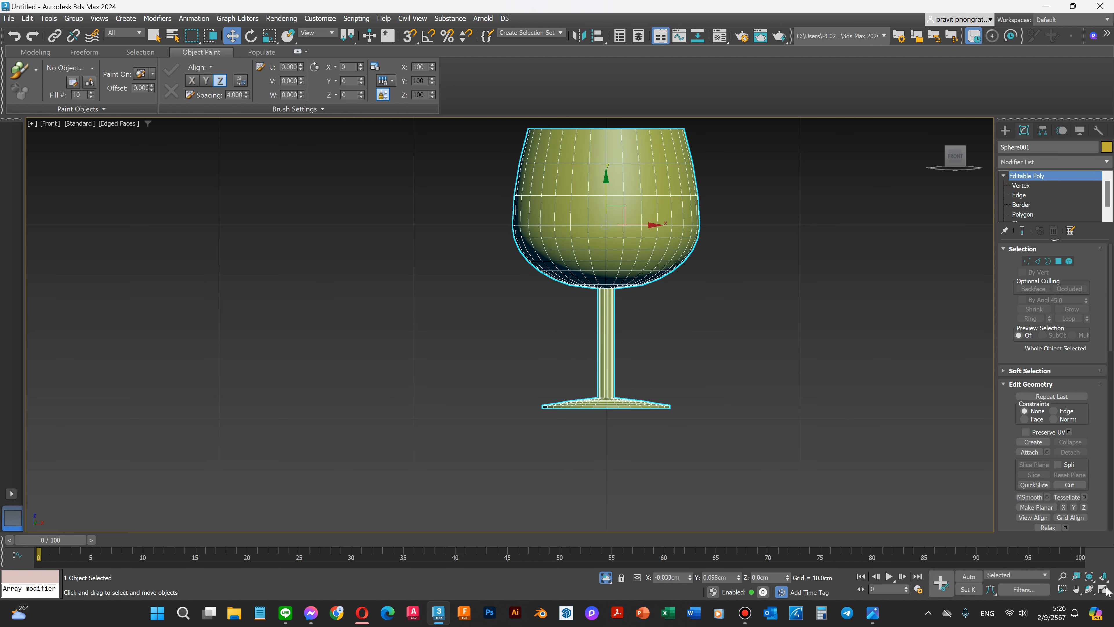
{"action": "left_click", "coordinate": [1089, 590]}
{"action": "left_click_drag", "start_coordinate": [557, 311], "coordinate": [613, 356]}
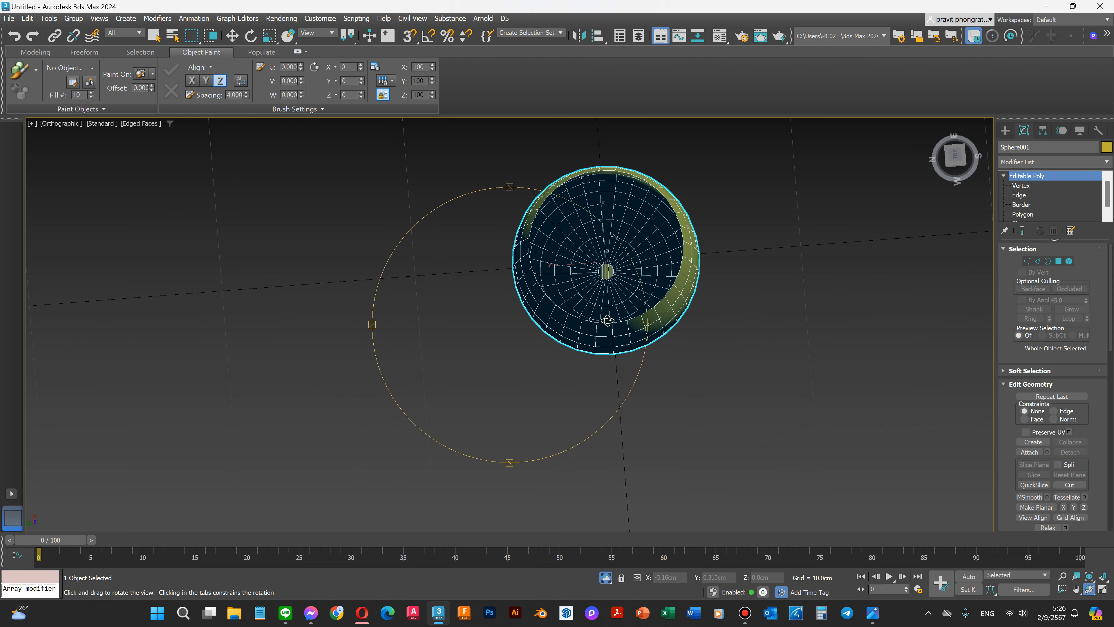
{"action": "scroll", "coordinate": [599, 294], "scroll_direction": "up", "scroll_amount": 3}
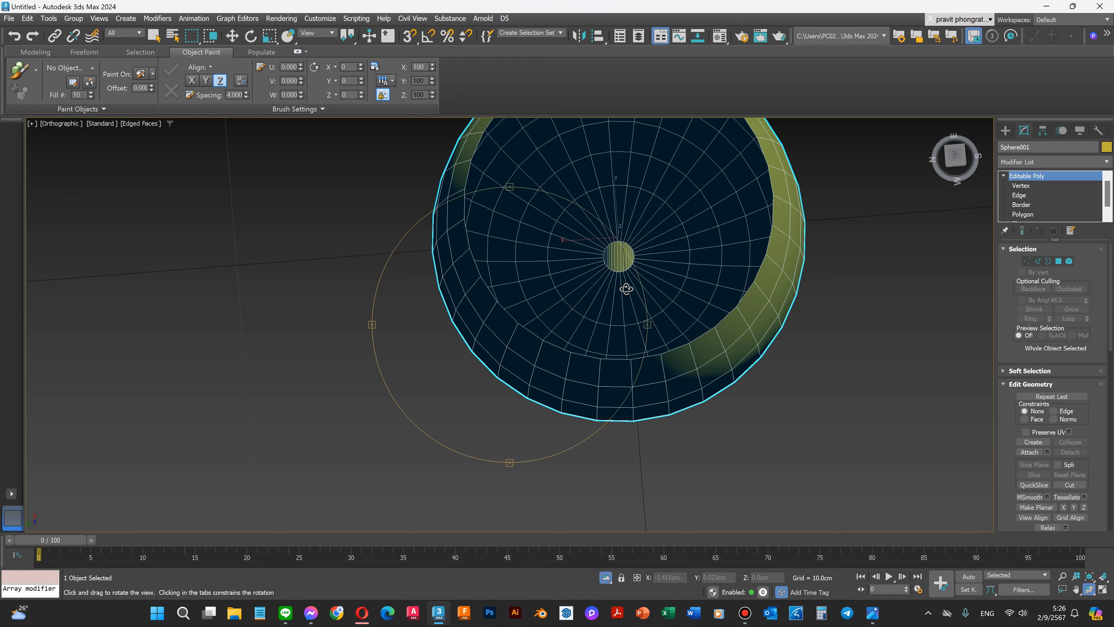
{"action": "left_click_drag", "start_coordinate": [626, 288], "coordinate": [620, 336]}
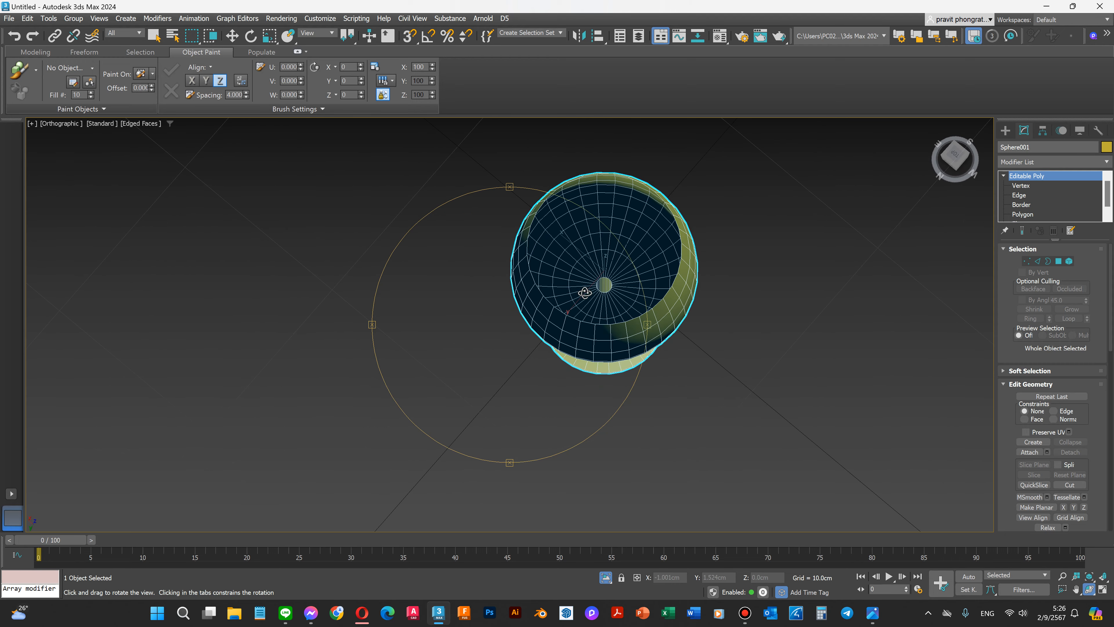
{"action": "scroll", "coordinate": [588, 258], "scroll_direction": "up", "scroll_amount": 3}
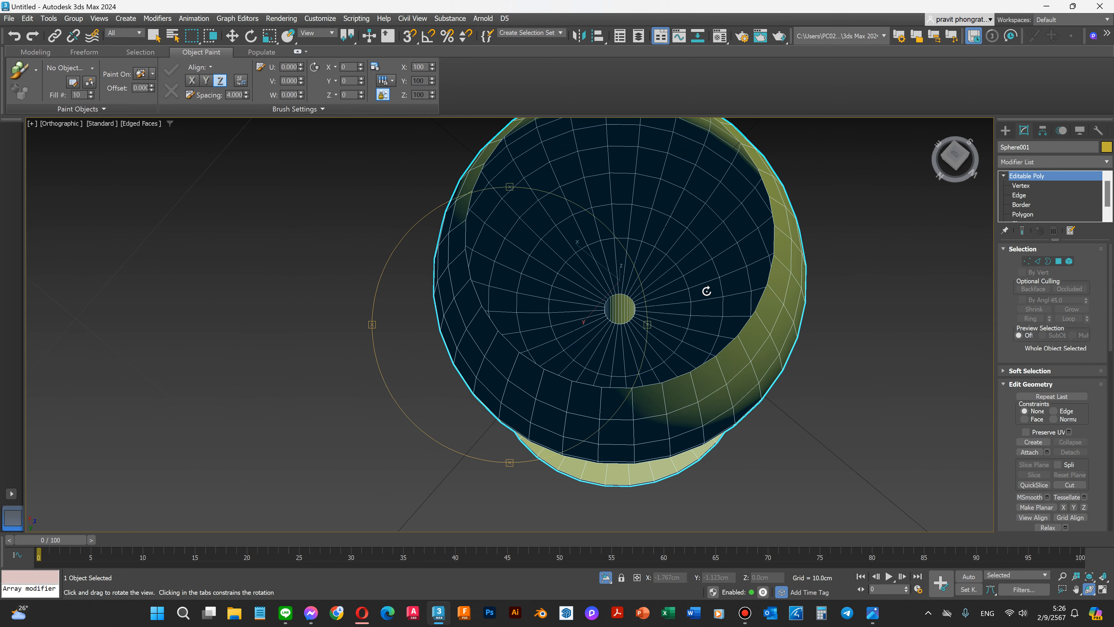
{"action": "left_click", "coordinate": [1022, 162]}
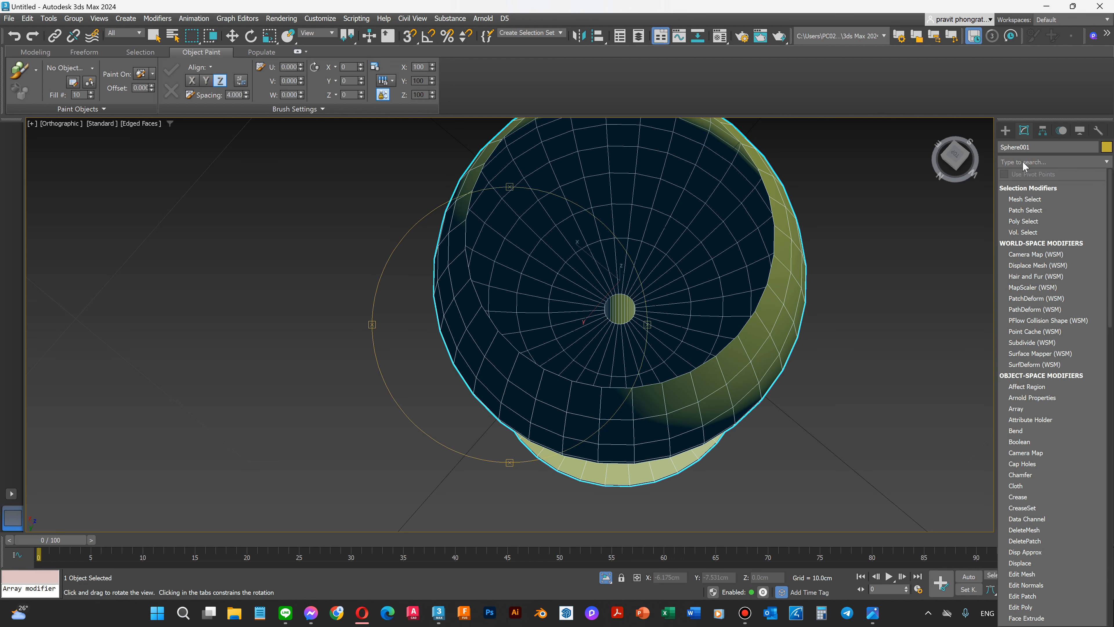
{"action": "type", "text": "she"}
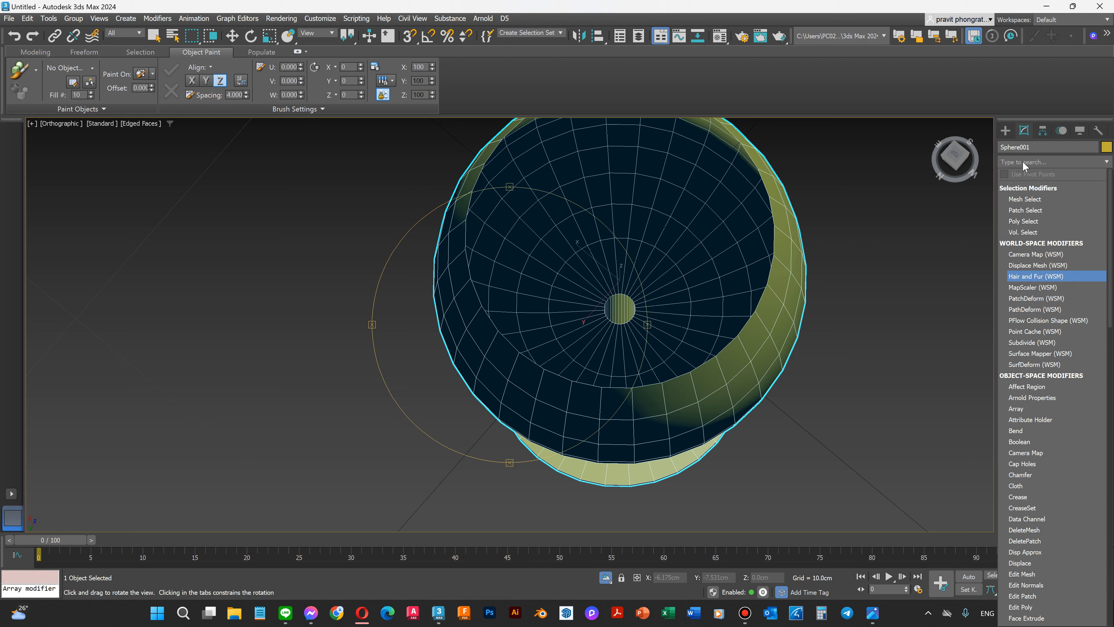
{"action": "type", "text": "ll"}
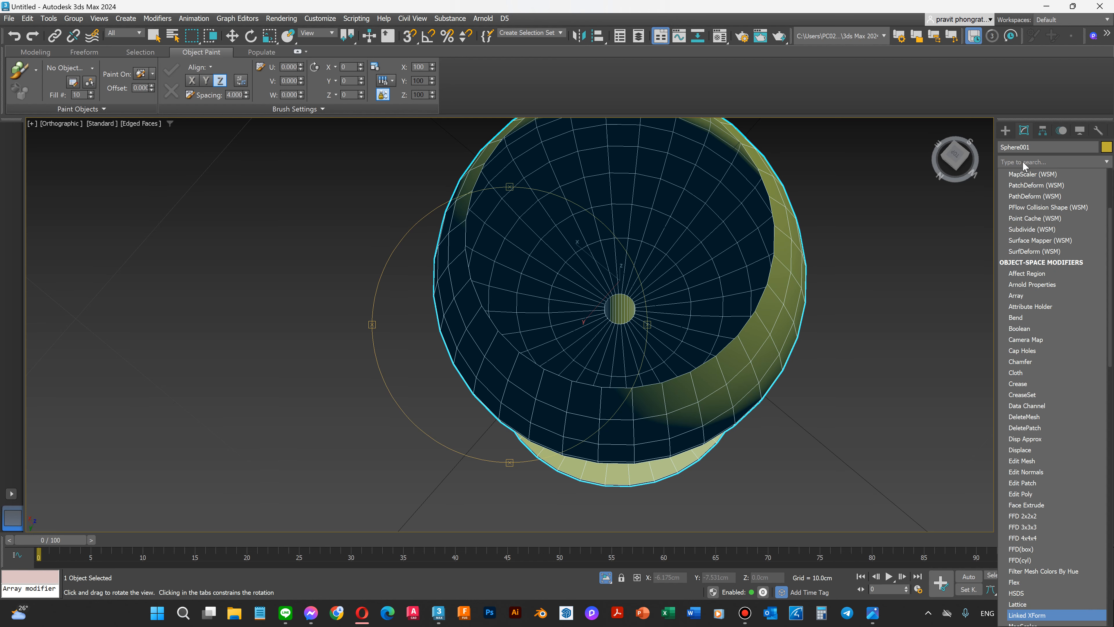
{"action": "type", "text": "p"}
{"action": "scroll", "coordinate": [1030, 532], "scroll_direction": "down", "scroll_amount": 5}
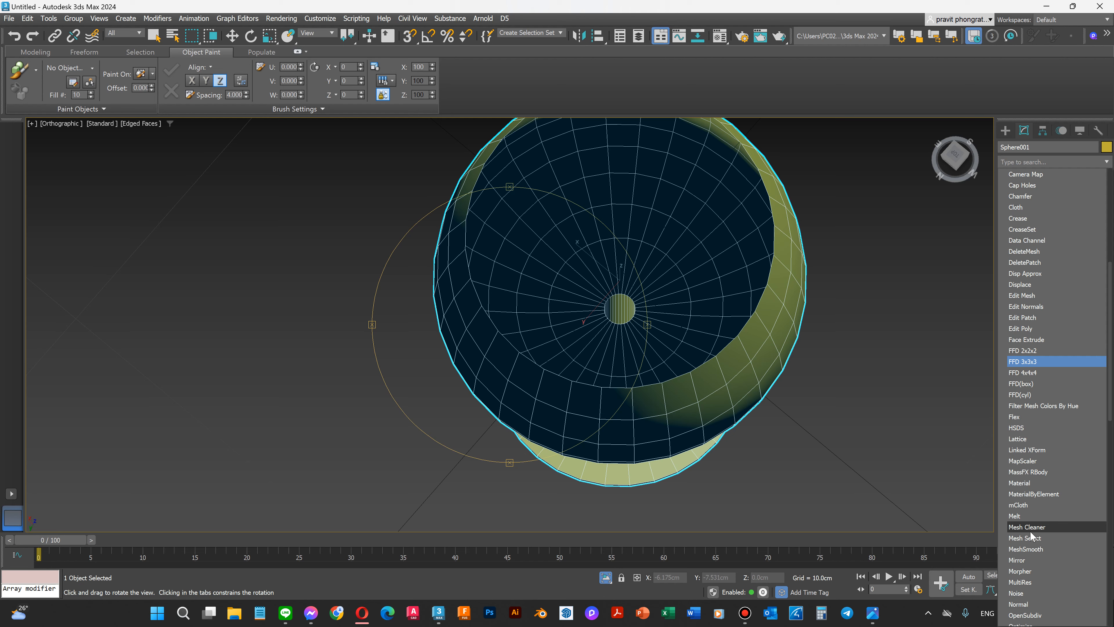
{"action": "left_click", "coordinate": [1029, 160]}
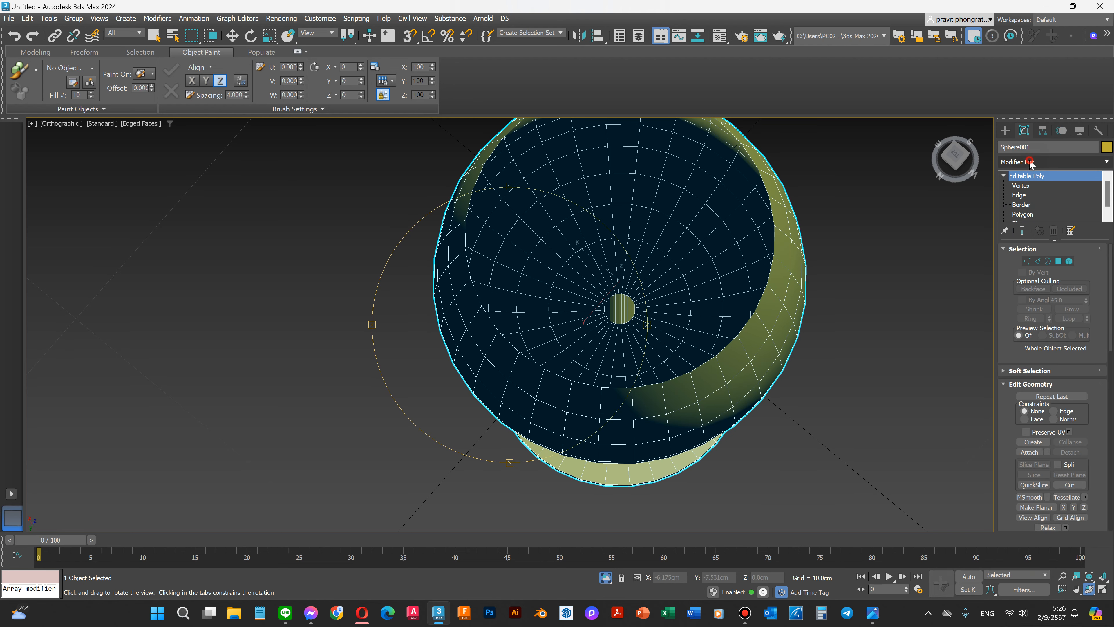
Step: Add a Shell modifier to the glass and set its outer amount to 0.1 cm
{"action": "left_click", "coordinate": [1030, 162]}
{"action": "type", "text": "sh"}
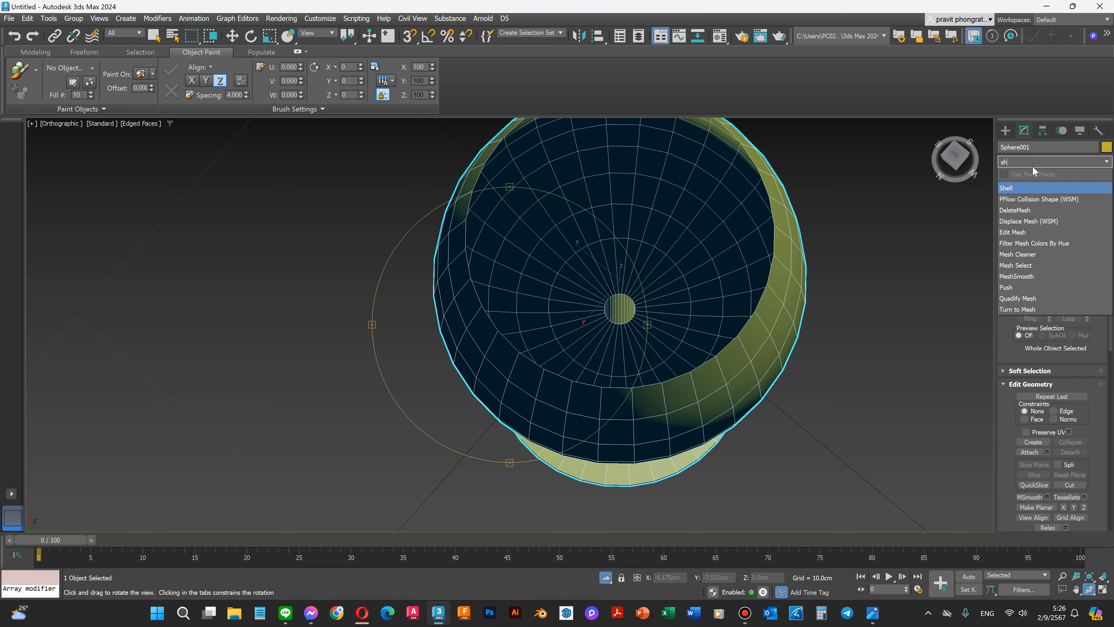
{"action": "type", "text": "ell"}
{"action": "key", "text": "Return"}
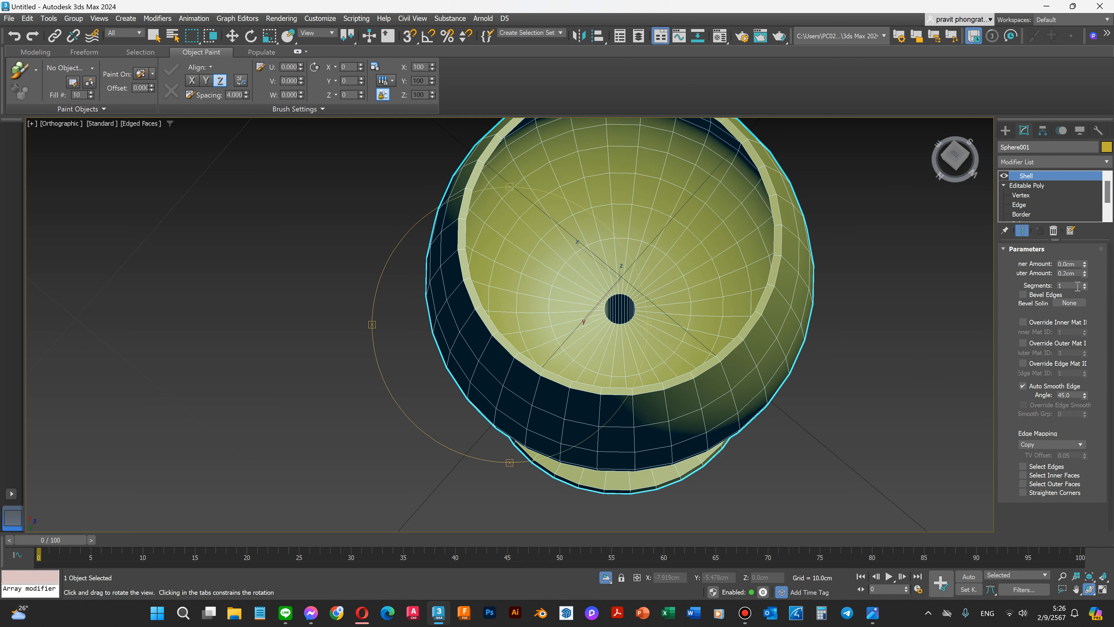
{"action": "left_click", "coordinate": [1063, 272]}
{"action": "key", "text": "Return"}
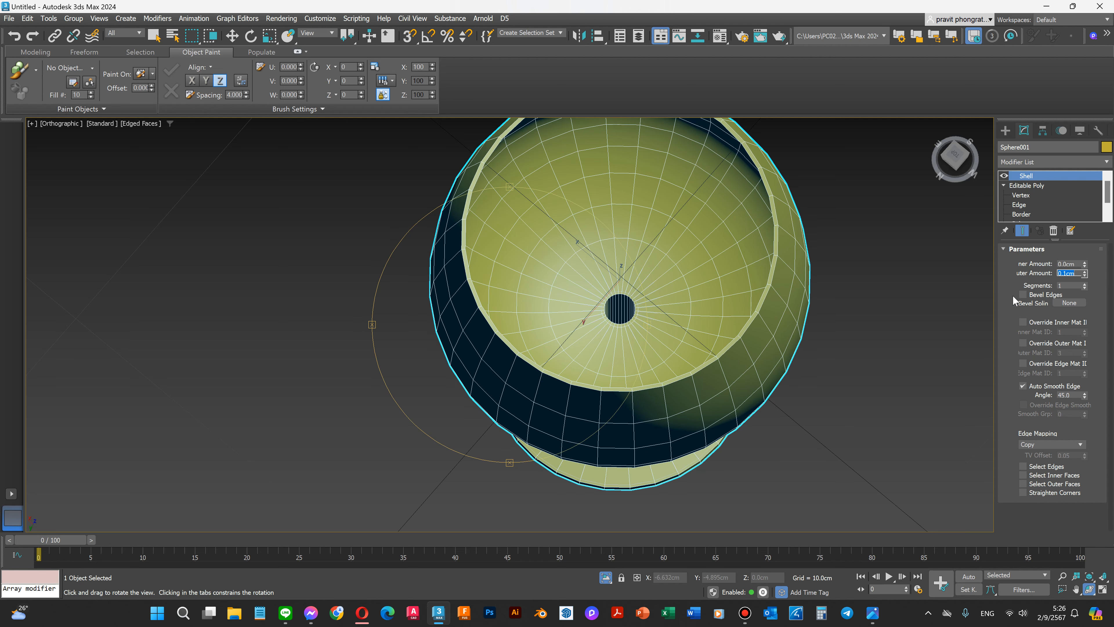
Step: Return to edge editing below the Shell modifier and select a radial edge loop running outward from the stem opening in the bowl's bottom
{"action": "scroll", "coordinate": [672, 356], "scroll_direction": "up", "scroll_amount": 2}
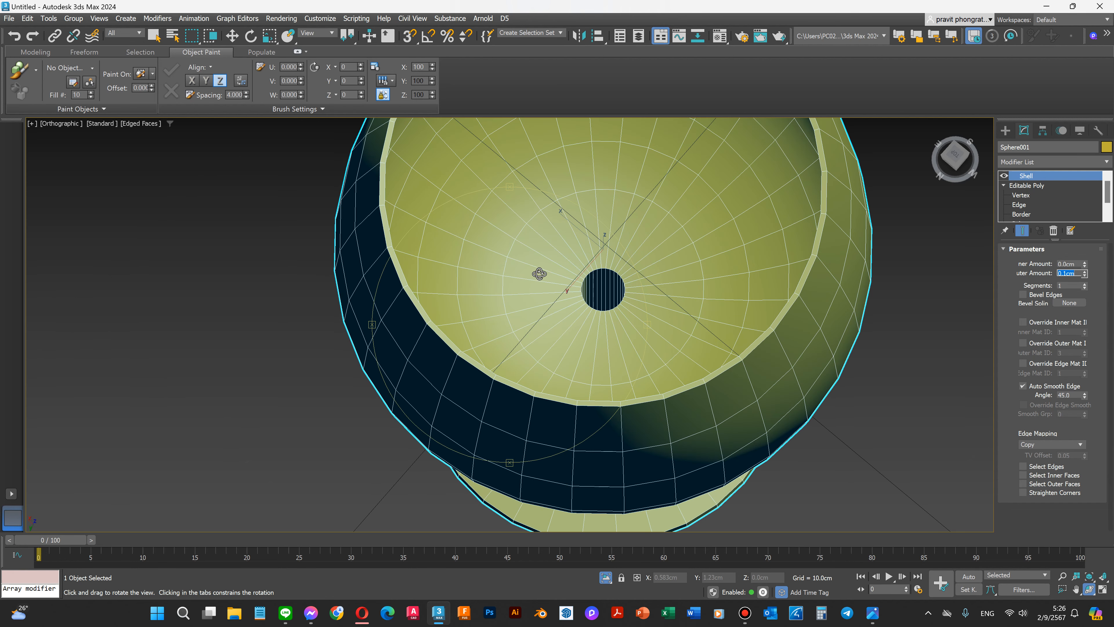
{"action": "scroll", "coordinate": [539, 274], "scroll_direction": "down", "scroll_amount": 2}
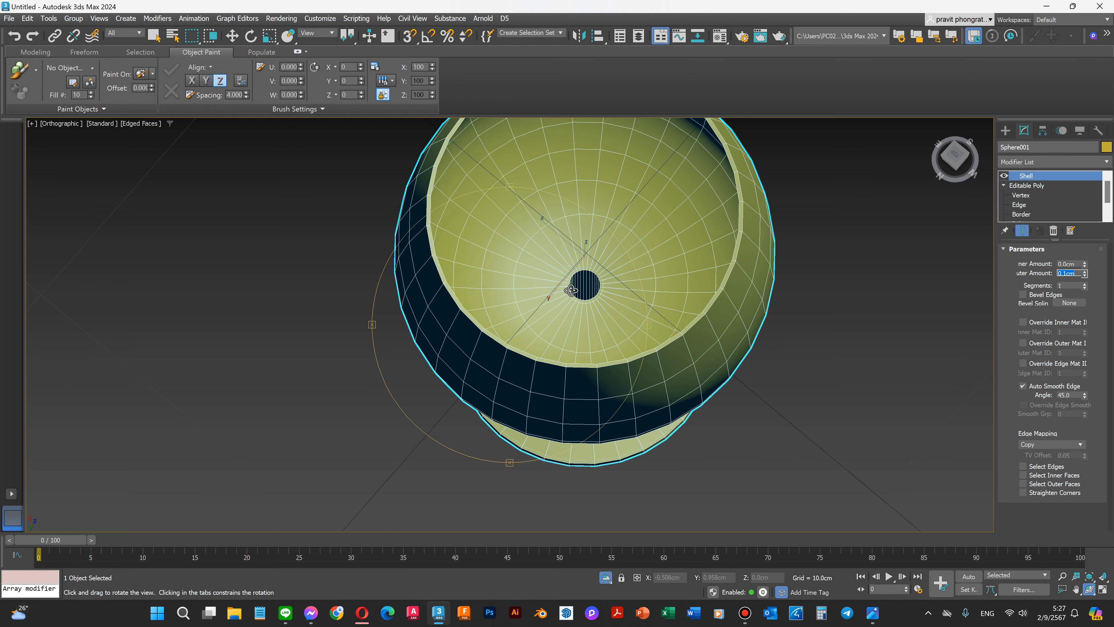
{"action": "scroll", "coordinate": [557, 279], "scroll_direction": "up", "scroll_amount": 2}
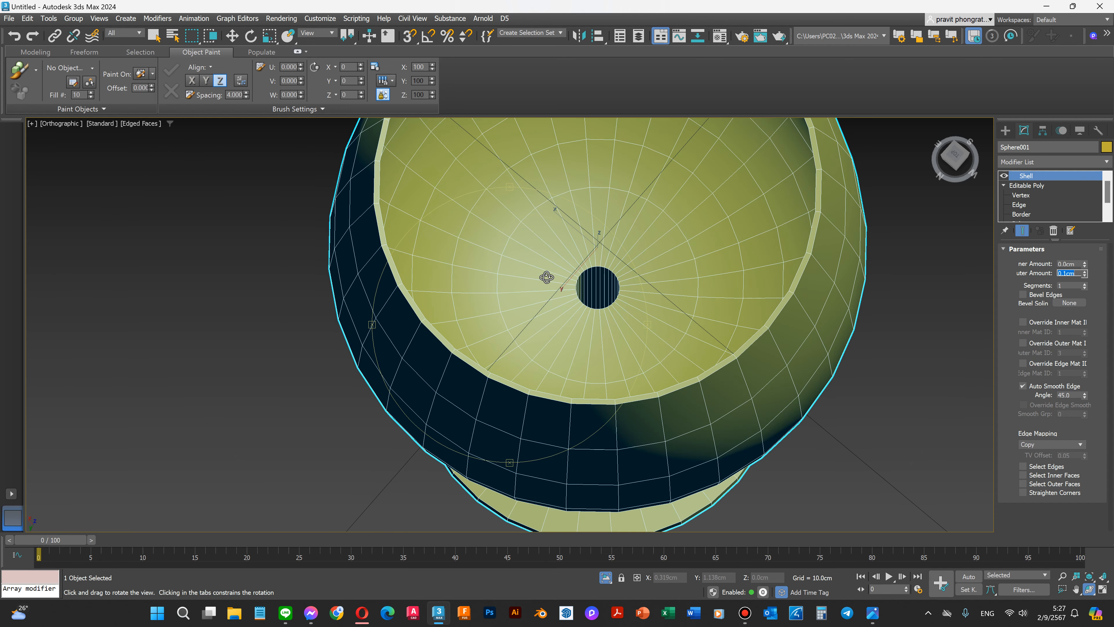
{"action": "scroll", "coordinate": [546, 279], "scroll_direction": "up", "scroll_amount": 3}
{"action": "scroll", "coordinate": [536, 291], "scroll_direction": "down", "scroll_amount": 2}
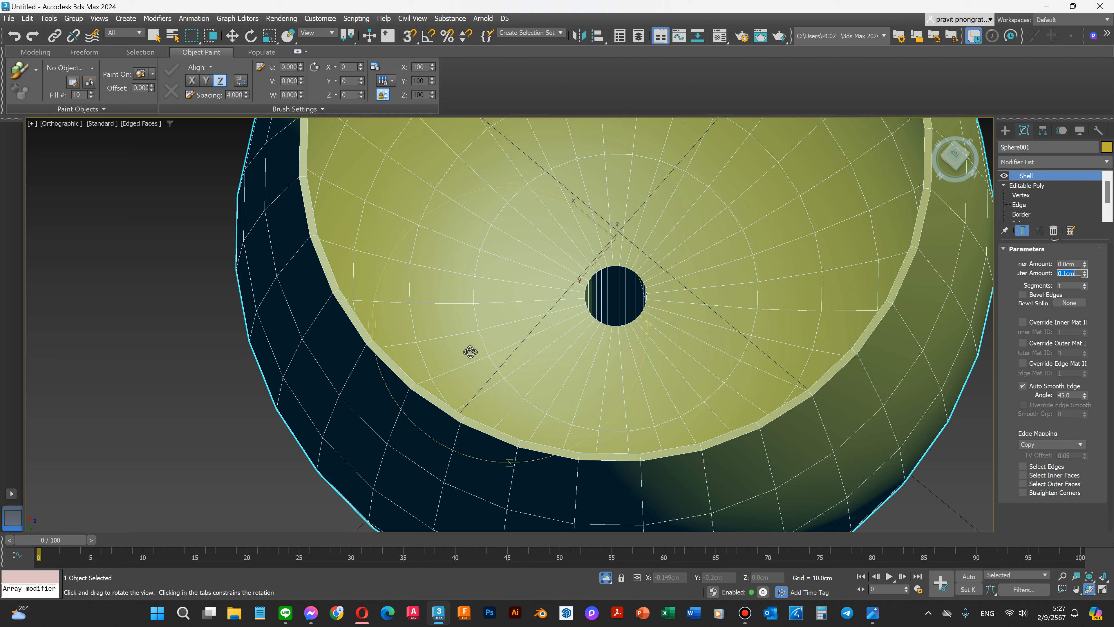
{"action": "left_click_drag", "start_coordinate": [611, 293], "coordinate": [846, 336]}
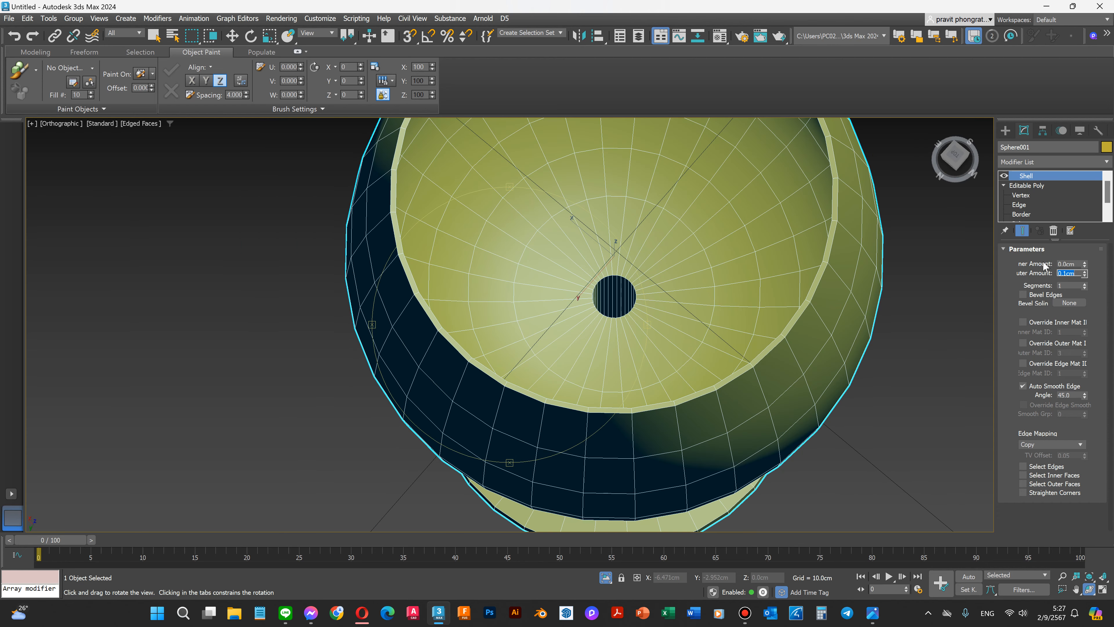
{"action": "left_click", "coordinate": [1019, 205]}
{"action": "key", "text": "w"}
{"action": "left_click", "coordinate": [672, 279]}
{"action": "scroll", "coordinate": [659, 285], "scroll_direction": "up", "scroll_amount": 3}
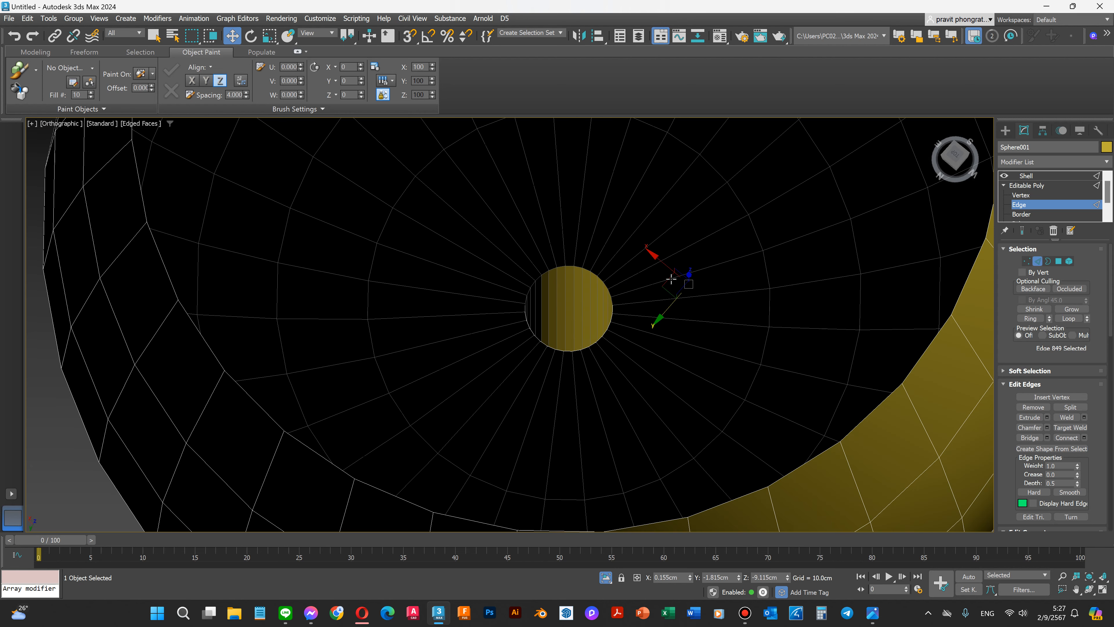
{"action": "left_click", "coordinate": [652, 284]}
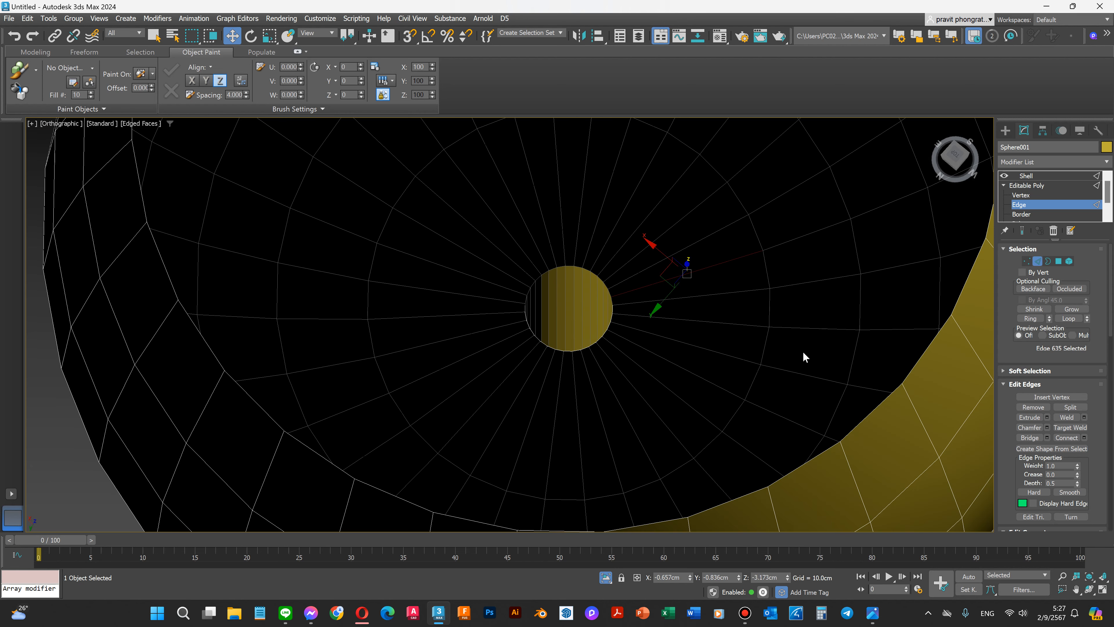
{"action": "left_click", "coordinate": [1072, 320]}
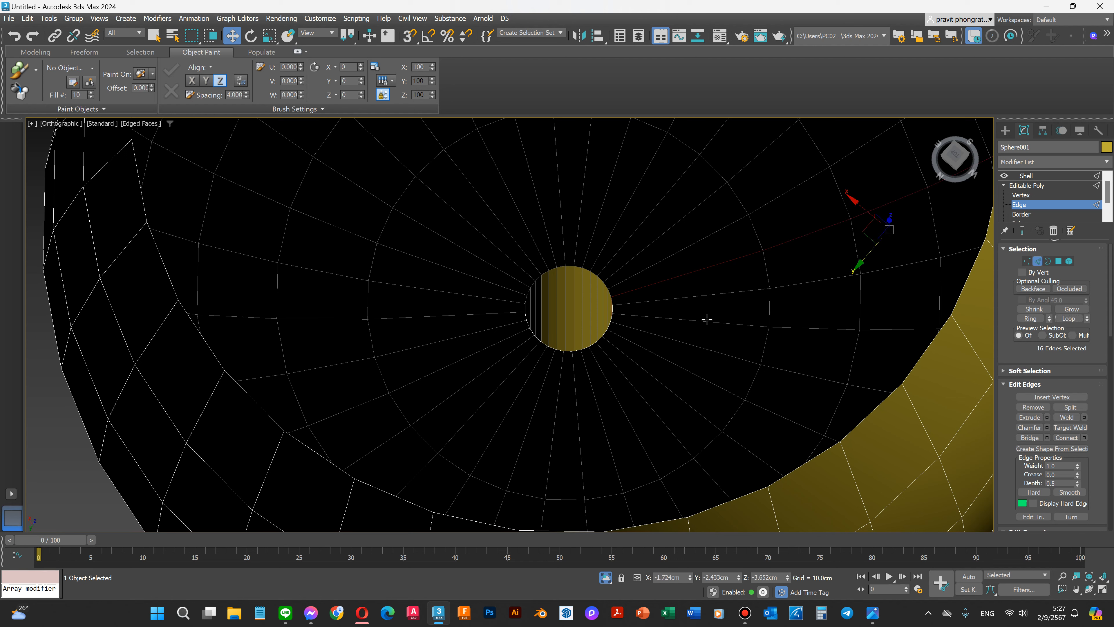
{"action": "left_click", "coordinate": [700, 294]}
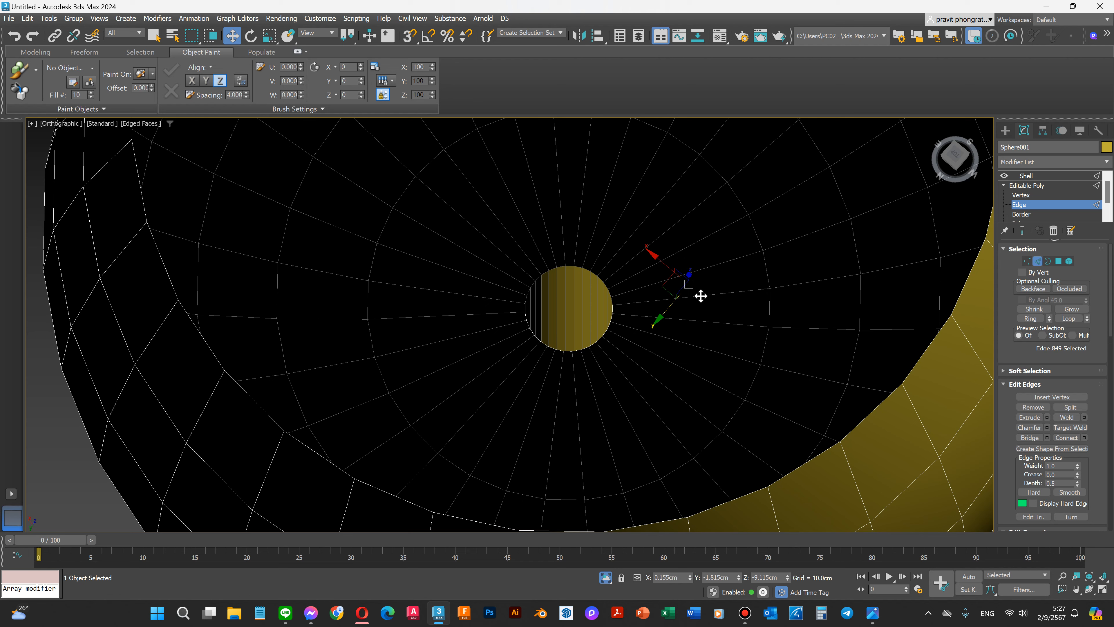
{"action": "left_click", "coordinate": [703, 297]}
{"action": "left_click", "coordinate": [708, 297]}
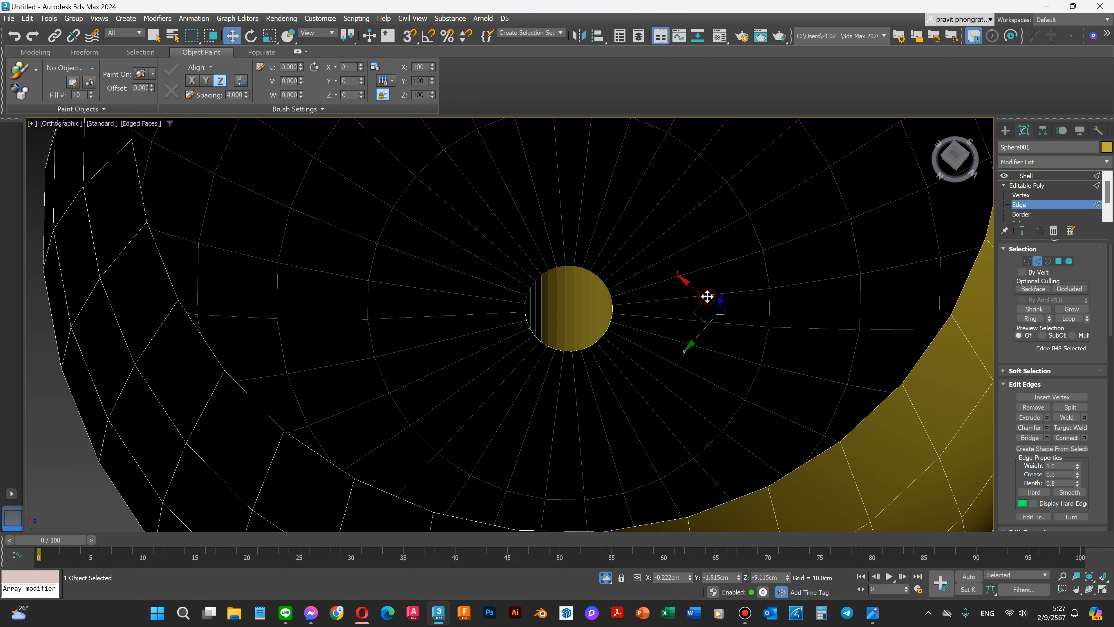
{"action": "left_click", "coordinate": [709, 297]}
{"action": "scroll", "coordinate": [611, 305], "scroll_direction": "up", "scroll_amount": 4}
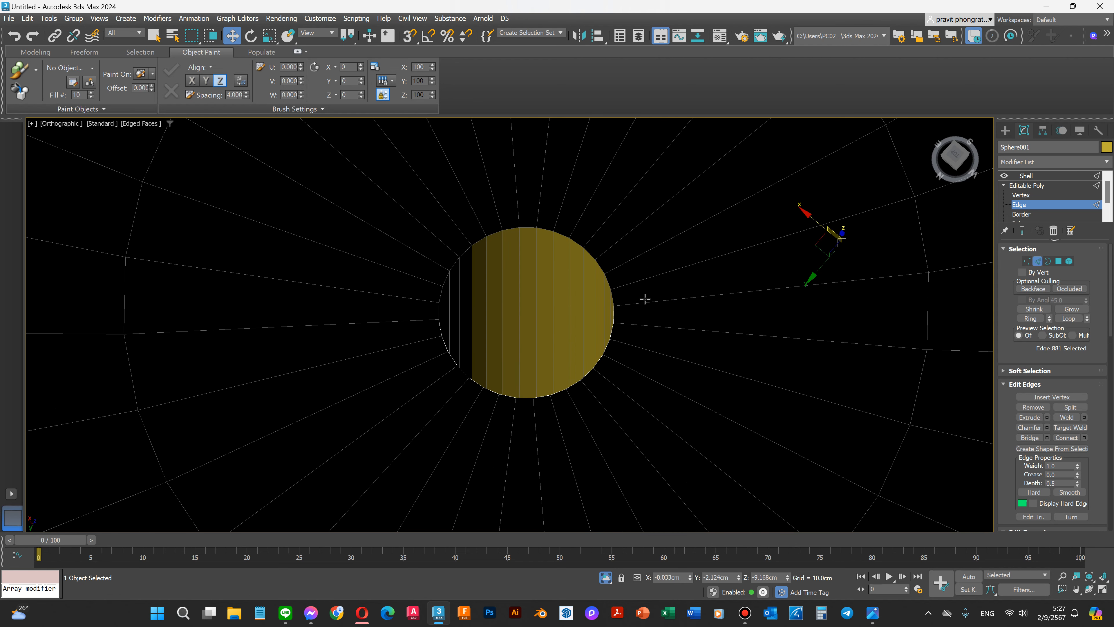
{"action": "left_click", "coordinate": [633, 282]}
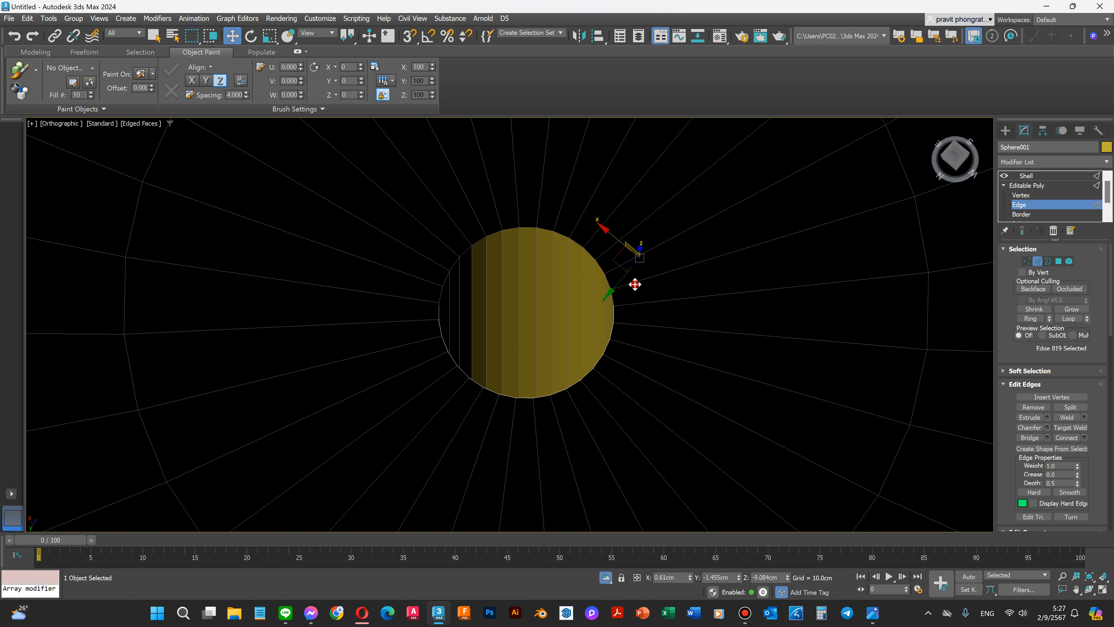
{"action": "left_click", "coordinate": [564, 333]}
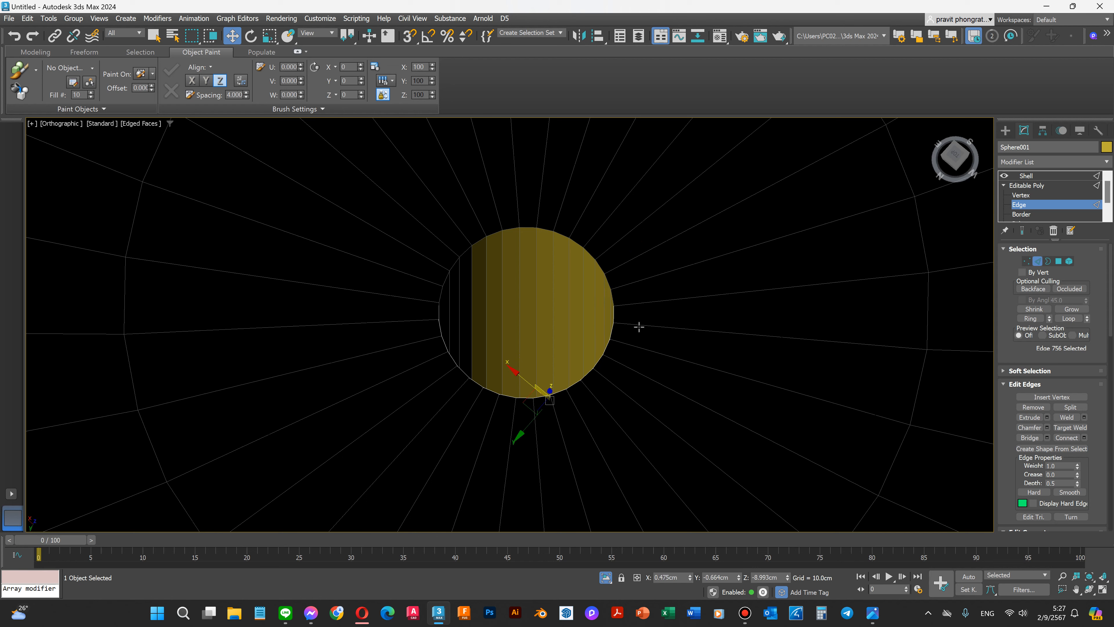
{"action": "left_click", "coordinate": [638, 324]}
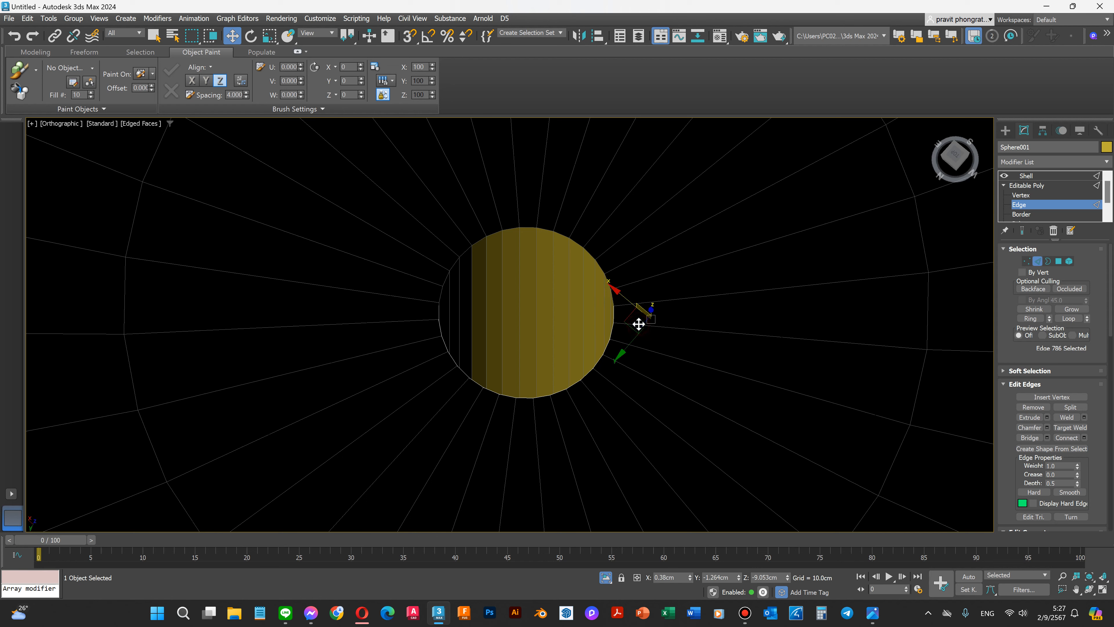
{"action": "scroll", "coordinate": [601, 359], "scroll_direction": "up", "scroll_amount": 4}
{"action": "left_click", "coordinate": [605, 387]}
{"action": "scroll", "coordinate": [615, 361], "scroll_direction": "down", "scroll_amount": 8}
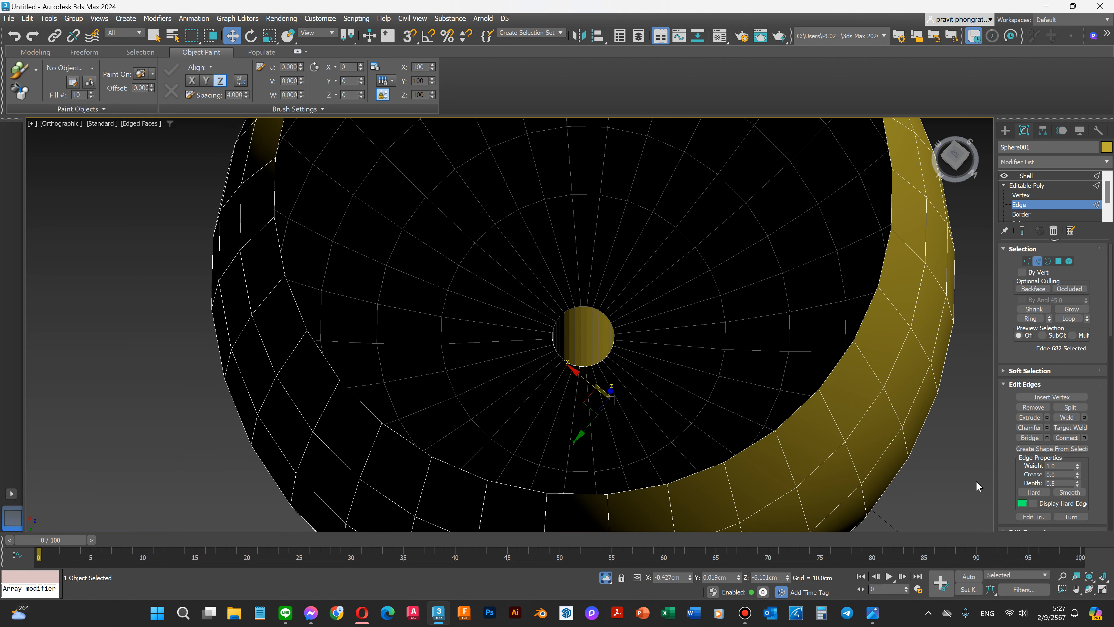
{"action": "left_click", "coordinate": [980, 482]}
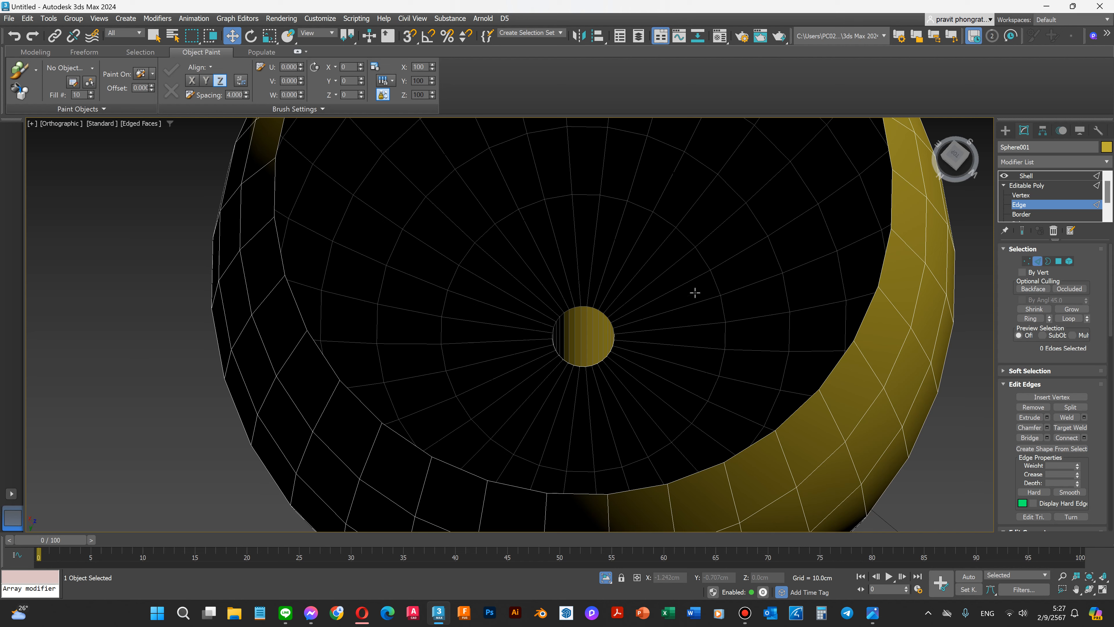
Step: Select the ring of radial edges around the stem opening and connect them with one edge loop slid closer to the opening
{"action": "left_click", "coordinate": [671, 233]}
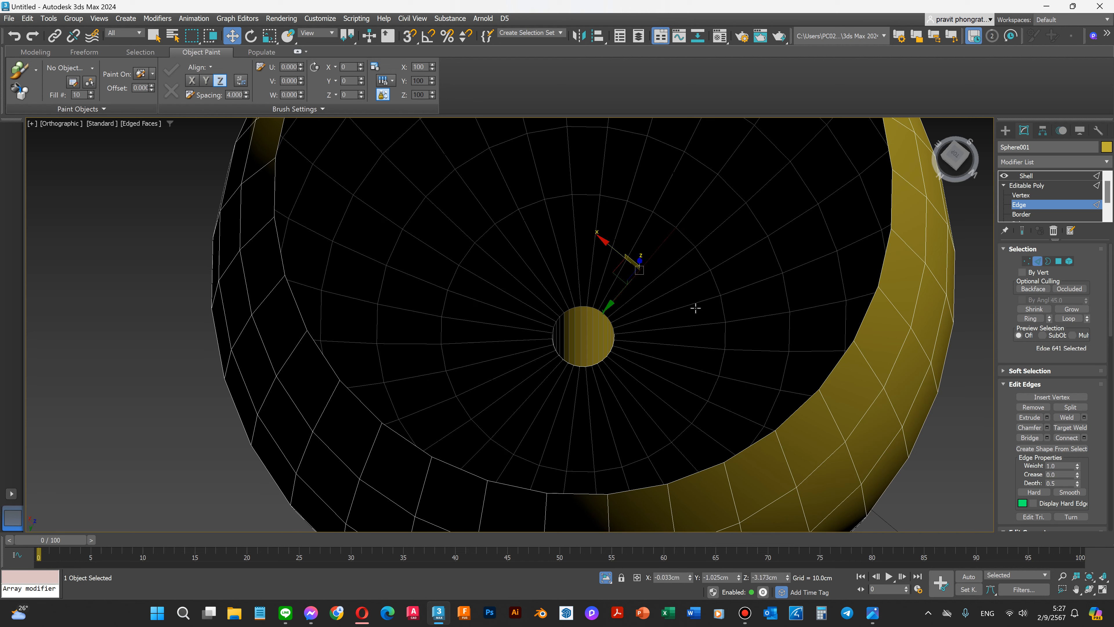
{"action": "left_click", "coordinate": [1030, 319]}
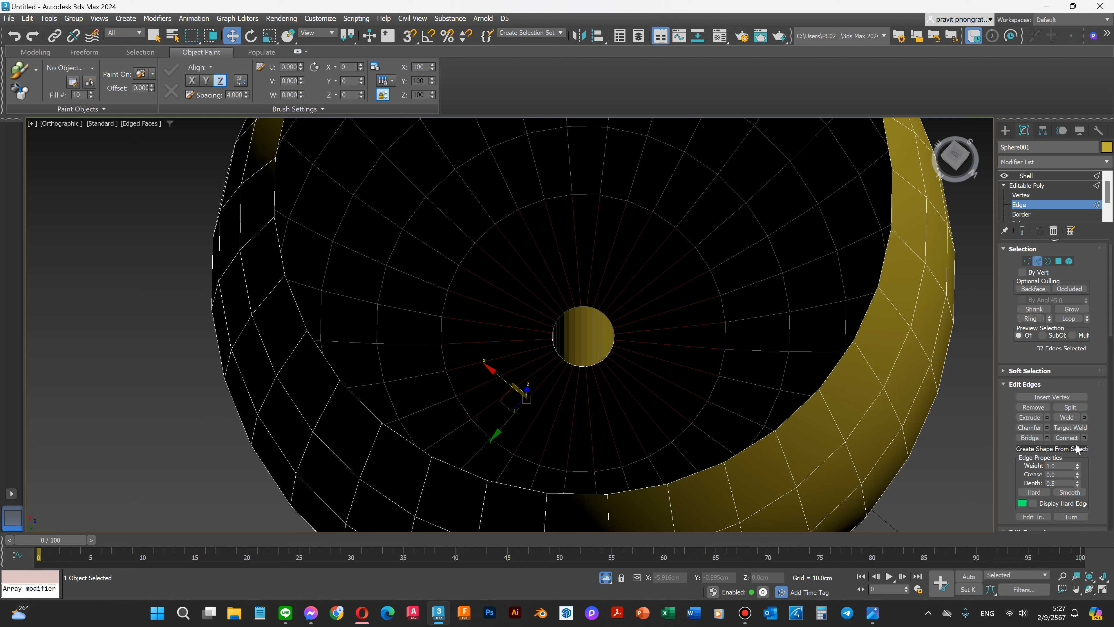
{"action": "left_click", "coordinate": [1084, 438]}
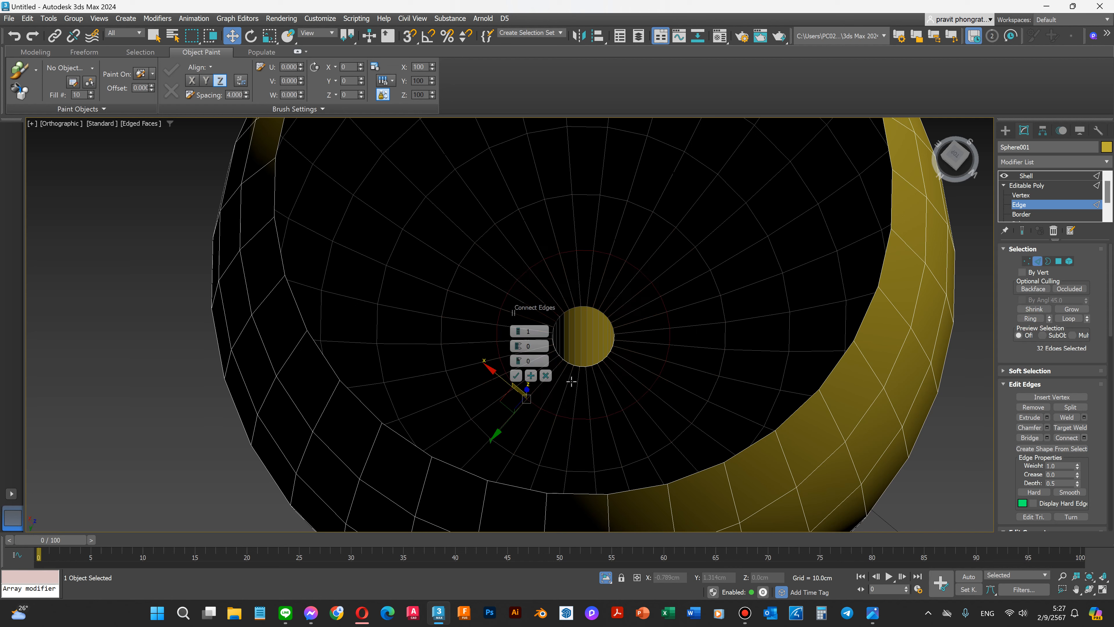
{"action": "left_click_drag", "start_coordinate": [518, 361], "coordinate": [519, 332]}
{"action": "left_click", "coordinate": [515, 375]}
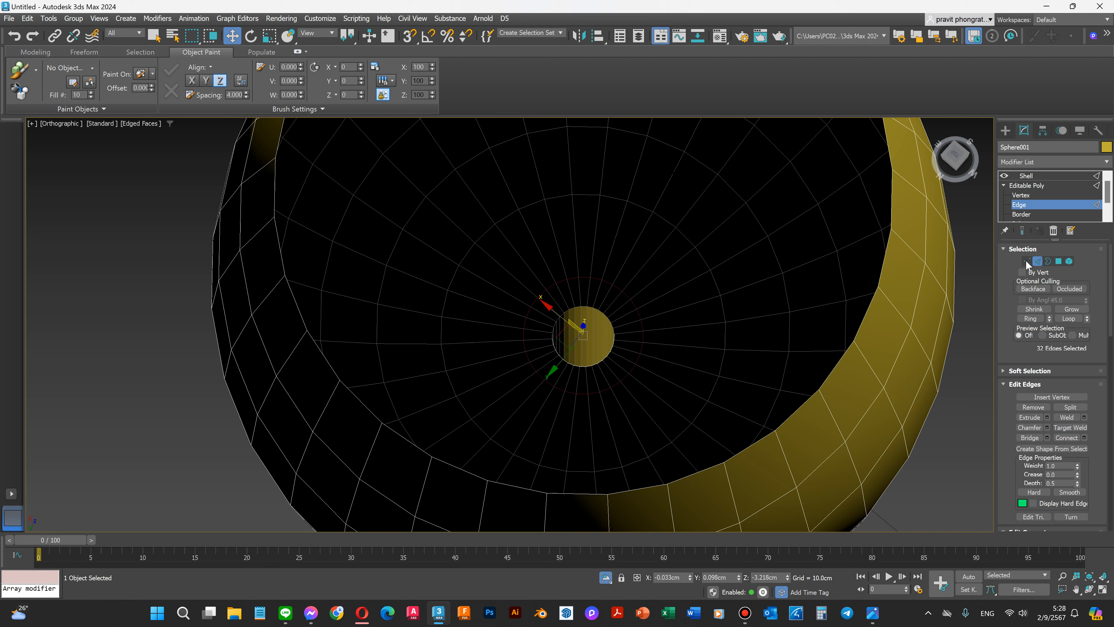
Step: Try deleting the full ring of polygons between the new edge loop and the stem opening, below the Shell modifier
{"action": "scroll", "coordinate": [1029, 195], "scroll_direction": "down", "scroll_amount": 2}
{"action": "left_click", "coordinate": [1022, 203]}
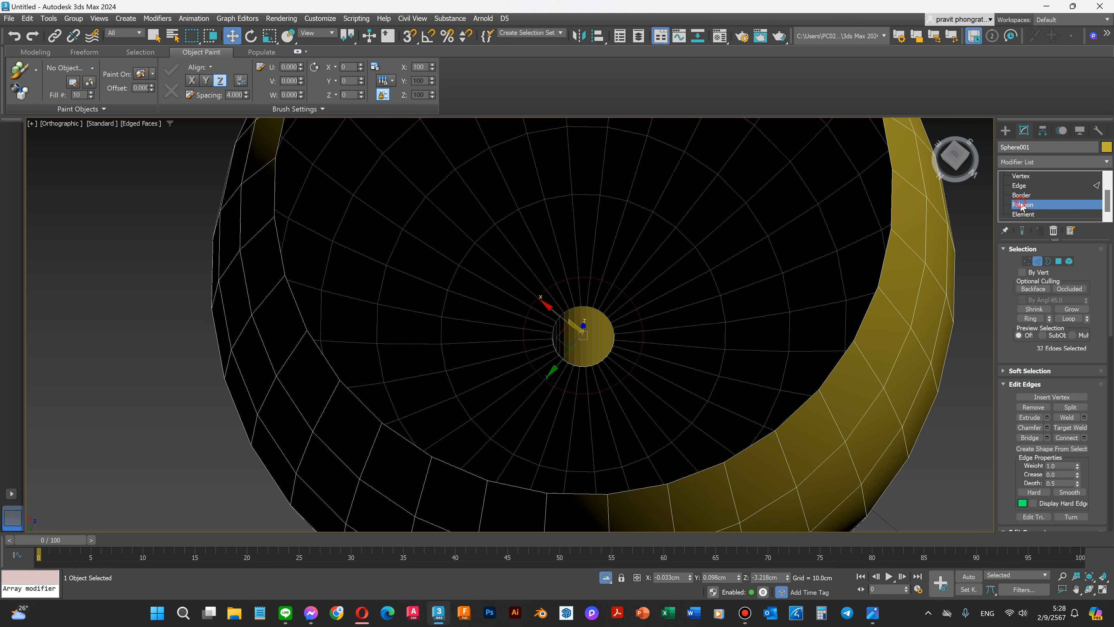
{"action": "left_click", "coordinate": [583, 291]}
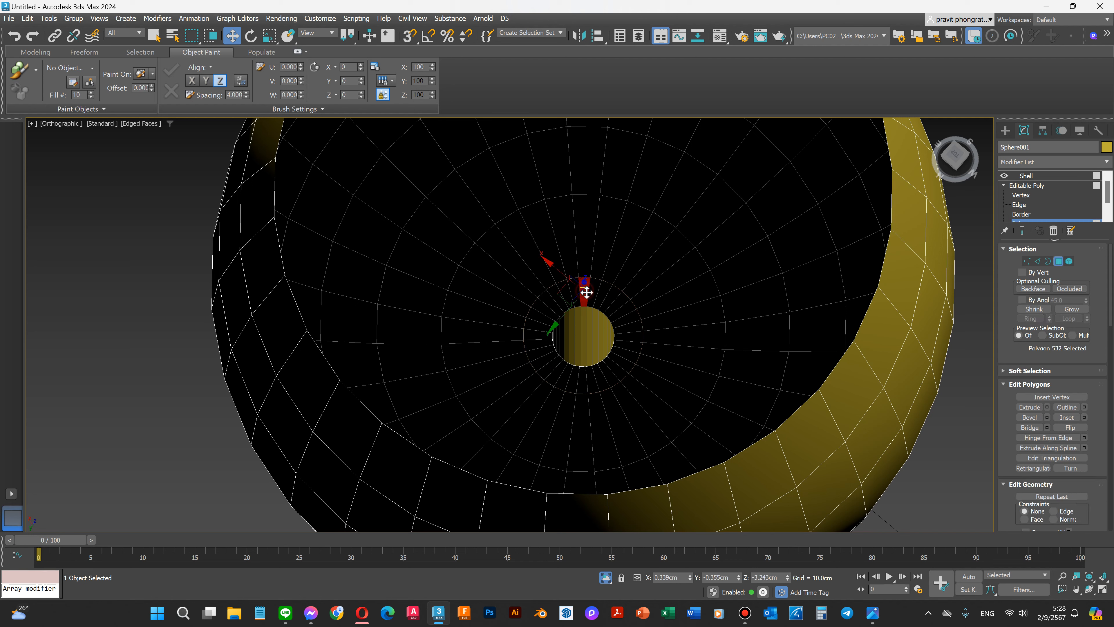
{"action": "scroll", "coordinate": [573, 273], "scroll_direction": "up", "scroll_amount": 3}
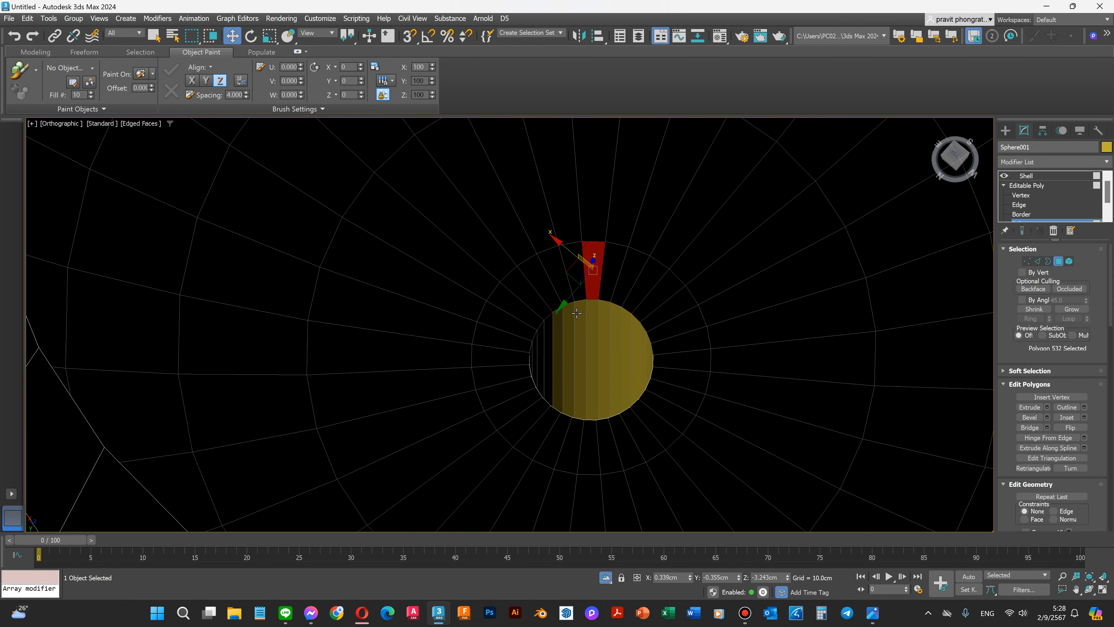
{"action": "left_click", "coordinate": [567, 271], "text": "shift"}
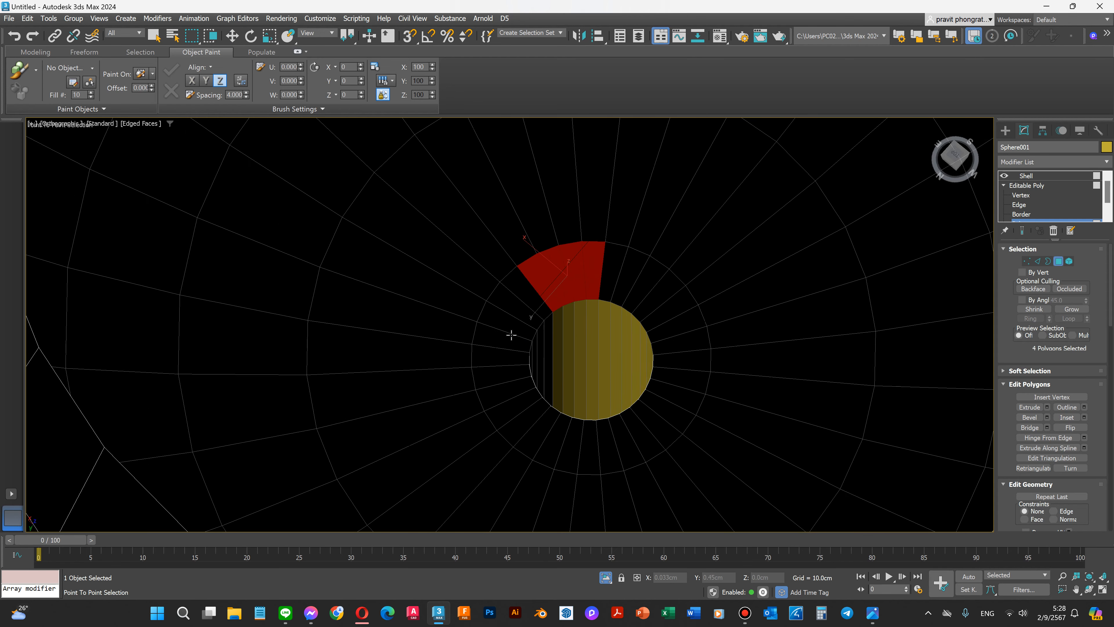
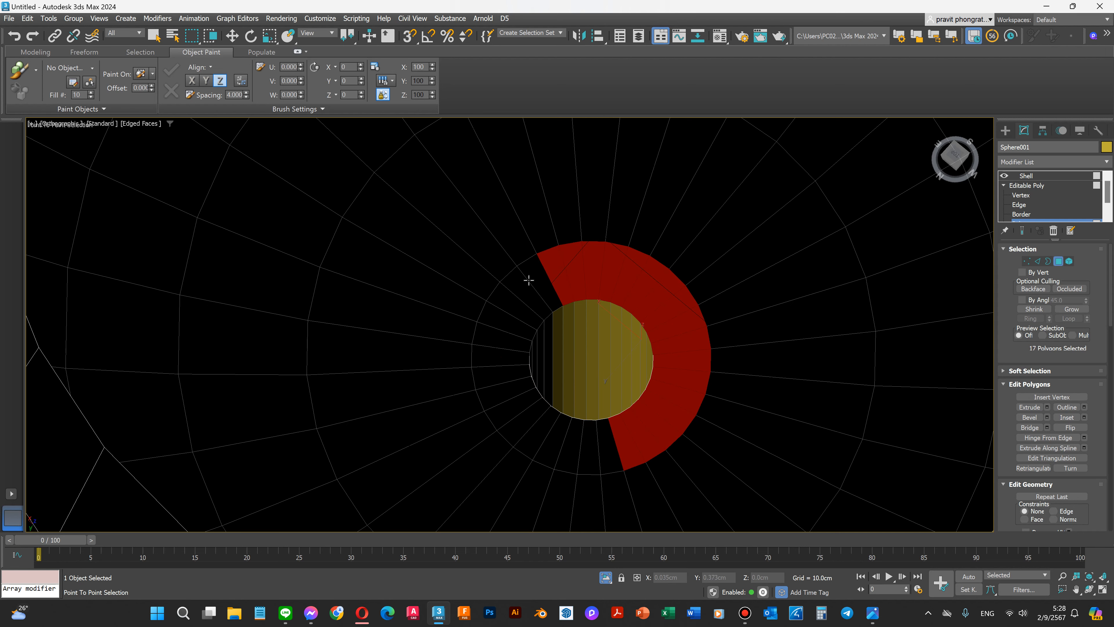
{"action": "right_click", "coordinate": [611, 444]}
{"action": "key", "text": "ctrl+d"}
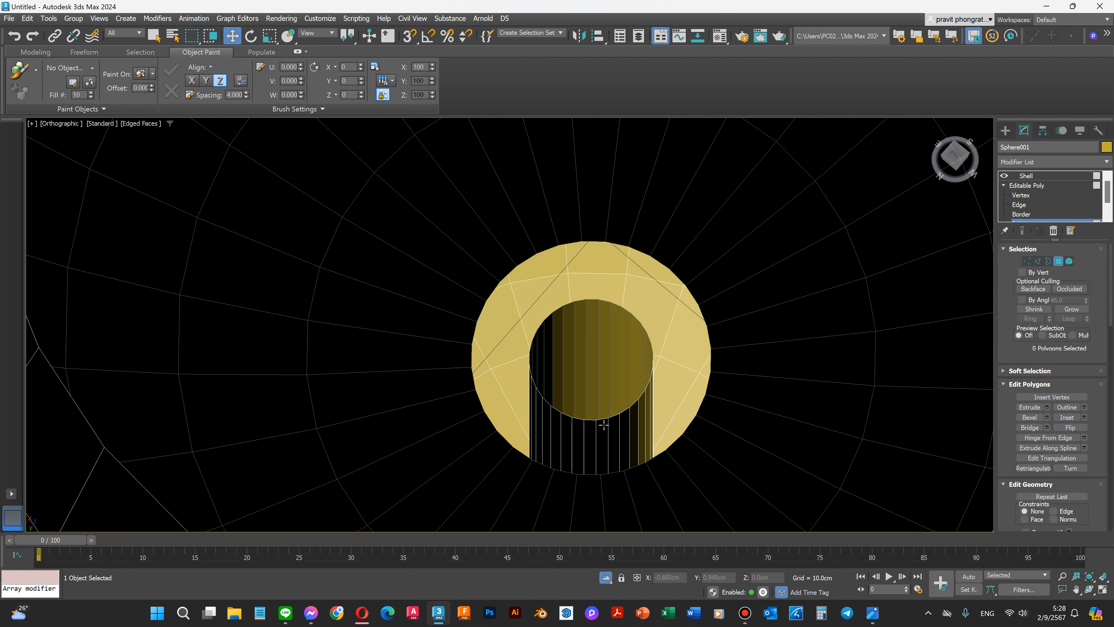
Step: Inspect the gap around the stem opening from several angles and undo the polygon ring's deletion
{"action": "scroll", "coordinate": [603, 424], "scroll_direction": "down", "scroll_amount": 2}
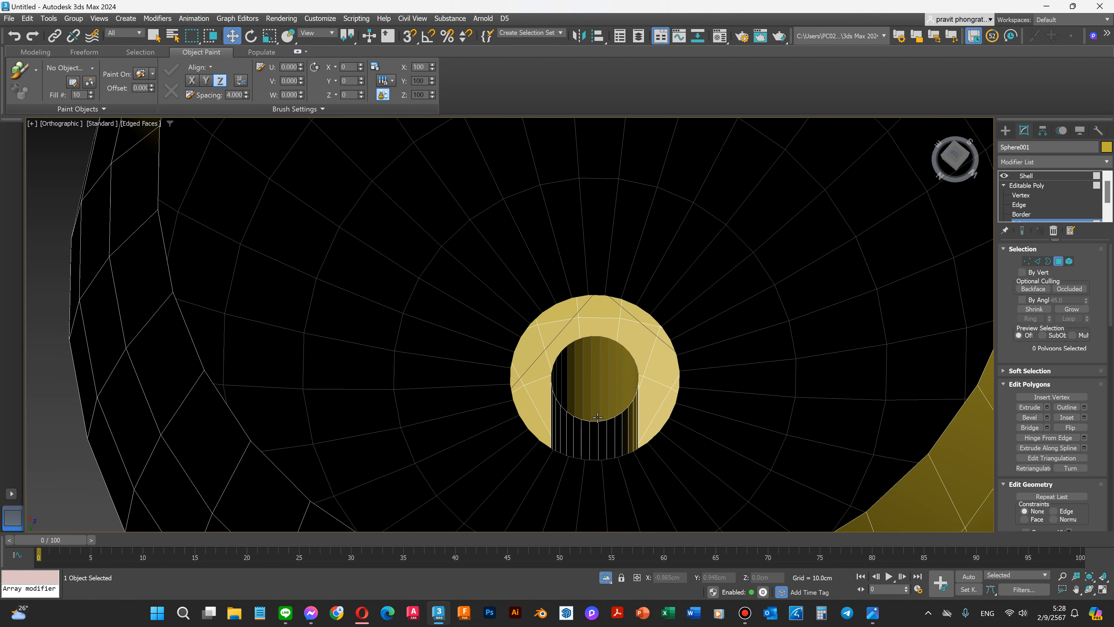
{"action": "left_click", "coordinate": [1089, 589]}
{"action": "left_click_drag", "start_coordinate": [592, 369], "coordinate": [588, 341]}
{"action": "scroll", "coordinate": [557, 398], "scroll_direction": "up", "scroll_amount": 6}
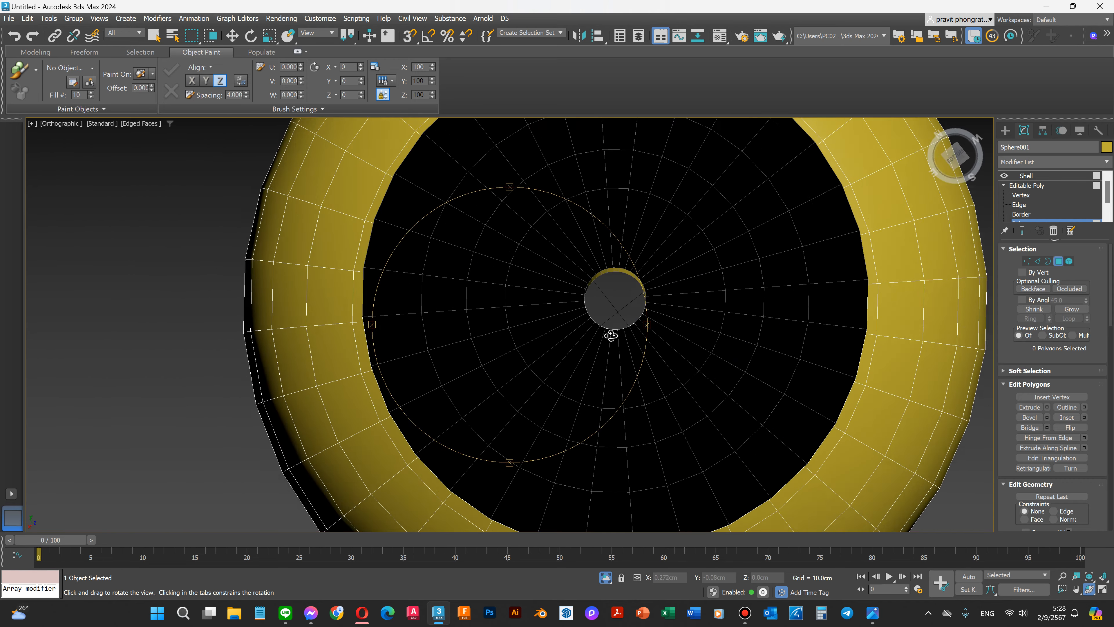
{"action": "left_click_drag", "start_coordinate": [633, 294], "coordinate": [778, 385]}
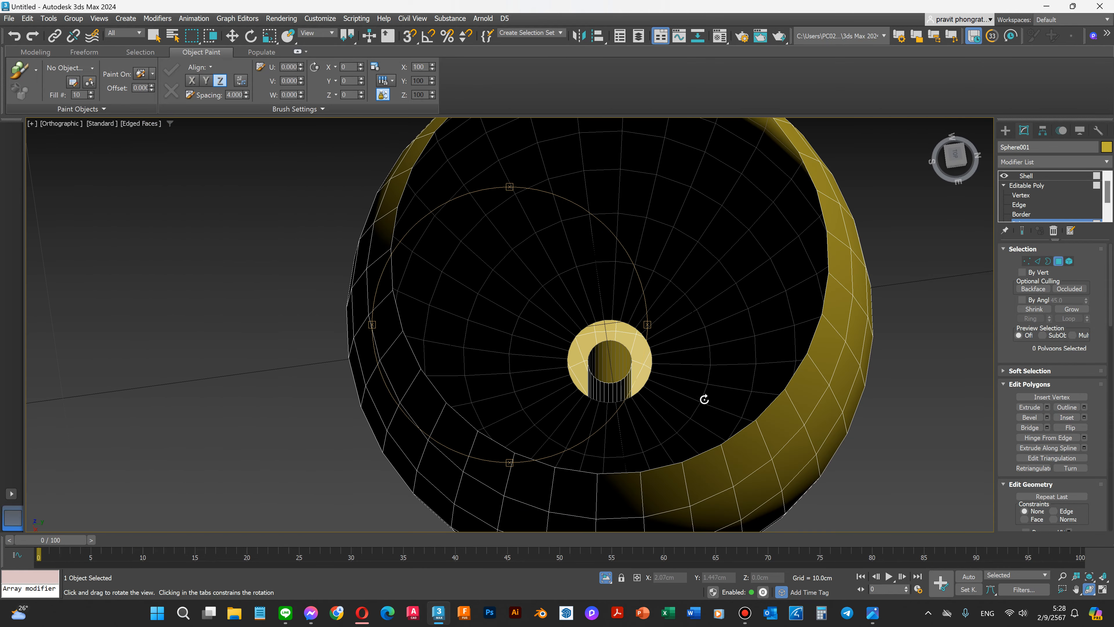
{"action": "key", "text": "ctrl+a"}
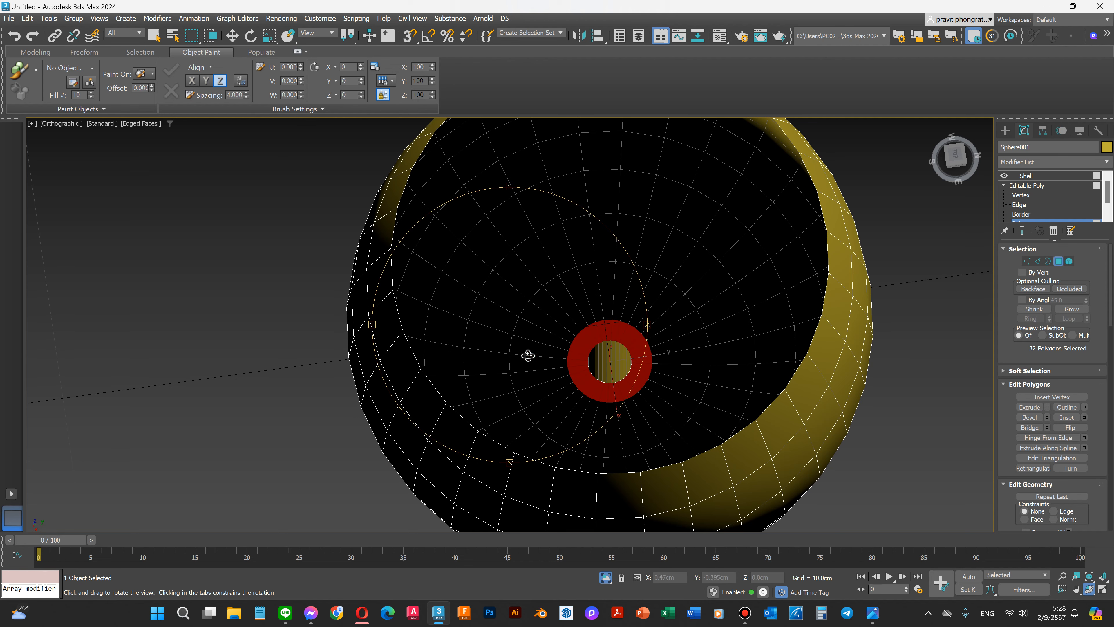
Step: Return to the Shell modifier level and convert the shelled glass to an Editable Poly
{"action": "left_click_drag", "start_coordinate": [667, 348], "coordinate": [916, 361]}
{"action": "left_click", "coordinate": [1026, 175]}
{"action": "key", "text": "w"}
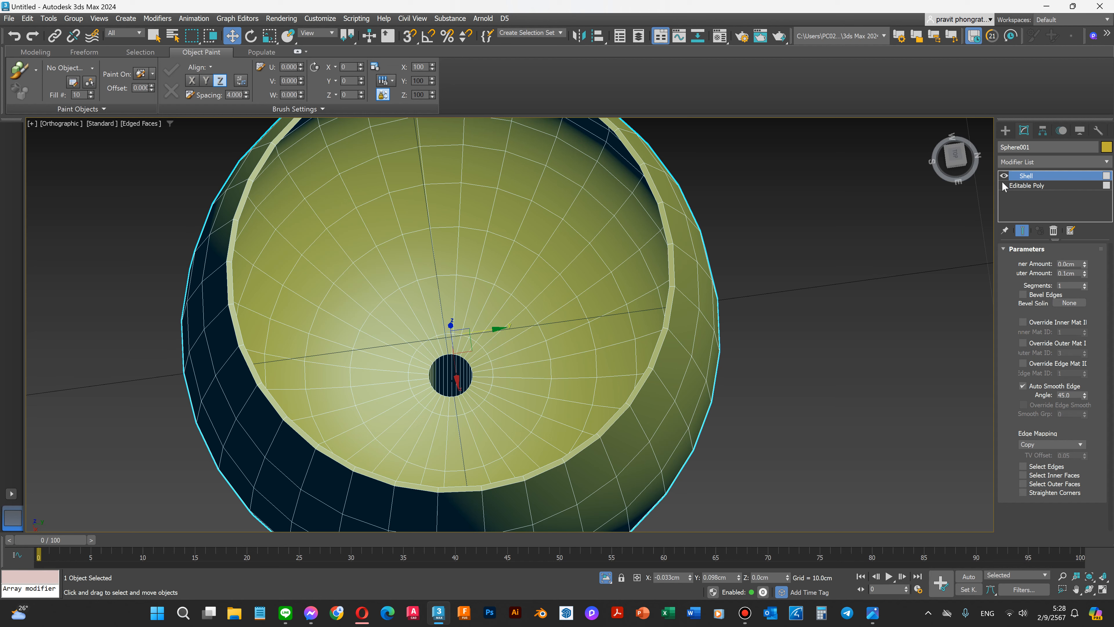
{"action": "right_click", "coordinate": [467, 319]}
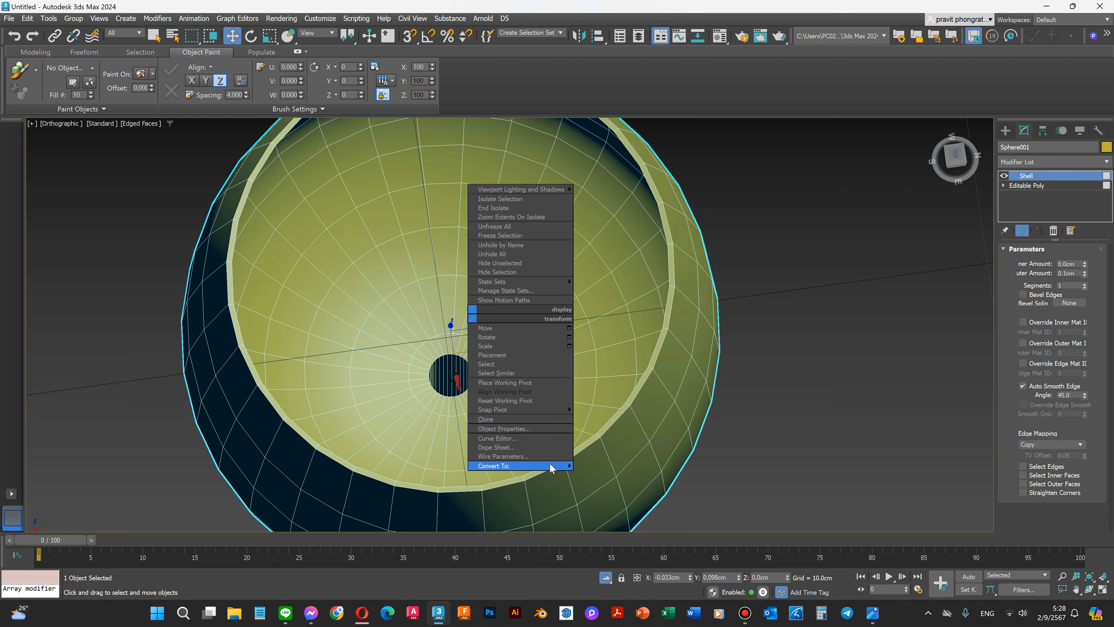
{"action": "mouse_move", "coordinate": [551, 468]}
{"action": "left_click", "coordinate": [601, 474]}
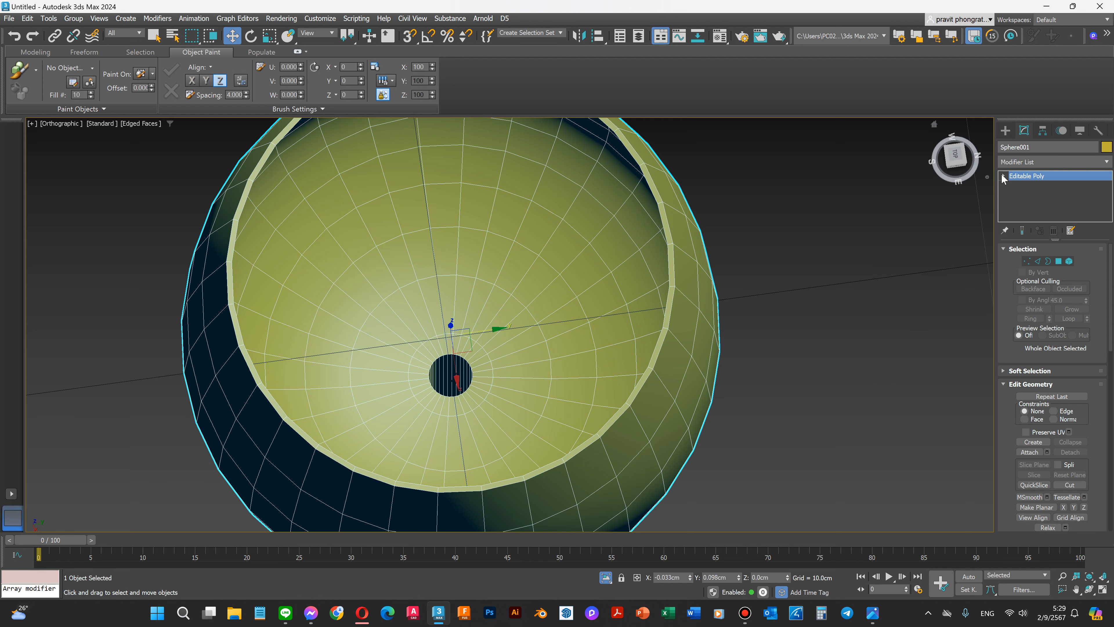
Step: Delete the full ring of inner-wall polygons around the stem opening in the bowl's bottom and inspect the gap
{"action": "scroll", "coordinate": [373, 399], "scroll_direction": "down", "scroll_amount": 3}
{"action": "scroll", "coordinate": [380, 395], "scroll_direction": "up", "scroll_amount": 6}
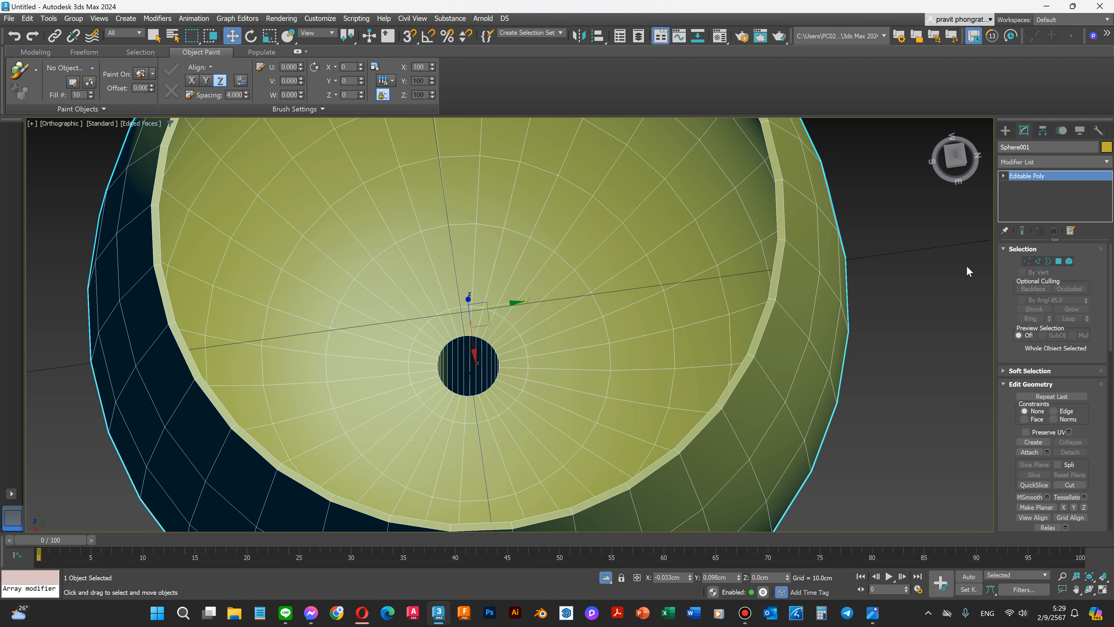
{"action": "left_click", "coordinate": [1003, 176]}
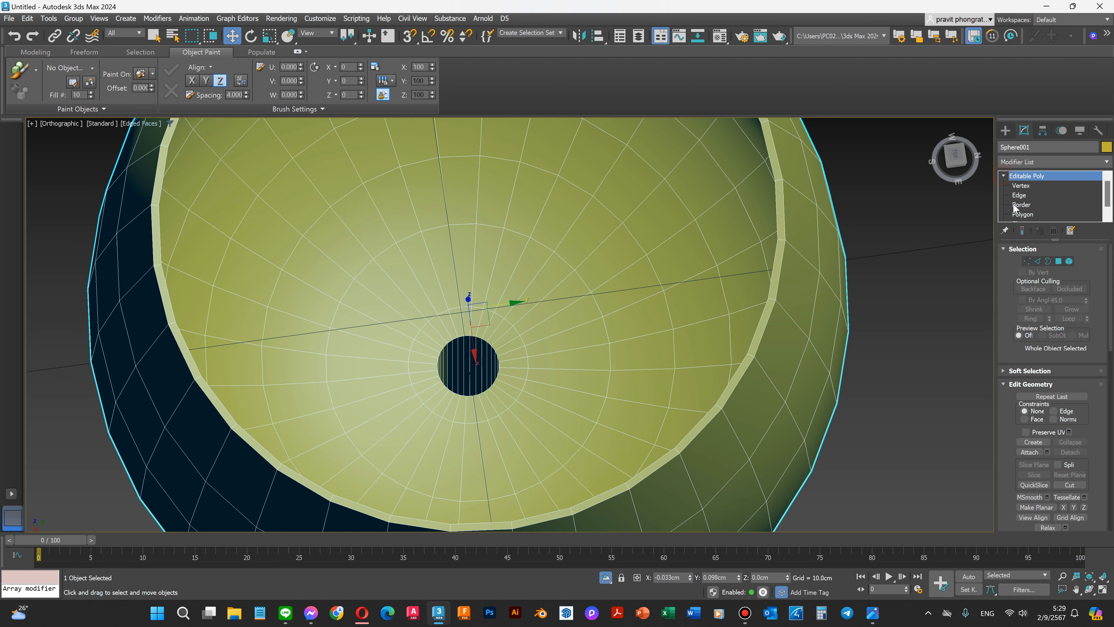
{"action": "left_click", "coordinate": [1023, 215]}
{"action": "scroll", "coordinate": [453, 338], "scroll_direction": "up", "scroll_amount": 3}
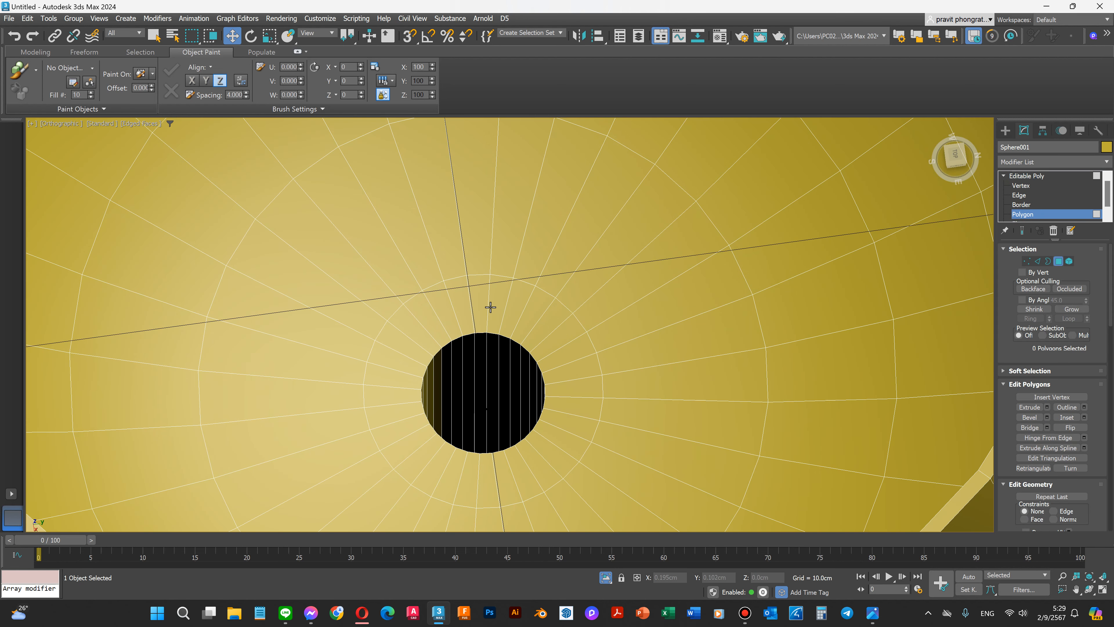
{"action": "left_click", "coordinate": [483, 304]}
{"action": "left_click", "coordinate": [460, 307], "text": "ctrl"}
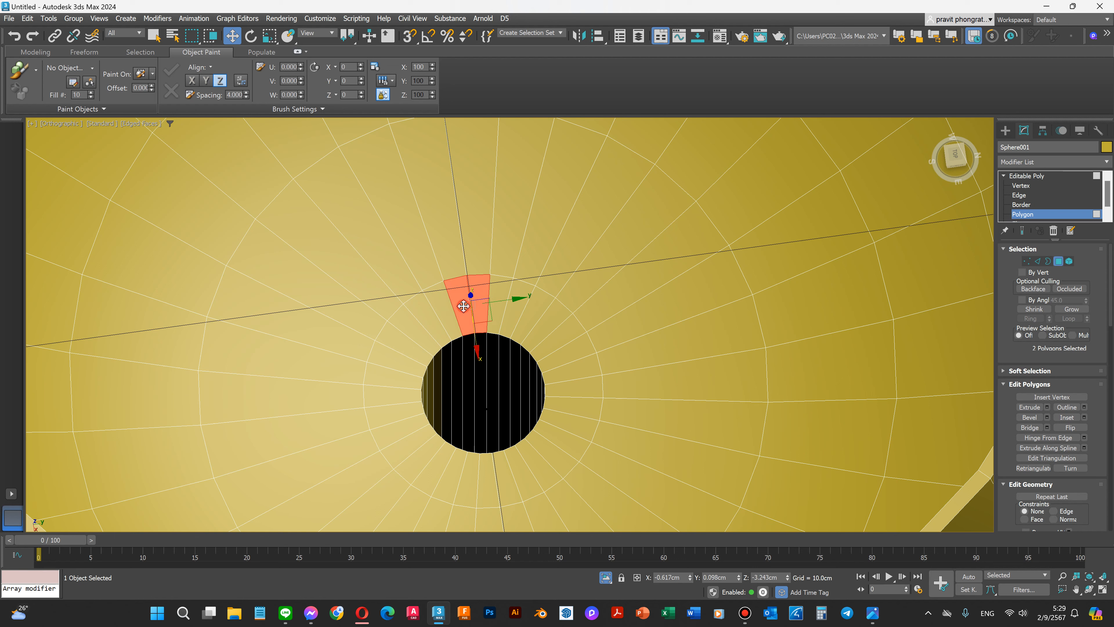
{"action": "left_click", "coordinate": [439, 309], "text": "ctrl"}
{"action": "left_click", "coordinate": [418, 319], "text": "ctrl"}
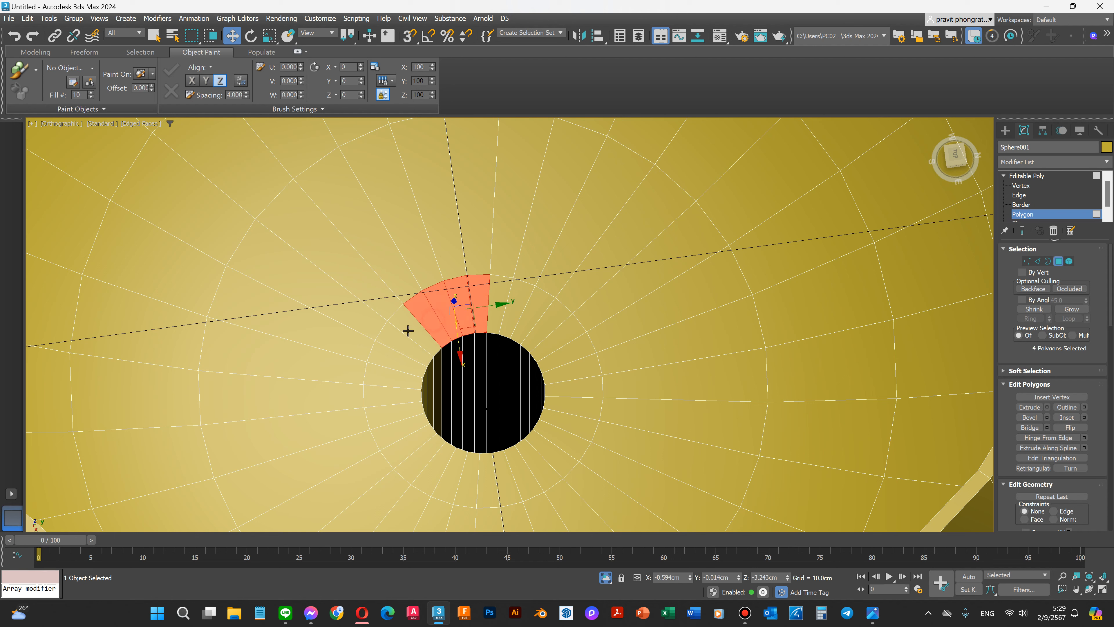
{"action": "key", "text": "ctrl+shift"}
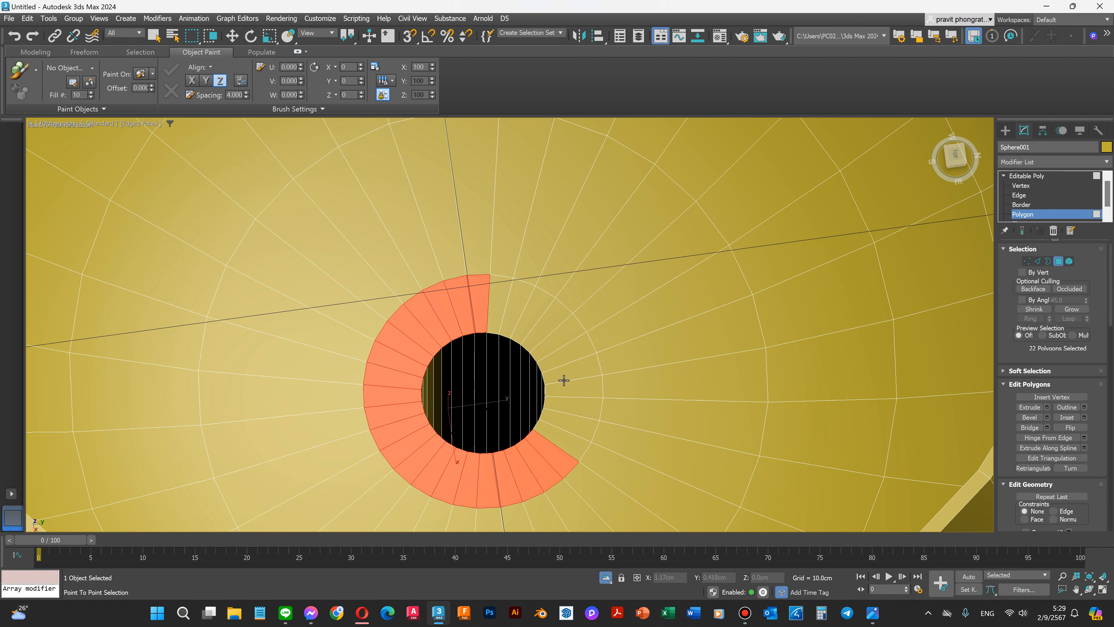
{"action": "left_click", "coordinate": [482, 305], "text": "ctrl+shift"}
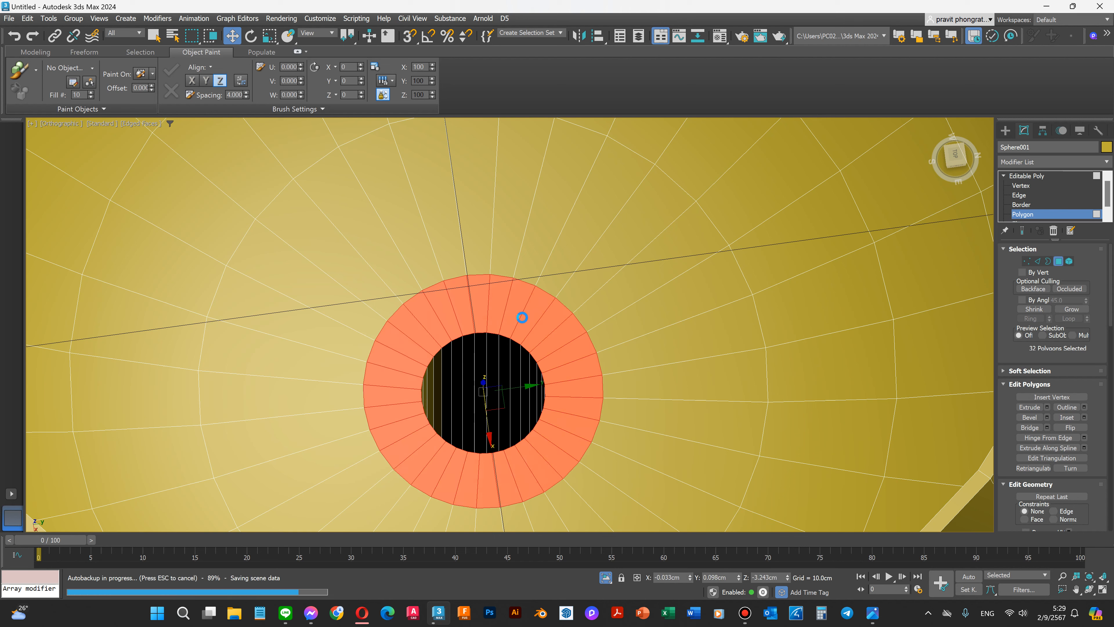
{"action": "key", "text": "Delete"}
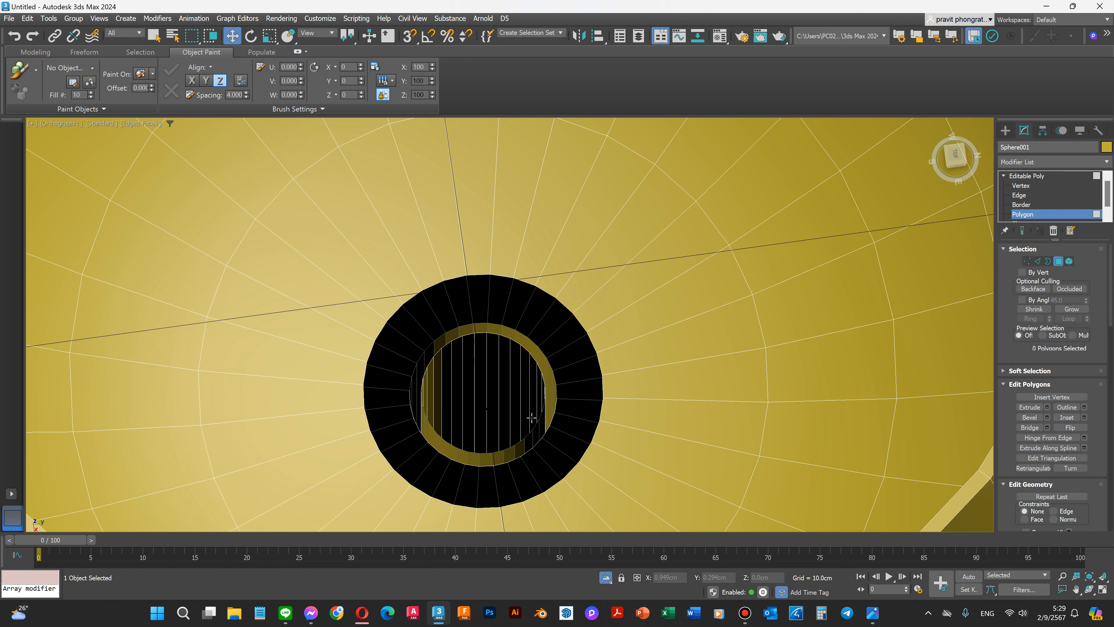
{"action": "scroll", "coordinate": [483, 370], "scroll_direction": "down", "scroll_amount": 2}
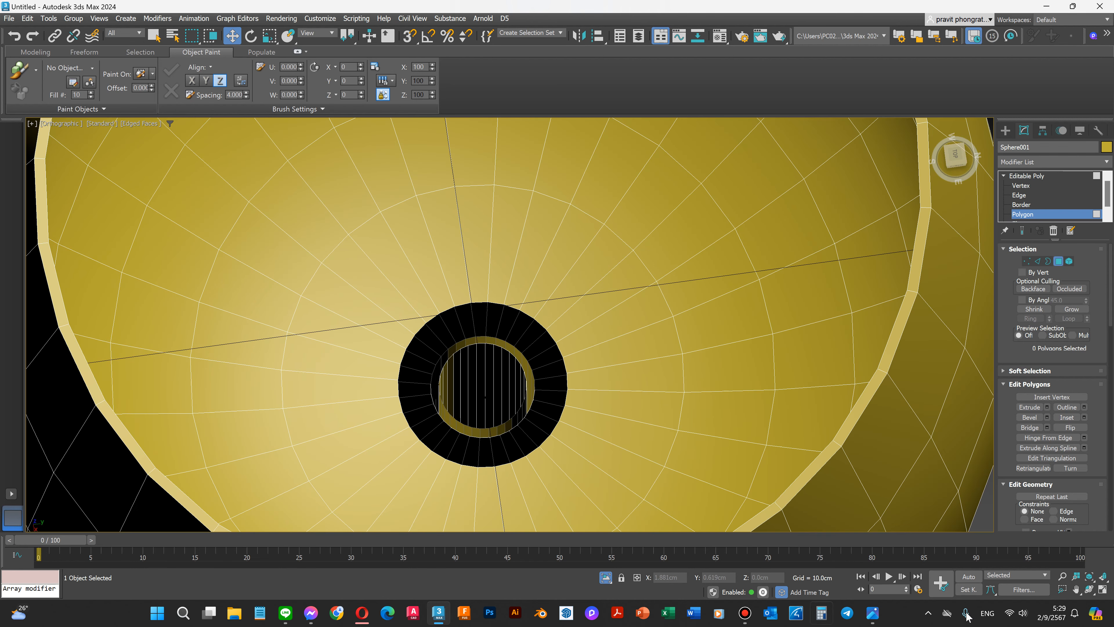
{"action": "left_click", "coordinate": [1089, 590]}
{"action": "left_click_drag", "start_coordinate": [578, 409], "coordinate": [463, 388]}
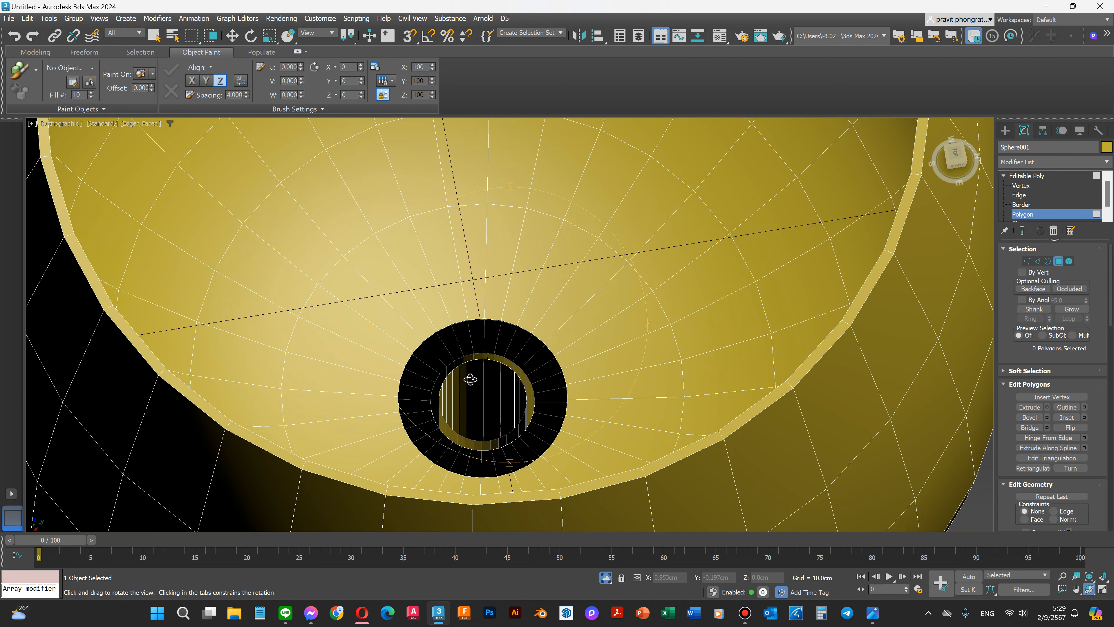
Step: Select the full ring of inner-wall polygons inside the stem through the bowl's opening and delete it
{"action": "scroll", "coordinate": [458, 410], "scroll_direction": "up", "scroll_amount": 2}
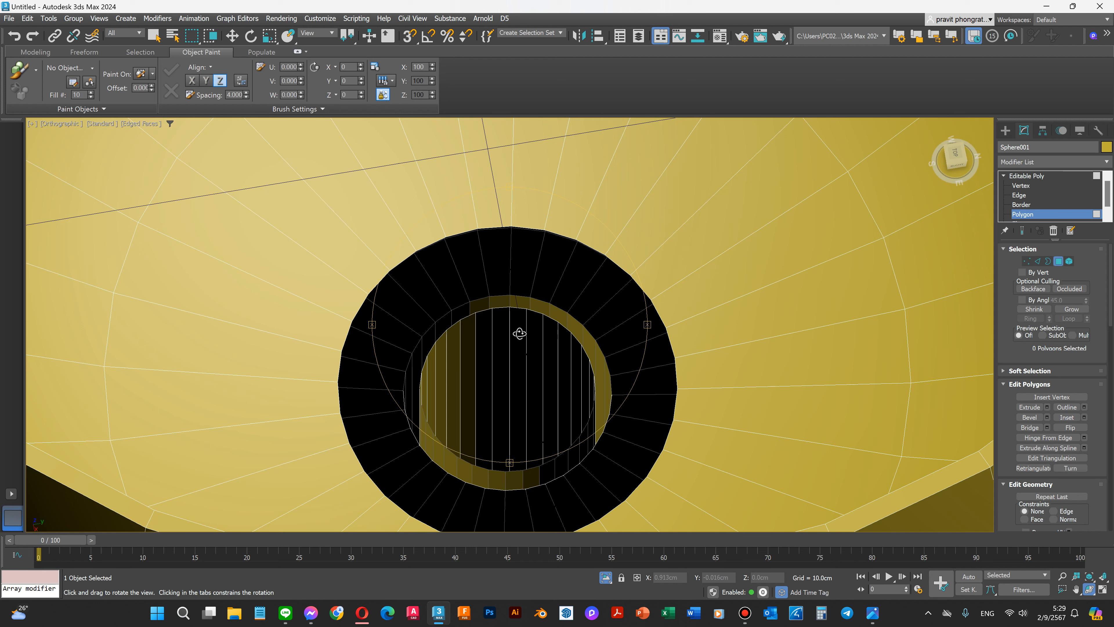
{"action": "key", "text": "w"}
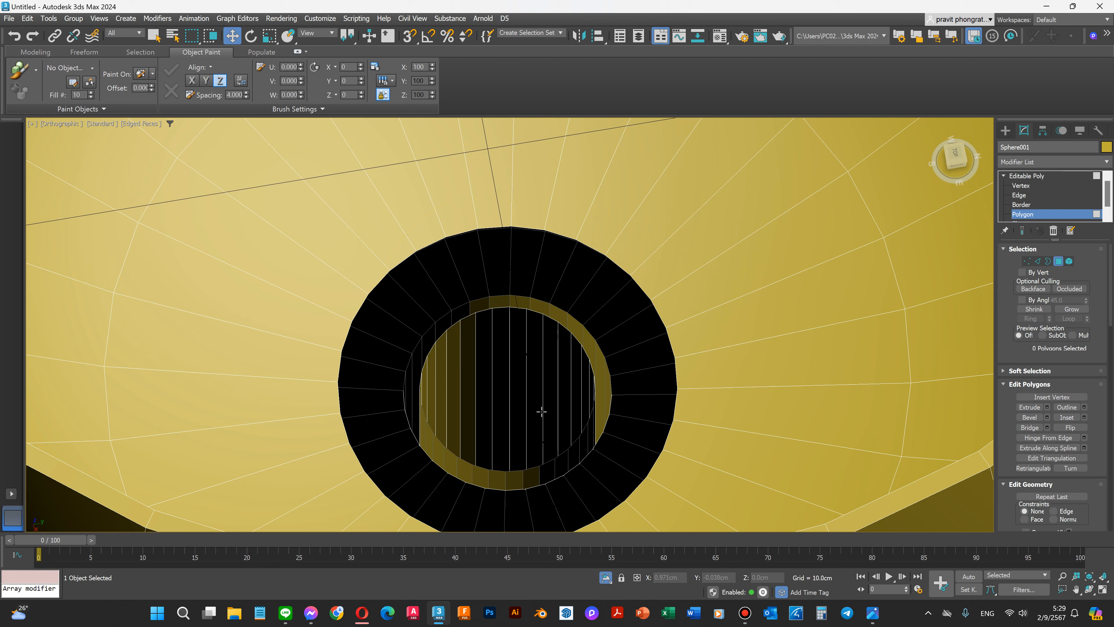
{"action": "left_click", "coordinate": [586, 383]}
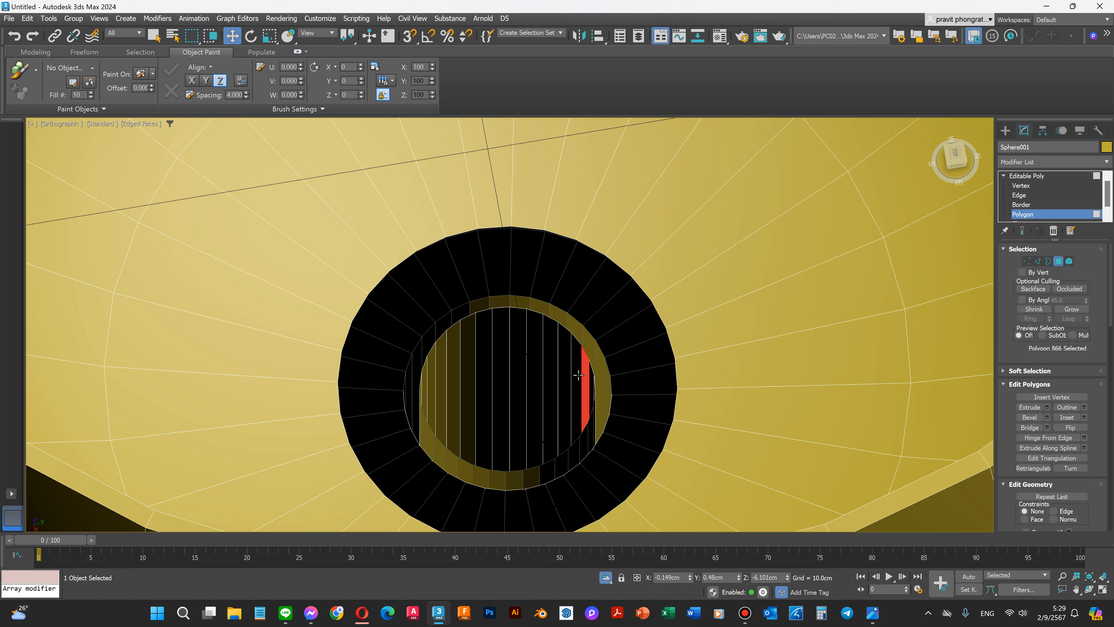
{"action": "key", "text": "shift"}
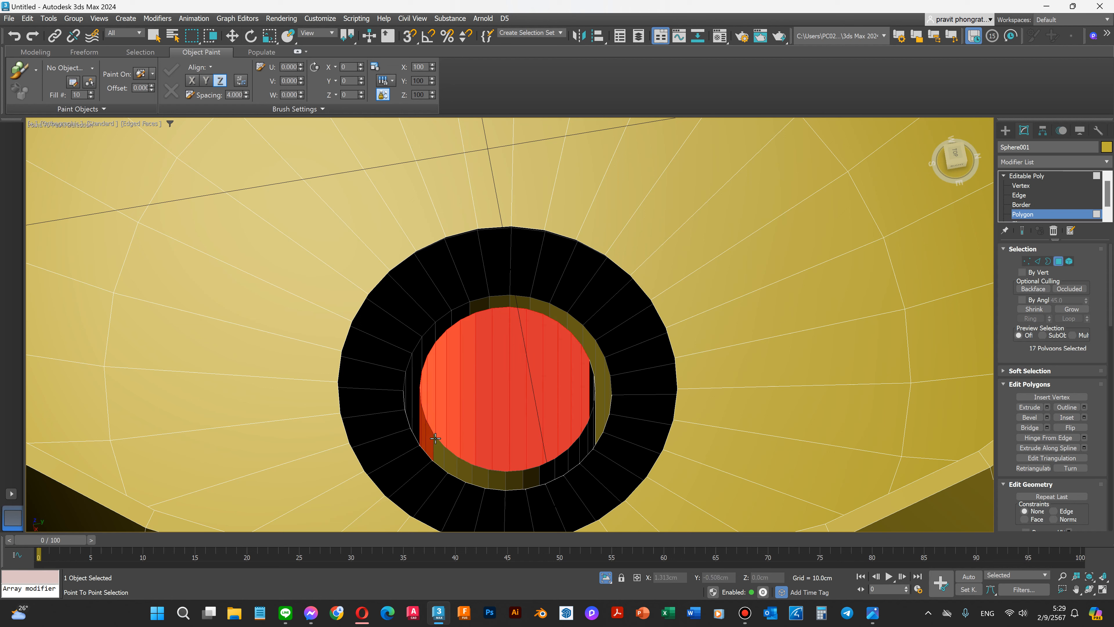
{"action": "left_click", "coordinate": [443, 456]}
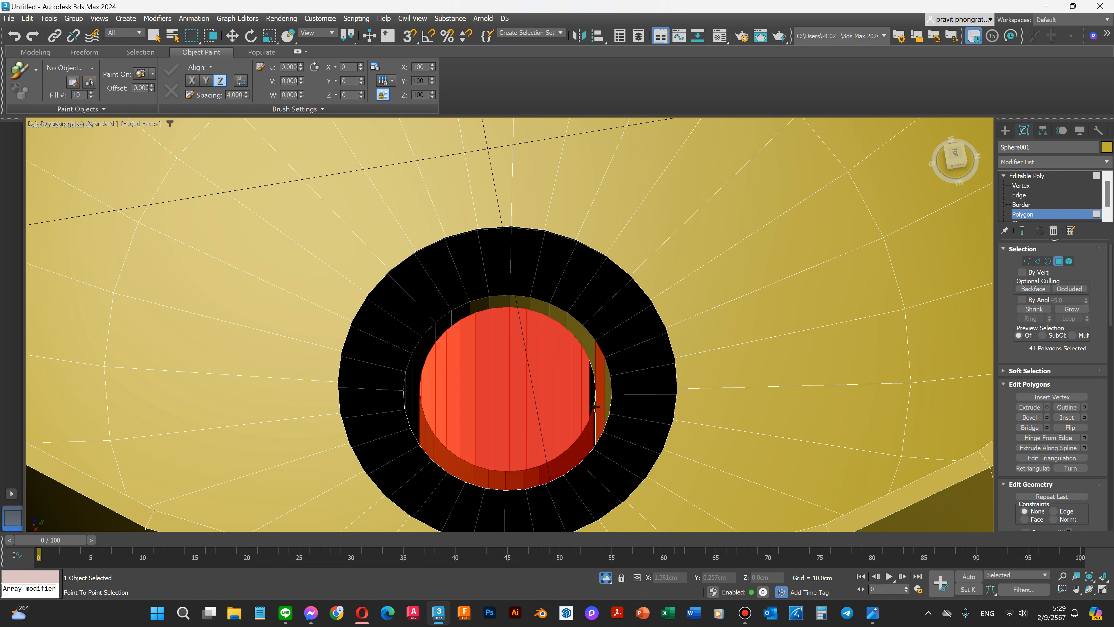
{"action": "key", "text": "w"}
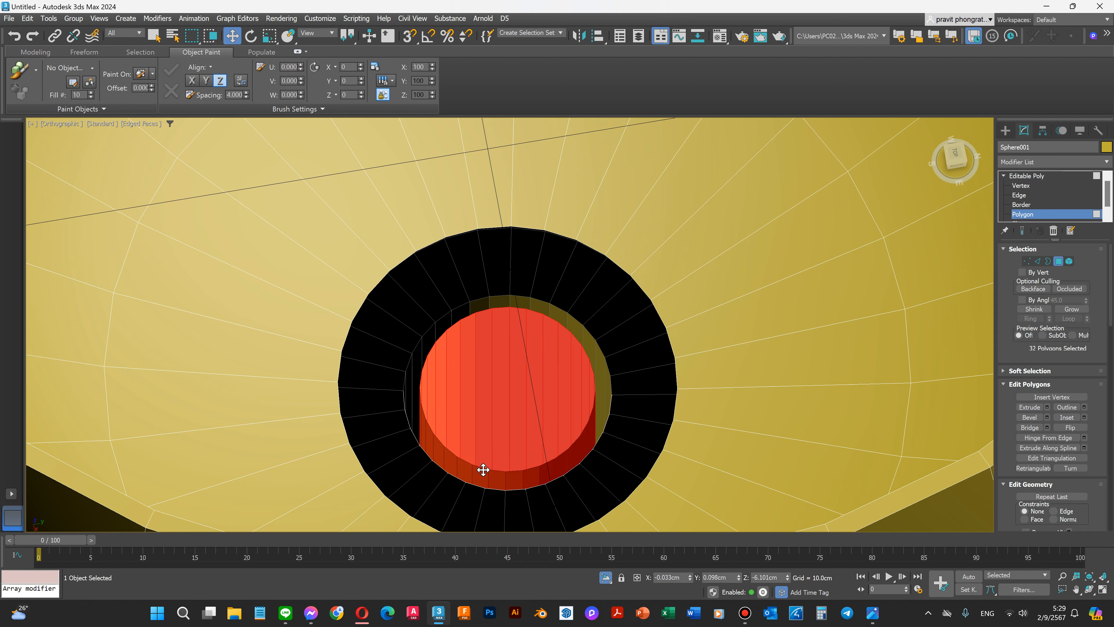
{"action": "key", "text": "ctrl+d"}
Step: Select one radial strip of polygons on the underside of the glass's foot, from the outer rim to the central hole
{"action": "scroll", "coordinate": [508, 410], "scroll_direction": "down", "scroll_amount": 3}
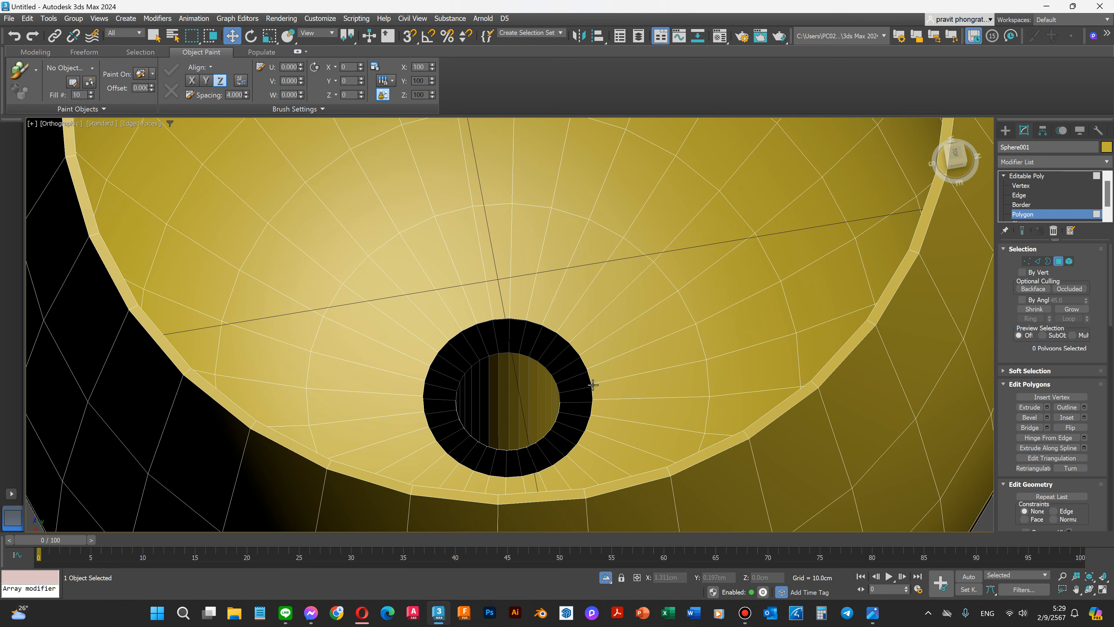
{"action": "scroll", "coordinate": [528, 359], "scroll_direction": "down", "scroll_amount": 2}
{"action": "scroll", "coordinate": [551, 433], "scroll_direction": "down", "scroll_amount": 3}
{"action": "scroll", "coordinate": [472, 423], "scroll_direction": "down", "scroll_amount": 2}
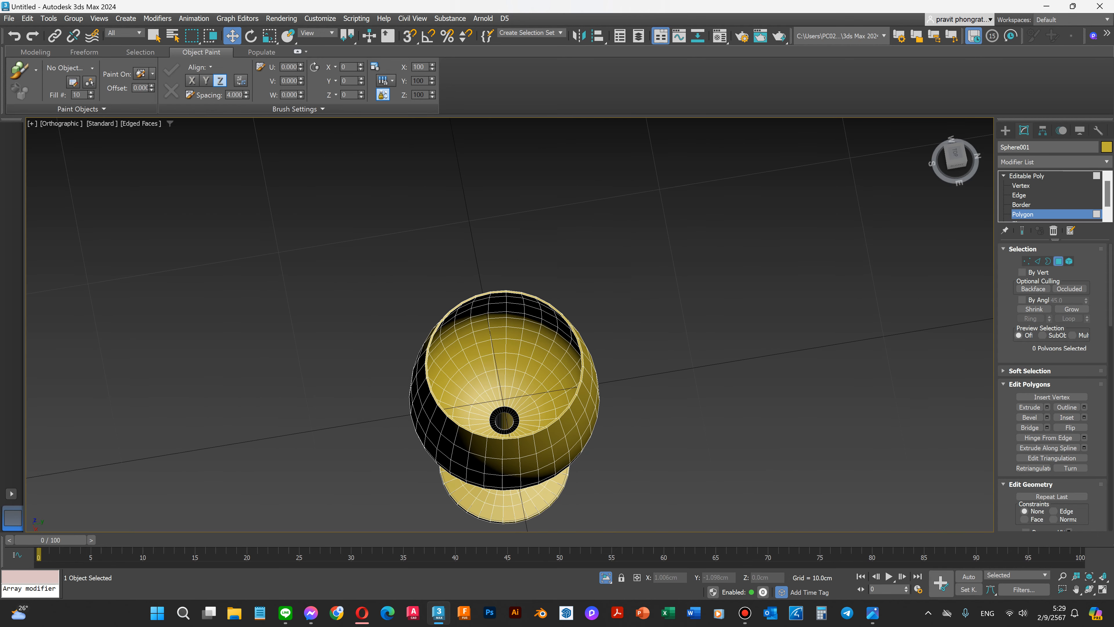
{"action": "left_click", "coordinate": [1088, 590]}
{"action": "left_click_drag", "start_coordinate": [497, 423], "coordinate": [509, 489]}
{"action": "scroll", "coordinate": [512, 487], "scroll_direction": "up", "scroll_amount": 2}
{"action": "scroll", "coordinate": [528, 411], "scroll_direction": "up", "scroll_amount": 3}
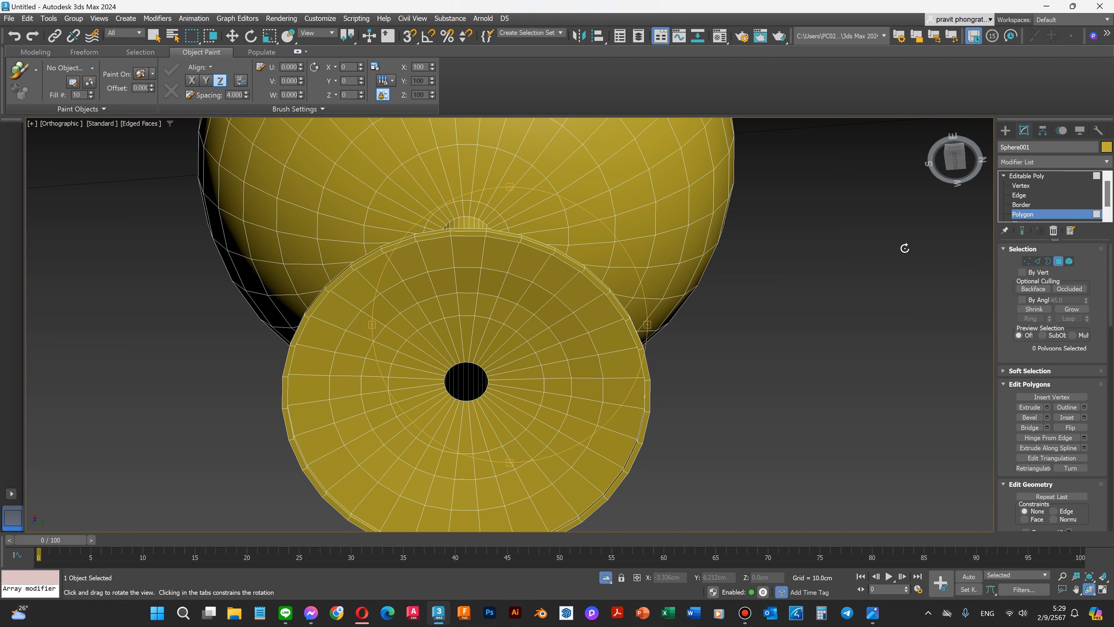
{"action": "key", "text": "w"}
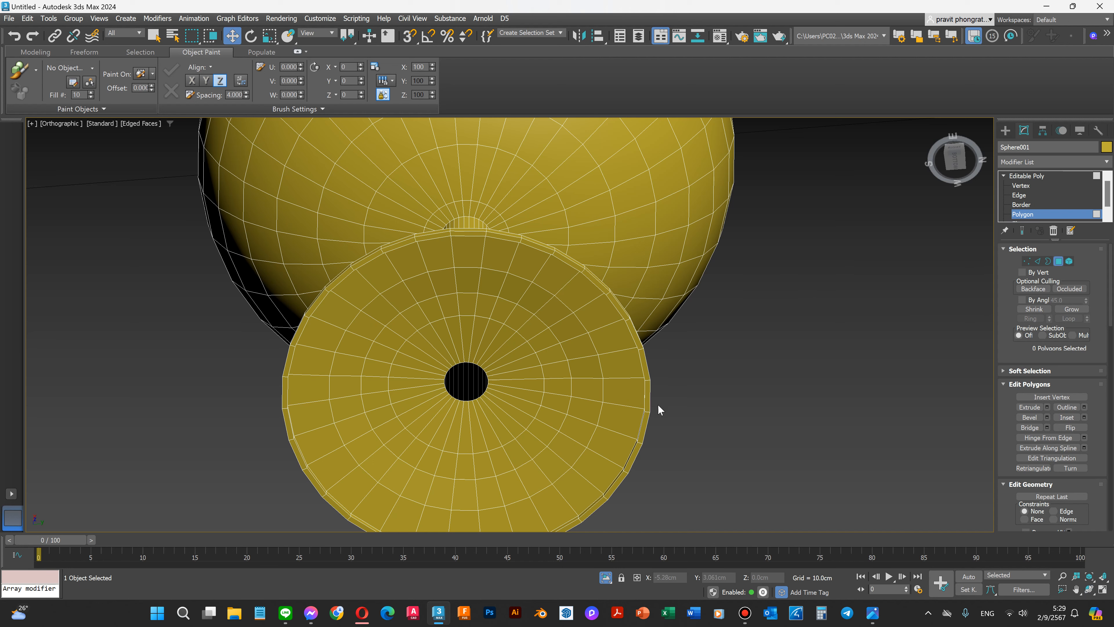
{"action": "left_click", "coordinate": [646, 397]}
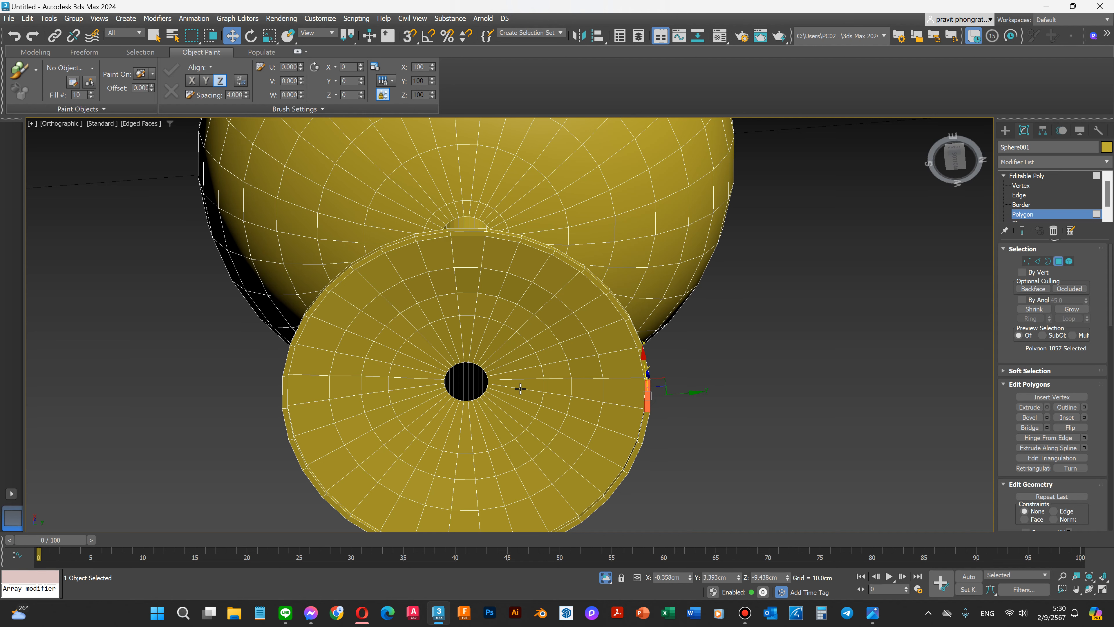
{"action": "scroll", "coordinate": [514, 386], "scroll_direction": "up", "scroll_amount": 1}
{"action": "scroll", "coordinate": [514, 386], "scroll_direction": "up", "scroll_amount": 1}
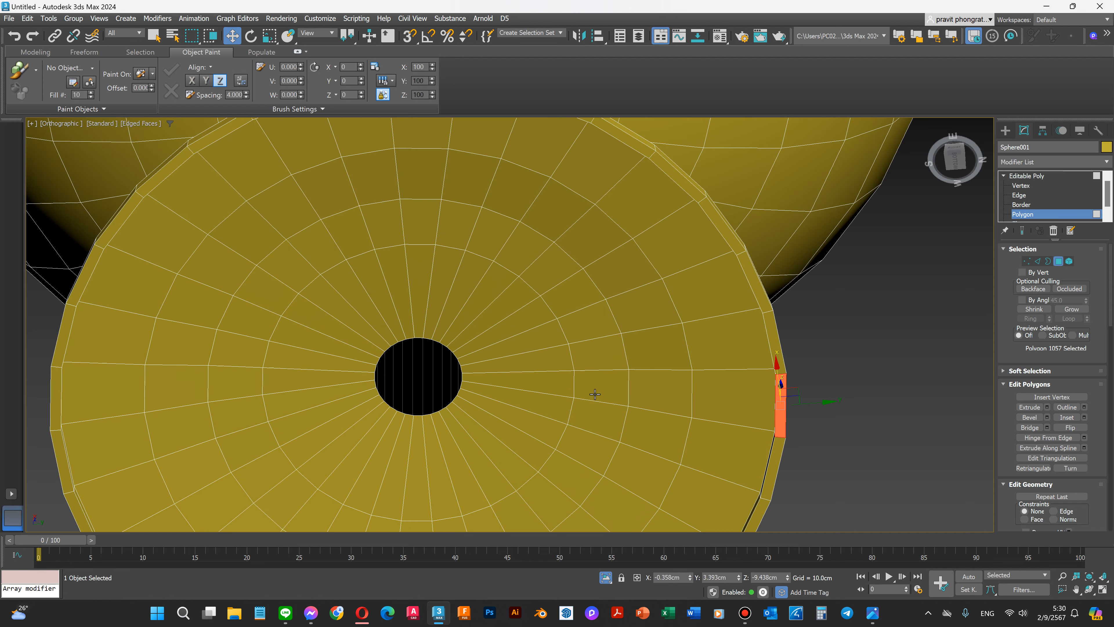
{"action": "left_click", "coordinate": [777, 346]}
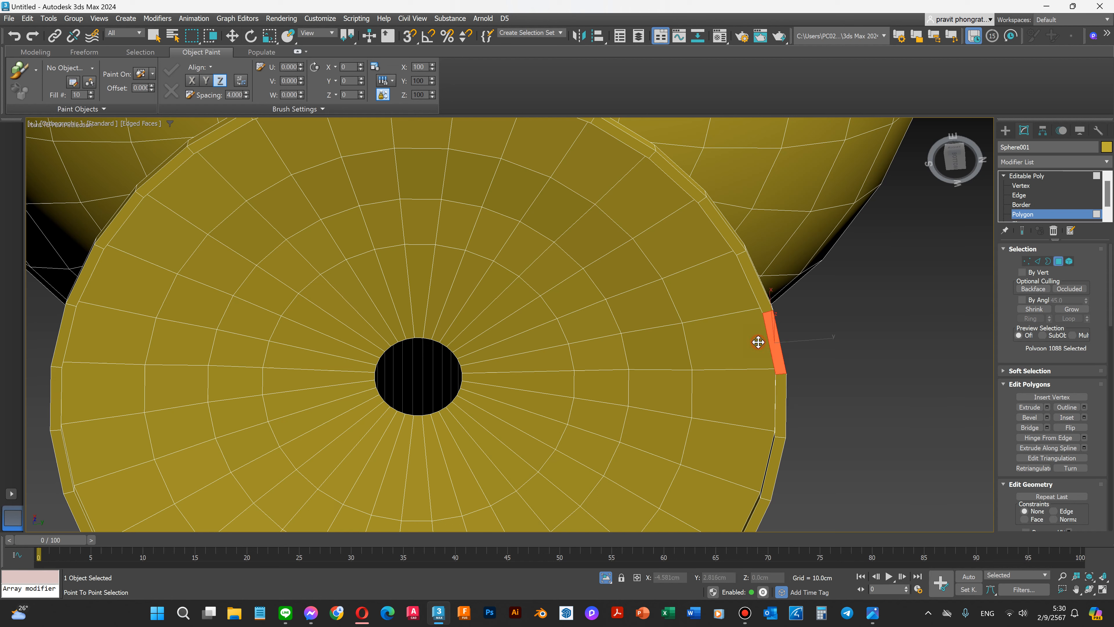
{"action": "left_click", "coordinate": [719, 342], "text": "ctrl"}
{"action": "left_click", "coordinate": [658, 347], "text": "ctrl"}
{"action": "left_click", "coordinate": [599, 354], "text": "ctrl"}
{"action": "left_click", "coordinate": [509, 364], "text": "ctrl"}
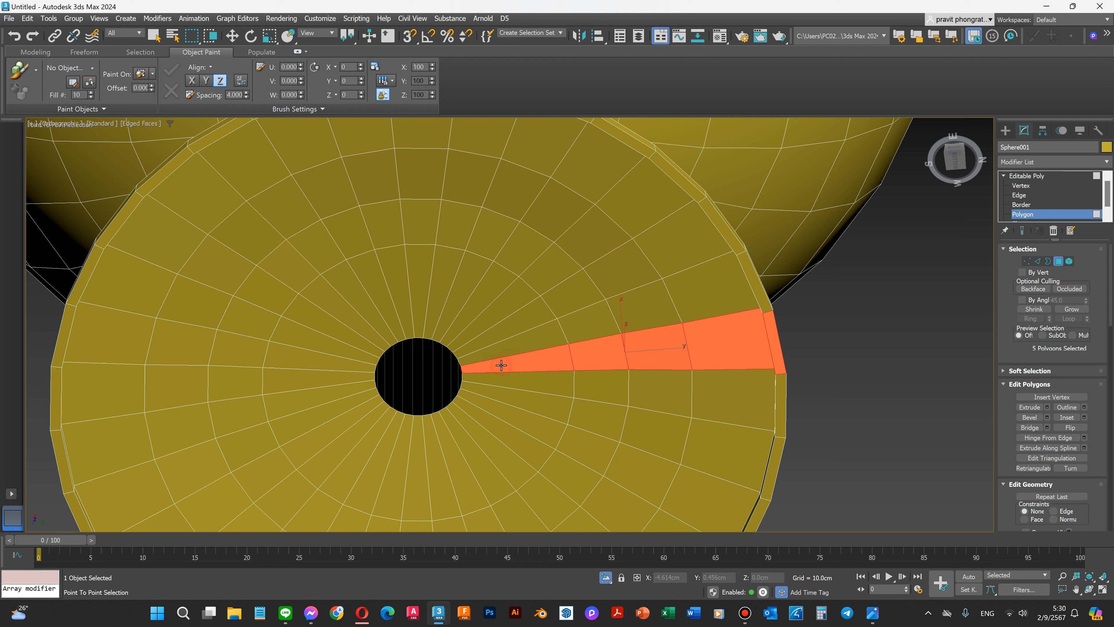
Step: Add the second and third radial strips of the foot's underside, including their rim polygons, to the selection
{"action": "left_click", "coordinate": [499, 345], "text": "ctrl"}
{"action": "left_click", "coordinate": [587, 324], "text": "ctrl"}
{"action": "left_click", "coordinate": [645, 306], "text": "ctrl"}
{"action": "left_click", "coordinate": [723, 279], "text": "ctrl"}
{"action": "left_click", "coordinate": [752, 275], "text": "ctrl"}
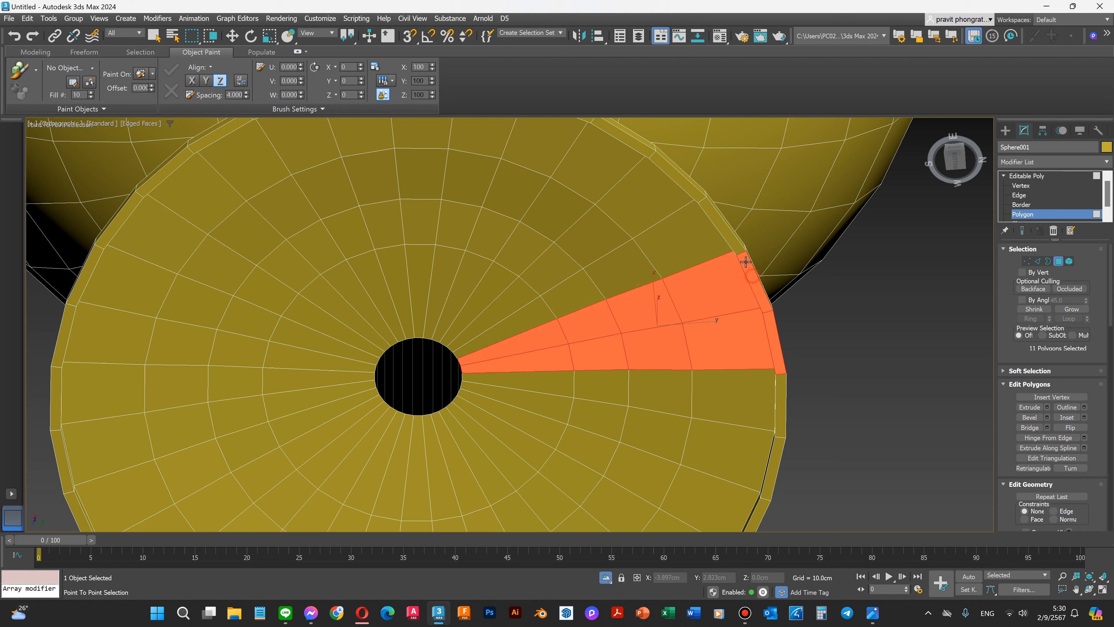
{"action": "left_click", "coordinate": [735, 243], "text": "ctrl"}
{"action": "left_click", "coordinate": [673, 260], "text": "ctrl"}
{"action": "left_click", "coordinate": [633, 280], "text": "ctrl"}
{"action": "left_click", "coordinate": [573, 298], "text": "ctrl"}
{"action": "left_click", "coordinate": [503, 335], "text": "ctrl"}
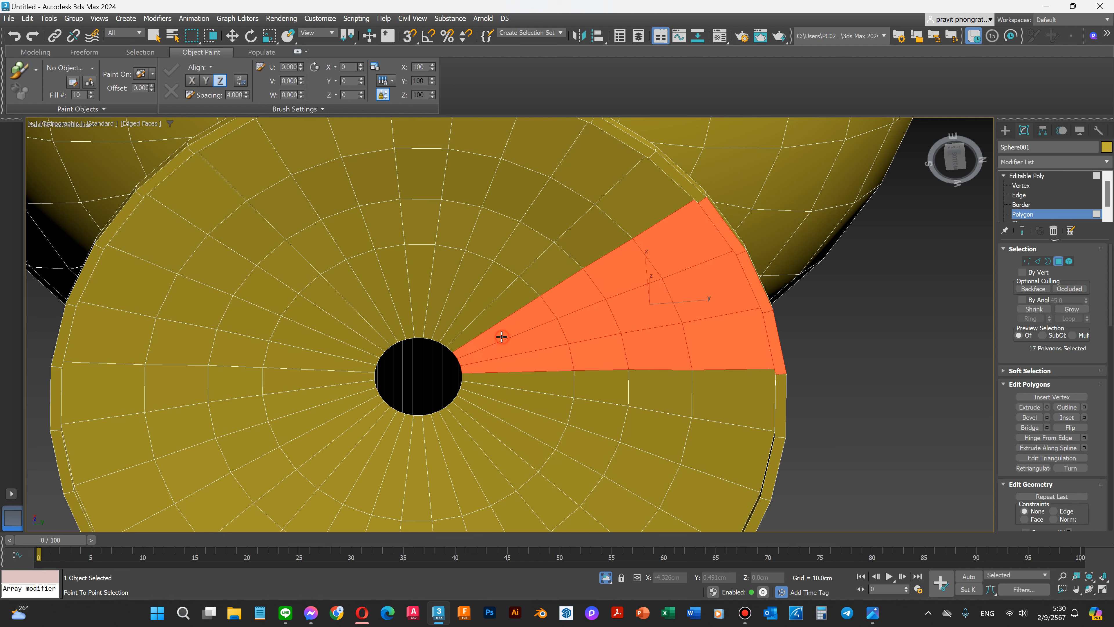
Step: Extend the underside selection counterclockwise with the fourth and fifth radial strips and the innermost polygon of the sixth
{"action": "left_click", "coordinate": [484, 323], "text": "ctrl"}
{"action": "left_click", "coordinate": [549, 272], "text": "ctrl"}
{"action": "left_click", "coordinate": [593, 237], "text": "ctrl"}
{"action": "left_click", "coordinate": [657, 195], "text": "ctrl"}
{"action": "left_click", "coordinate": [679, 180], "text": "ctrl"}
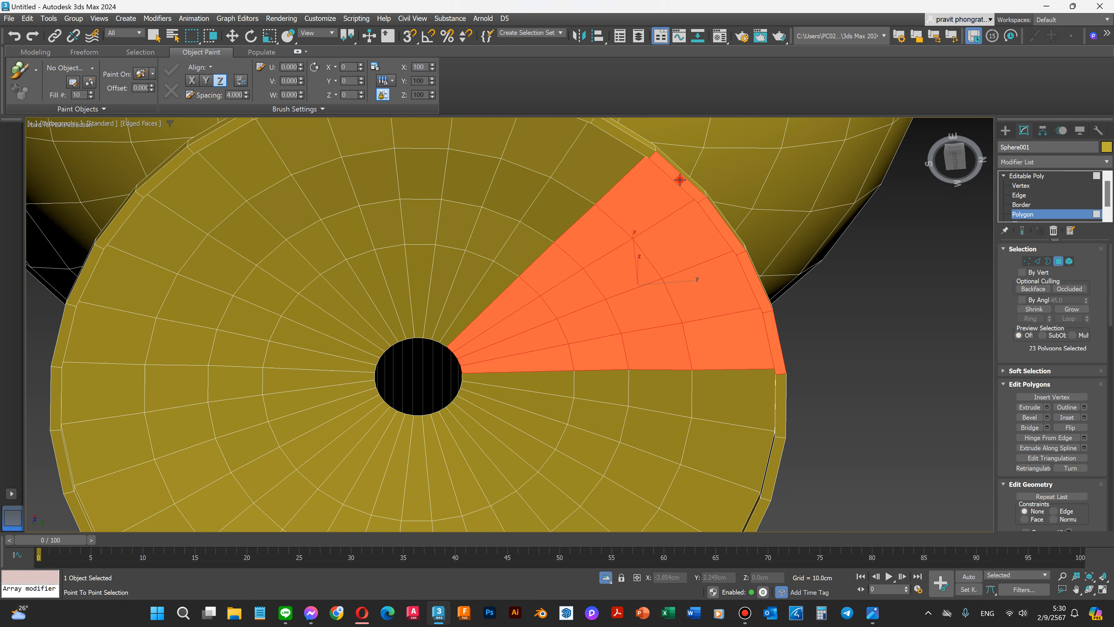
{"action": "left_click", "coordinate": [636, 147], "text": "ctrl"}
{"action": "left_click", "coordinate": [600, 163], "text": "ctrl"}
{"action": "left_click", "coordinate": [570, 210], "text": "ctrl"}
{"action": "left_click", "coordinate": [529, 248], "text": "ctrl"}
{"action": "left_click", "coordinate": [461, 331], "text": "ctrl"}
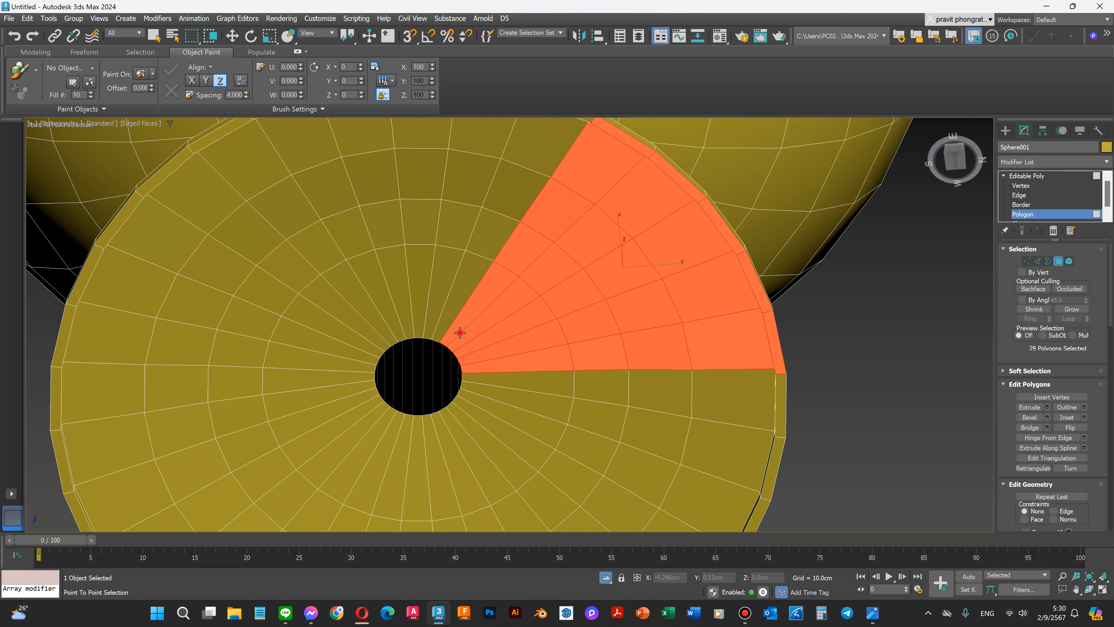
{"action": "left_click", "coordinate": [442, 323], "text": "ctrl"}
Step: Complete the sixth to eighth radial strips in the underside selection and add the ninth strip's inner and rim polygons
{"action": "scroll", "coordinate": [447, 325], "scroll_direction": "down", "scroll_amount": 3}
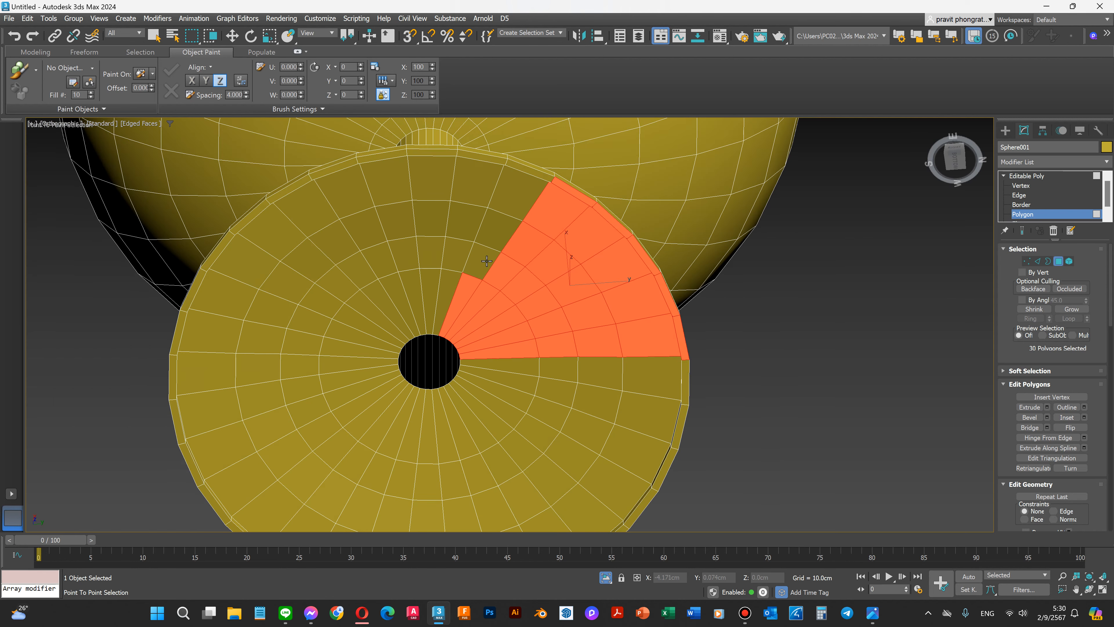
{"action": "left_click", "coordinate": [533, 172], "text": "shift"}
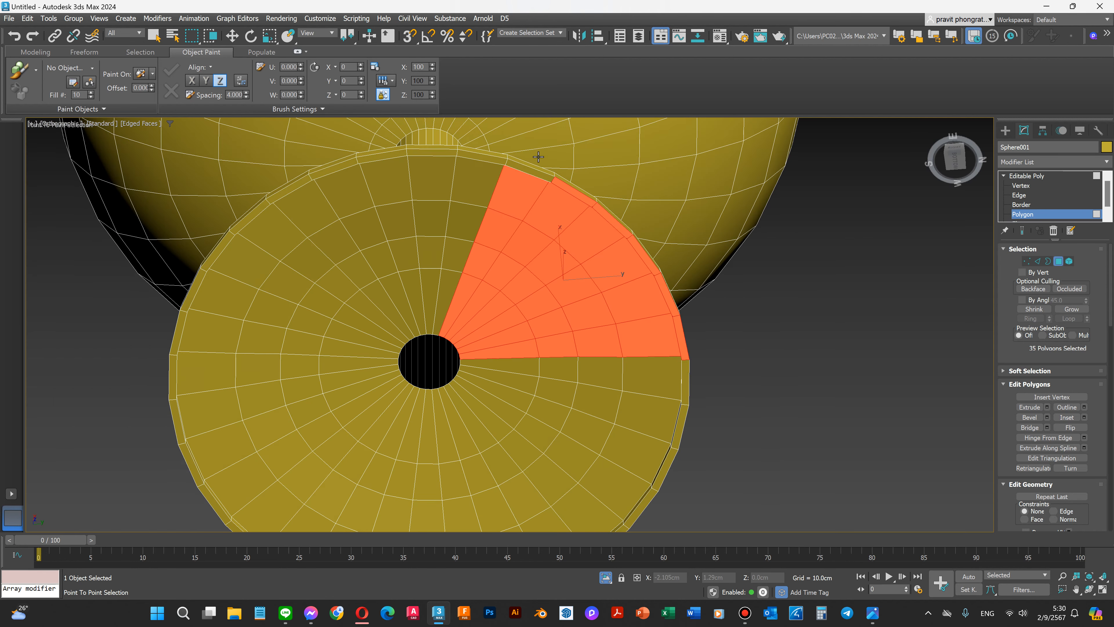
{"action": "left_click", "coordinate": [490, 158], "text": "shift"}
{"action": "left_click", "coordinate": [440, 326], "text": "shift"}
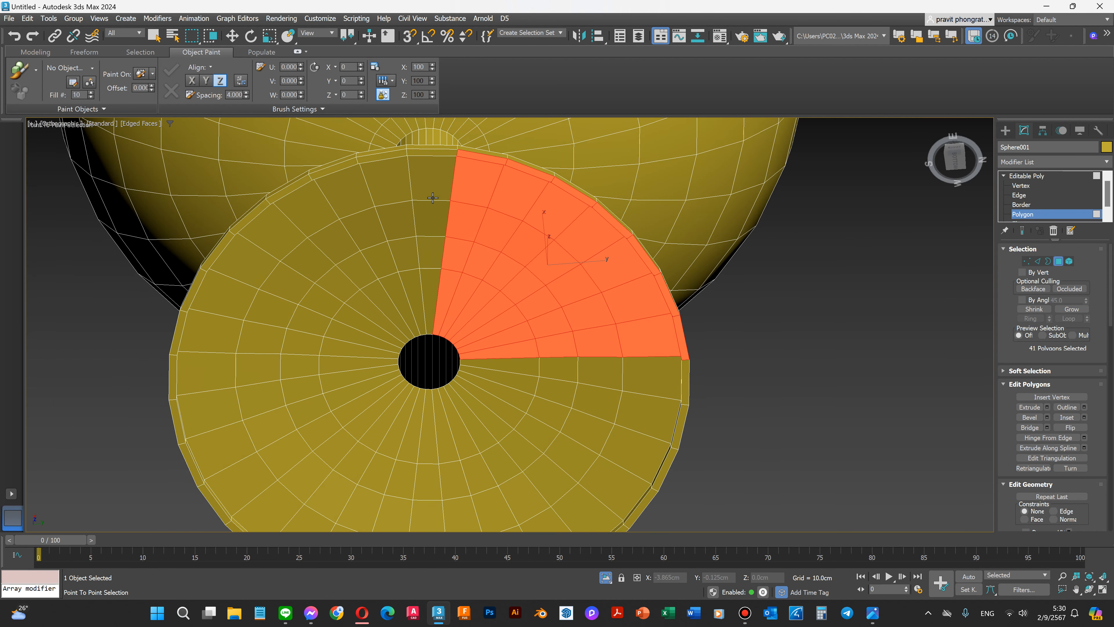
{"action": "left_click", "coordinate": [422, 303], "text": "shift"}
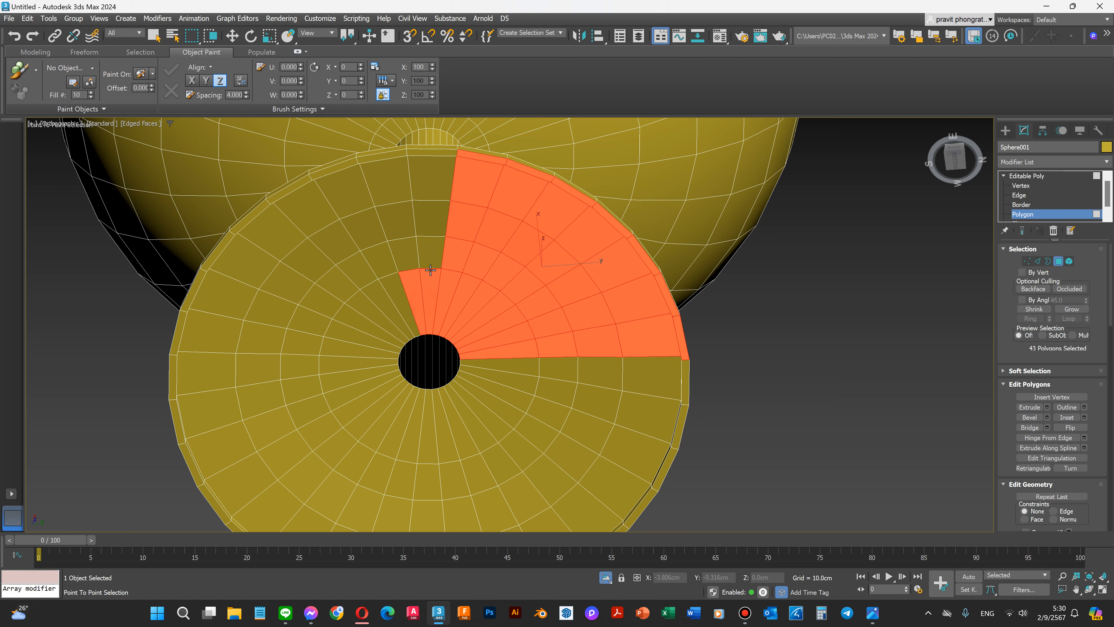
{"action": "left_click", "coordinate": [436, 192], "text": "shift"}
{"action": "left_click", "coordinate": [442, 154], "text": "shift"}
{"action": "left_click", "coordinate": [390, 154], "text": "shift"}
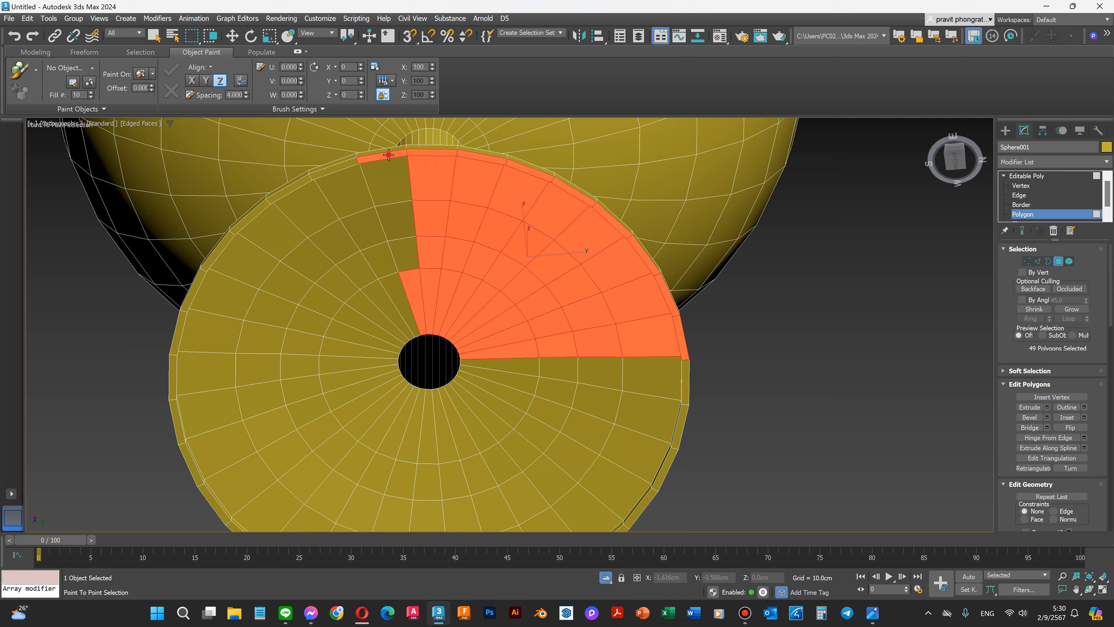
Step: Fill in the ninth radial strip and continue the selection around the foot's underside through the twelfth strip
{"action": "left_click", "coordinate": [405, 223], "text": "shift"}
{"action": "left_click", "coordinate": [404, 269], "text": "shift"}
{"action": "left_click", "coordinate": [389, 293], "text": "shift"}
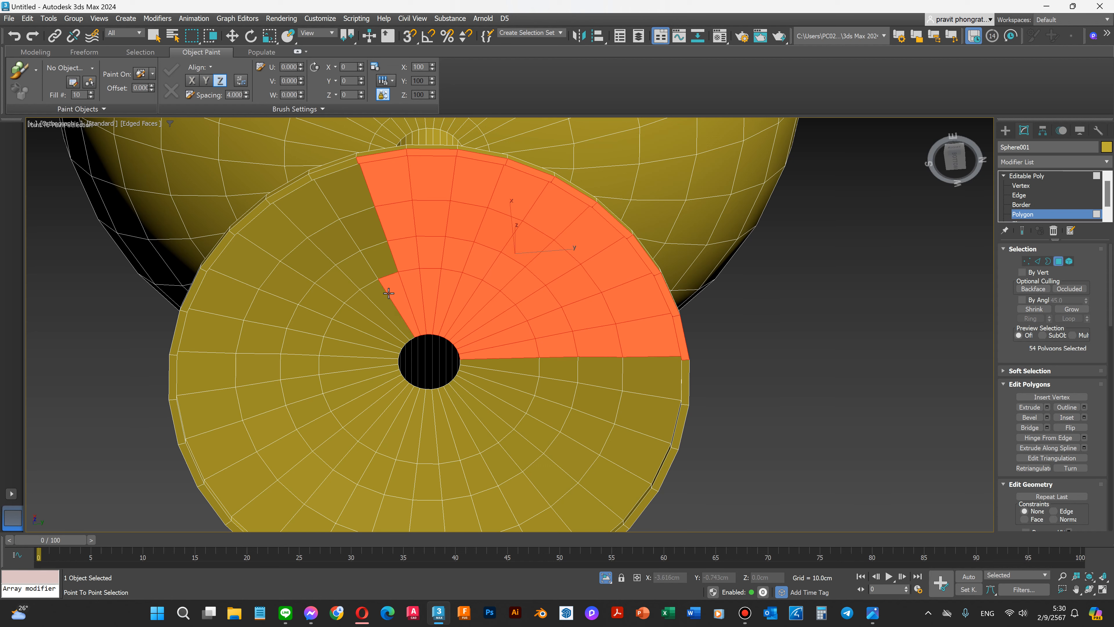
{"action": "left_click", "coordinate": [357, 188], "text": "shift"}
{"action": "left_click", "coordinate": [346, 167], "text": "shift"}
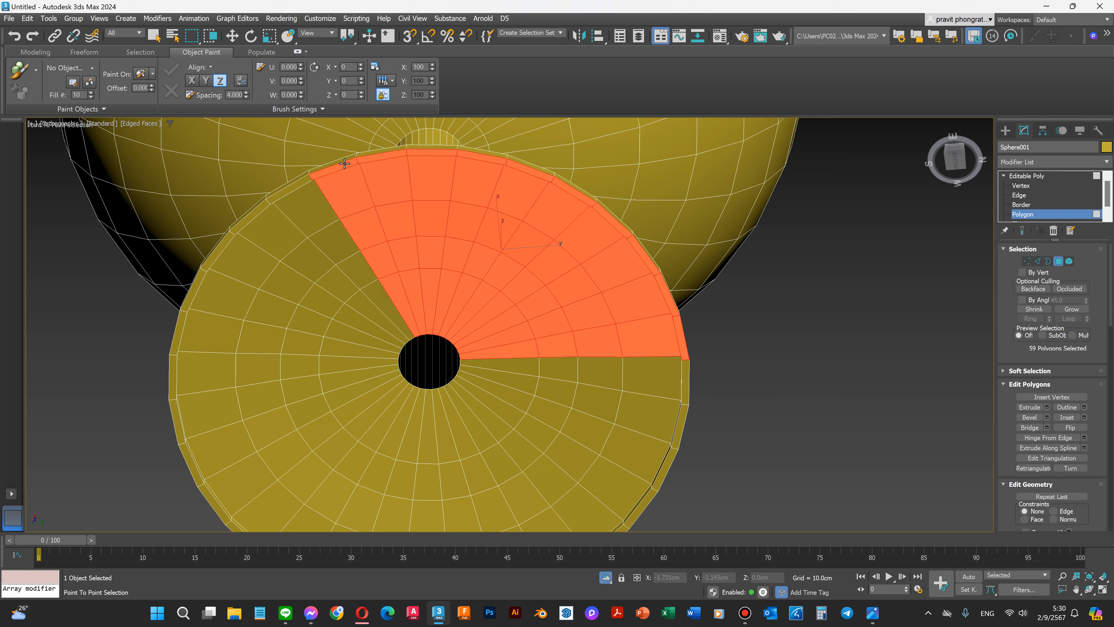
{"action": "left_click", "coordinate": [306, 182], "text": "shift"}
{"action": "left_click", "coordinate": [336, 276], "text": "shift"}
{"action": "left_click", "coordinate": [403, 331], "text": "shift"}
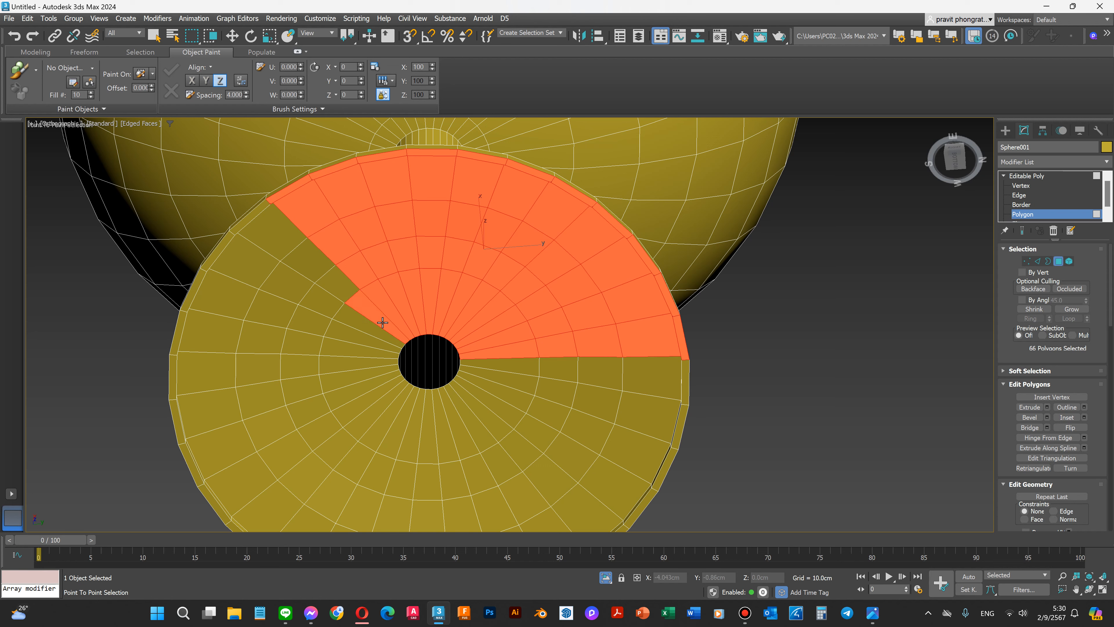
{"action": "left_click", "coordinate": [383, 323], "text": "shift"}
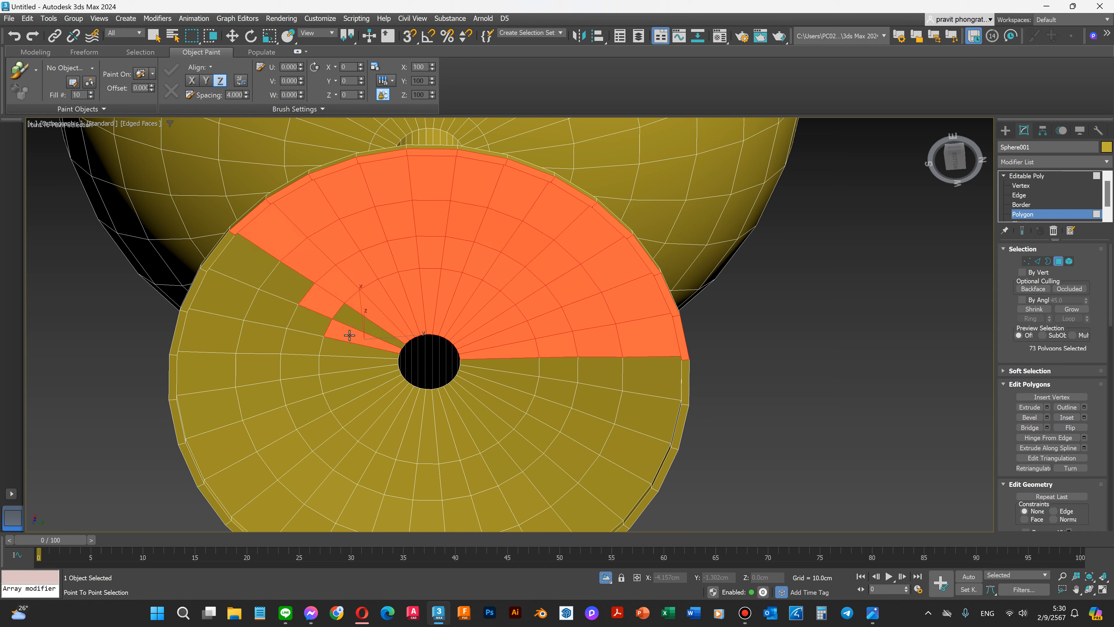
Step: Add the unselected polygons of the three concentric rings nearest the foot's central hole to the selection
{"action": "left_click", "coordinate": [362, 319]}
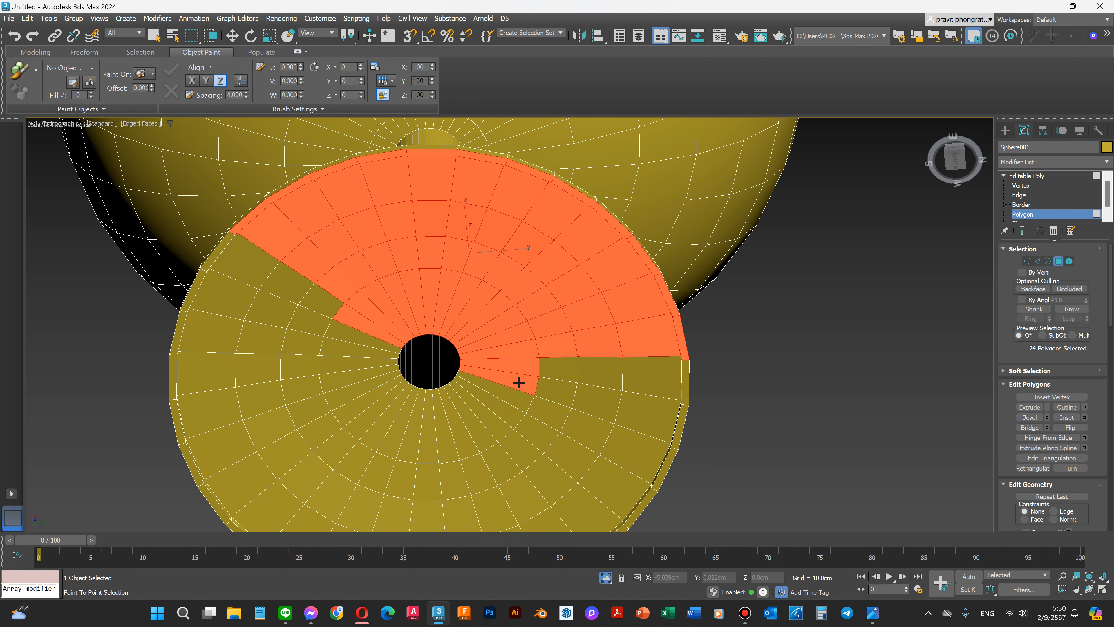
{"action": "left_click", "coordinate": [508, 422]}
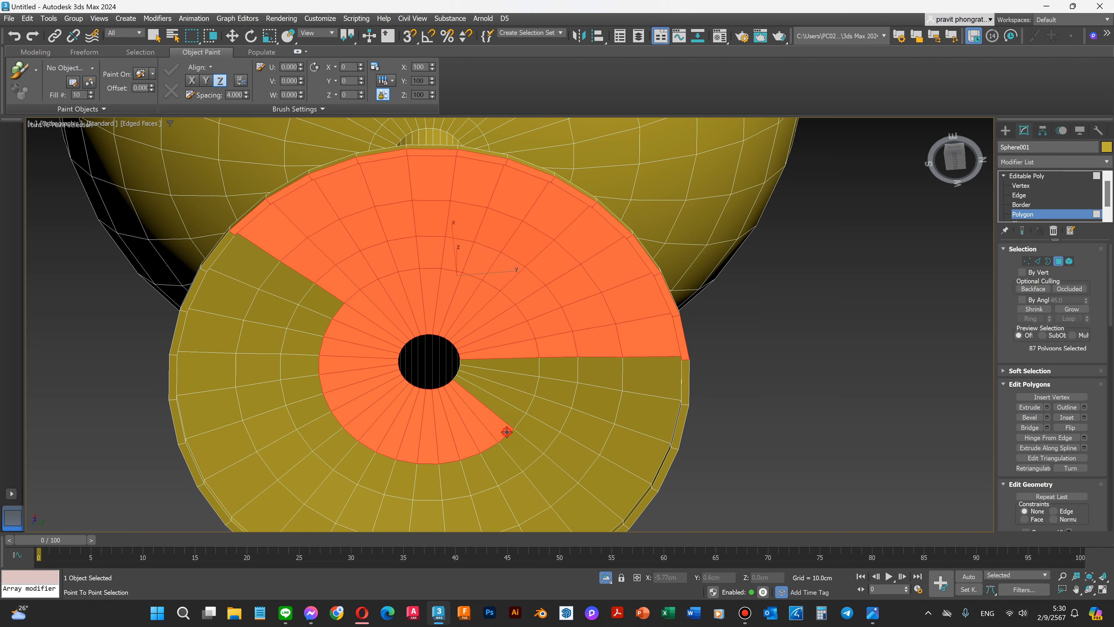
{"action": "left_click", "coordinate": [554, 367]}
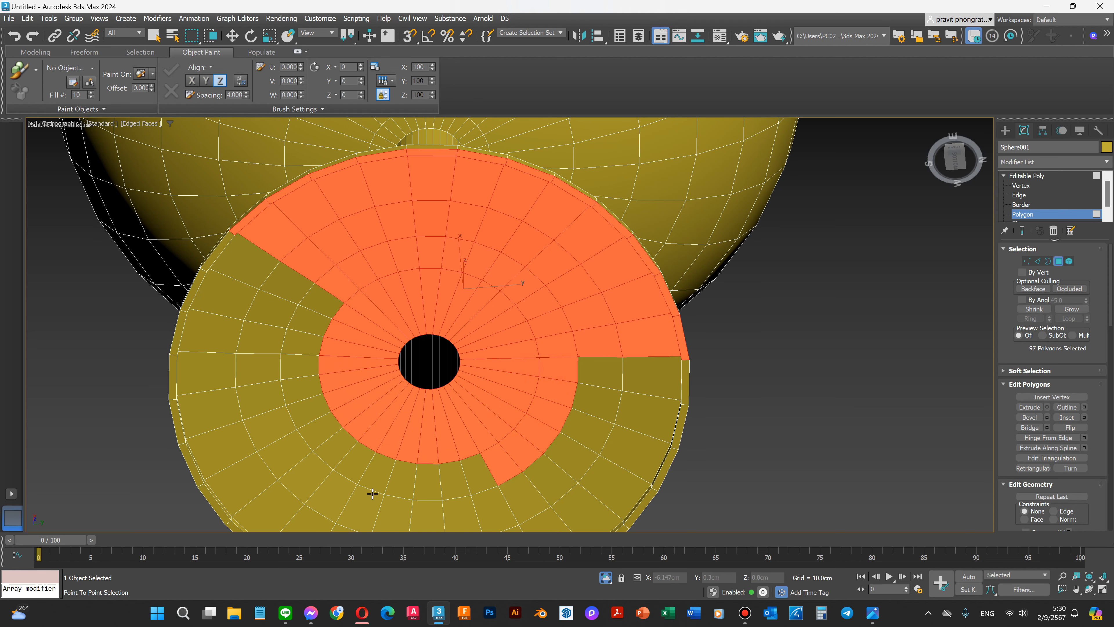
{"action": "left_click", "coordinate": [340, 454]}
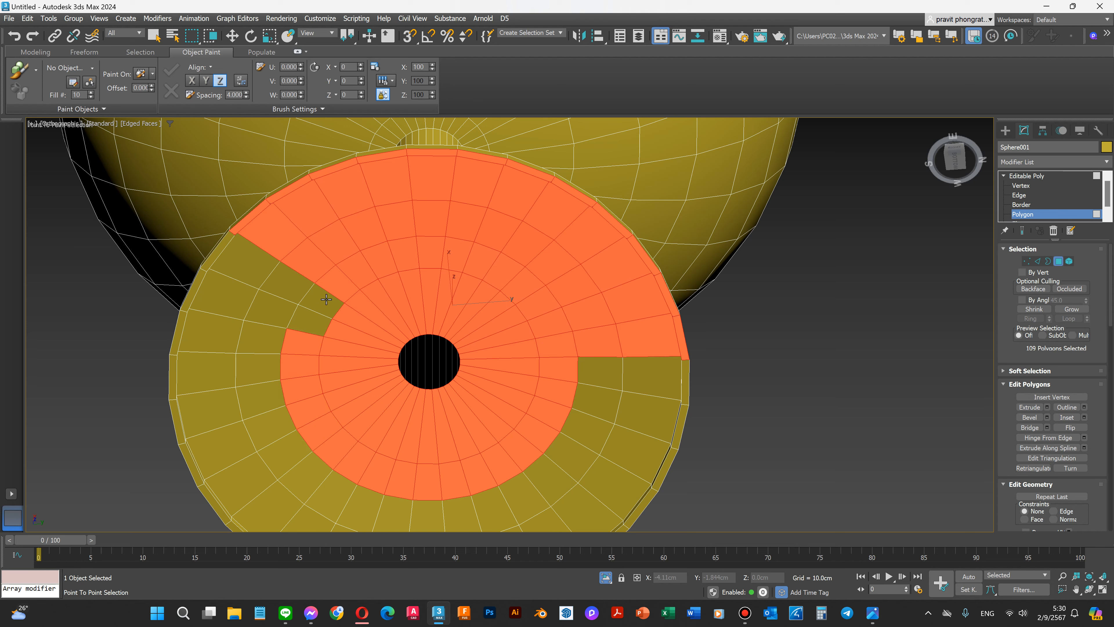
{"action": "left_click", "coordinate": [284, 279]}
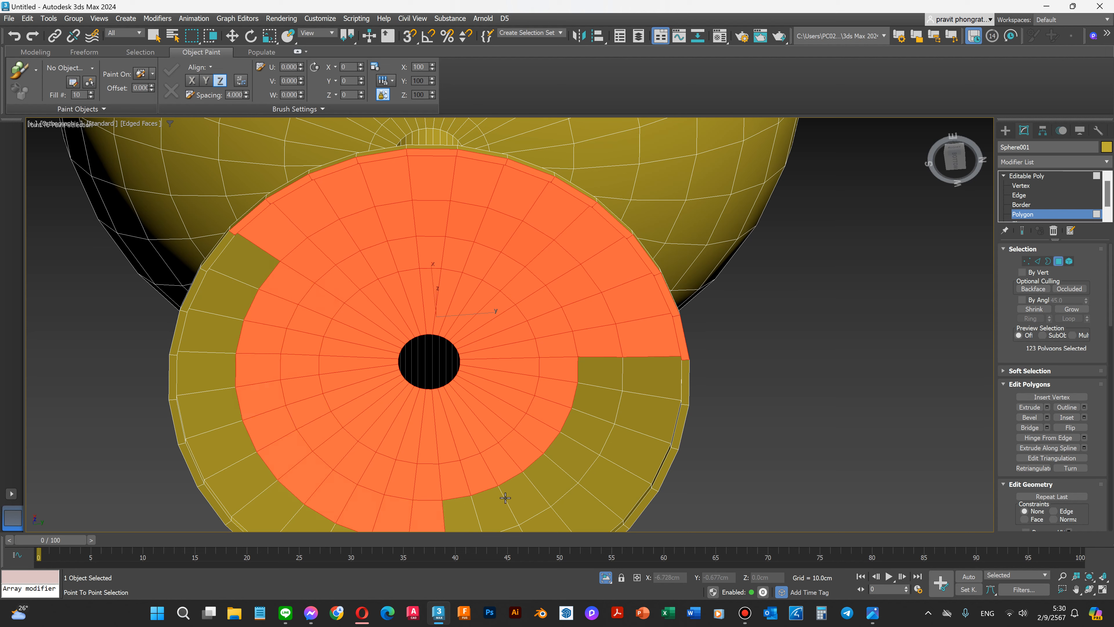
{"action": "left_click", "coordinate": [551, 478]}
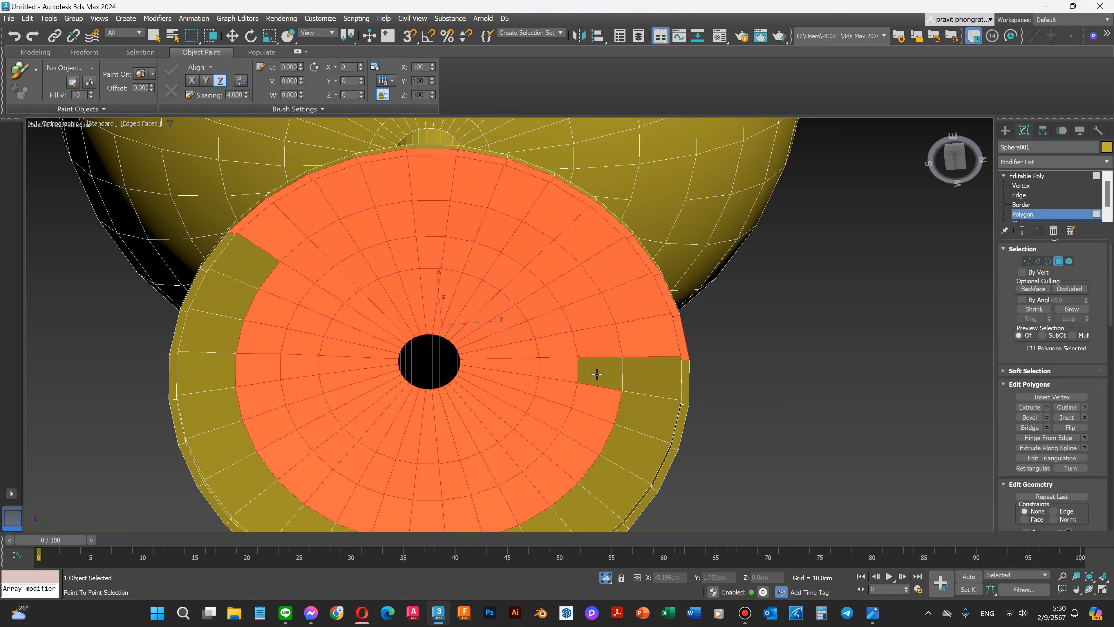
Step: Extend the underside selection clockwise over the next four outer-ring segments of the foot, including the narrow rim polygons
{"action": "left_click", "coordinate": [678, 383]}
{"action": "left_click", "coordinate": [685, 384]}
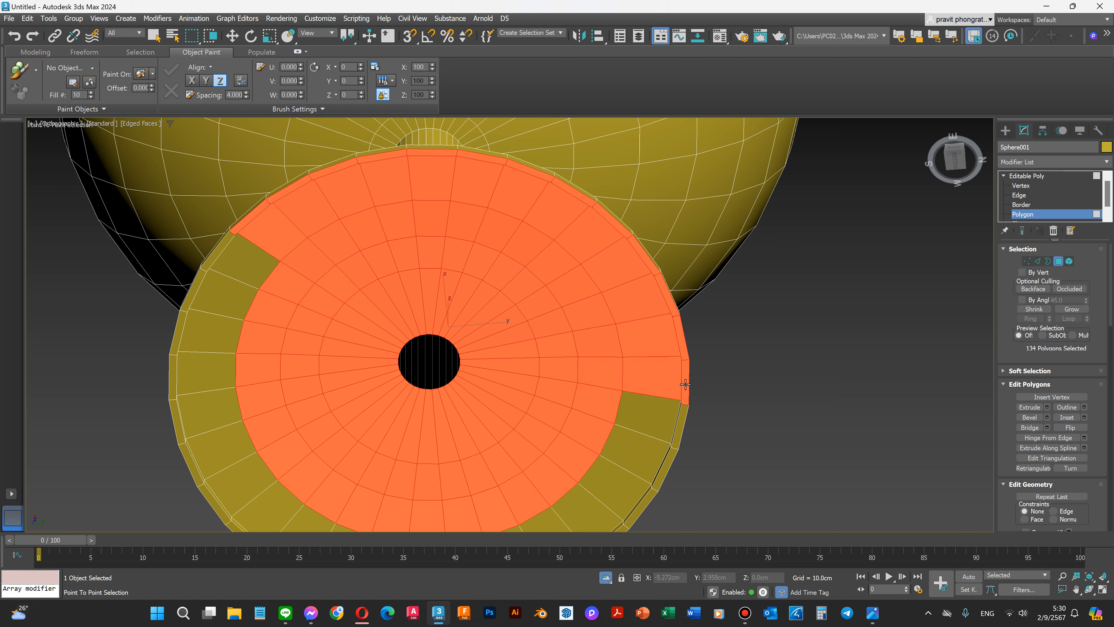
{"action": "left_click", "coordinate": [681, 417]}
{"action": "left_click", "coordinate": [653, 413]}
{"action": "left_click", "coordinate": [645, 448]}
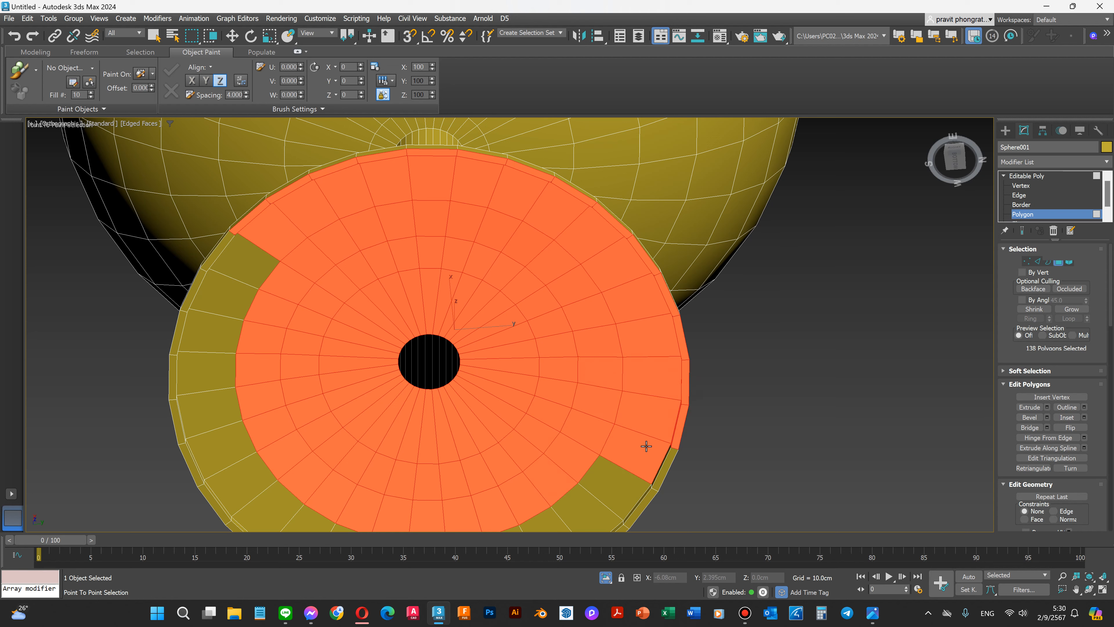
{"action": "left_click", "coordinate": [667, 462]}
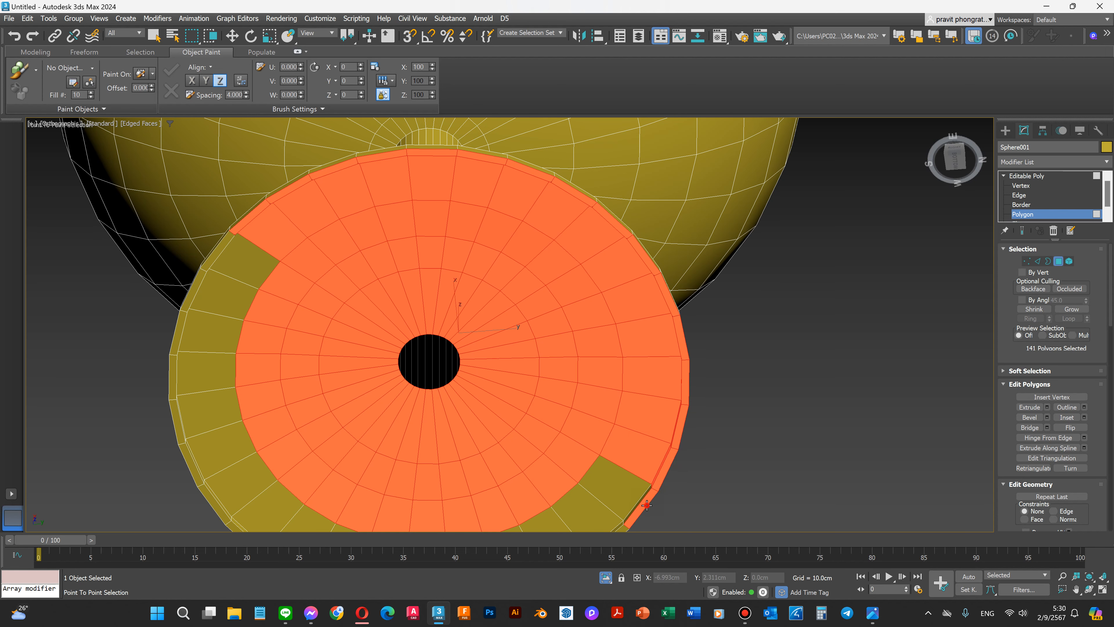
{"action": "left_click", "coordinate": [615, 483]}
Step: Add three more outer-ring polygons clockwise on the foot's underside, together with their adjoining rim polygons
{"action": "key", "text": "w"}
{"action": "scroll", "coordinate": [603, 315], "scroll_direction": "down", "scroll_amount": 5}
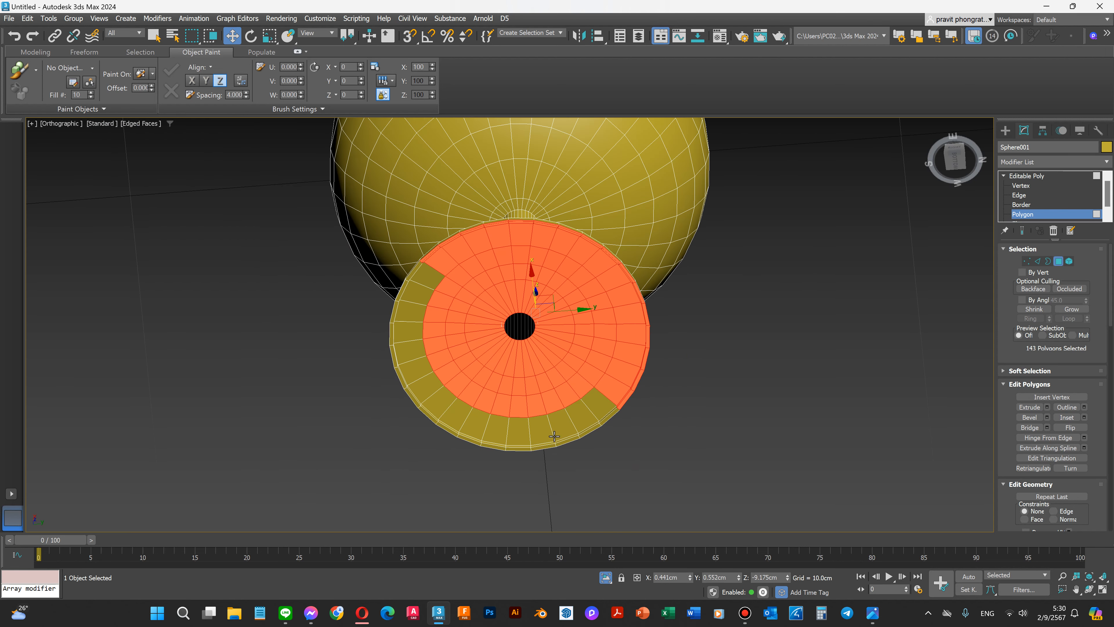
{"action": "scroll", "coordinate": [554, 436], "scroll_direction": "up", "scroll_amount": 3}
{"action": "left_click", "coordinate": [607, 374], "text": "ctrl"}
{"action": "left_click", "coordinate": [632, 402], "text": "ctrl"}
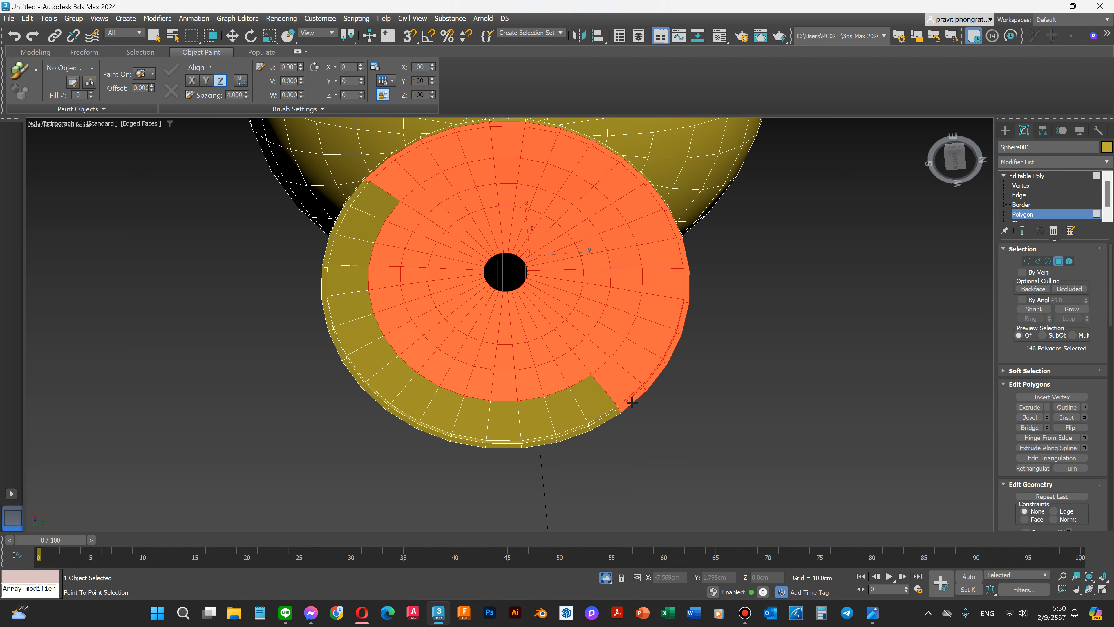
{"action": "left_click", "coordinate": [595, 402], "text": "ctrl"}
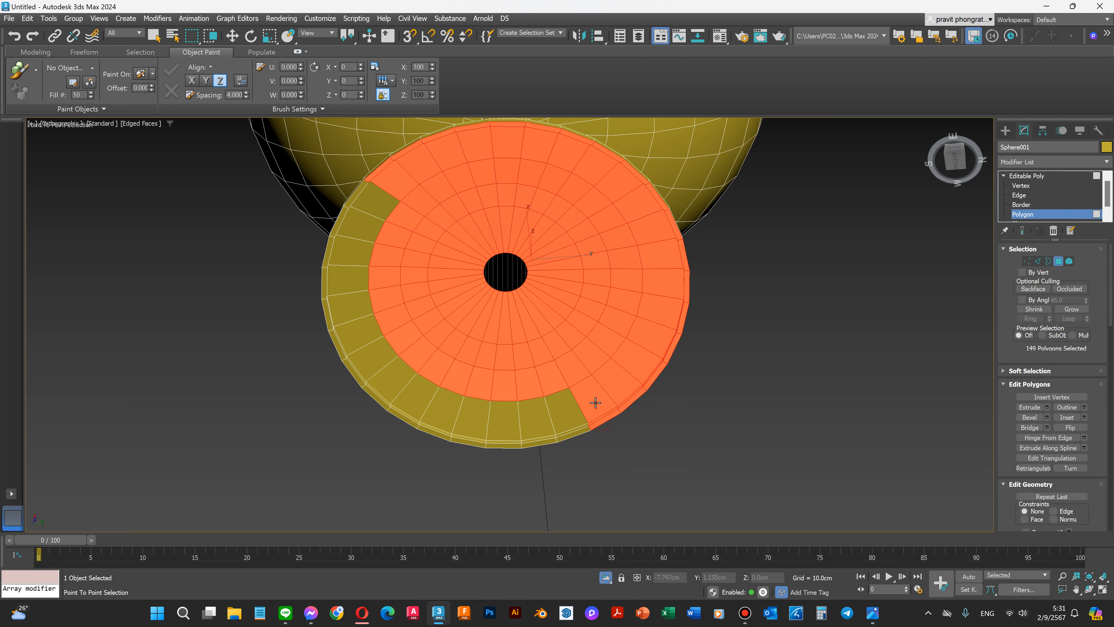
{"action": "left_click", "coordinate": [578, 405], "text": "ctrl"}
{"action": "left_click", "coordinate": [549, 440], "text": "ctrl"}
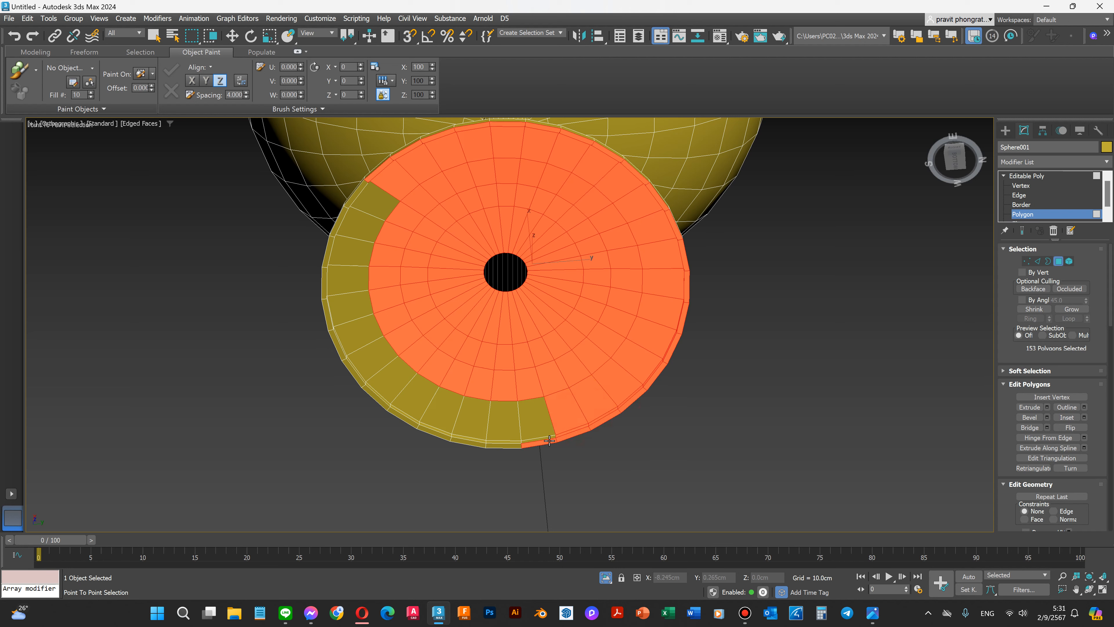
Step: Carry the outer-ring selection clockwise past the foot's lowest point by three segments, plus the next segment's rim polygon
{"action": "left_click", "coordinate": [549, 440], "text": "ctrl"}
{"action": "left_click", "coordinate": [547, 443], "text": "ctrl"}
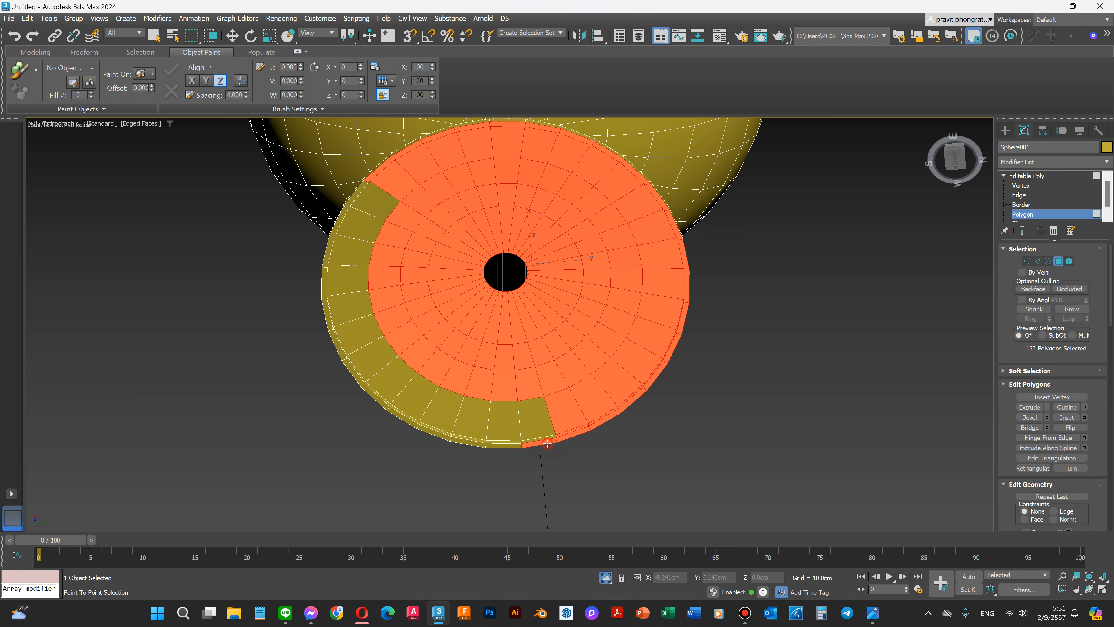
{"action": "left_click", "coordinate": [542, 418], "text": "ctrl"}
{"action": "left_click", "coordinate": [508, 415], "text": "ctrl"}
{"action": "left_click", "coordinate": [507, 444], "text": "ctrl"}
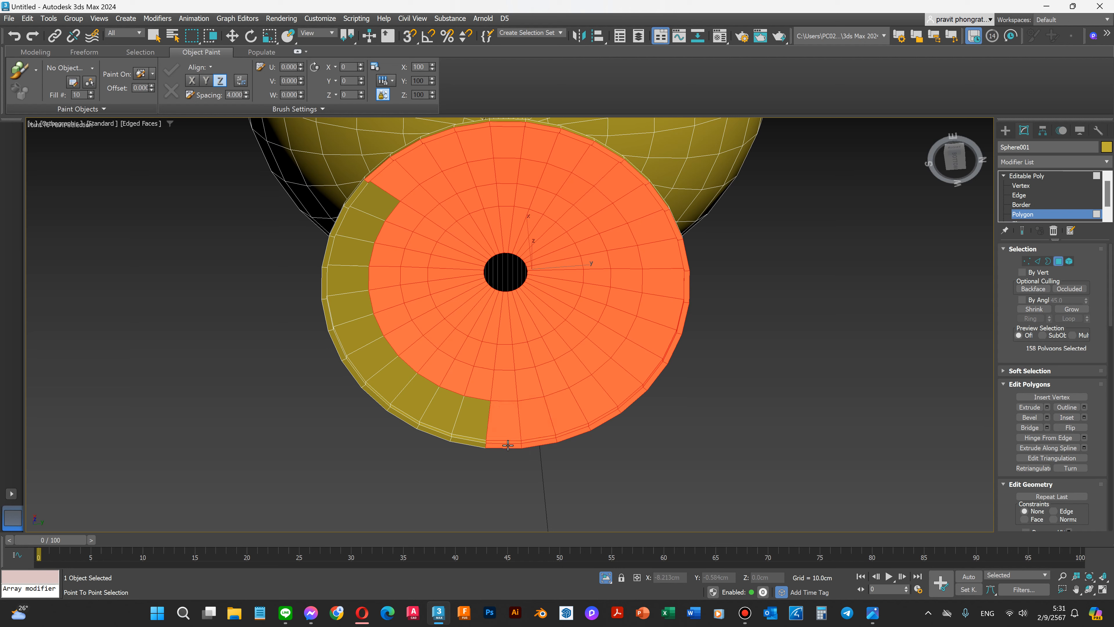
{"action": "left_click", "coordinate": [477, 444], "text": "ctrl"}
{"action": "left_click", "coordinate": [474, 411], "text": "ctrl"}
{"action": "left_click", "coordinate": [441, 436], "text": "ctrl"}
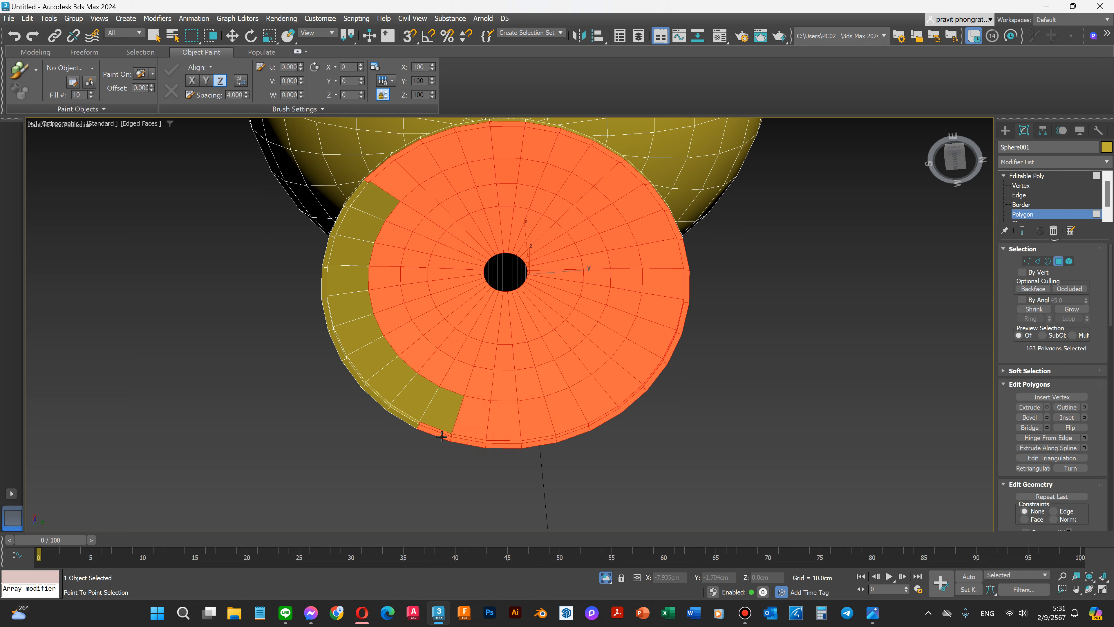
Step: Fill in the outer-ring polygon beside the selected rim and select the two segments clockwise of it with their rims
{"action": "left_click", "coordinate": [445, 411], "text": "ctrl"}
{"action": "left_click", "coordinate": [417, 419], "text": "ctrl"}
{"action": "left_click", "coordinate": [417, 419], "text": "ctrl"}
{"action": "left_click", "coordinate": [415, 422], "text": "ctrl"}
{"action": "left_click", "coordinate": [424, 400], "text": "ctrl"}
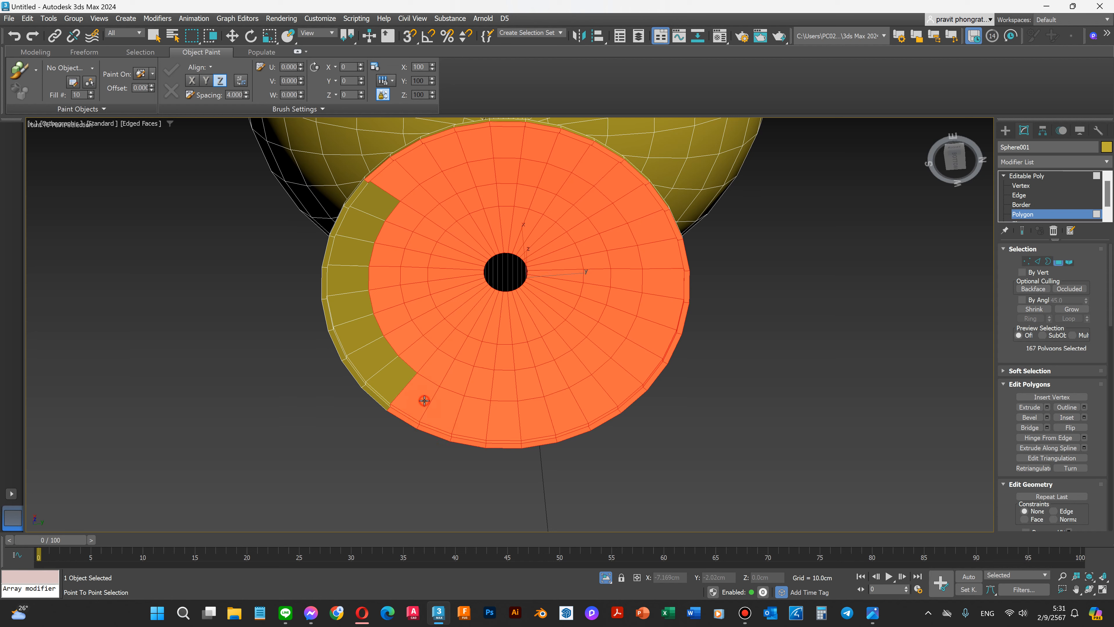
{"action": "left_click", "coordinate": [375, 400], "text": "ctrl"}
{"action": "left_click", "coordinate": [372, 390], "text": "ctrl"}
{"action": "left_click", "coordinate": [386, 377], "text": "ctrl"}
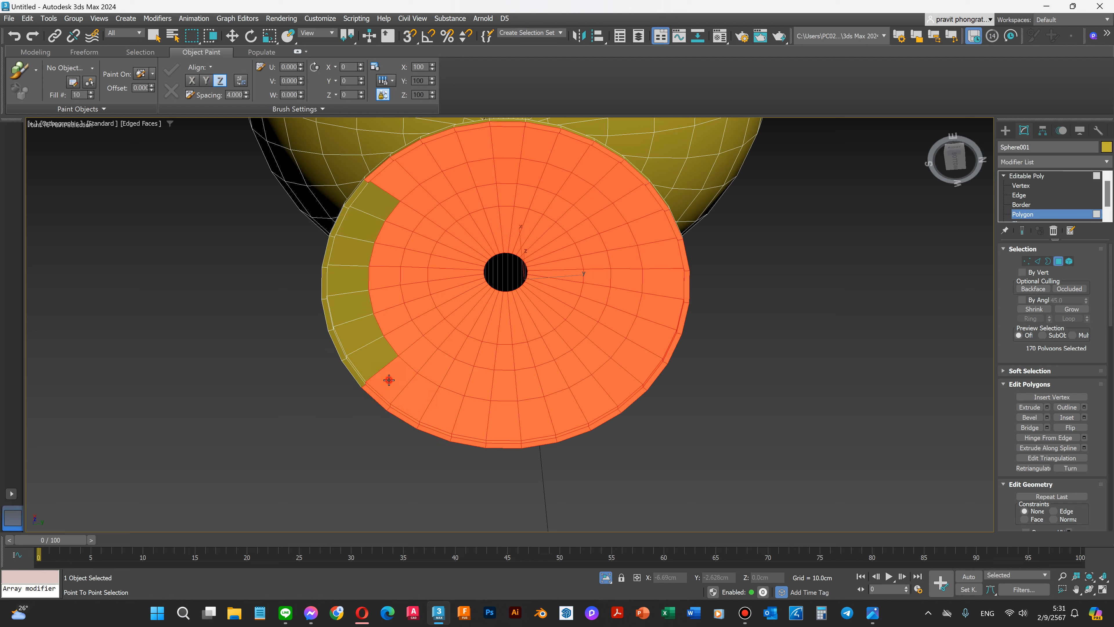
Step: Extend the selection clockwise over four further outer-ring polygons and the rim polygons beside the first three
{"action": "left_click", "coordinate": [347, 366], "text": "ctrl"}
{"action": "left_click", "coordinate": [352, 378], "text": "ctrl"}
{"action": "left_click", "coordinate": [376, 352], "text": "ctrl"}
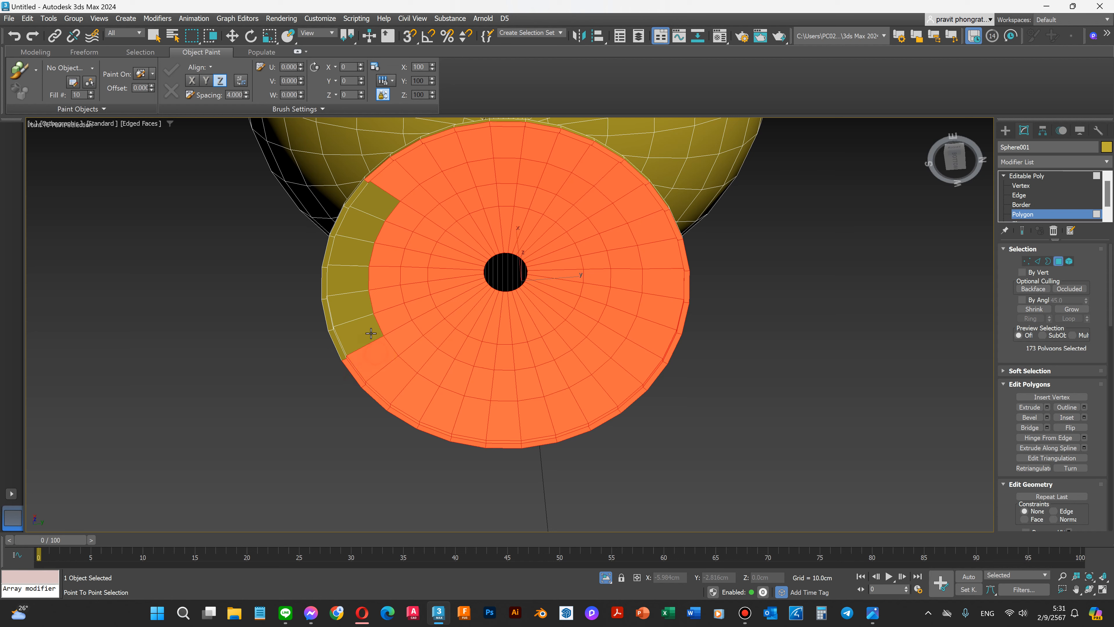
{"action": "left_click", "coordinate": [371, 334], "text": "ctrl"}
{"action": "left_click", "coordinate": [334, 342], "text": "ctrl"}
{"action": "left_click", "coordinate": [331, 321], "text": "ctrl"}
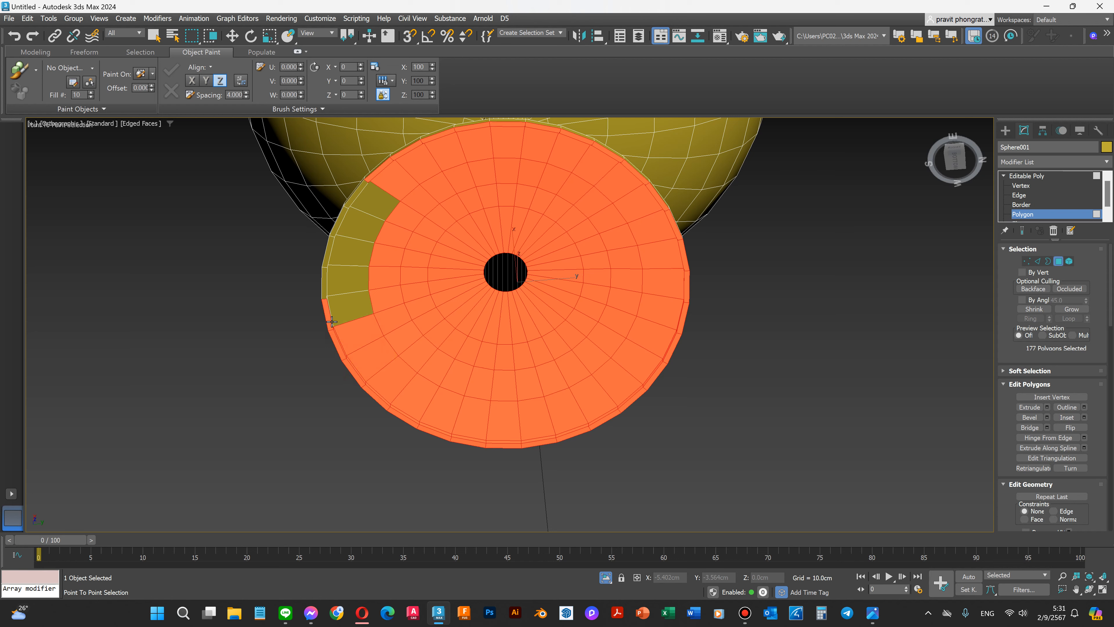
{"action": "left_click", "coordinate": [349, 318], "text": "ctrl"}
{"action": "left_click", "coordinate": [348, 279], "text": "ctrl"}
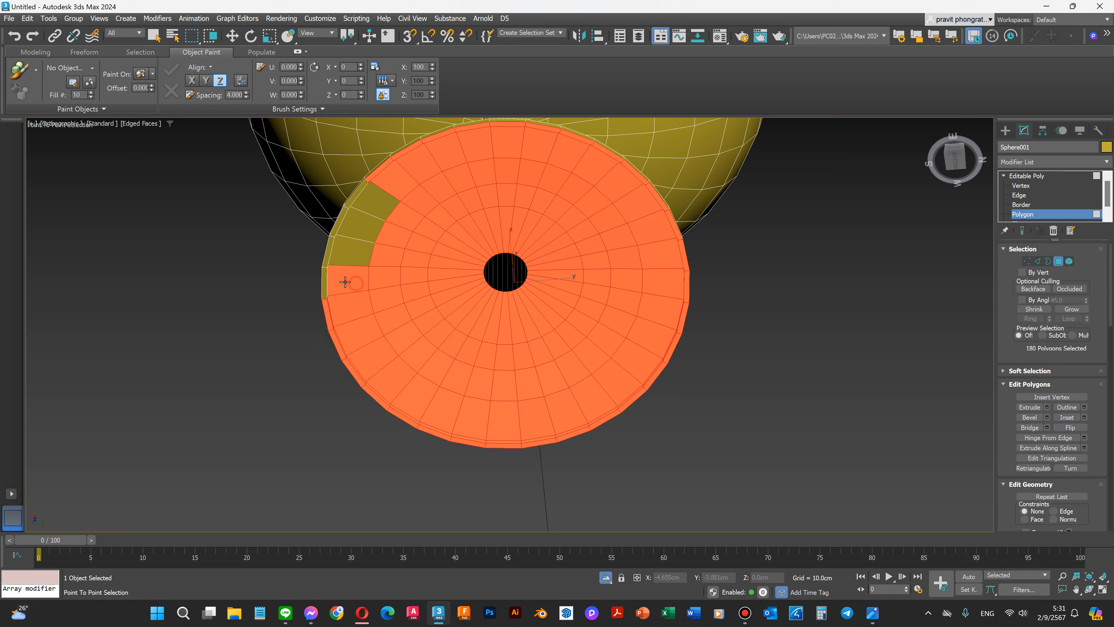
Step: Close the underside selection by adding the last three outer-ring polygons and all remaining unselected rim polygons
{"action": "left_click", "coordinate": [324, 279], "text": "ctrl"}
{"action": "left_click", "coordinate": [330, 260], "text": "ctrl"}
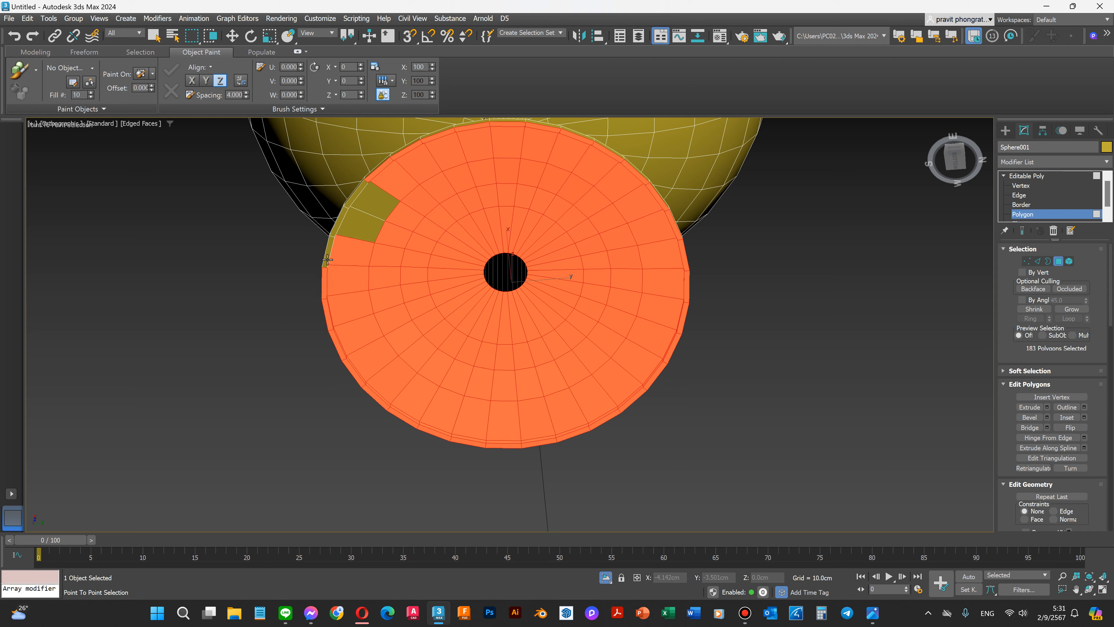
{"action": "left_click", "coordinate": [328, 260], "text": "ctrl"}
{"action": "left_click", "coordinate": [332, 240], "text": "ctrl"}
{"action": "left_click", "coordinate": [344, 214], "text": "ctrl"}
{"action": "left_click", "coordinate": [364, 221], "text": "ctrl"}
{"action": "left_click", "coordinate": [375, 204], "text": "ctrl"}
{"action": "left_click", "coordinate": [354, 193], "text": "ctrl"}
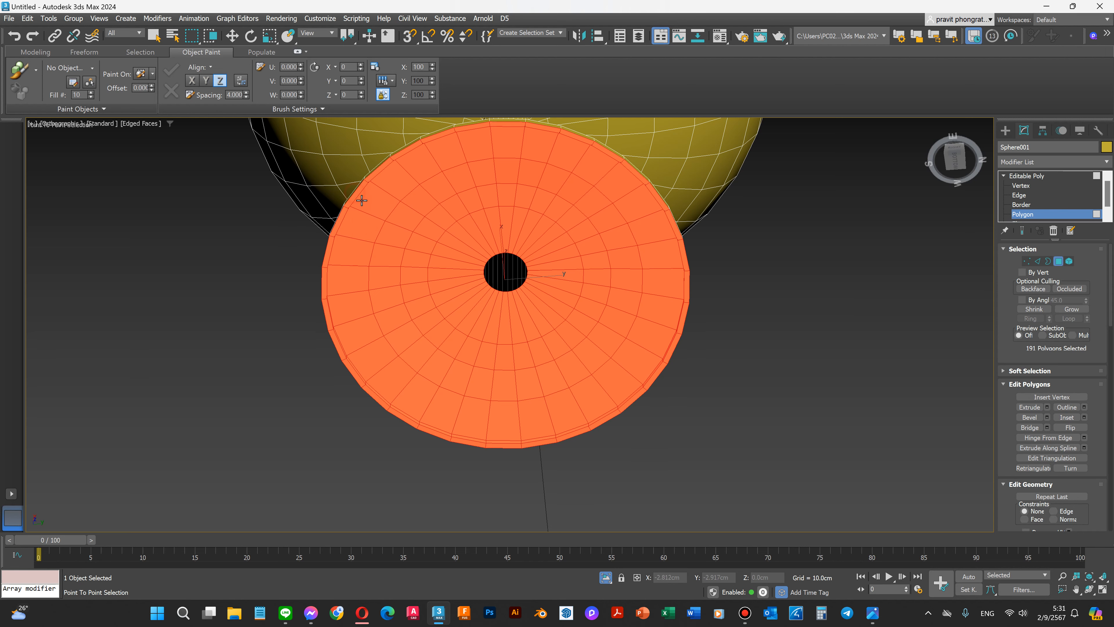
Step: Check the completed selection from a lower side angle and delete the selected underside polygons of the foot
{"action": "key", "text": "w"}
{"action": "scroll", "coordinate": [614, 399], "scroll_direction": "down", "scroll_amount": 3}
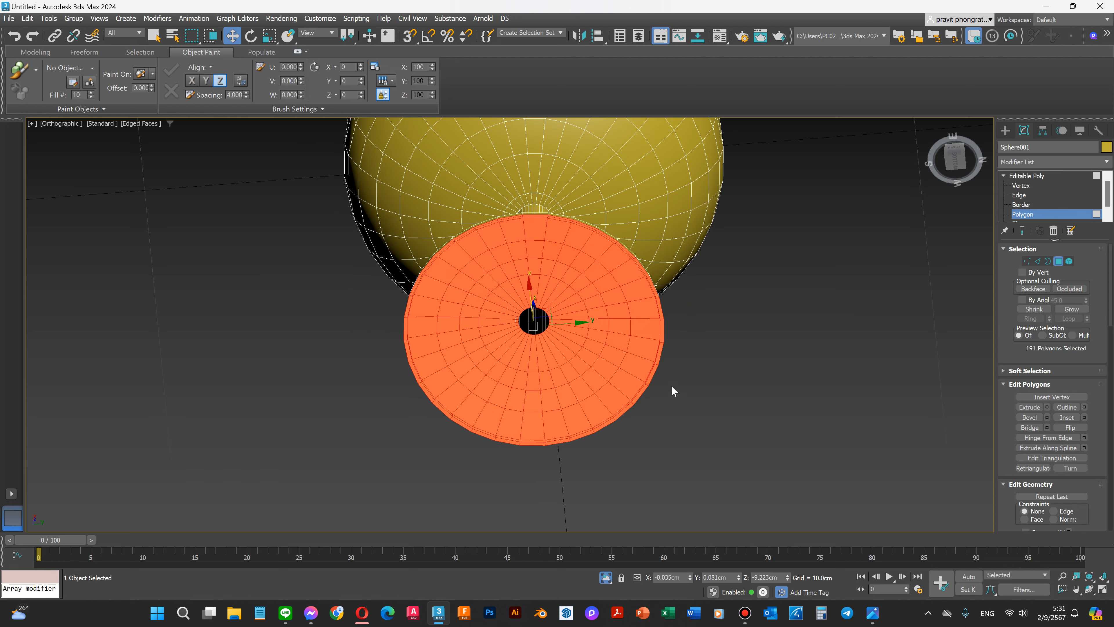
{"action": "left_click", "coordinate": [1090, 590]}
{"action": "left_click_drag", "start_coordinate": [540, 301], "coordinate": [740, 298]}
{"action": "scroll", "coordinate": [535, 329], "scroll_direction": "up", "scroll_amount": 4}
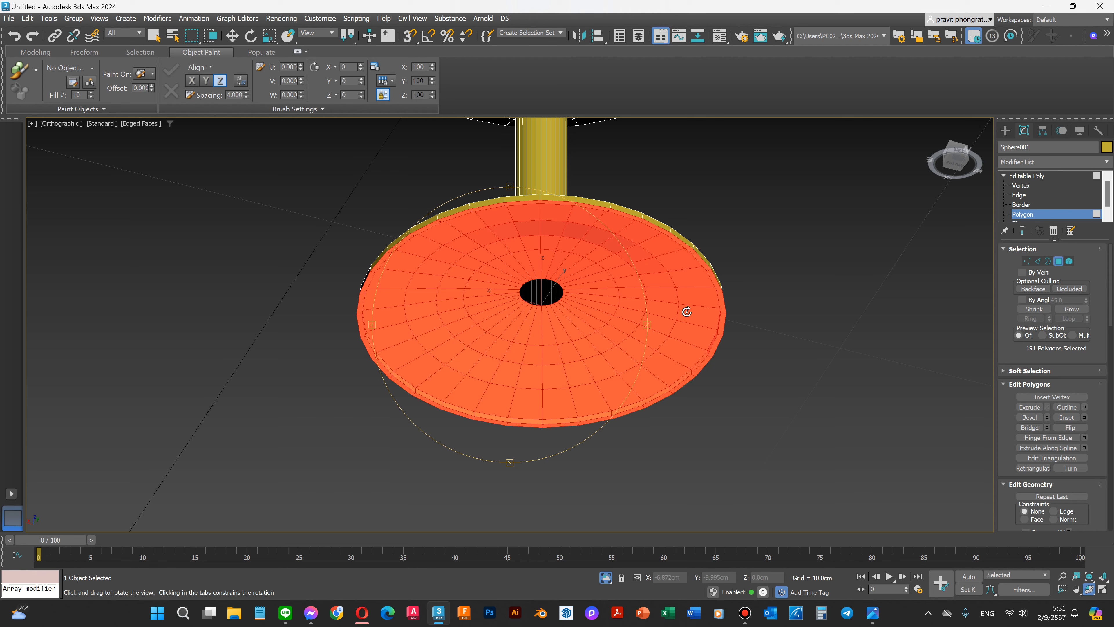
{"action": "key", "text": "ctrl+d"}
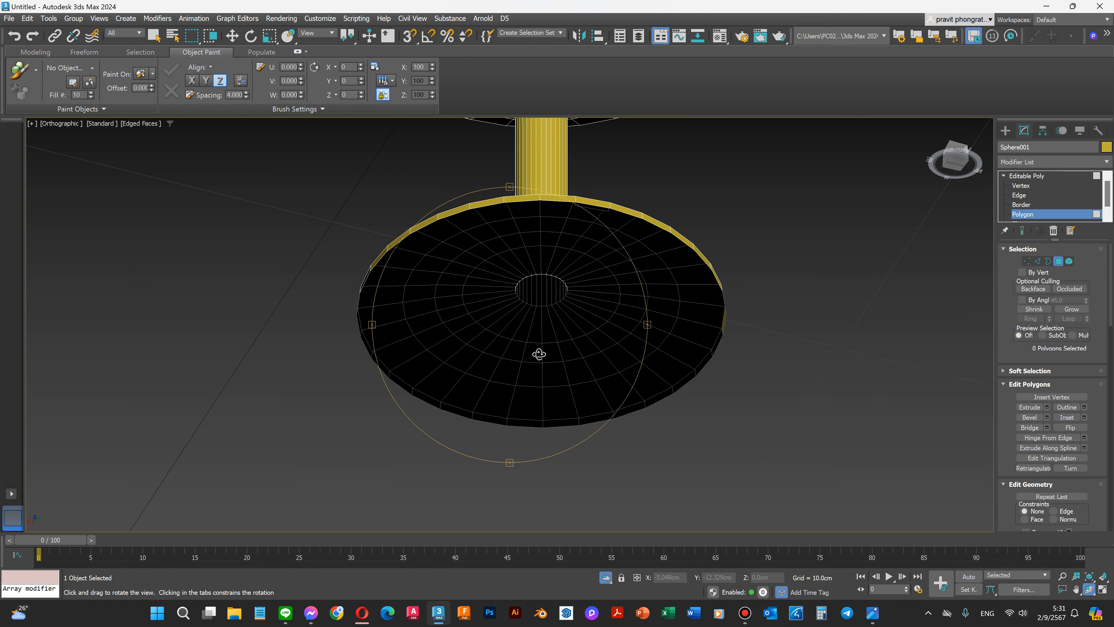
Step: Select the open border around the foot's underside and cap it
{"action": "left_click", "coordinate": [1022, 205]}
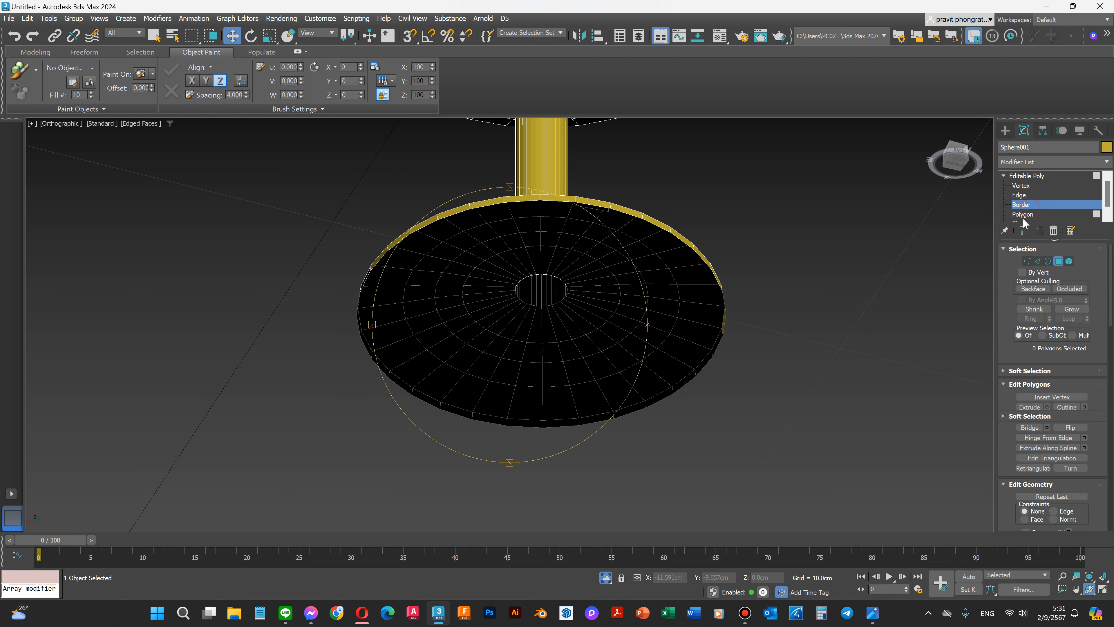
{"action": "middle_click_drag", "start_coordinate": [754, 338], "coordinate": [827, 347]}
{"action": "left_click", "coordinate": [791, 356]}
{"action": "left_click", "coordinate": [1070, 407]}
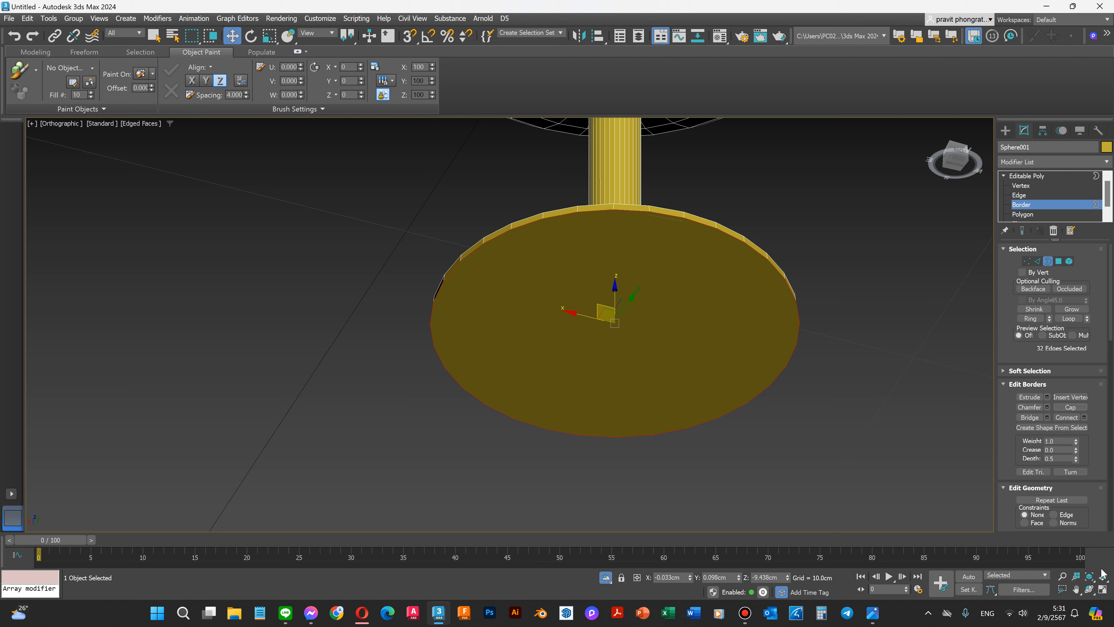
{"action": "scroll", "coordinate": [895, 432], "scroll_direction": "up", "scroll_amount": 3}
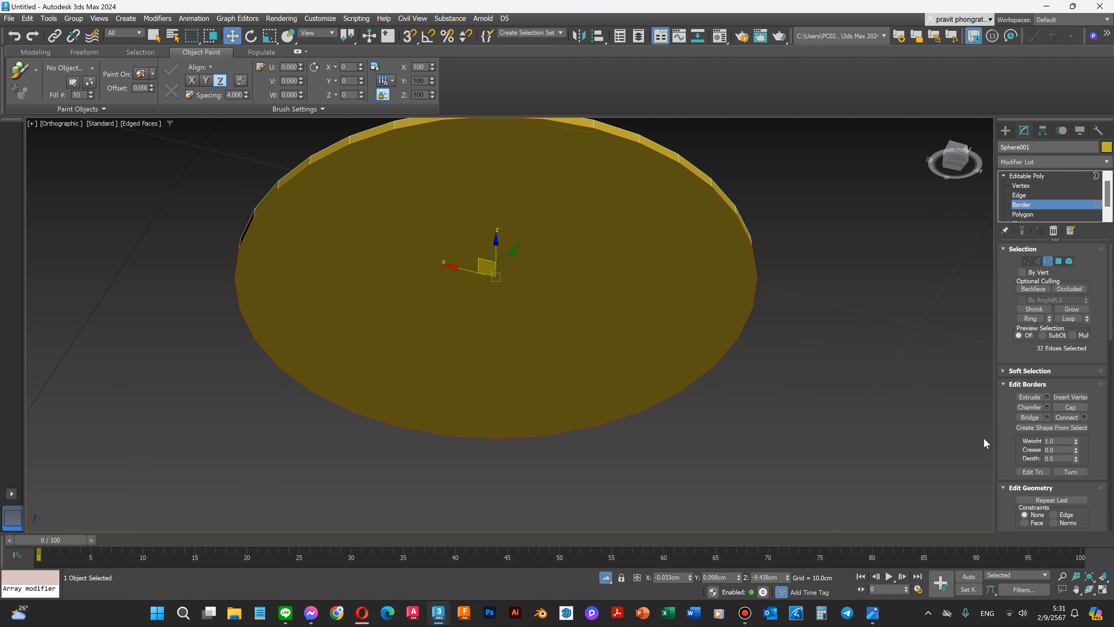
Step: Inset the foot's cap polygon by 0.1 cm and clear the selection
{"action": "left_click", "coordinate": [1023, 214]}
{"action": "left_click", "coordinate": [501, 298]}
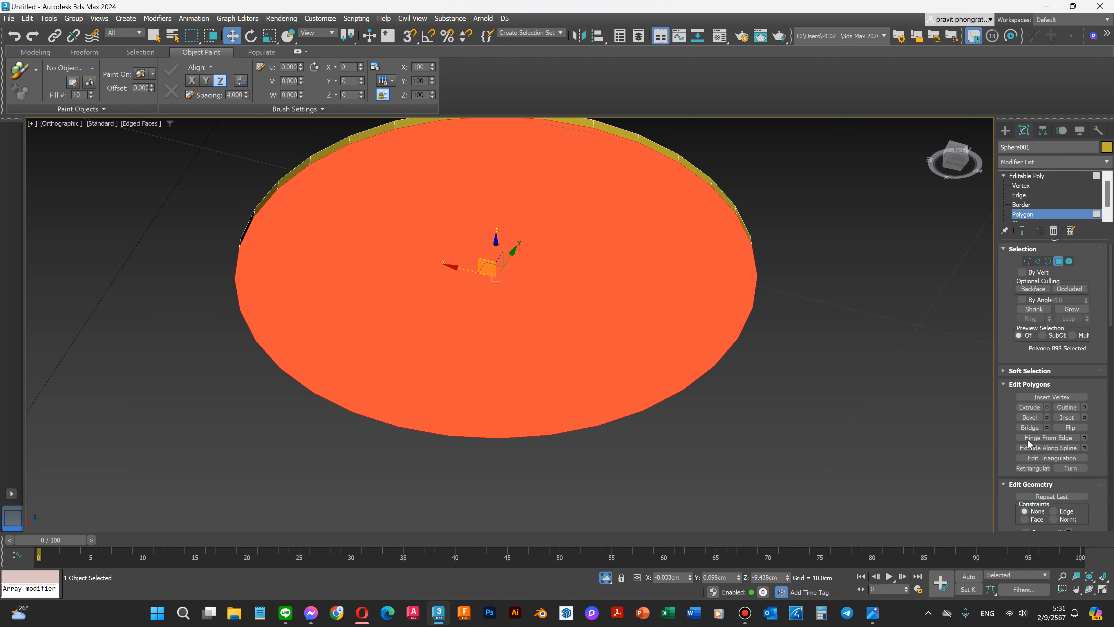
{"action": "left_click", "coordinate": [1084, 416]}
{"action": "left_click", "coordinate": [524, 345]}
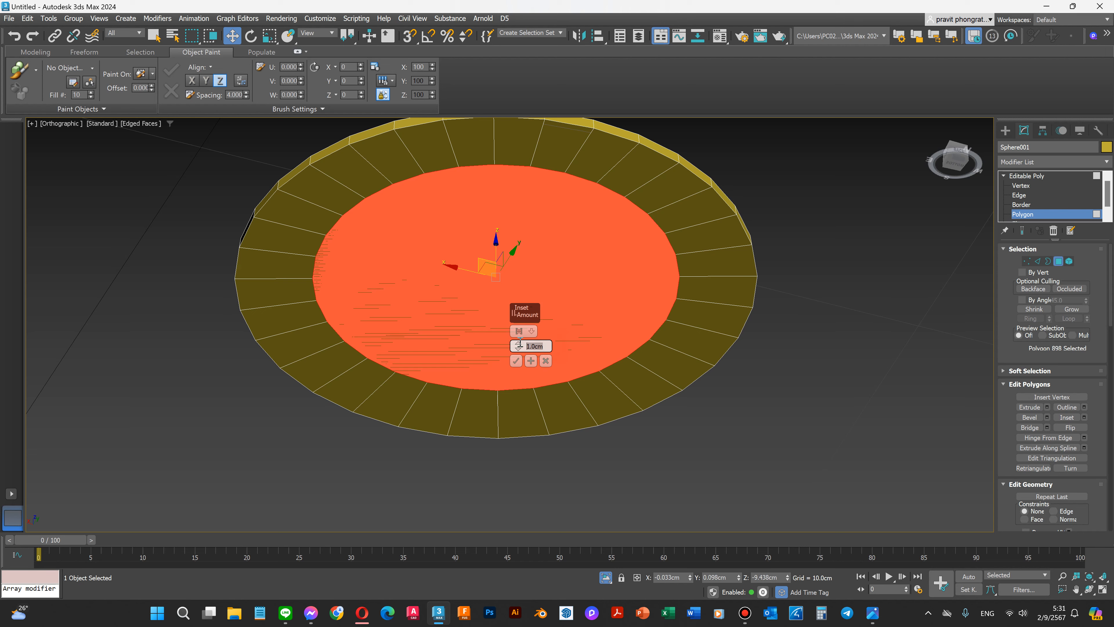
{"action": "key", "text": "Return"}
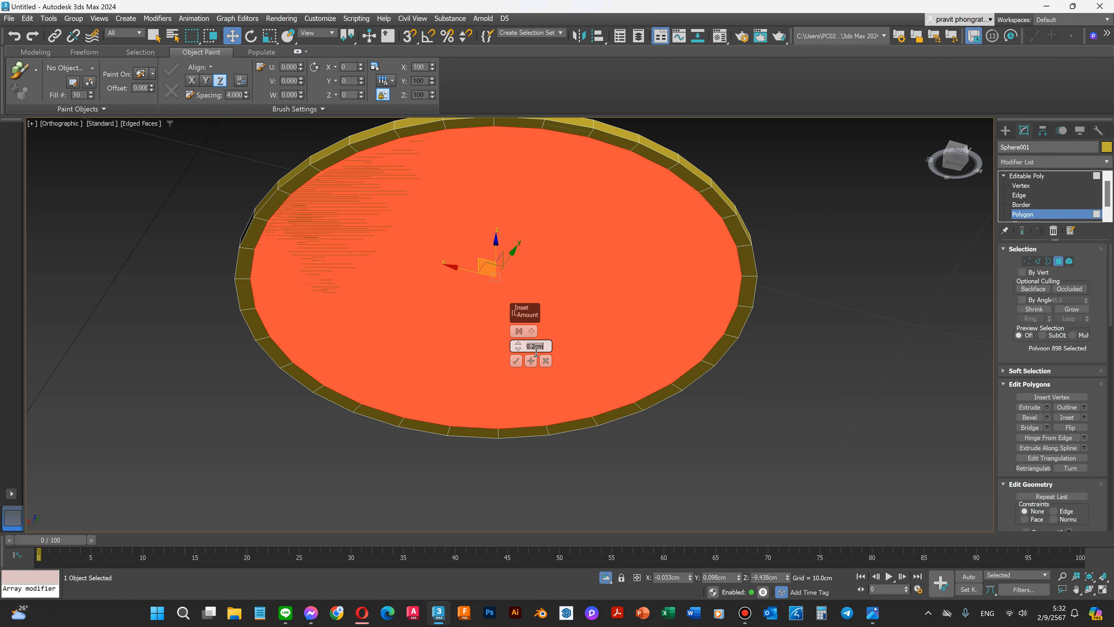
{"action": "key", "text": "Return"}
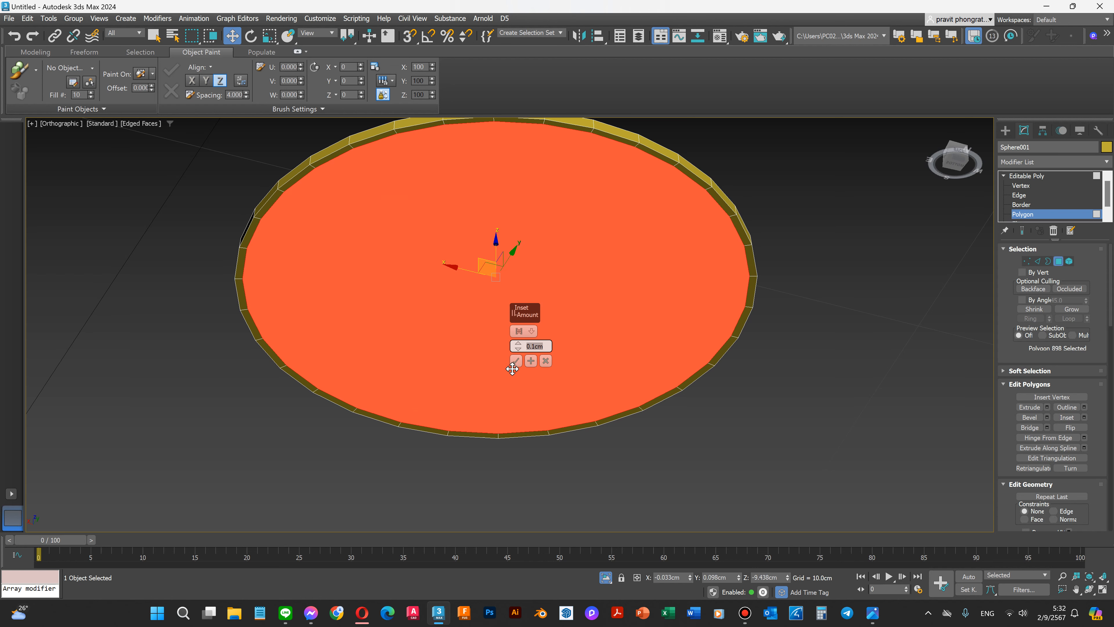
{"action": "left_click", "coordinate": [516, 361]}
{"action": "left_click", "coordinate": [712, 425]}
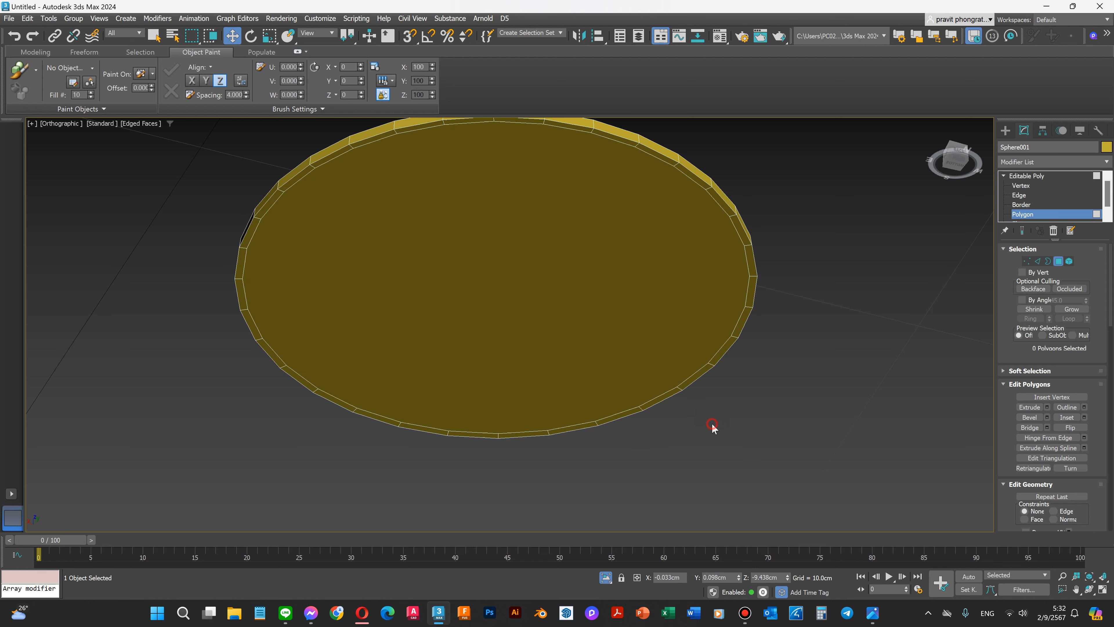
Step: Select the open border of the hole at the bottom of the bowl's interior and cap it
{"action": "left_click", "coordinate": [1088, 590]}
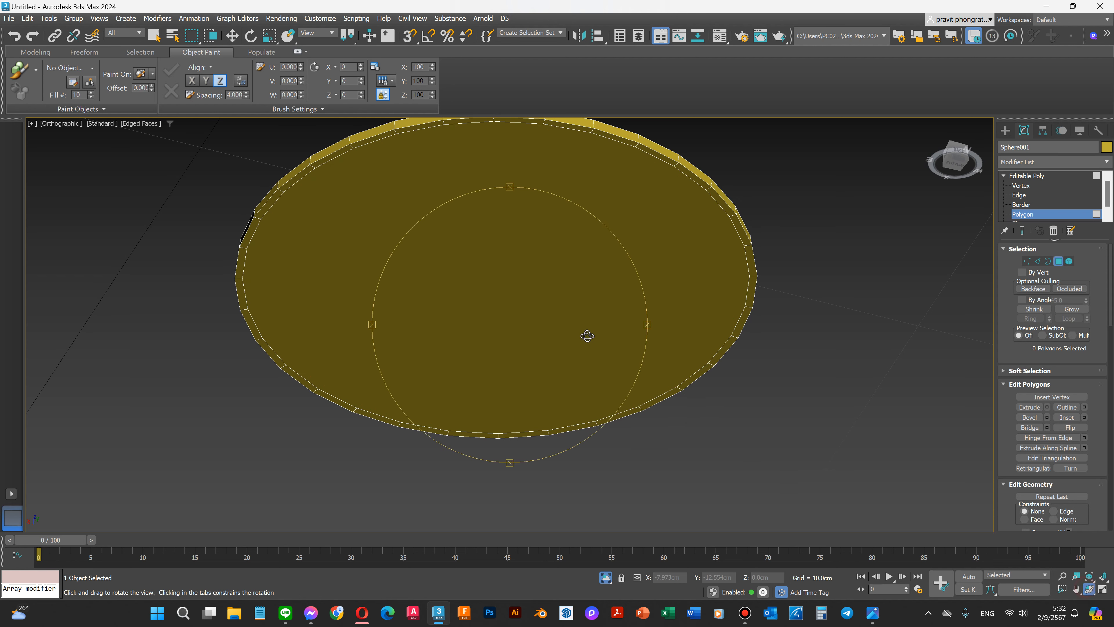
{"action": "left_click_drag", "start_coordinate": [587, 334], "coordinate": [580, 281]}
{"action": "scroll", "coordinate": [580, 281], "scroll_direction": "up", "scroll_amount": 4}
{"action": "scroll", "coordinate": [616, 253], "scroll_direction": "up", "scroll_amount": 3}
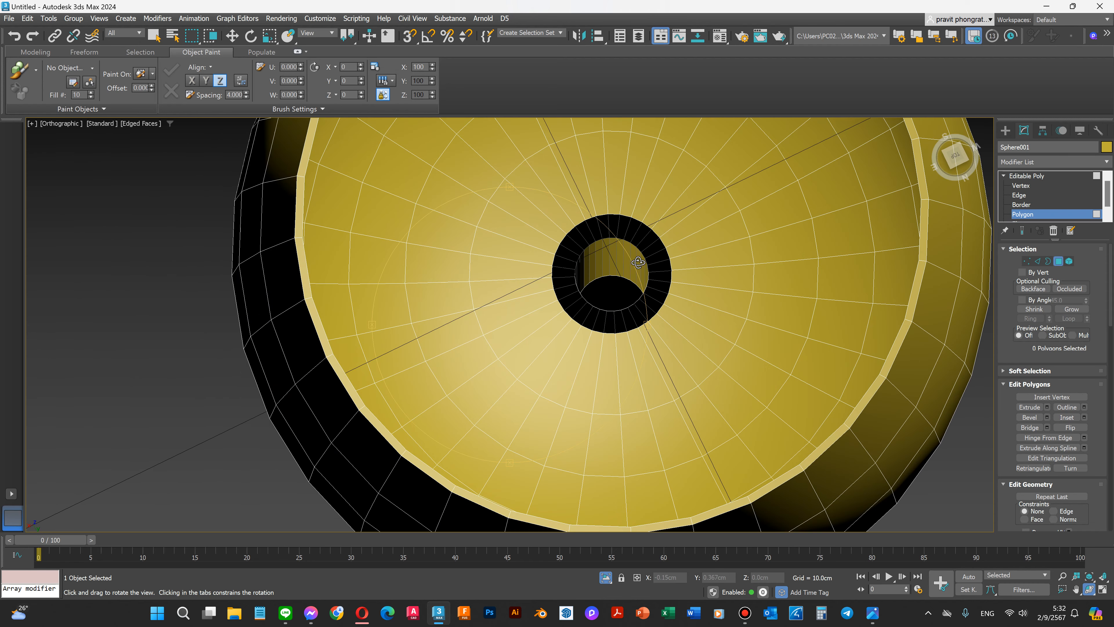
{"action": "left_click", "coordinate": [1020, 205]}
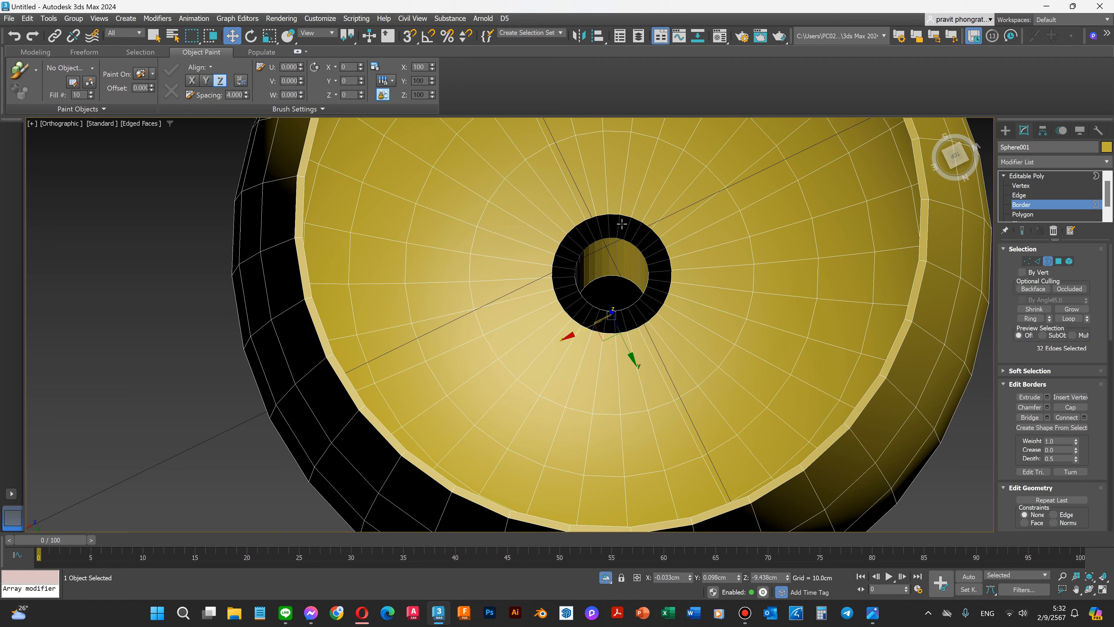
{"action": "scroll", "coordinate": [631, 223], "scroll_direction": "up", "scroll_amount": 1}
{"action": "left_click", "coordinate": [642, 219]}
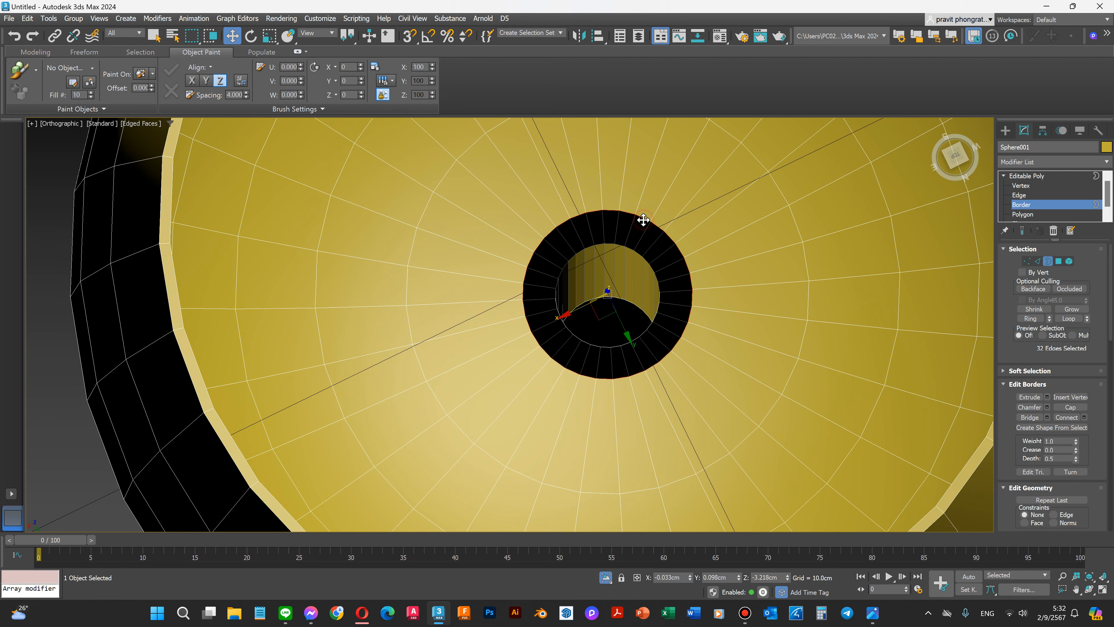
{"action": "left_click", "coordinate": [1069, 406]}
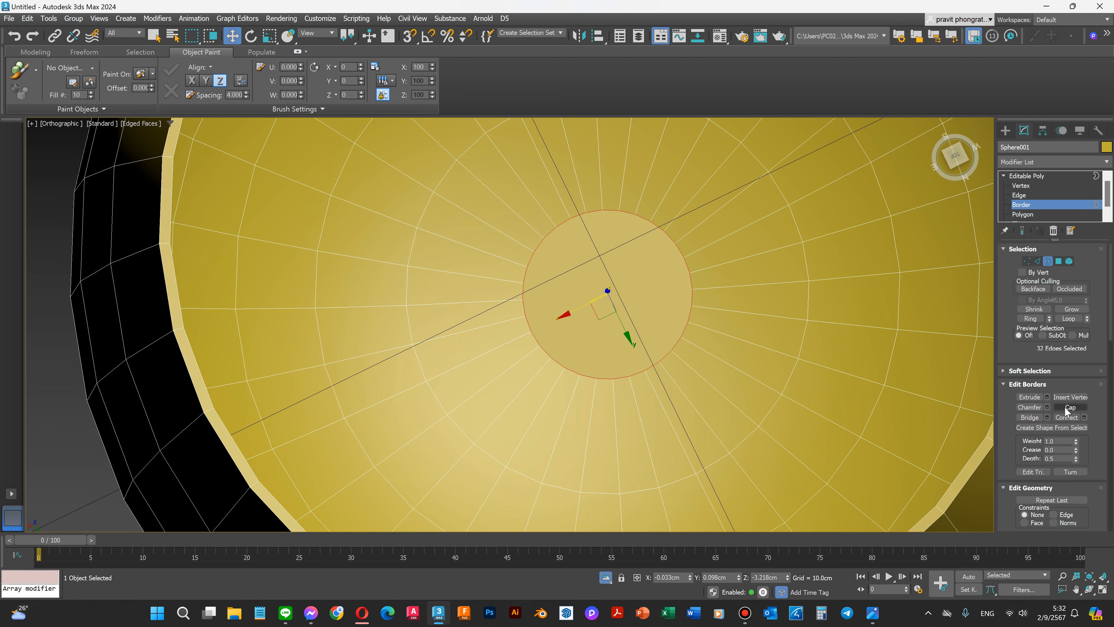
Step: Inset the cap polygon at the bottom of the bowl's interior by 0.1 cm and clear the selection
{"action": "left_click", "coordinate": [1022, 214]}
{"action": "left_click", "coordinate": [612, 276]}
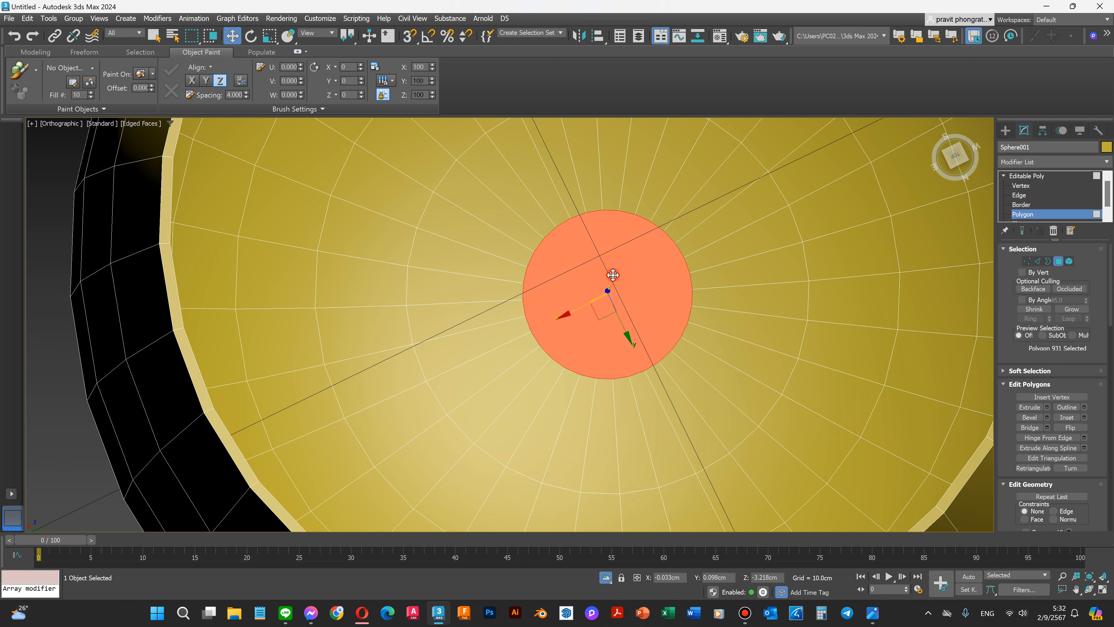
{"action": "left_click", "coordinate": [1084, 417]}
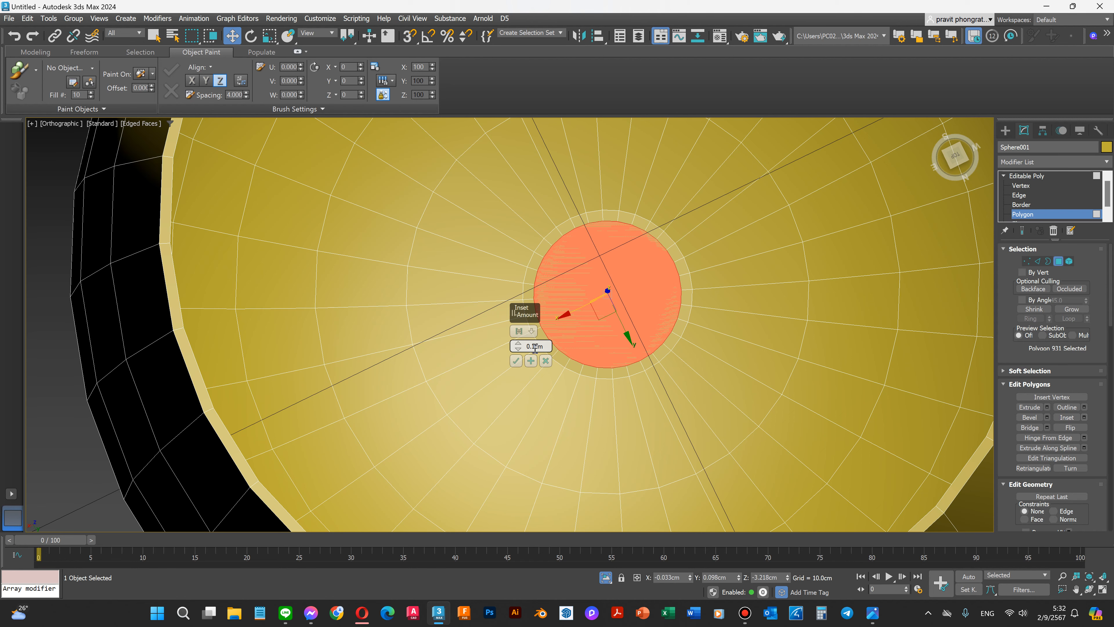
{"action": "left_click", "coordinate": [516, 361]}
{"action": "scroll", "coordinate": [454, 331], "scroll_direction": "down", "scroll_amount": 5}
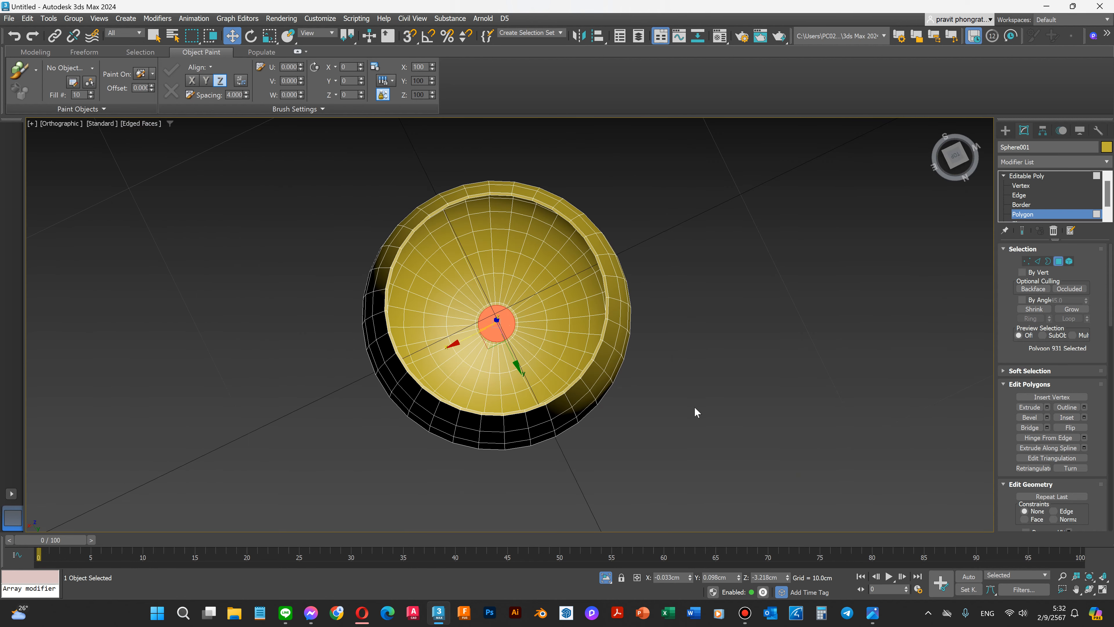
{"action": "left_click", "coordinate": [687, 405]}
{"action": "scroll", "coordinate": [505, 324], "scroll_direction": "up", "scroll_amount": 4}
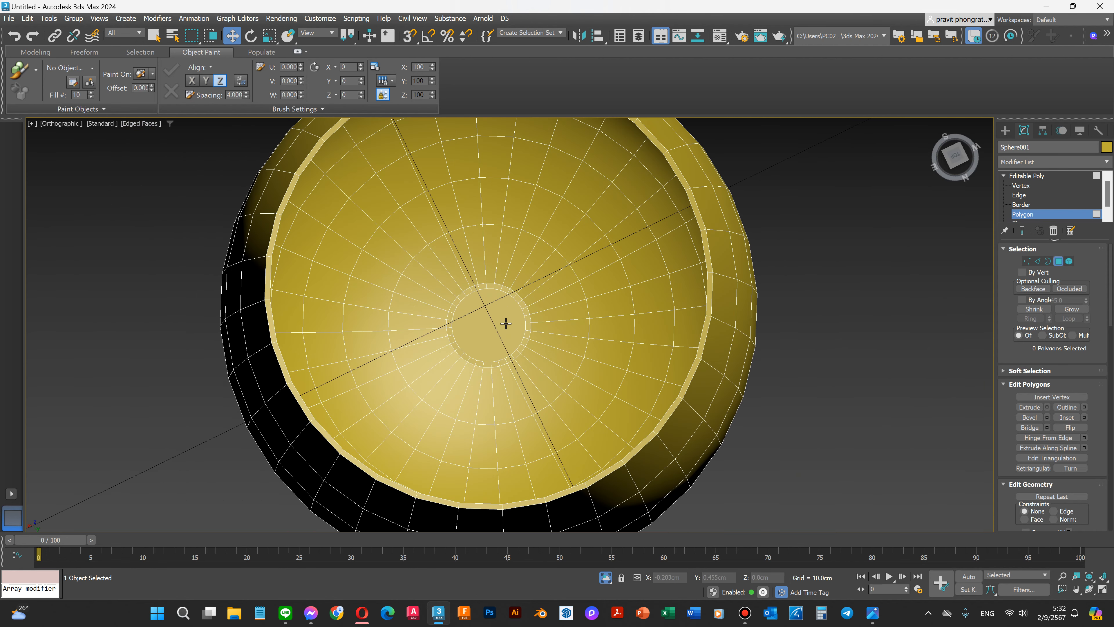
Step: In the front view, select the vertical edges just below the bowl's rim and connect them with 1 segment, pinch 0 and slide 86
{"action": "scroll", "coordinate": [609, 384], "scroll_direction": "down", "scroll_amount": 3}
{"action": "left_click", "coordinate": [1089, 588]}
{"action": "left_click_drag", "start_coordinate": [467, 402], "coordinate": [462, 376]}
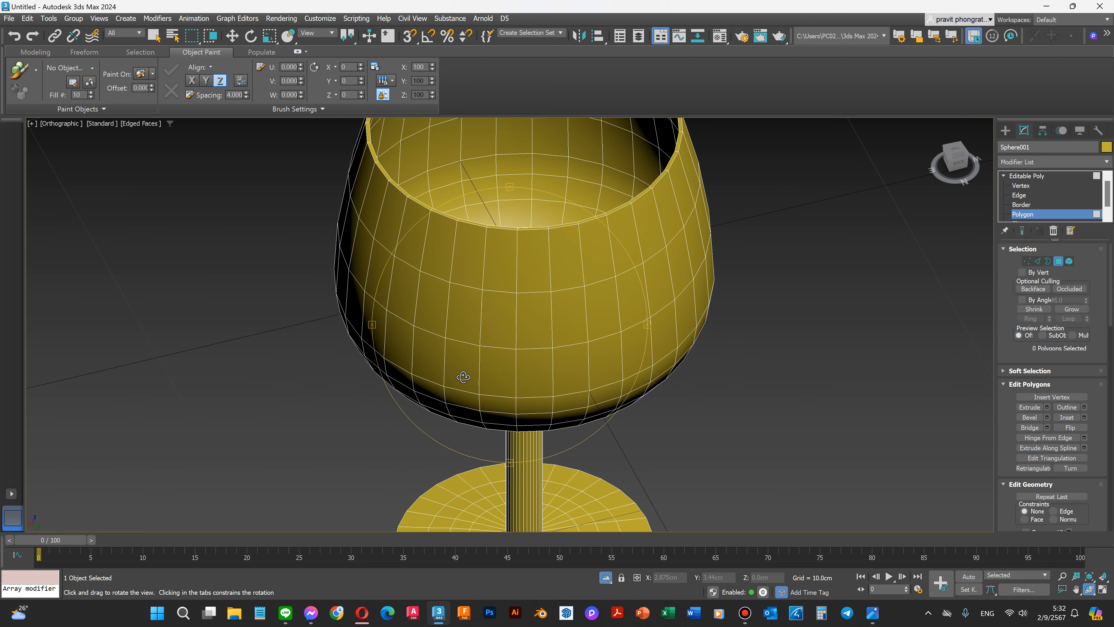
{"action": "key", "text": "f"}
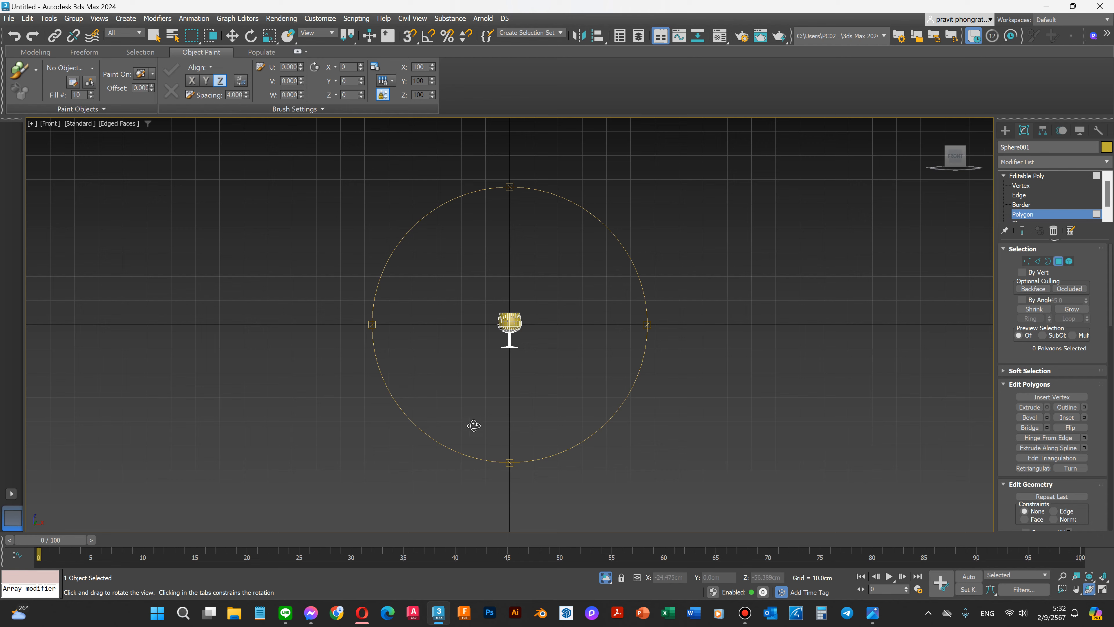
{"action": "scroll", "coordinate": [511, 327], "scroll_direction": "up", "scroll_amount": 5}
{"action": "scroll", "coordinate": [532, 304], "scroll_direction": "up", "scroll_amount": 4}
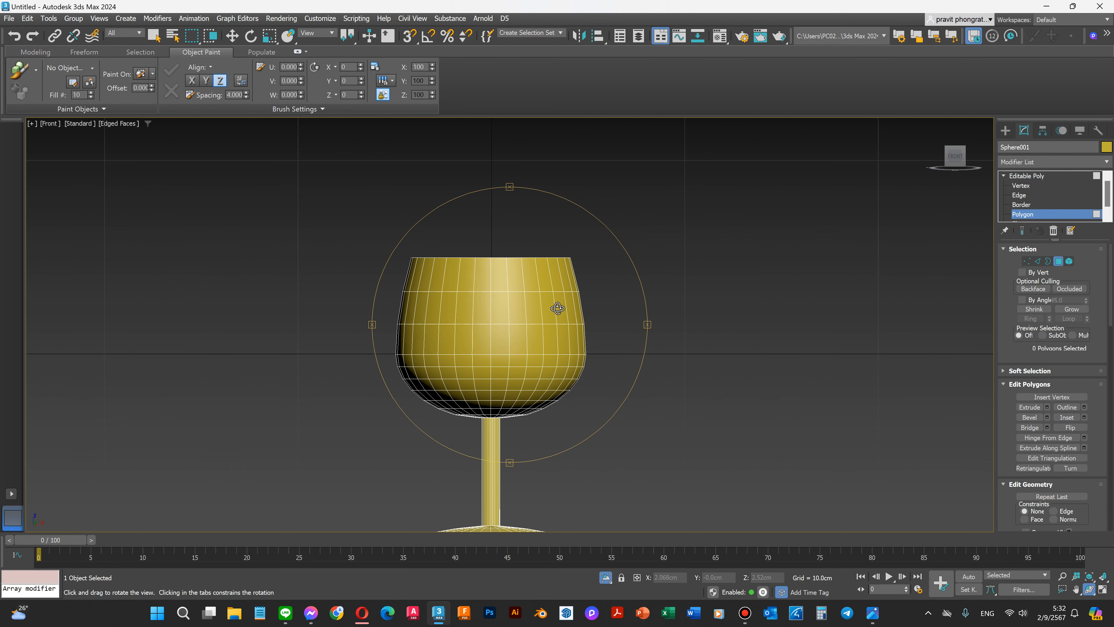
{"action": "left_click", "coordinate": [1019, 196]}
{"action": "key", "text": "w"}
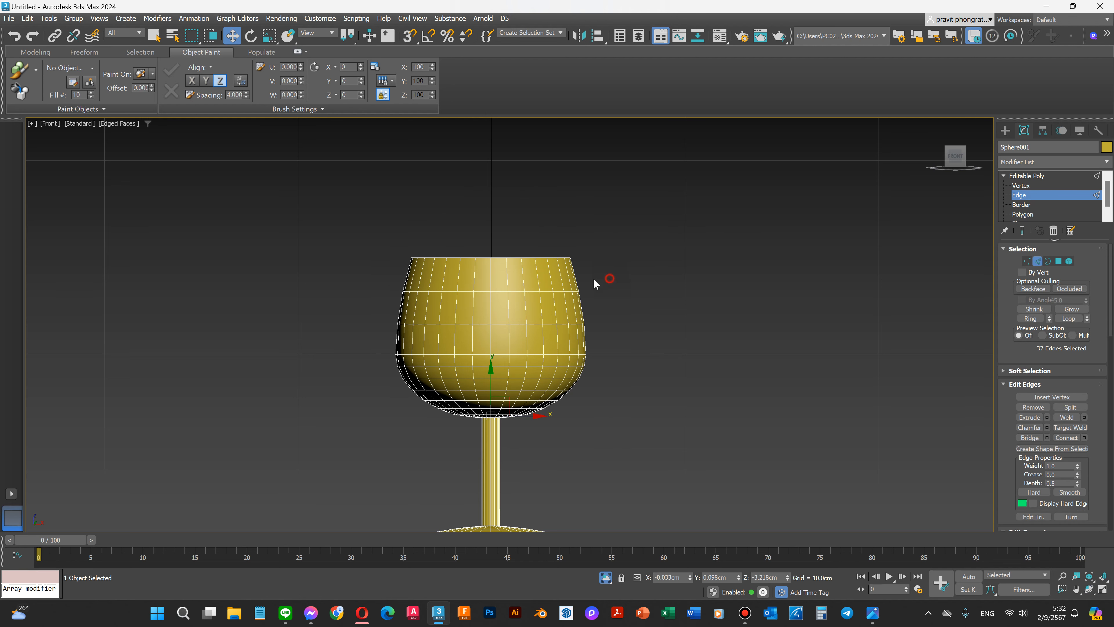
{"action": "left_click_drag", "start_coordinate": [382, 264], "coordinate": [383, 266]}
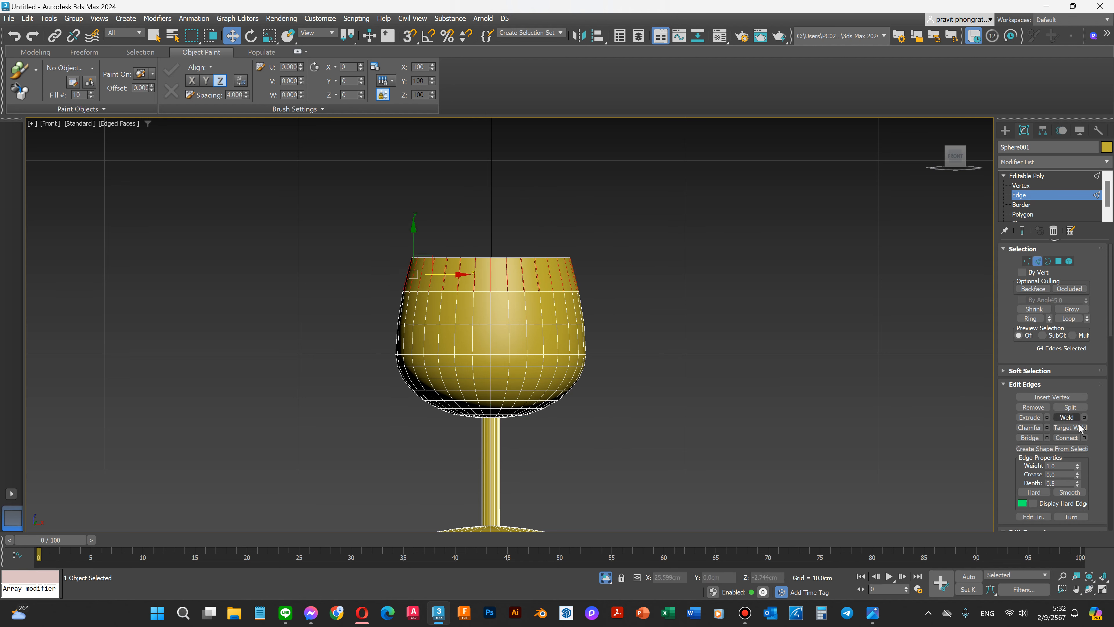
{"action": "left_click", "coordinate": [1084, 438]}
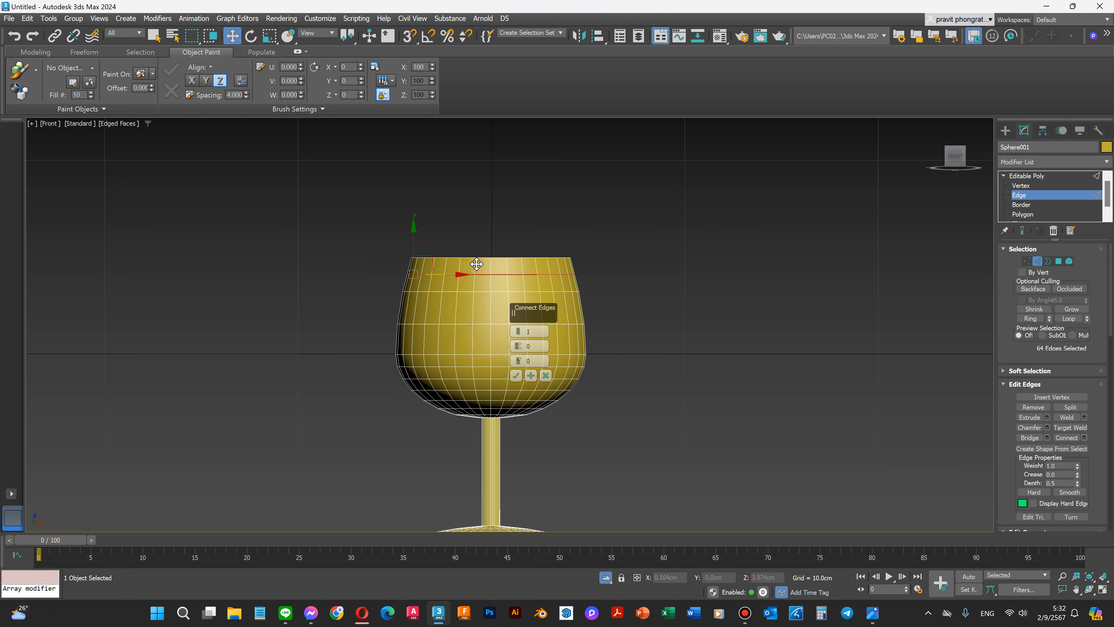
{"action": "scroll", "coordinate": [480, 266], "scroll_direction": "up", "scroll_amount": 3}
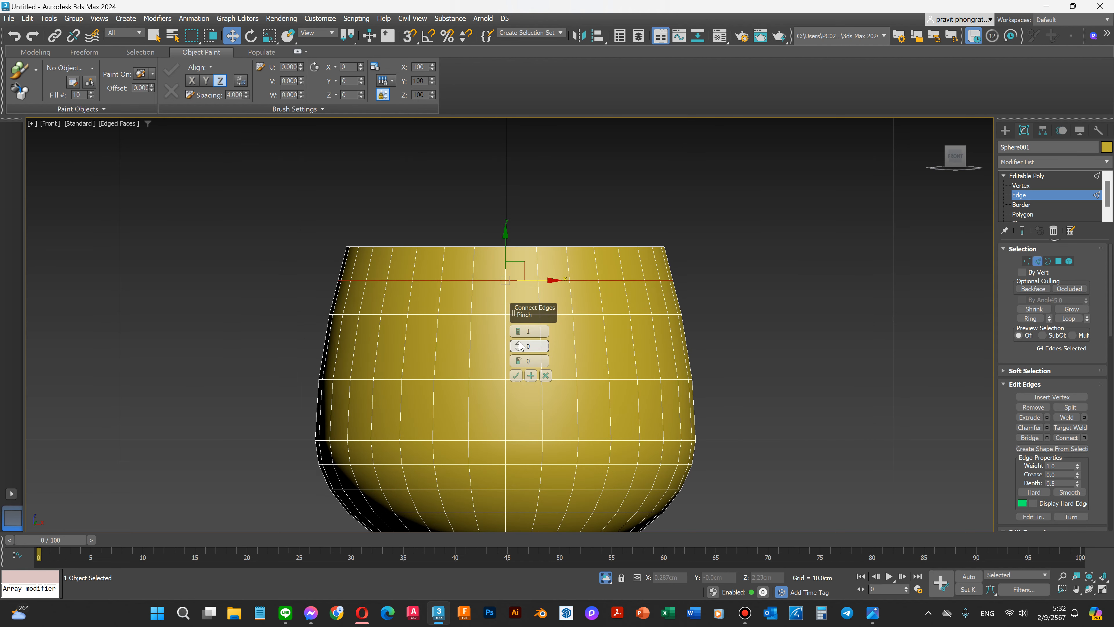
{"action": "left_click_drag", "start_coordinate": [519, 343], "coordinate": [519, 334]}
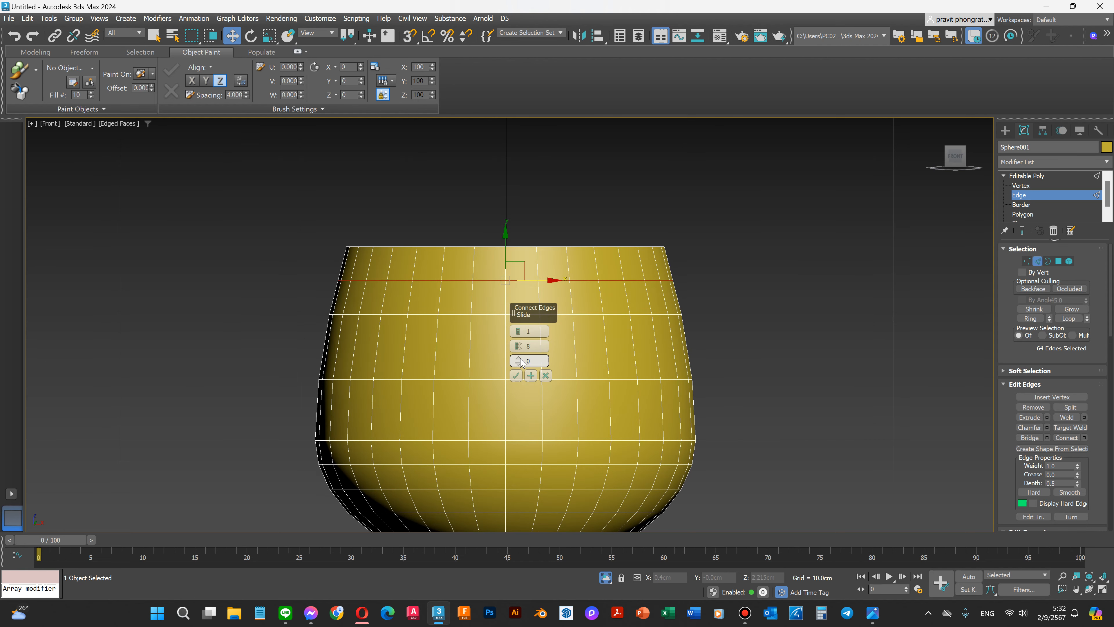
{"action": "double_click", "coordinate": [525, 346]}
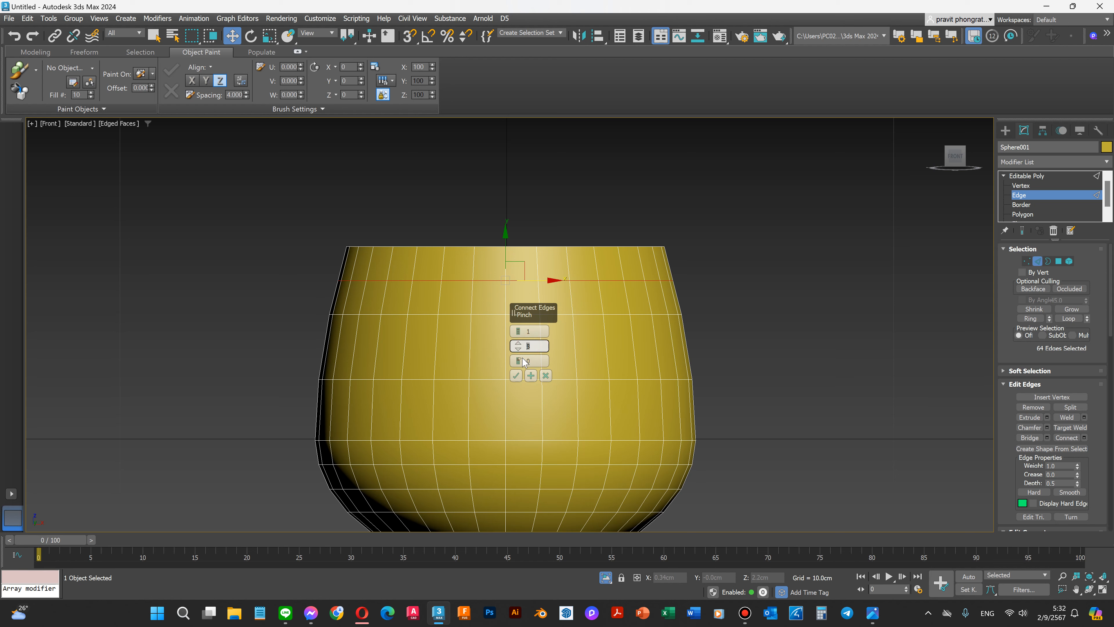
{"action": "type", "text": "0"}
{"action": "left_click_drag", "start_coordinate": [519, 361], "coordinate": [530, 259]}
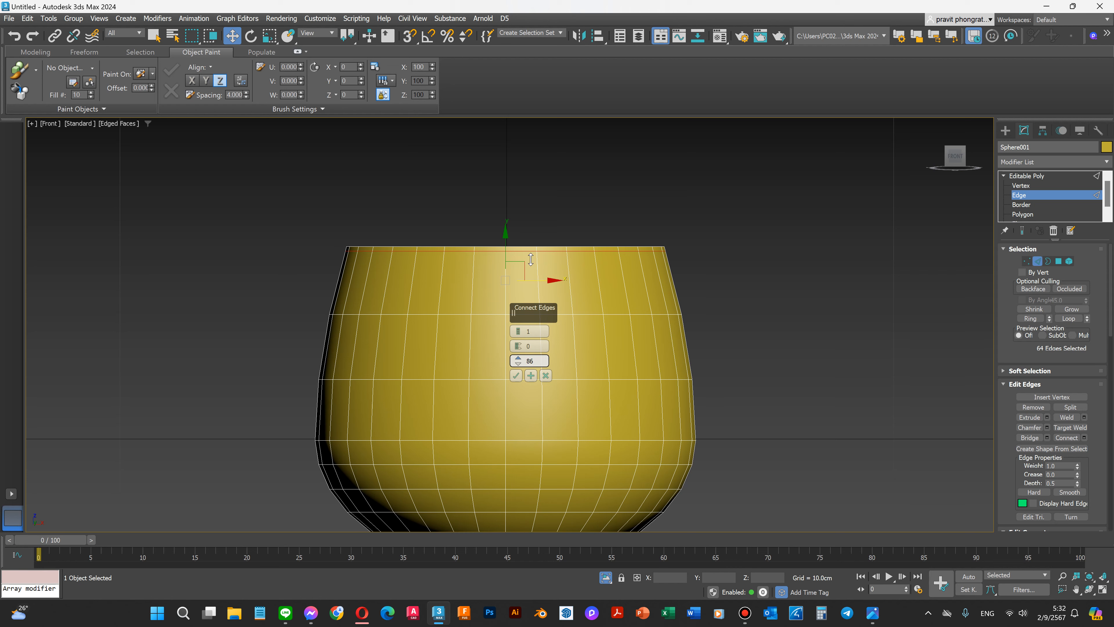
{"action": "left_click", "coordinate": [515, 375]}
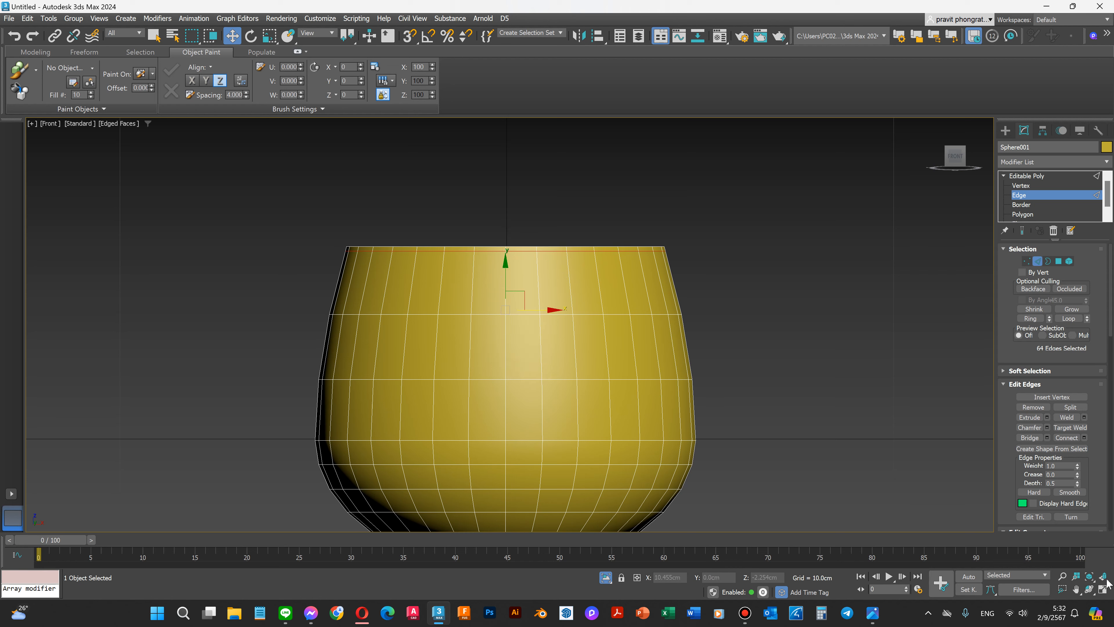
Step: Ring-select the short edges across the rim's thickness and connect them with 2 segments, slide 0 and pinch 53
{"action": "left_click", "coordinate": [1089, 589]}
{"action": "left_click_drag", "start_coordinate": [478, 249], "coordinate": [485, 276]}
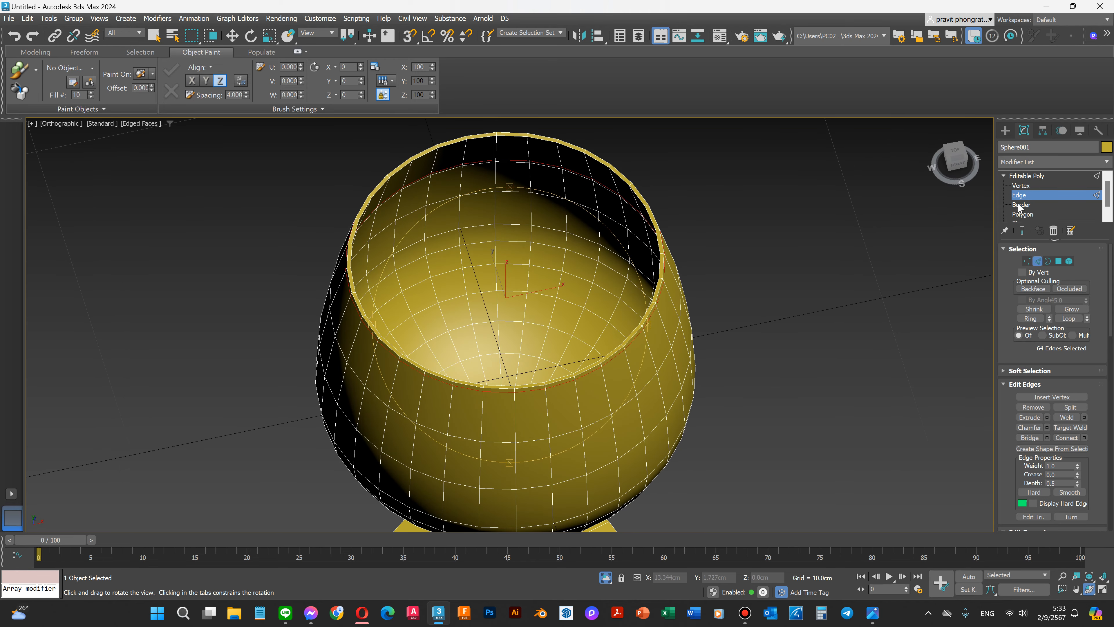
{"action": "scroll", "coordinate": [659, 255], "scroll_direction": "up", "scroll_amount": 3}
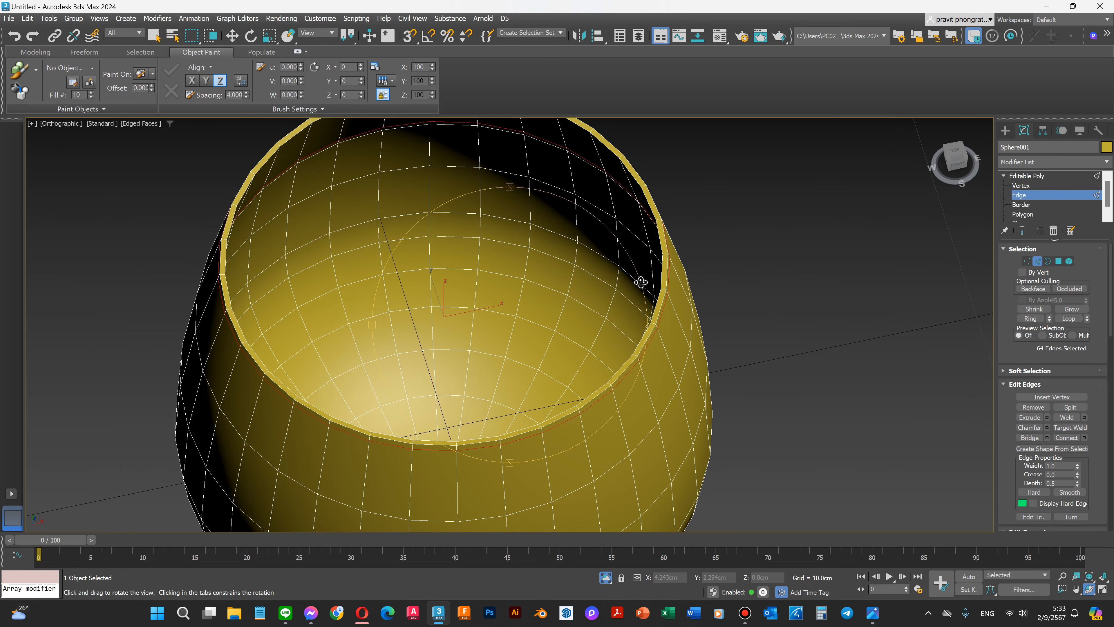
{"action": "key", "text": "w"}
{"action": "scroll", "coordinate": [660, 289], "scroll_direction": "up", "scroll_amount": 5}
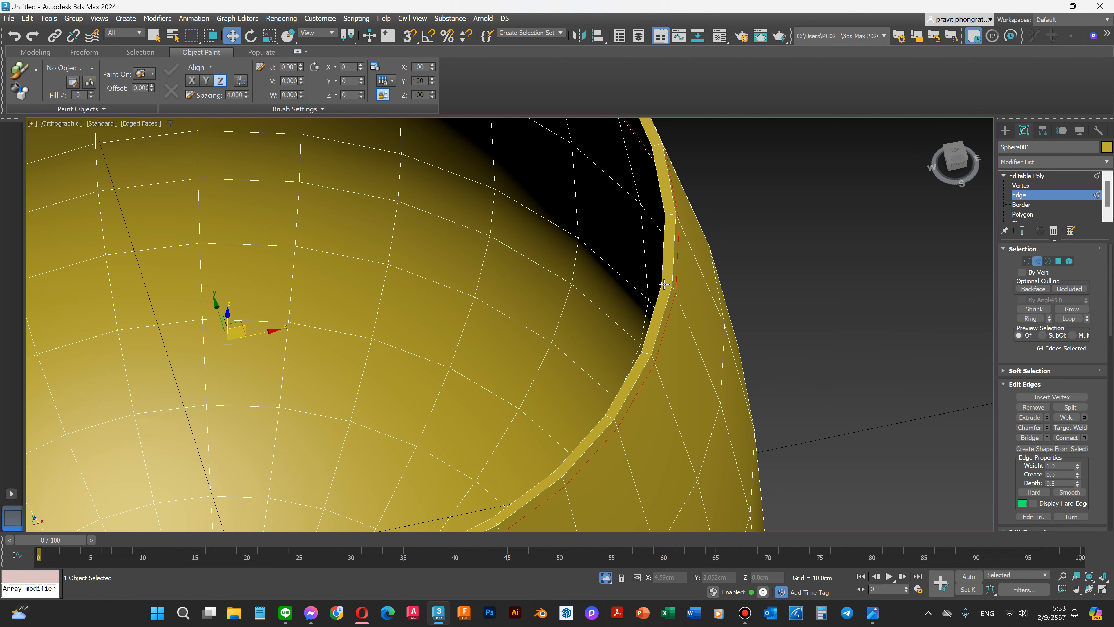
{"action": "left_click", "coordinate": [664, 284]}
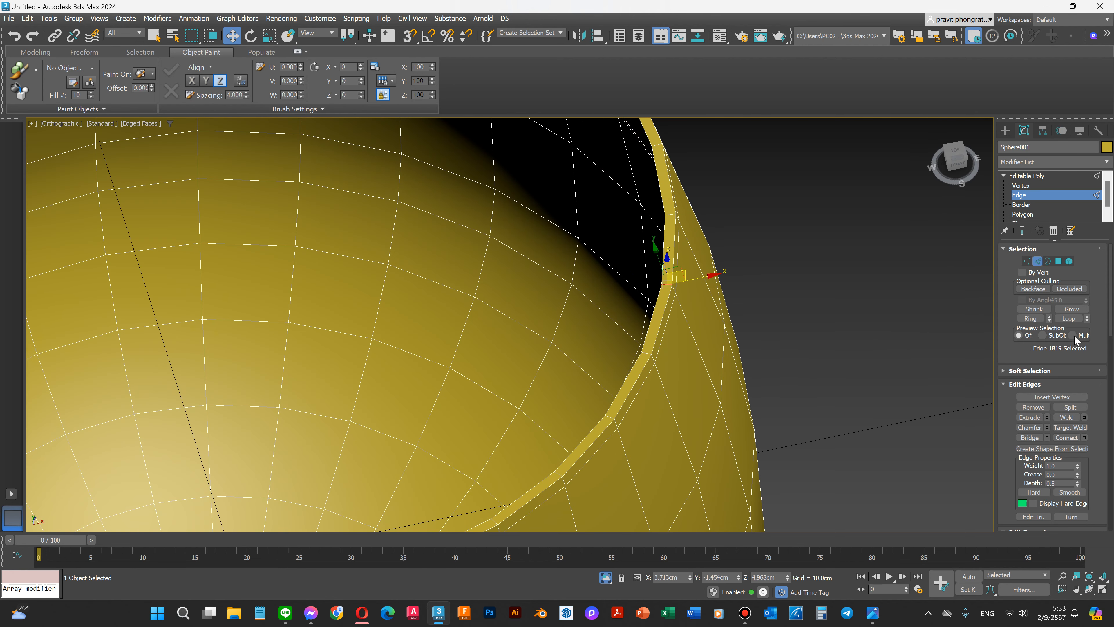
{"action": "left_click", "coordinate": [1029, 319]}
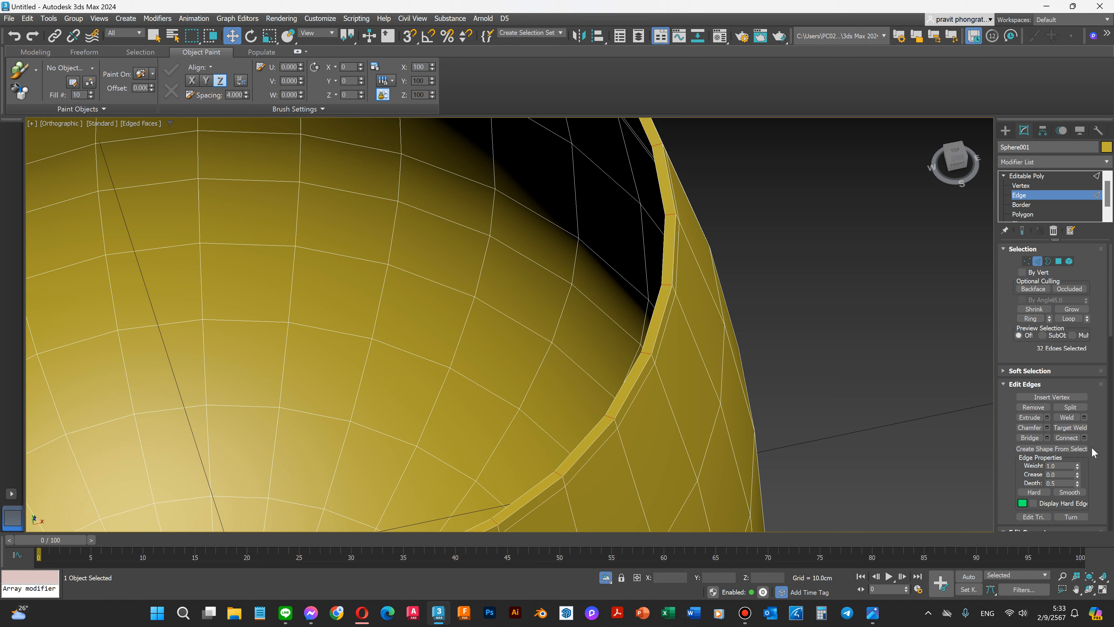
{"action": "left_click", "coordinate": [1084, 438]}
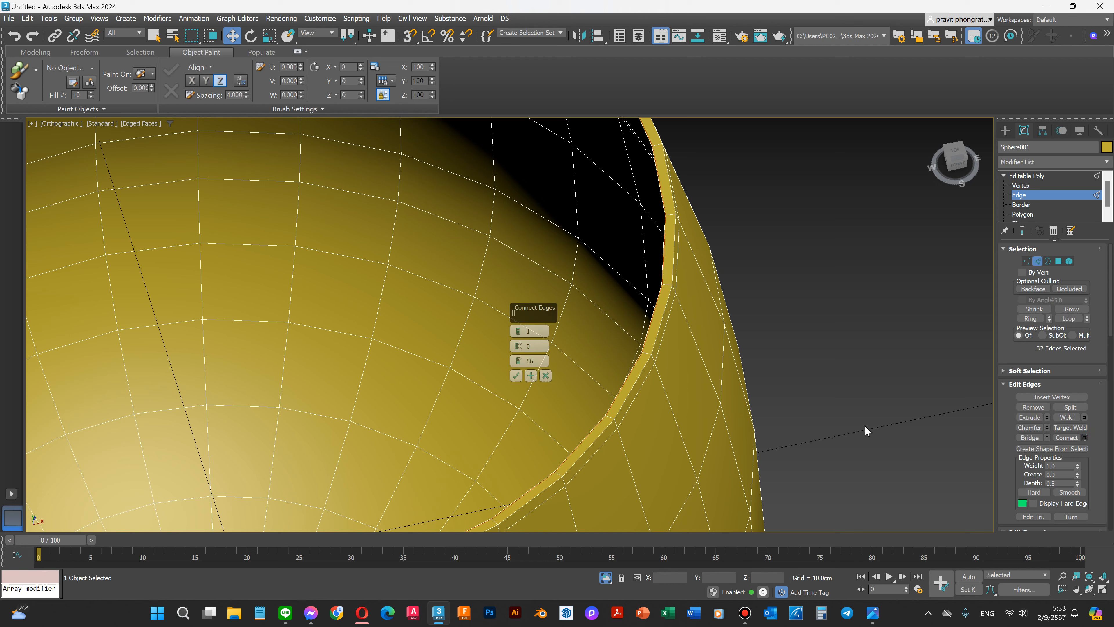
{"action": "left_click", "coordinate": [518, 329]}
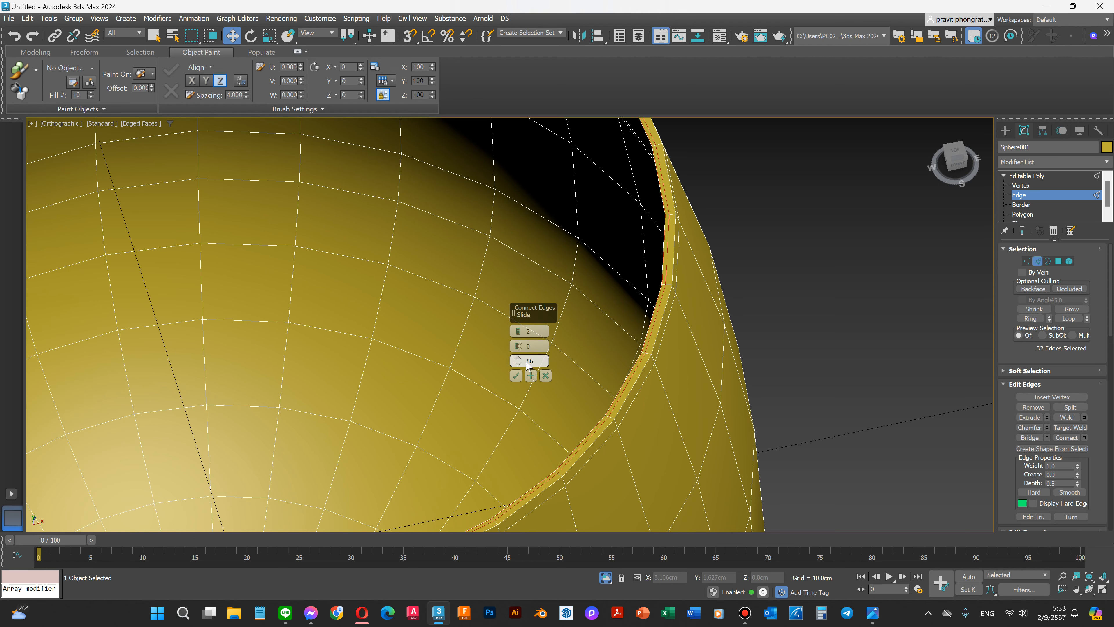
{"action": "scroll", "coordinate": [638, 376], "scroll_direction": "up", "scroll_amount": 2}
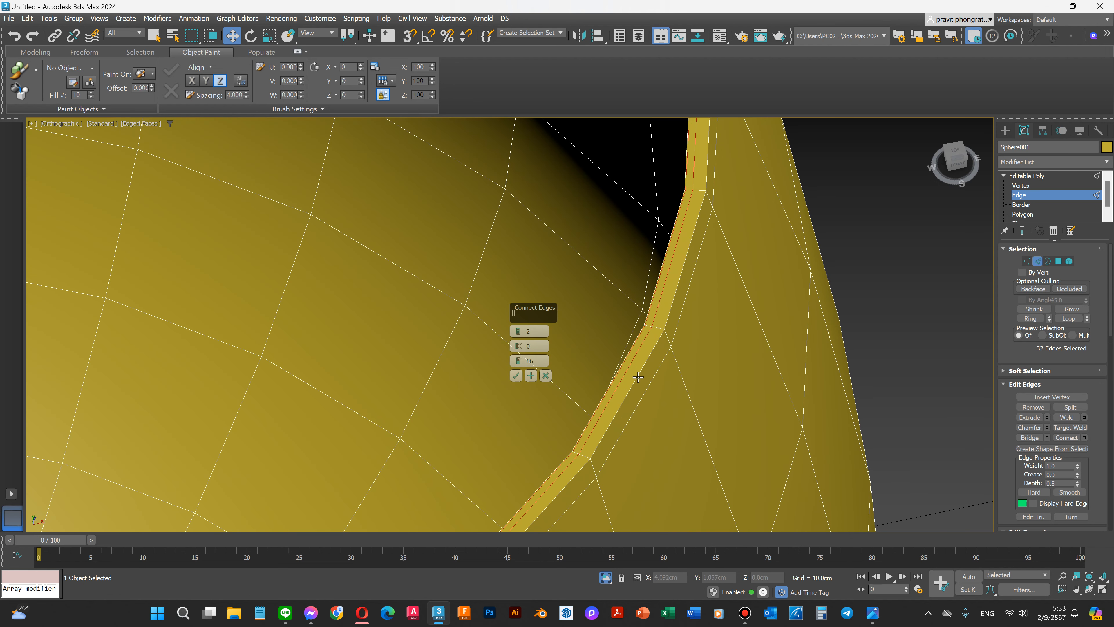
{"action": "left_click", "coordinate": [533, 361]}
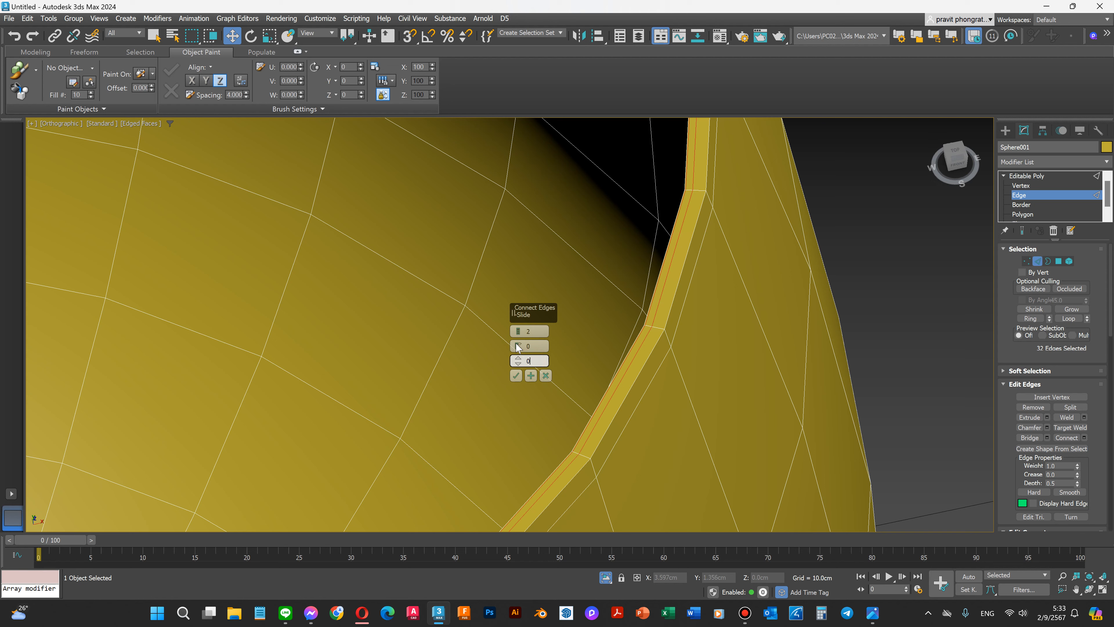
{"action": "type", "text": "0"}
{"action": "left_click_drag", "start_coordinate": [518, 346], "coordinate": [515, 297]}
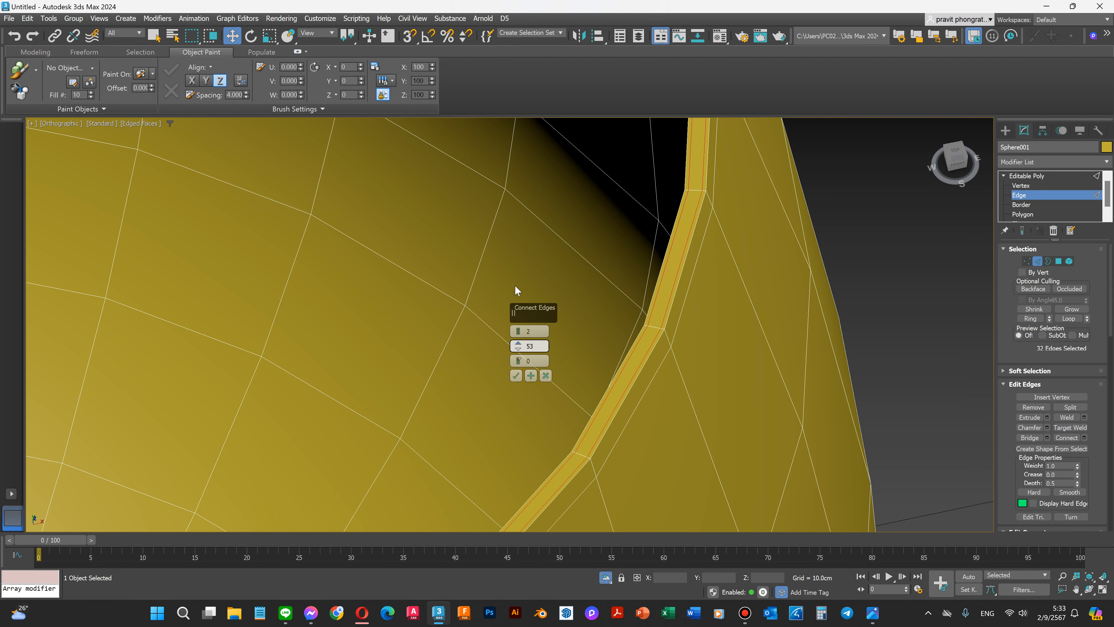
Step: Accept connecting the rim edges with 2 segments and a pinch of 53, and clear the edge selection
{"action": "left_click", "coordinate": [516, 377]}
{"action": "scroll", "coordinate": [762, 311], "scroll_direction": "down", "scroll_amount": 8}
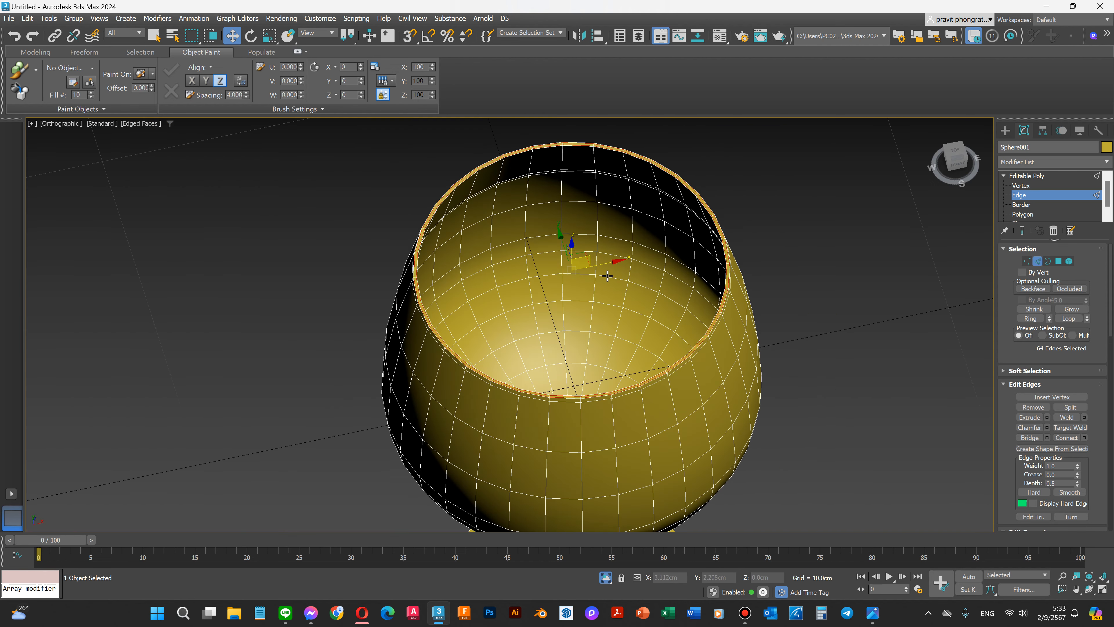
{"action": "scroll", "coordinate": [606, 276], "scroll_direction": "down", "scroll_amount": 4}
{"action": "left_click", "coordinate": [725, 415]}
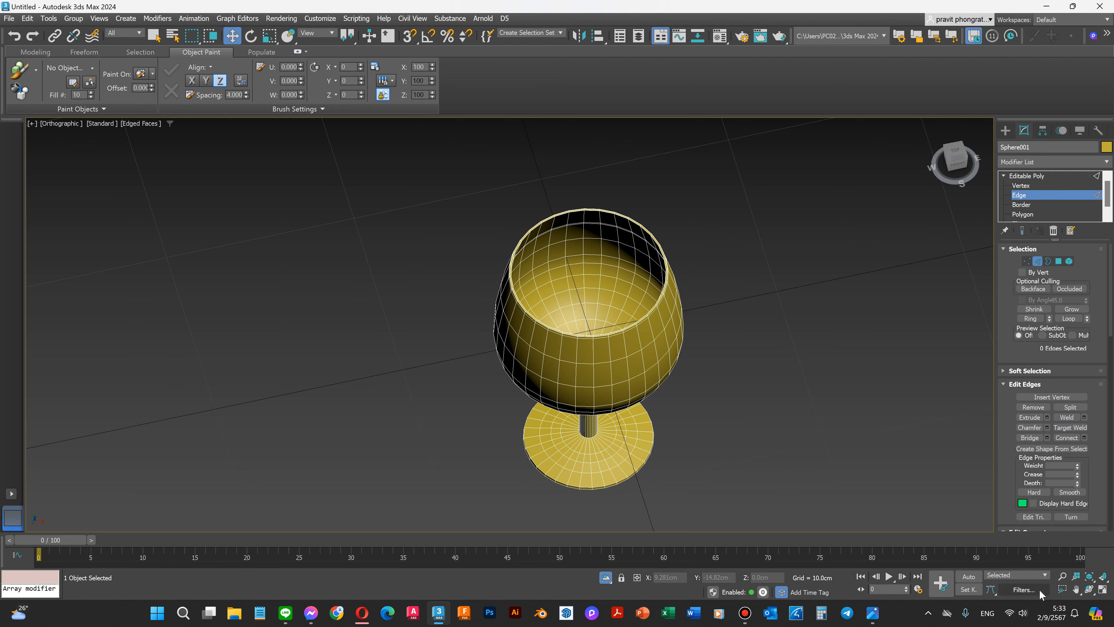
Step: Apply a TurboSmooth modifier to the whole wine glass and deselect it
{"action": "left_click", "coordinate": [1089, 589]}
{"action": "left_click_drag", "start_coordinate": [628, 366], "coordinate": [776, 364]}
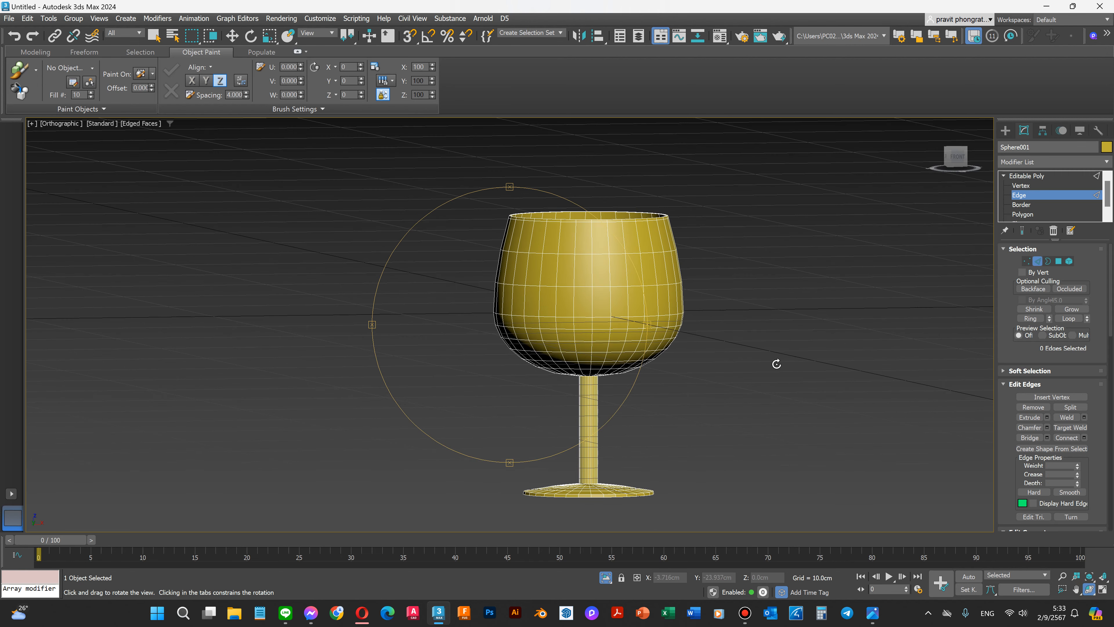
{"action": "left_click", "coordinate": [1017, 178]}
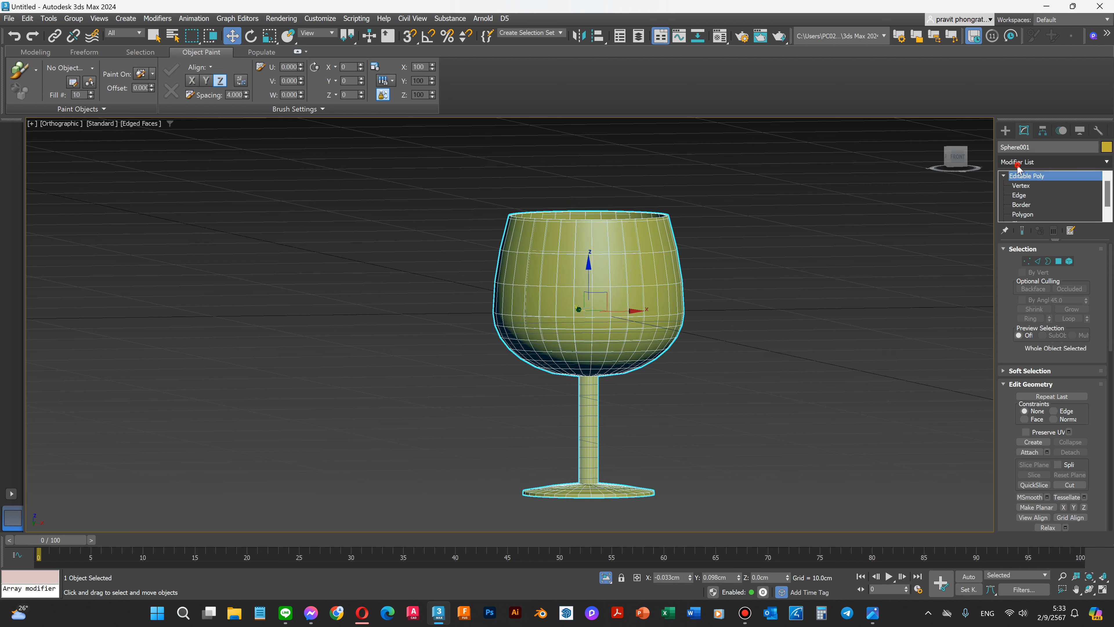
{"action": "left_click", "coordinate": [1017, 162]}
{"action": "type", "text": "tu"}
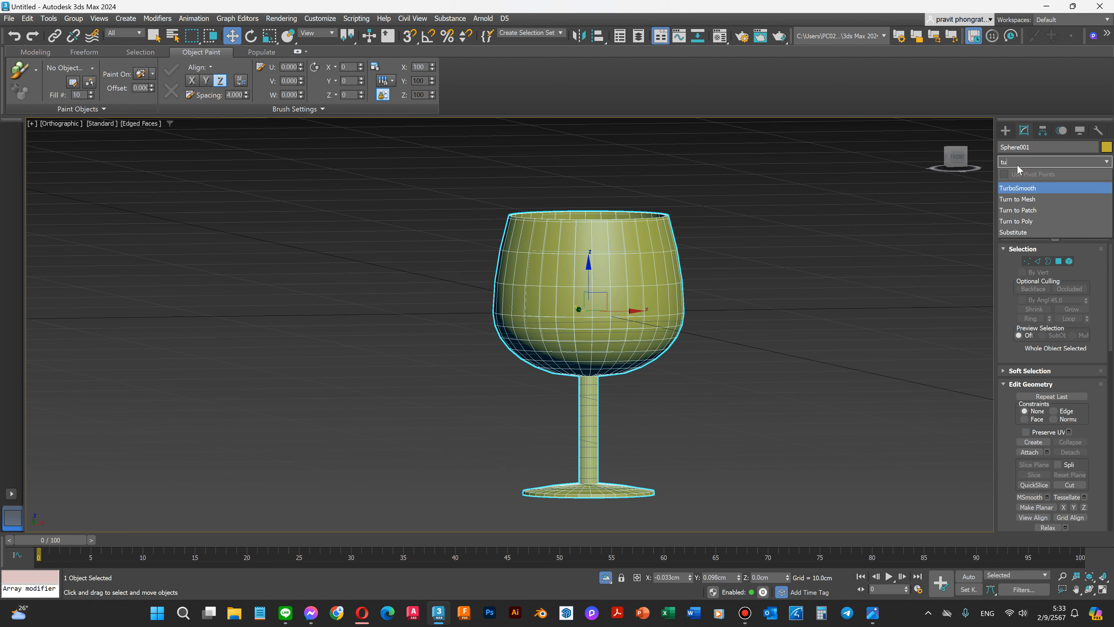
{"action": "left_click", "coordinate": [1010, 188]}
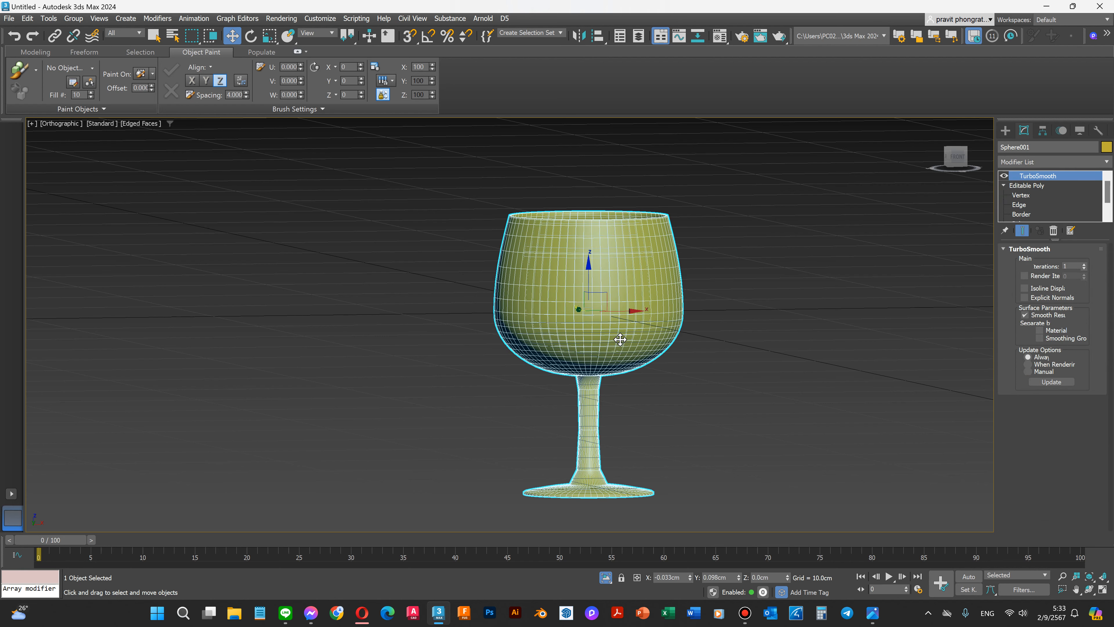
{"action": "left_click", "coordinate": [667, 369]}
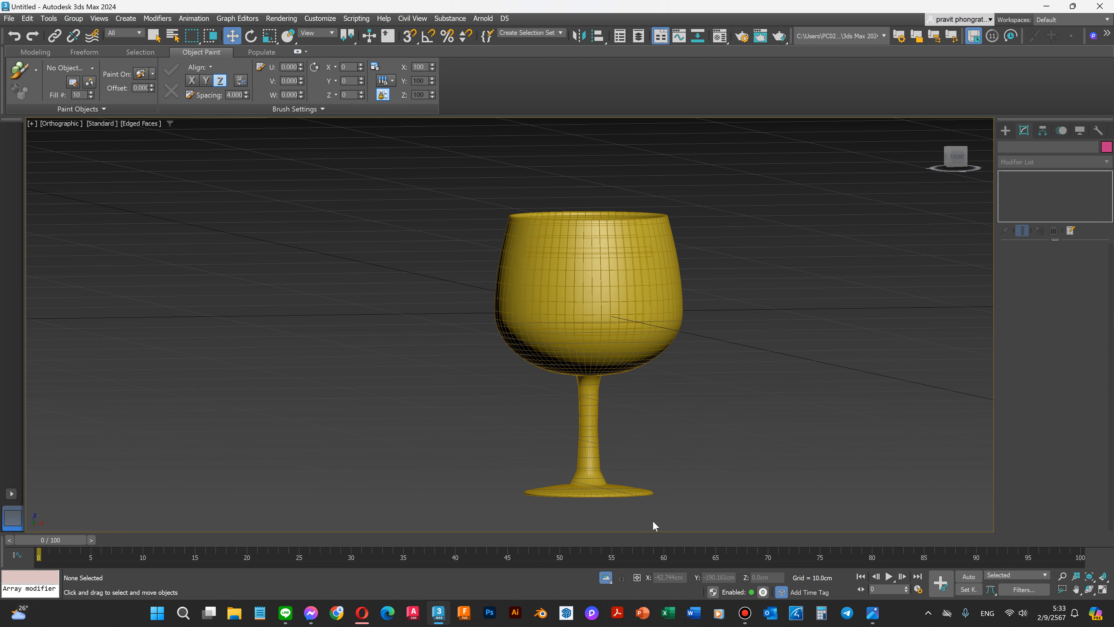
Step: Try TurboSmooth with 2 iterations while inspecting the stem in the front view, and set the iterations back to 1
{"action": "key", "text": "f"}
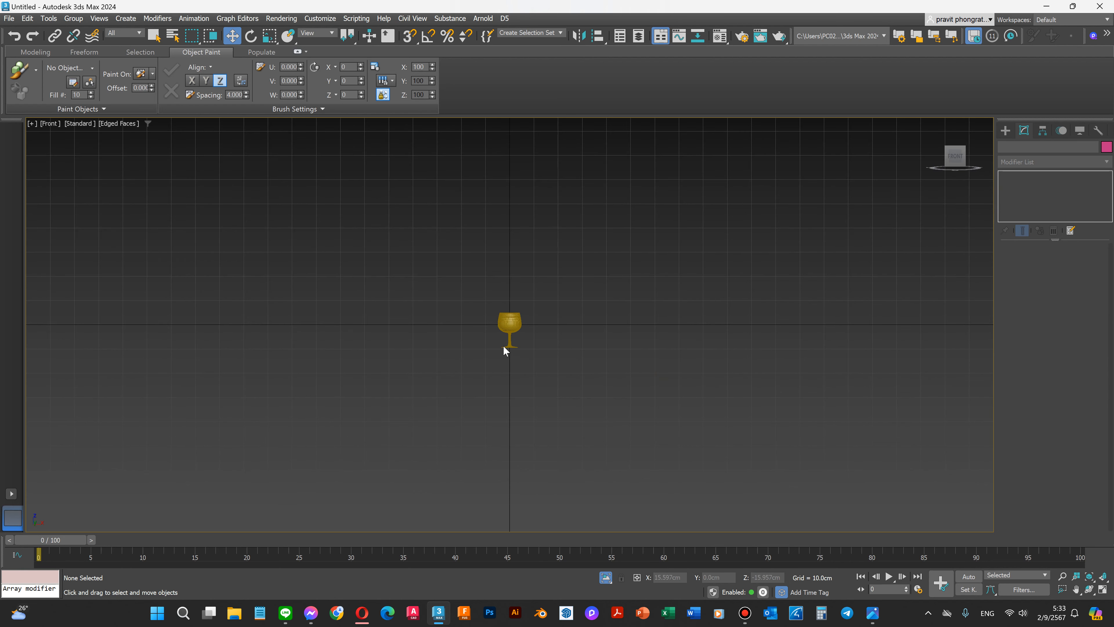
{"action": "scroll", "coordinate": [510, 330], "scroll_direction": "up", "scroll_amount": 10}
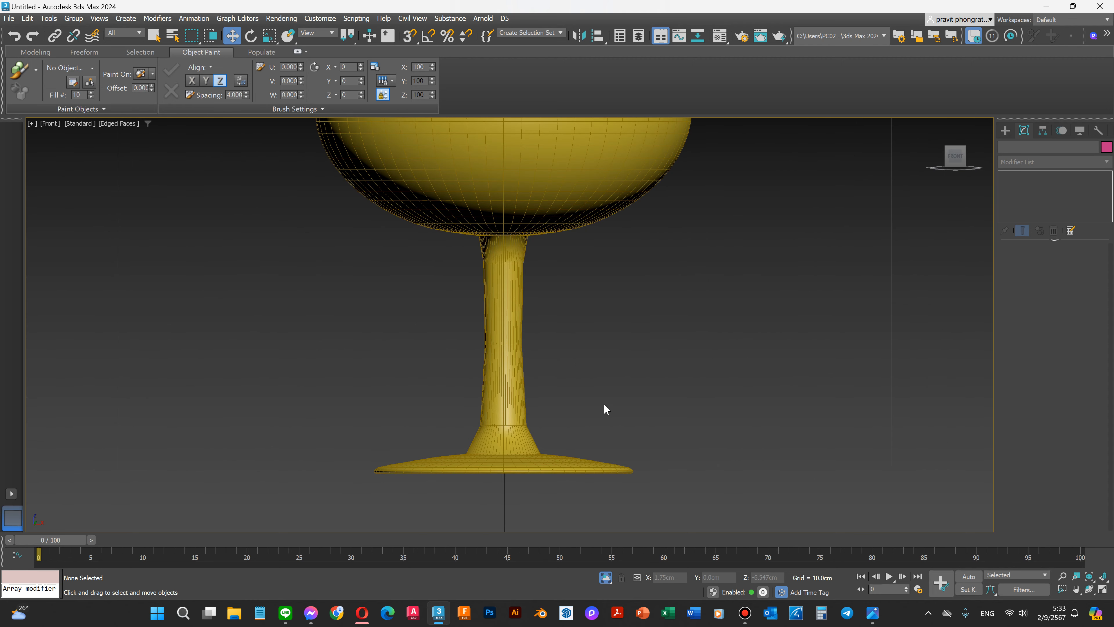
{"action": "left_click", "coordinate": [587, 159]}
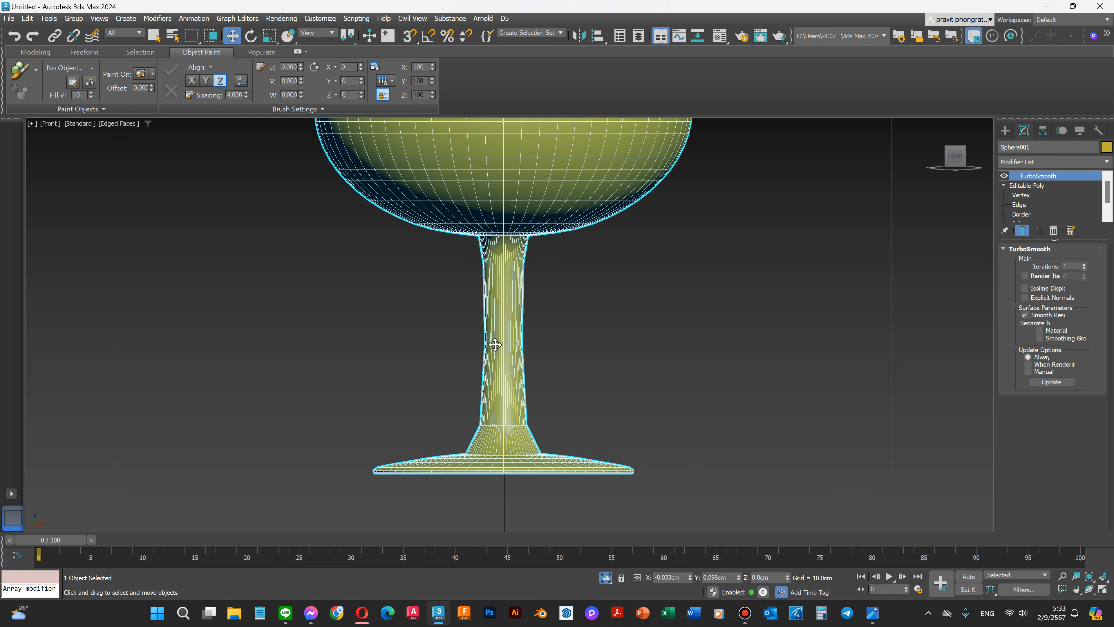
{"action": "left_click", "coordinate": [1084, 264]}
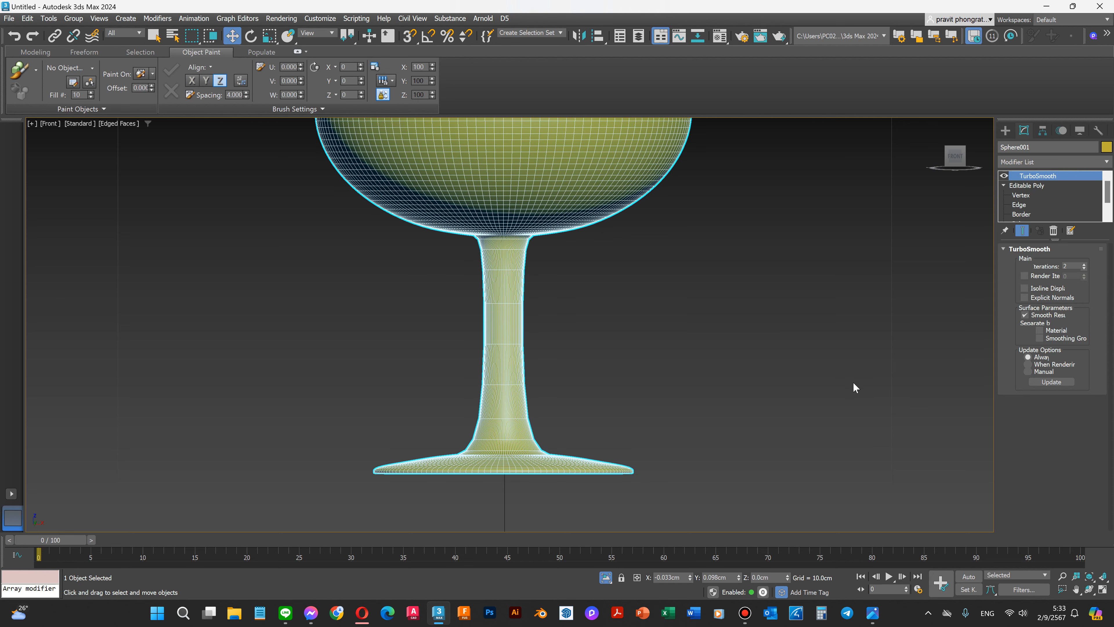
{"action": "scroll", "coordinate": [853, 390], "scroll_direction": "down", "scroll_amount": 2}
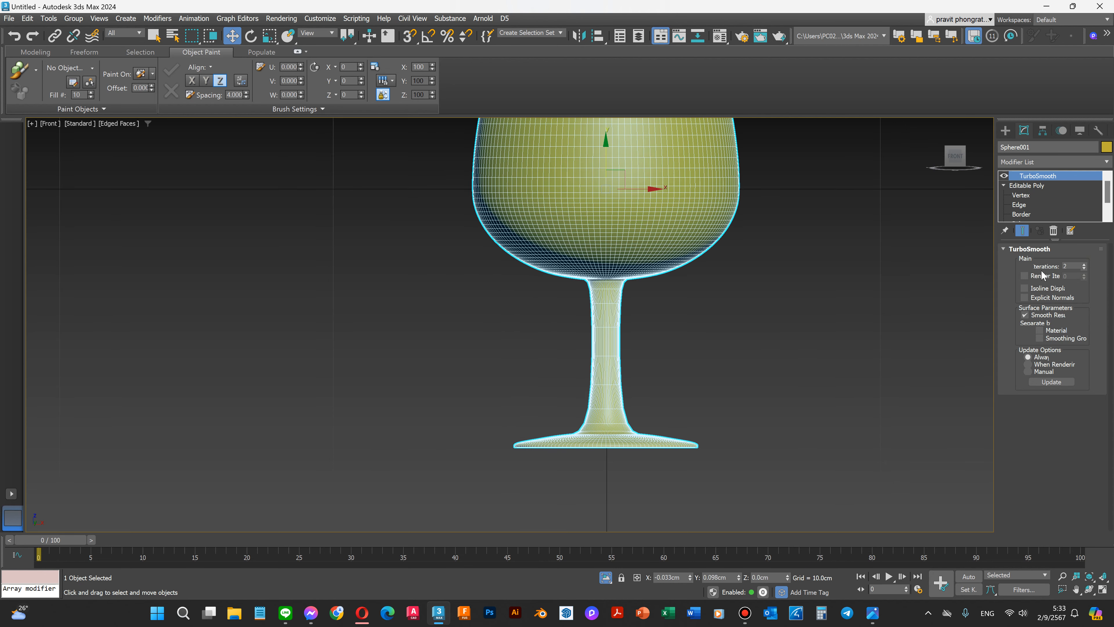
{"action": "scroll", "coordinate": [614, 333], "scroll_direction": "up", "scroll_amount": 2}
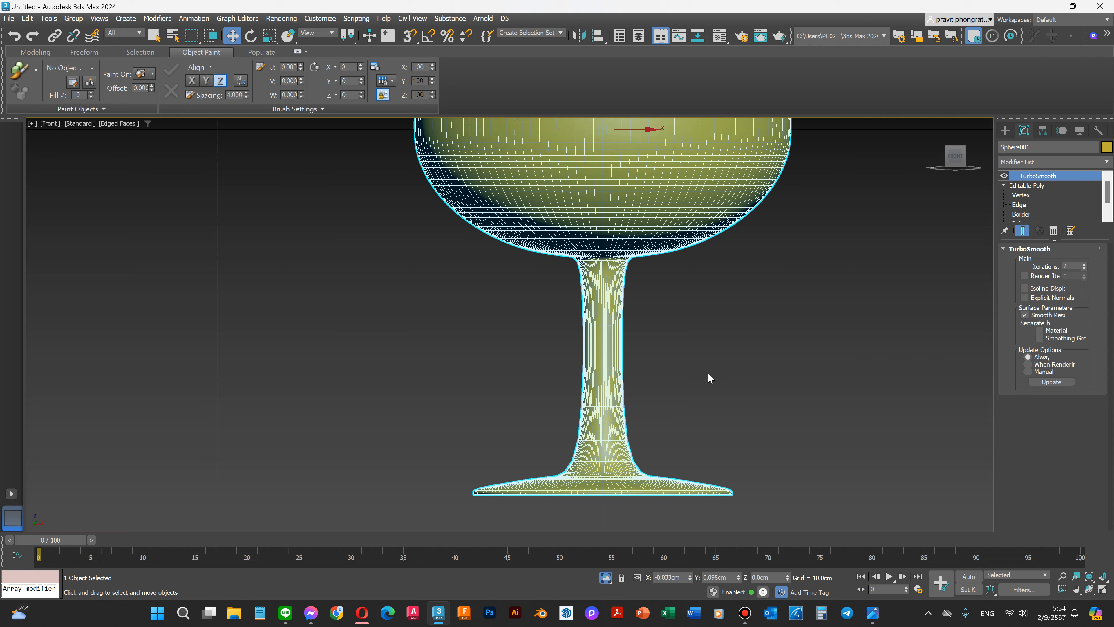
{"action": "left_click", "coordinate": [1083, 268]}
Step: Connect the stem's vertical edges with 4 segments and a pinch of 53, and return to the TurboSmooth level
{"action": "left_click", "coordinate": [1026, 186]}
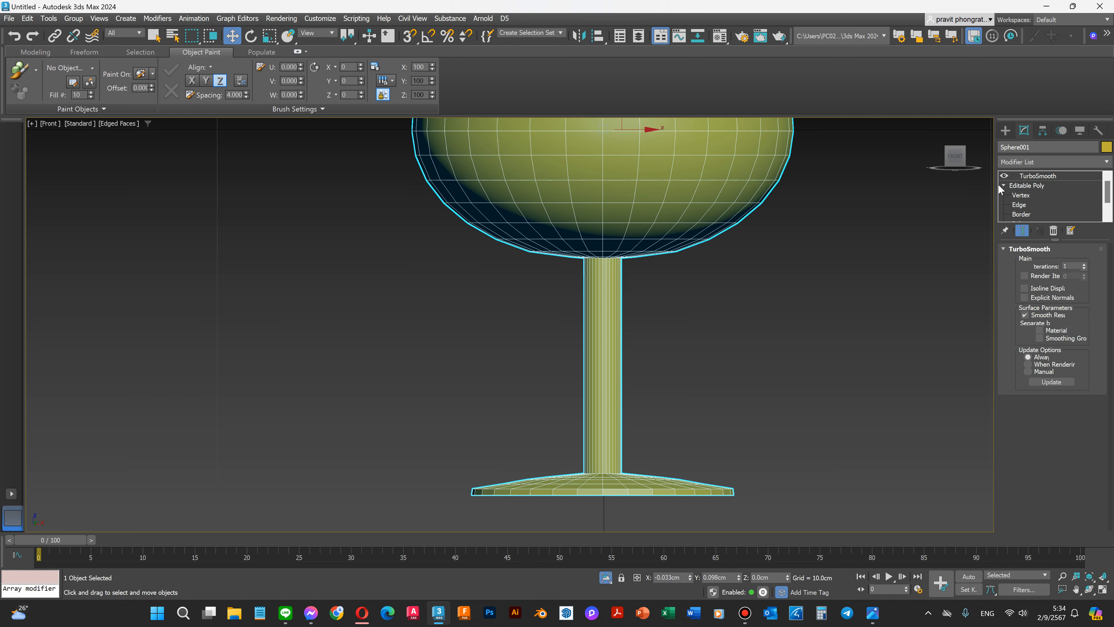
{"action": "left_click", "coordinate": [1018, 204]}
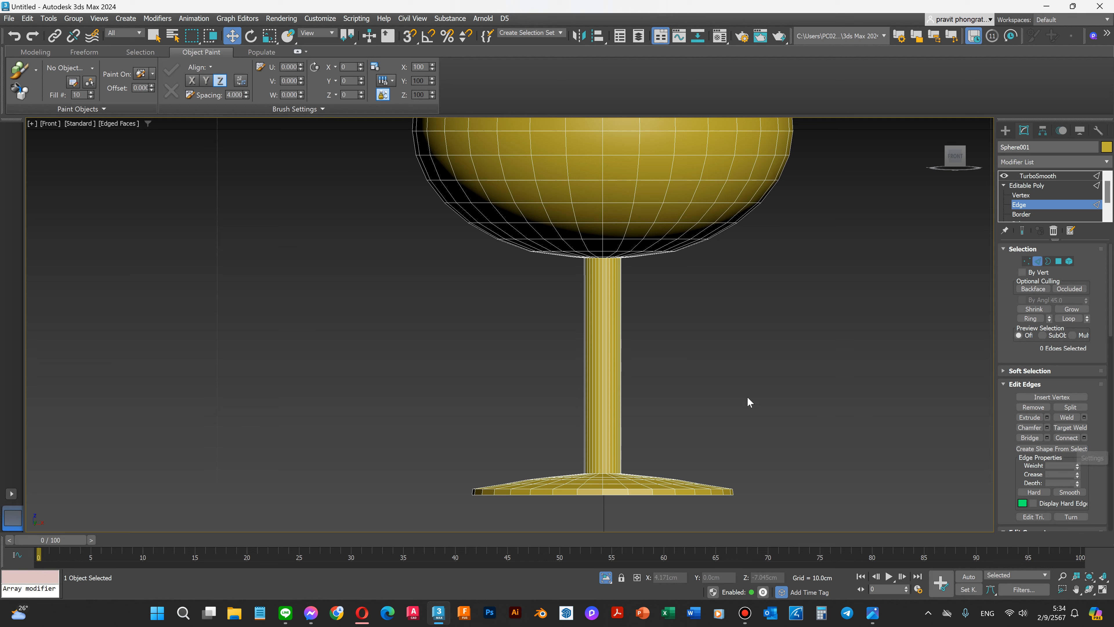
{"action": "left_click_drag", "start_coordinate": [657, 374], "coordinate": [455, 343]}
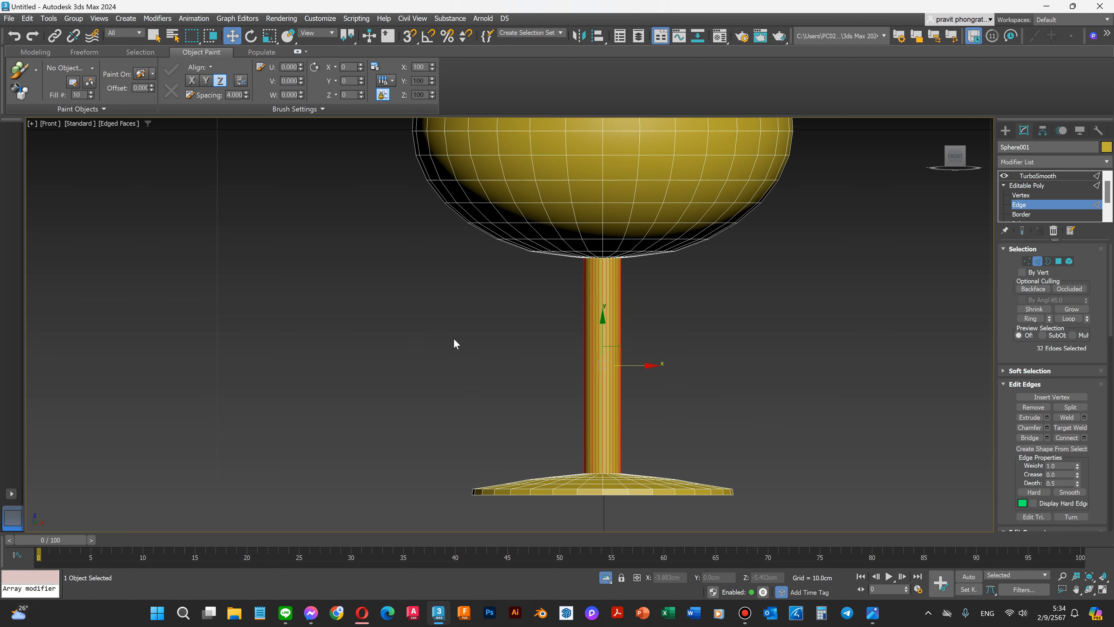
{"action": "left_click", "coordinate": [1084, 437]}
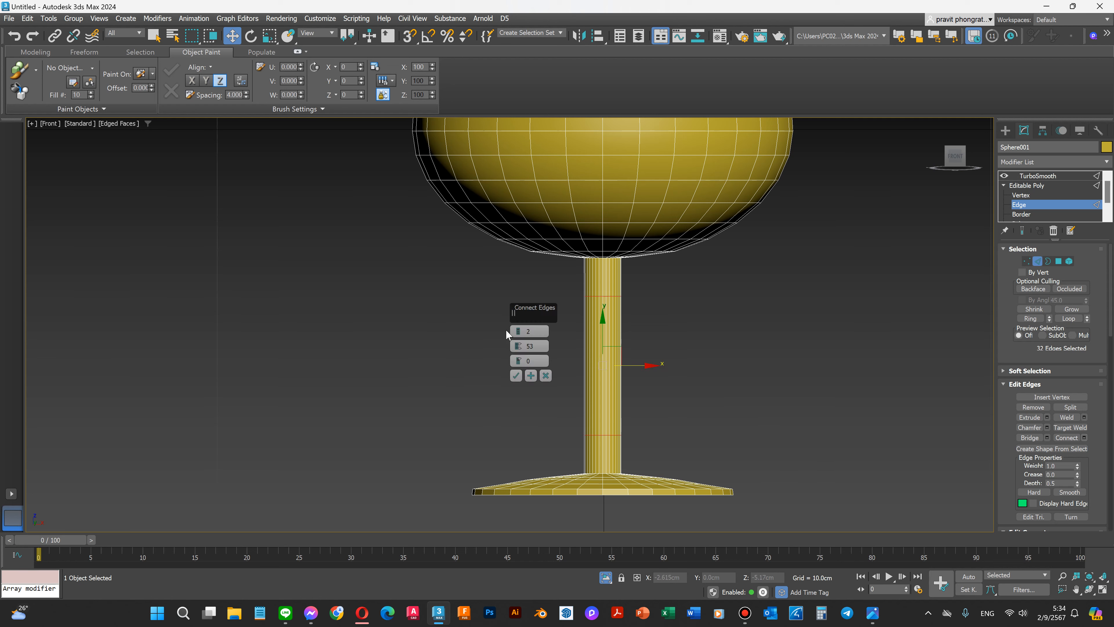
{"action": "left_click_drag", "start_coordinate": [517, 330], "coordinate": [519, 332]}
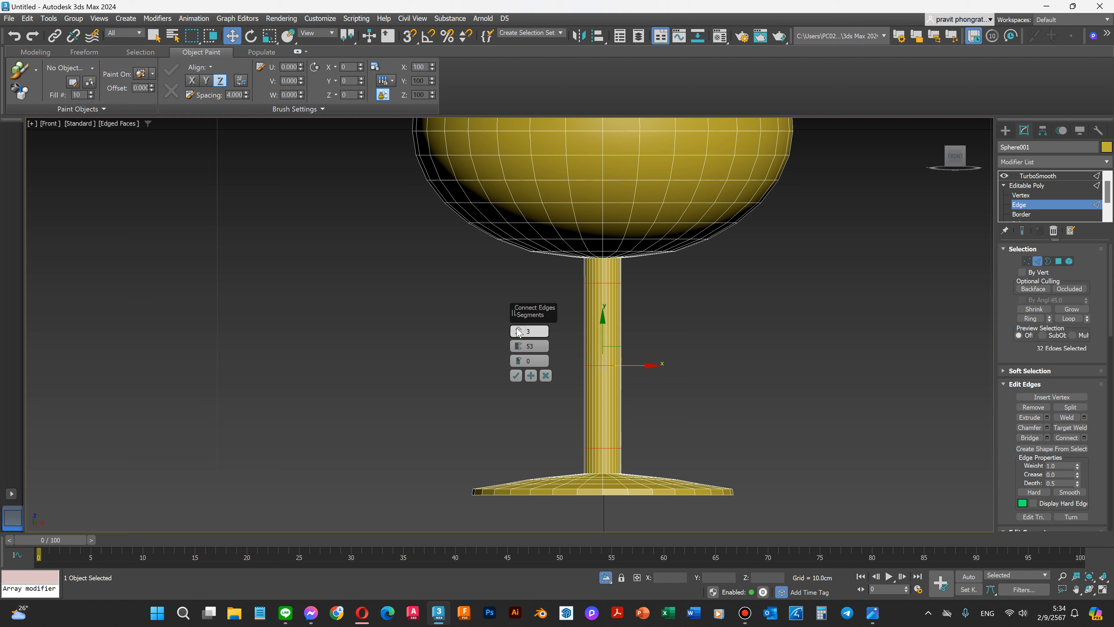
{"action": "left_click", "coordinate": [516, 375]}
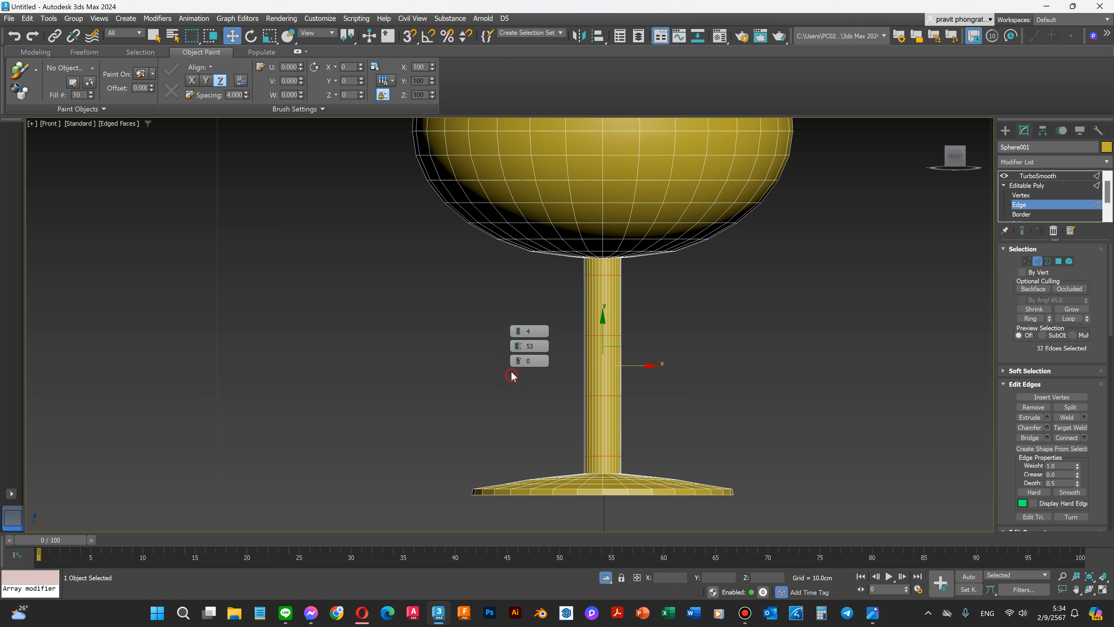
{"action": "left_click", "coordinate": [1032, 176]}
{"action": "left_click", "coordinate": [471, 378]}
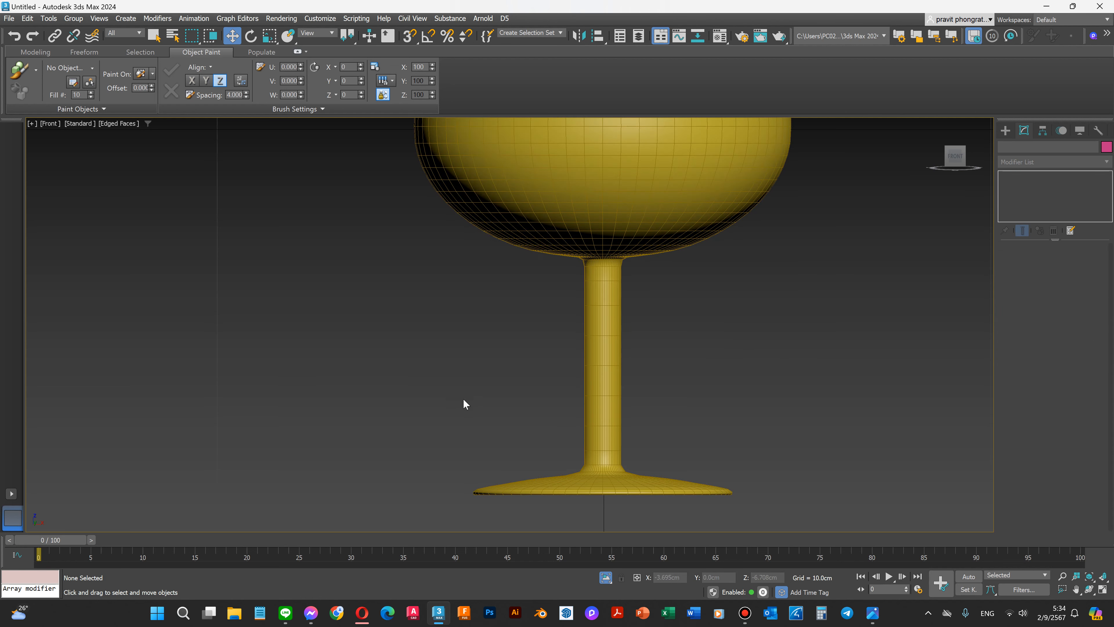
Step: View the smoothed glass at an angle and end isolation to show the other wine glass beside it
{"action": "scroll", "coordinate": [492, 417], "scroll_direction": "down", "scroll_amount": 3}
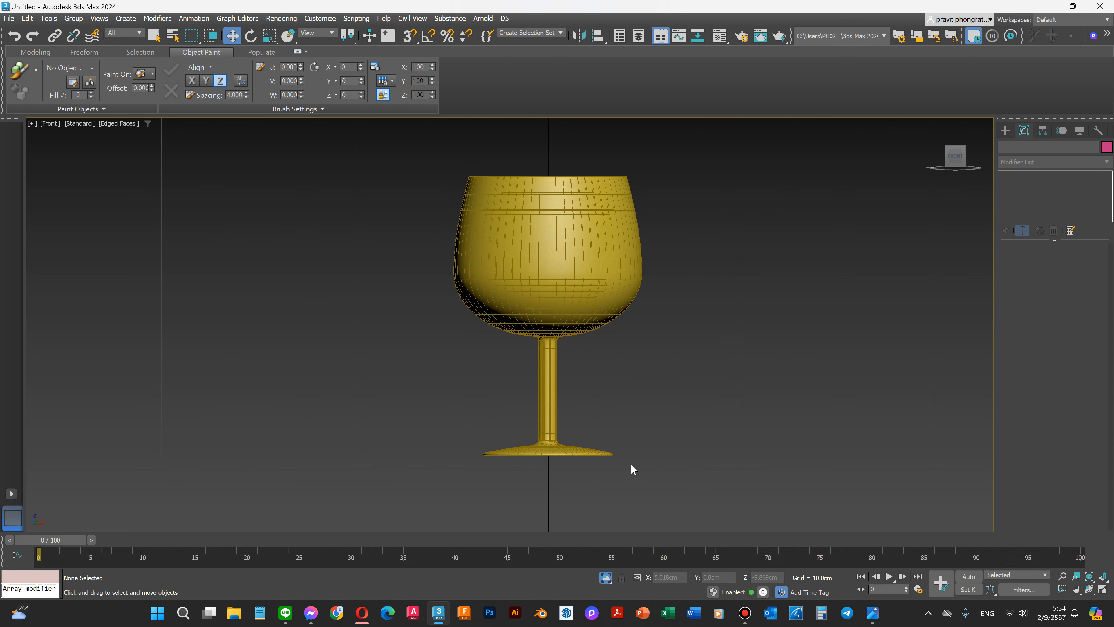
{"action": "left_click", "coordinate": [1089, 589]}
{"action": "left_click_drag", "start_coordinate": [537, 400], "coordinate": [546, 412]}
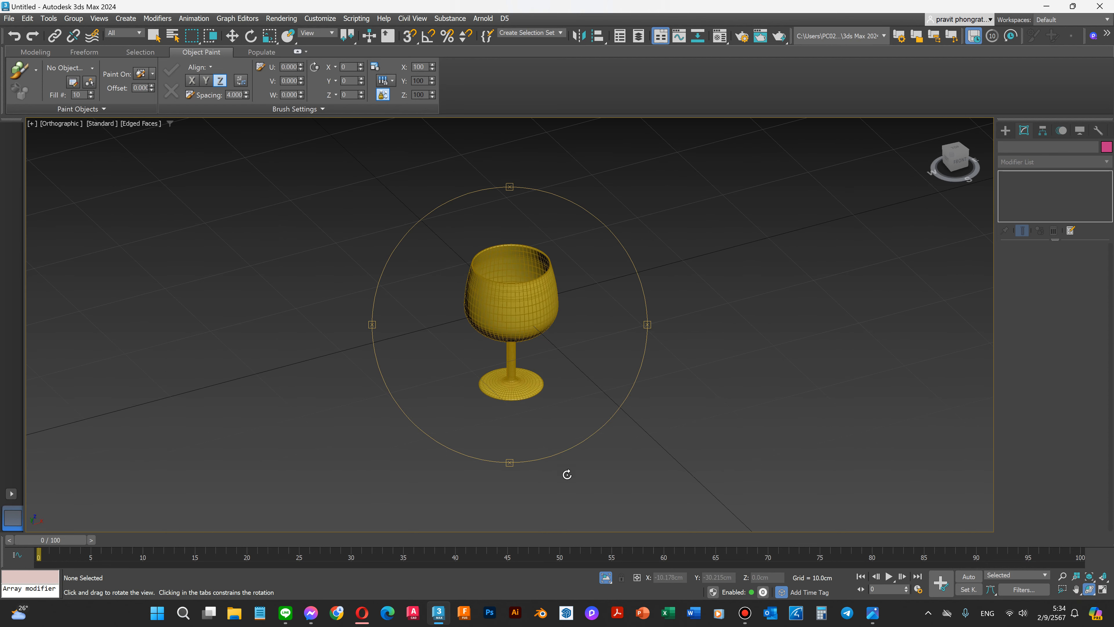
{"action": "left_click", "coordinate": [606, 578]}
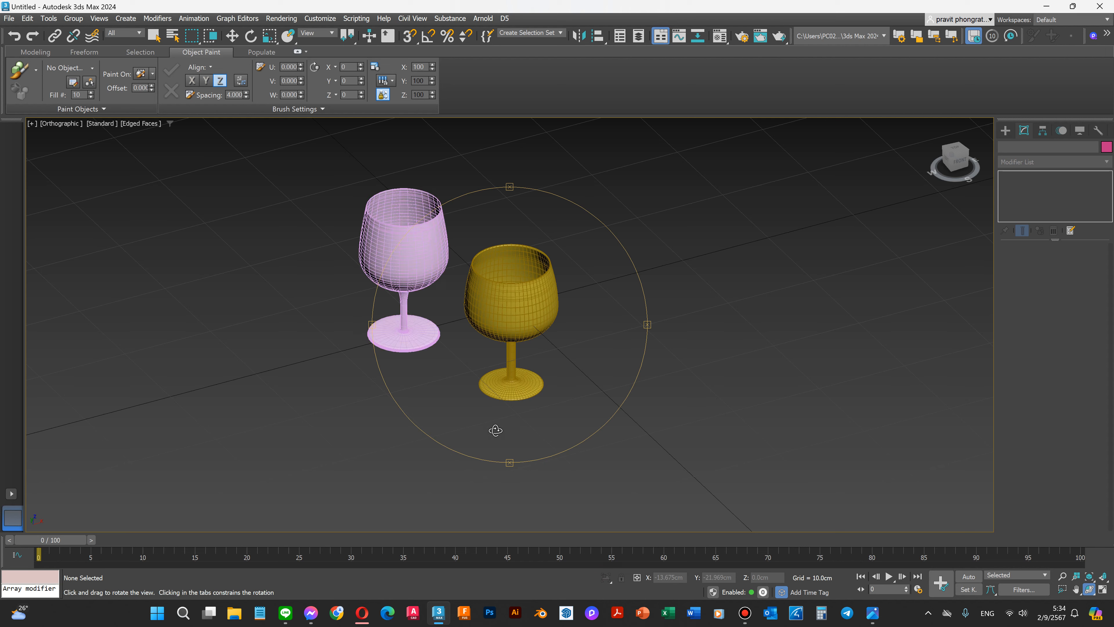
Step: Move the yellow glass up in the front view until its base is level with the pink glass's base
{"action": "key", "text": "f"}
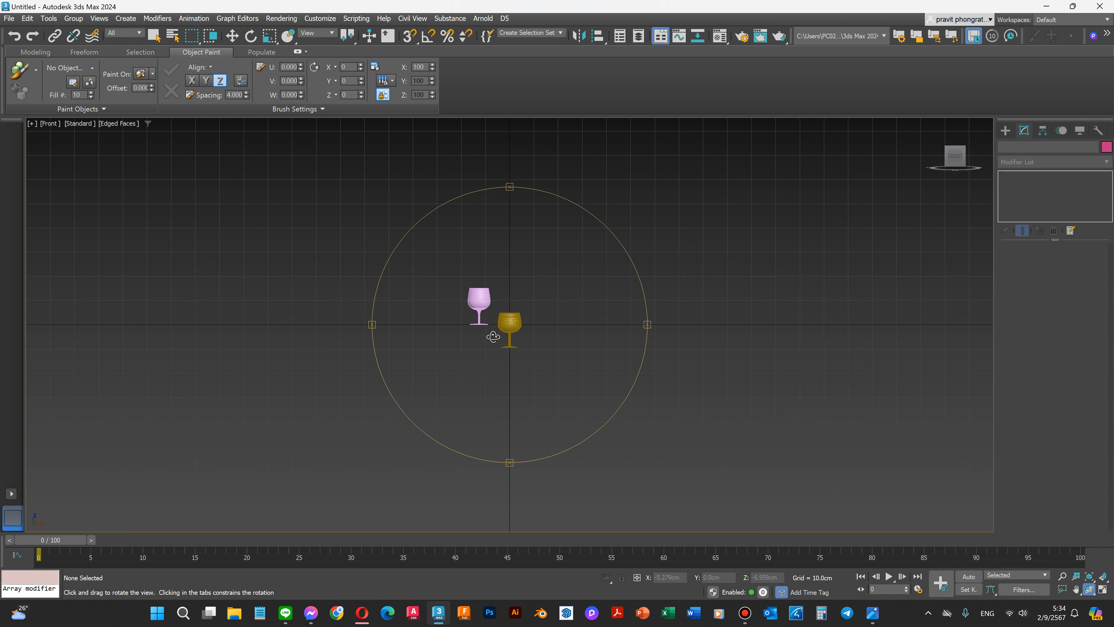
{"action": "key", "text": "w"}
{"action": "scroll", "coordinate": [484, 334], "scroll_direction": "up", "scroll_amount": 4}
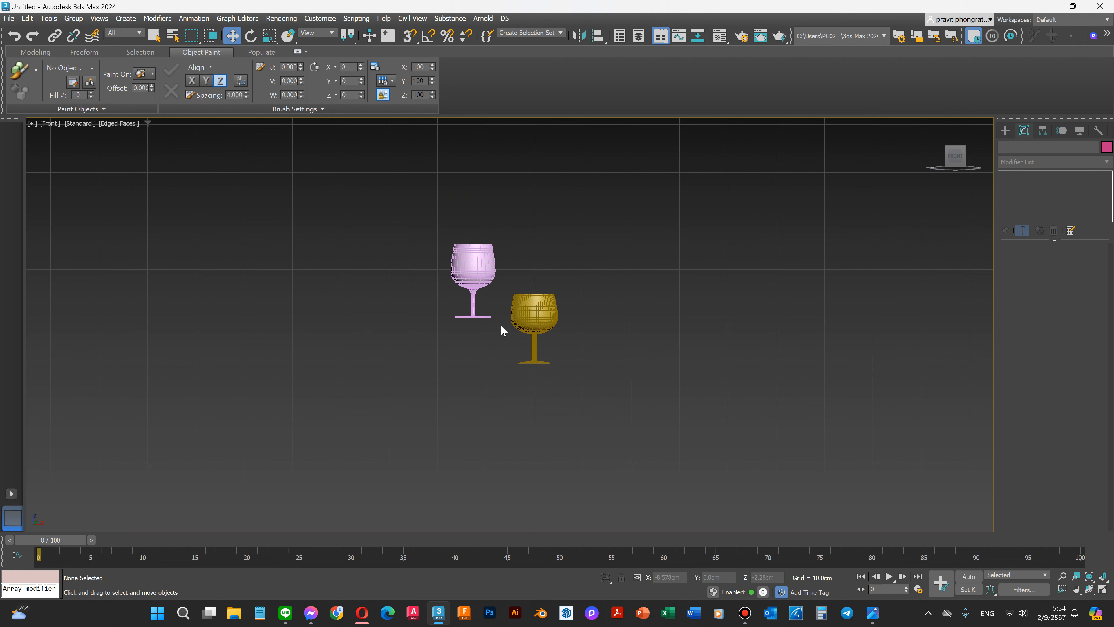
{"action": "left_click", "coordinate": [532, 299]}
{"action": "left_click_drag", "start_coordinate": [530, 291], "coordinate": [532, 240]}
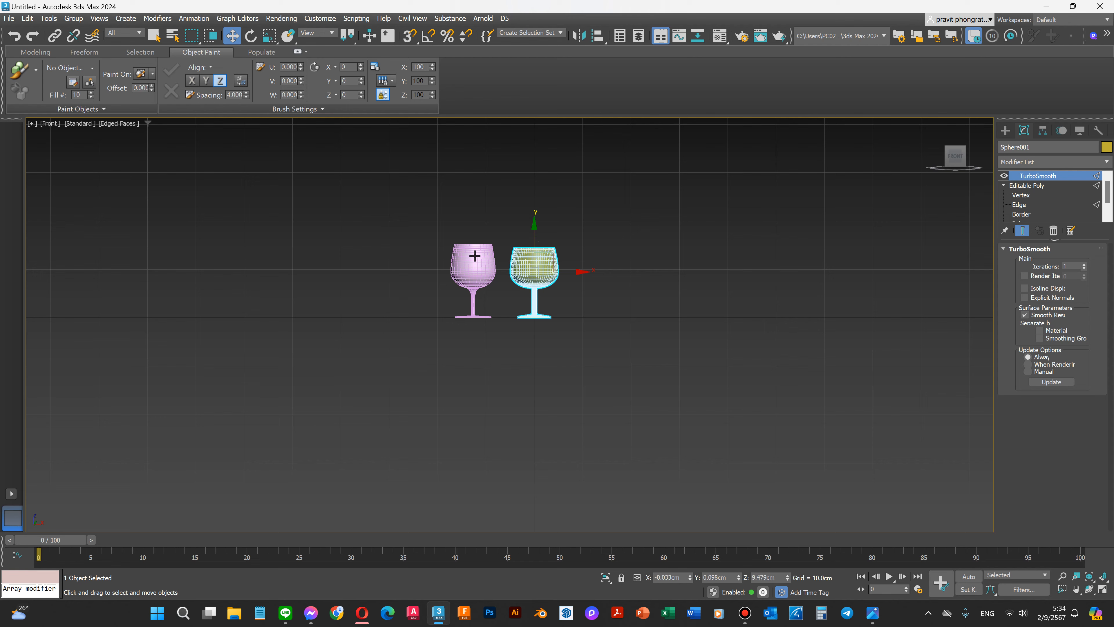
Step: Compare the stems of the pink and yellow glasses side by side from a slightly raised angle
{"action": "scroll", "coordinate": [474, 255], "scroll_direction": "up", "scroll_amount": 4}
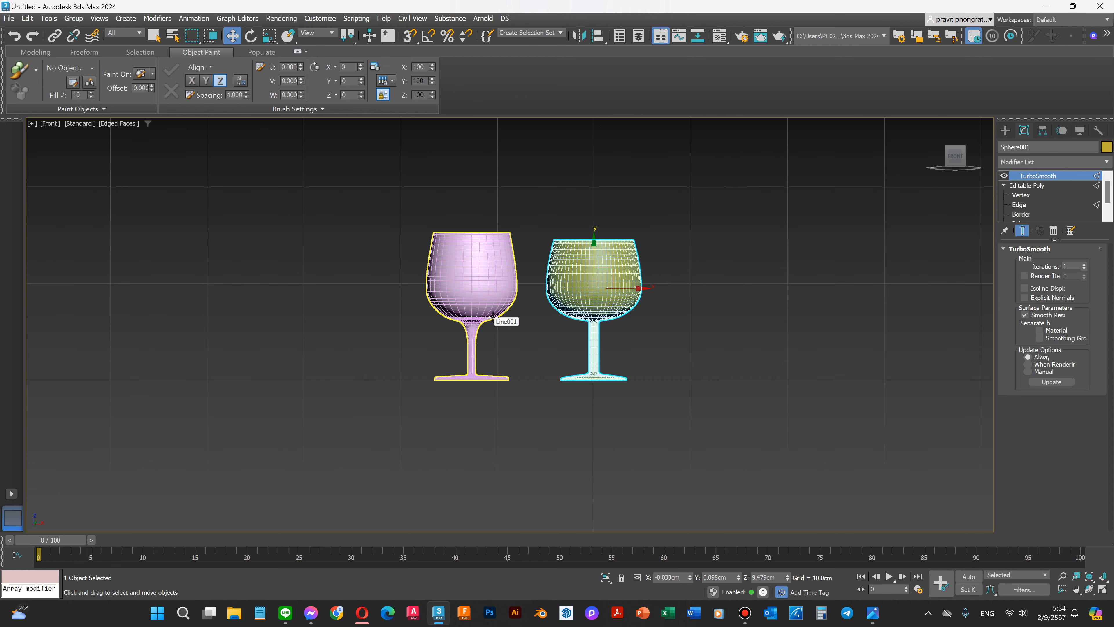
{"action": "scroll", "coordinate": [544, 343], "scroll_direction": "up", "scroll_amount": 2}
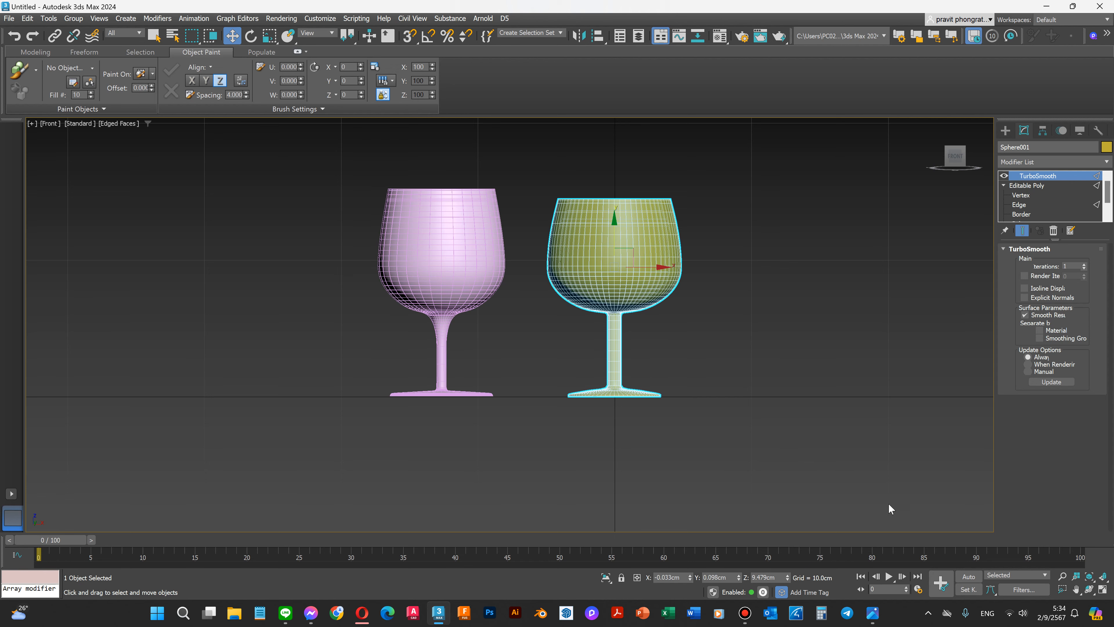
{"action": "left_click", "coordinate": [1089, 589]}
{"action": "left_click_drag", "start_coordinate": [483, 364], "coordinate": [491, 369]}
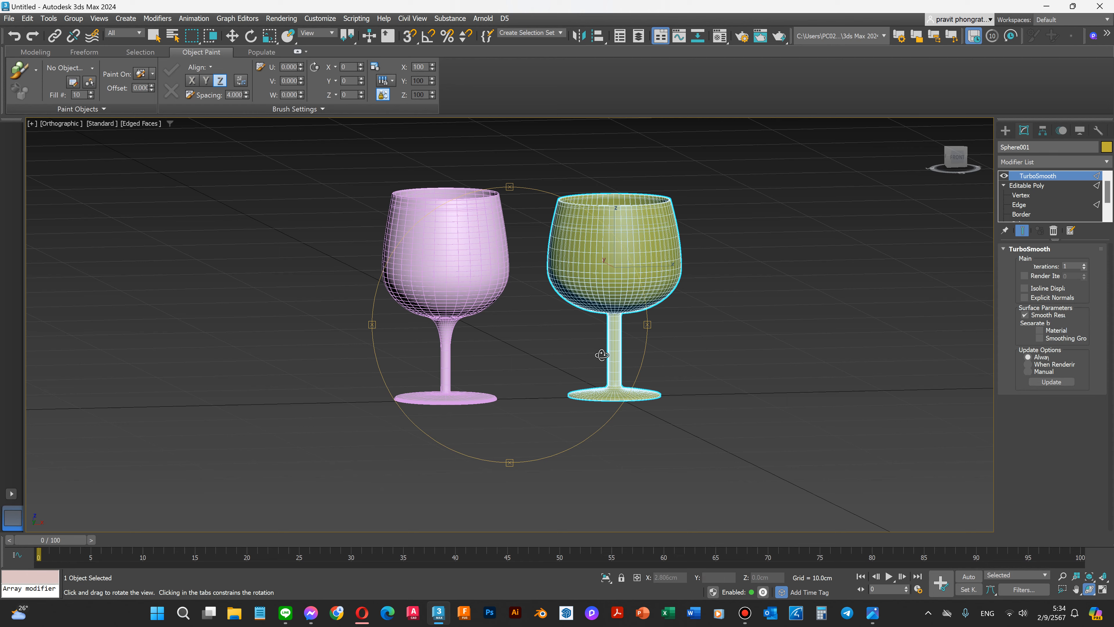
{"action": "scroll", "coordinate": [600, 351], "scroll_direction": "up", "scroll_amount": 2}
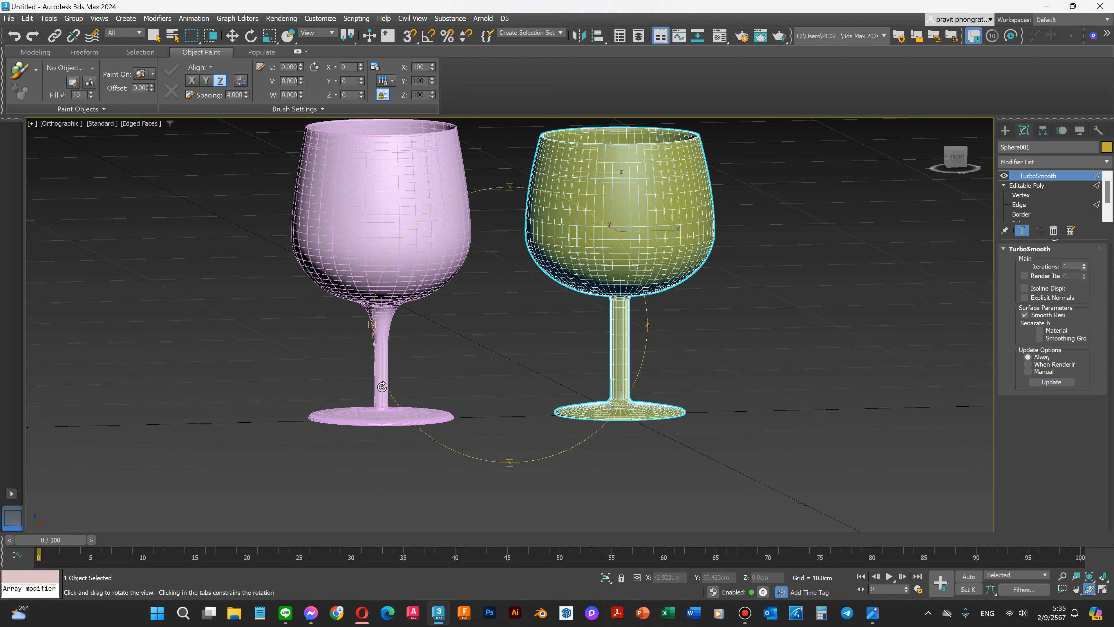
{"action": "scroll", "coordinate": [608, 373], "scroll_direction": "up", "scroll_amount": 3}
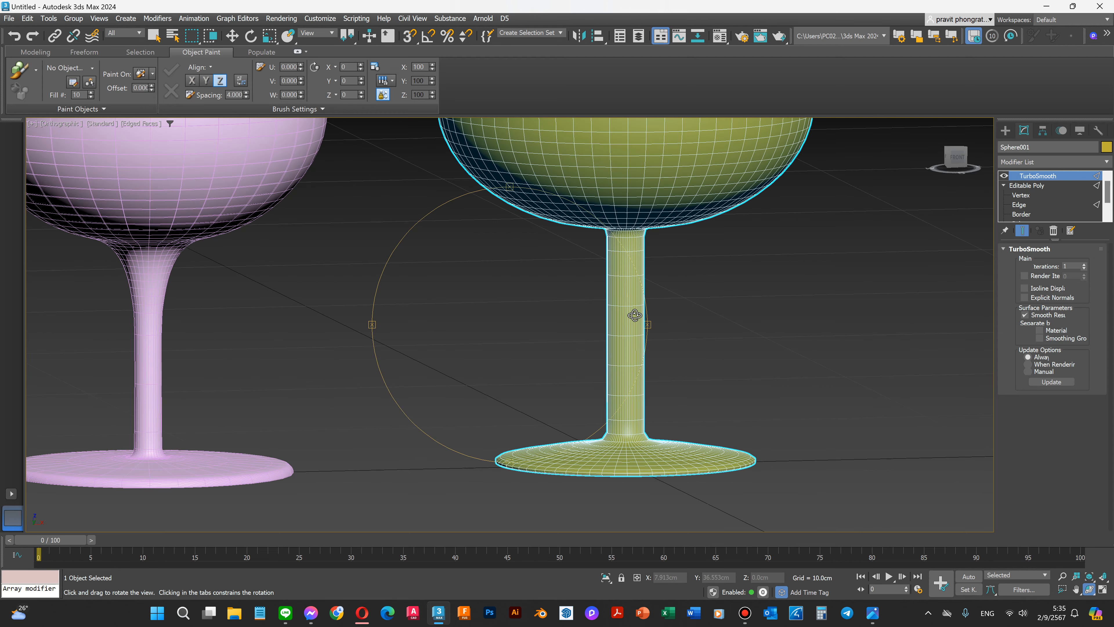
Step: At Edge level with window selection, select the two middle edge loops of the yellow glass's stem and scale them inward to narrow it
{"action": "left_click", "coordinate": [1020, 205]}
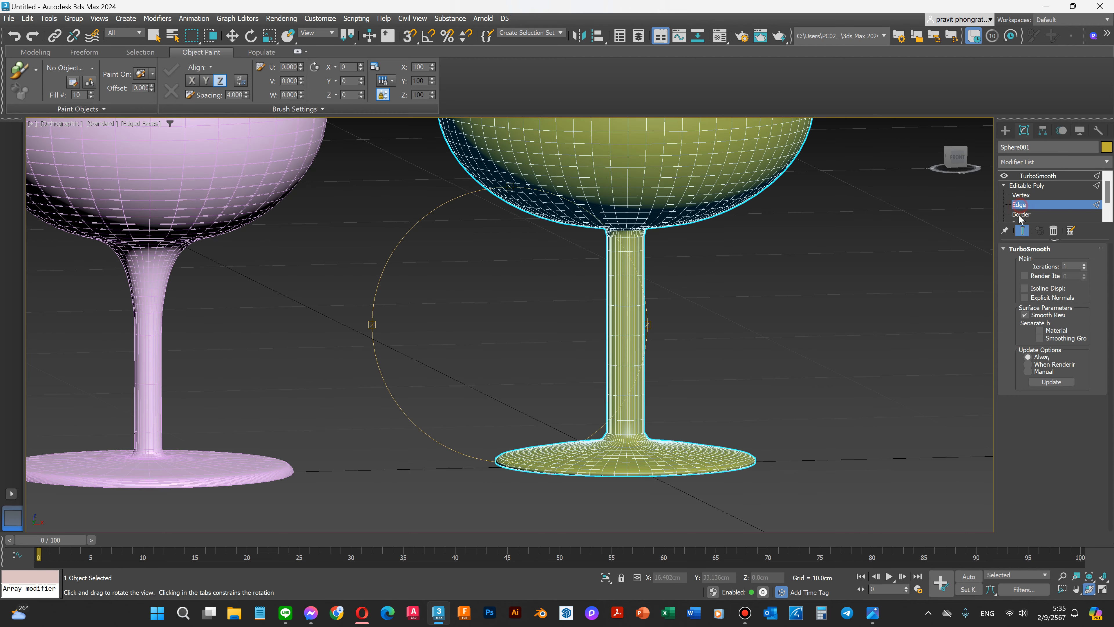
{"action": "key", "text": "w"}
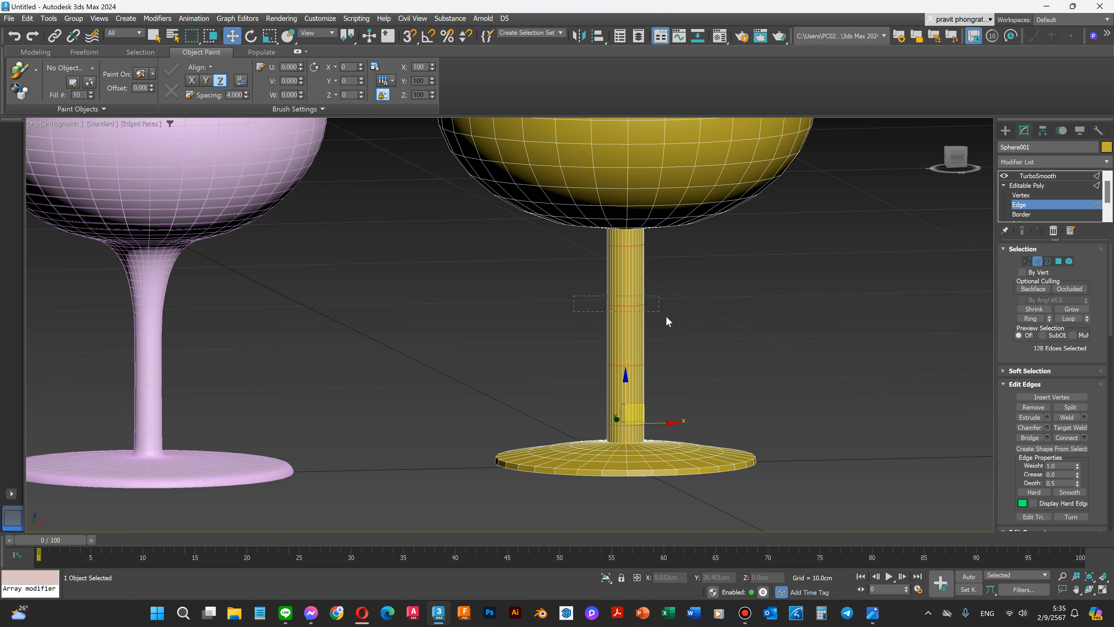
{"action": "left_click_drag", "start_coordinate": [666, 317], "coordinate": [666, 317]}
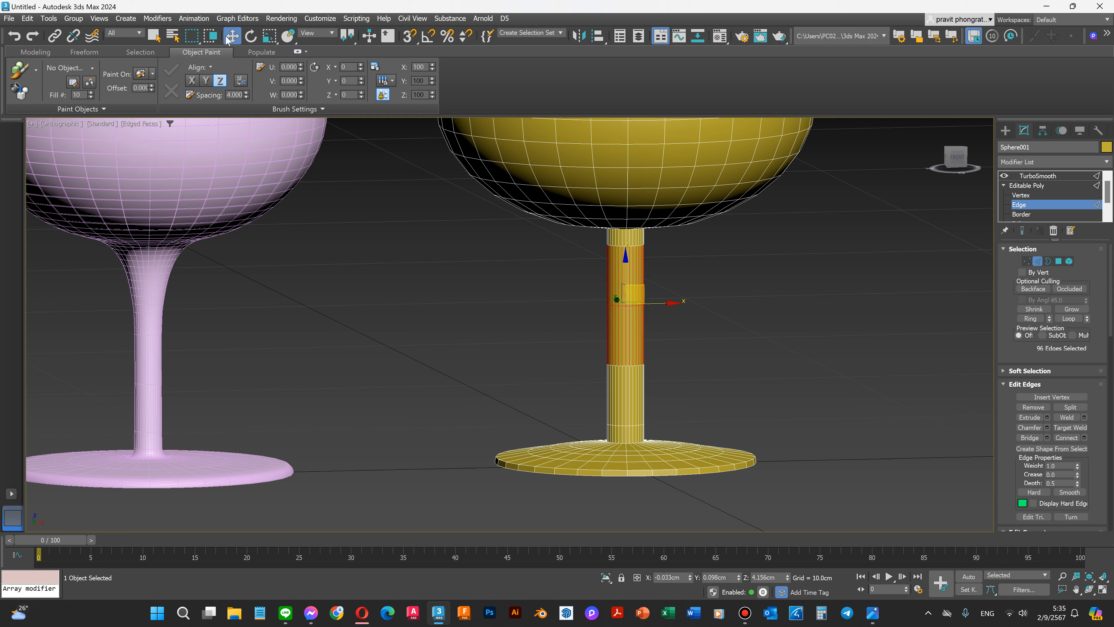
{"action": "left_click", "coordinate": [210, 35]}
{"action": "left_click_drag", "start_coordinate": [560, 293], "coordinate": [712, 320]}
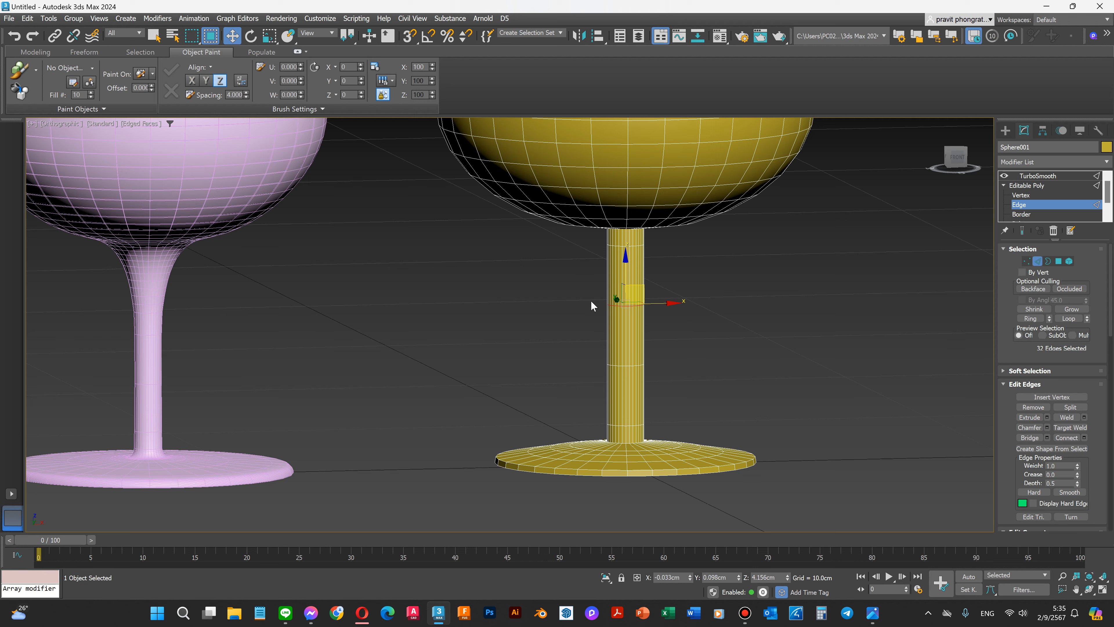
{"action": "key", "text": "ctrl+z"}
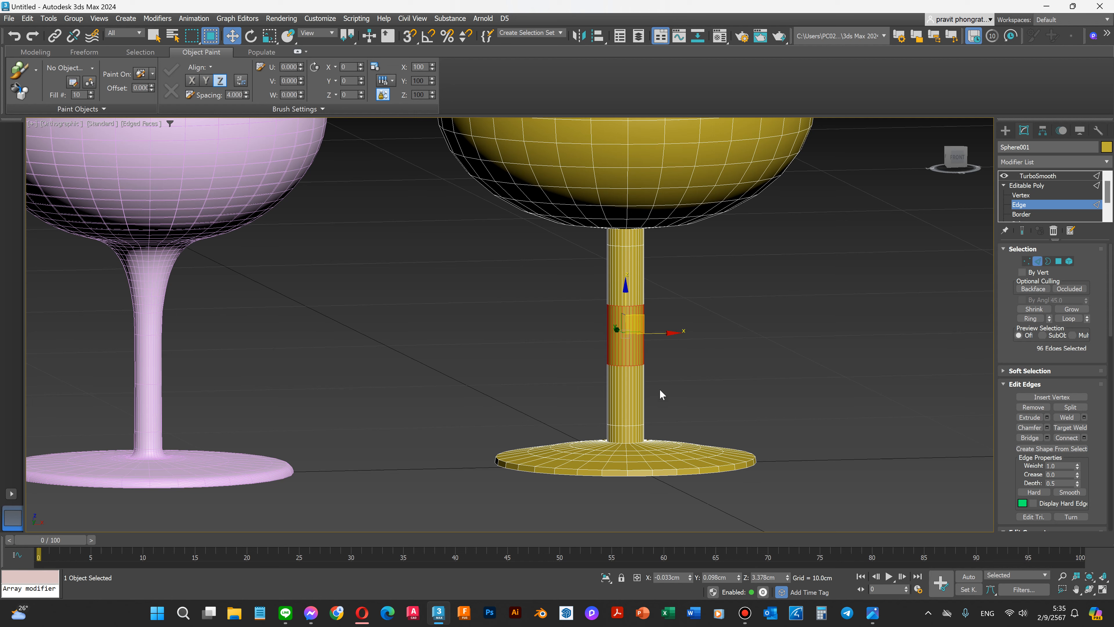
{"action": "key", "text": "r"}
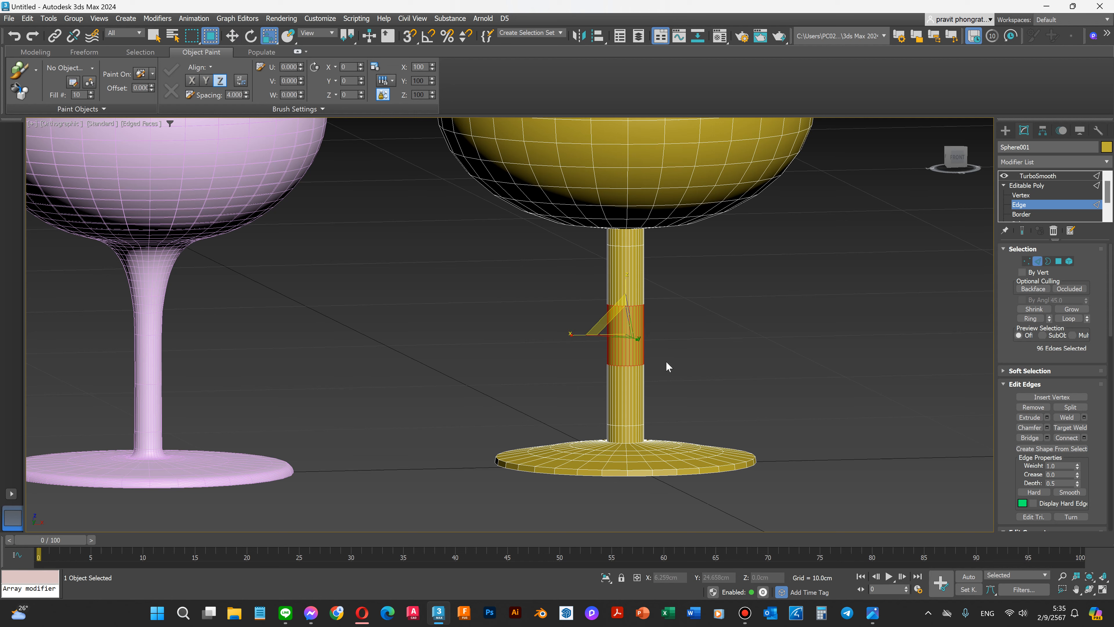
{"action": "left_click_drag", "start_coordinate": [672, 317], "coordinate": [671, 317]}
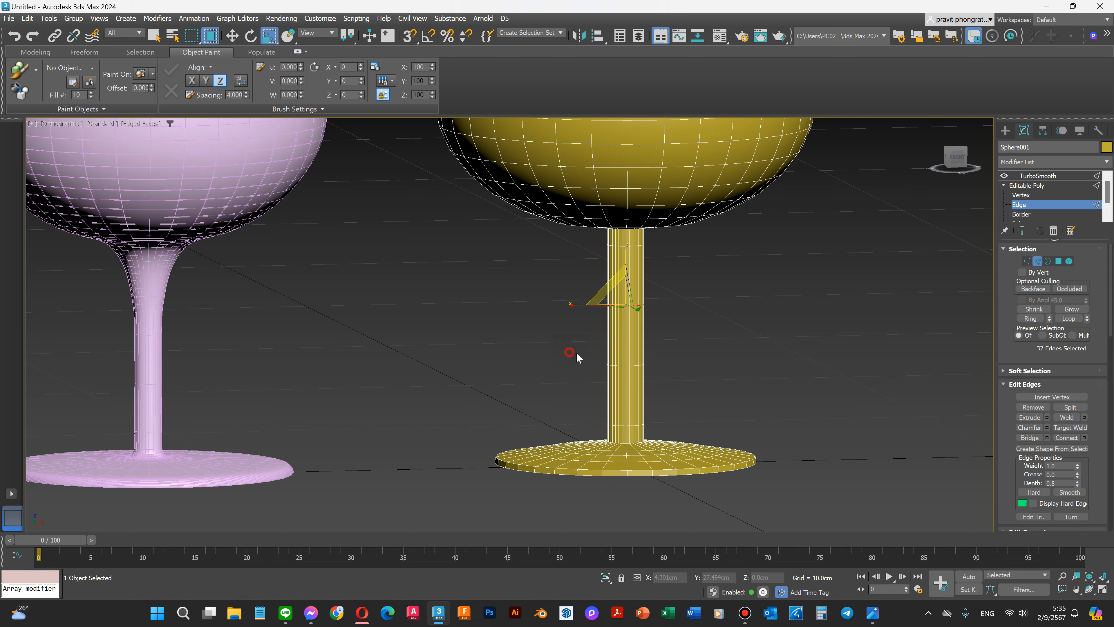
{"action": "left_click_drag", "start_coordinate": [576, 357], "coordinate": [696, 387], "text": "ctrl"}
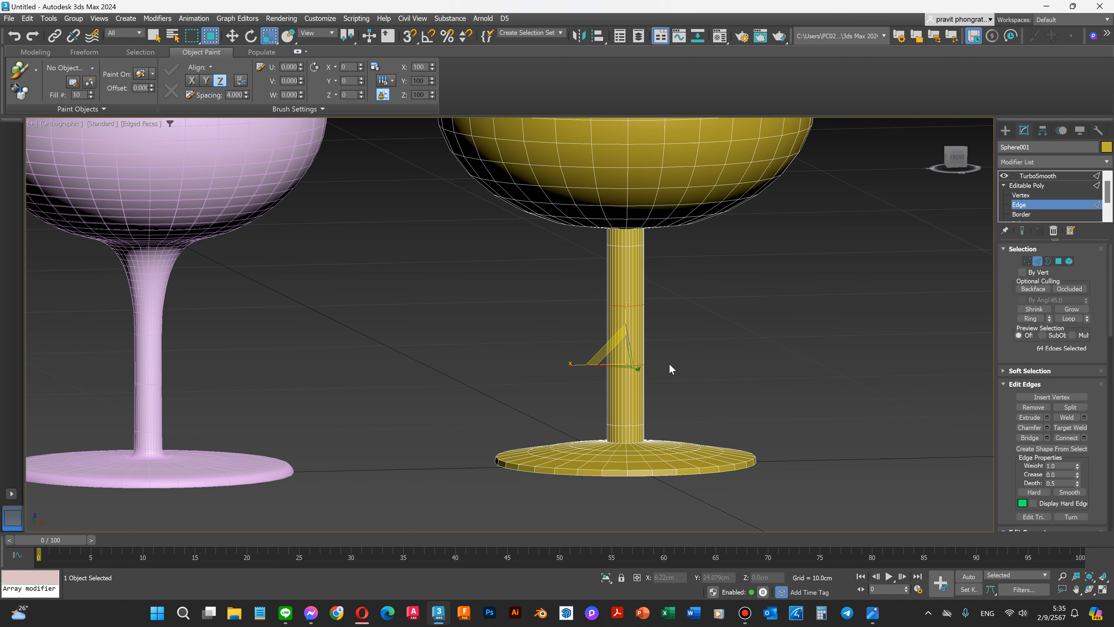
{"action": "left_click", "coordinate": [1088, 589]}
{"action": "left_click_drag", "start_coordinate": [579, 386], "coordinate": [608, 365]}
{"action": "right_click", "coordinate": [591, 394]}
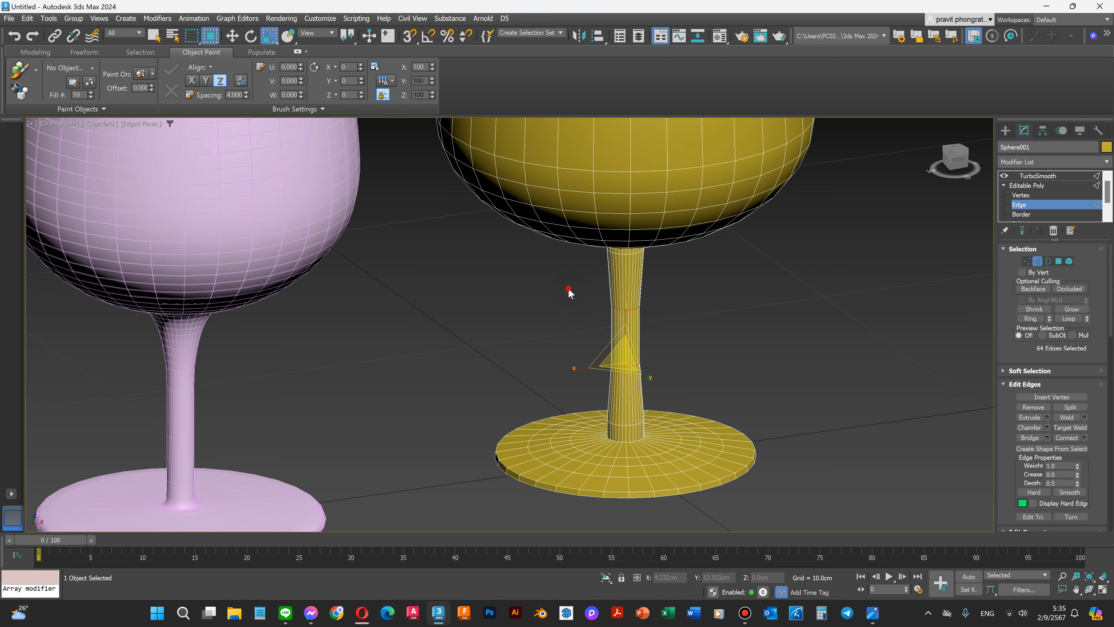
Step: Move the upper middle edge loop of the stem up toward the bowl and the lower one down toward the foot
{"action": "left_click_drag", "start_coordinate": [667, 322], "coordinate": [667, 323]}
{"action": "key", "text": "e"}
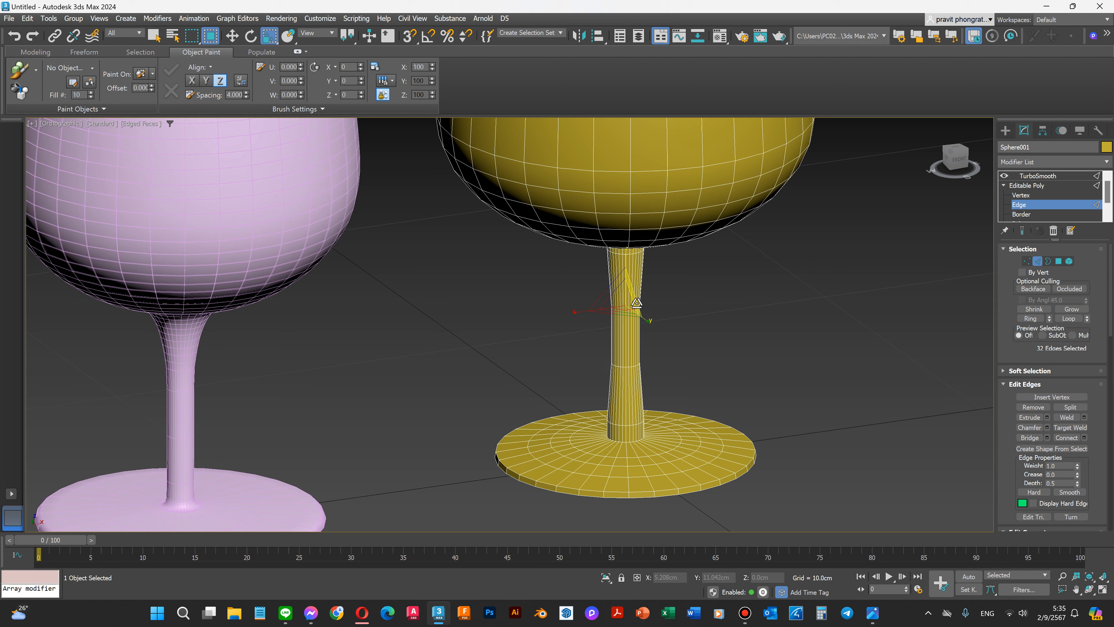
{"action": "key", "text": "w"}
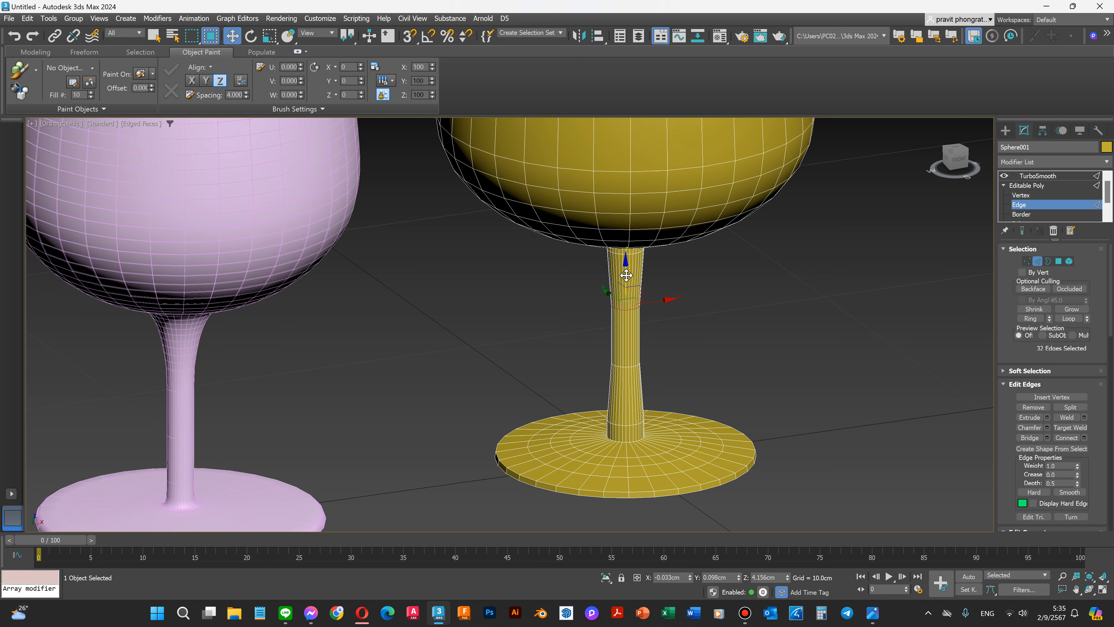
{"action": "left_click_drag", "start_coordinate": [626, 270], "coordinate": [624, 252]}
{"action": "left_click_drag", "start_coordinate": [582, 352], "coordinate": [666, 387]}
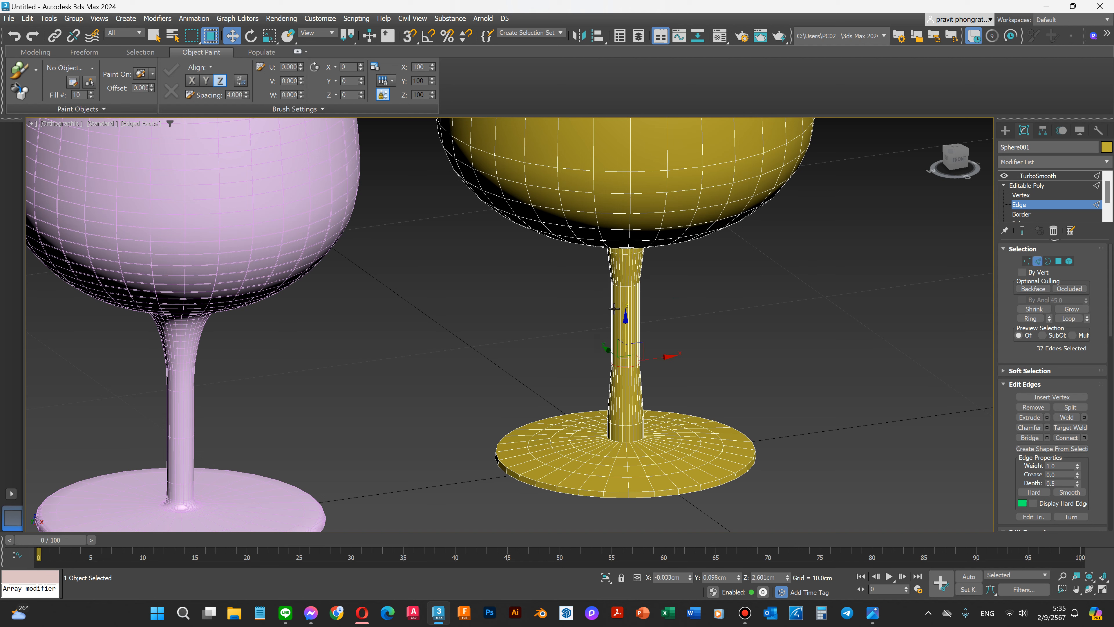
{"action": "left_click_drag", "start_coordinate": [625, 330], "coordinate": [627, 367]}
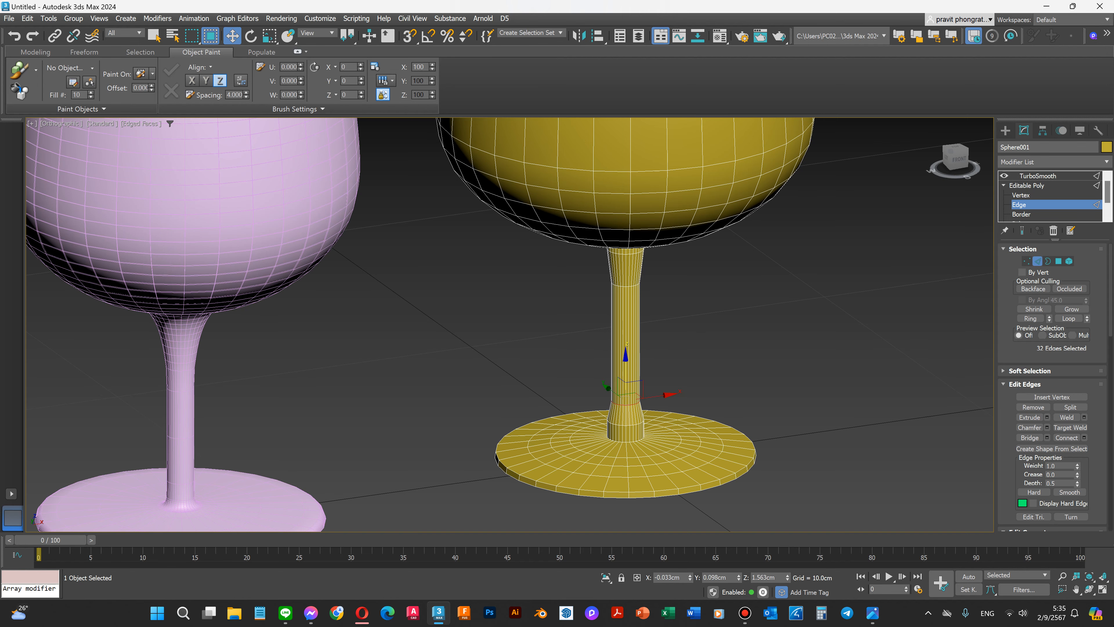
Step: Move the lowest edge loop of the stem down toward the foot, then exit edge editing and deselect the glass
{"action": "left_click", "coordinate": [1089, 588]}
{"action": "left_click_drag", "start_coordinate": [691, 482], "coordinate": [503, 339]}
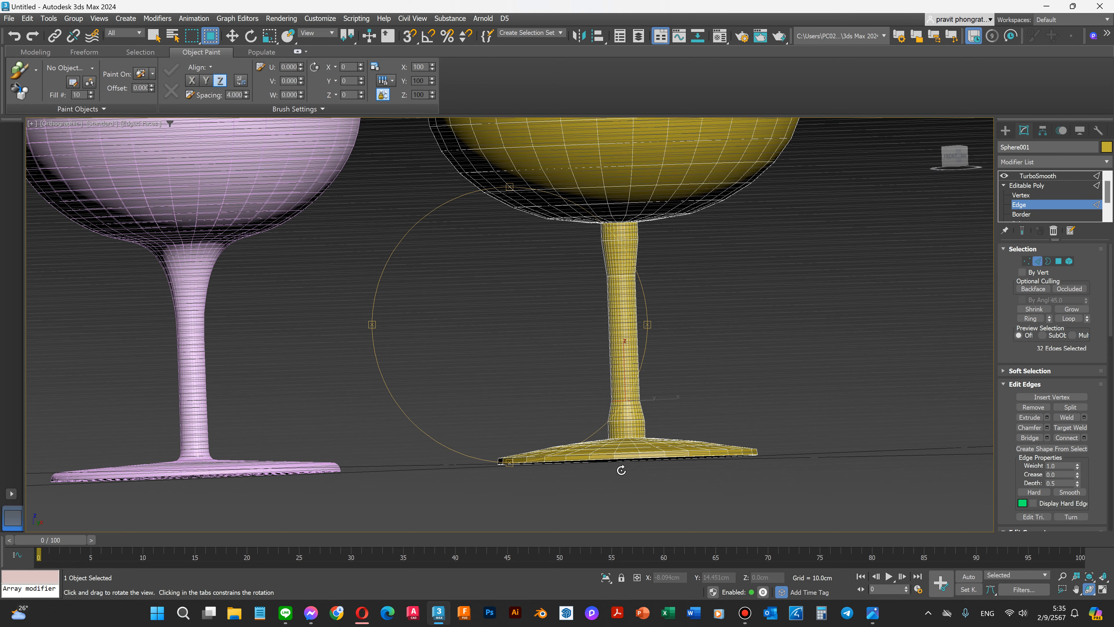
{"action": "scroll", "coordinate": [618, 457], "scroll_direction": "up", "scroll_amount": 3}
{"action": "key", "text": "w"}
{"action": "left_click_drag", "start_coordinate": [682, 407], "coordinate": [683, 407]}
{"action": "left_click_drag", "start_coordinate": [629, 376], "coordinate": [624, 387]}
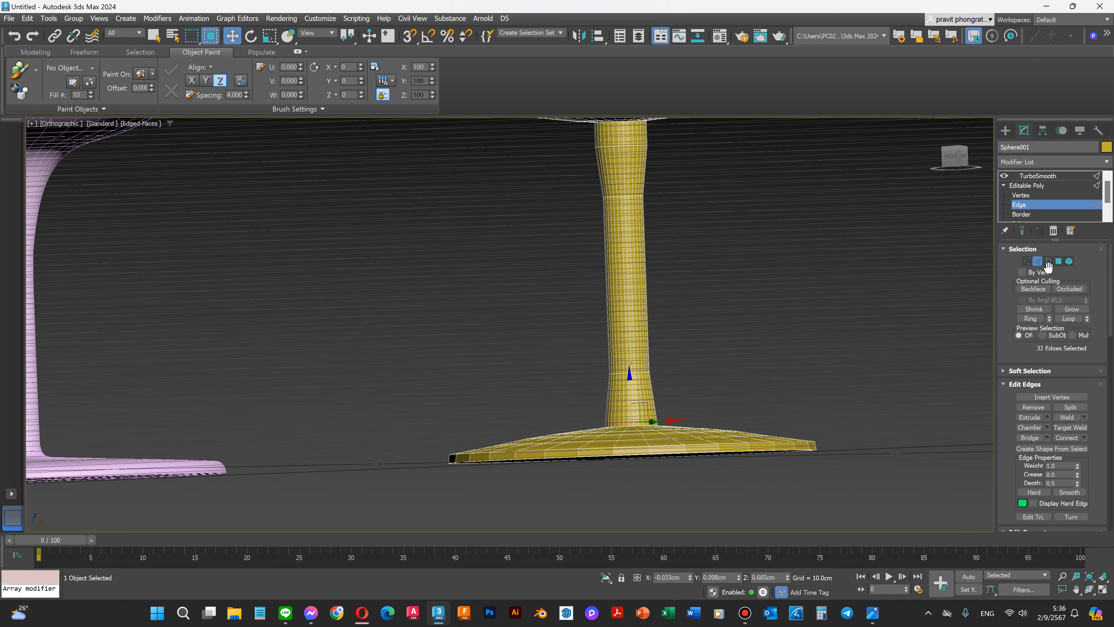
{"action": "left_click", "coordinate": [1030, 185]}
{"action": "left_click", "coordinate": [803, 268]}
Step: Select the yellow glass in the front view and stretch it vertically with non-uniform scale to about 80.9 on Z
{"action": "scroll", "coordinate": [656, 429], "scroll_direction": "down", "scroll_amount": 4}
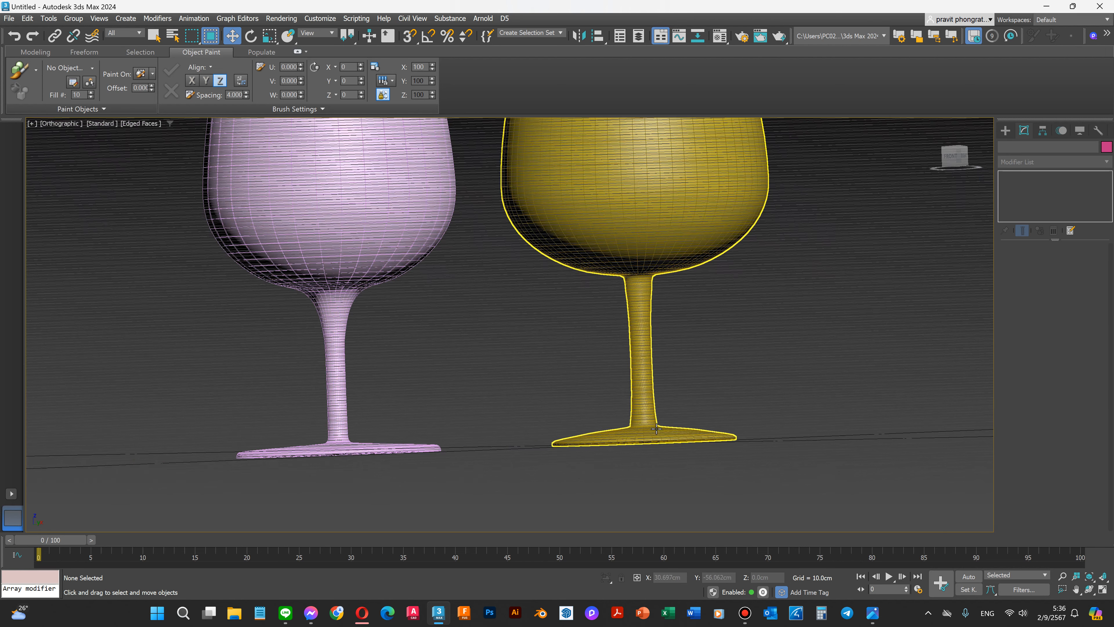
{"action": "scroll", "coordinate": [564, 472], "scroll_direction": "down", "scroll_amount": 2}
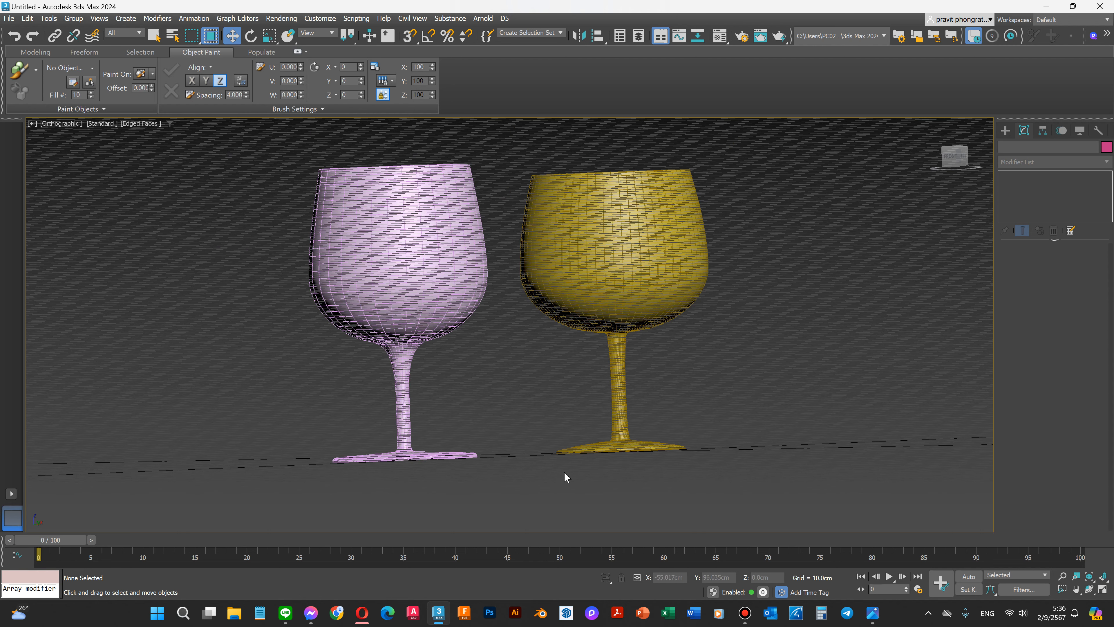
{"action": "key", "text": "f"}
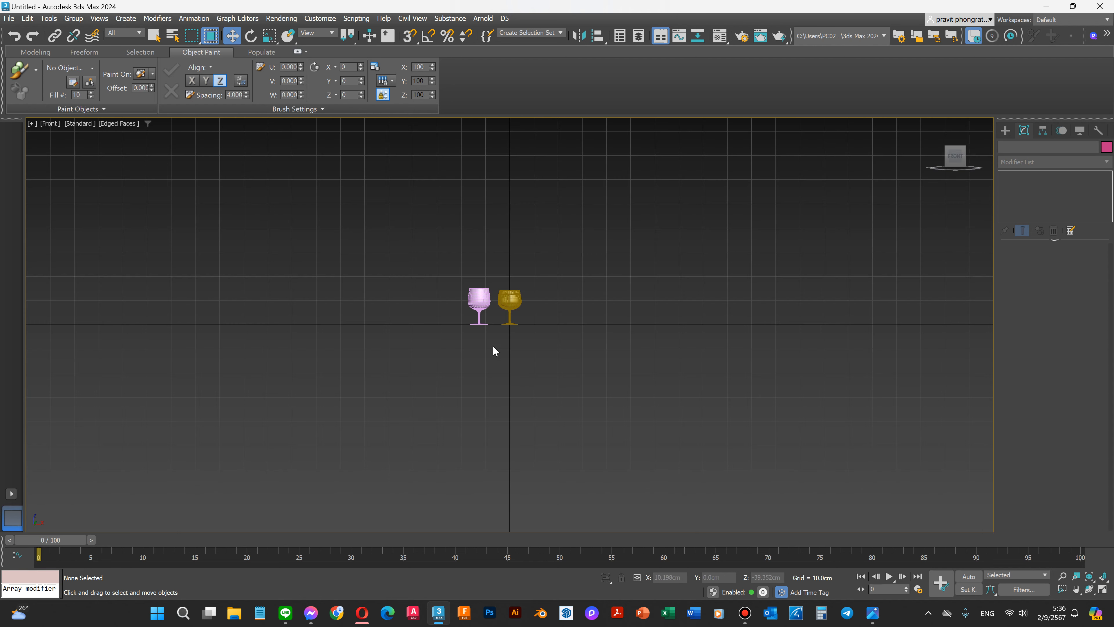
{"action": "scroll", "coordinate": [492, 345], "scroll_direction": "up", "scroll_amount": 3}
{"action": "scroll", "coordinate": [483, 320], "scroll_direction": "up", "scroll_amount": 3}
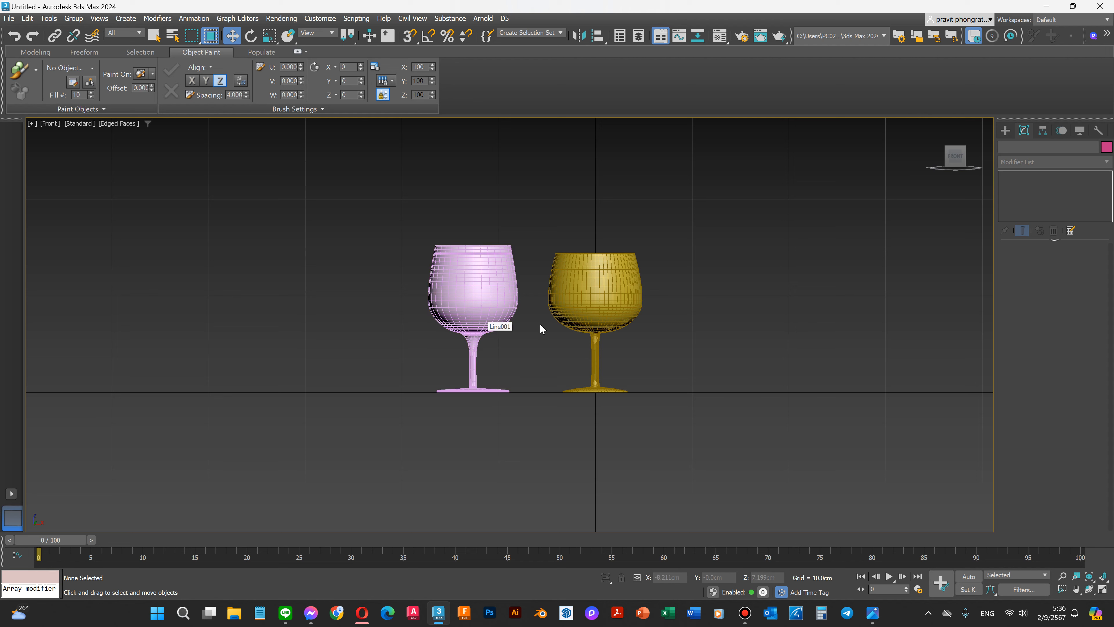
{"action": "left_click", "coordinate": [588, 272]}
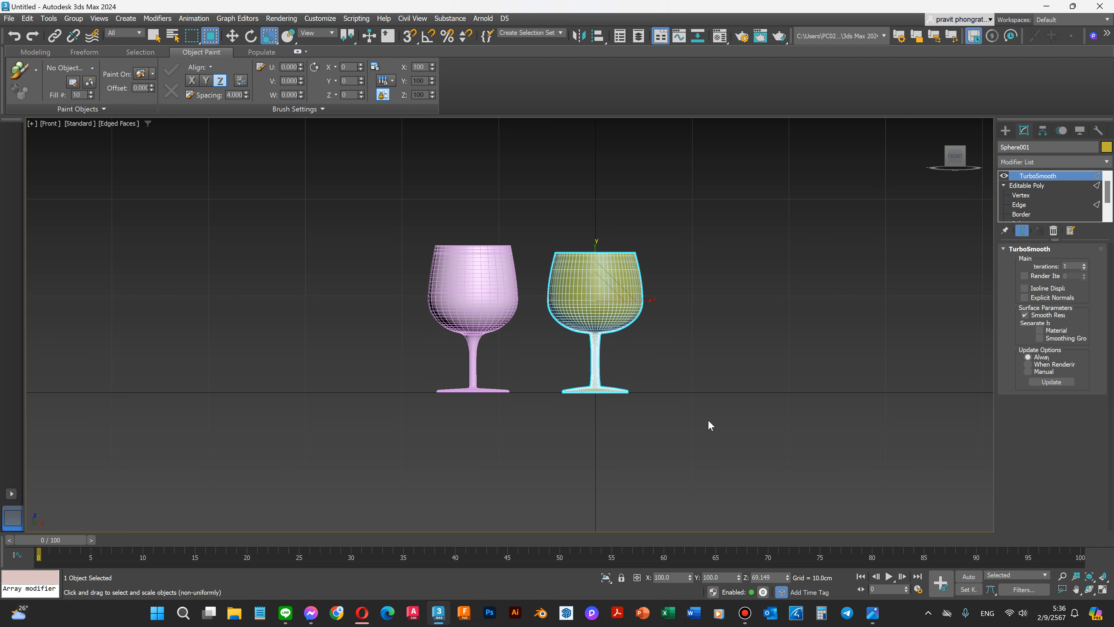
{"action": "left_click", "coordinate": [1089, 589]}
{"action": "left_click_drag", "start_coordinate": [541, 321], "coordinate": [596, 246]}
{"action": "key", "text": "r"}
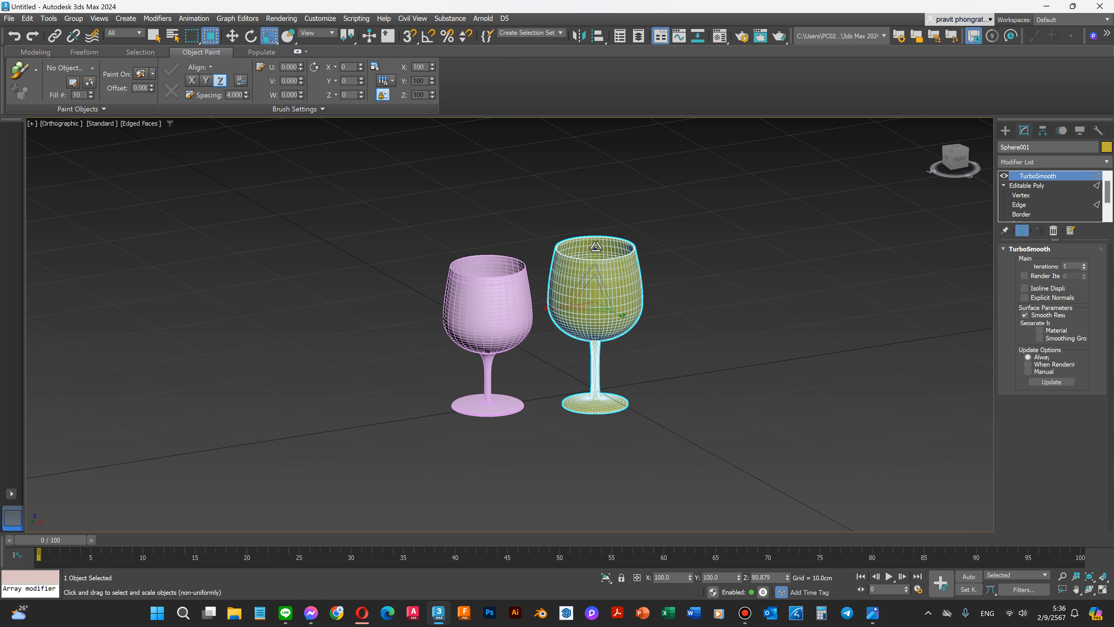
Step: In the front view, raise the yellow glass to the pink glass's base level, about Z 11.04 cm, and shift it away to about X 2.55 cm
{"action": "key", "text": "w"}
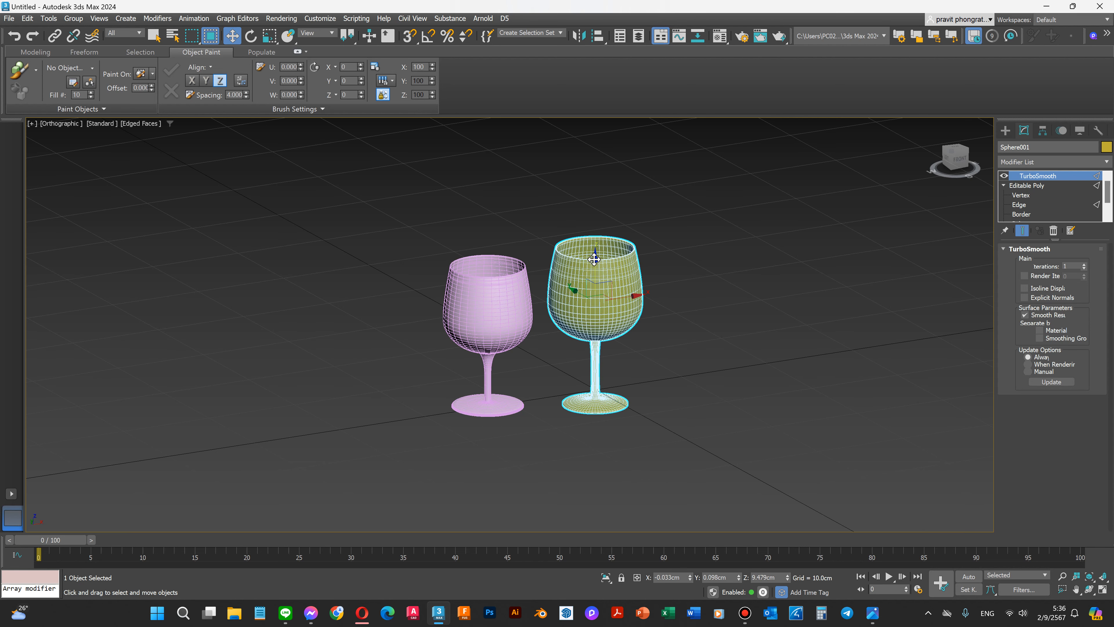
{"action": "key", "text": "f"}
{"action": "scroll", "coordinate": [490, 286], "scroll_direction": "up", "scroll_amount": 4}
{"action": "left_click_drag", "start_coordinate": [520, 265], "coordinate": [520, 257]}
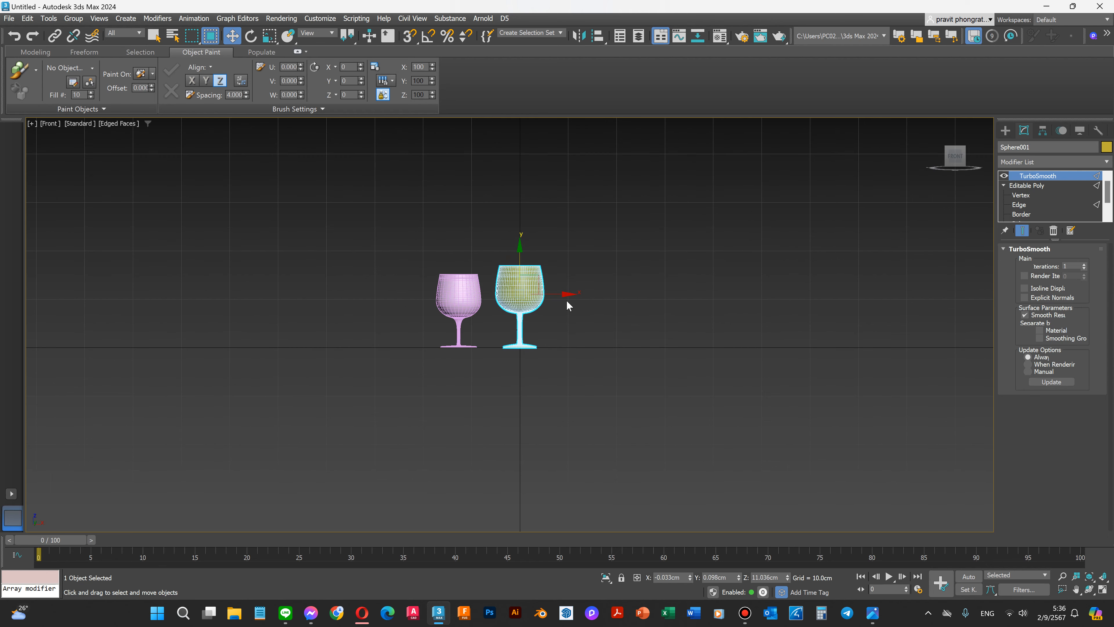
{"action": "left_click_drag", "start_coordinate": [557, 293], "coordinate": [570, 294]}
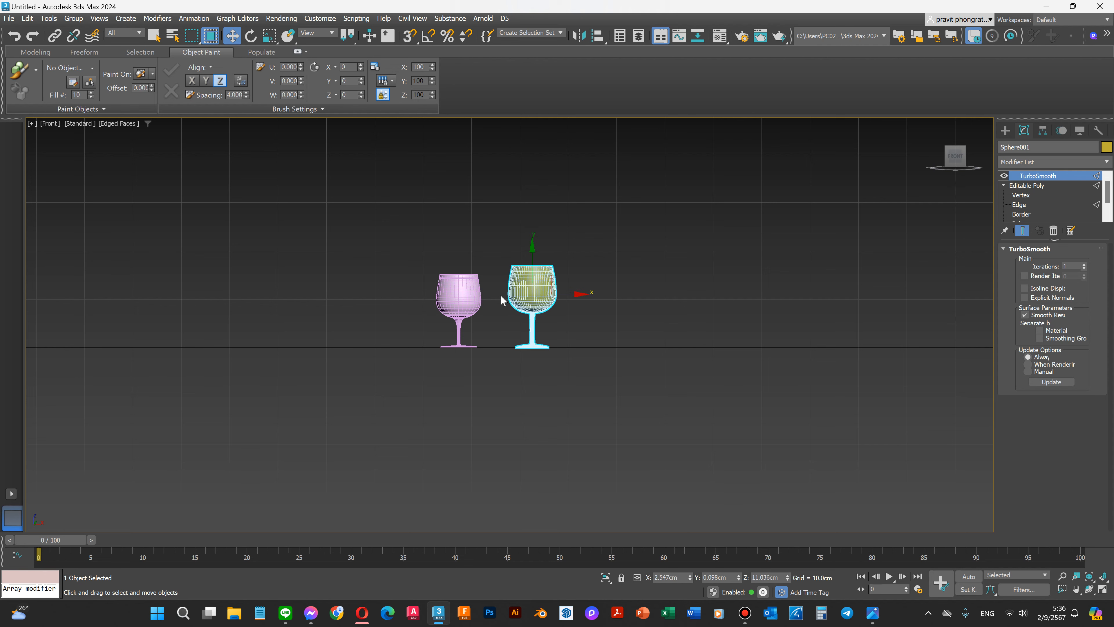
Step: Scale the yellow glass down proportionally on all axes to about 92.8 percent, viewing both glasses at an angle, and deselect it
{"action": "key", "text": "r"}
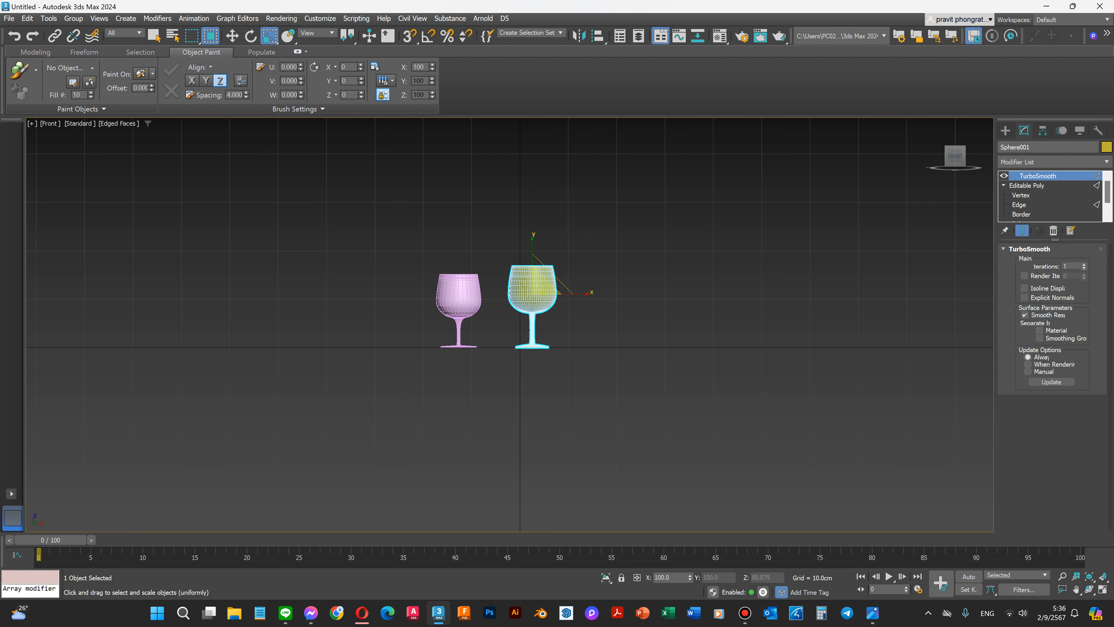
{"action": "left_click", "coordinate": [1089, 589]}
{"action": "left_click_drag", "start_coordinate": [502, 321], "coordinate": [518, 340]}
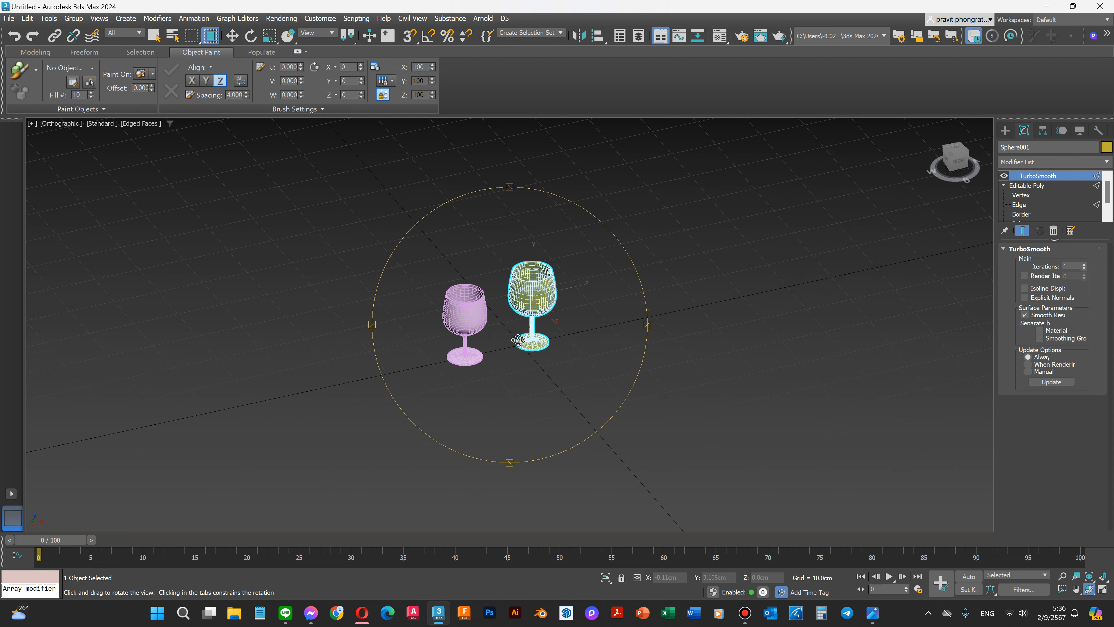
{"action": "scroll", "coordinate": [523, 301], "scroll_direction": "up", "scroll_amount": 4}
{"action": "right_click", "coordinate": [524, 280]}
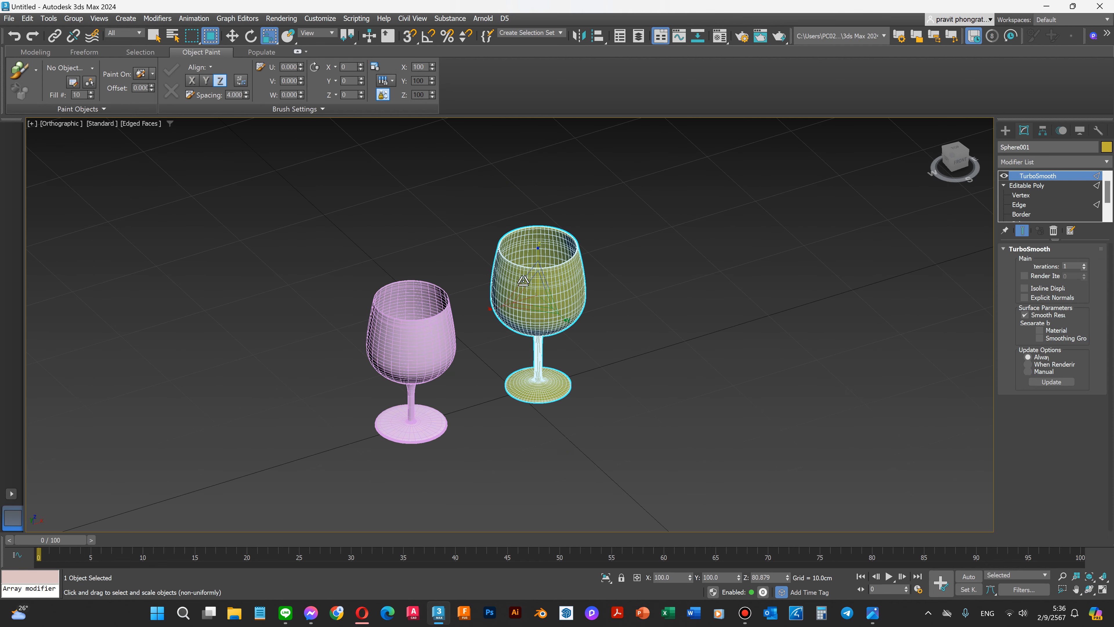
{"action": "scroll", "coordinate": [536, 288], "scroll_direction": "up", "scroll_amount": 2}
{"action": "left_click_drag", "start_coordinate": [535, 288], "coordinate": [537, 292]}
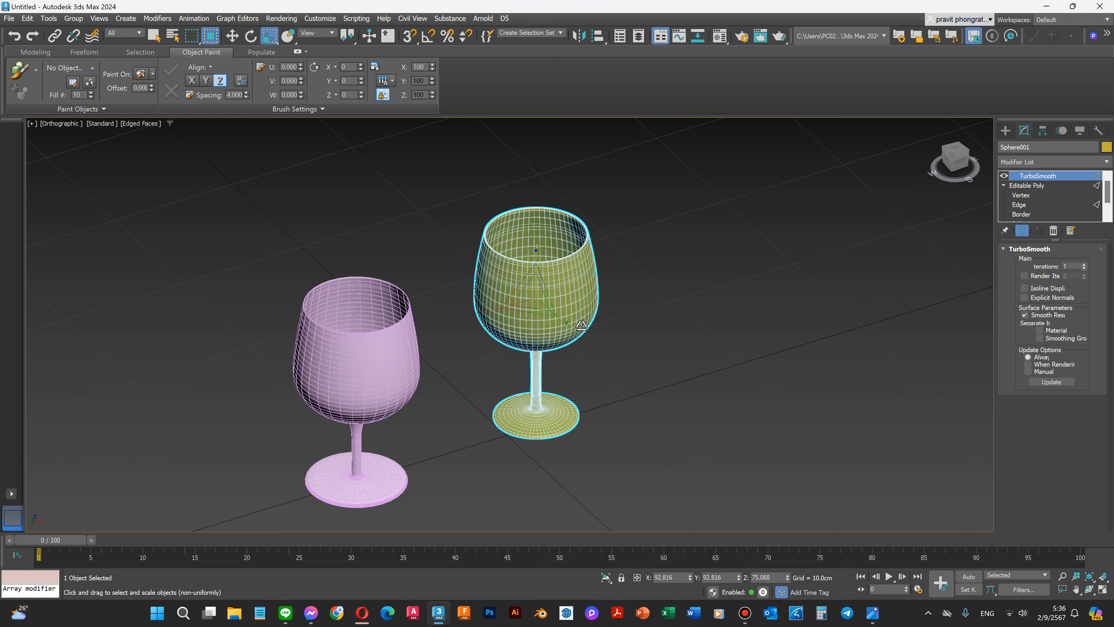
{"action": "key", "text": "w"}
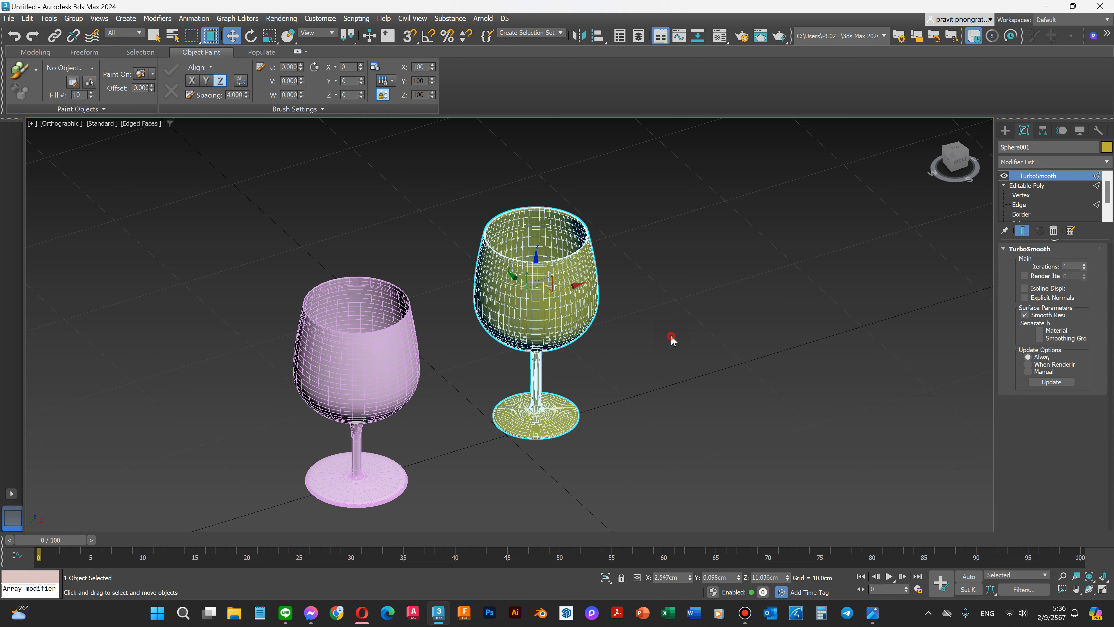
{"action": "left_click", "coordinate": [673, 340]}
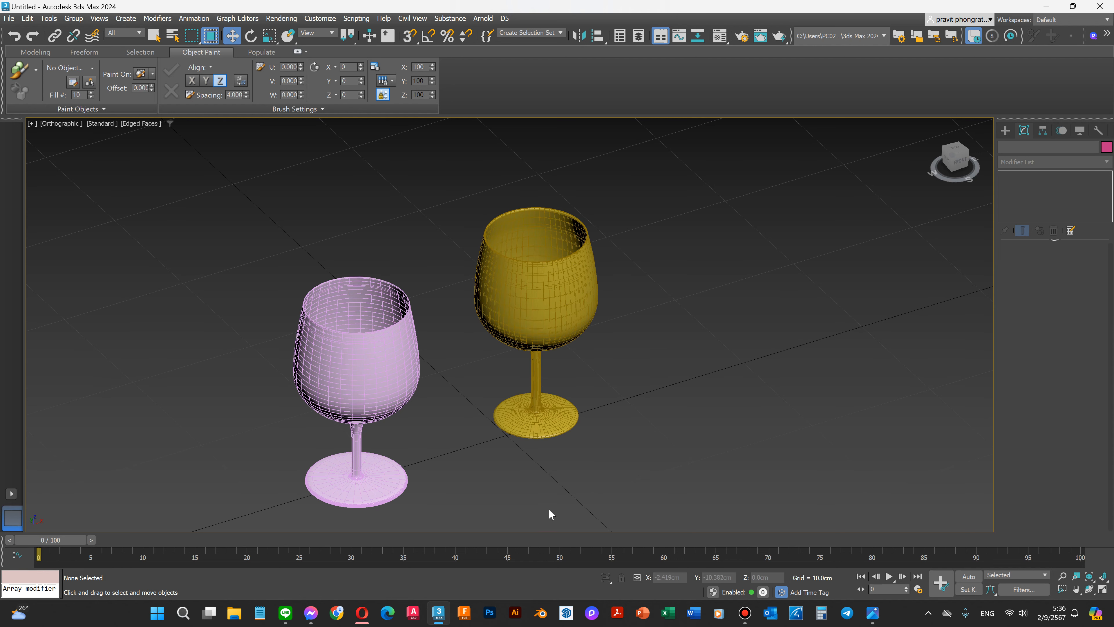
Step: Open the Material Editor, switch it to Slate mode, and resize and reposition its window over the viewport
{"action": "key", "text": "m"}
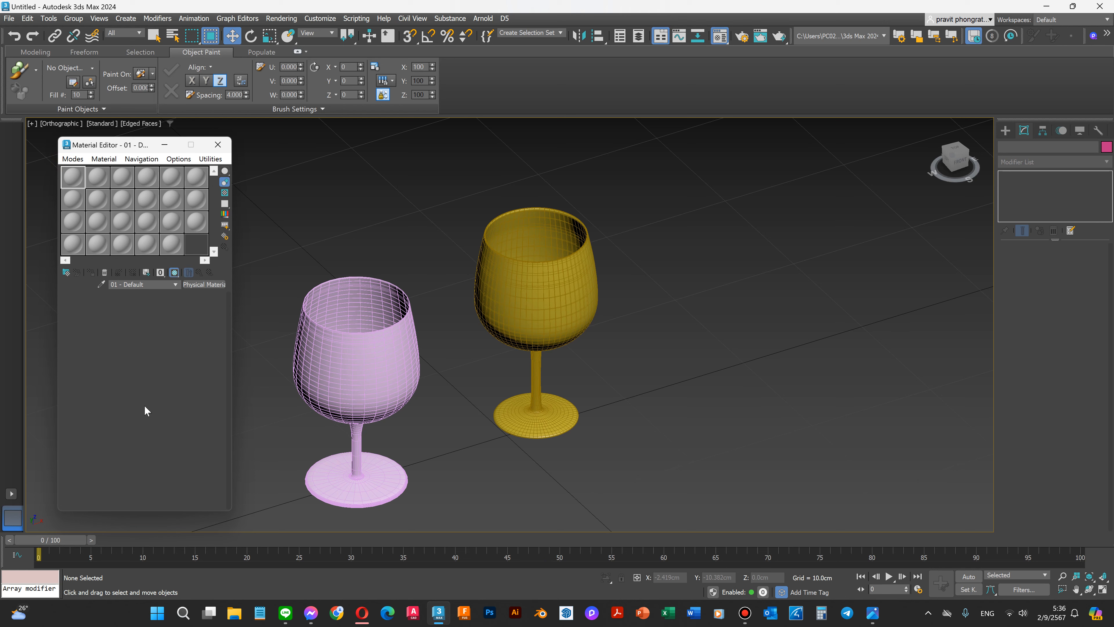
{"action": "left_click", "coordinate": [75, 159]}
{"action": "left_click", "coordinate": [89, 189]}
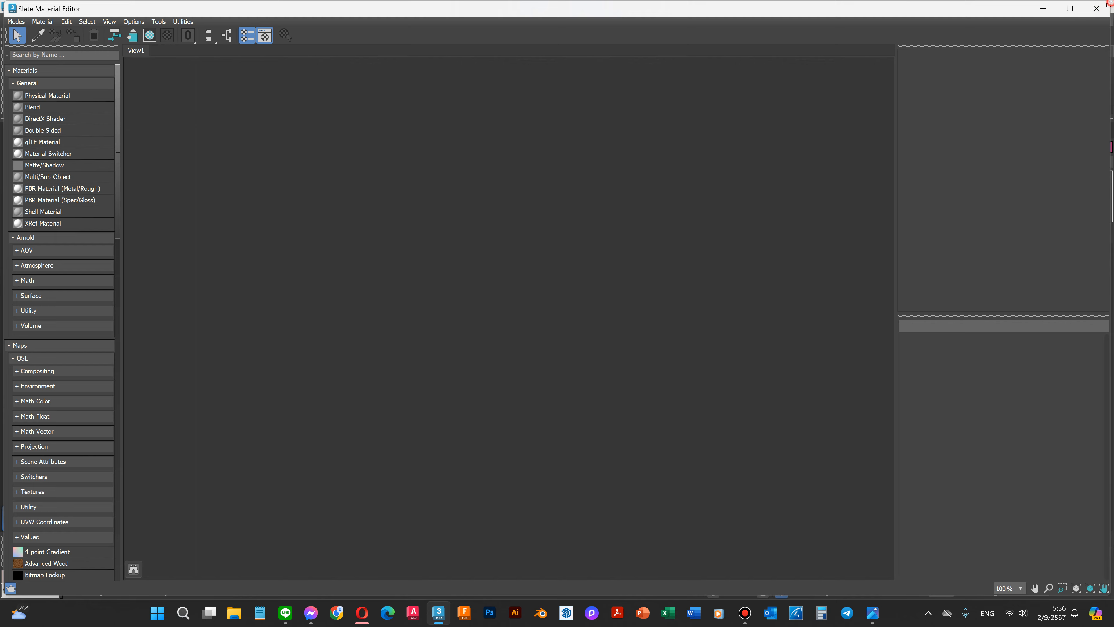
{"action": "left_click_drag", "start_coordinate": [1108, 4], "coordinate": [921, 113]}
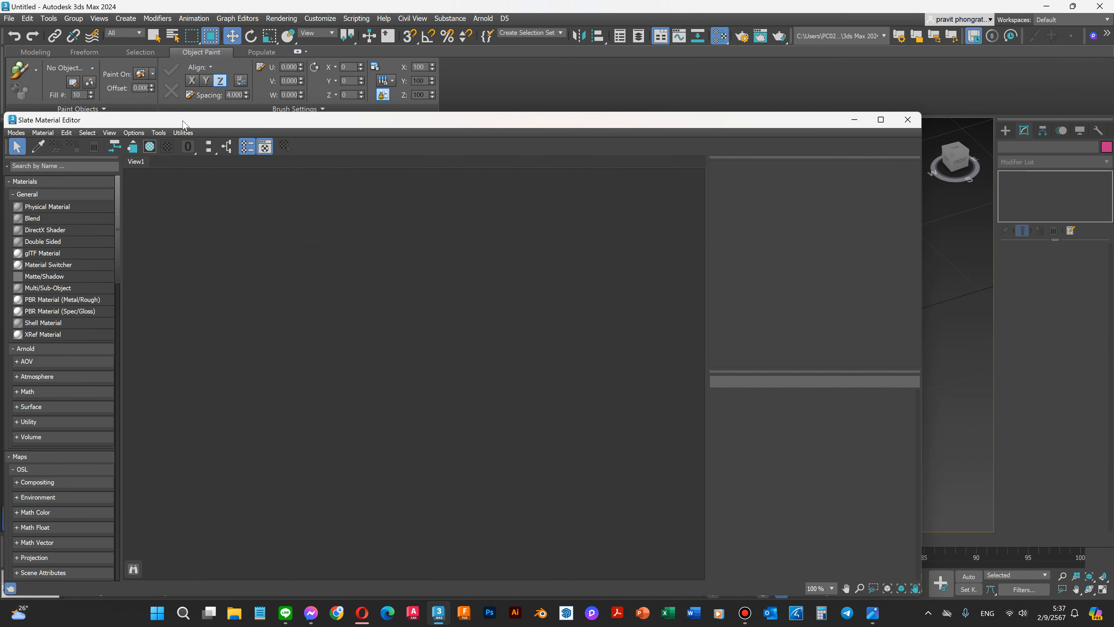
{"action": "left_click_drag", "start_coordinate": [183, 124], "coordinate": [242, 84]}
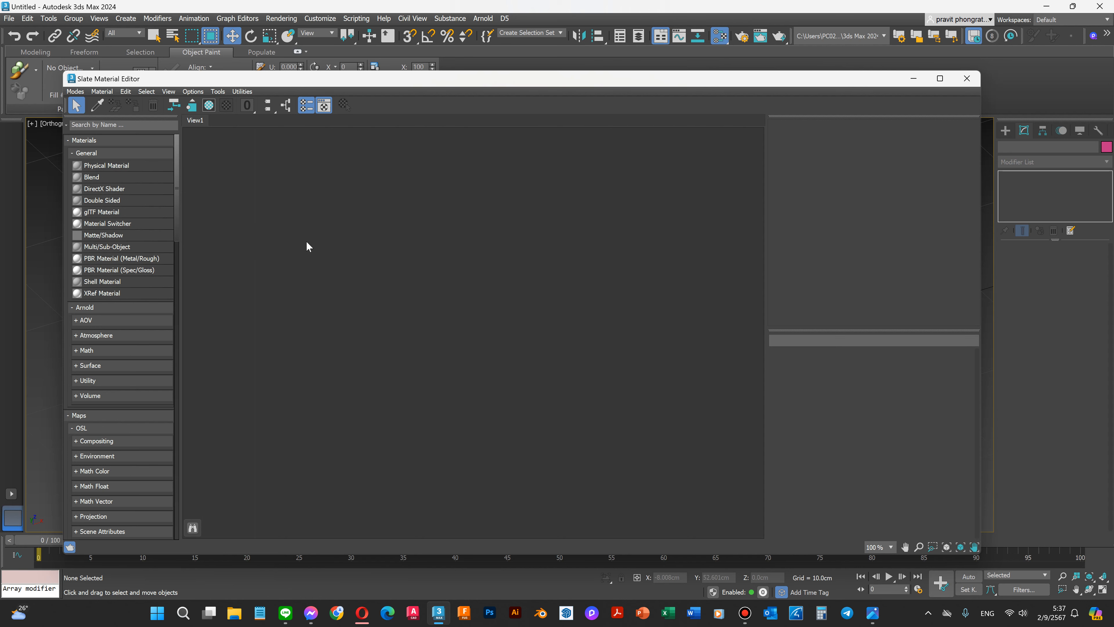
Step: Switch the Material Editor back to Compact mode and place it beside the glasses so both stay visible
{"action": "left_click", "coordinate": [75, 91]}
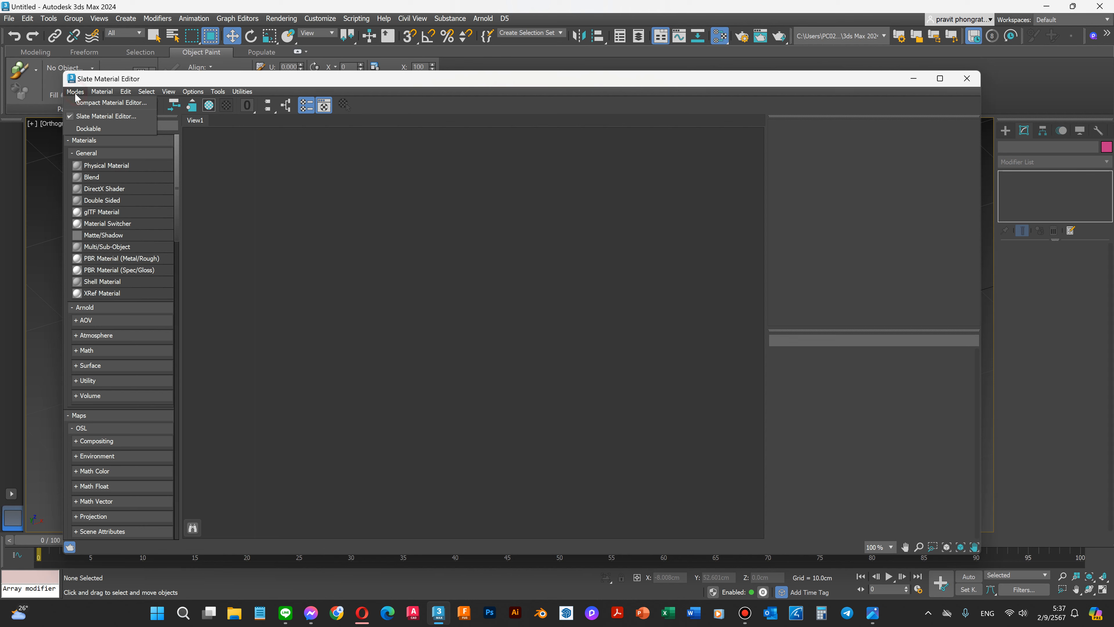
{"action": "left_click", "coordinate": [113, 103]}
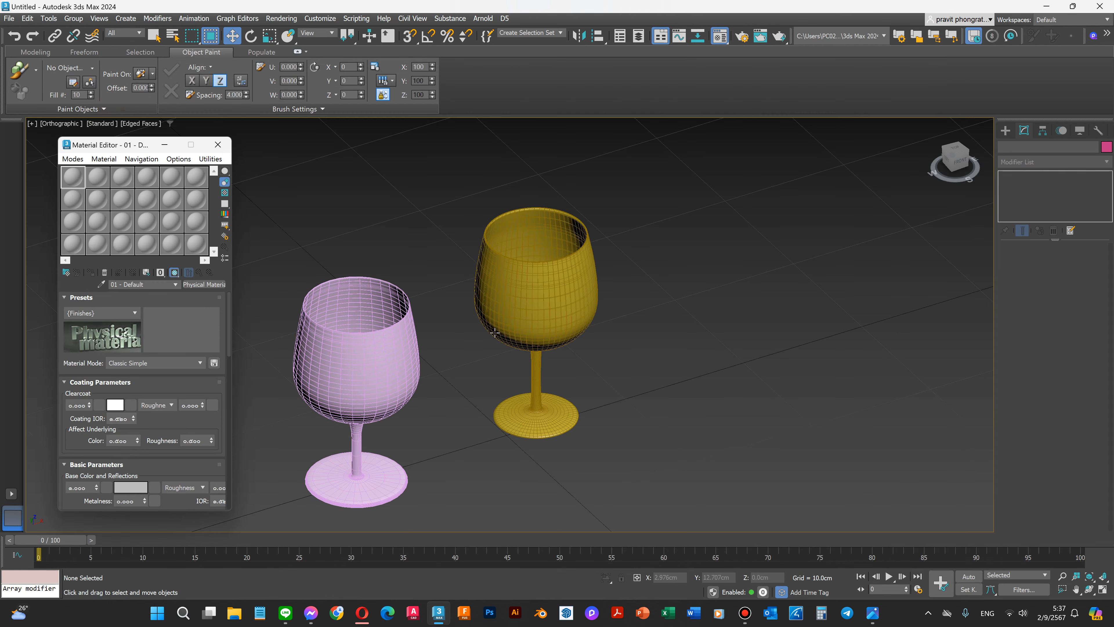
{"action": "left_click_drag", "start_coordinate": [100, 147], "coordinate": [743, 161]}
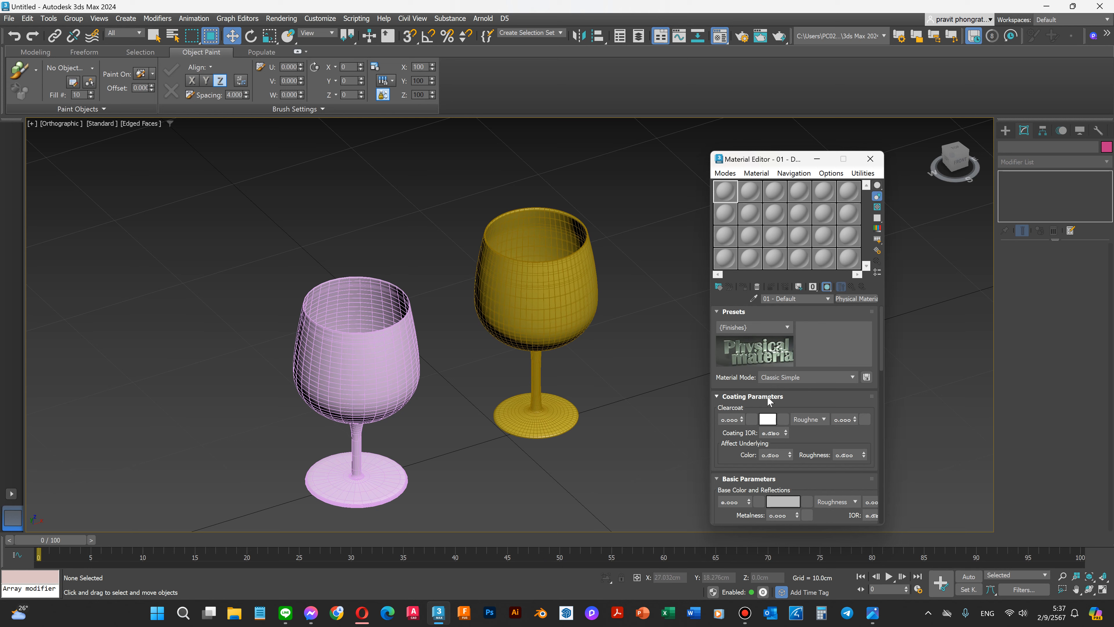
Step: Apply the Glass (Thin Geometry) preset to the first sample material, 01 - Default
{"action": "left_click", "coordinate": [788, 328]}
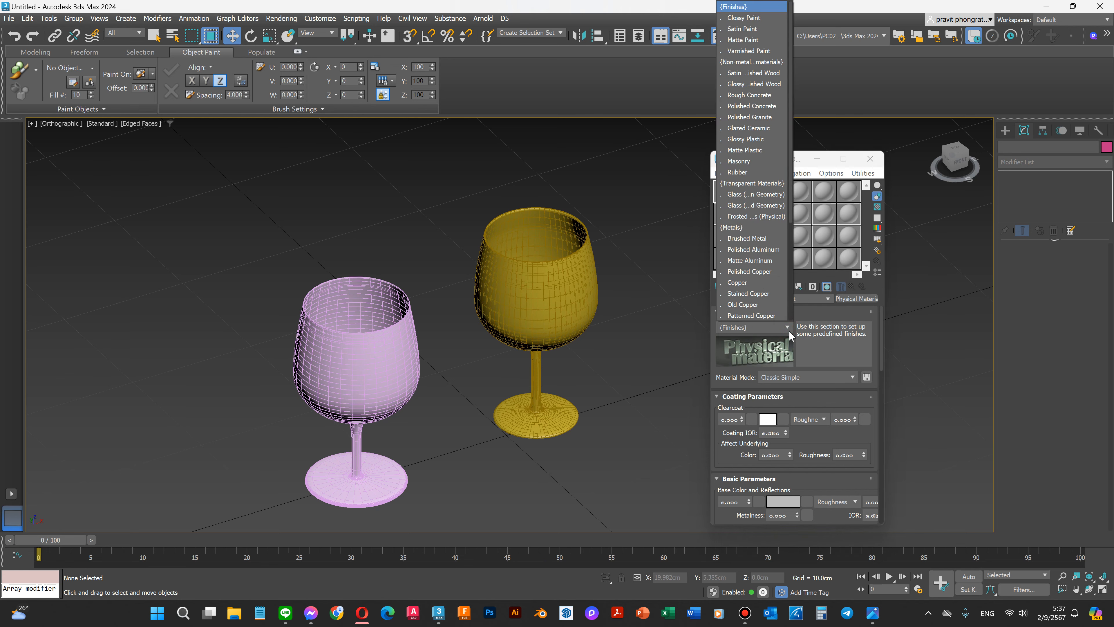
{"action": "scroll", "coordinate": [754, 303], "scroll_direction": "down", "scroll_amount": 4}
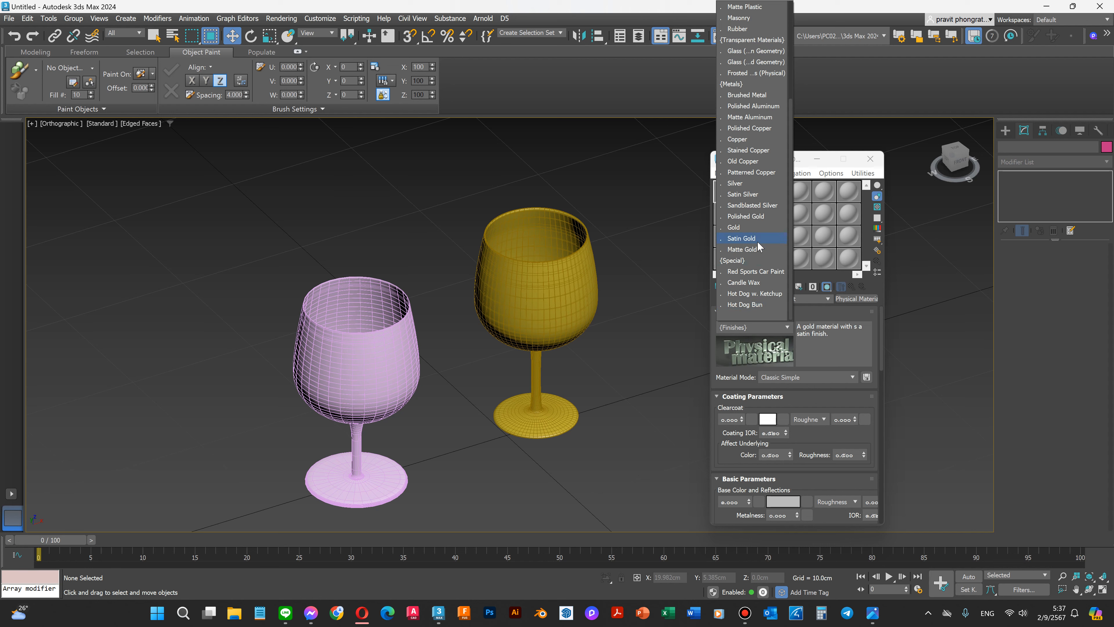
{"action": "scroll", "coordinate": [750, 244], "scroll_direction": "up", "scroll_amount": 1}
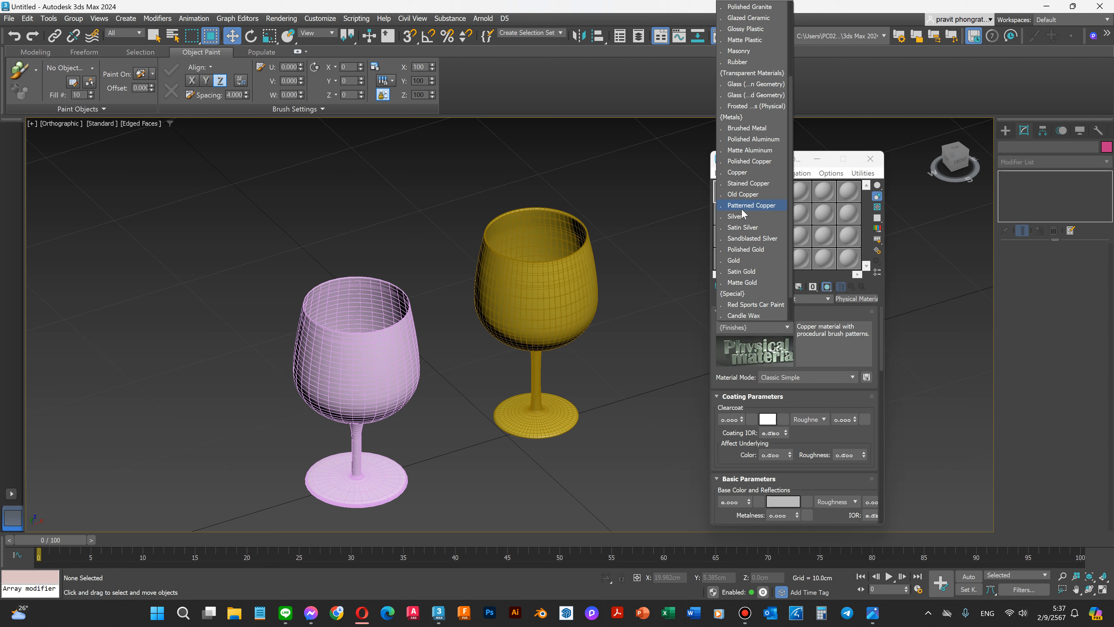
{"action": "left_click", "coordinate": [744, 87]}
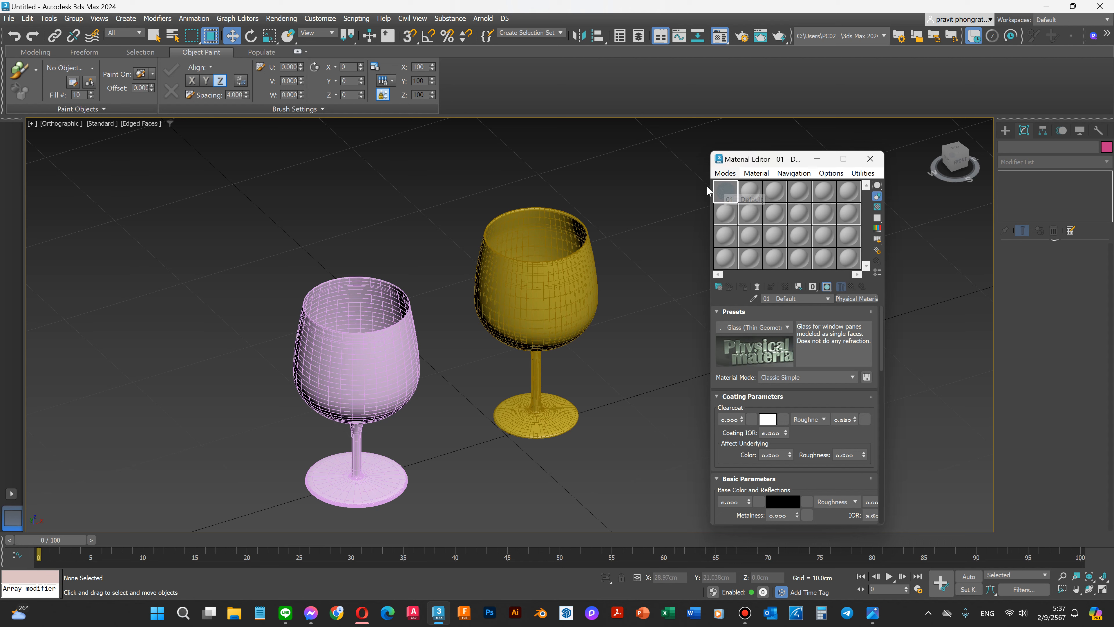
Step: Apply the Polished Gold preset to the second sample material, 02 - Default
{"action": "left_click", "coordinate": [750, 193]}
{"action": "left_click", "coordinate": [765, 328]}
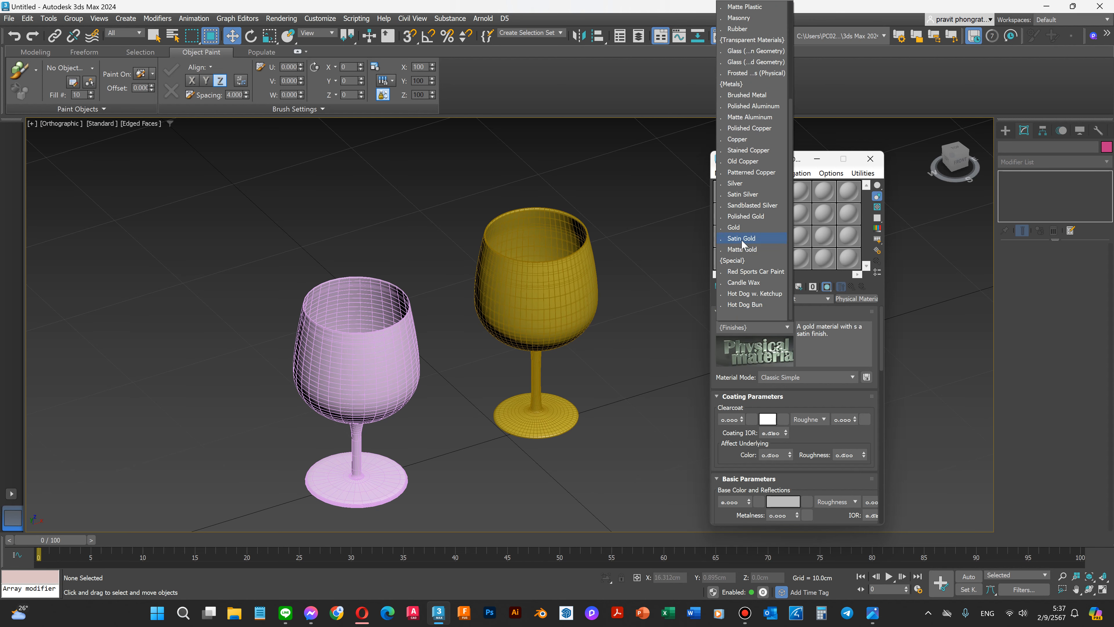
{"action": "left_click", "coordinate": [748, 216]}
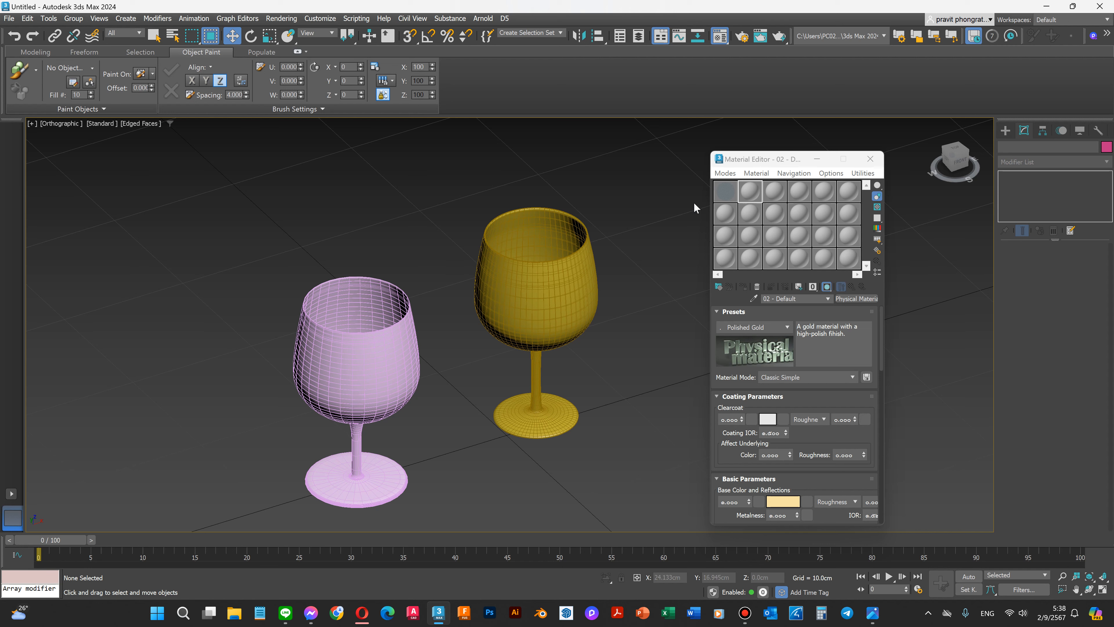
Step: Apply the Satin Silver preset to the third sample material, 03 - Default
{"action": "left_click", "coordinate": [773, 198]}
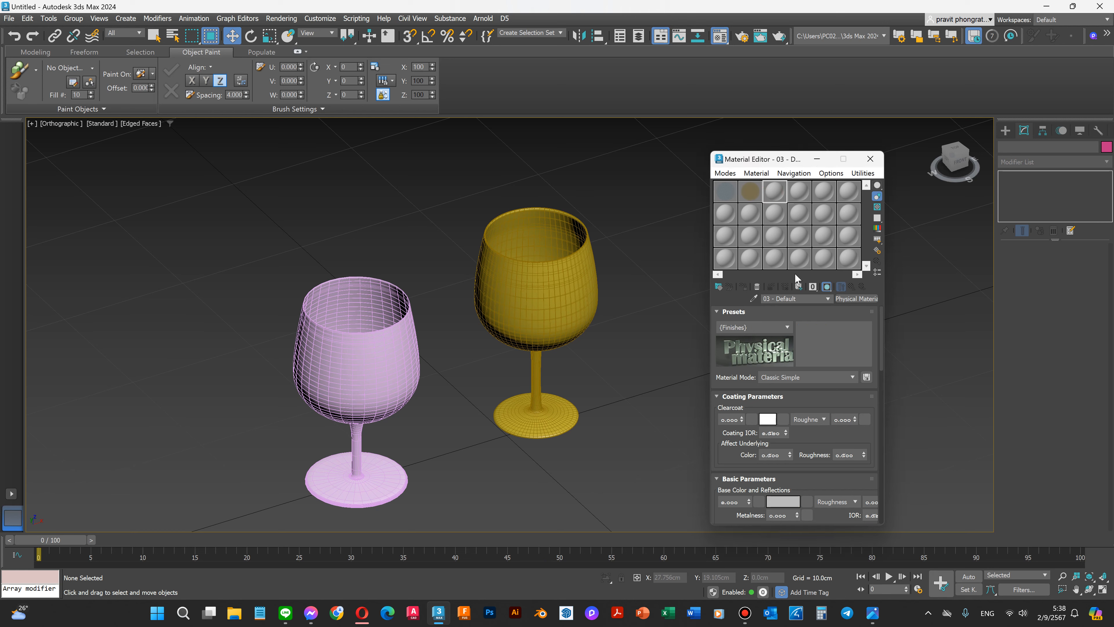
{"action": "left_click", "coordinate": [777, 332]}
{"action": "scroll", "coordinate": [733, 246], "scroll_direction": "down", "scroll_amount": 3}
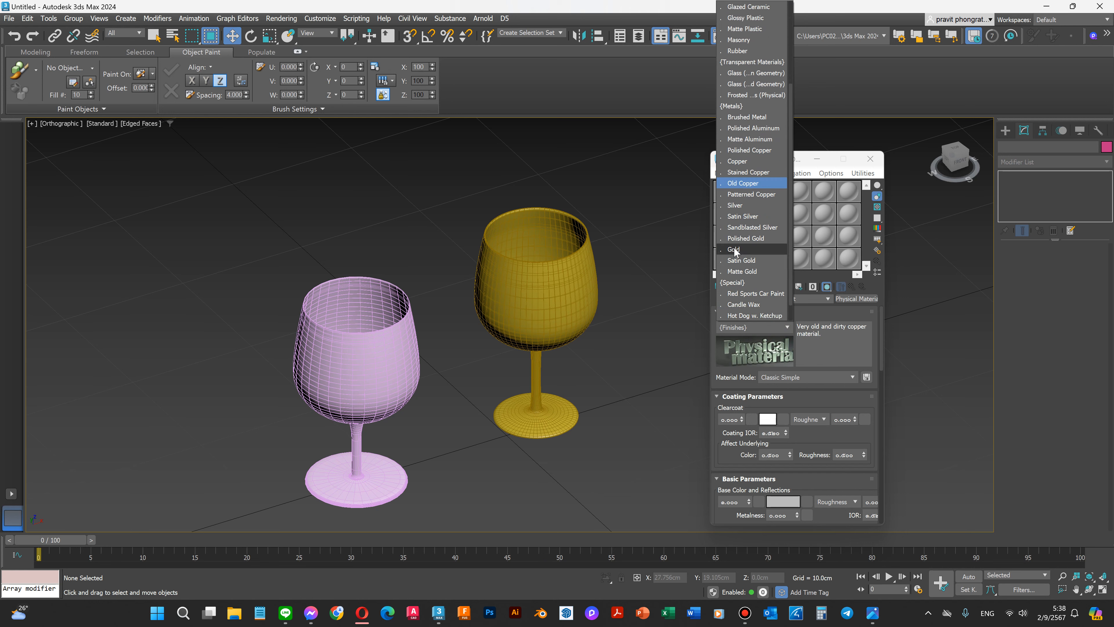
{"action": "left_click", "coordinate": [735, 216]}
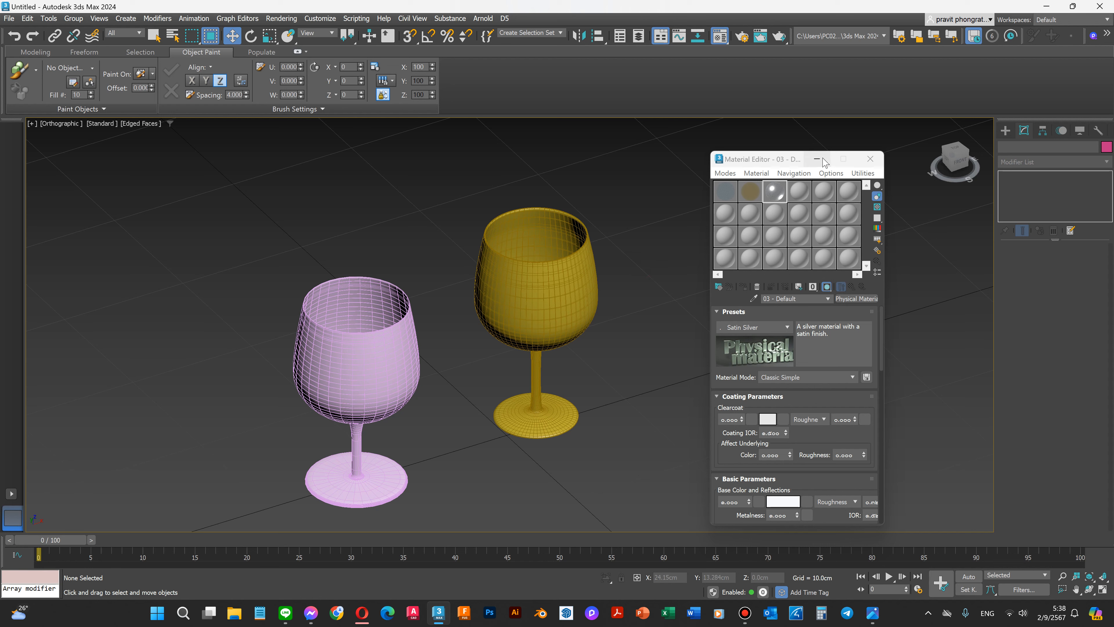
Step: Clone the yellow glass along the X axis as one independent copy at about X 15.54 cm
{"action": "left_click", "coordinate": [564, 296]}
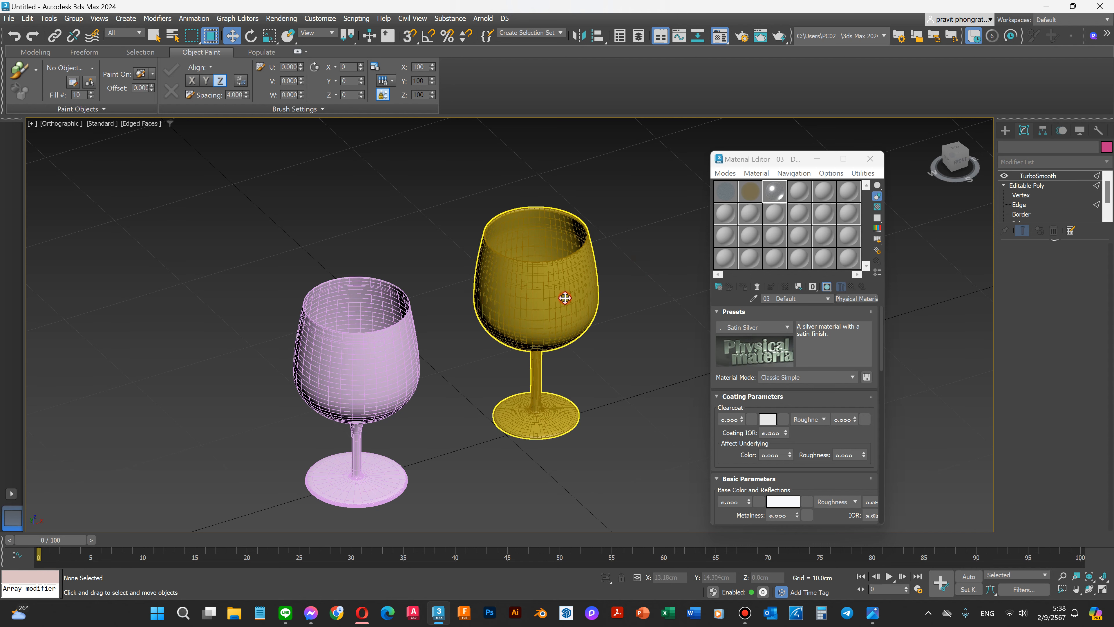
{"action": "scroll", "coordinate": [485, 311], "scroll_direction": "down", "scroll_amount": 3}
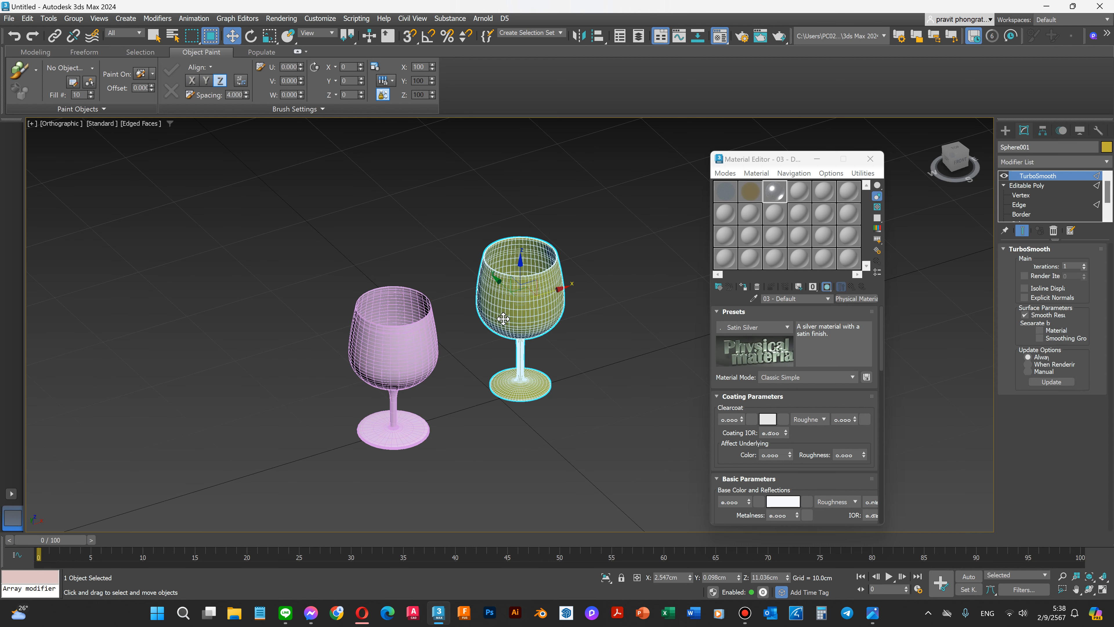
{"action": "left_click_drag", "start_coordinate": [559, 293], "coordinate": [667, 264], "text": "shift"}
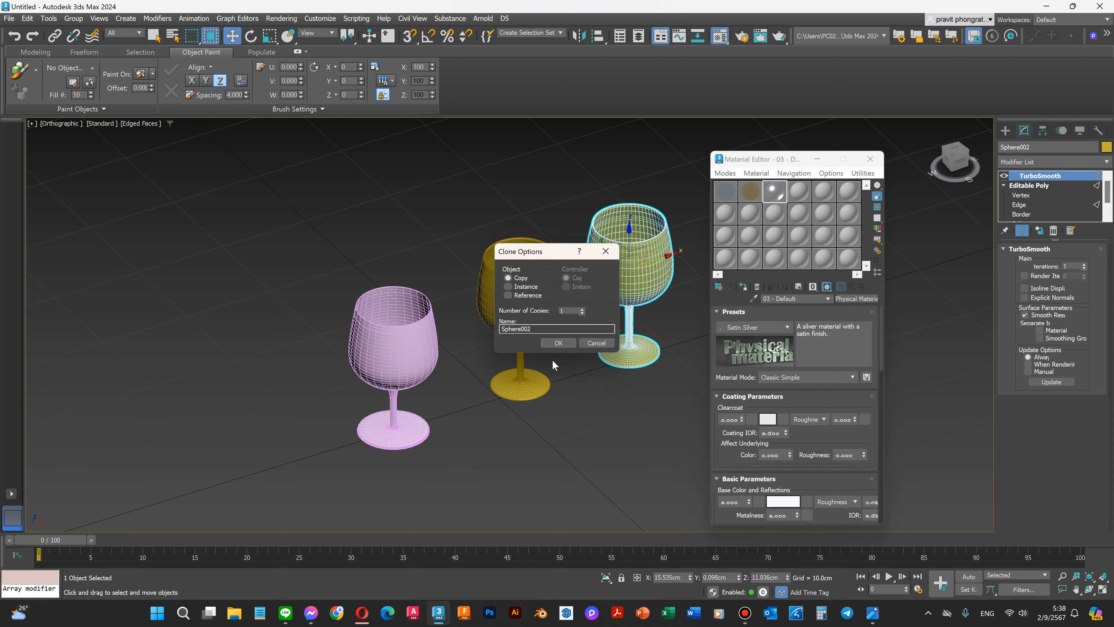
{"action": "left_click", "coordinate": [563, 344]}
Step: Assign the thin-geometry glass material 01 - Default to the new copy of the yellow glass
{"action": "left_click", "coordinate": [755, 197]}
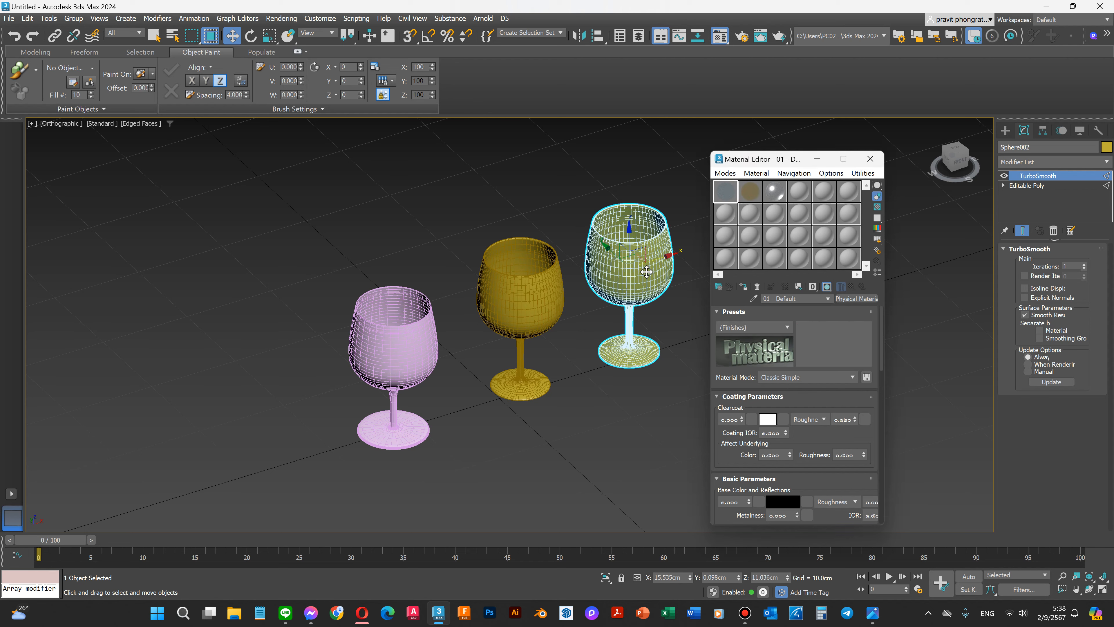
{"action": "left_click_drag", "start_coordinate": [757, 163], "coordinate": [837, 131]}
{"action": "scroll", "coordinate": [647, 230], "scroll_direction": "up", "scroll_amount": 3}
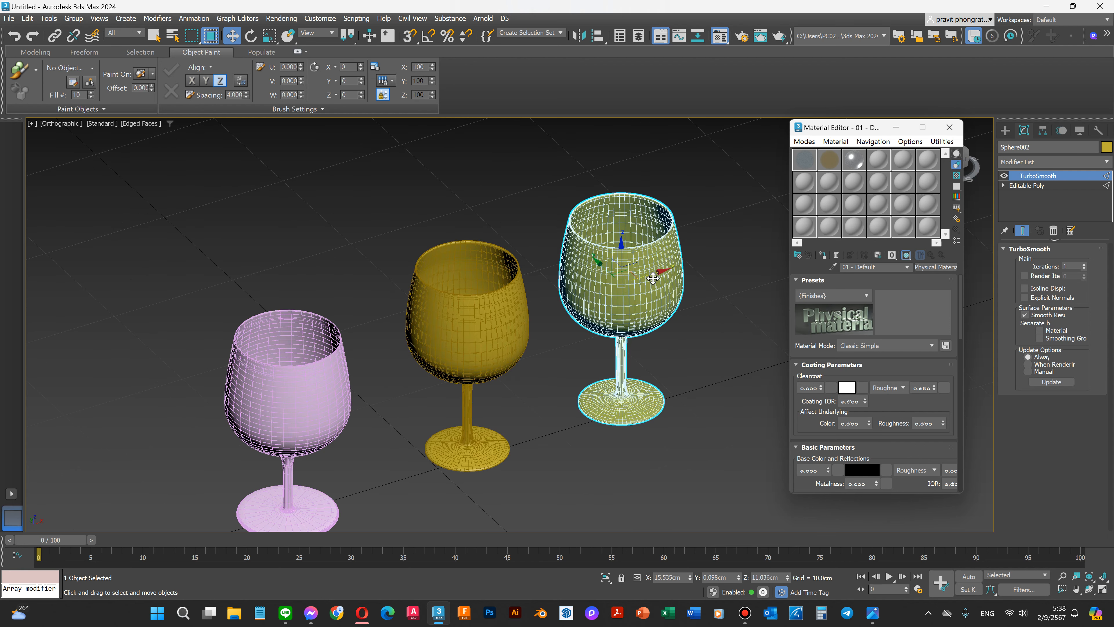
{"action": "left_click", "coordinate": [822, 255]}
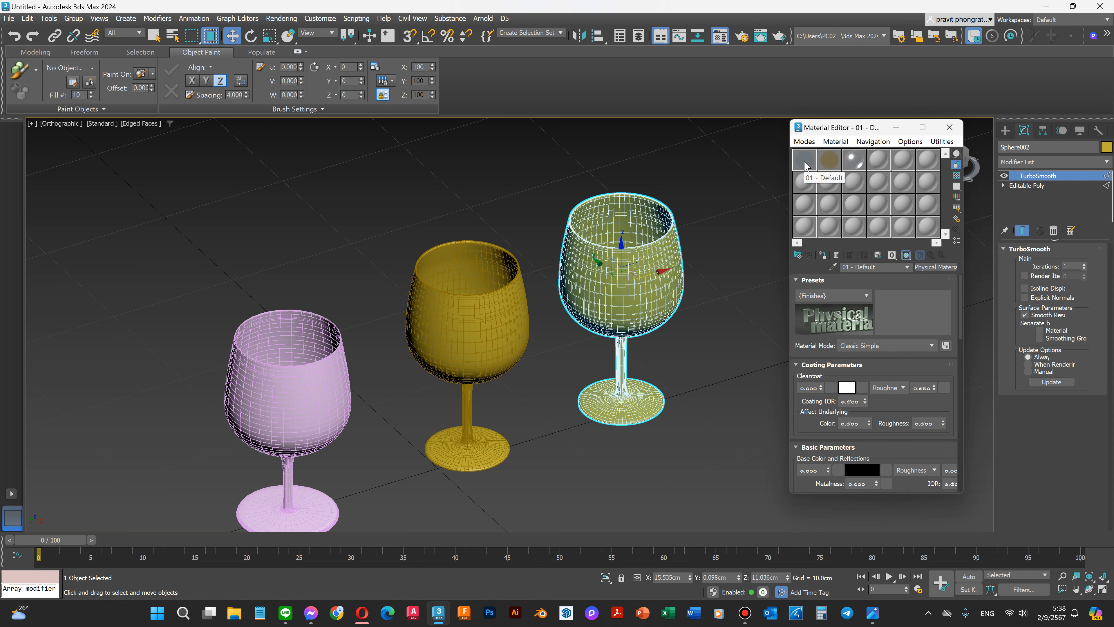
{"action": "left_click", "coordinate": [822, 255]}
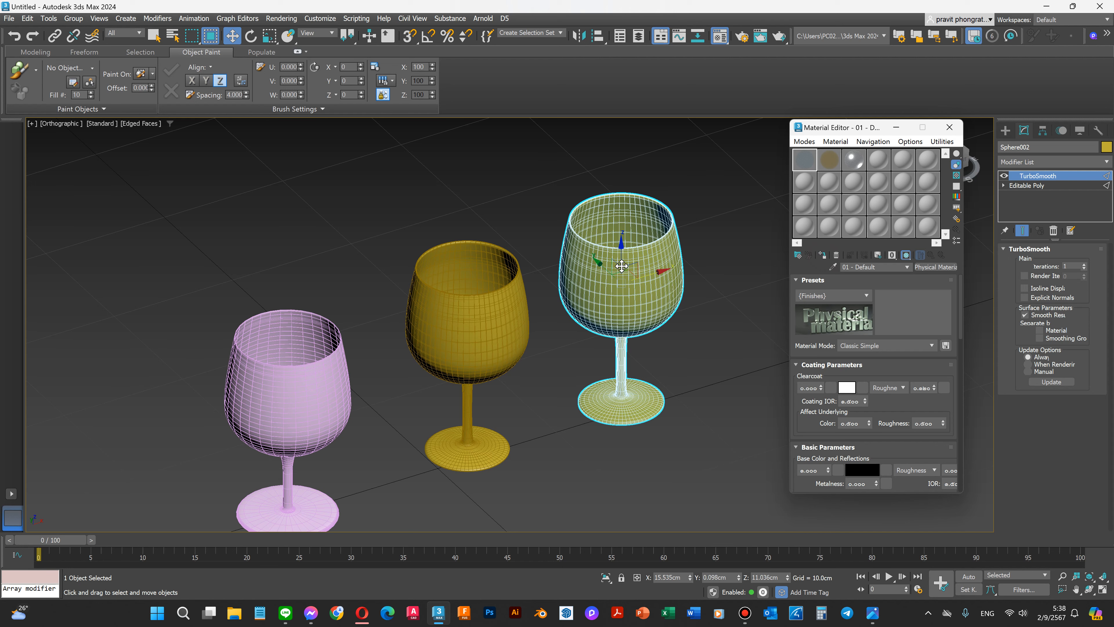
{"action": "left_click", "coordinate": [822, 255]}
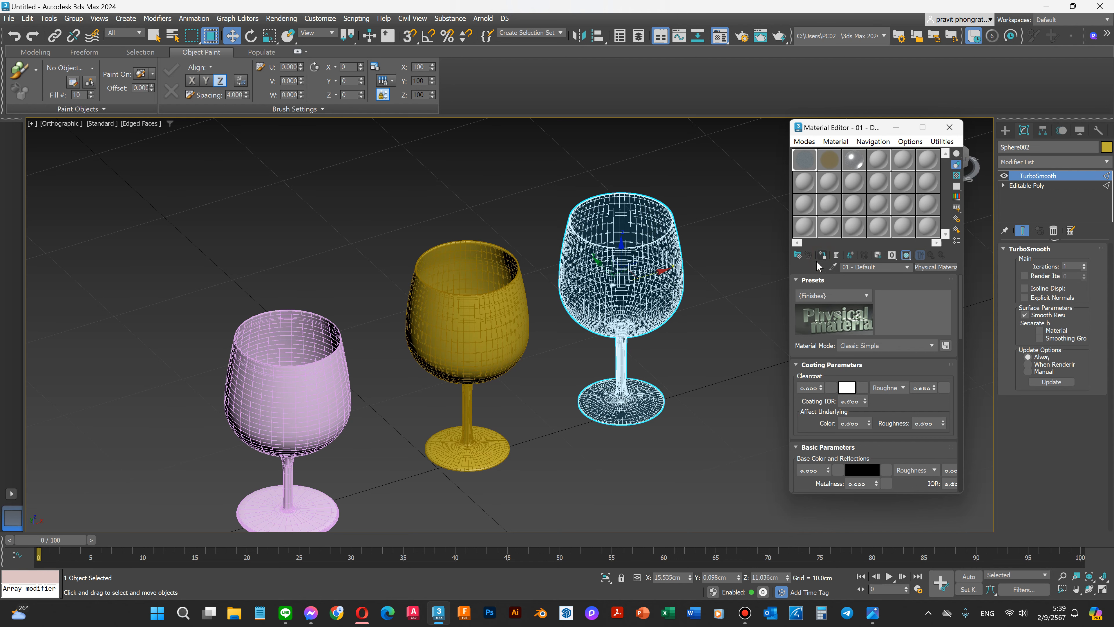
Step: Deselect the glass, turn off Edged Faces in the viewport, and inspect the transparent copy up close
{"action": "left_click", "coordinate": [523, 219]}
{"action": "left_click", "coordinate": [141, 123]}
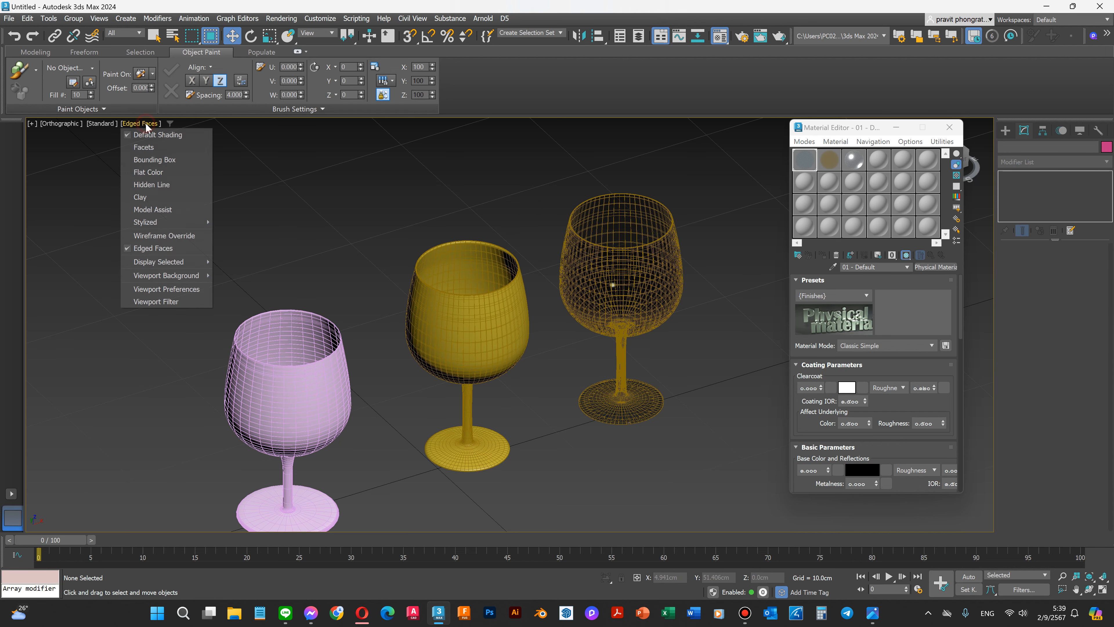
{"action": "left_click", "coordinate": [151, 248]}
{"action": "scroll", "coordinate": [630, 266], "scroll_direction": "up", "scroll_amount": 5}
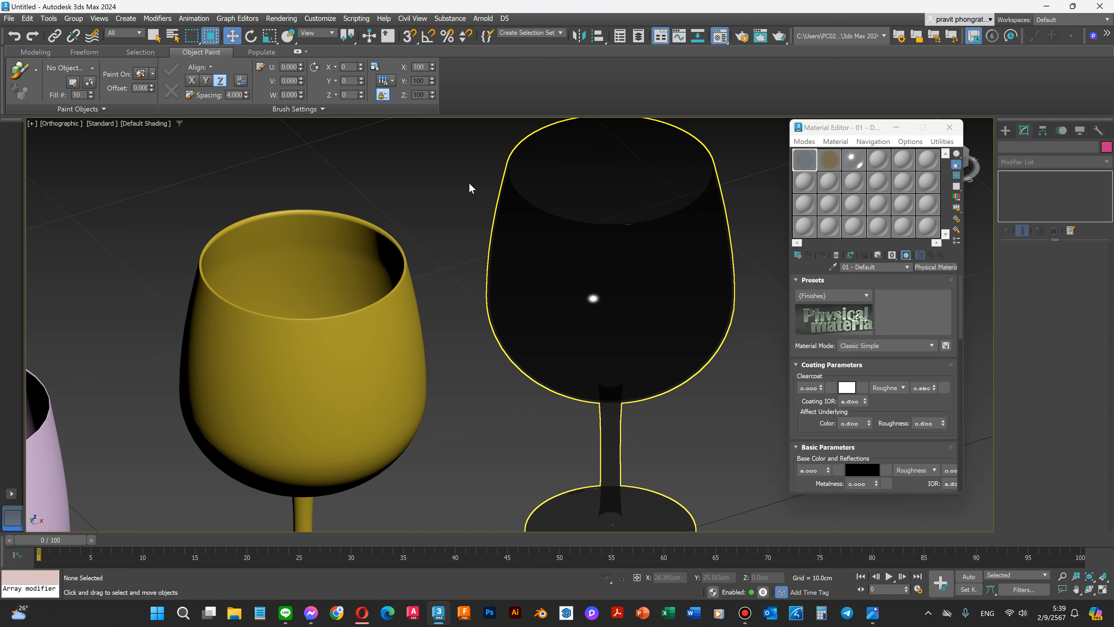
{"action": "scroll", "coordinate": [486, 258], "scroll_direction": "down", "scroll_amount": 4}
{"action": "scroll", "coordinate": [577, 422], "scroll_direction": "up", "scroll_amount": 7}
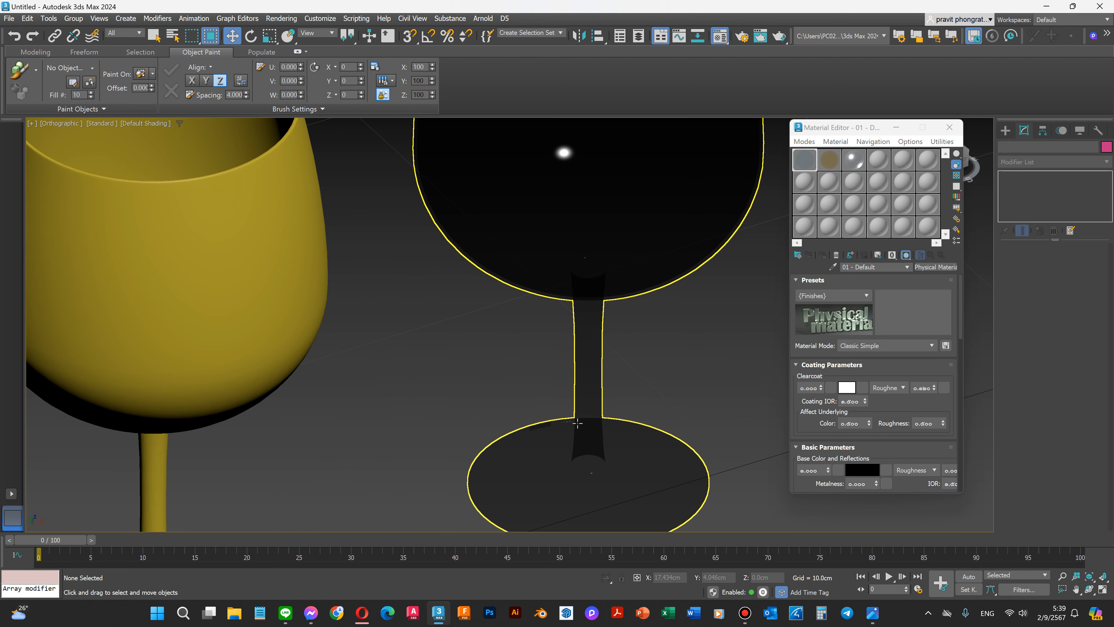
{"action": "scroll", "coordinate": [580, 407], "scroll_direction": "down", "scroll_amount": 6}
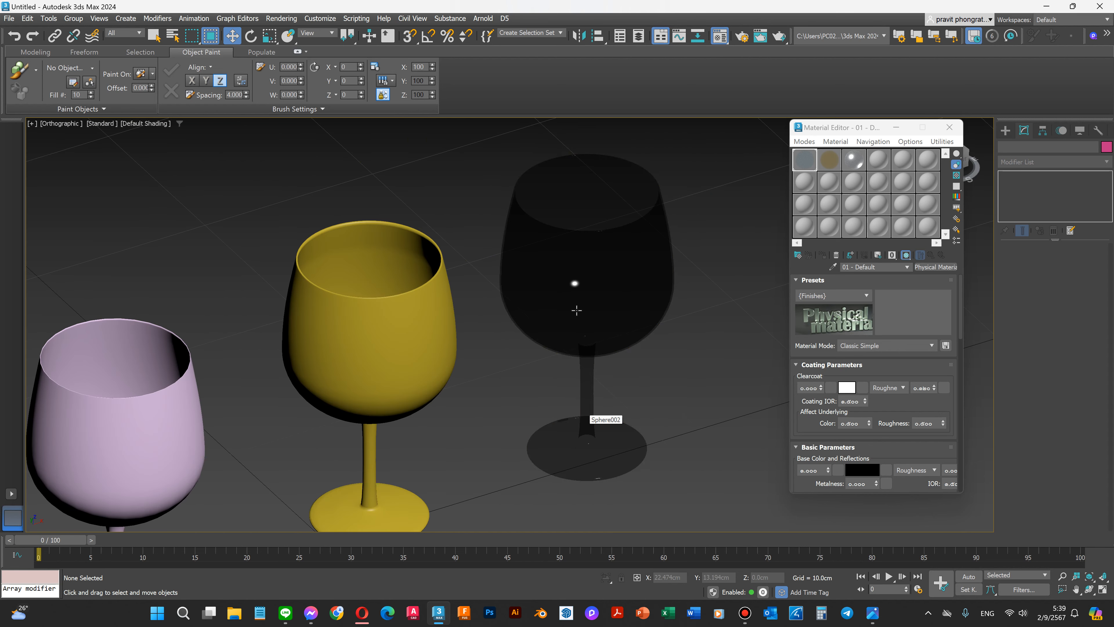
Step: Set the glass material's transparency weight to 0.5, check the copied glass in the viewport, and leave it deselected
{"action": "scroll", "coordinate": [870, 357], "scroll_direction": "down", "scroll_amount": 4}
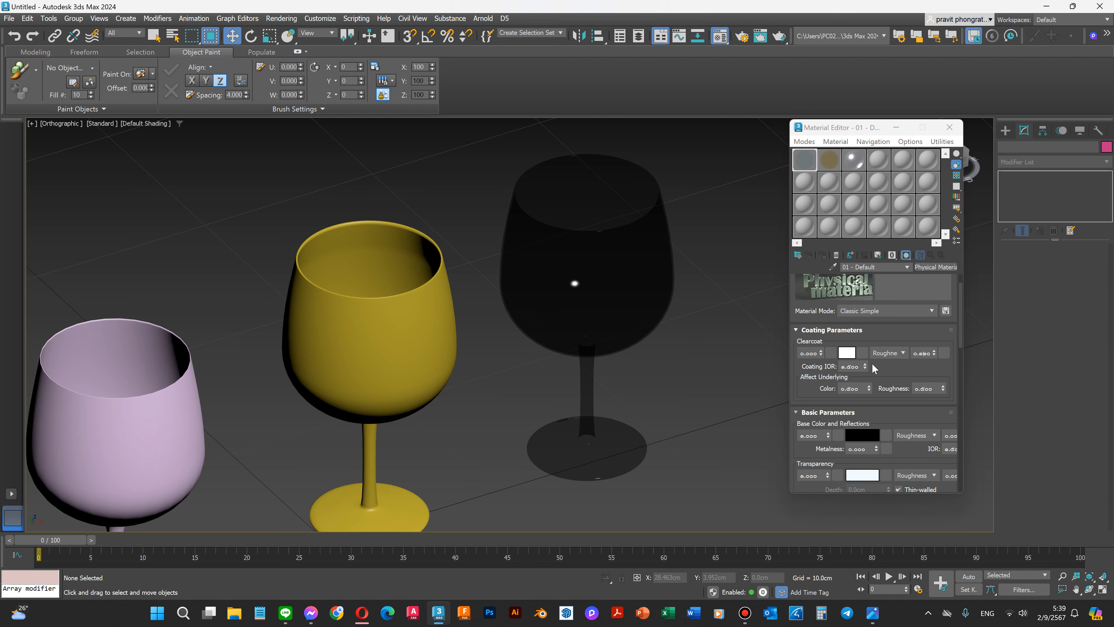
{"action": "left_click", "coordinate": [569, 302]}
{"action": "left_click", "coordinate": [609, 373]}
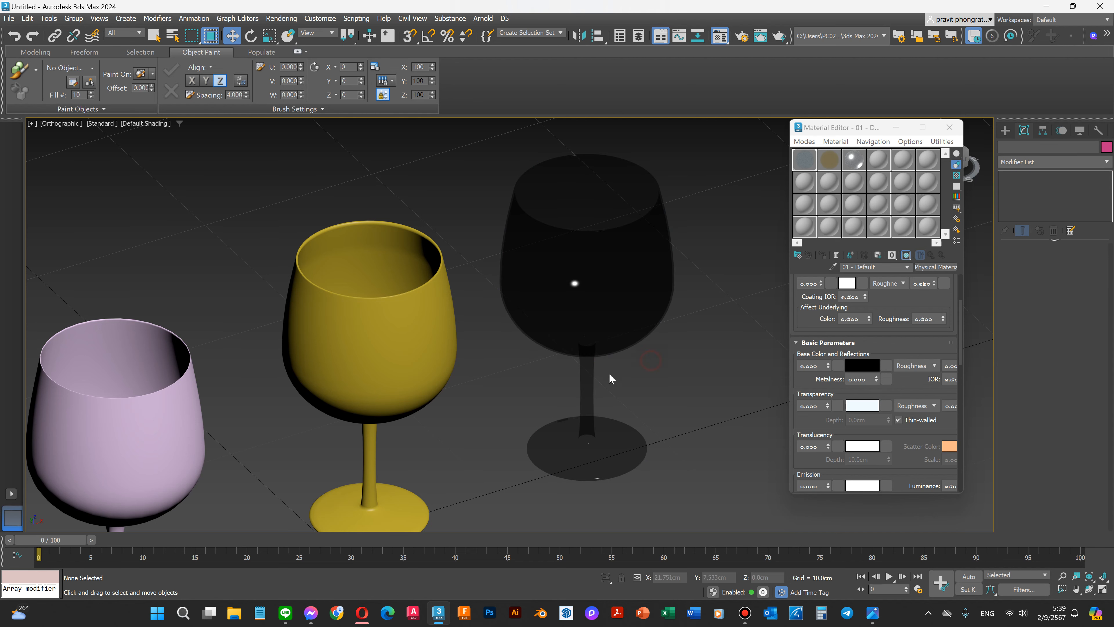
{"action": "left_click", "coordinate": [621, 440]}
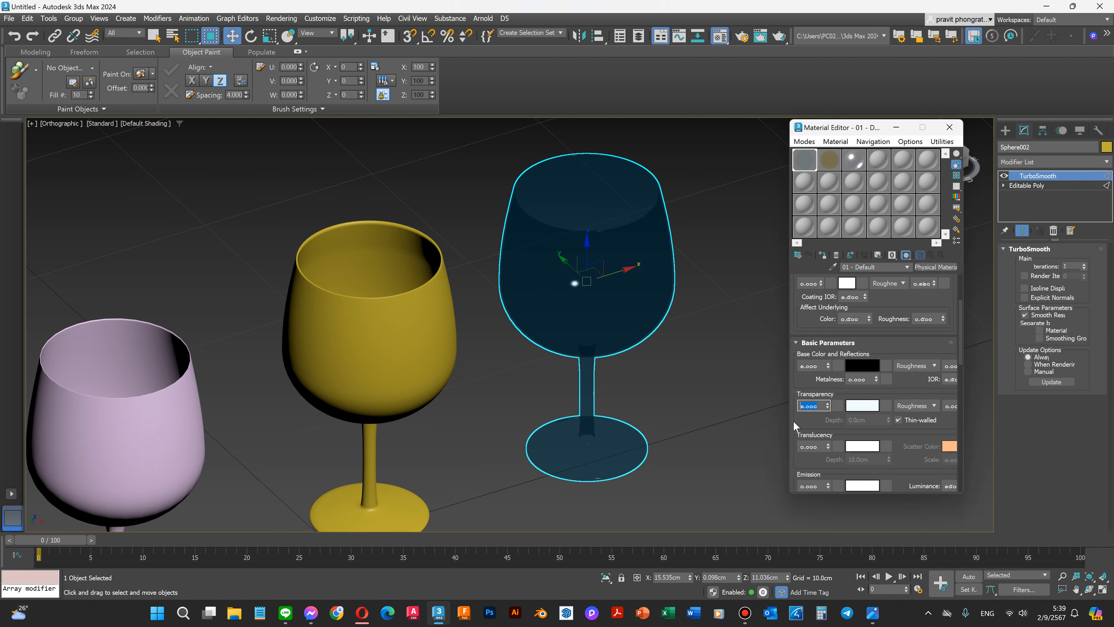
{"action": "double_click", "coordinate": [808, 407]}
{"action": "type", "text": ".5"}
{"action": "key", "text": "Return"}
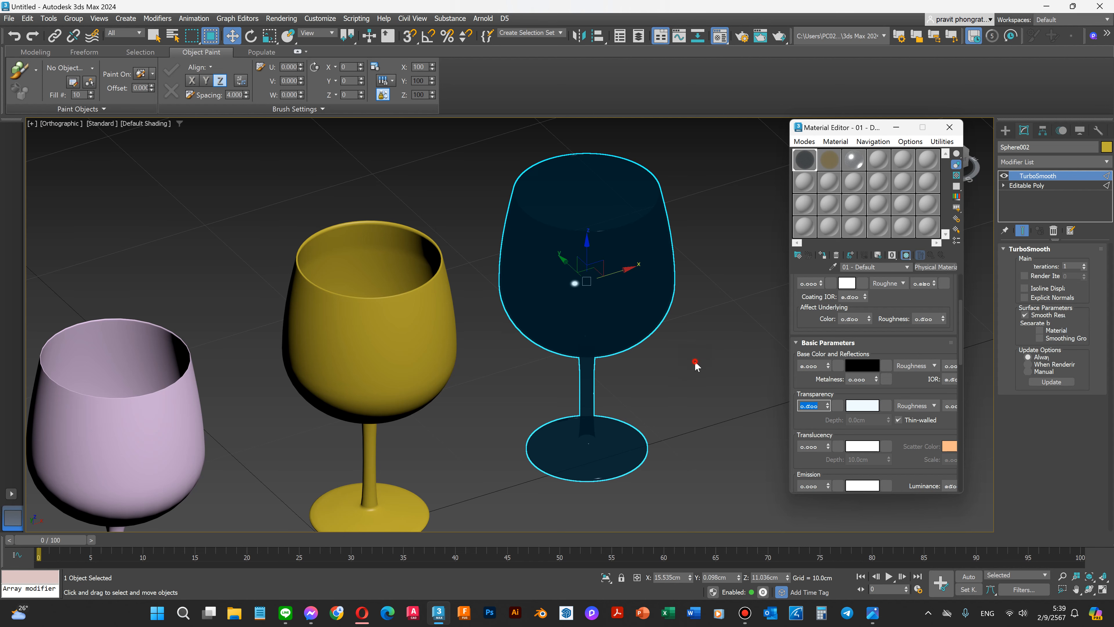
{"action": "left_click", "coordinate": [697, 367]}
{"action": "scroll", "coordinate": [599, 295], "scroll_direction": "up", "scroll_amount": 3}
{"action": "scroll", "coordinate": [578, 320], "scroll_direction": "down", "scroll_amount": 3}
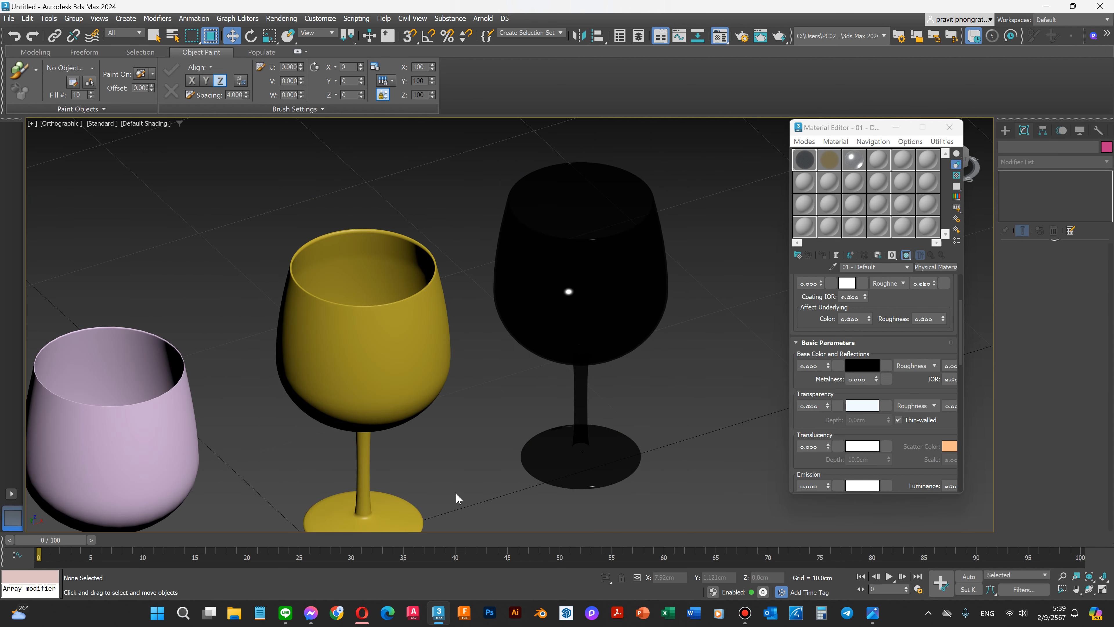
{"action": "left_click", "coordinate": [575, 312]}
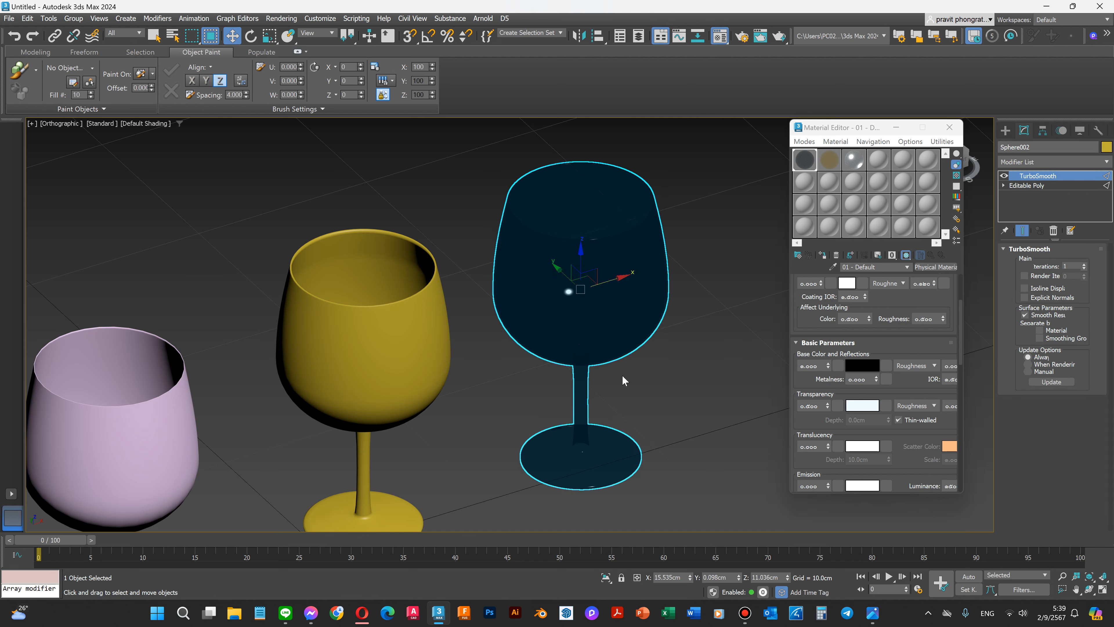
{"action": "left_click", "coordinate": [687, 413]}
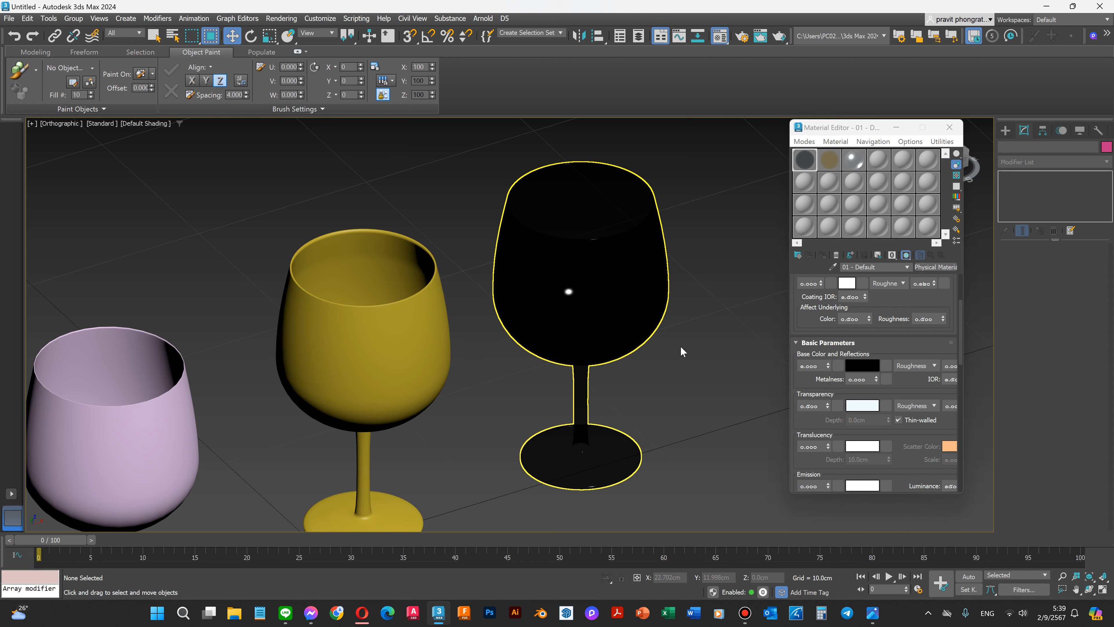
Step: Change the glass material's base color from black to dark grey 585858 and deselect the copied glass
{"action": "left_click", "coordinate": [613, 328]}
{"action": "left_click", "coordinate": [862, 365]}
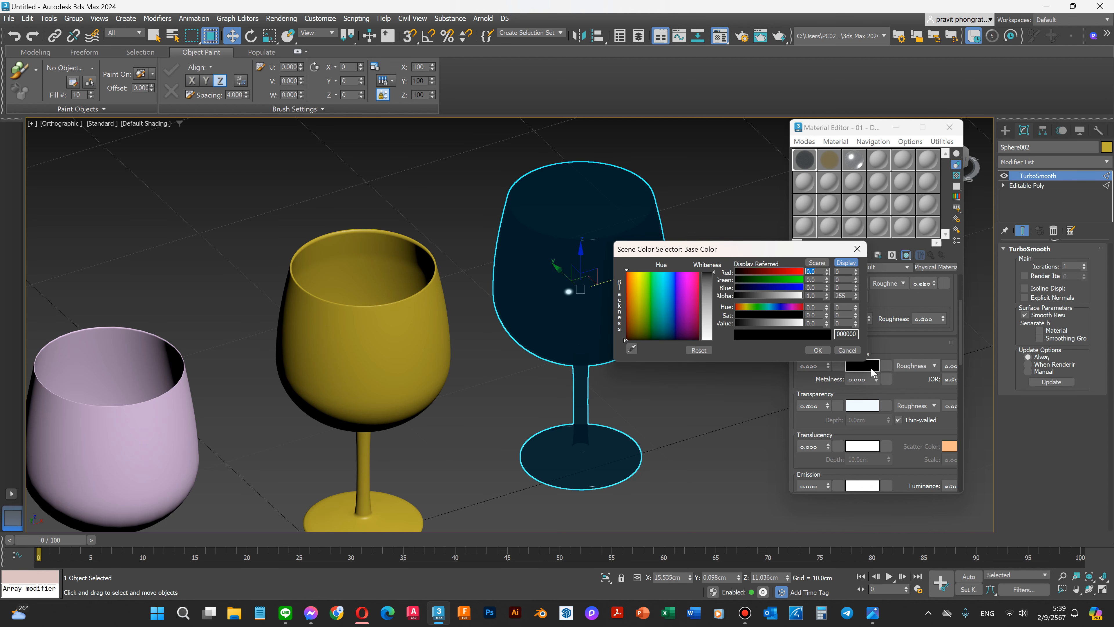
{"action": "mouse_move", "coordinate": [715, 275]}
{"action": "left_mouse_down"}
{"action": "mouse_move", "coordinate": [714, 312]}
{"action": "mouse_move", "coordinate": [714, 279]}
{"action": "left_mouse_up"}
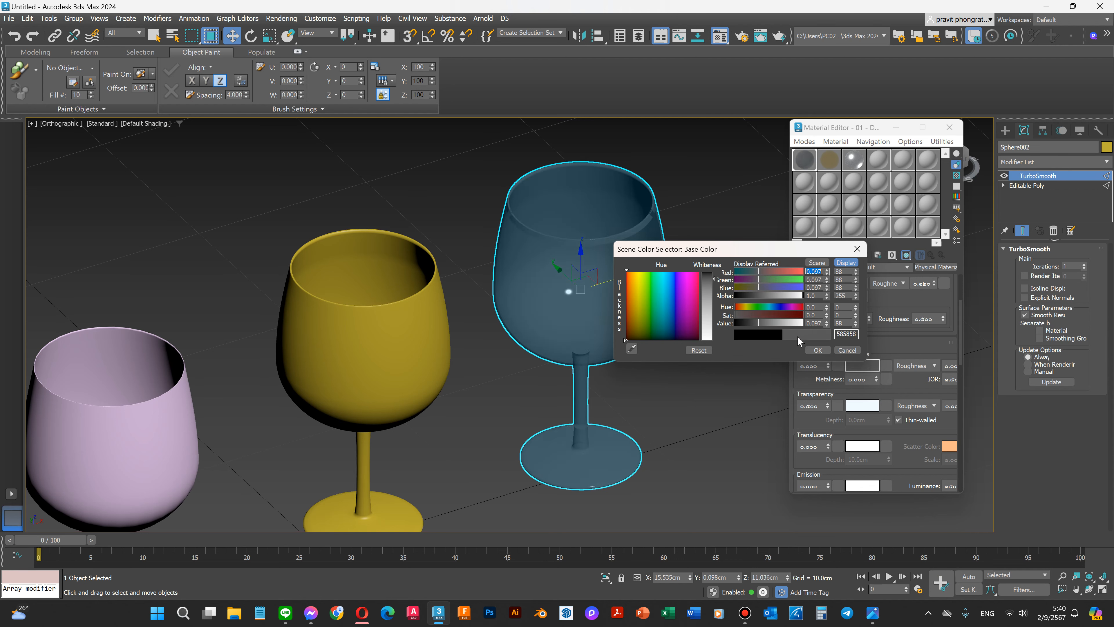
{"action": "left_click", "coordinate": [816, 350]}
{"action": "left_click", "coordinate": [706, 394]}
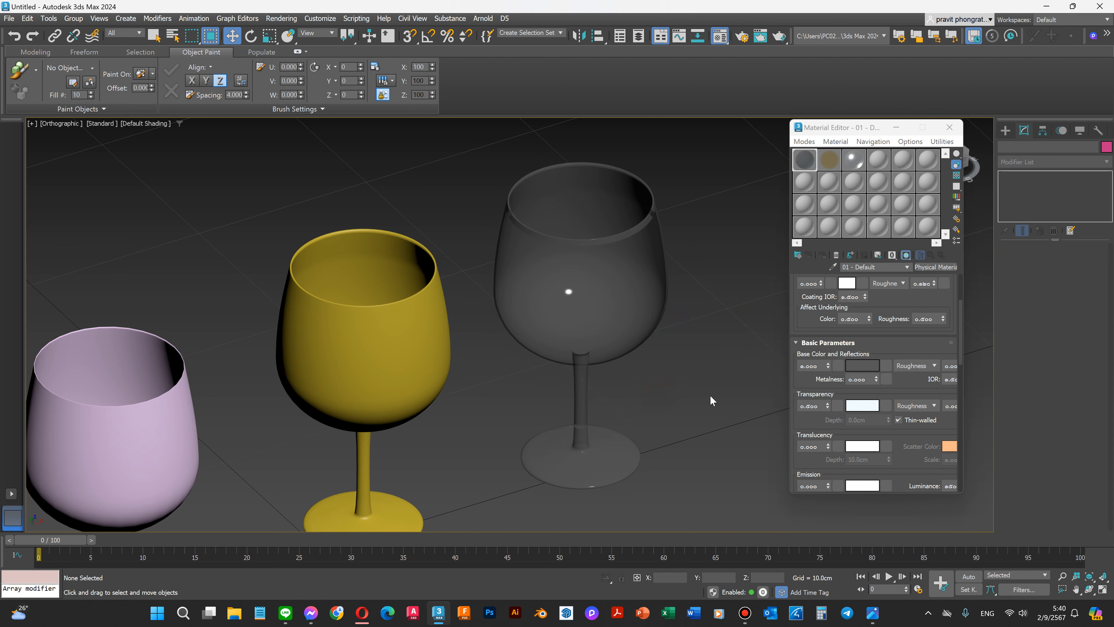
Step: Examine the copied glass from a lower angle, checking the bowl's edge thickness and the joint with the stem up close
{"action": "left_click", "coordinate": [621, 289]}
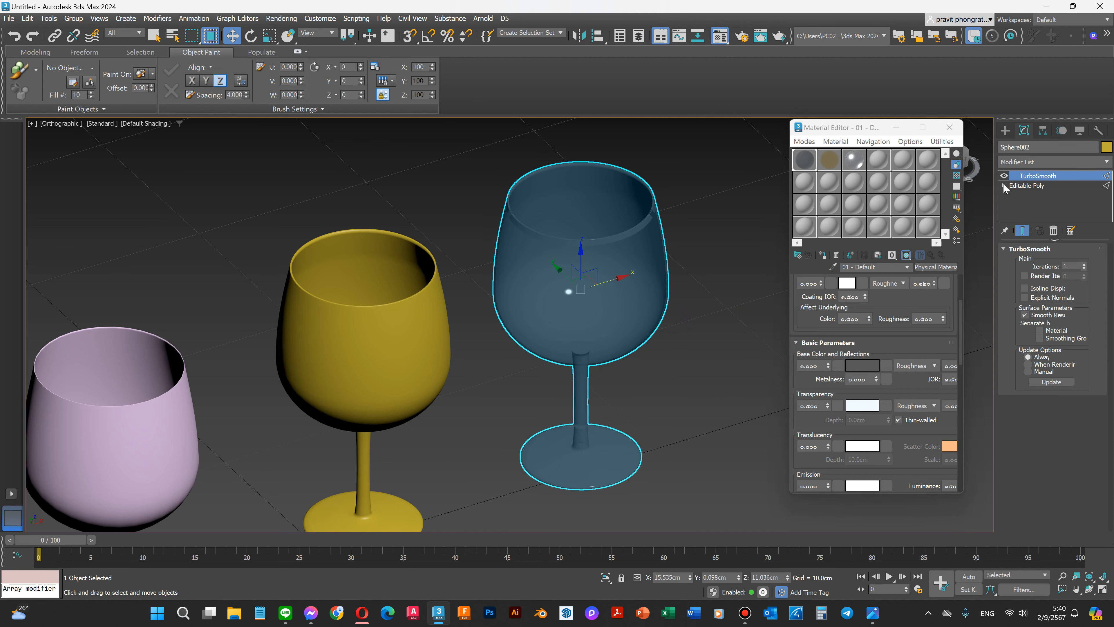
{"action": "left_click", "coordinate": [440, 189]}
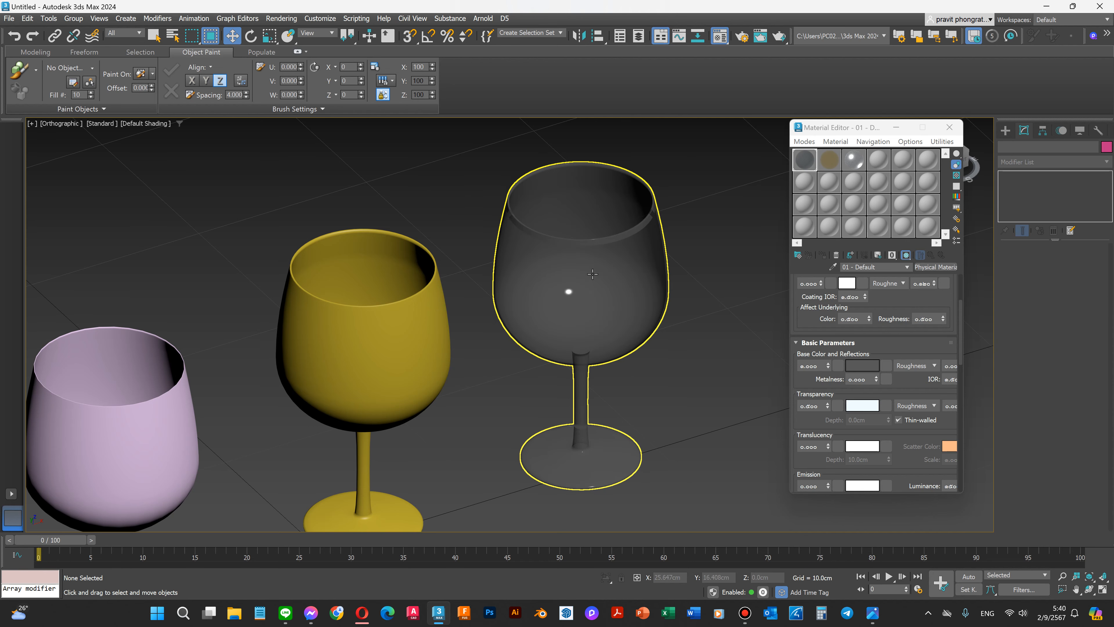
{"action": "left_click", "coordinate": [589, 277]}
{"action": "left_click", "coordinate": [1089, 589]}
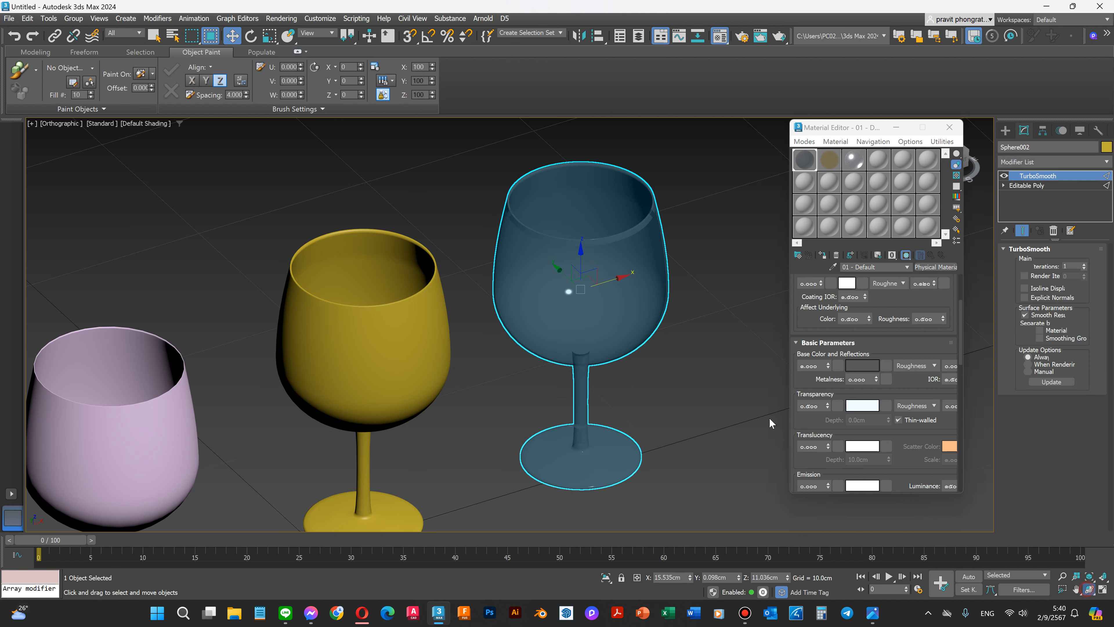
{"action": "left_click_drag", "start_coordinate": [596, 288], "coordinate": [579, 272]}
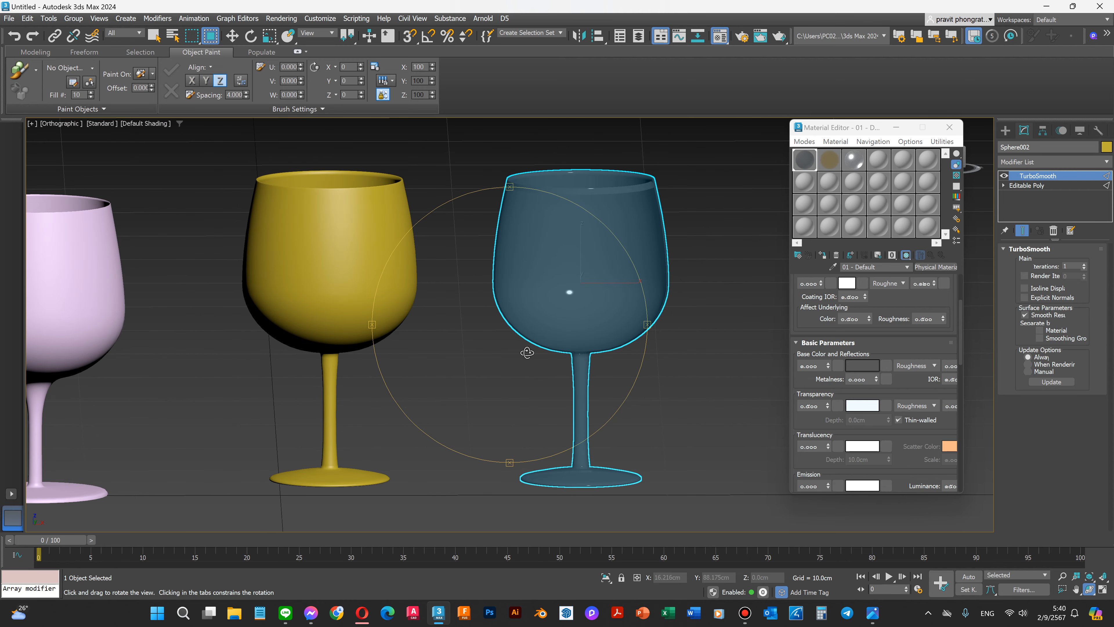
{"action": "scroll", "coordinate": [602, 342], "scroll_direction": "up", "scroll_amount": 5}
{"action": "scroll", "coordinate": [602, 343], "scroll_direction": "up", "scroll_amount": 3}
{"action": "scroll", "coordinate": [529, 379], "scroll_direction": "up", "scroll_amount": 3}
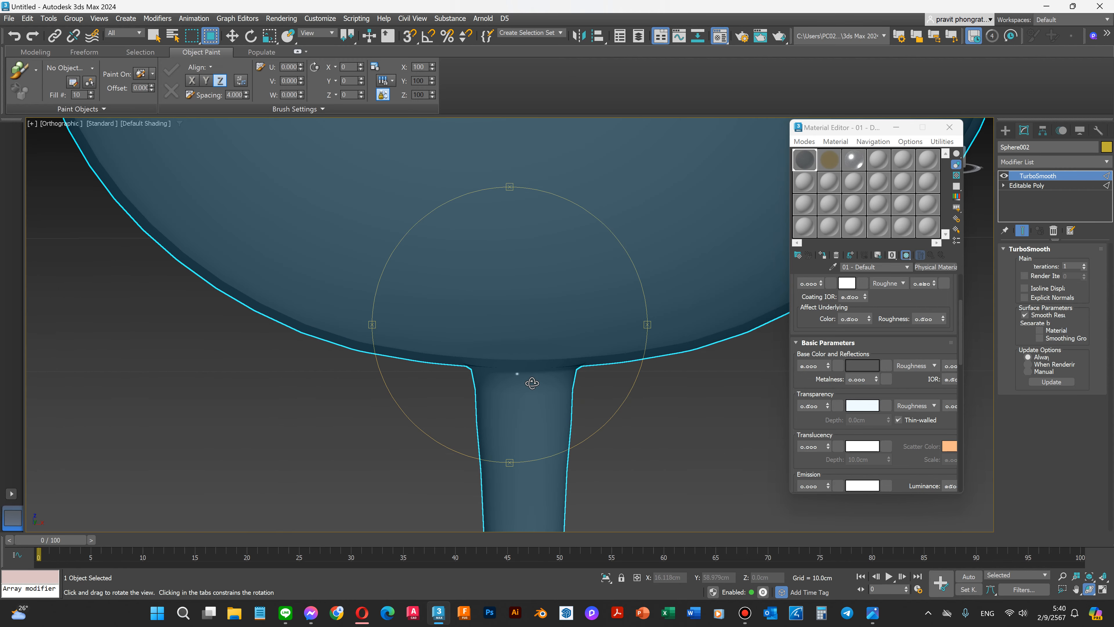
{"action": "scroll", "coordinate": [452, 369], "scroll_direction": "down", "scroll_amount": 5}
{"action": "scroll", "coordinate": [452, 369], "scroll_direction": "down", "scroll_amount": 2}
{"action": "scroll", "coordinate": [664, 293], "scroll_direction": "up", "scroll_amount": 5}
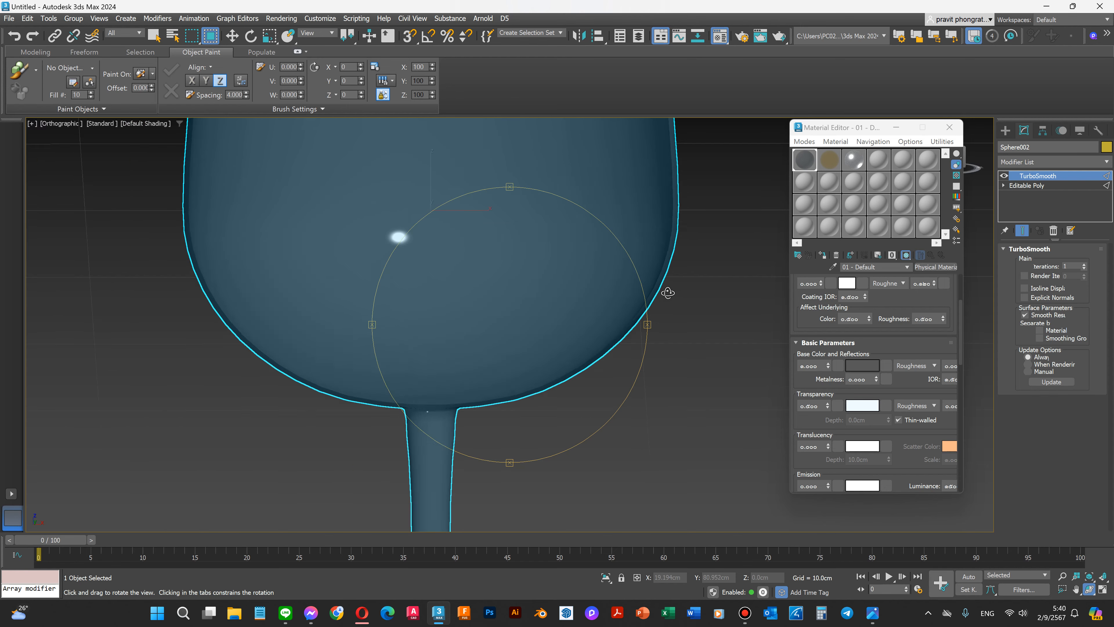
{"action": "scroll", "coordinate": [665, 272], "scroll_direction": "up", "scroll_amount": 2}
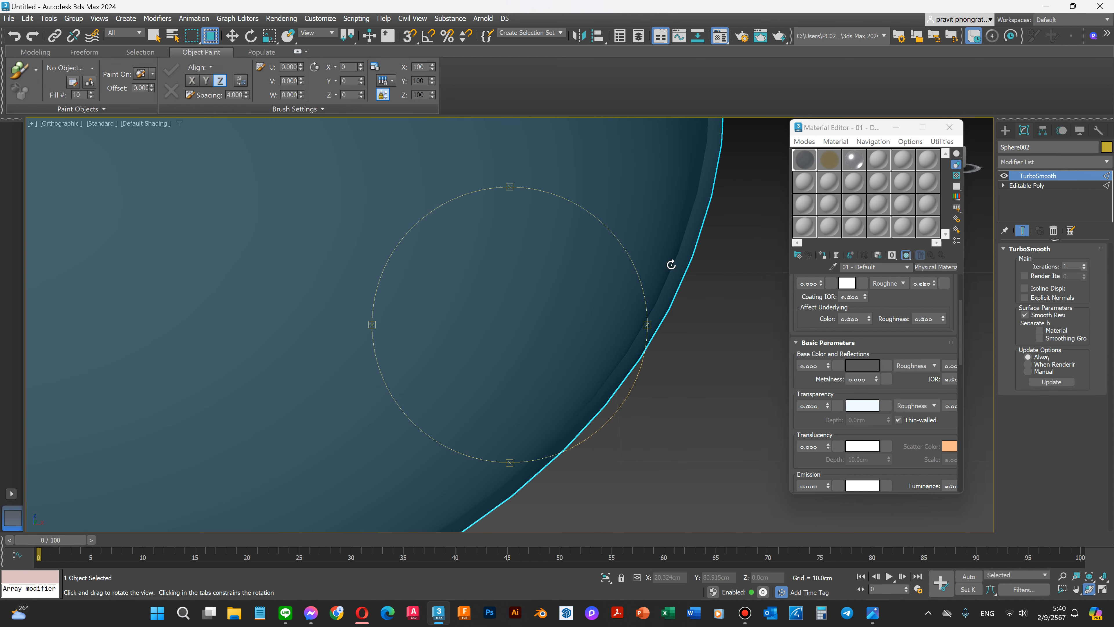
{"action": "scroll", "coordinate": [706, 281], "scroll_direction": "down", "scroll_amount": 4}
{"action": "scroll", "coordinate": [706, 281], "scroll_direction": "down", "scroll_amount": 5}
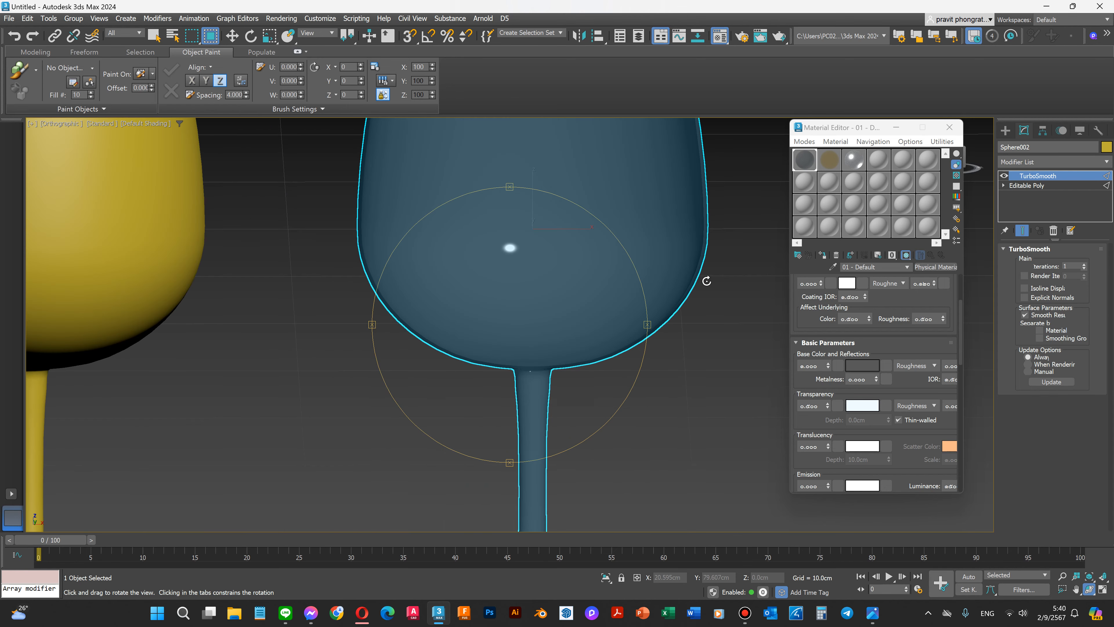
Step: Set the glass material's transparency weight to 0.75 and return to the Move tool
{"action": "double_click", "coordinate": [815, 406]}
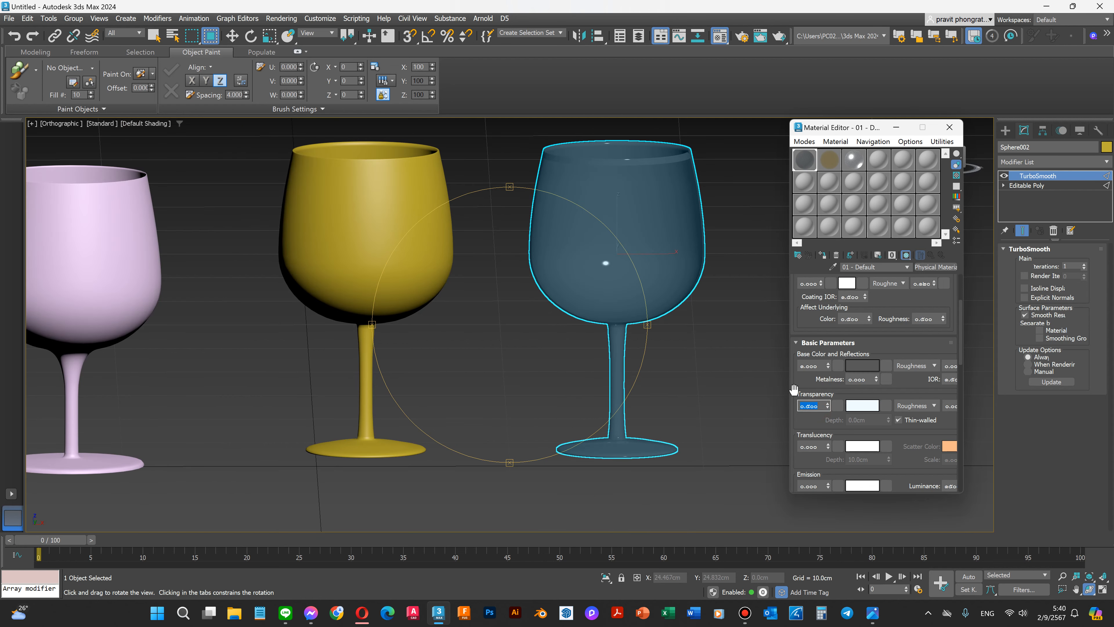
{"action": "type", "text": ".75"}
{"action": "key", "text": "Return"}
{"action": "left_click", "coordinate": [700, 356]}
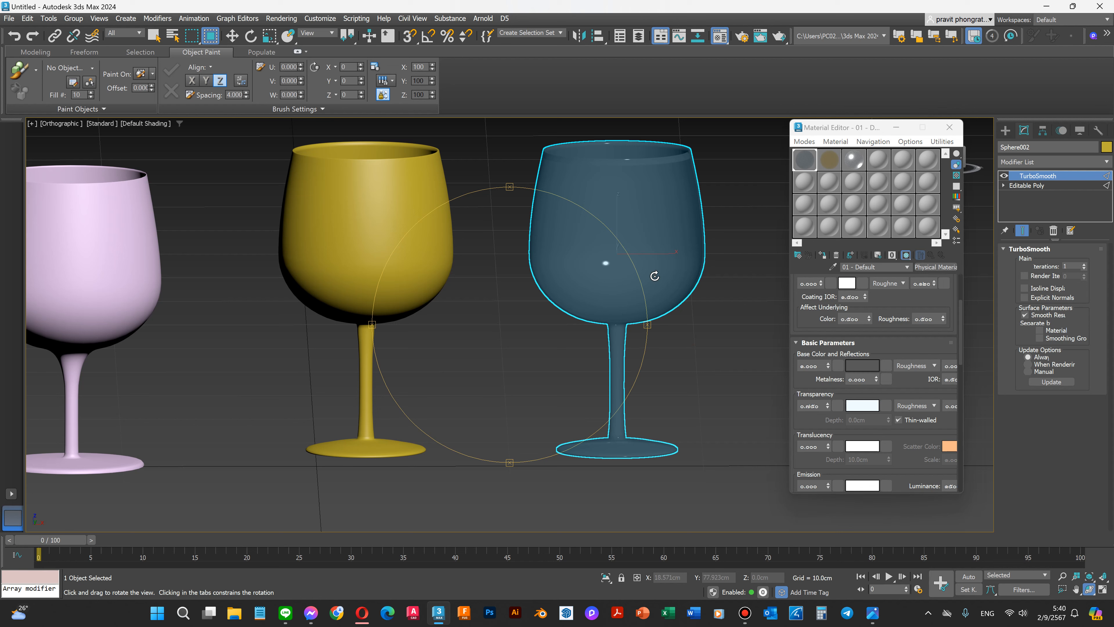
{"action": "key", "text": "w"}
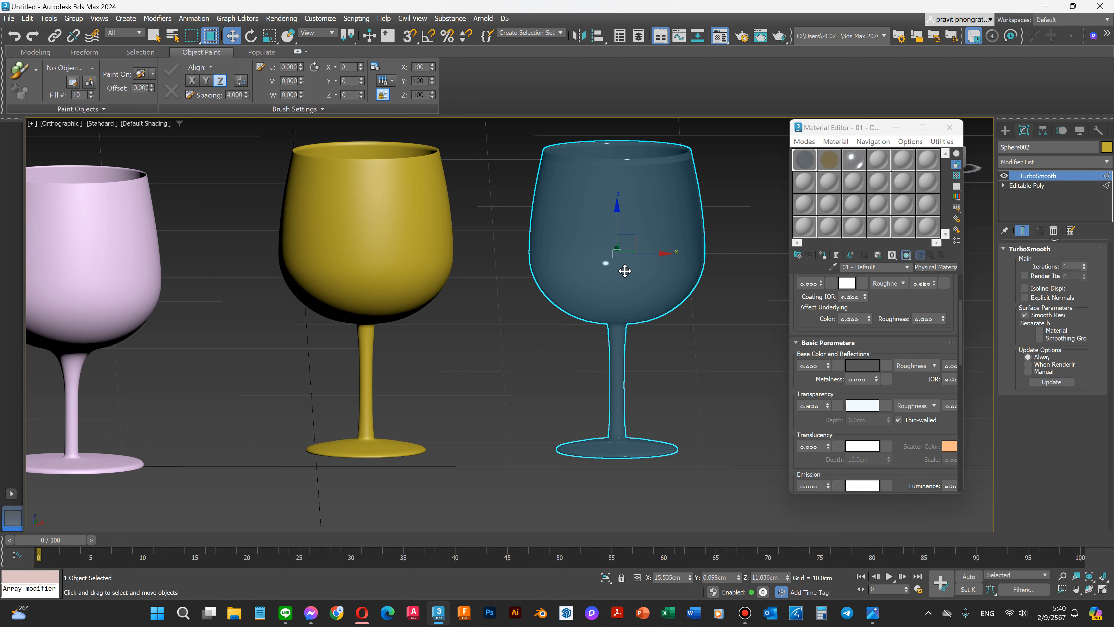
Step: Set the glass material's transparency weight to 1.0 and view the deselected copy beside the other two glasses
{"action": "left_click_drag", "start_coordinate": [822, 409], "coordinate": [776, 404]}
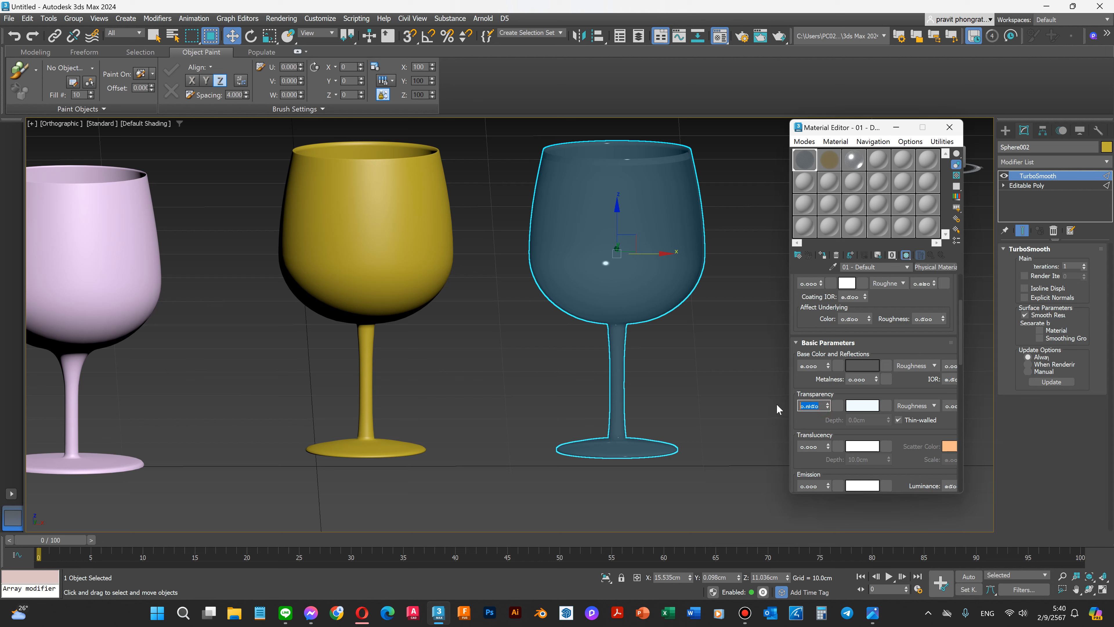
{"action": "left_click", "coordinate": [657, 249]}
{"action": "left_click", "coordinate": [807, 162]}
{"action": "left_click", "coordinate": [819, 406]}
{"action": "left_click", "coordinate": [681, 367]}
{"action": "scroll", "coordinate": [671, 389], "scroll_direction": "down", "scroll_amount": 3}
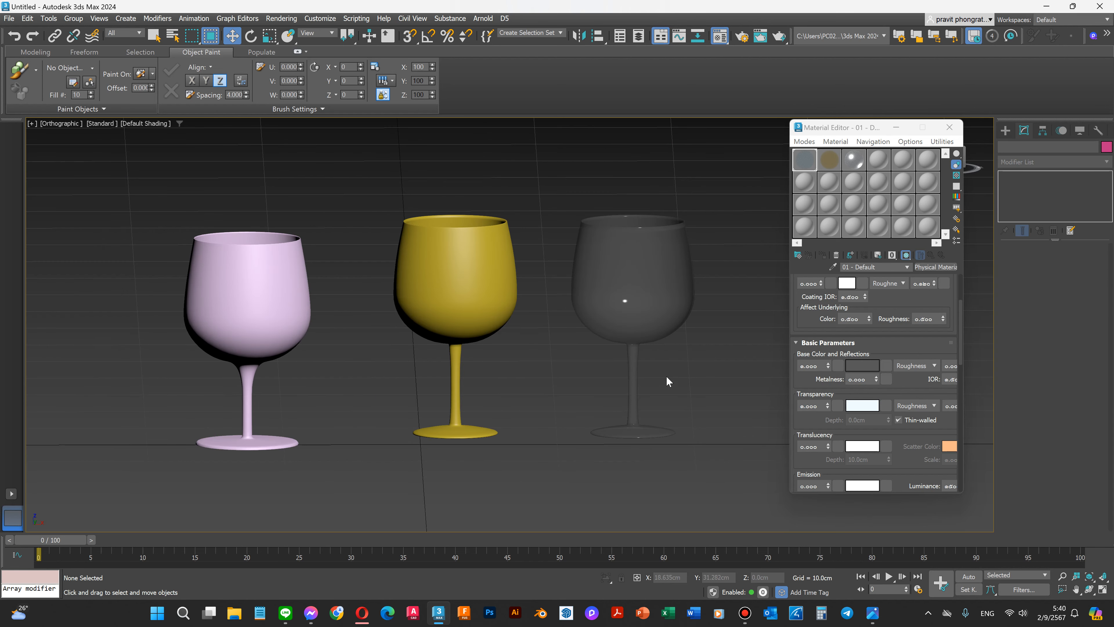
Step: Set the glass material's base color to black 000000 and check the deselected copy in the viewport
{"action": "left_click", "coordinate": [623, 288]}
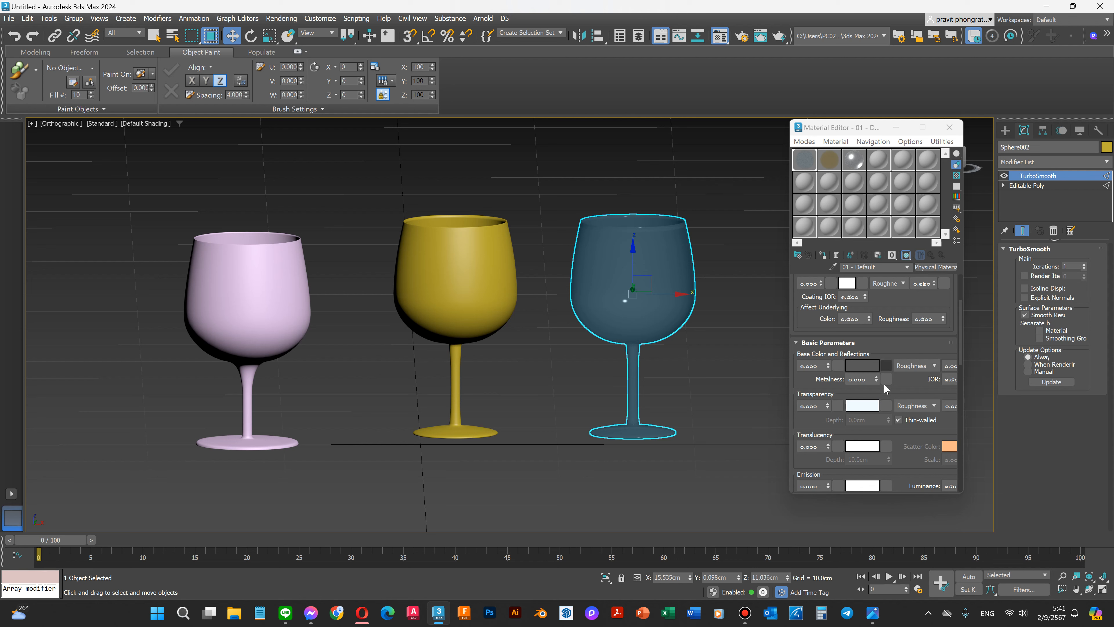
{"action": "left_click", "coordinate": [862, 365]}
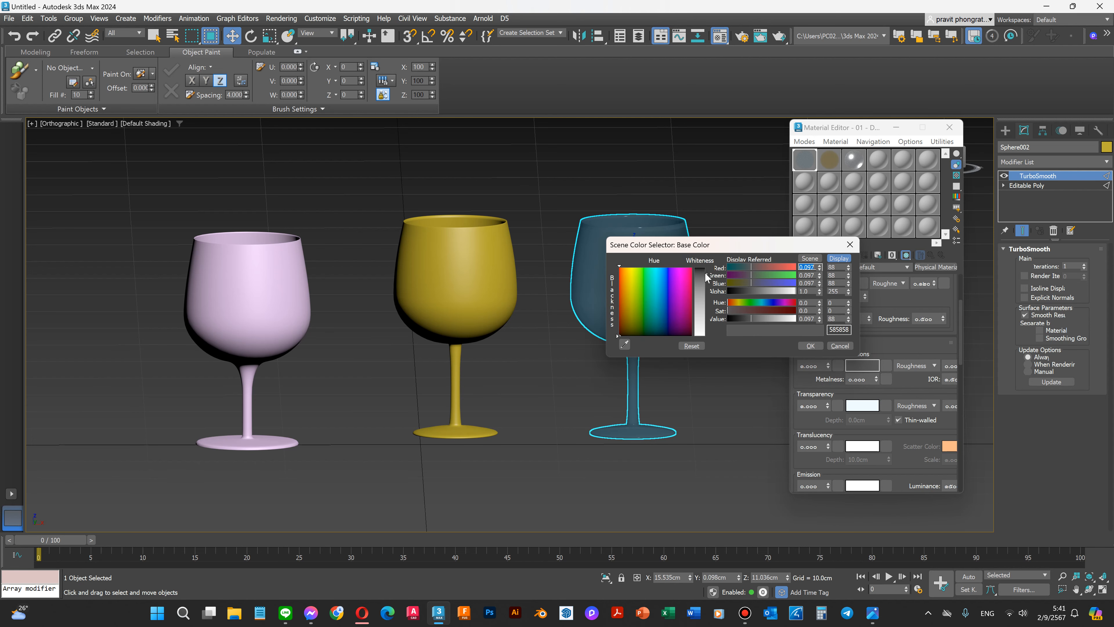
{"action": "left_click", "coordinate": [708, 270]}
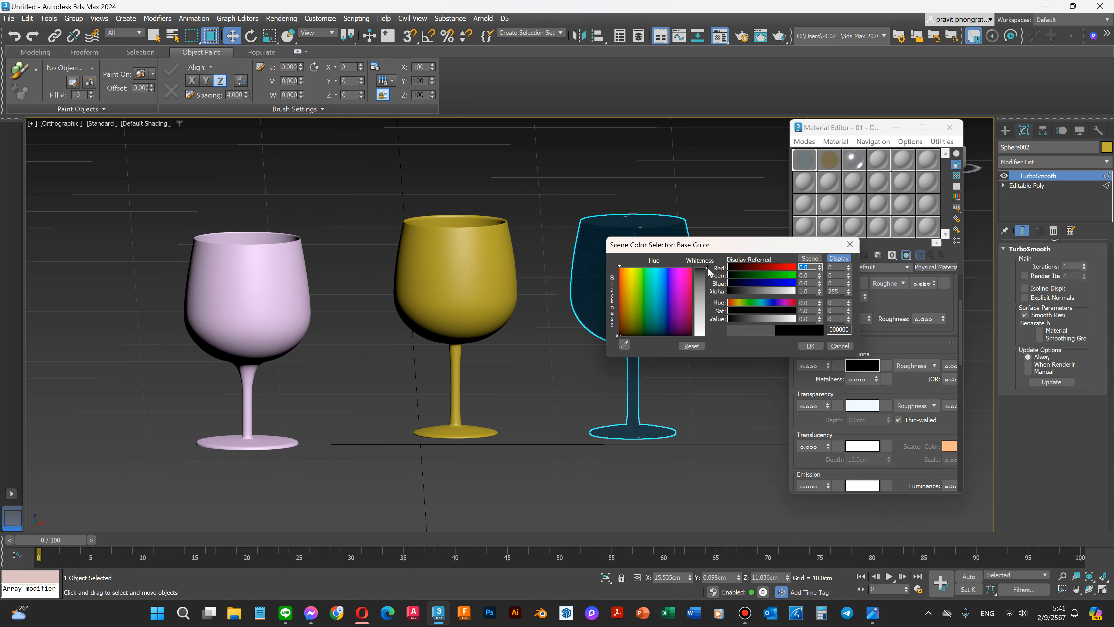
{"action": "left_click", "coordinate": [809, 346]}
{"action": "left_click", "coordinate": [564, 338]}
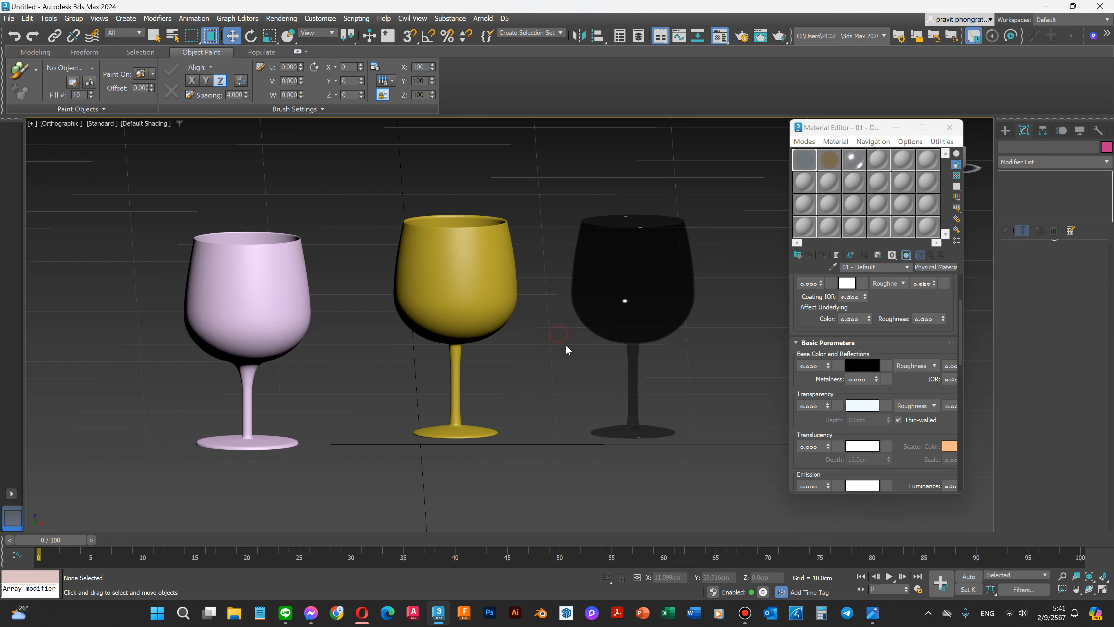
{"action": "scroll", "coordinate": [611, 293], "scroll_direction": "up", "scroll_amount": 3}
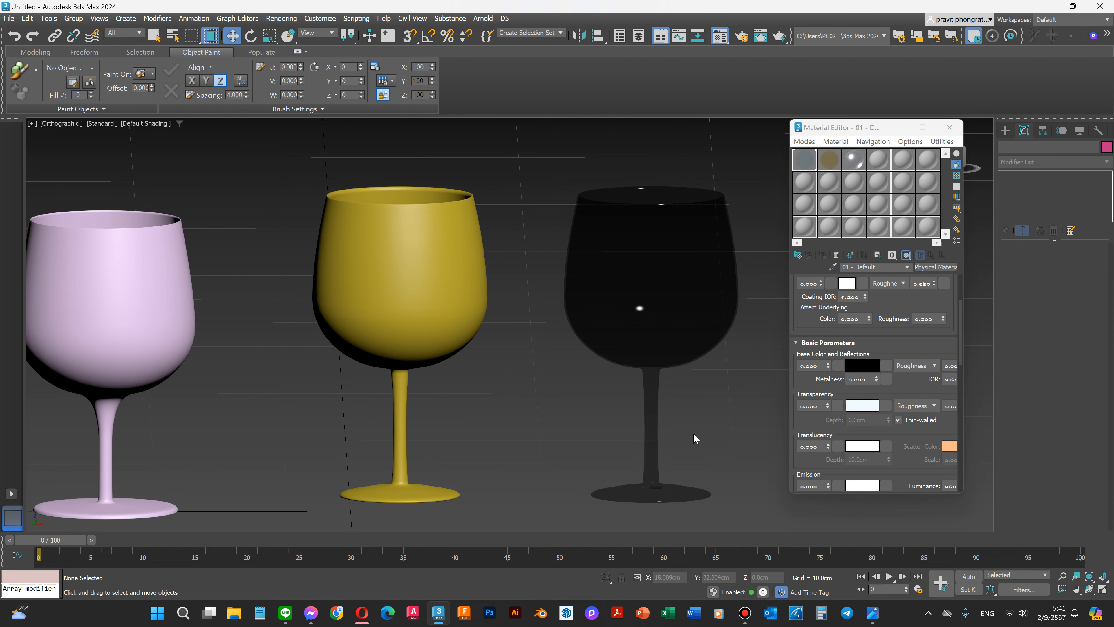
Step: Set the glass material's base color to very dark grey 3F3F3F and leave the copied glass deselected
{"action": "left_click", "coordinate": [670, 336]}
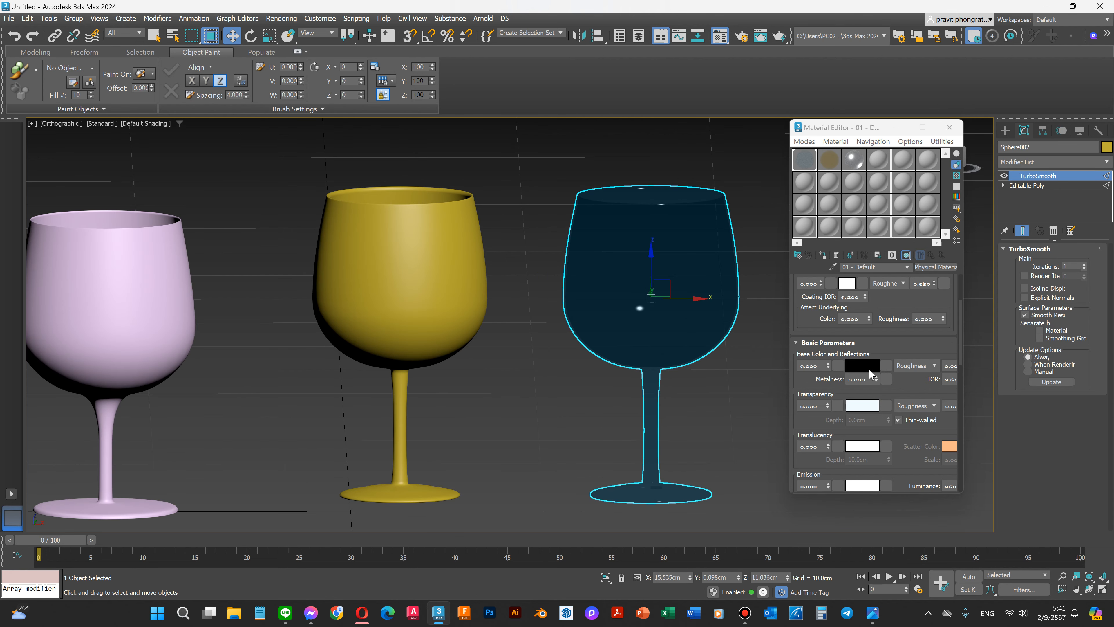
{"action": "left_click", "coordinate": [863, 367]}
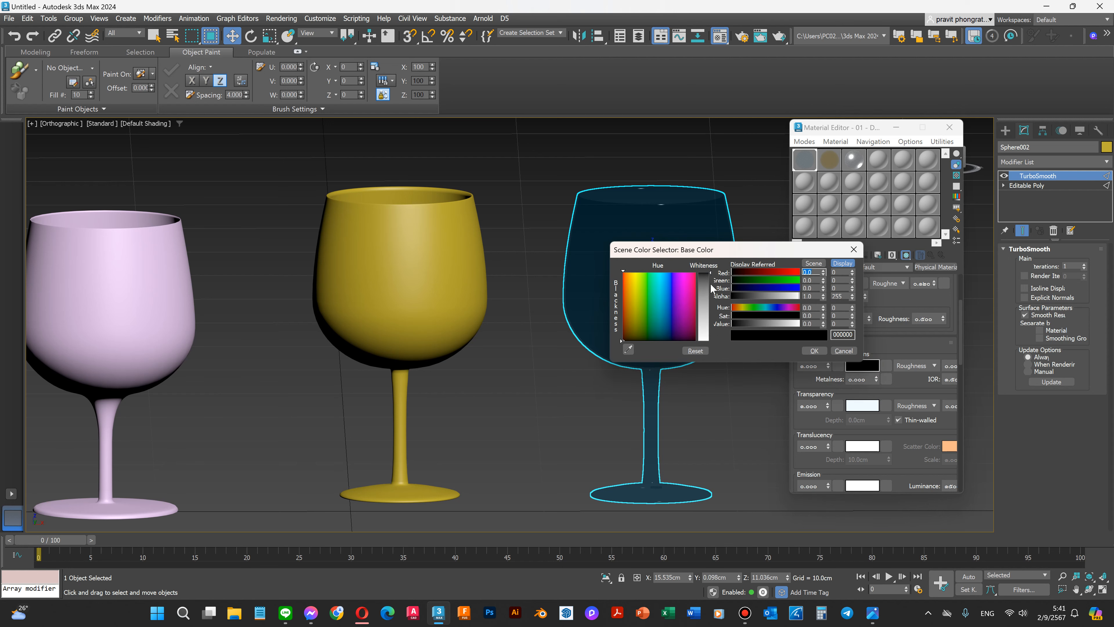
{"action": "left_click_drag", "start_coordinate": [710, 275], "coordinate": [710, 278]}
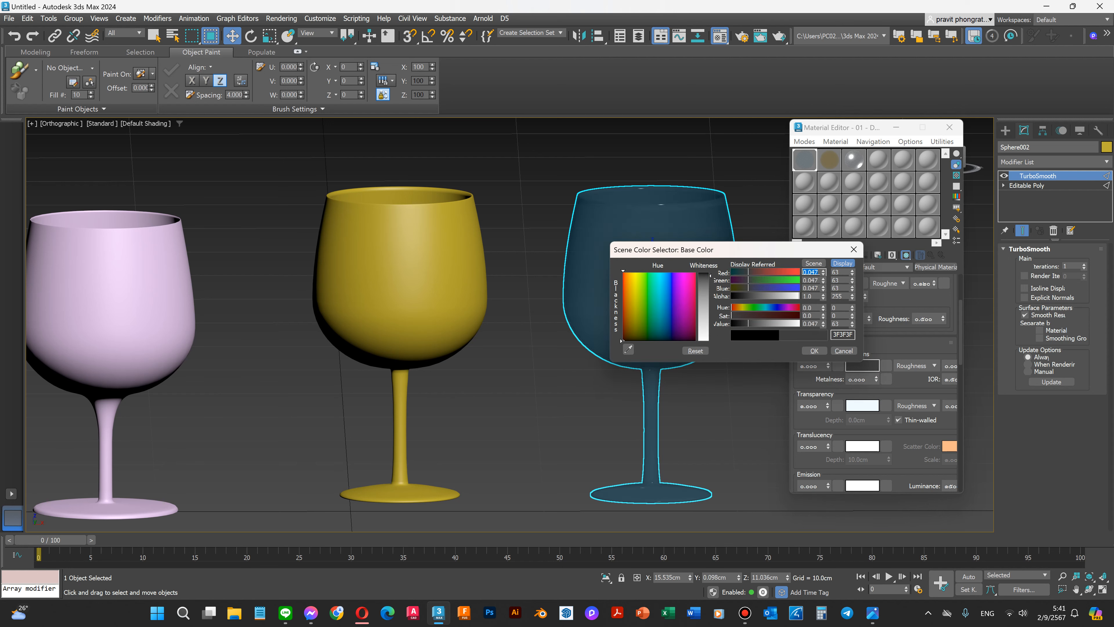
{"action": "left_click", "coordinate": [814, 350]}
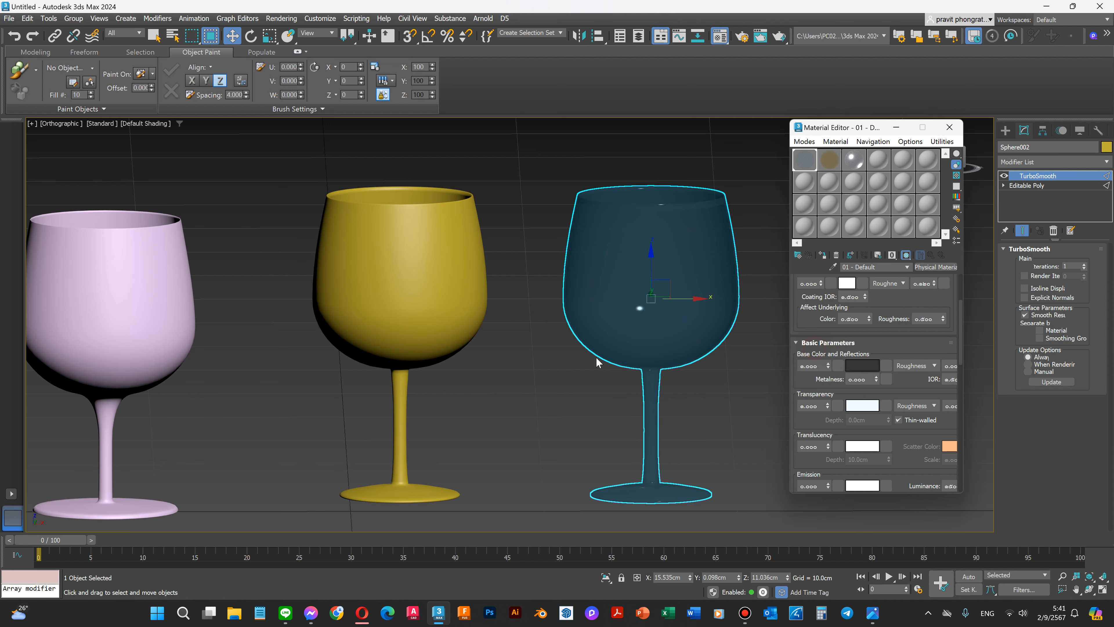
{"action": "left_click", "coordinate": [580, 369]}
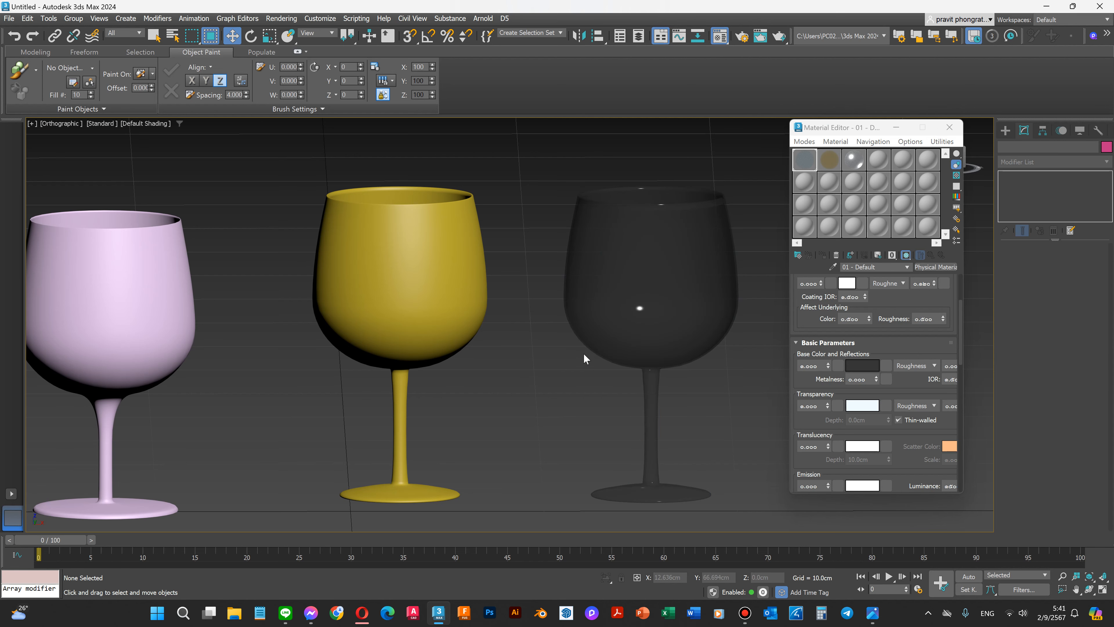
{"action": "scroll", "coordinate": [583, 356], "scroll_direction": "down", "scroll_amount": 2}
Step: Select the yellow glass and enter Polygon level of its Editable Poly, moving the Material Editor higher out of the way
{"action": "left_click", "coordinate": [456, 421]}
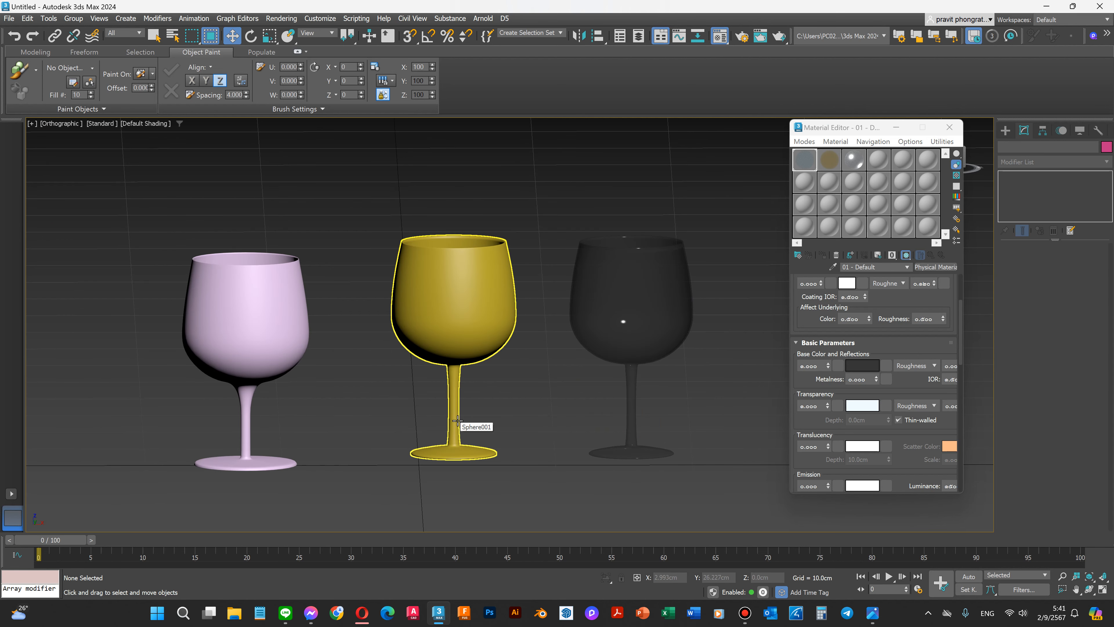
{"action": "left_click", "coordinate": [458, 439]}
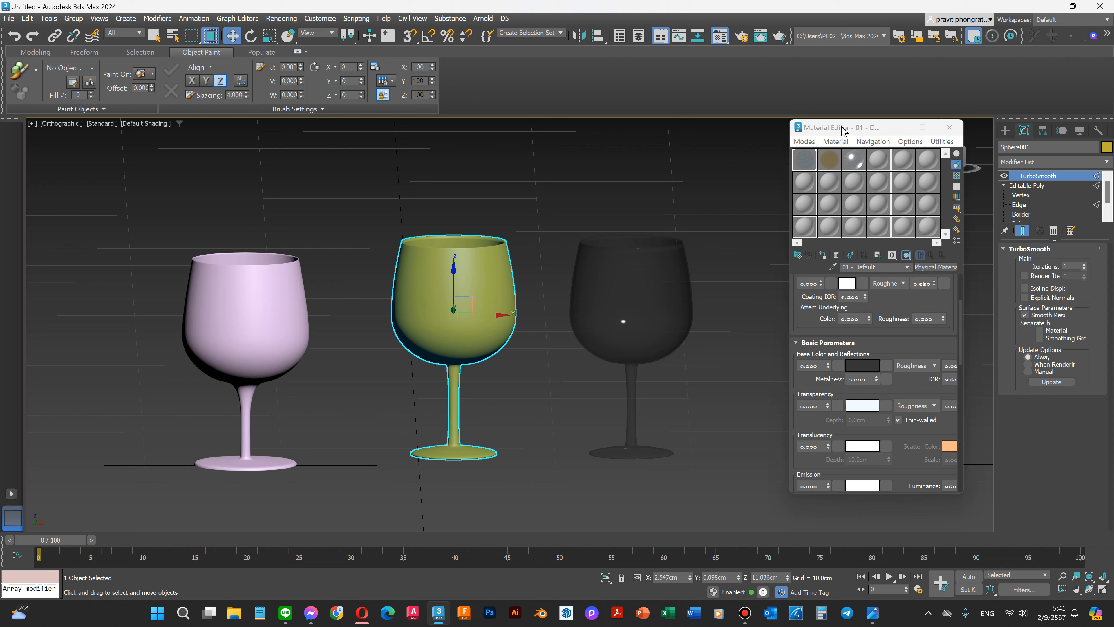
{"action": "left_click_drag", "start_coordinate": [844, 129], "coordinate": [839, 82]}
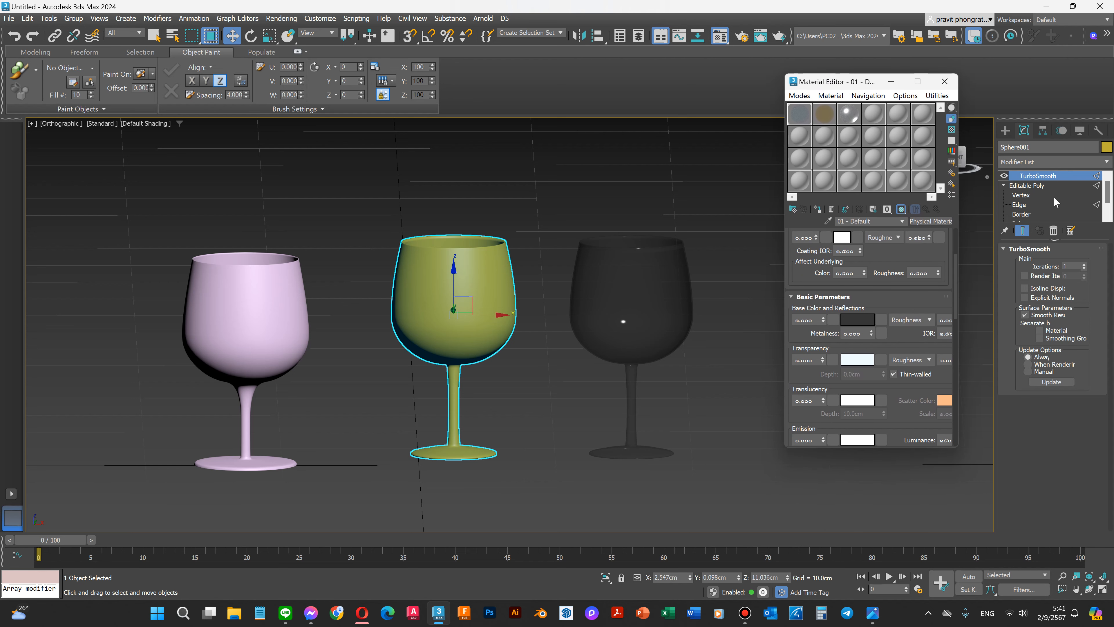
{"action": "scroll", "coordinate": [1053, 196], "scroll_direction": "down", "scroll_amount": 2}
{"action": "left_click", "coordinate": [1027, 204]}
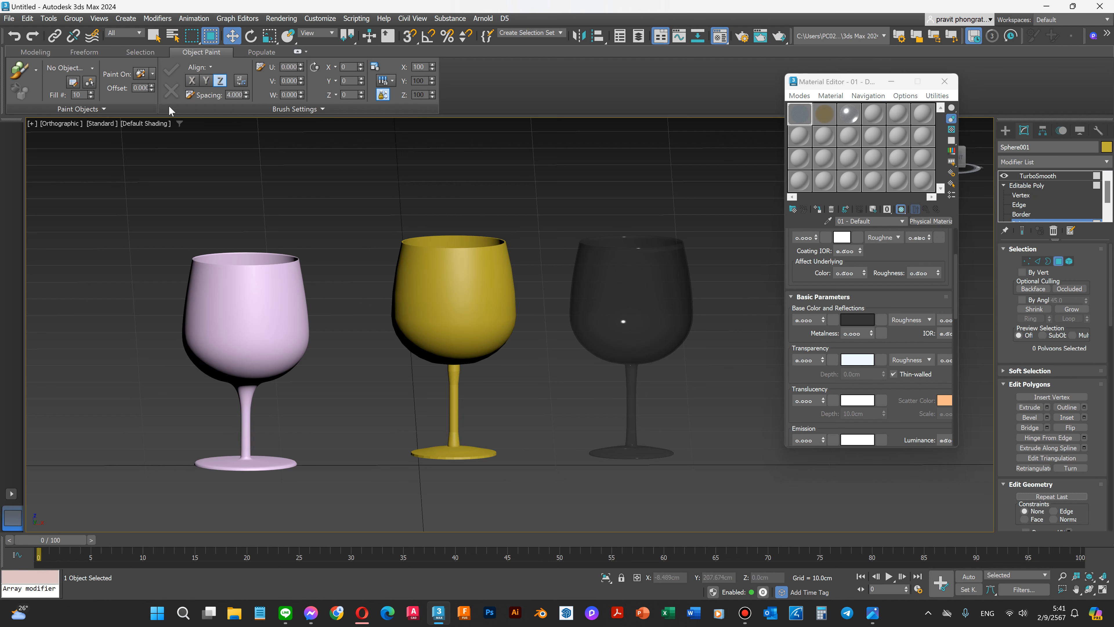
Step: Turn on Edged Faces and switch to the Front view, framing the yellow glass up close
{"action": "left_click", "coordinate": [140, 123]}
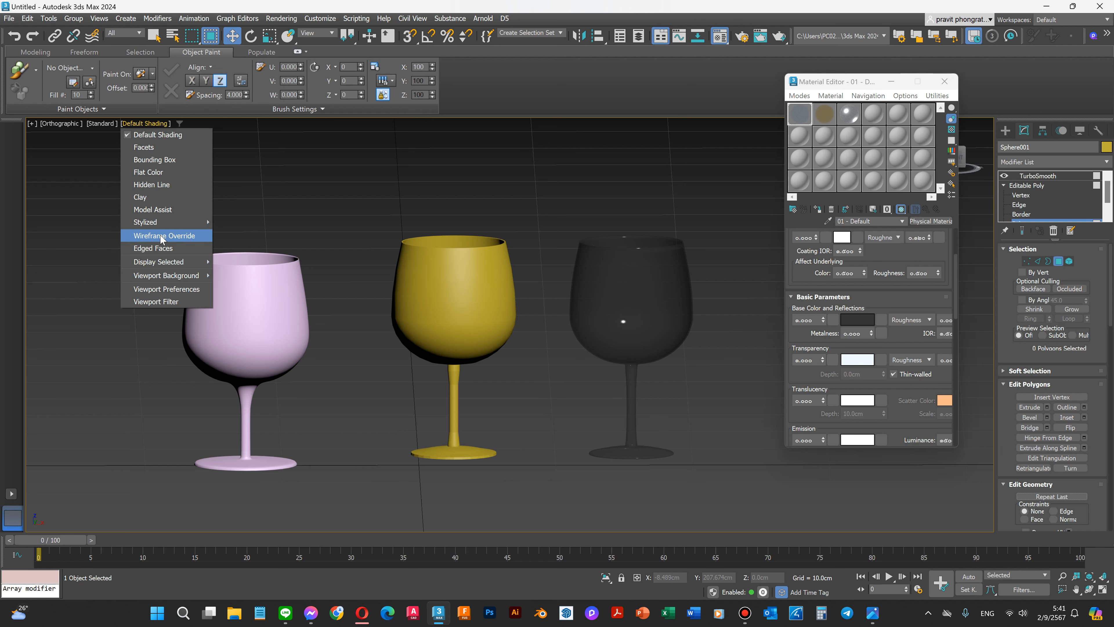
{"action": "left_click", "coordinate": [153, 248]}
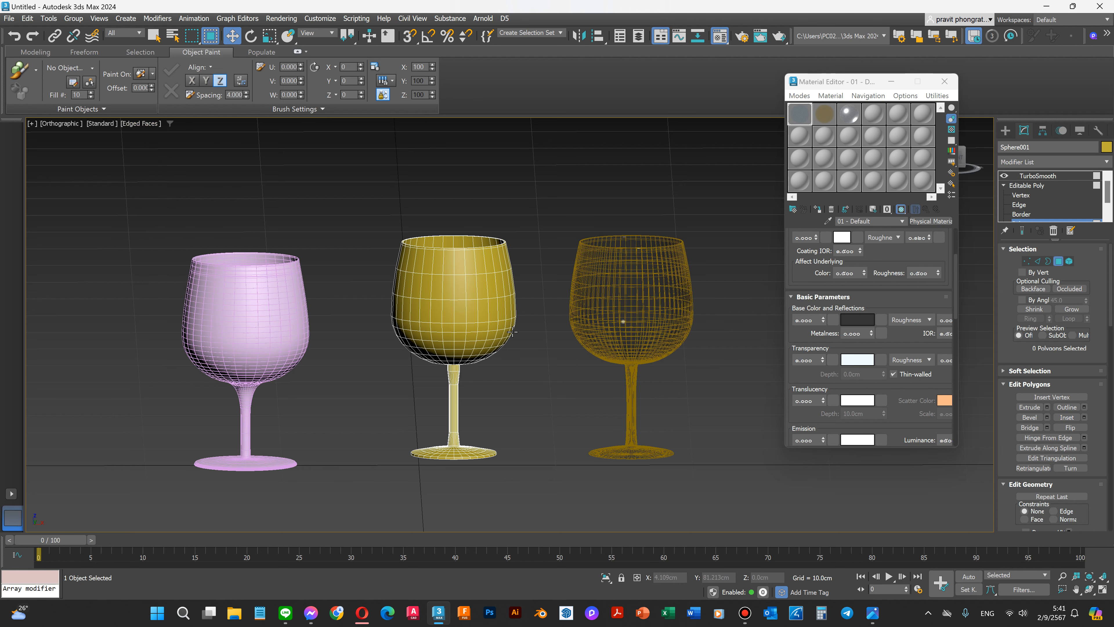
{"action": "key", "text": "f"}
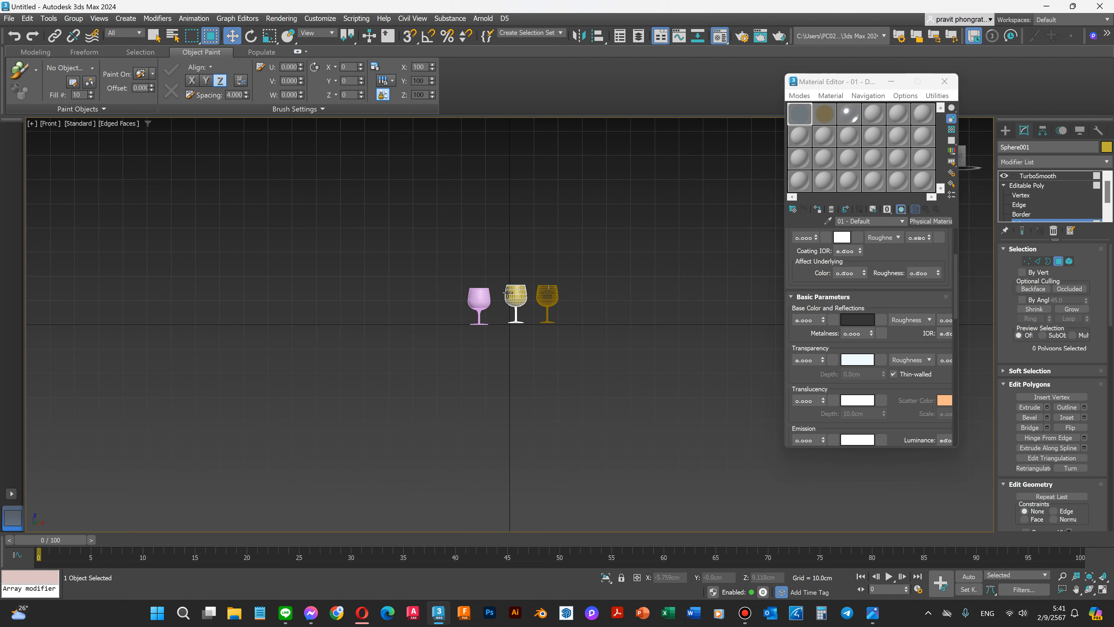
{"action": "scroll", "coordinate": [510, 289], "scroll_direction": "up", "scroll_amount": 3}
{"action": "scroll", "coordinate": [510, 289], "scroll_direction": "up", "scroll_amount": 8}
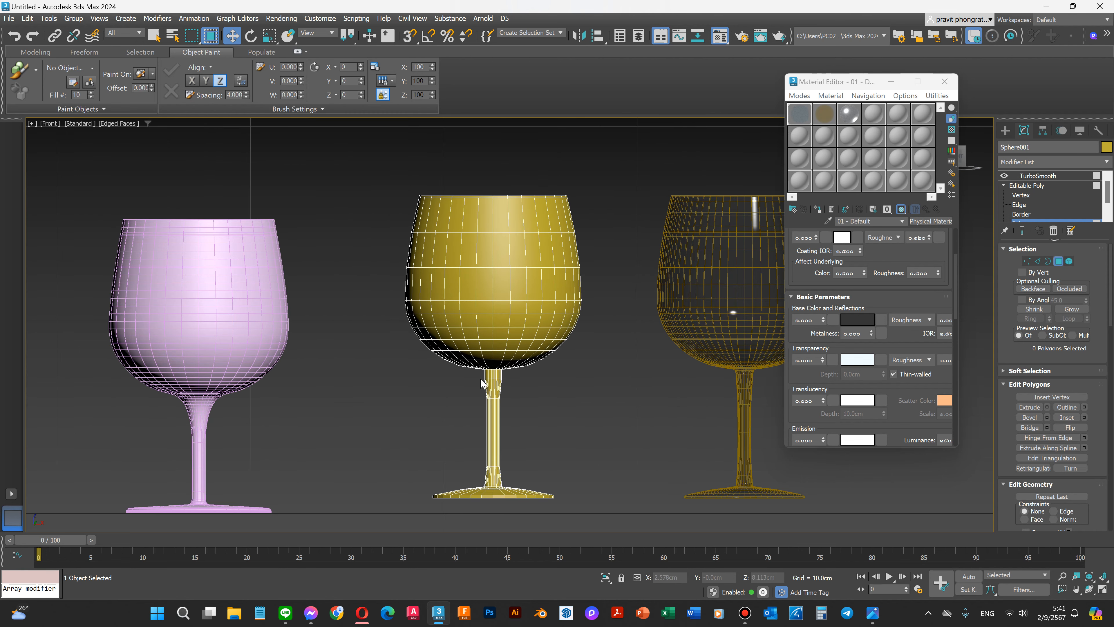
{"action": "scroll", "coordinate": [467, 373], "scroll_direction": "up", "scroll_amount": 2}
{"action": "scroll", "coordinate": [570, 412], "scroll_direction": "down", "scroll_amount": 2}
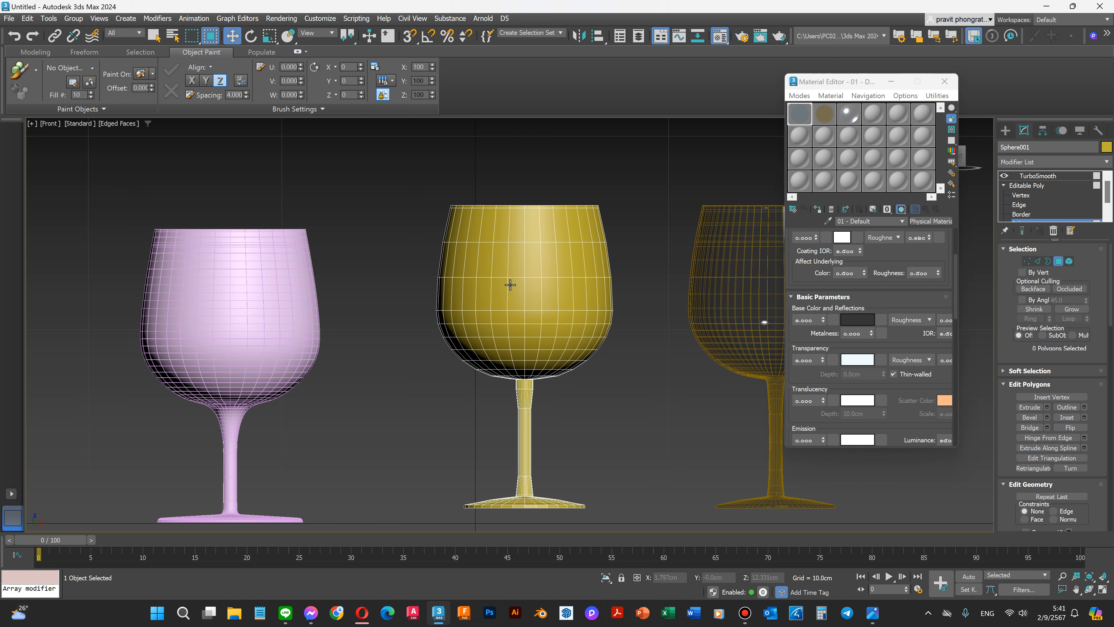
Step: Select all polygons of the yellow glass's bowl down to the stem joint and assign them smoothing group 1
{"action": "left_click_drag", "start_coordinate": [399, 154], "coordinate": [632, 335]}
{"action": "left_click_drag", "start_coordinate": [639, 378], "coordinate": [638, 374]}
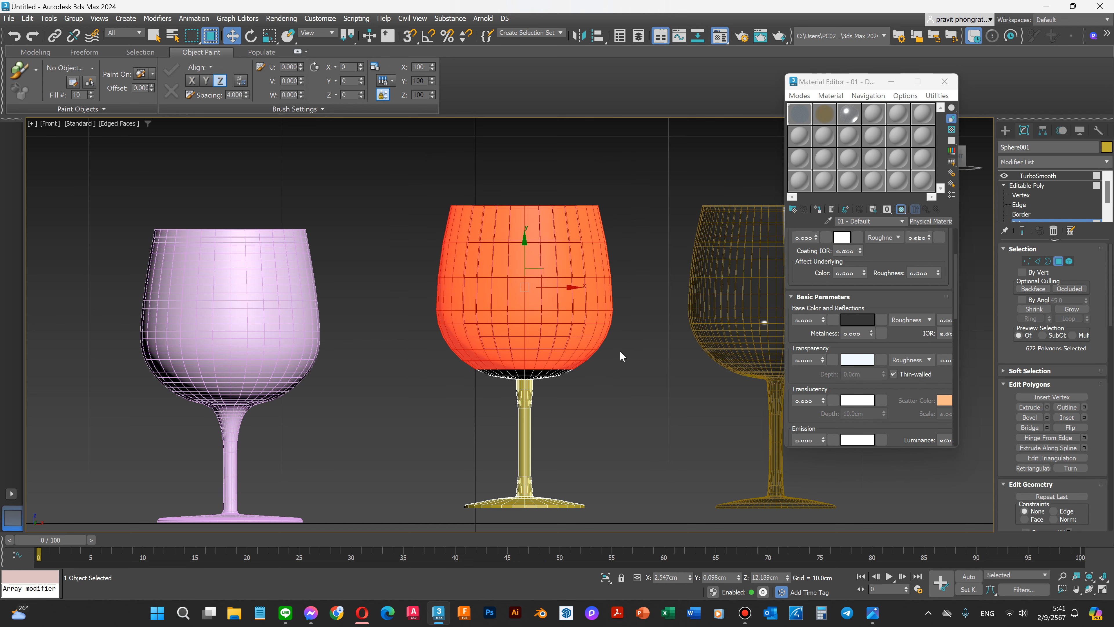
{"action": "scroll", "coordinate": [499, 376], "scroll_direction": "up", "scroll_amount": 2}
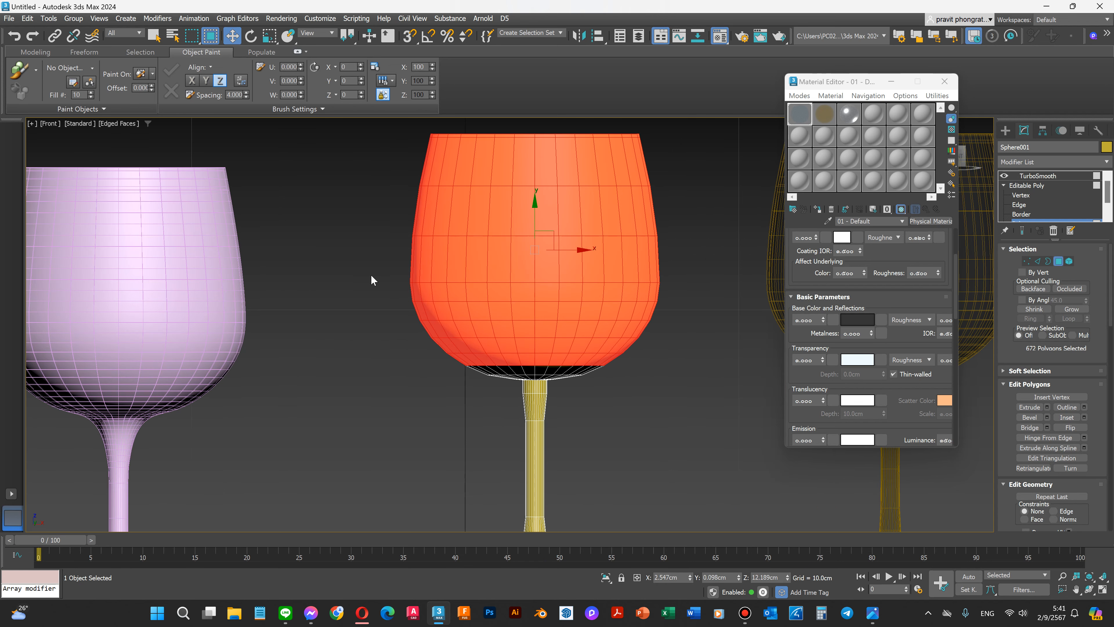
{"action": "scroll", "coordinate": [370, 279], "scroll_direction": "down", "scroll_amount": 3}
{"action": "left_click_drag", "start_coordinate": [385, 169], "coordinate": [630, 383]}
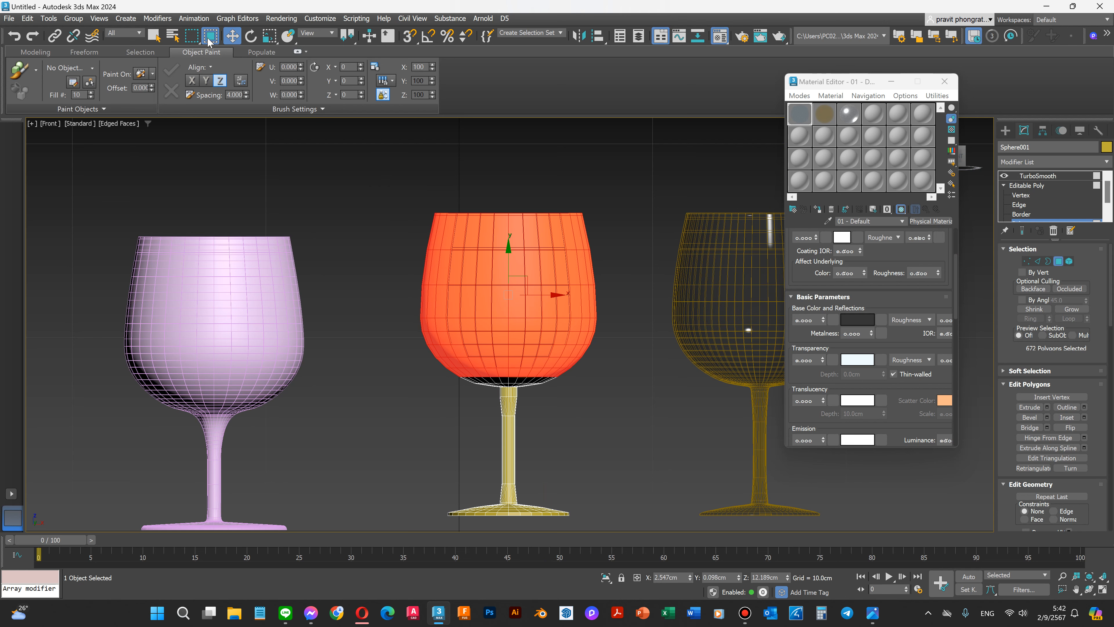
{"action": "left_click_drag", "start_coordinate": [392, 172], "coordinate": [644, 285]}
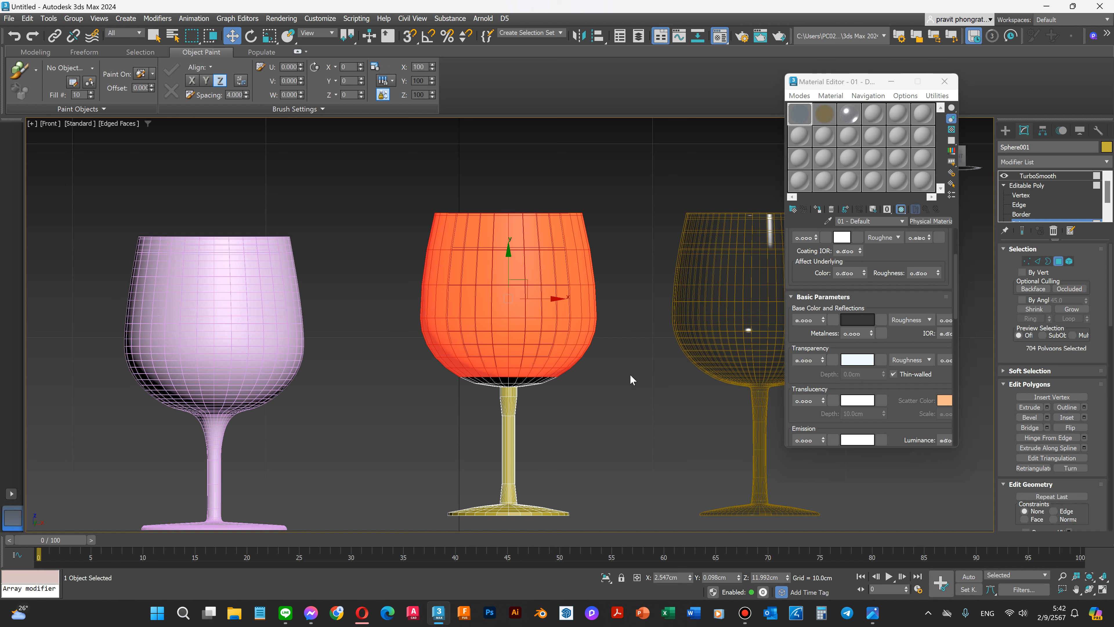
{"action": "left_click_drag", "start_coordinate": [396, 159], "coordinate": [585, 306]}
{"action": "left_click_drag", "start_coordinate": [627, 380], "coordinate": [629, 379]}
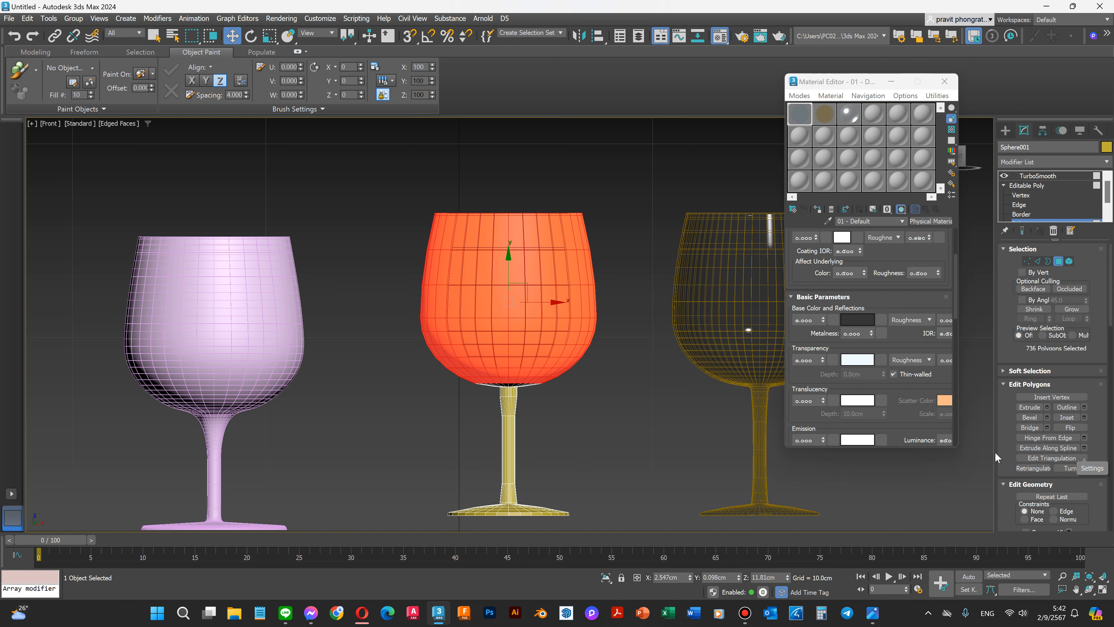
{"action": "scroll", "coordinate": [1004, 444], "scroll_direction": "down", "scroll_amount": 5}
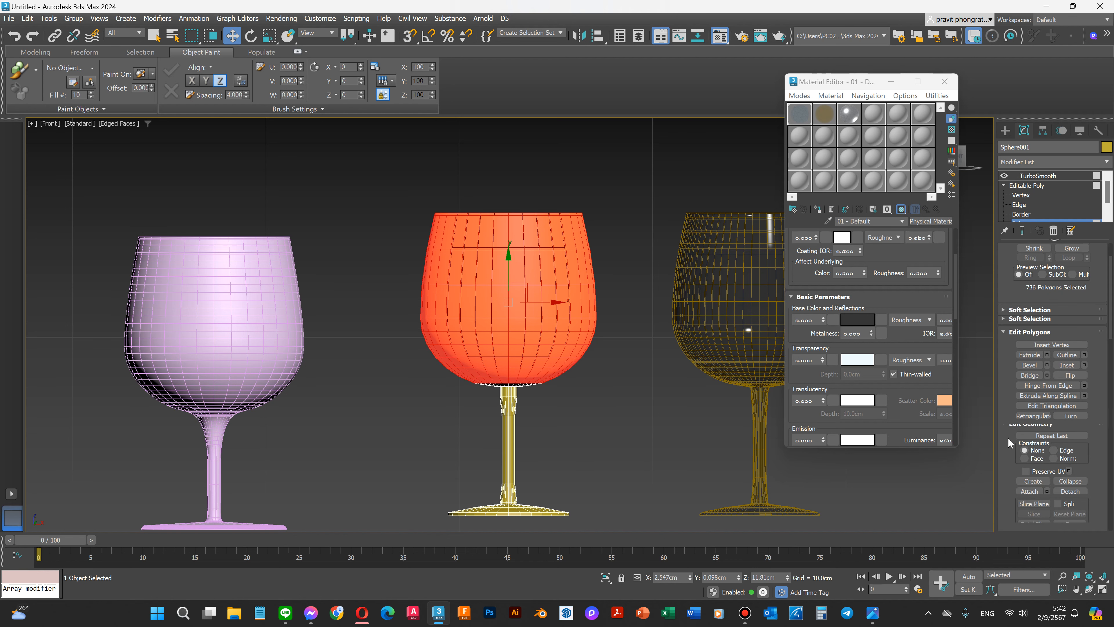
{"action": "scroll", "coordinate": [1009, 440], "scroll_direction": "down", "scroll_amount": 5}
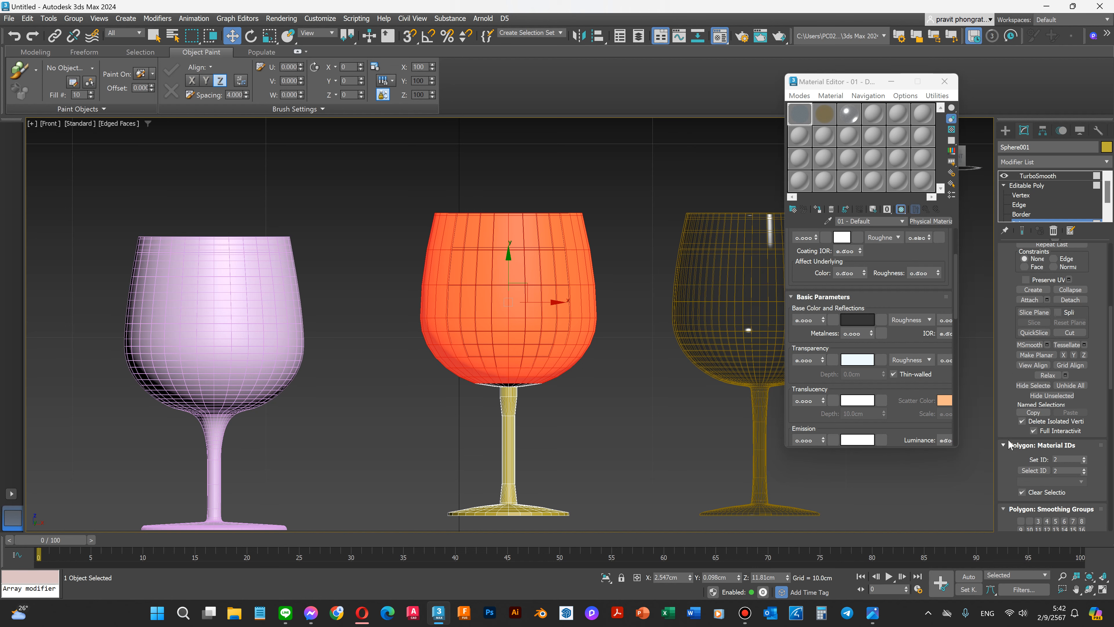
{"action": "scroll", "coordinate": [1008, 441], "scroll_direction": "down", "scroll_amount": 1}
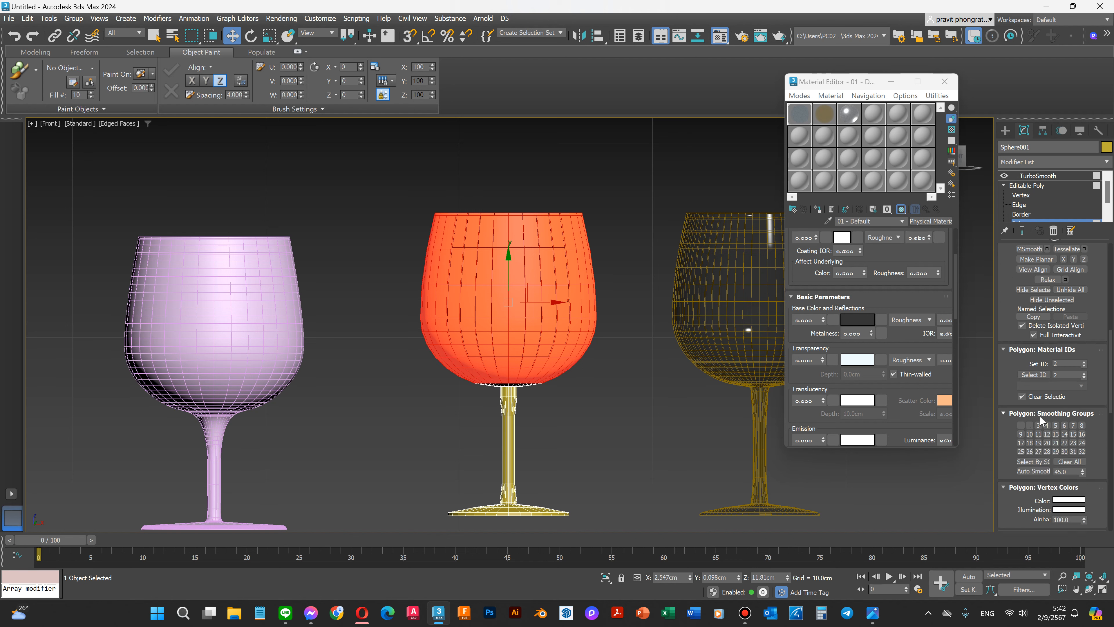
{"action": "left_click", "coordinate": [1021, 425]}
Step: Select the yellow glass's stem and foot polygons, assign them smoothing group 2, and clear the polygon selection
{"action": "scroll", "coordinate": [505, 527], "scroll_direction": "up", "scroll_amount": 3}
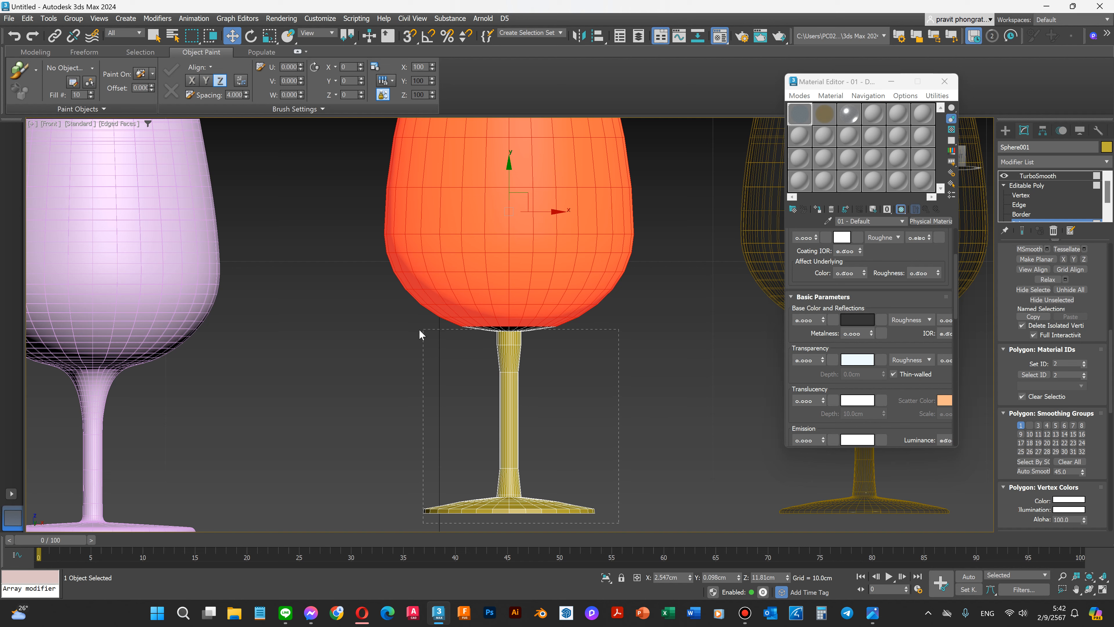
{"action": "left_click_drag", "start_coordinate": [419, 330], "coordinate": [412, 330]}
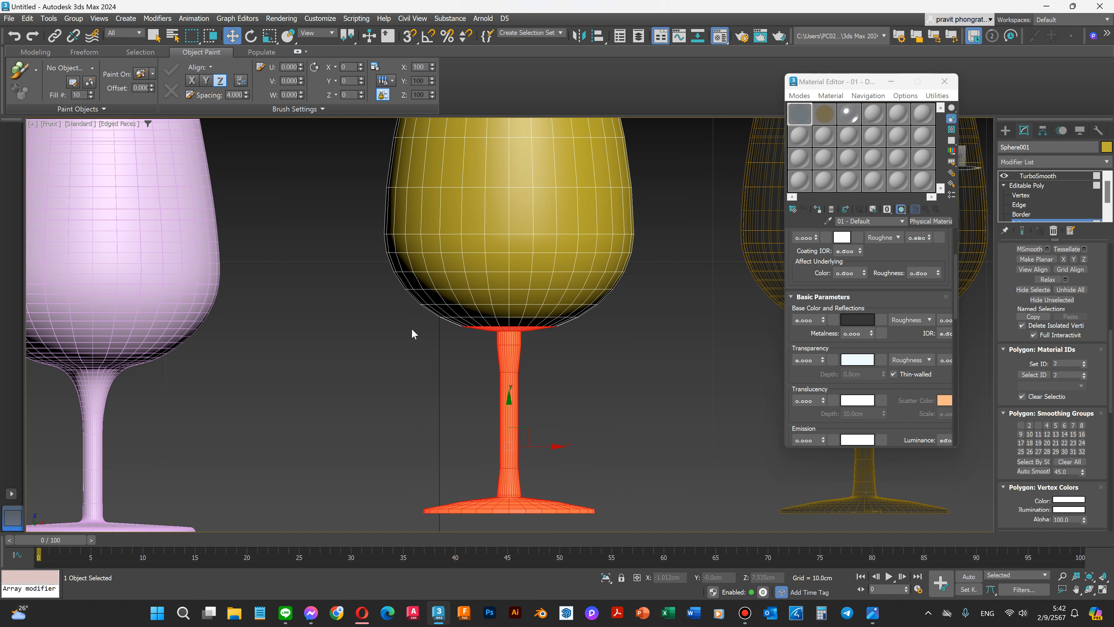
{"action": "left_click", "coordinate": [1030, 424]}
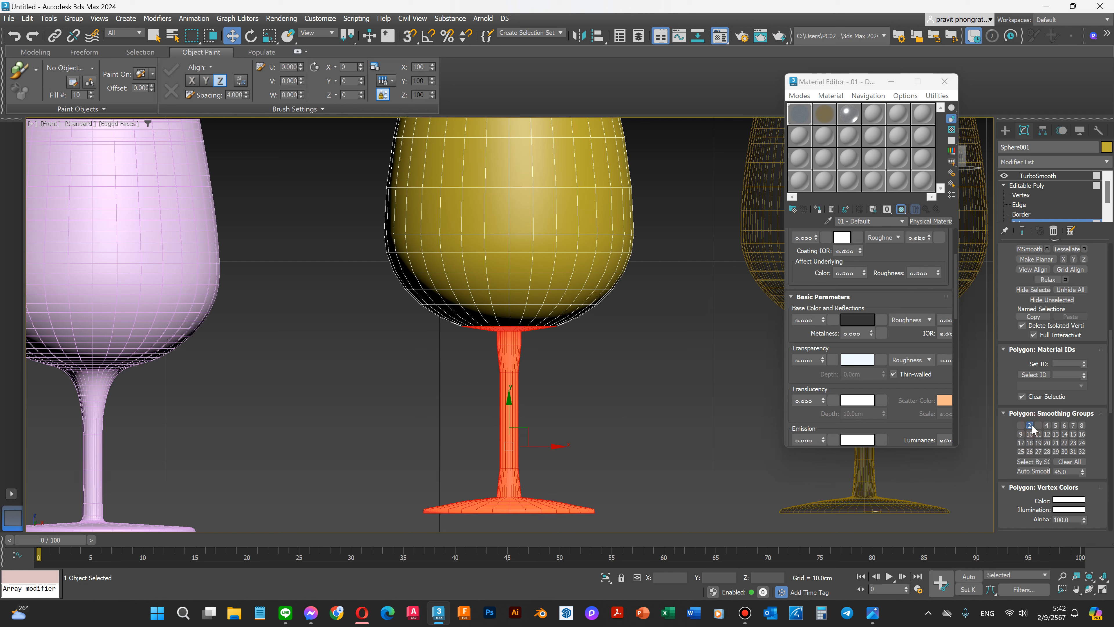
{"action": "left_click", "coordinate": [689, 371]}
{"action": "scroll", "coordinate": [781, 410], "scroll_direction": "down", "scroll_amount": 3}
{"action": "scroll", "coordinate": [781, 410], "scroll_direction": "down", "scroll_amount": 3}
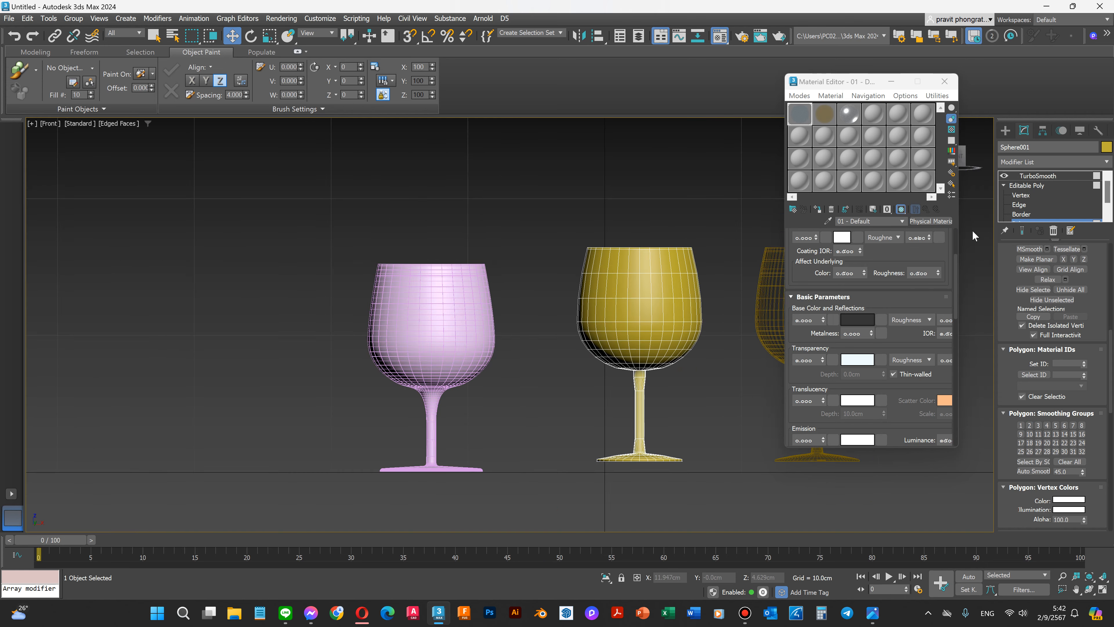
Step: Select the whole bowl of the yellow glass, assign it the transparent material 01 - Default, and clear the selection
{"action": "scroll", "coordinate": [680, 321], "scroll_direction": "up", "scroll_amount": 2}
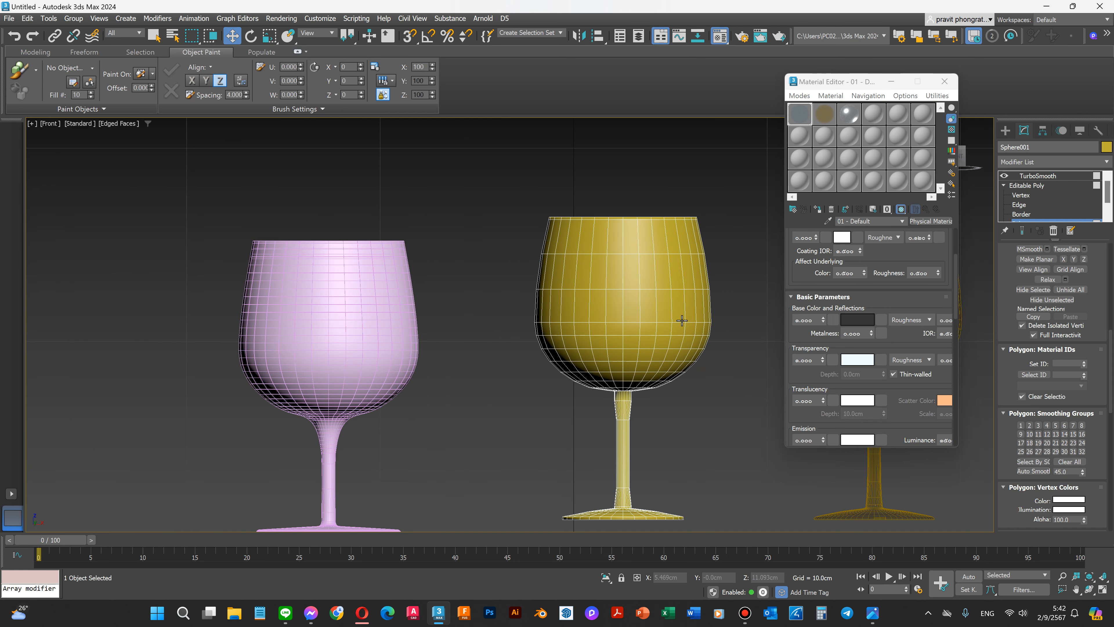
{"action": "scroll", "coordinate": [654, 383], "scroll_direction": "up", "scroll_amount": 2}
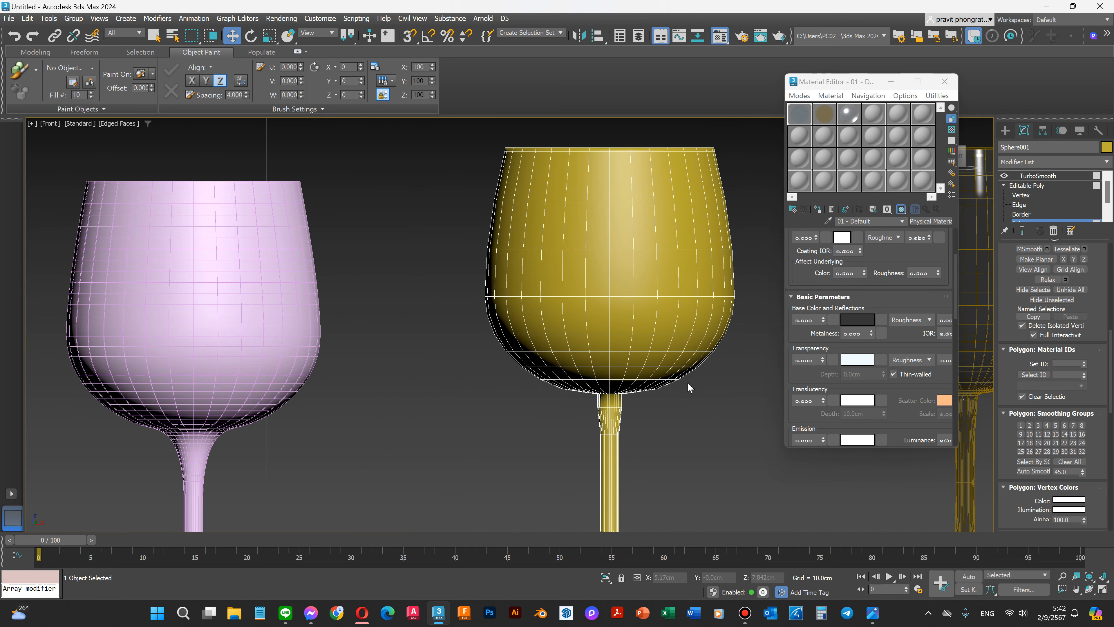
{"action": "left_click_drag", "start_coordinate": [719, 391], "coordinate": [505, 140]}
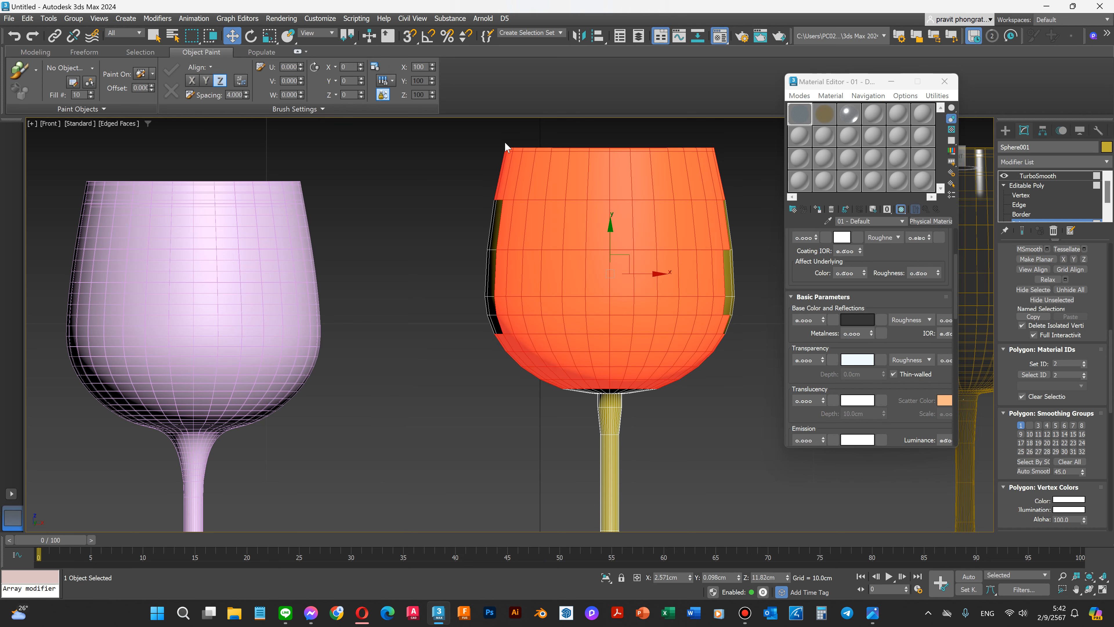
{"action": "left_click", "coordinate": [727, 418]}
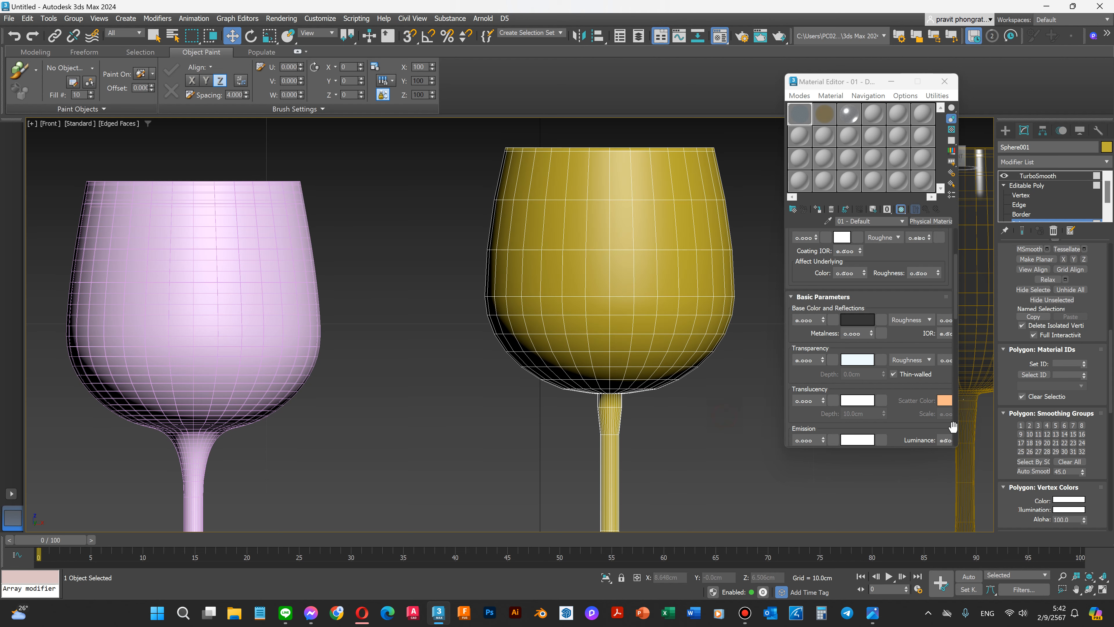
{"action": "left_click", "coordinate": [1020, 425]}
{"action": "left_click_drag", "start_coordinate": [474, 131], "coordinate": [747, 386]}
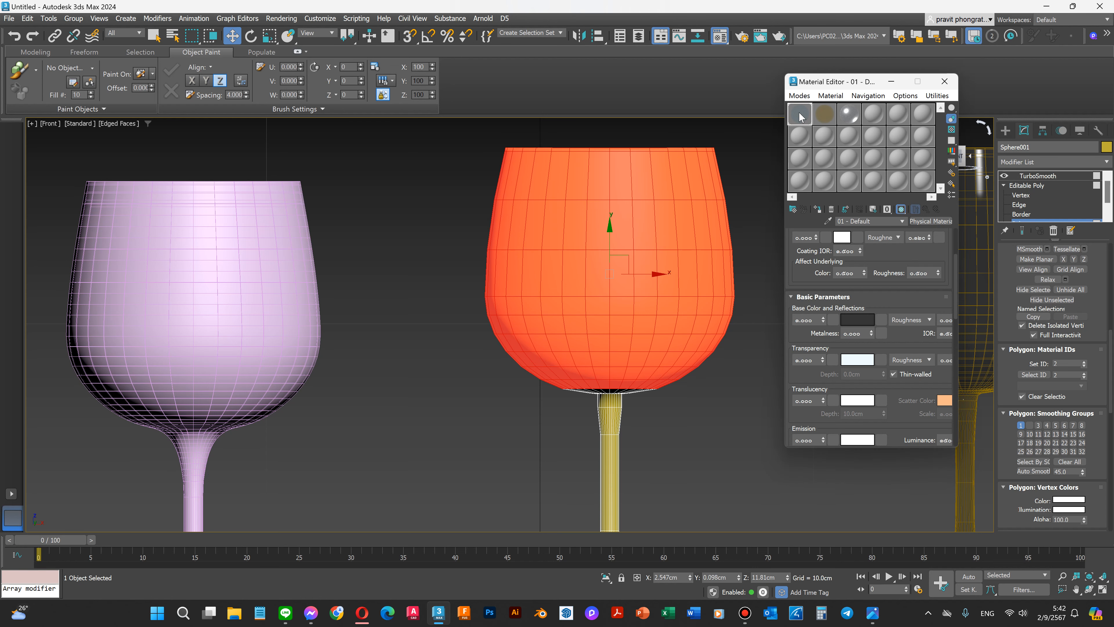
{"action": "left_click", "coordinate": [818, 209]}
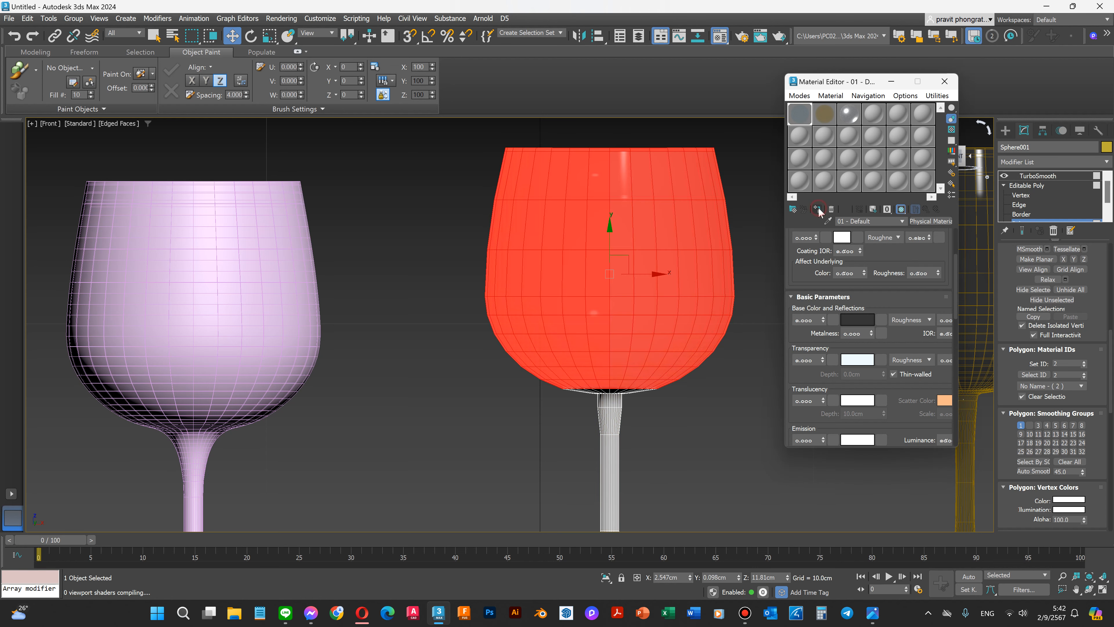
{"action": "left_click", "coordinate": [452, 224]}
{"action": "scroll", "coordinate": [451, 221], "scroll_direction": "down", "scroll_amount": 3}
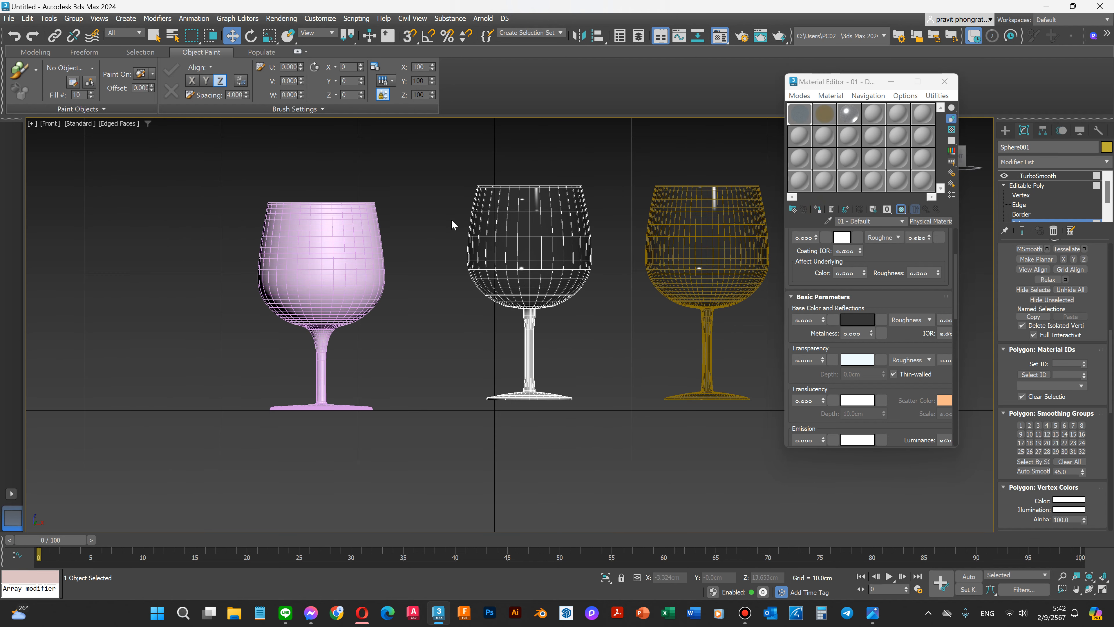
Step: Select the glass's stem and foot polygons, assign them the white material 03 - Default, and clear the selection
{"action": "scroll", "coordinate": [498, 393], "scroll_direction": "up", "scroll_amount": 2}
{"action": "left_click_drag", "start_coordinate": [456, 272], "coordinate": [632, 432]}
{"action": "left_click", "coordinate": [850, 115]}
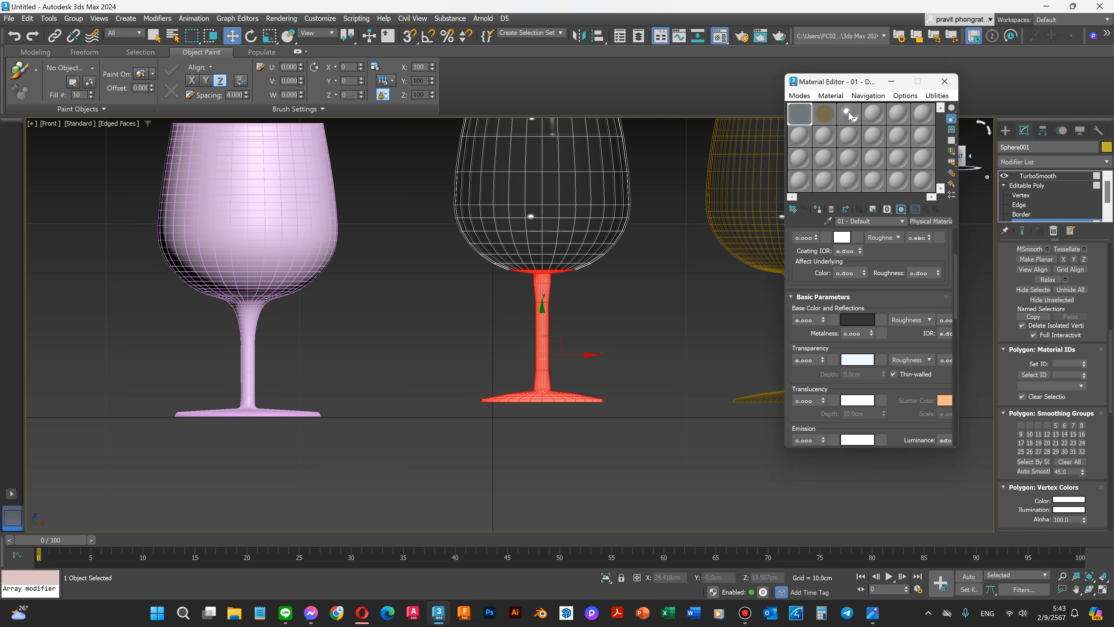
{"action": "left_click", "coordinate": [821, 212]}
{"action": "left_click", "coordinate": [610, 353]}
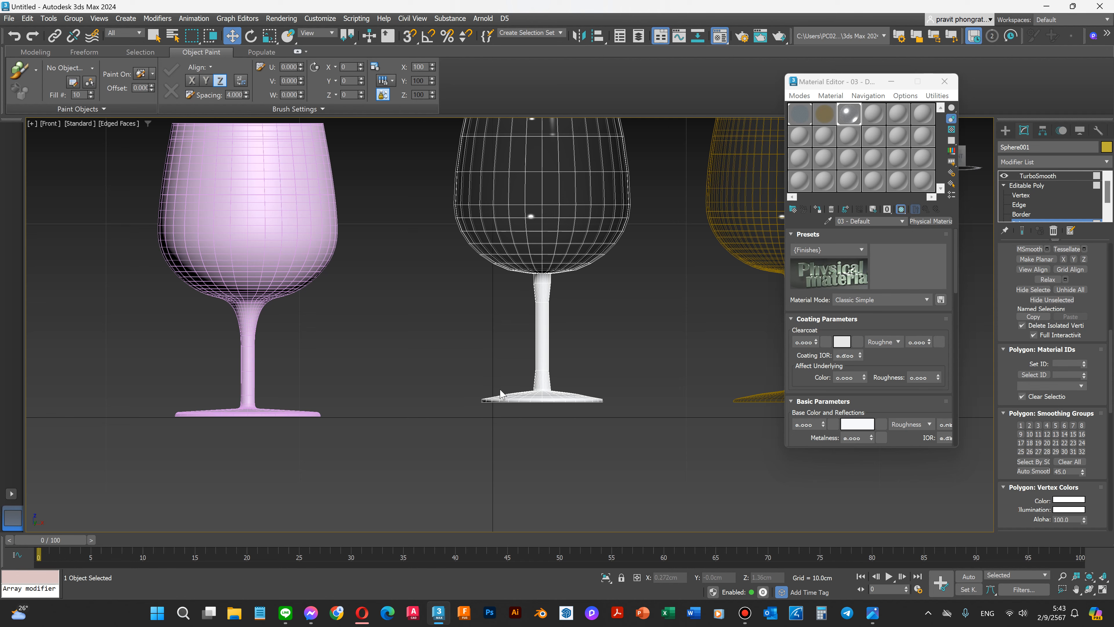
Step: Inspect the joint between bowl and stem, return to the TurboSmooth level, and deselect the glass
{"action": "scroll", "coordinate": [500, 395], "scroll_direction": "down", "scroll_amount": 2}
{"action": "scroll", "coordinate": [522, 316], "scroll_direction": "up", "scroll_amount": 5}
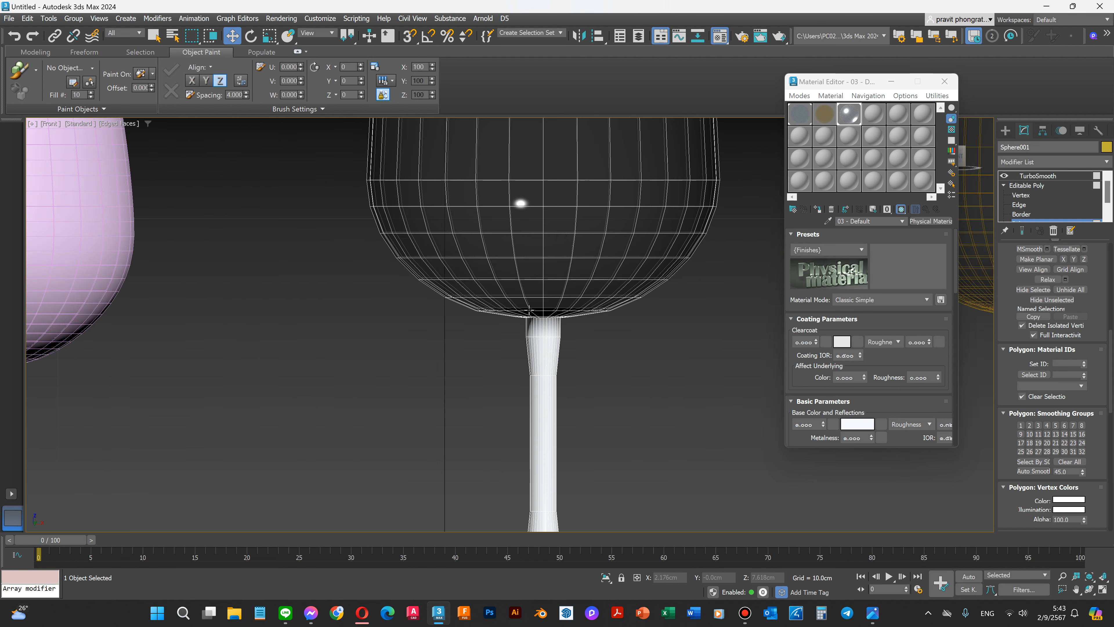
{"action": "scroll", "coordinate": [604, 385], "scroll_direction": "down", "scroll_amount": 3}
{"action": "scroll", "coordinate": [661, 367], "scroll_direction": "down", "scroll_amount": 3}
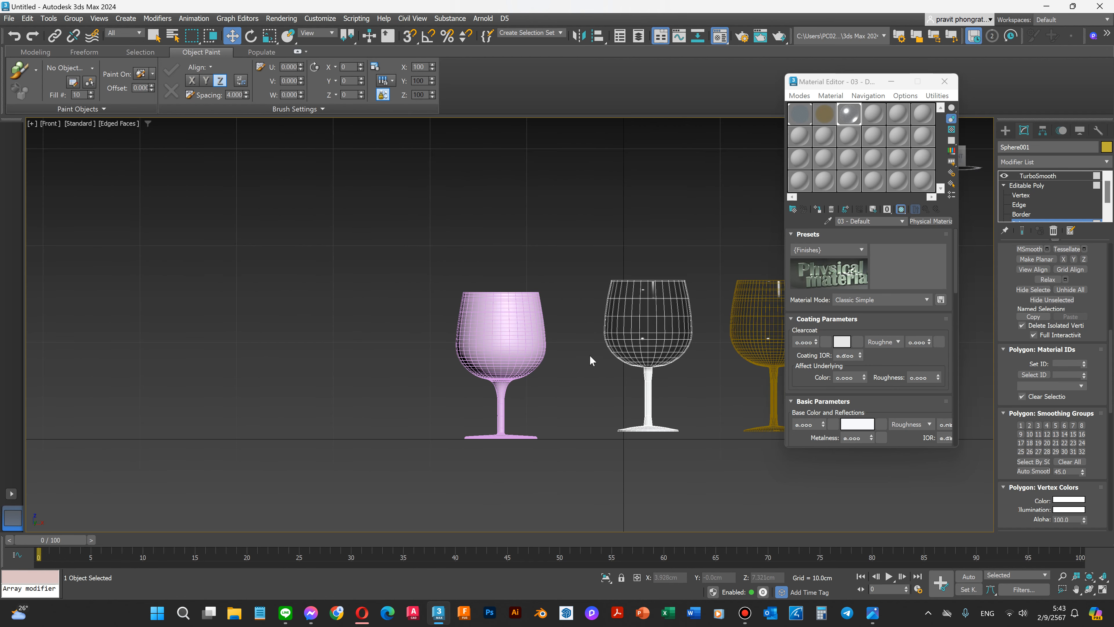
{"action": "left_click", "coordinate": [1037, 175]}
{"action": "left_click", "coordinate": [577, 203]}
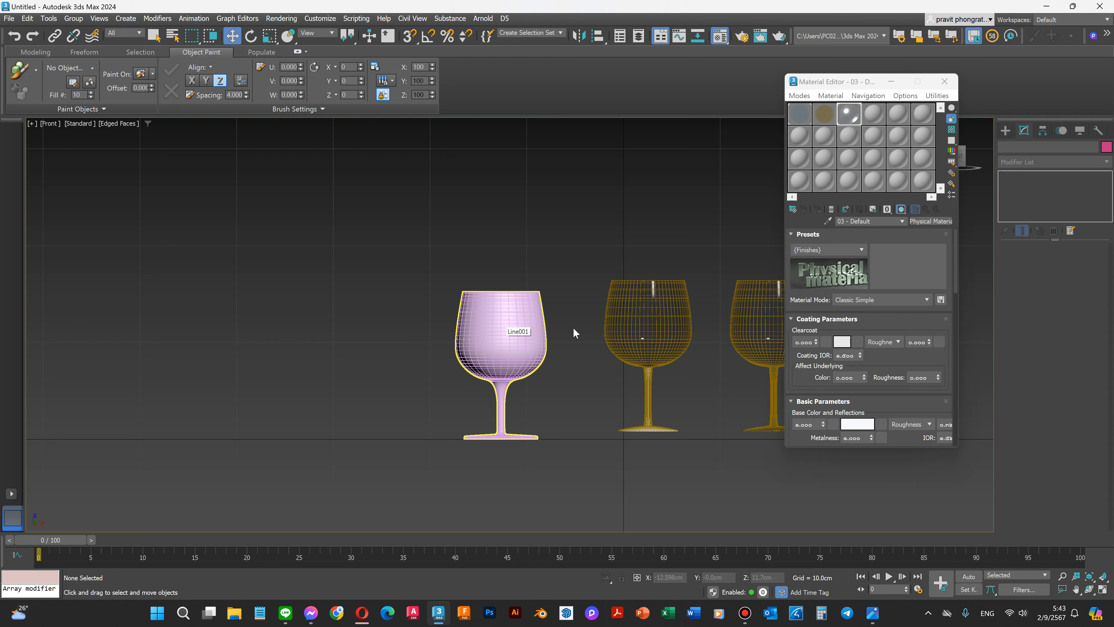
Step: Select the pink glass, enter Polygon level of its Editable Poly, and select the topmost band of polygons around the rim
{"action": "left_click", "coordinate": [536, 344]}
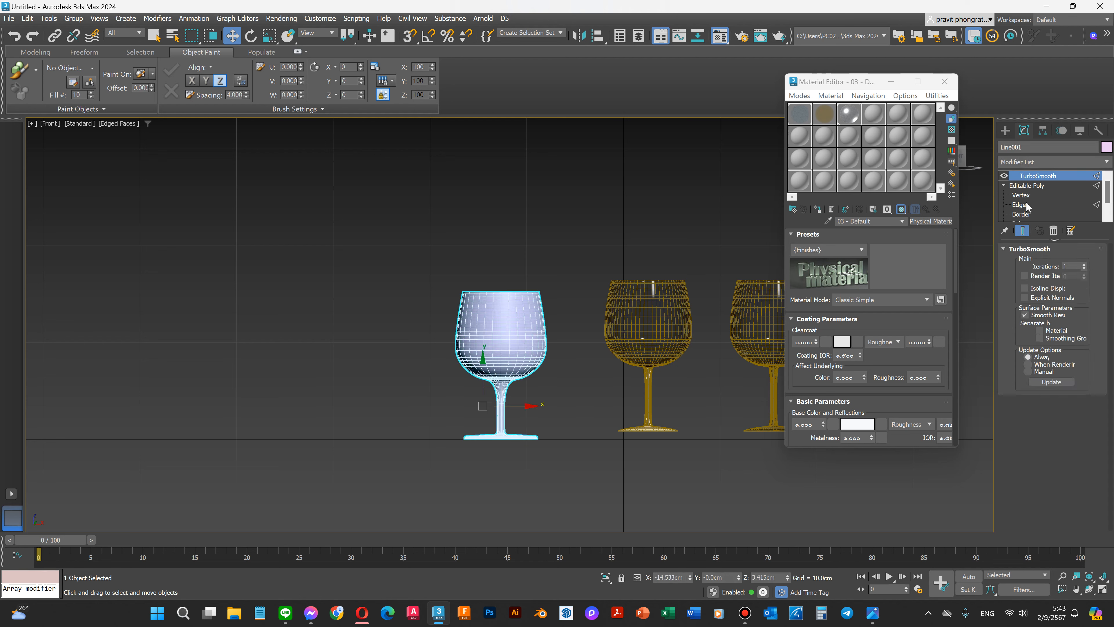
{"action": "scroll", "coordinate": [1031, 202], "scroll_direction": "down", "scroll_amount": 1}
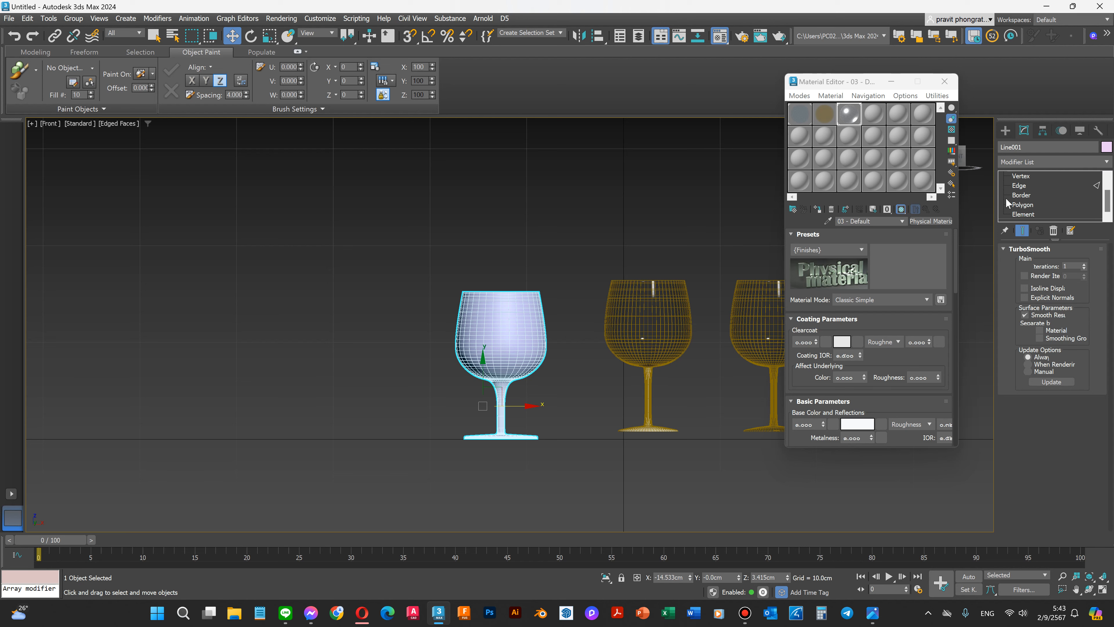
{"action": "left_click", "coordinate": [1019, 205]}
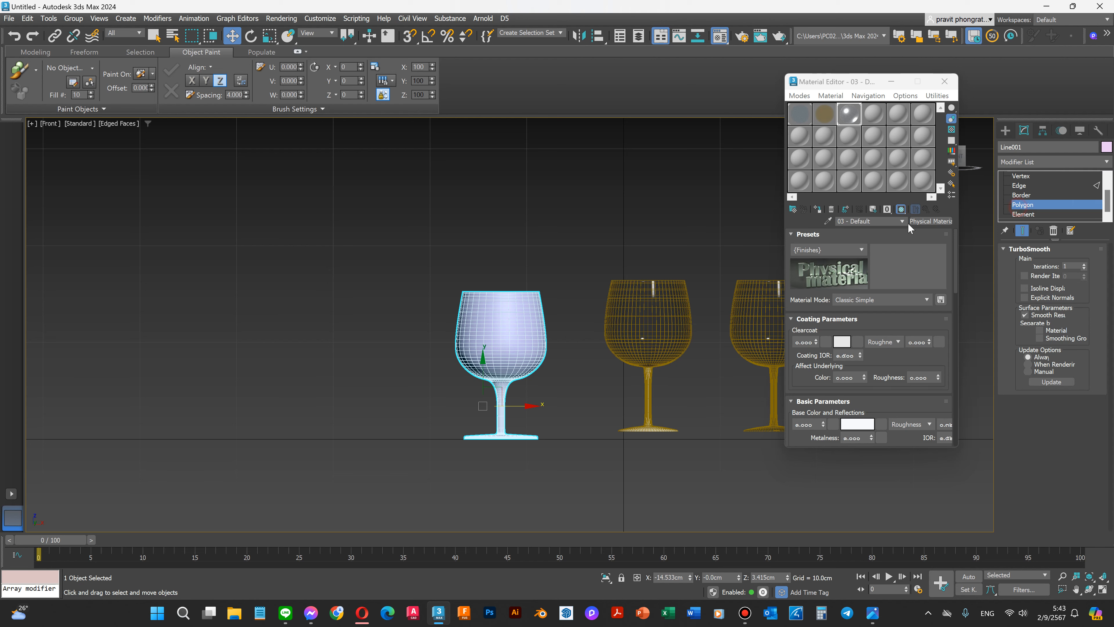
{"action": "scroll", "coordinate": [448, 286], "scroll_direction": "up", "scroll_amount": 4}
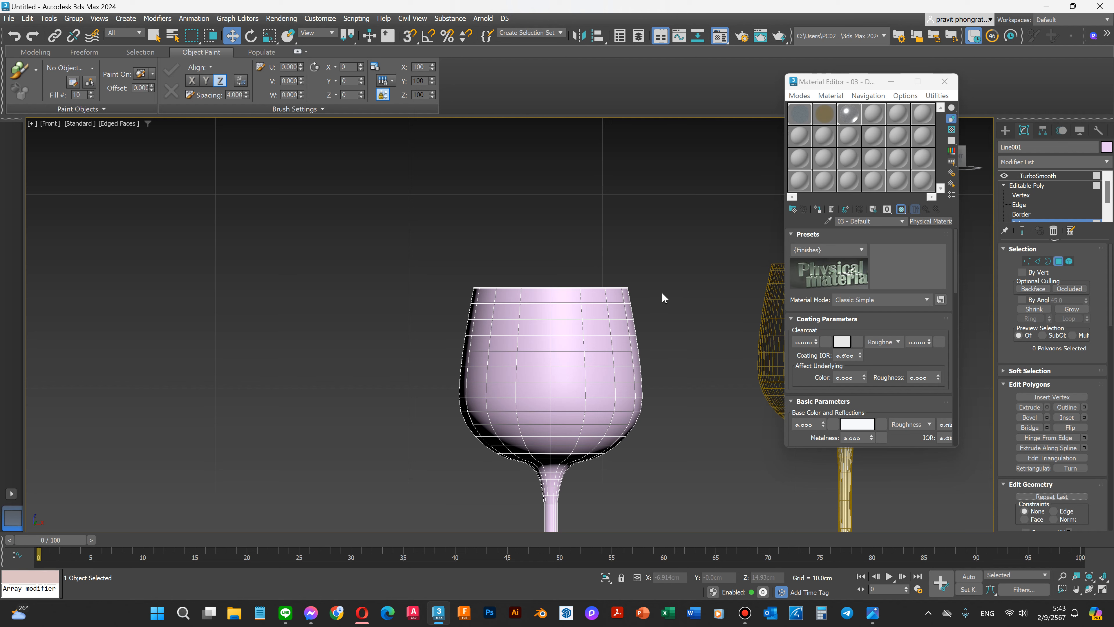
{"action": "left_click_drag", "start_coordinate": [481, 241], "coordinate": [481, 242]}
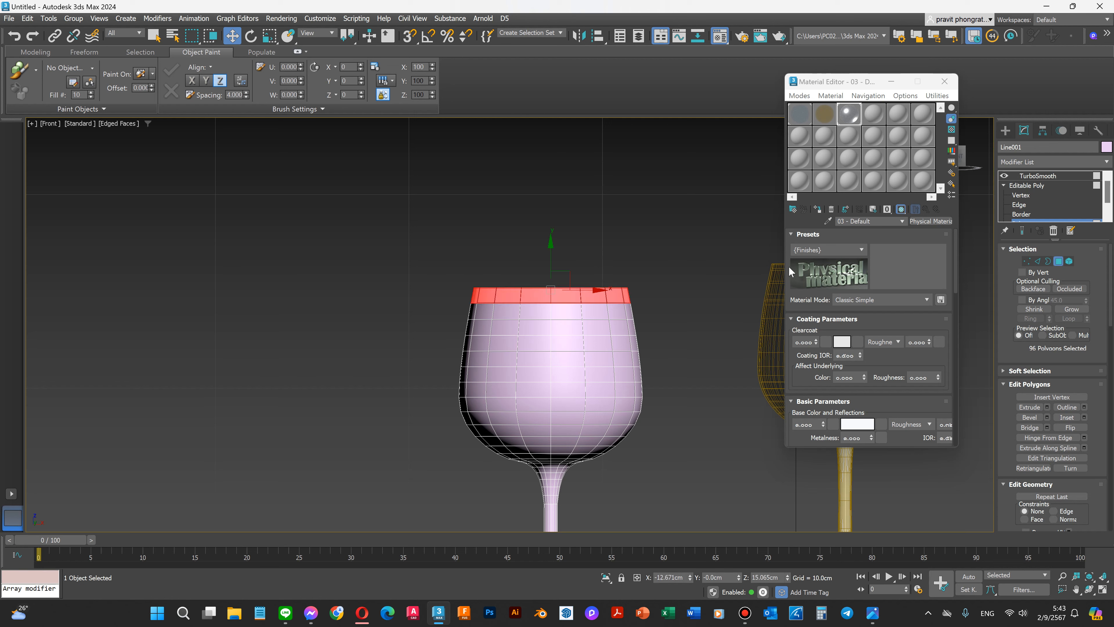
Step: Compare the pink glass's TurboSmooth result with its base mesh around the rim, and return to Polygon level
{"action": "left_click", "coordinate": [1028, 177]}
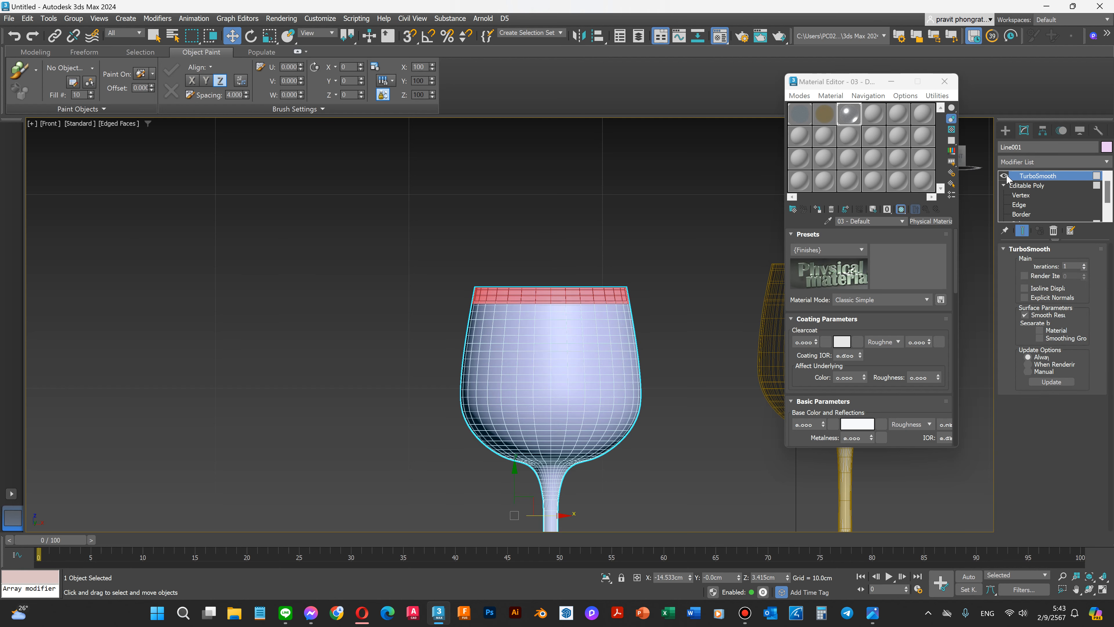
{"action": "left_click", "coordinate": [1026, 185]}
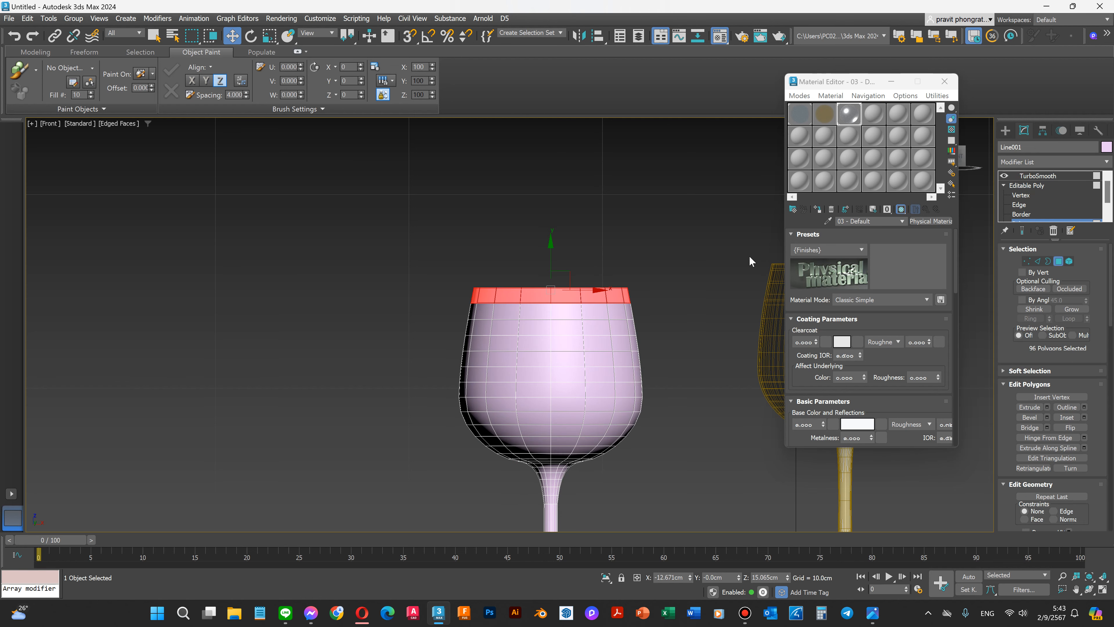
{"action": "scroll", "coordinate": [514, 297], "scroll_direction": "up", "scroll_amount": 3}
{"action": "scroll", "coordinate": [414, 300], "scroll_direction": "down", "scroll_amount": 1}
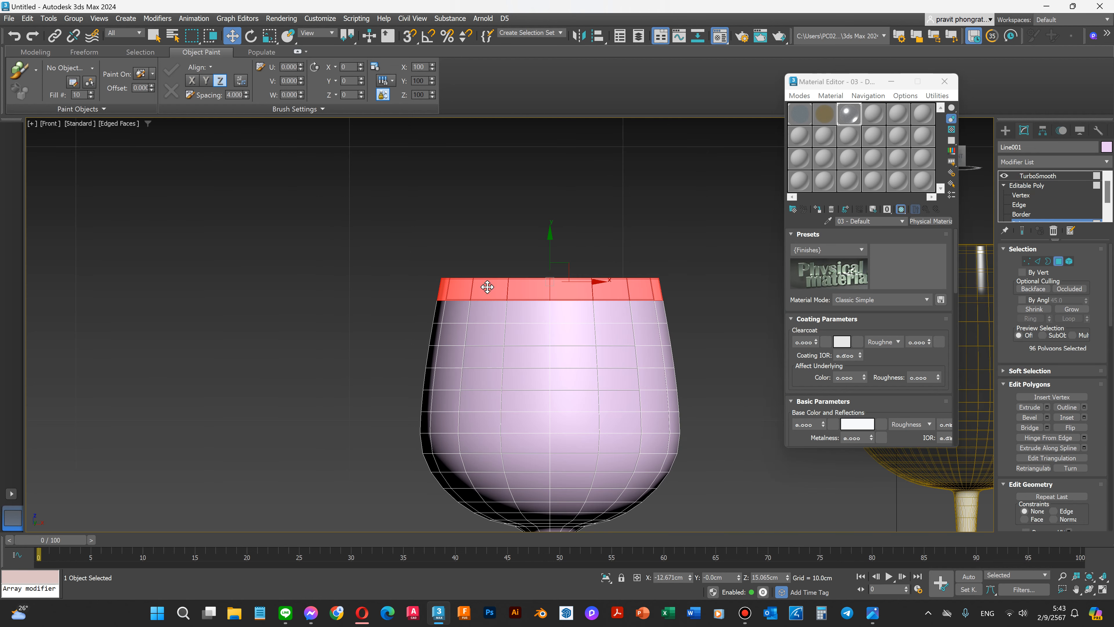
{"action": "left_click", "coordinate": [1025, 178]}
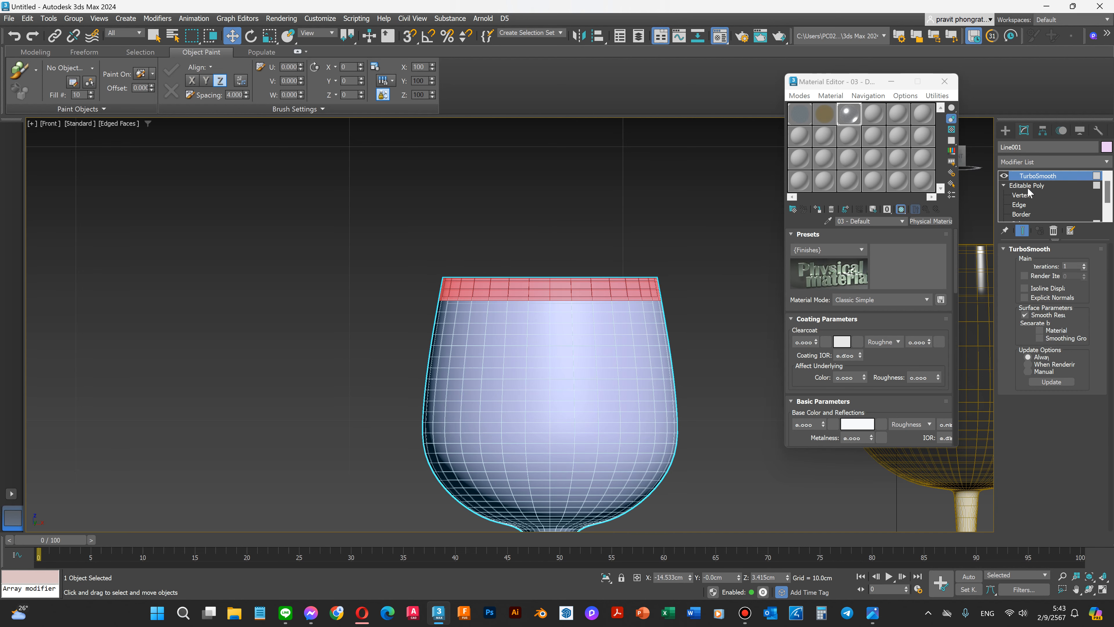
{"action": "scroll", "coordinate": [1035, 204], "scroll_direction": "down", "scroll_amount": 1}
{"action": "left_click", "coordinate": [1027, 205]}
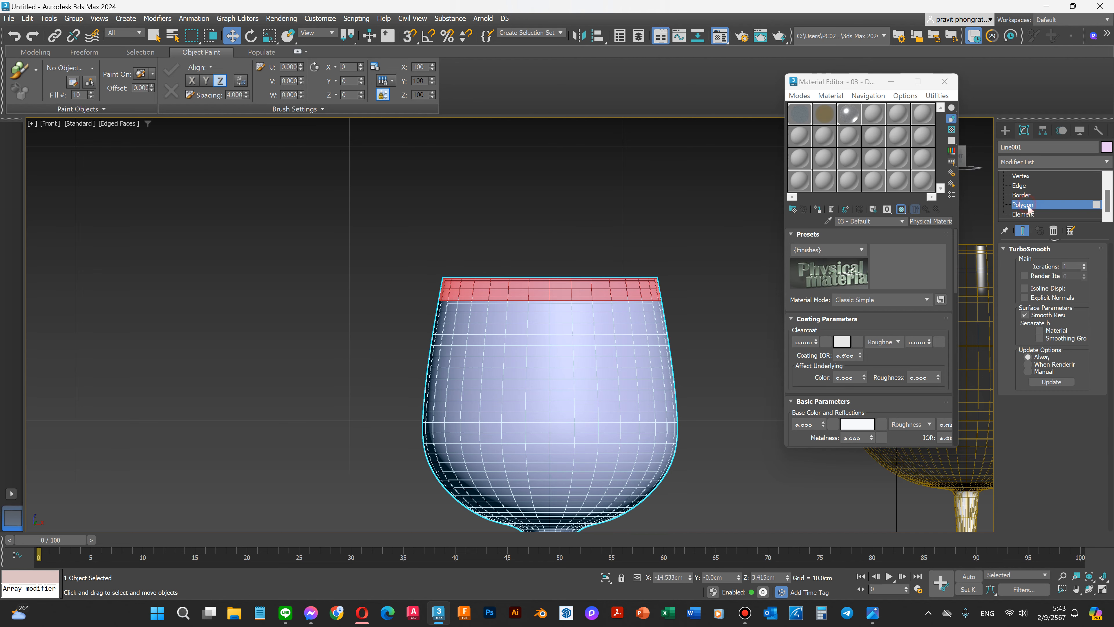
Step: Assign smoothing group 1 to the selected band of polygons around the pink glass's rim
{"action": "scroll", "coordinate": [1030, 406], "scroll_direction": "down", "scroll_amount": 2}
{"action": "scroll", "coordinate": [1030, 399], "scroll_direction": "down", "scroll_amount": 10}
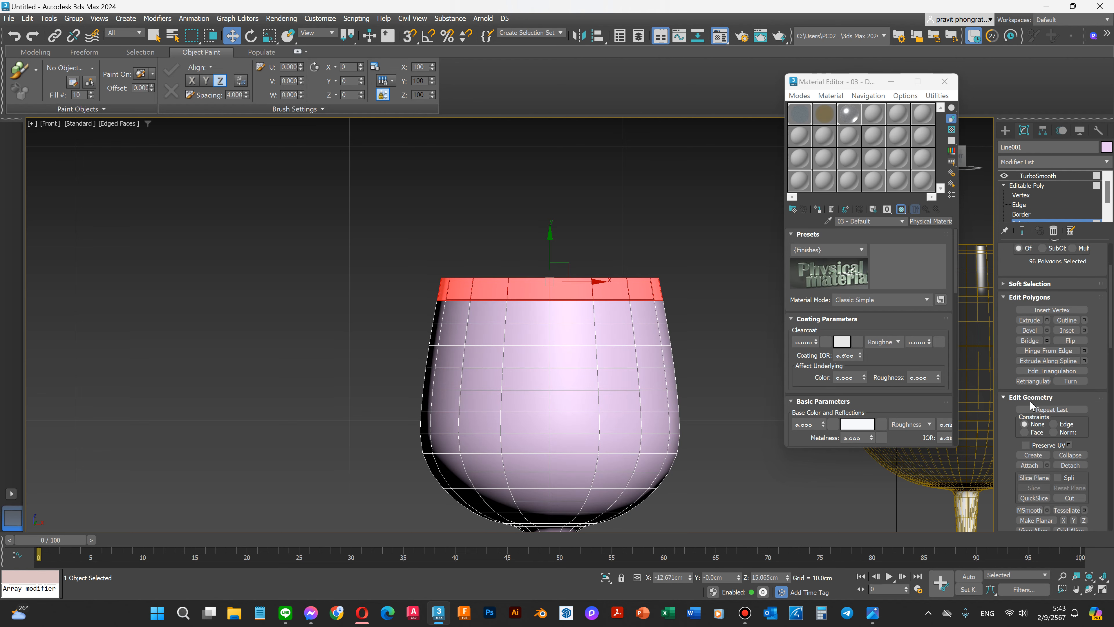
{"action": "scroll", "coordinate": [1006, 400], "scroll_direction": "down", "scroll_amount": 4}
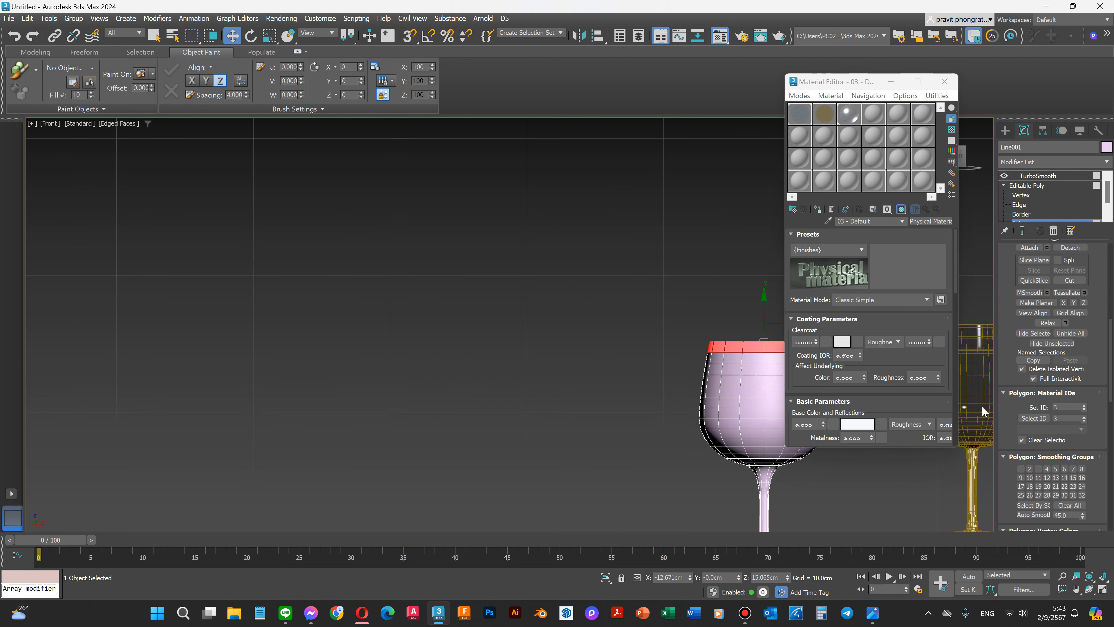
{"action": "scroll", "coordinate": [709, 385], "scroll_direction": "up", "scroll_amount": 1}
{"action": "scroll", "coordinate": [623, 369], "scroll_direction": "down", "scroll_amount": 6}
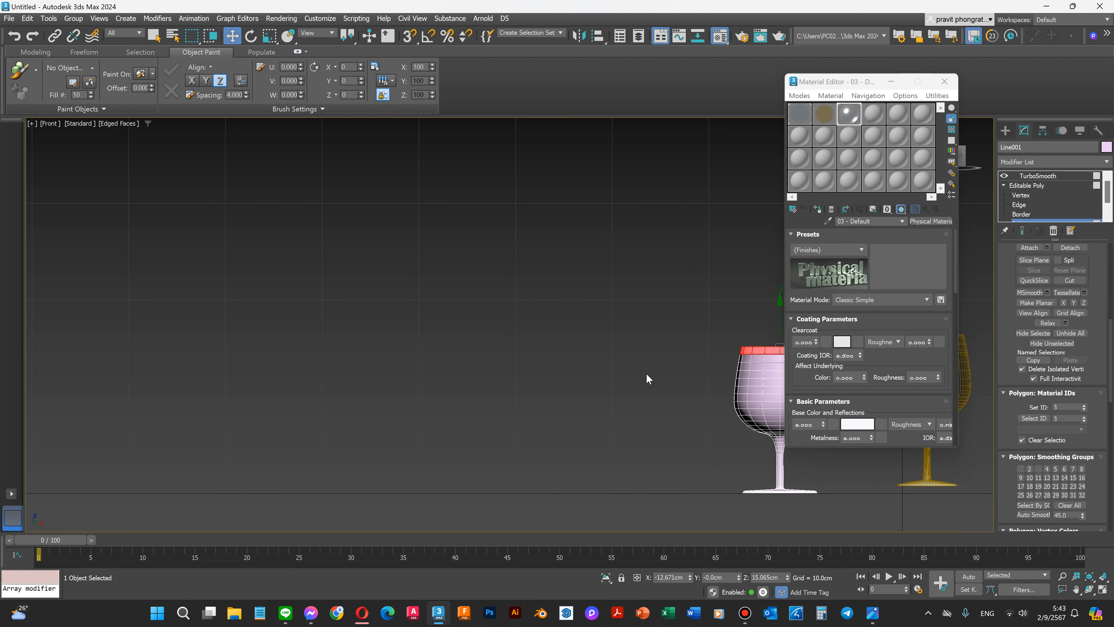
{"action": "scroll", "coordinate": [723, 385], "scroll_direction": "up", "scroll_amount": 6}
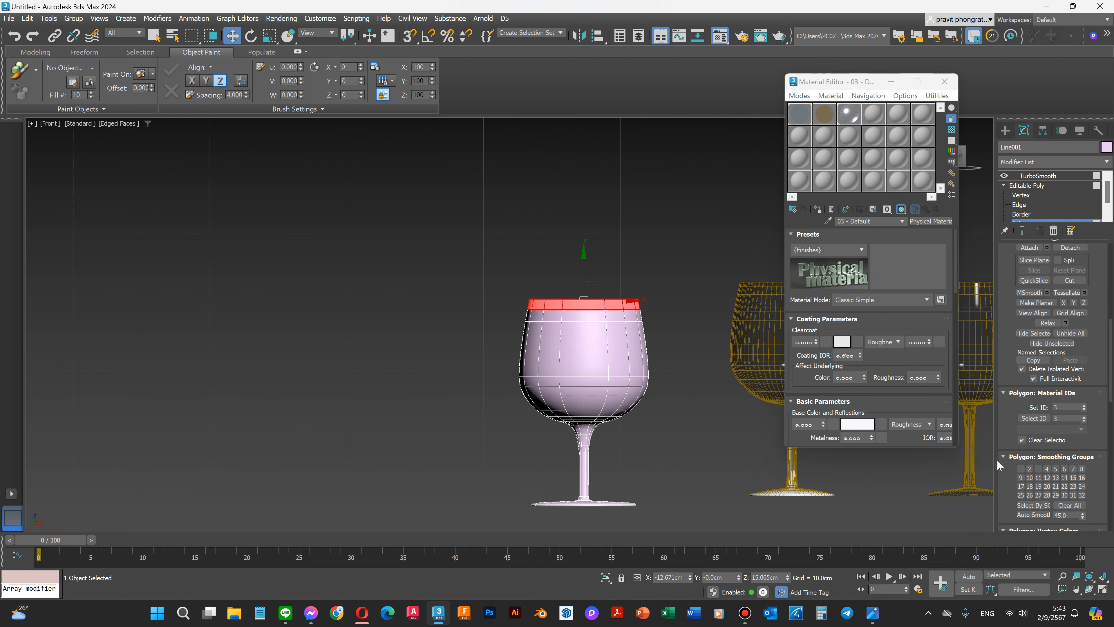
{"action": "left_click", "coordinate": [1020, 469]}
Step: Select all polygons below the rim band, including stem and foot, and assign them smoothing group 2
{"action": "left_click_drag", "start_coordinate": [500, 313], "coordinate": [686, 407]}
{"action": "left_click_drag", "start_coordinate": [711, 528], "coordinate": [711, 528]}
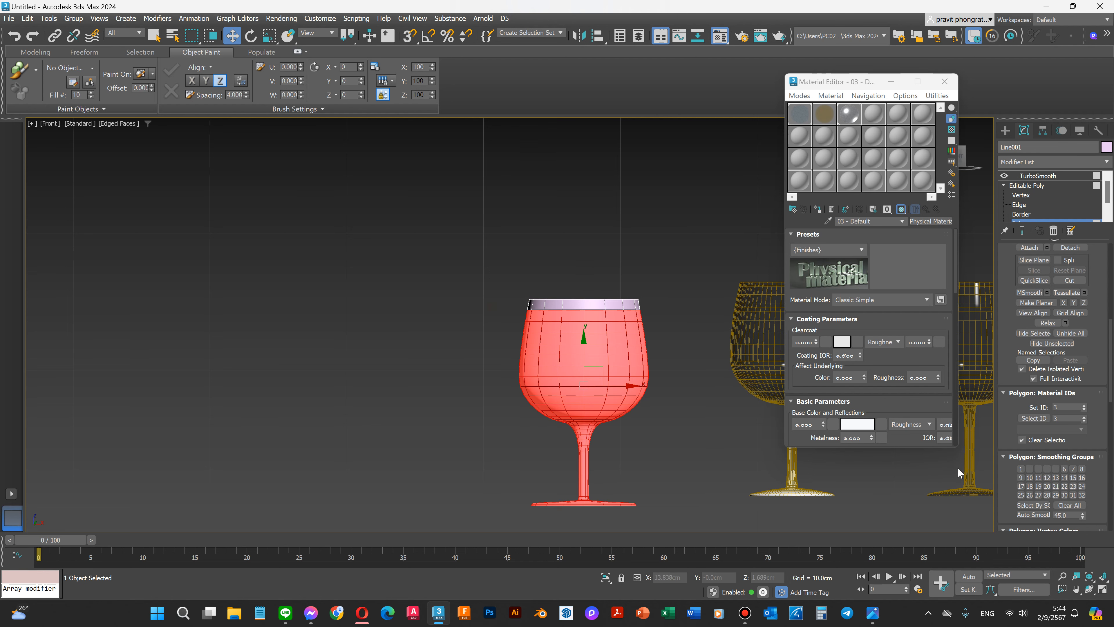
{"action": "left_click", "coordinate": [1029, 469]}
Step: Invert the polygon selection back to the rim band and assign it the gold material 02 - Default
{"action": "key", "text": "ctrl+i"}
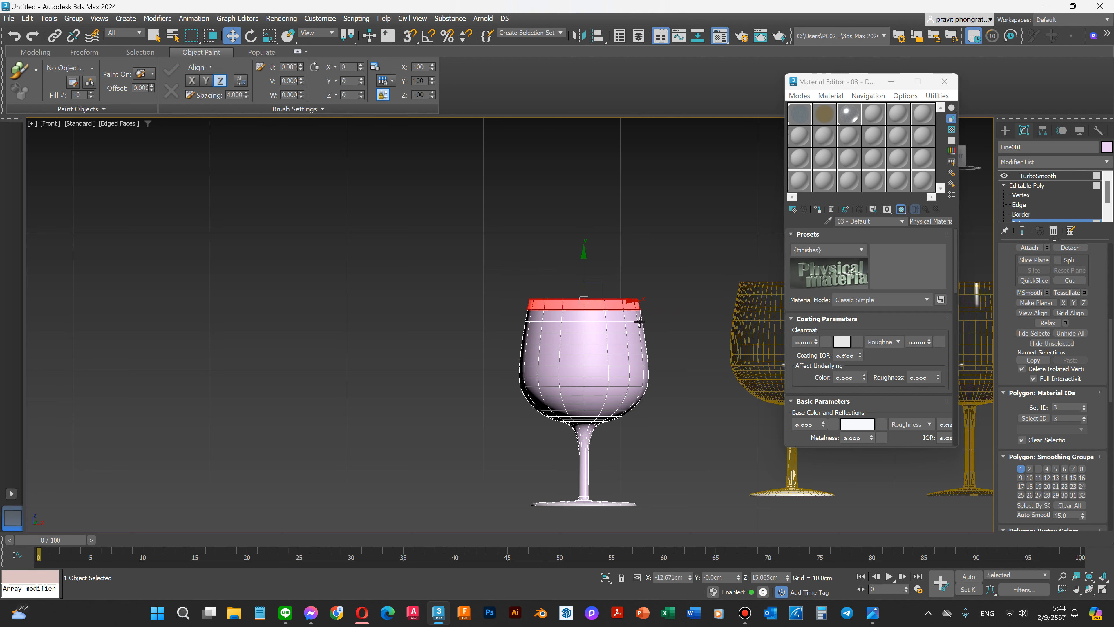
{"action": "left_click", "coordinate": [824, 117]}
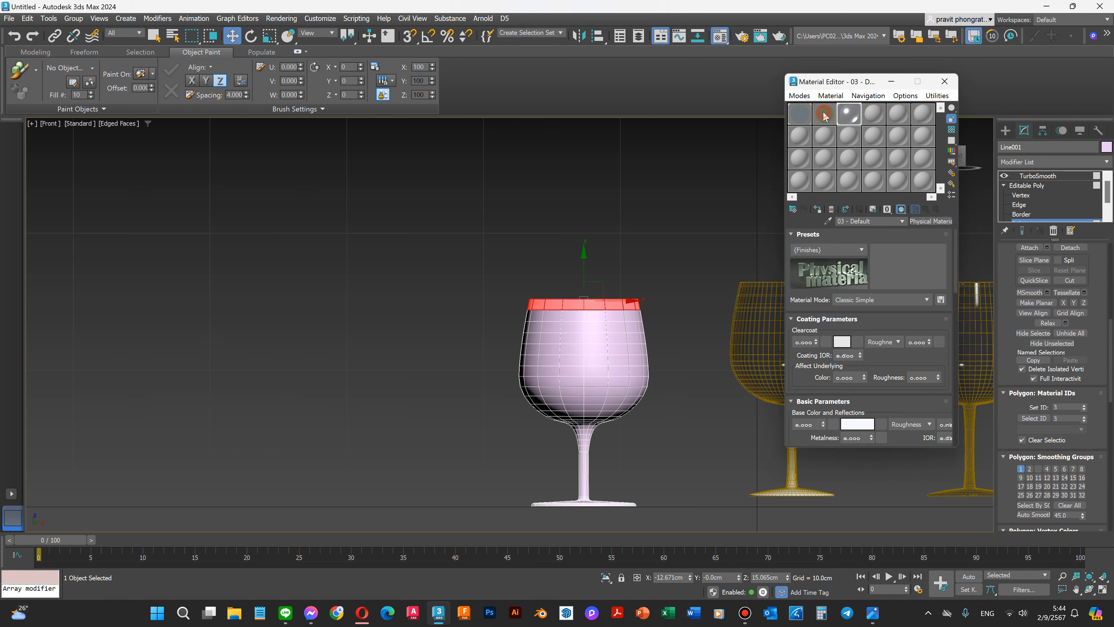
{"action": "left_click", "coordinate": [818, 210]}
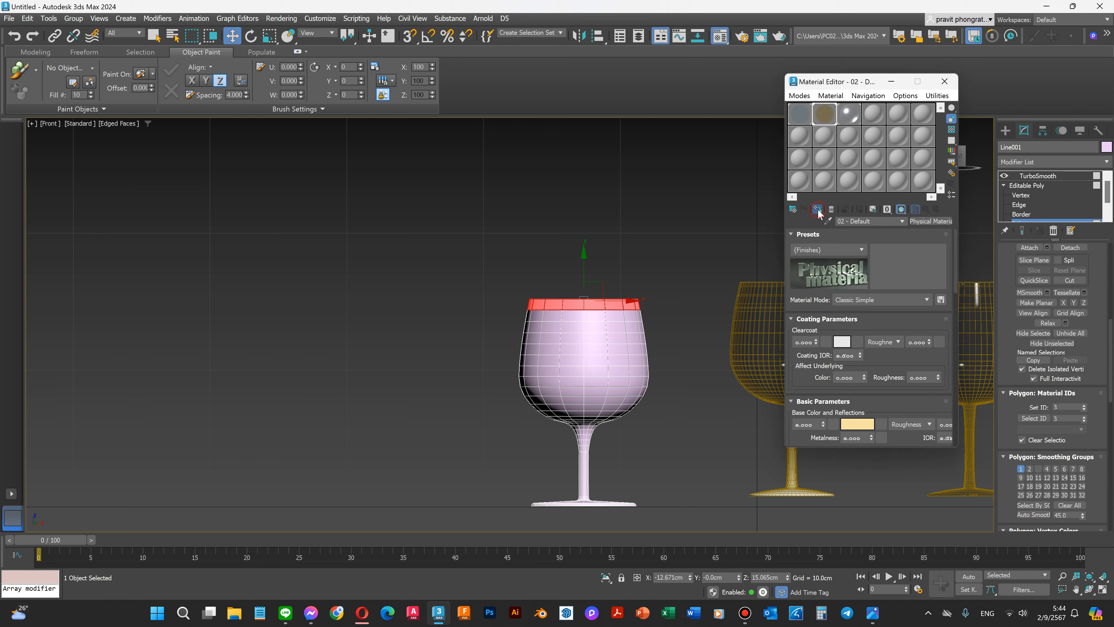
Step: Select the polygons below the gold rim and try to assign them the transparent material 01 - Default
{"action": "left_click", "coordinate": [474, 315]}
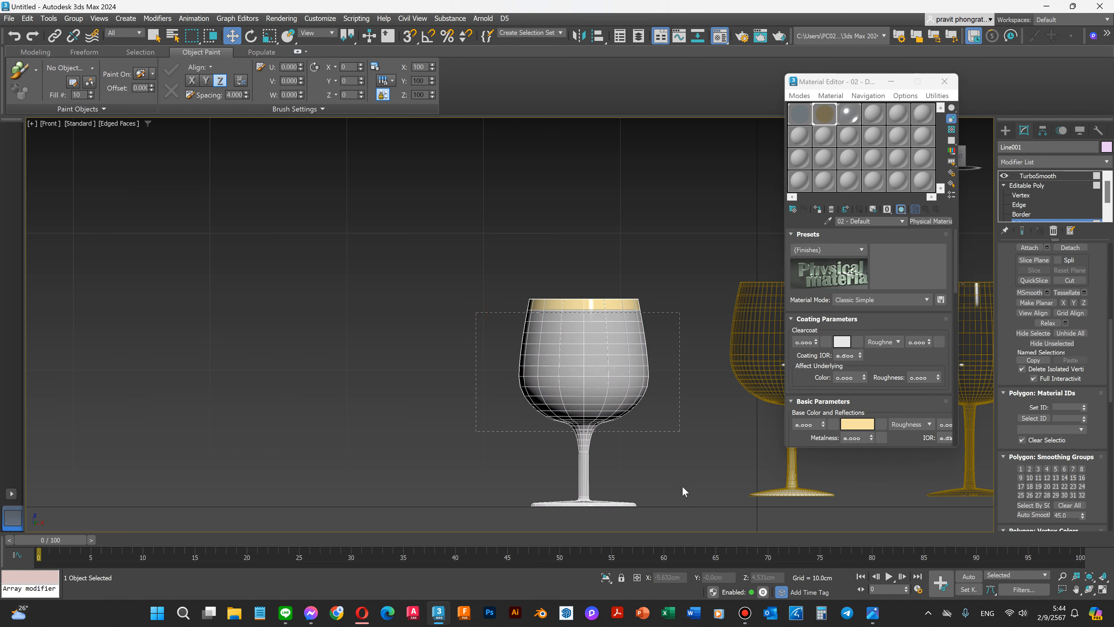
{"action": "left_click_drag", "start_coordinate": [692, 520], "coordinate": [692, 519]}
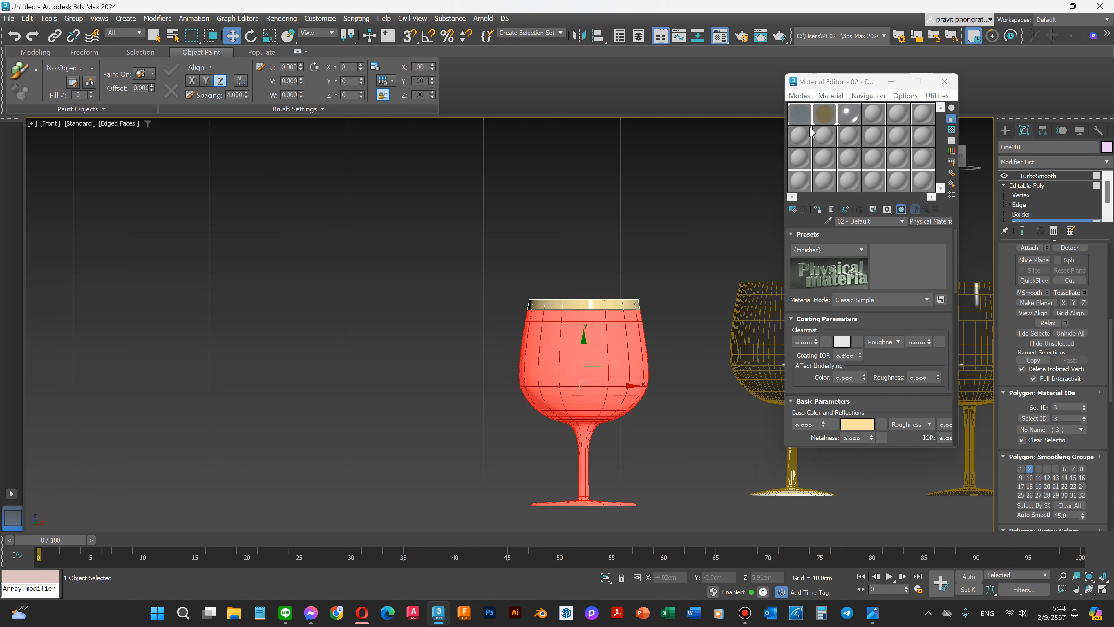
{"action": "left_click_drag", "start_coordinate": [799, 120], "coordinate": [552, 330]}
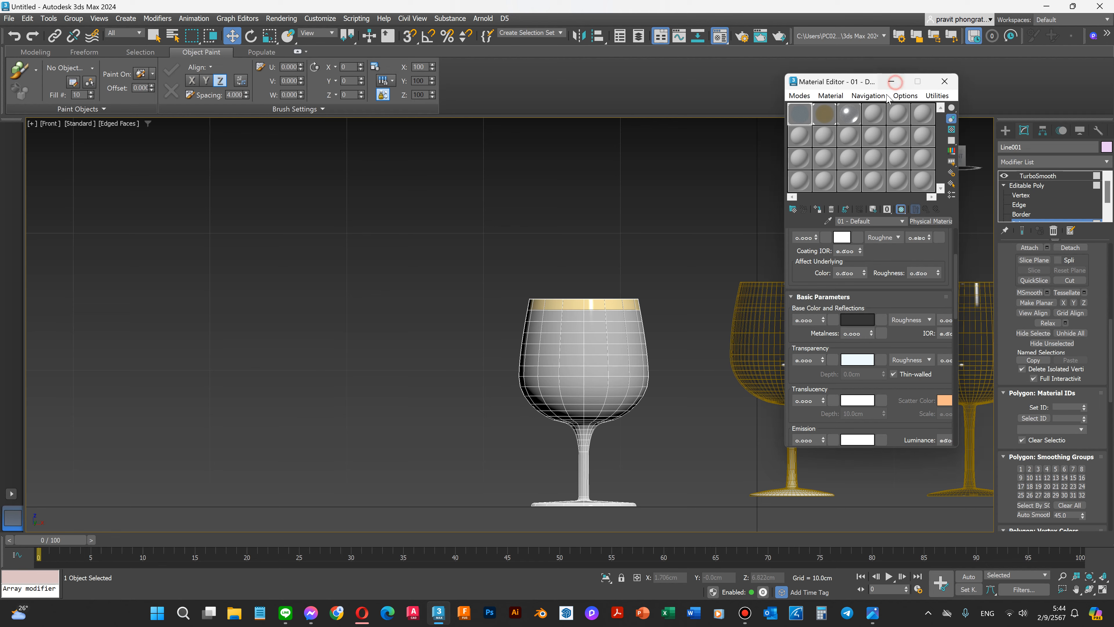
Step: Minimize the Material Editor and show the glasses in a Perspective view with Edged Faces turned off
{"action": "left_click", "coordinate": [890, 81]}
{"action": "scroll", "coordinate": [644, 360], "scroll_direction": "down", "scroll_amount": 2}
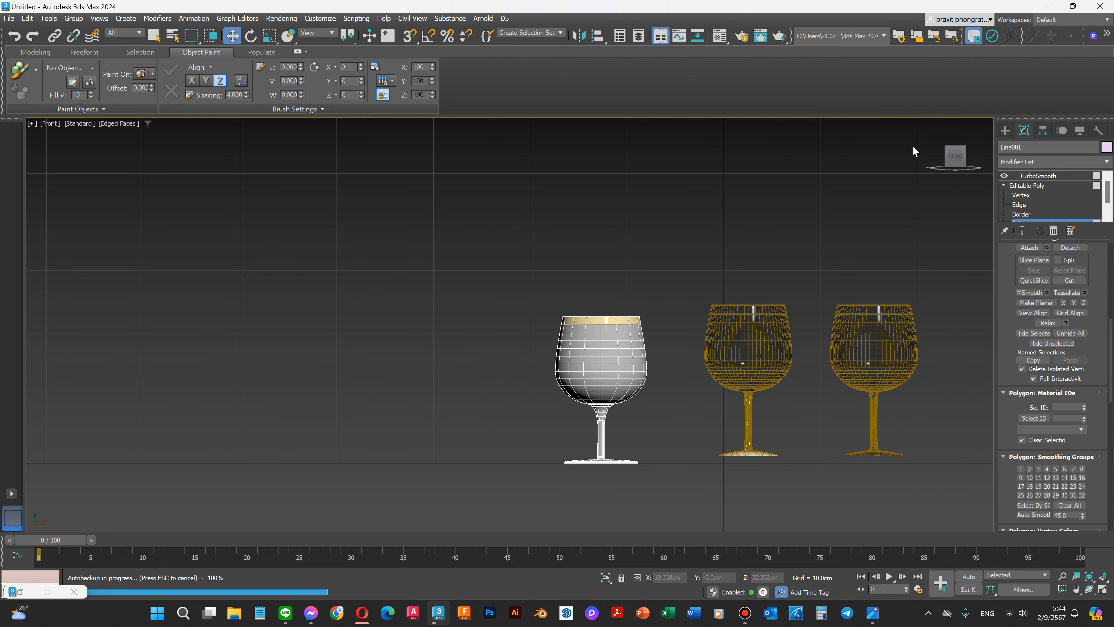
{"action": "left_click", "coordinate": [932, 126]}
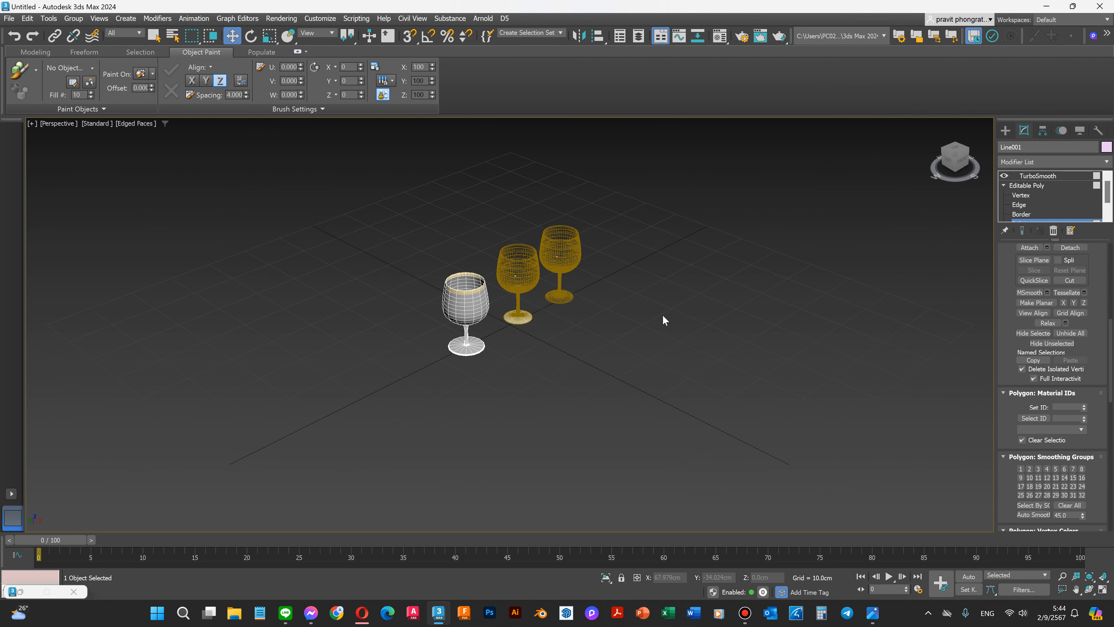
{"action": "scroll", "coordinate": [482, 241], "scroll_direction": "up", "scroll_amount": 2}
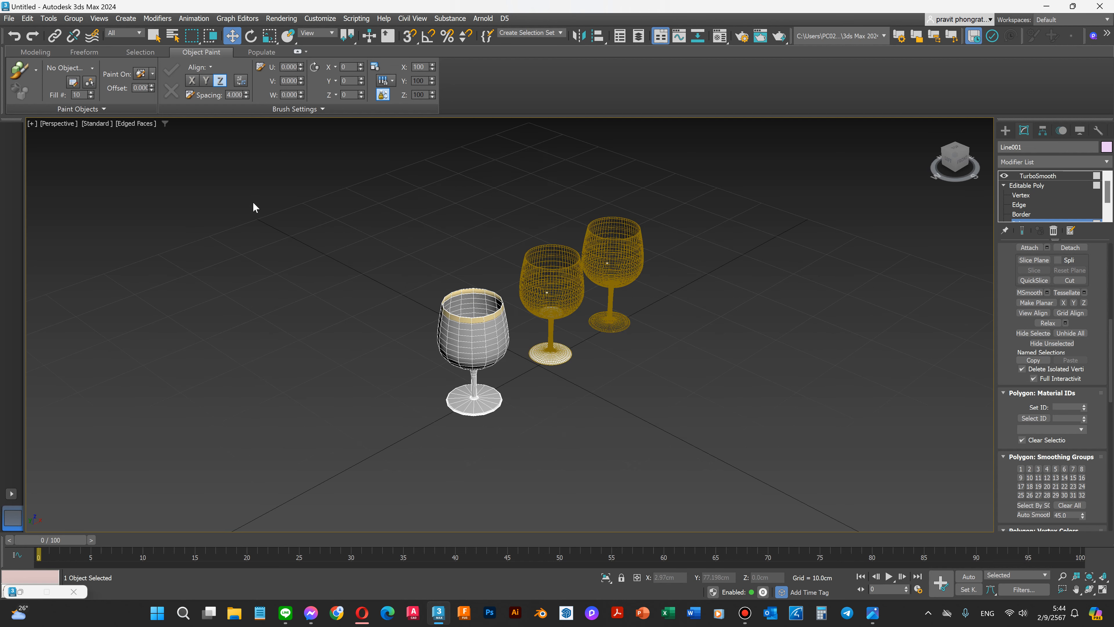
{"action": "left_click", "coordinate": [140, 125]}
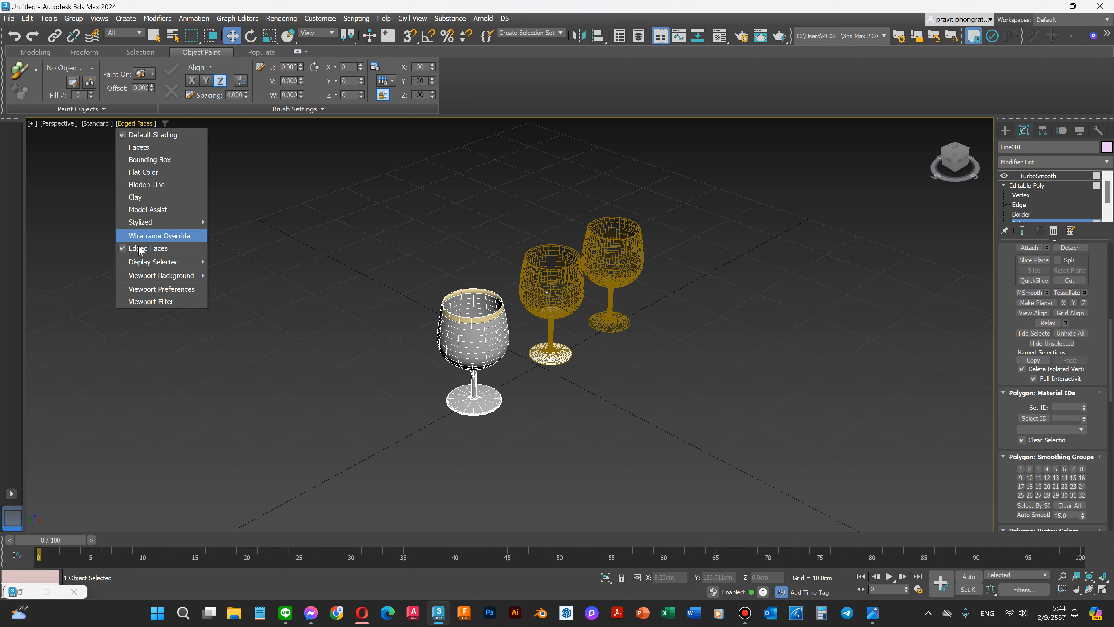
{"action": "left_click", "coordinate": [165, 250]}
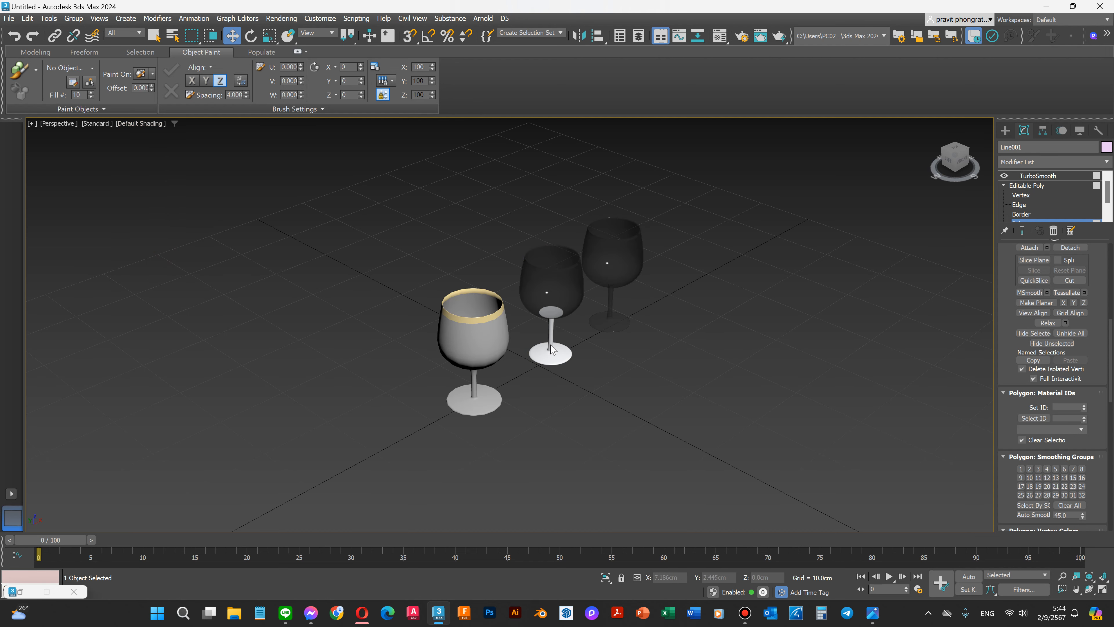
Step: Return the gold-rimmed glass to its TurboSmooth level, collapse its Editable Poly sublevels, and deselect the glass
{"action": "scroll", "coordinate": [507, 298], "scroll_direction": "up", "scroll_amount": 2}
{"action": "left_click", "coordinate": [483, 358]}
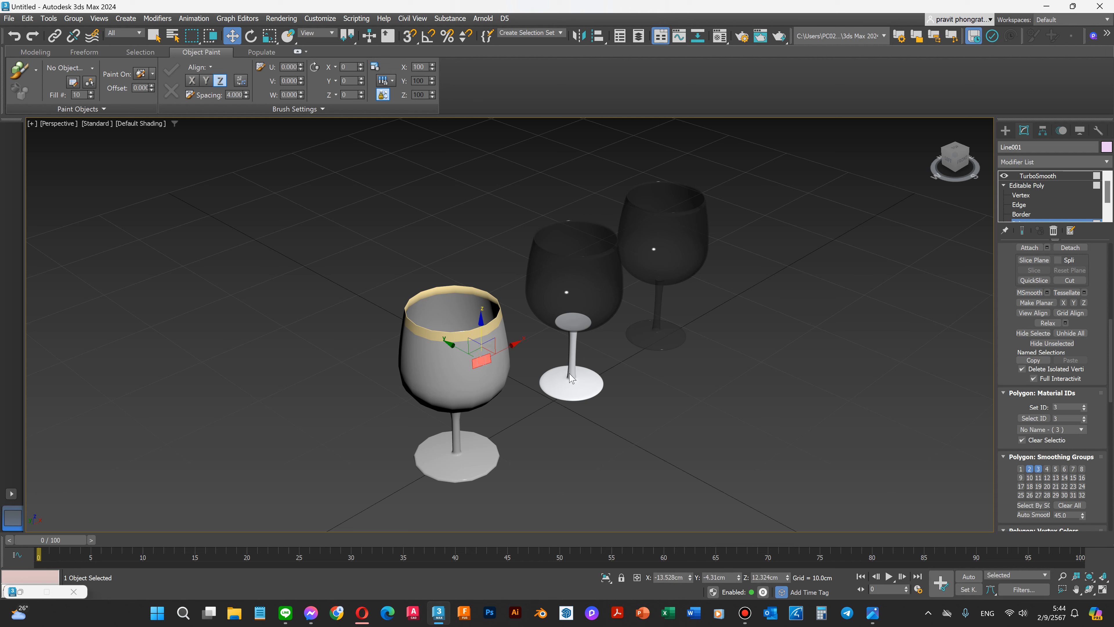
{"action": "left_click", "coordinate": [1032, 176]}
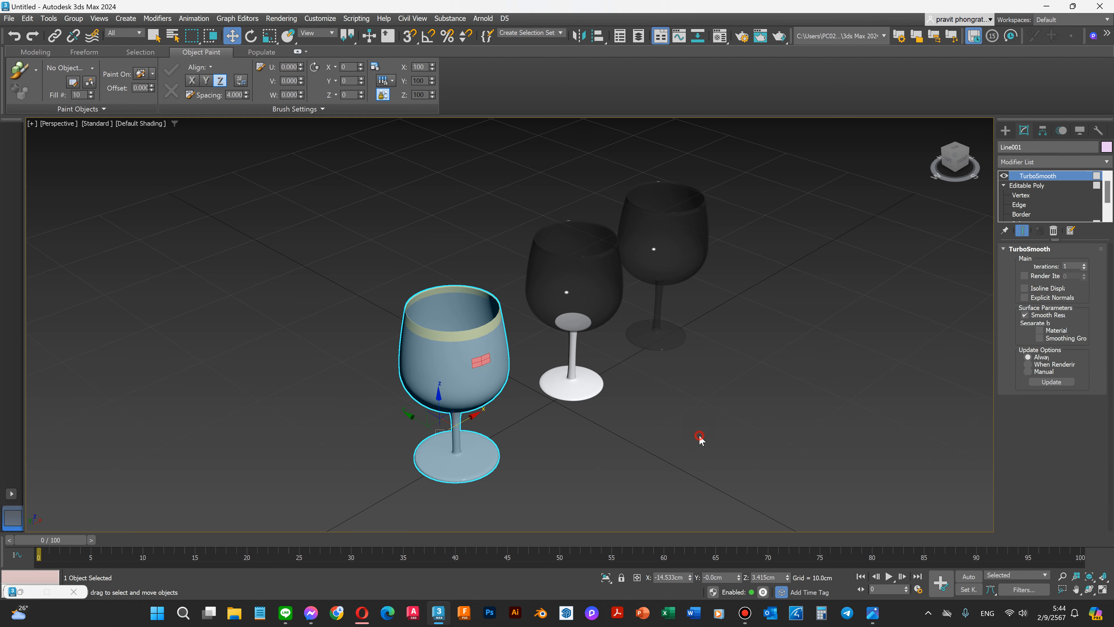
{"action": "left_click", "coordinate": [678, 469]}
{"action": "left_click", "coordinate": [471, 387]}
{"action": "left_click", "coordinate": [1029, 185]}
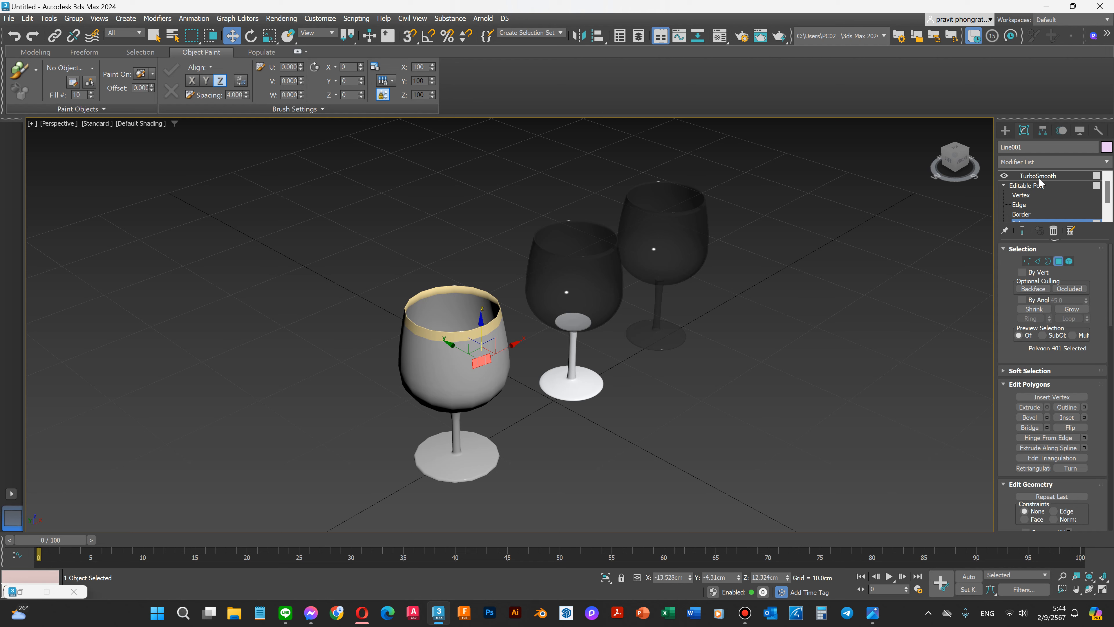
{"action": "left_click", "coordinate": [1003, 185]}
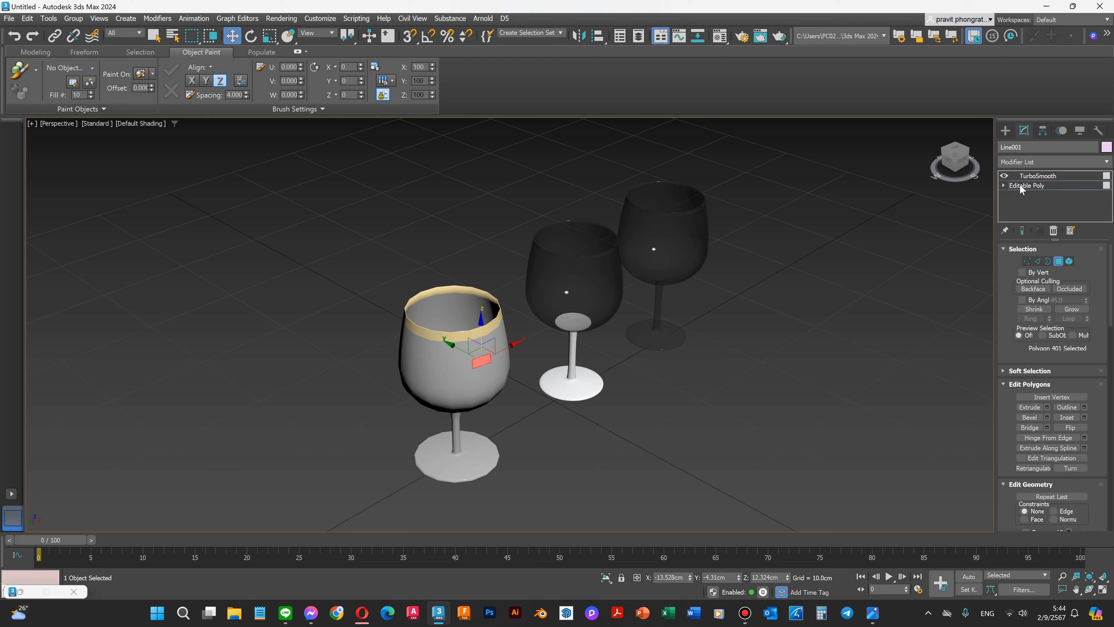
{"action": "left_click", "coordinate": [763, 336]}
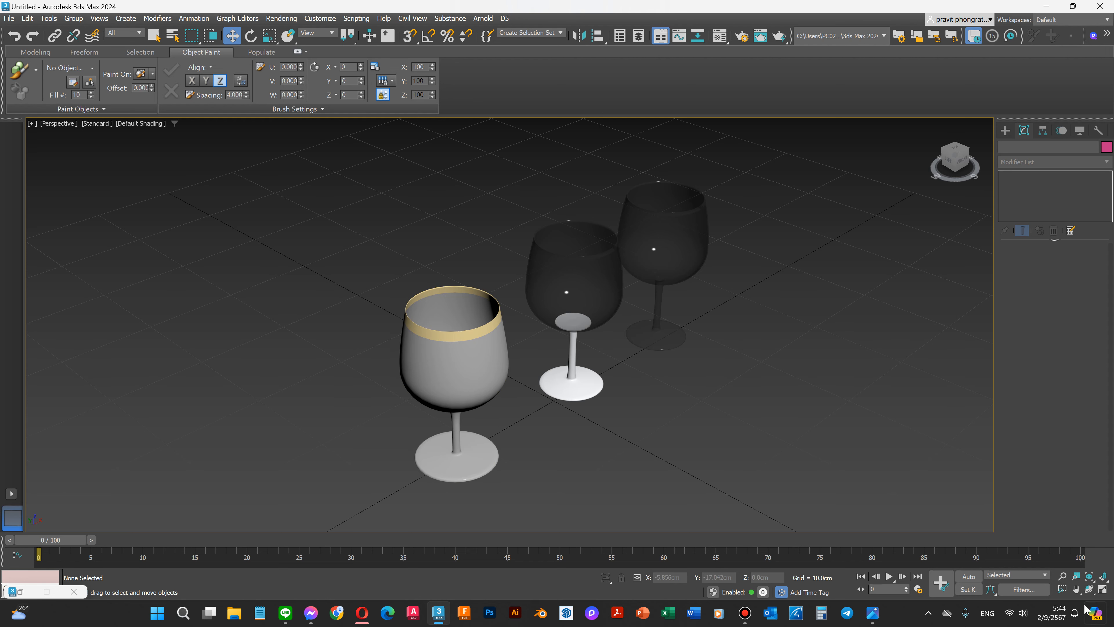
Step: Examine the three glasses from several angles, checking the gold rim and the joints between bowls and stems
{"action": "left_click", "coordinate": [1090, 588]}
{"action": "left_click_drag", "start_coordinate": [574, 266], "coordinate": [559, 362]}
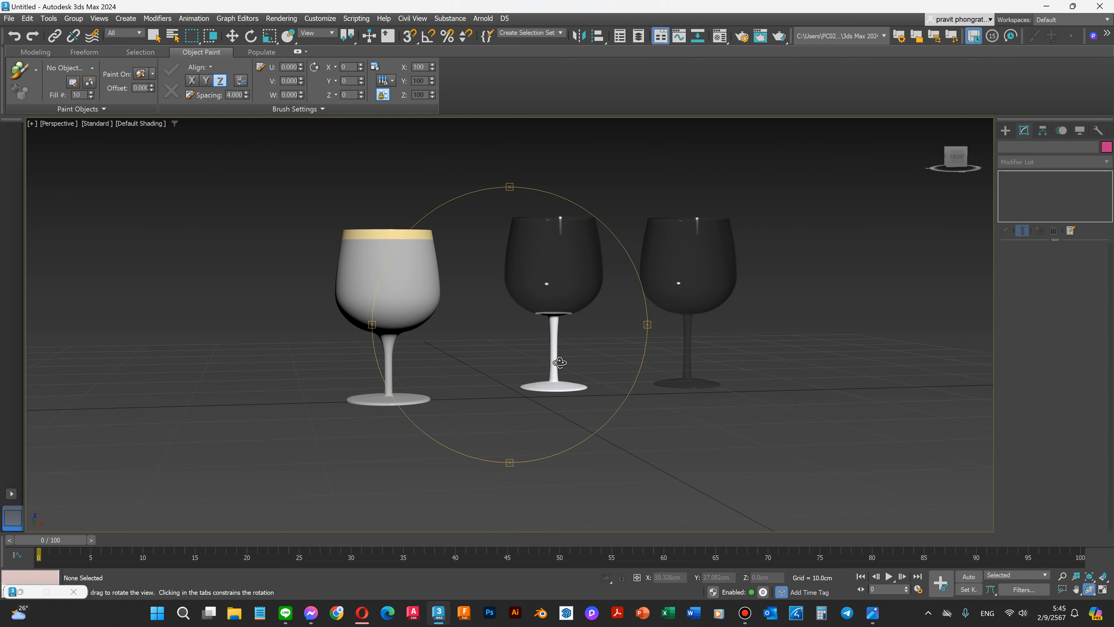
{"action": "scroll", "coordinate": [543, 342], "scroll_direction": "up", "scroll_amount": 5}
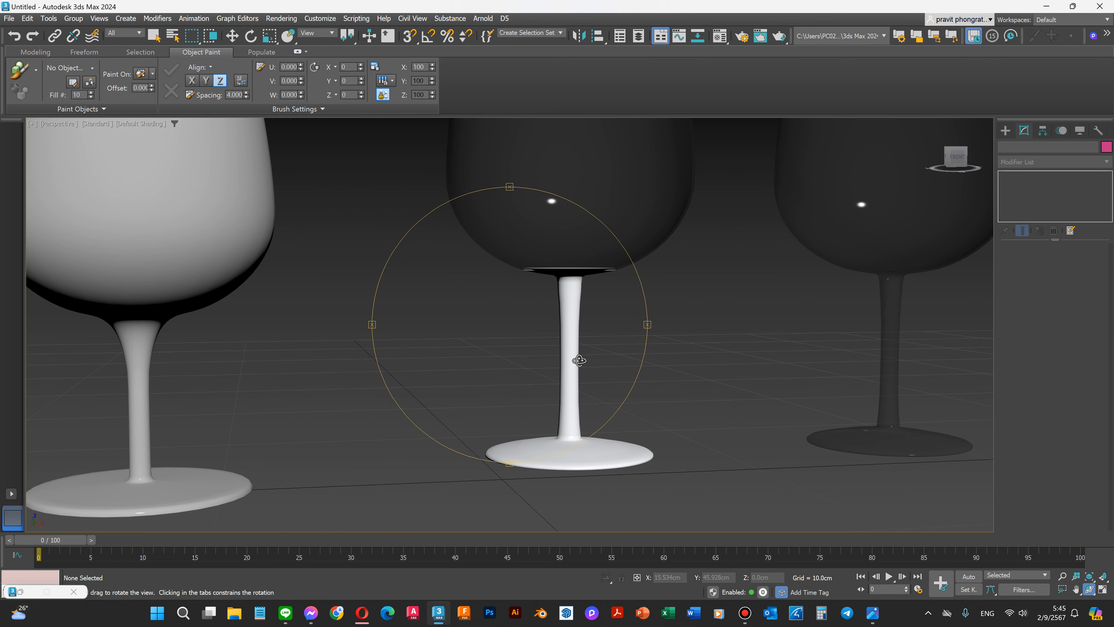
{"action": "scroll", "coordinate": [577, 360], "scroll_direction": "down", "scroll_amount": 5}
{"action": "scroll", "coordinate": [382, 343], "scroll_direction": "up", "scroll_amount": 3}
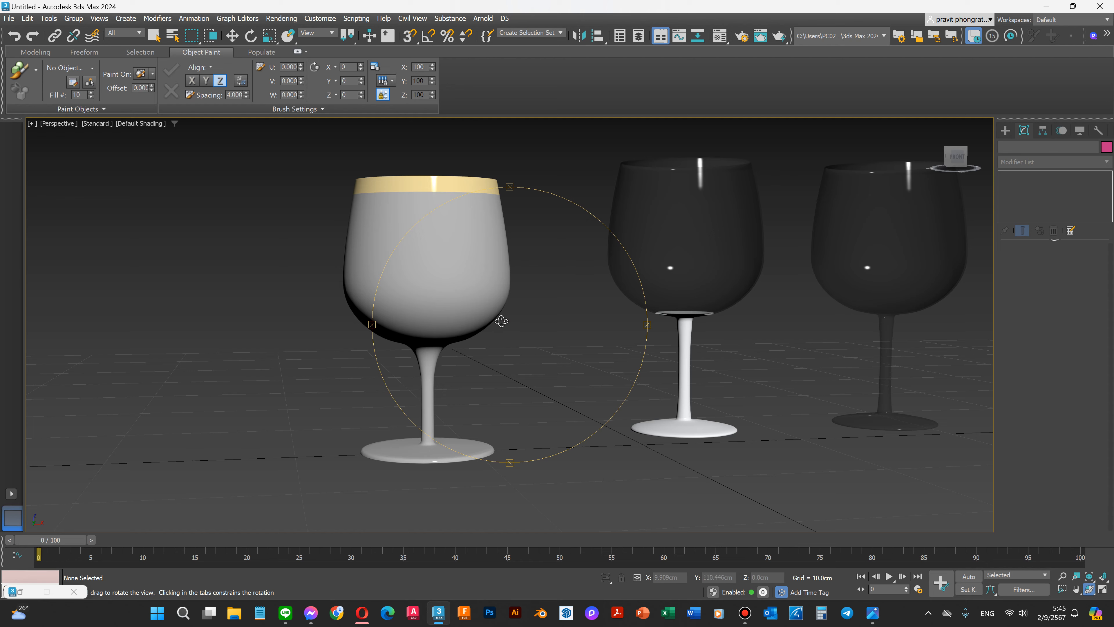
{"action": "scroll", "coordinate": [505, 323], "scroll_direction": "up", "scroll_amount": 1}
{"action": "left_click_drag", "start_coordinate": [508, 327], "coordinate": [527, 328]}
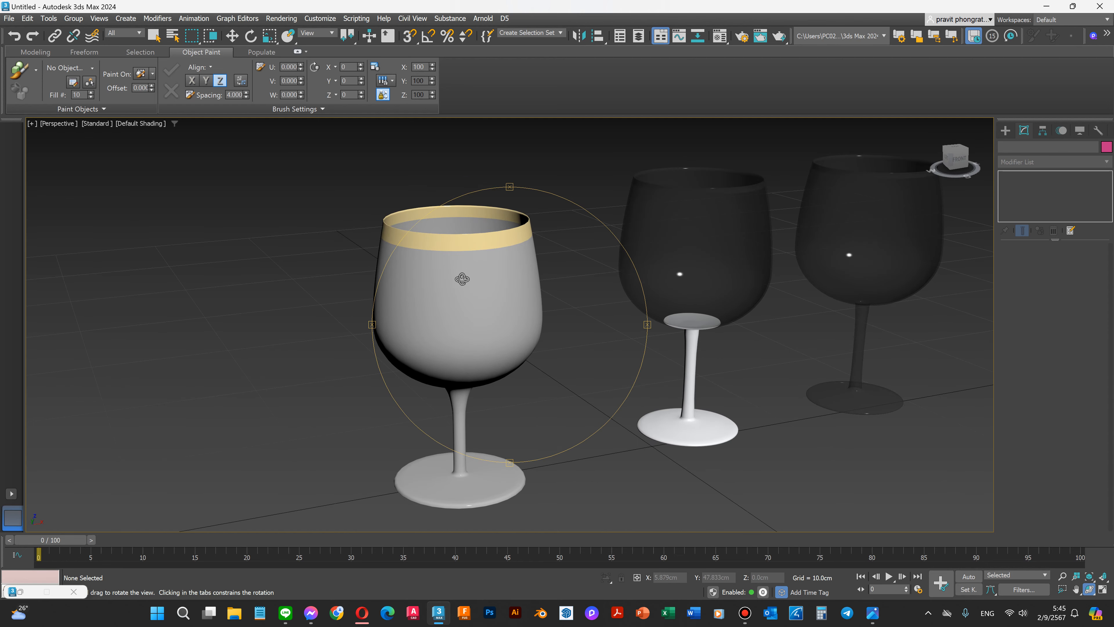
{"action": "left_click_drag", "start_coordinate": [473, 279], "coordinate": [470, 257]}
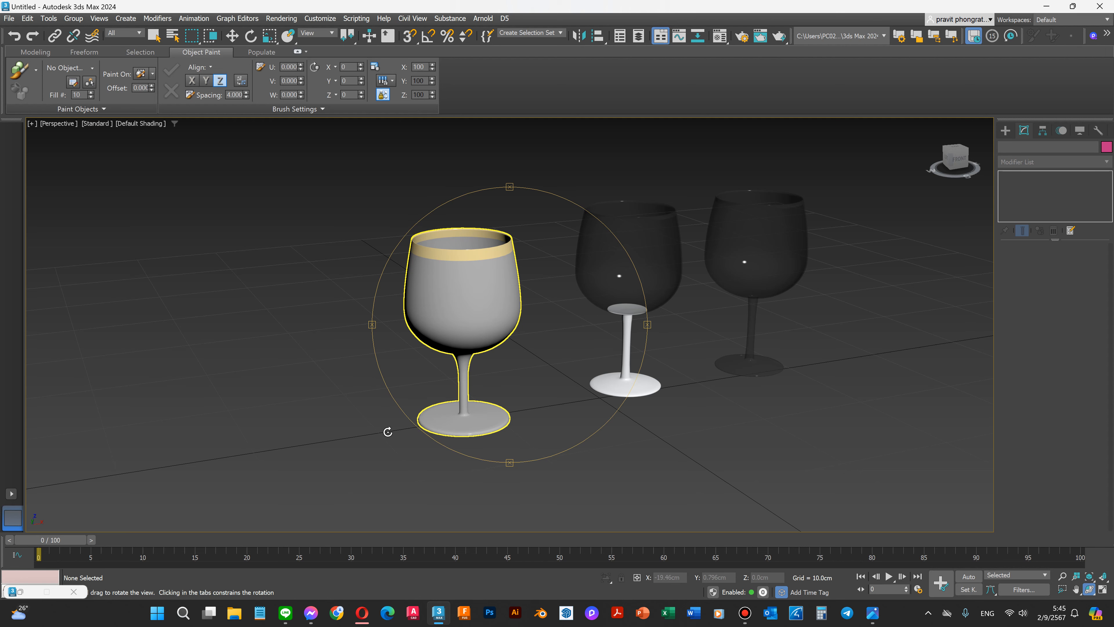
Step: With the Material Editor open, show the gold-rimmed glass in Front view and select all its Editable Poly polygons below the rim band
{"action": "key", "text": "m"}
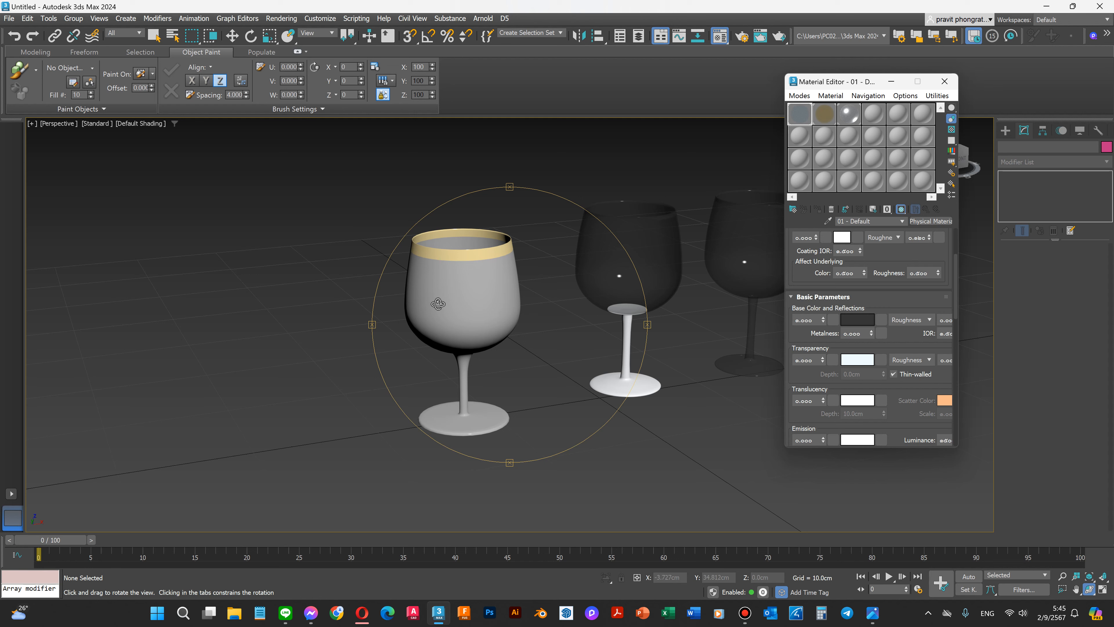
{"action": "key", "text": "w"}
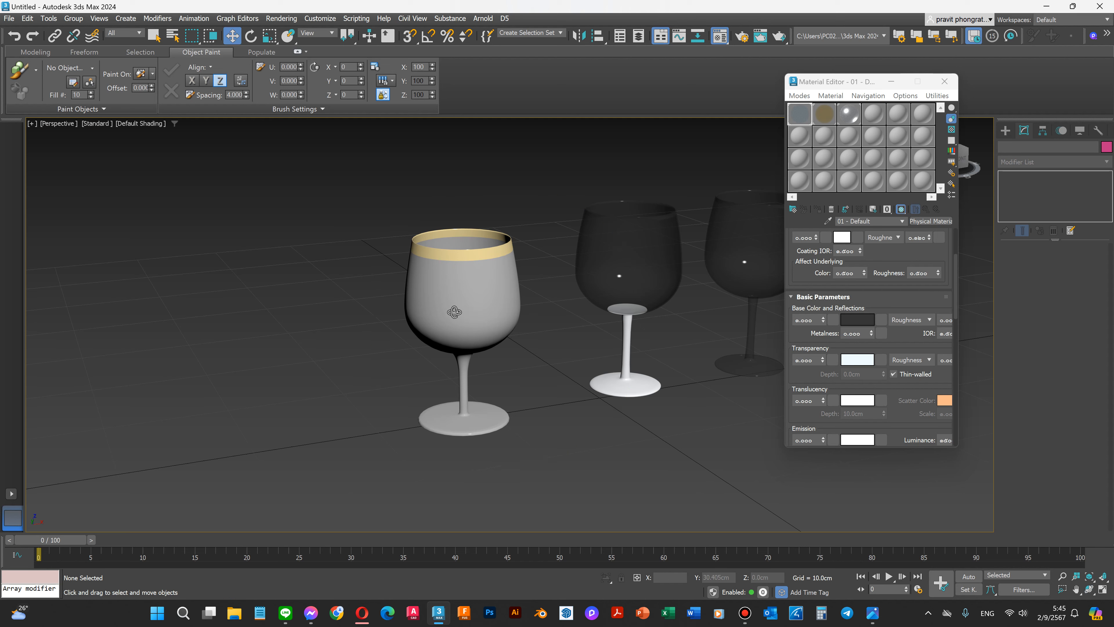
{"action": "left_click", "coordinate": [465, 309]}
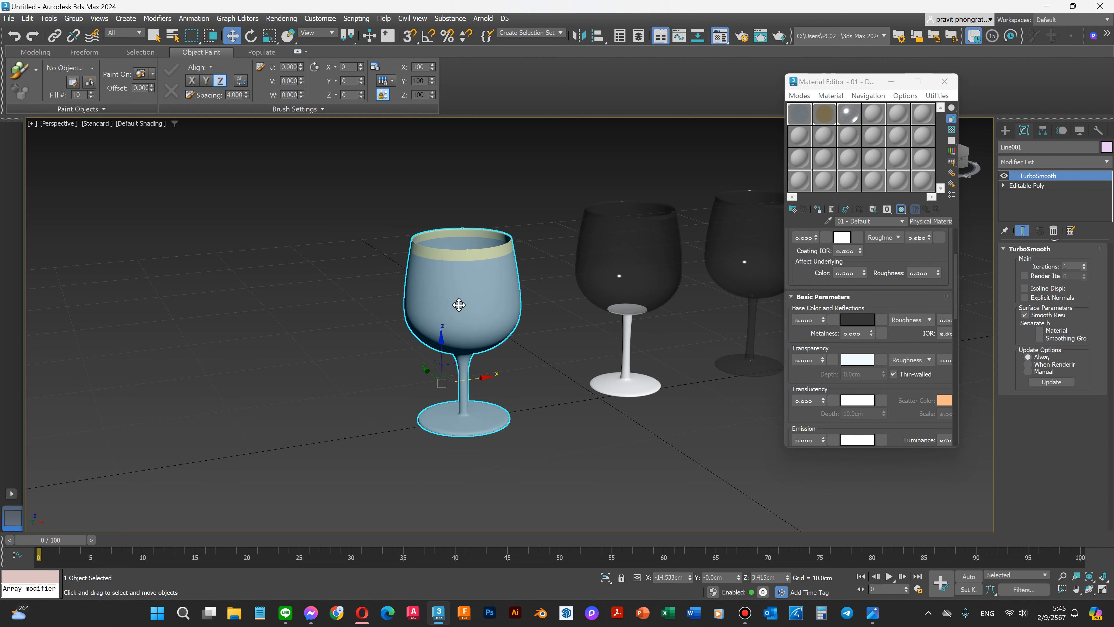
{"action": "key", "text": "f"}
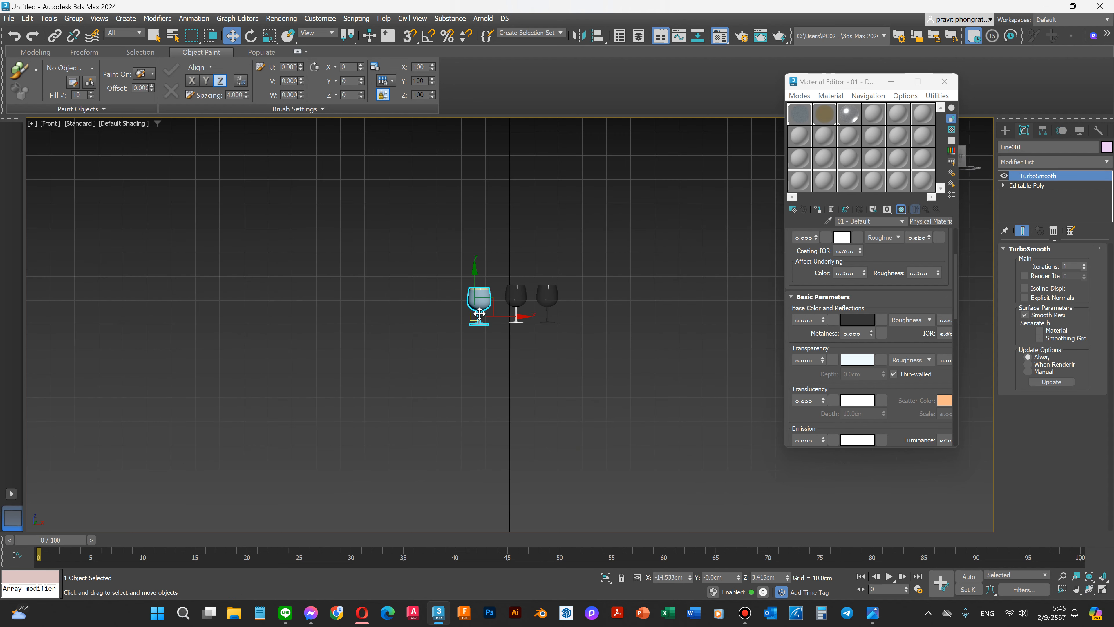
{"action": "left_click", "coordinate": [1003, 186]}
{"action": "scroll", "coordinate": [1020, 203], "scroll_direction": "down", "scroll_amount": 1}
{"action": "left_click", "coordinate": [1015, 204]}
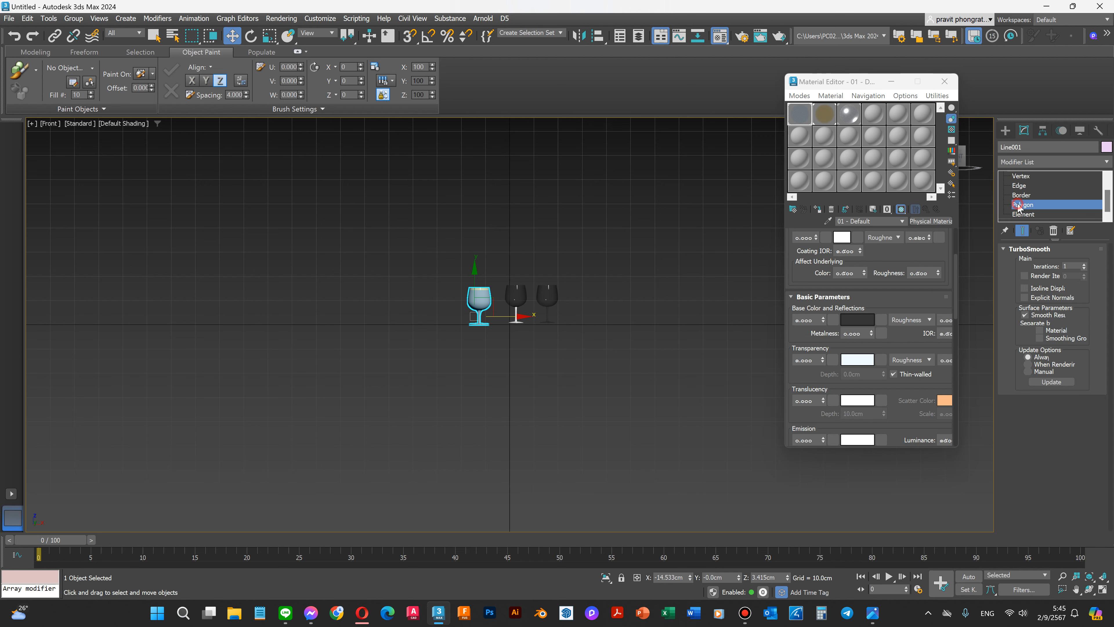
{"action": "scroll", "coordinate": [480, 297], "scroll_direction": "up", "scroll_amount": 3}
{"action": "scroll", "coordinate": [479, 303], "scroll_direction": "up", "scroll_amount": 2}
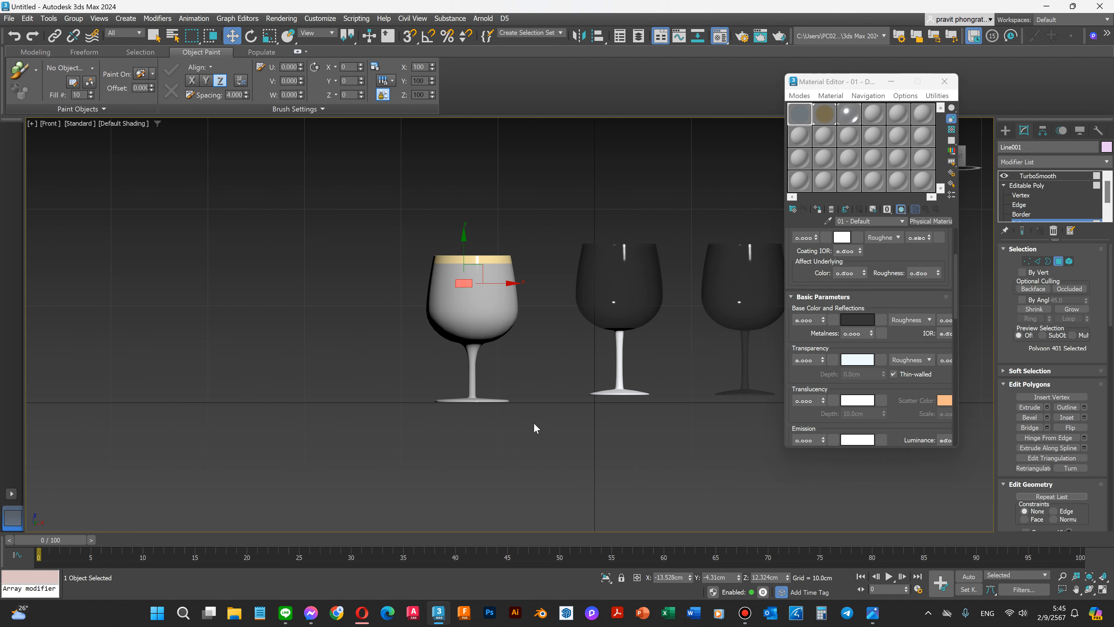
{"action": "left_click_drag", "start_coordinate": [407, 270], "coordinate": [408, 269]}
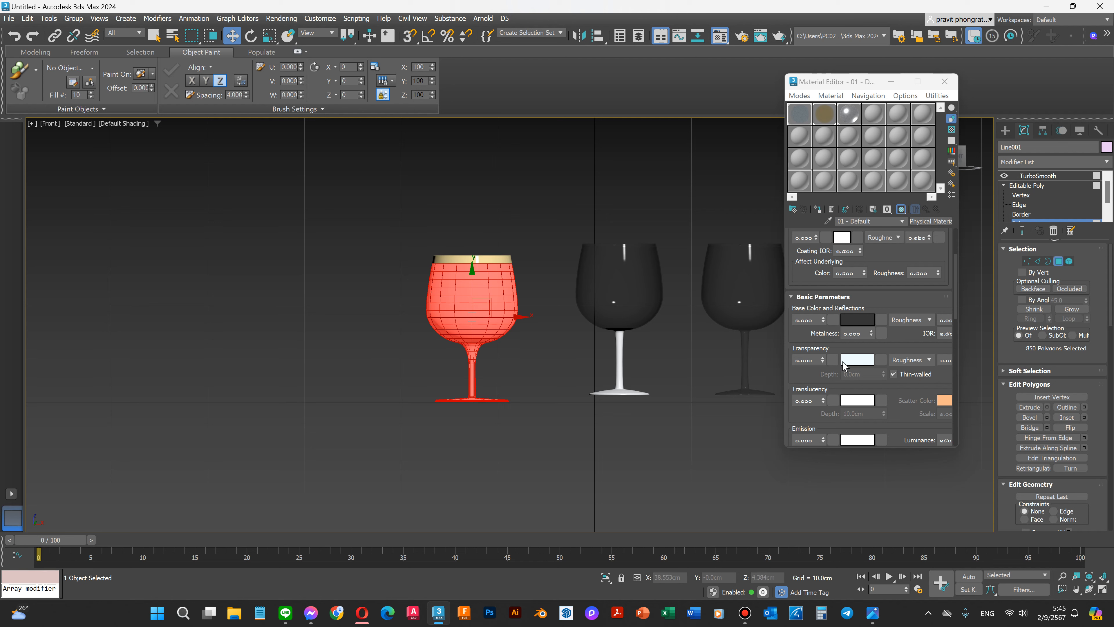
Step: Set the transparency of material 01 - Default to 0.75 and adjust the whiteness of its dark grey base color
{"action": "left_click", "coordinate": [818, 360]}
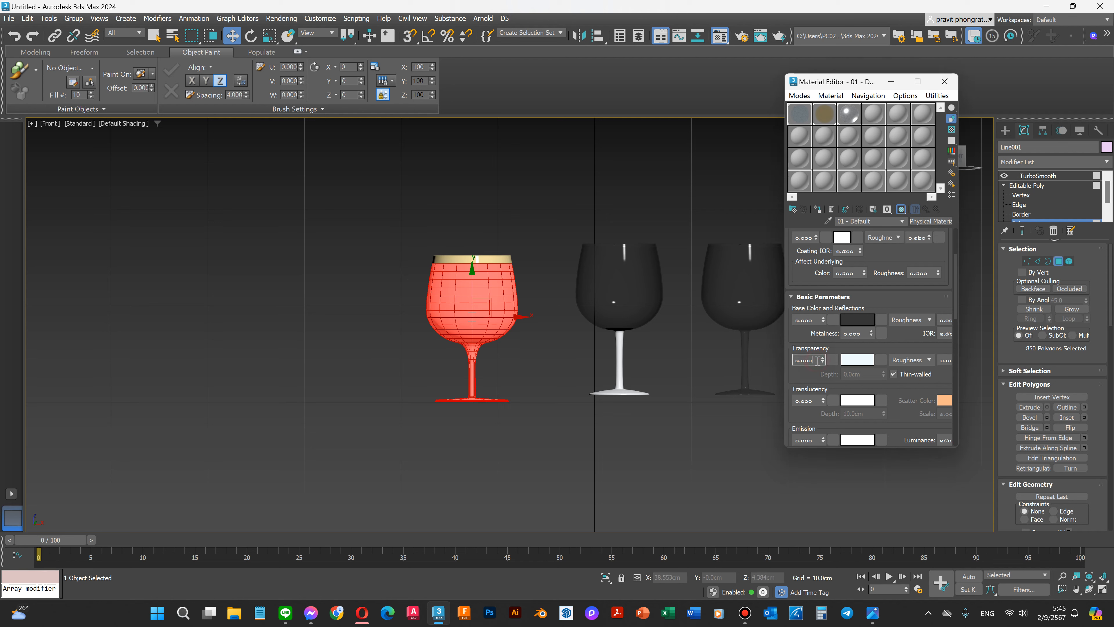
{"action": "left_click", "coordinate": [801, 113]}
{"action": "double_click", "coordinate": [808, 360]}
{"action": "type", "text": ".75"}
{"action": "key", "text": "Return"}
{"action": "left_click", "coordinate": [857, 319]}
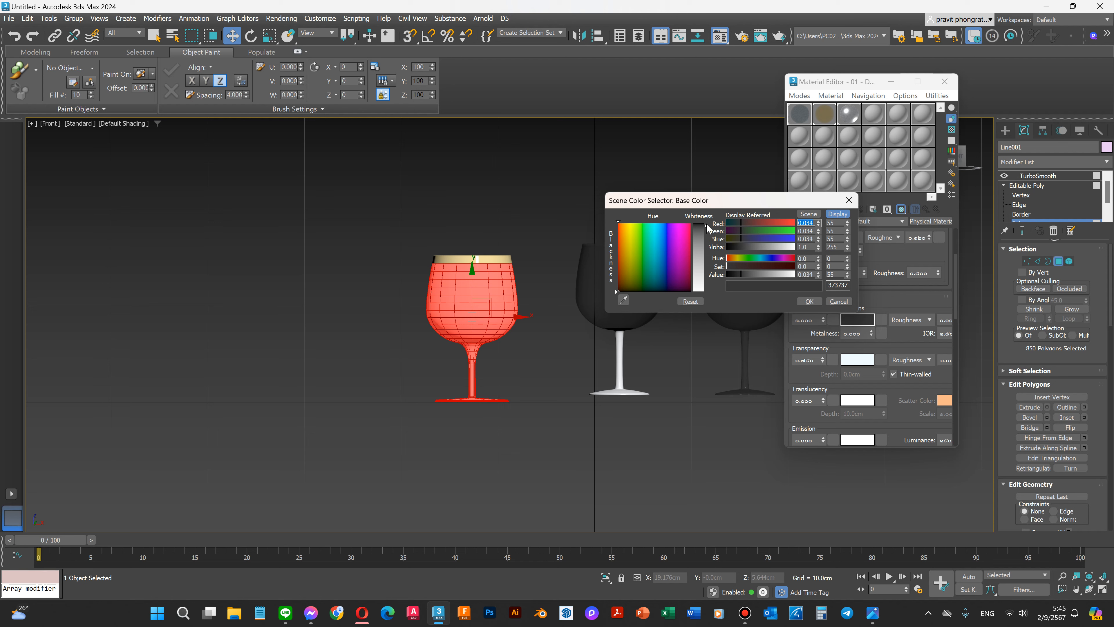
{"action": "left_click_drag", "start_coordinate": [706, 224], "coordinate": [706, 226]}
{"action": "left_click", "coordinate": [801, 301]}
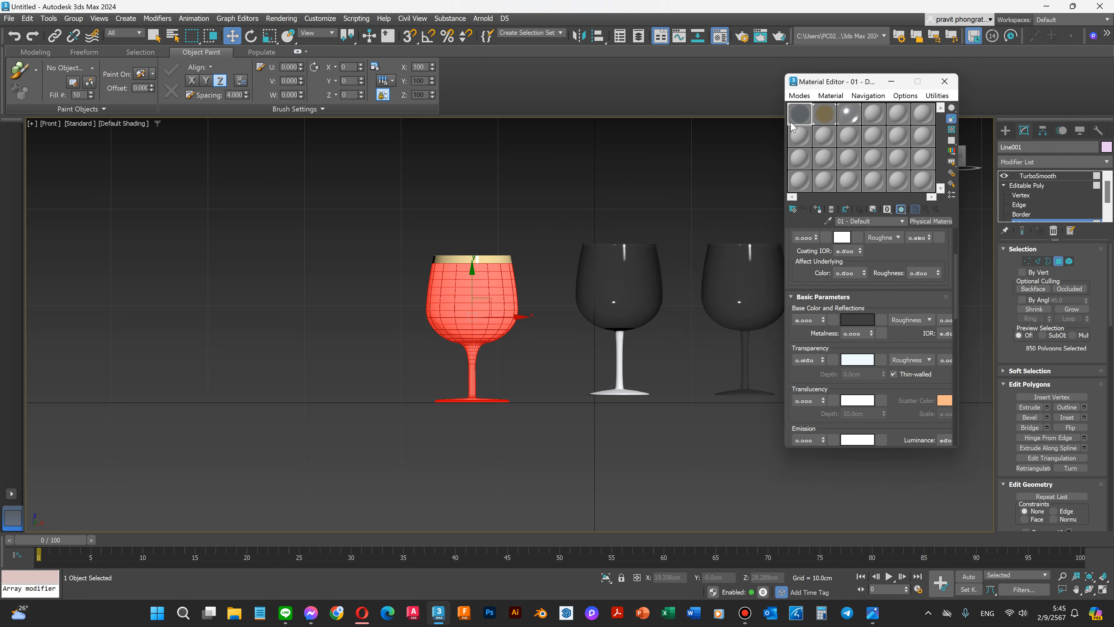
Step: Assign material 01 - Default to the selected polygons, clear the selection, and minimize the Material Editor
{"action": "left_click", "coordinate": [817, 214]}
{"action": "left_click", "coordinate": [535, 194]}
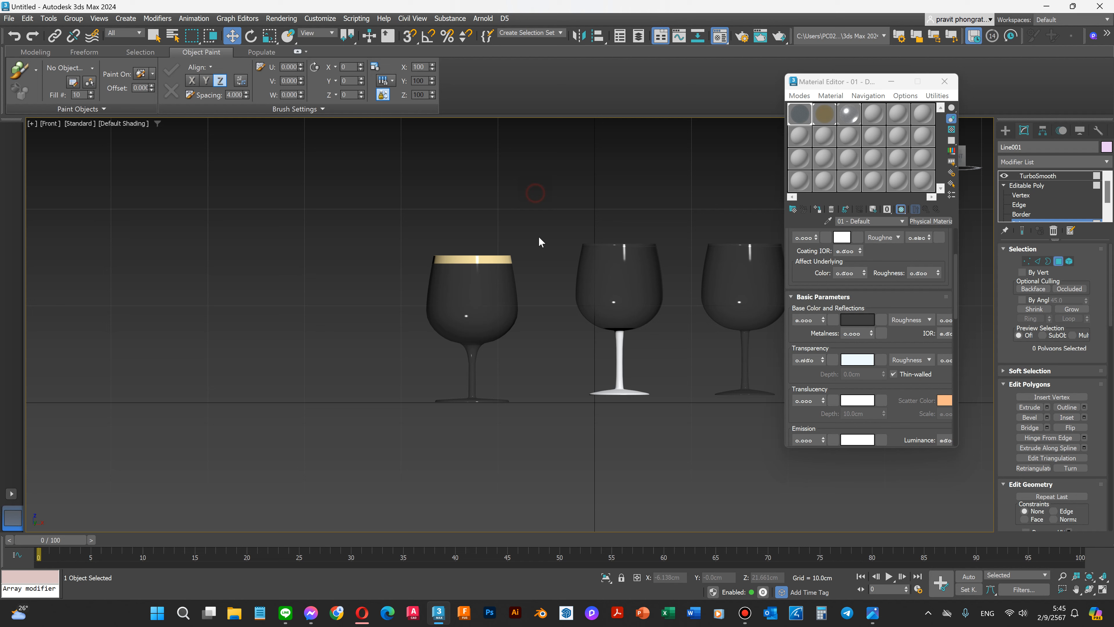
{"action": "left_click", "coordinate": [891, 81]}
Step: Create a Plane primitive about 84.6 cm long and 43.4 cm wide on the ground around the glasses
{"action": "scroll", "coordinate": [556, 402], "scroll_direction": "down", "scroll_amount": 2}
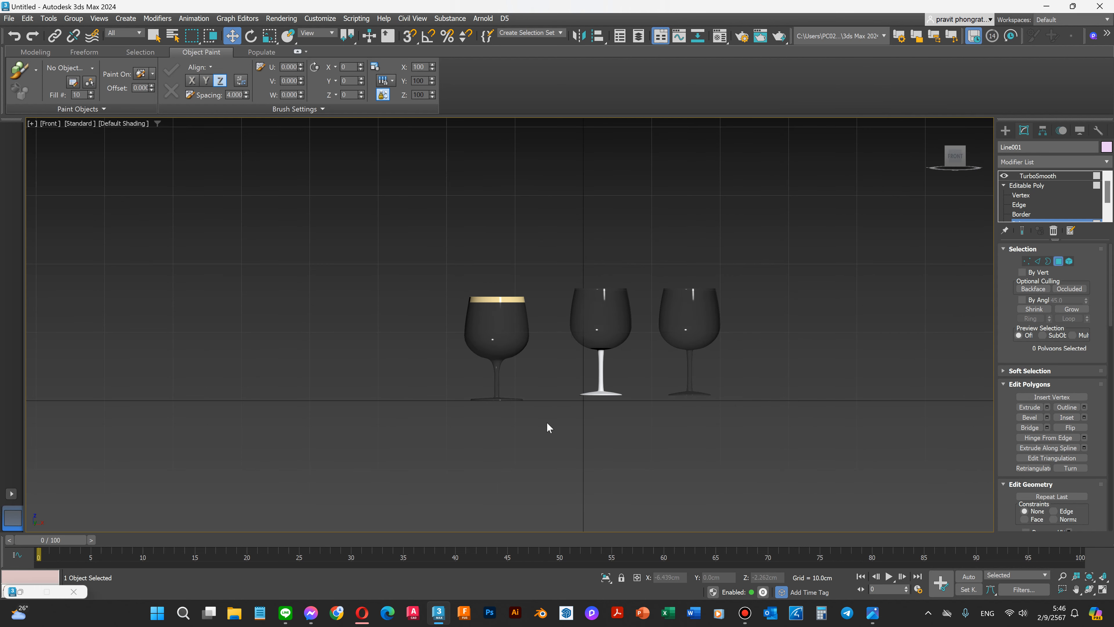
{"action": "middle_click_drag", "start_coordinate": [543, 389], "coordinate": [553, 361], "text": "alt"}
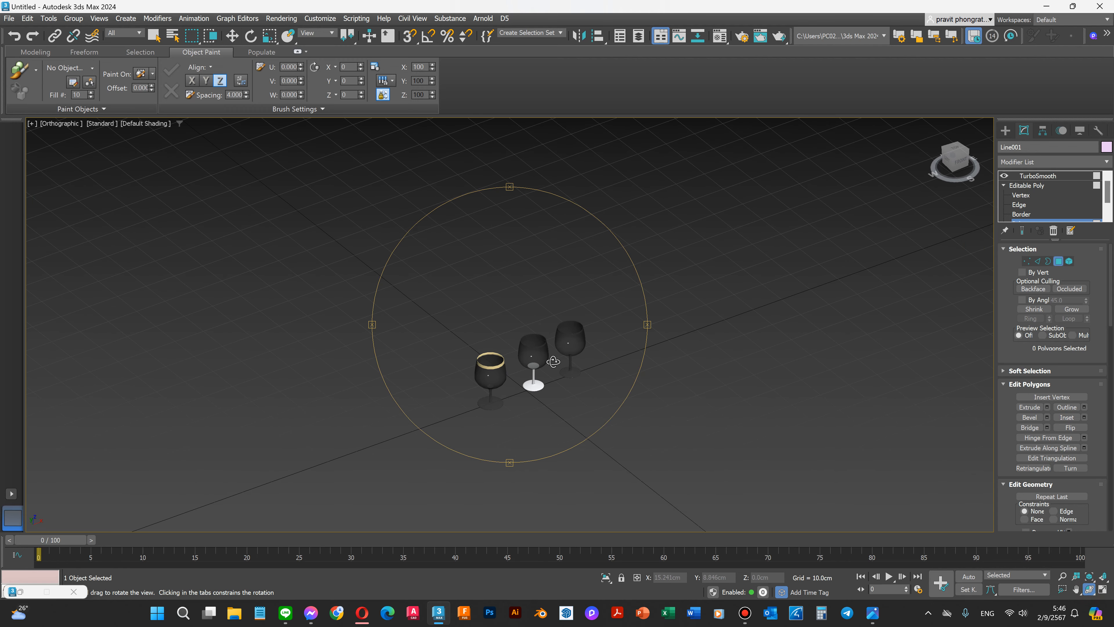
{"action": "scroll", "coordinate": [553, 362], "scroll_direction": "up", "scroll_amount": 3}
{"action": "middle_click_drag", "start_coordinate": [507, 410], "coordinate": [502, 406], "text": "alt"}
{"action": "scroll", "coordinate": [491, 454], "scroll_direction": "up", "scroll_amount": 2}
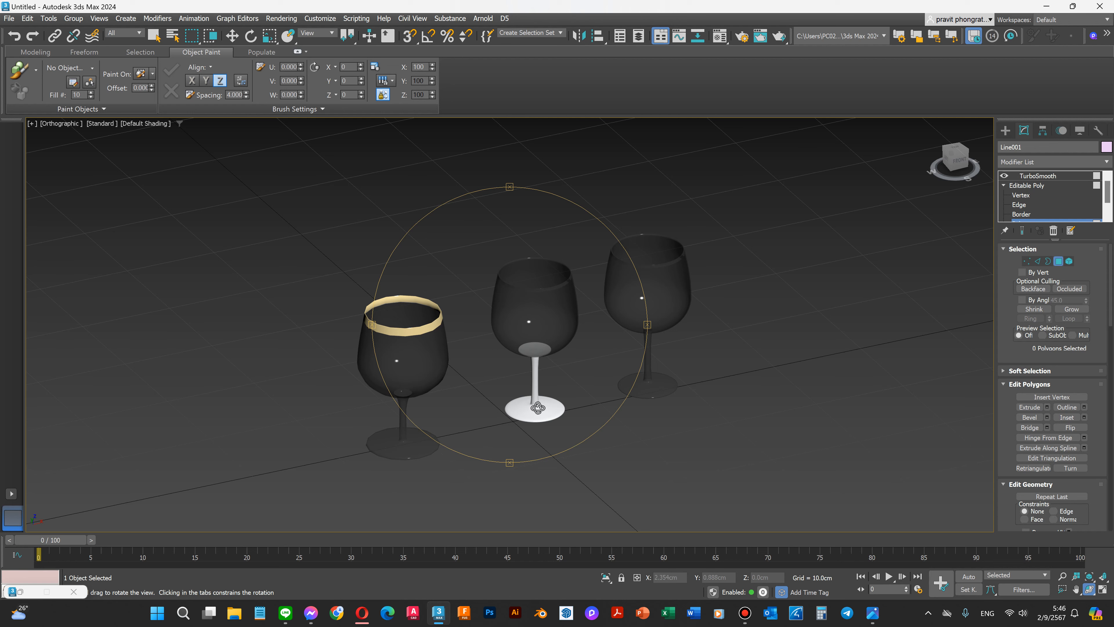
{"action": "key", "text": "w"}
{"action": "left_click", "coordinate": [1003, 131]}
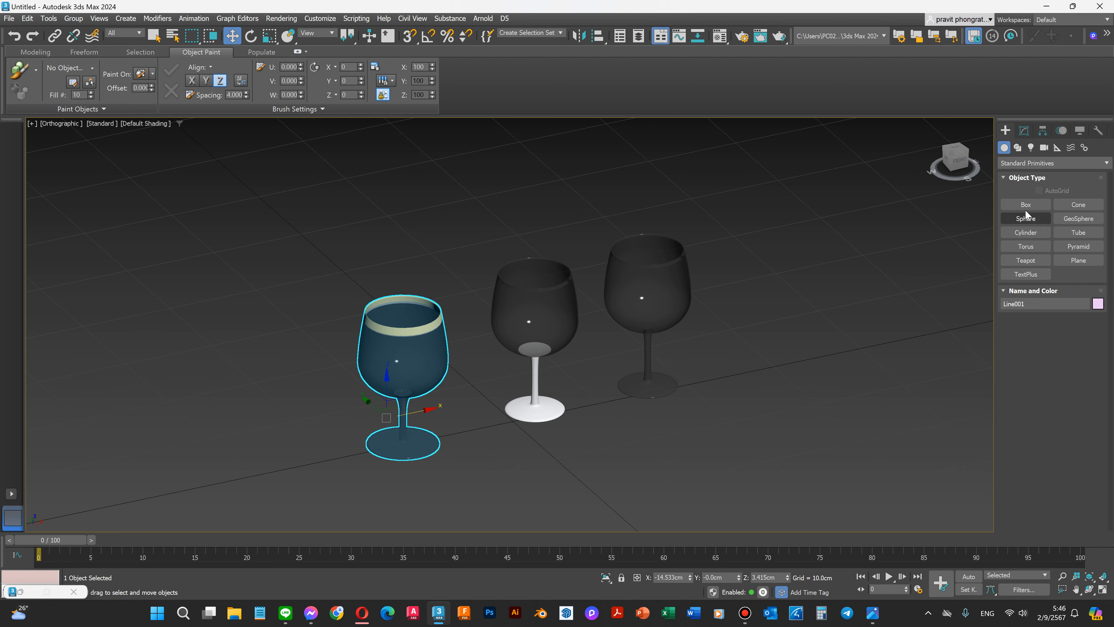
{"action": "left_click", "coordinate": [1078, 261]}
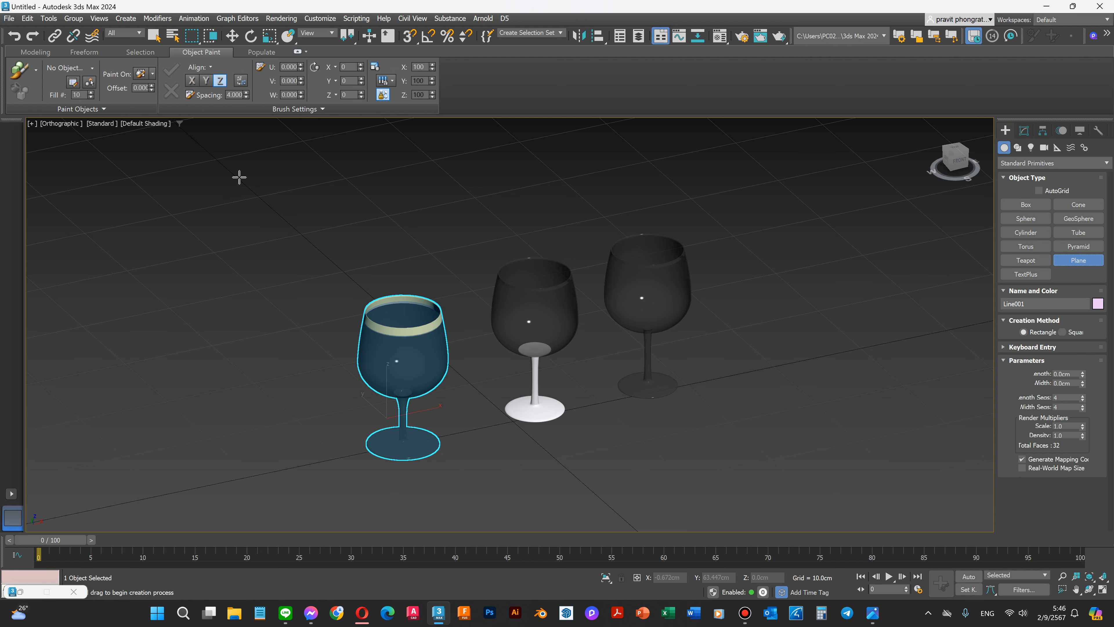
{"action": "left_click_drag", "start_coordinate": [239, 177], "coordinate": [982, 412]}
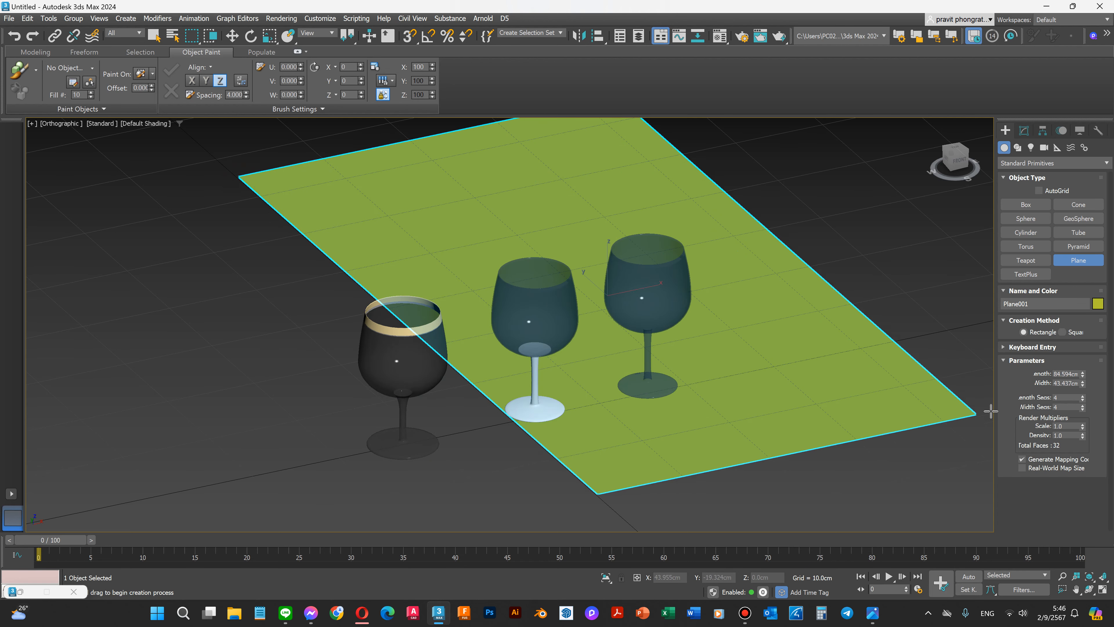
Step: Change the plane's object color to white
{"action": "left_click", "coordinate": [1098, 304]}
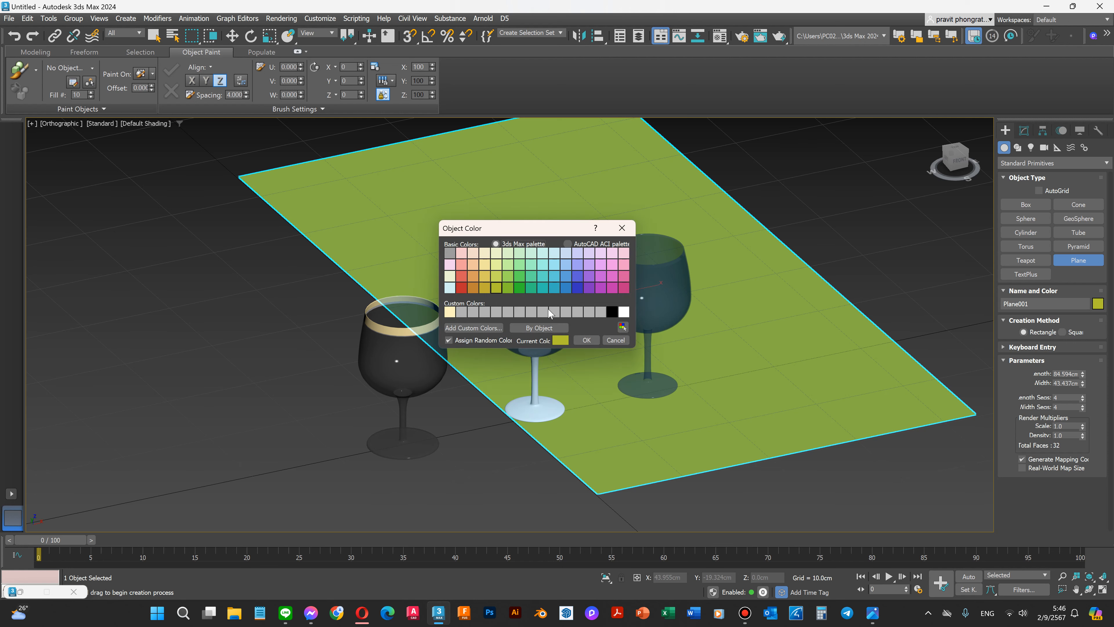
{"action": "left_click", "coordinate": [450, 276]}
{"action": "left_click", "coordinate": [623, 311]}
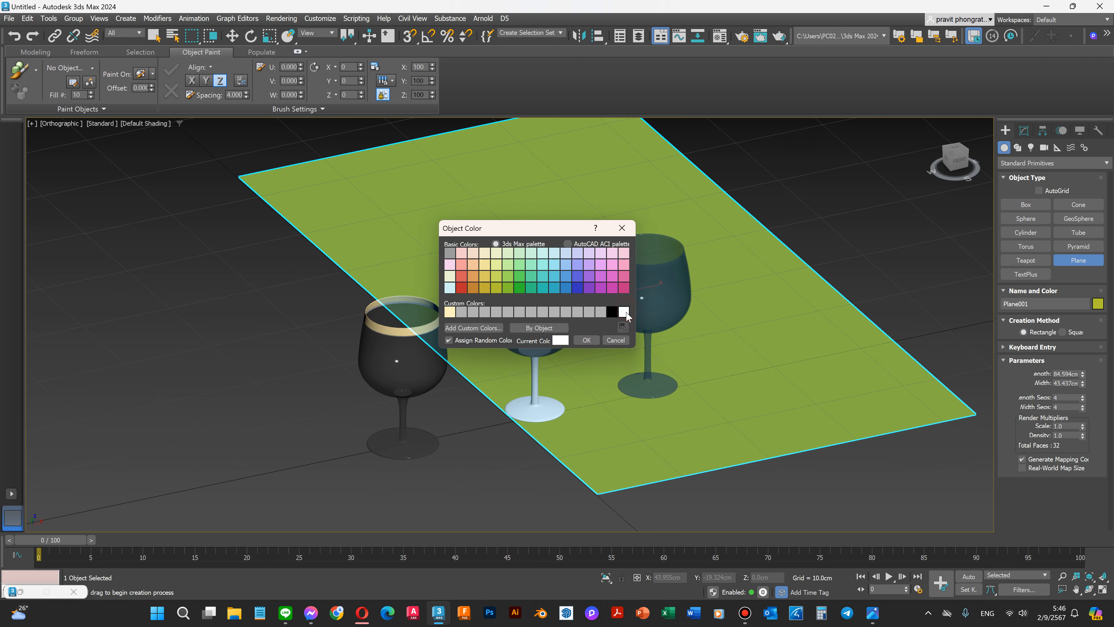
{"action": "left_click", "coordinate": [587, 340]}
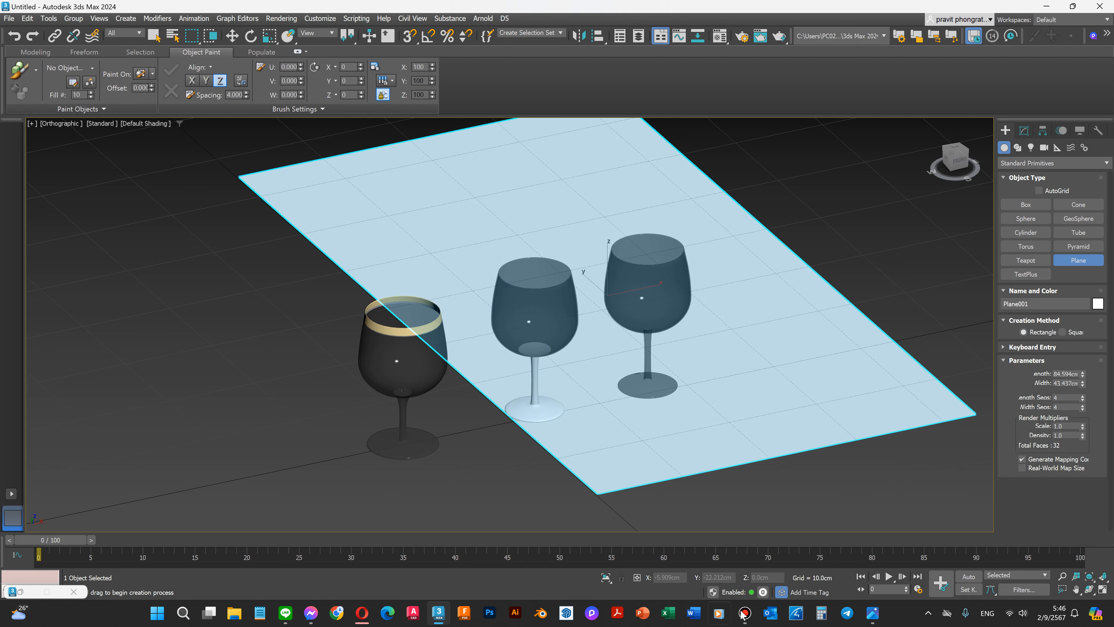
Step: Move the plane to the world origin by setting its X and Y positions to 0
{"action": "key", "text": "w"}
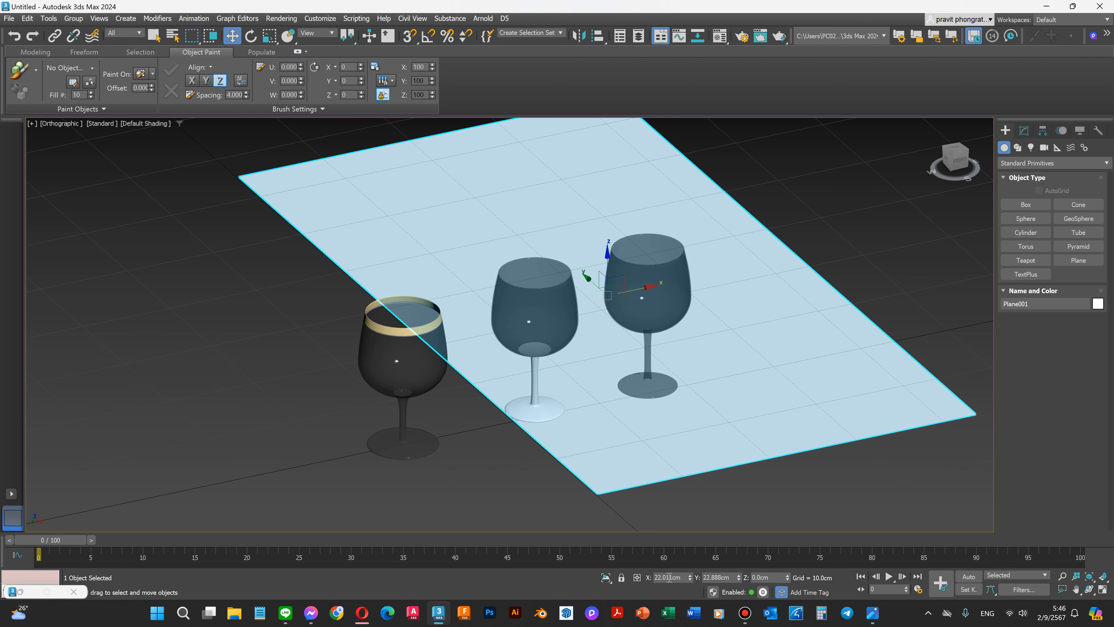
{"action": "left_click", "coordinate": [682, 580]}
{"action": "type", "text": "0"}
{"action": "key", "text": "Tab"}
{"action": "type", "text": "0"}
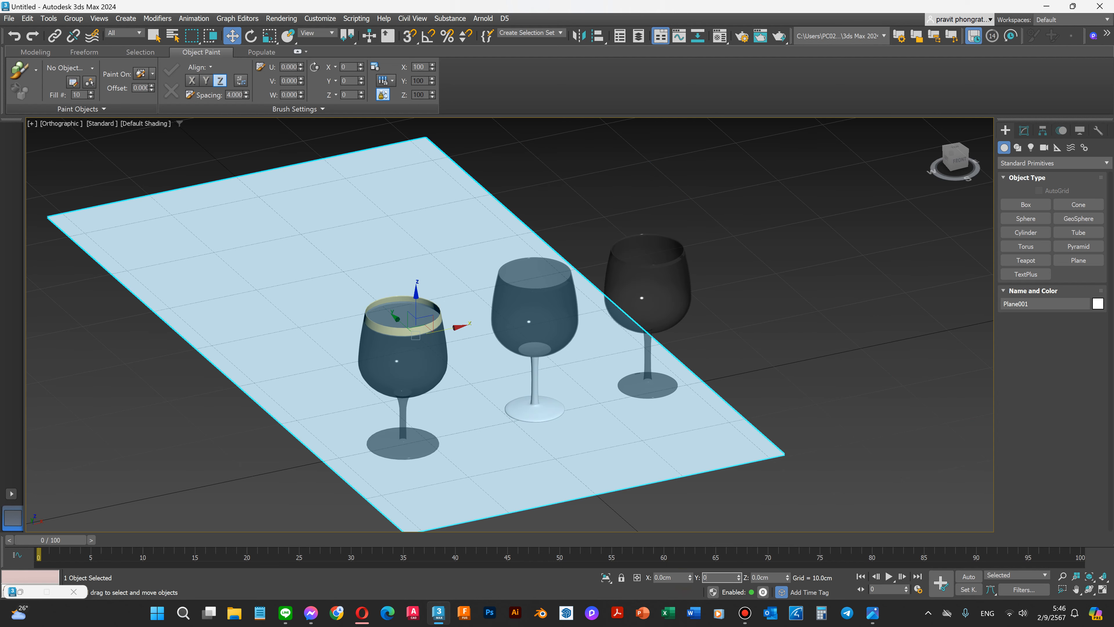
{"action": "key", "text": "Tab"}
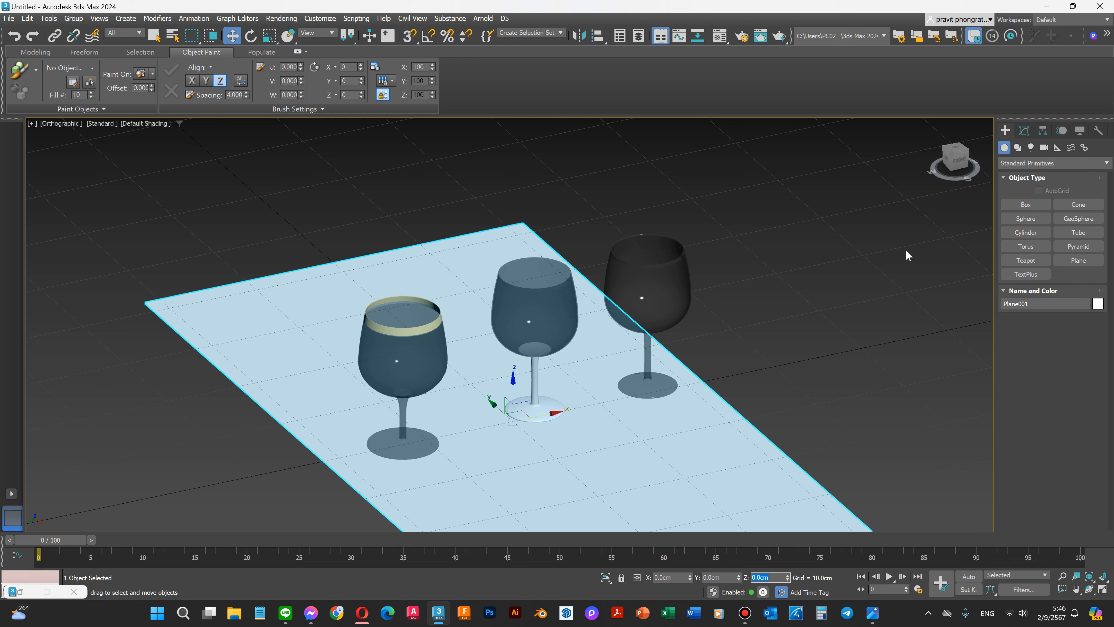
Step: Set the plane's length and width to 60 cm with 1 length and 1 width segment, and deselect it
{"action": "left_click", "coordinate": [1024, 131]}
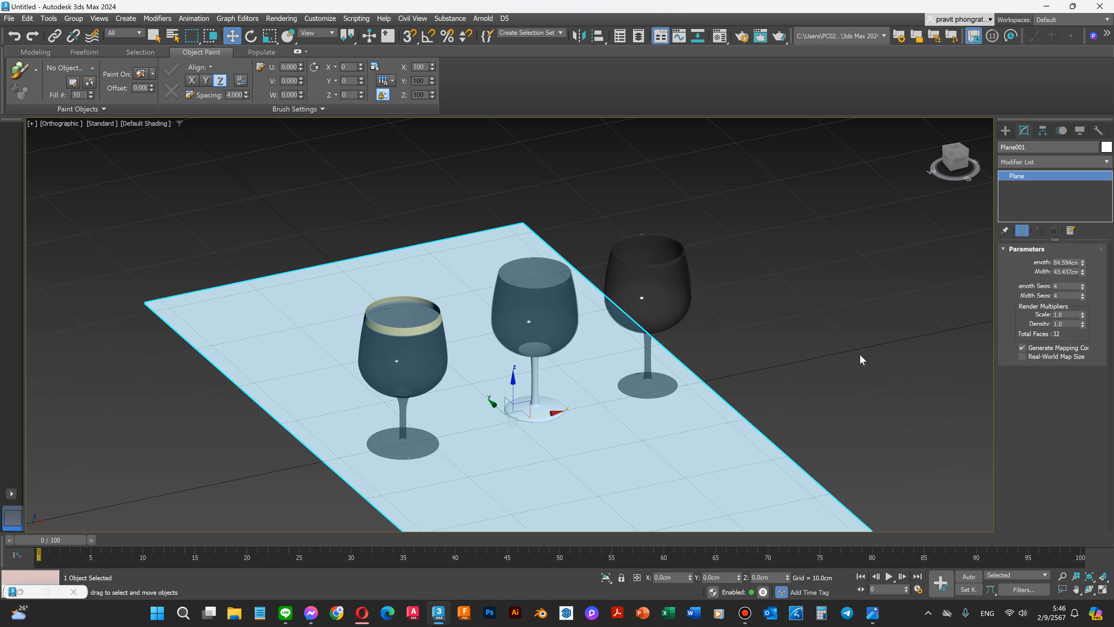
{"action": "double_click", "coordinate": [1079, 262]}
{"action": "type", "text": "60"}
{"action": "key", "text": "Tab"}
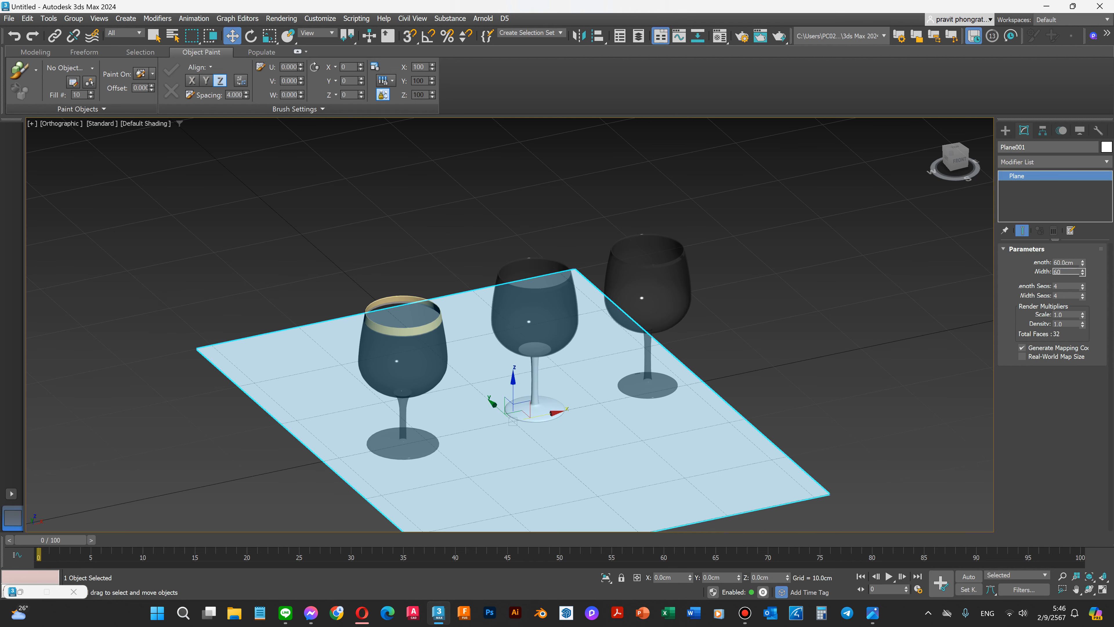
{"action": "key", "text": "Tab"}
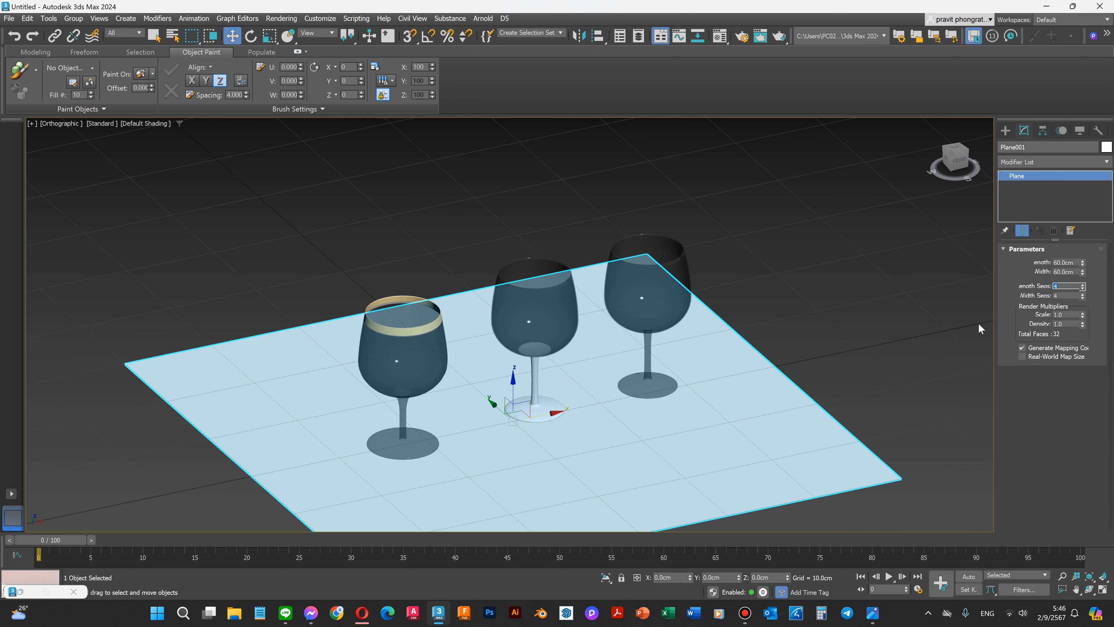
{"action": "type", "text": "1"}
{"action": "key", "text": "Tab"}
{"action": "type", "text": "1"}
{"action": "left_click", "coordinate": [868, 323]}
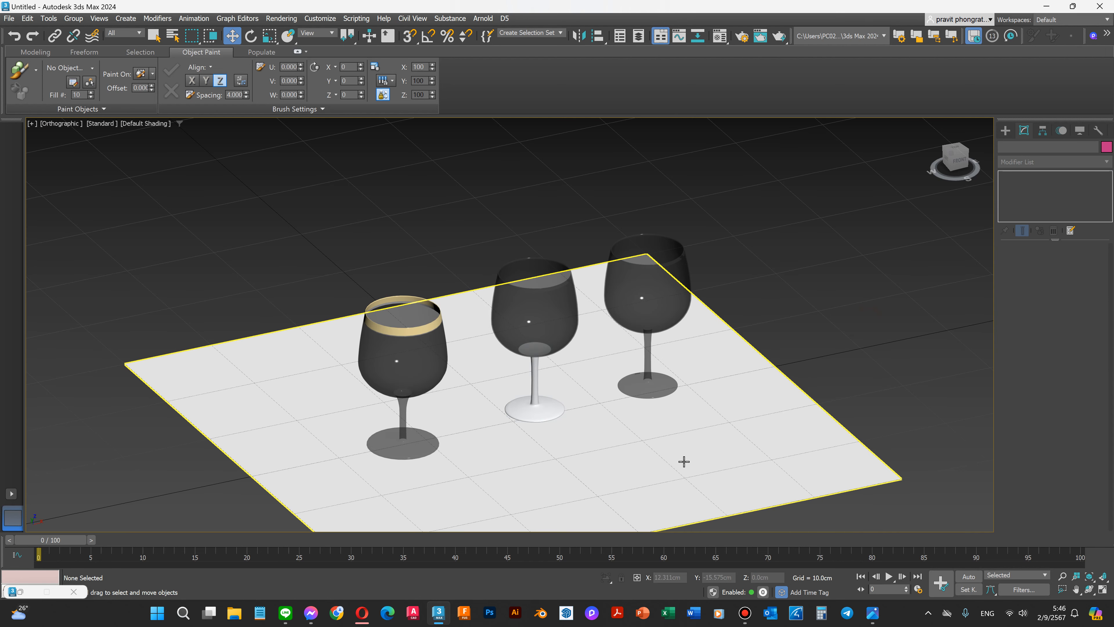
Step: Switch to a Perspective view and move the ground plane to about X 9.2 cm, Y 8.7 cm
{"action": "left_click", "coordinate": [1087, 589]}
{"action": "left_click_drag", "start_coordinate": [622, 460], "coordinate": [496, 439]}
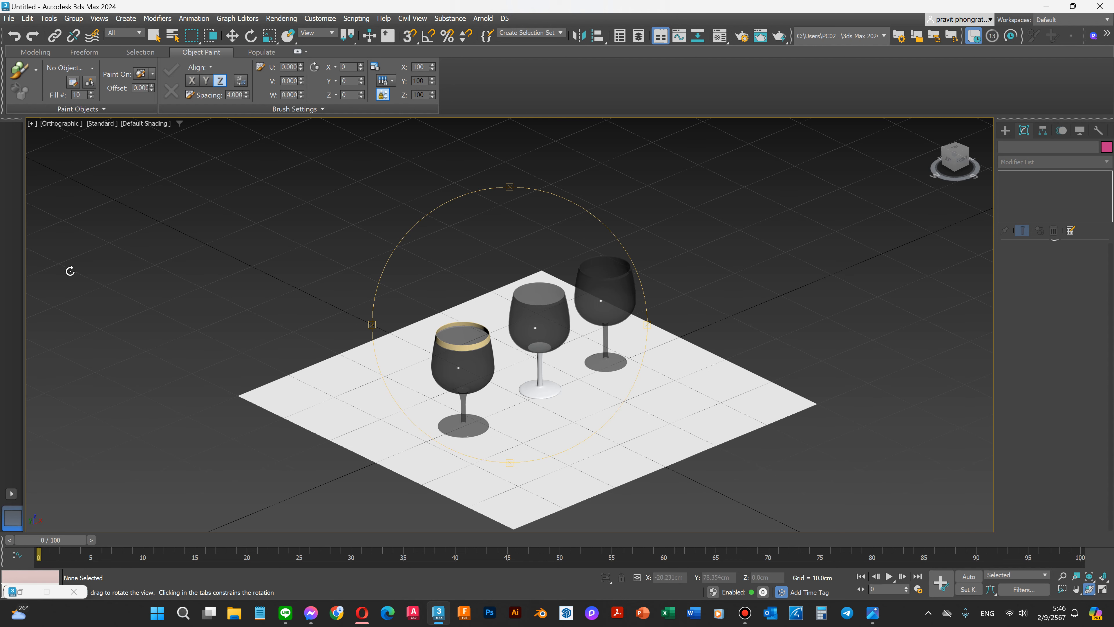
{"action": "key", "text": "p"}
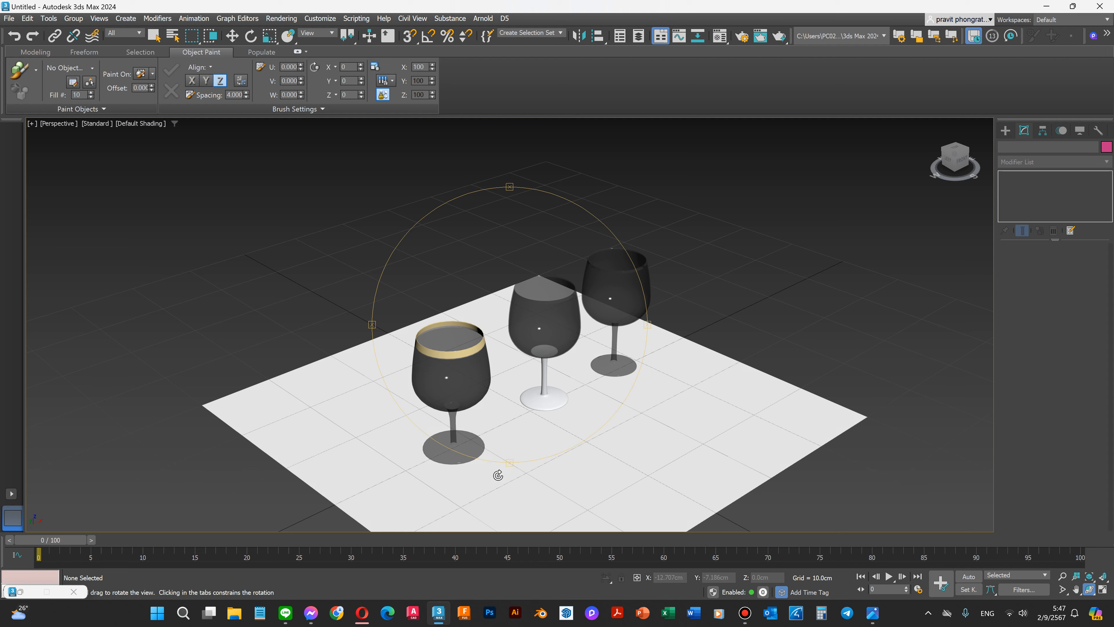
{"action": "key", "text": "w"}
{"action": "left_click", "coordinate": [540, 471]}
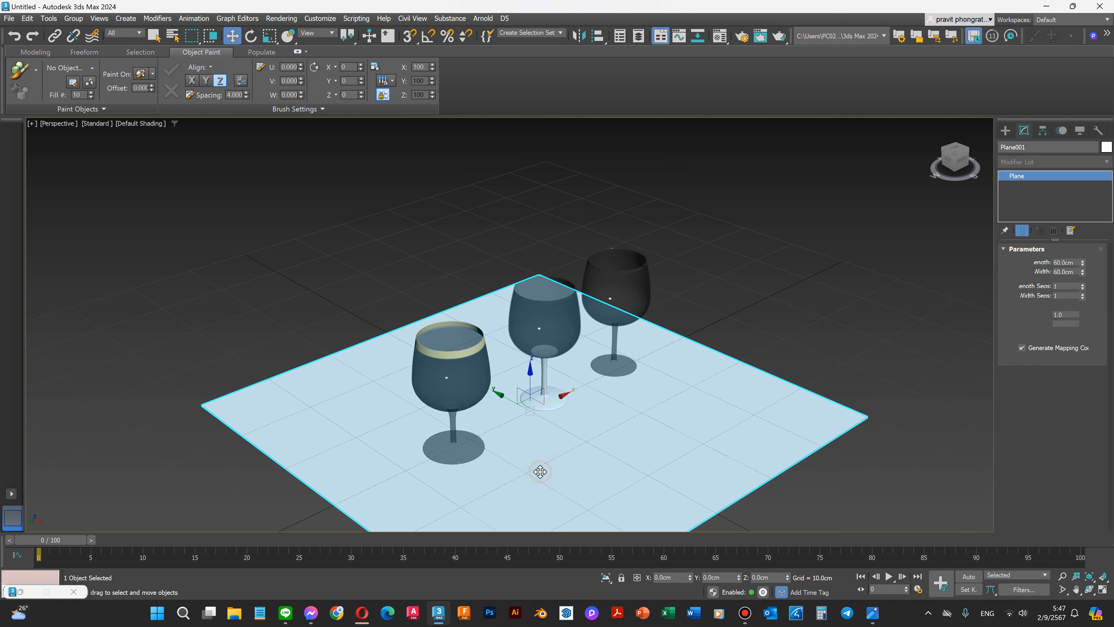
{"action": "left_click_drag", "start_coordinate": [570, 395], "coordinate": [614, 364]}
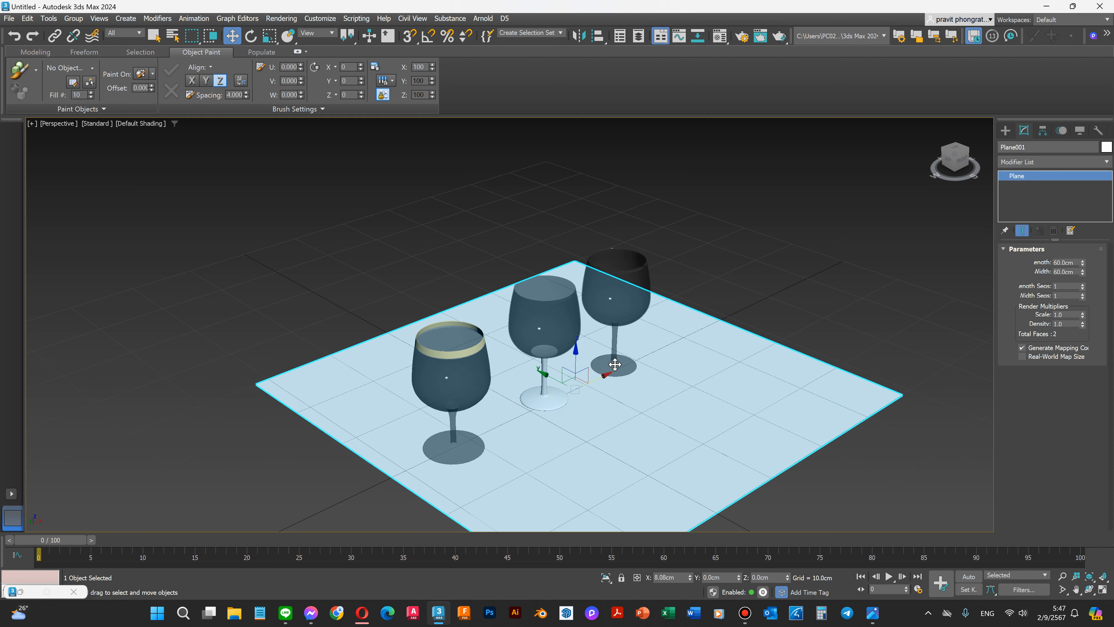
{"action": "left_click_drag", "start_coordinate": [543, 373], "coordinate": [565, 353]}
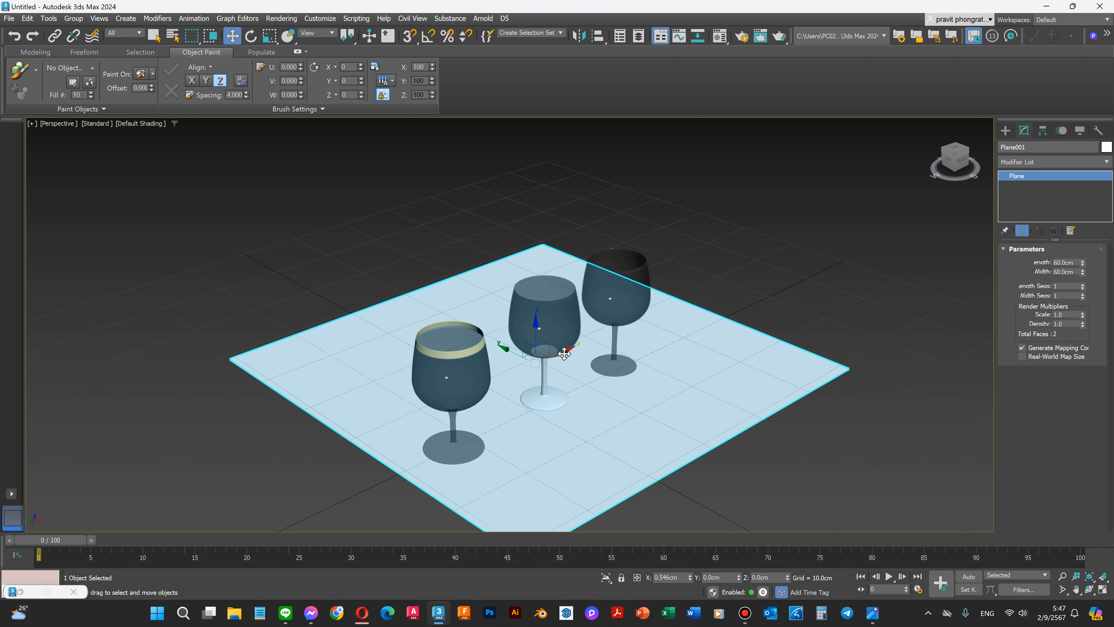
Step: Enlarge the ground plane to 100 cm in length and width, and deselect it
{"action": "double_click", "coordinate": [1075, 261]}
{"action": "type", "text": "100"}
{"action": "key", "text": "Tab"}
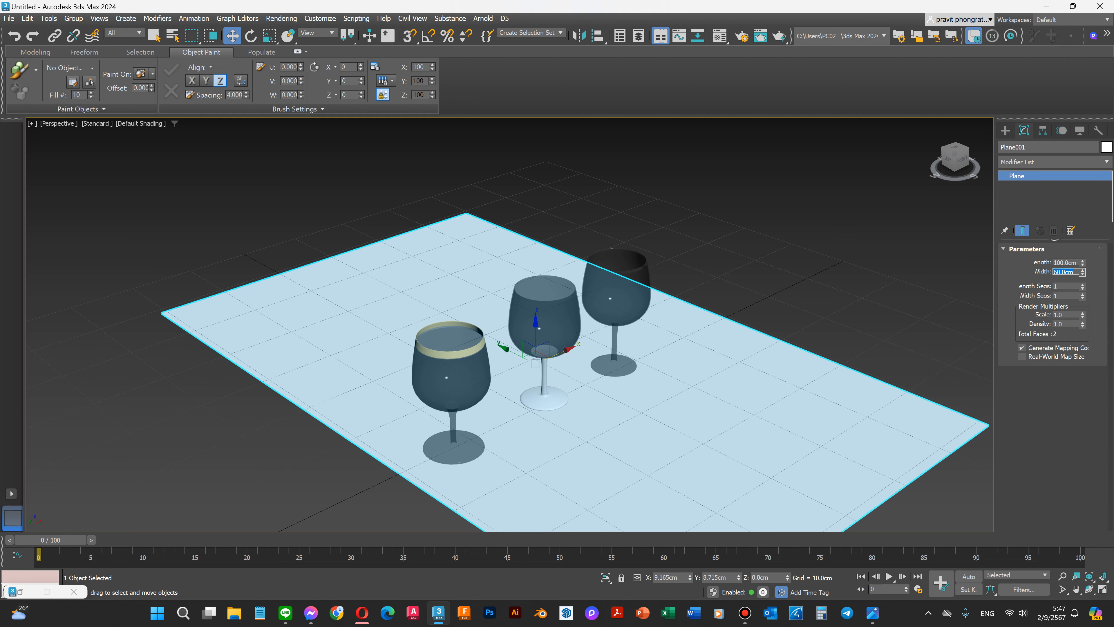
{"action": "type", "text": "100"}
{"action": "key", "text": "Return"}
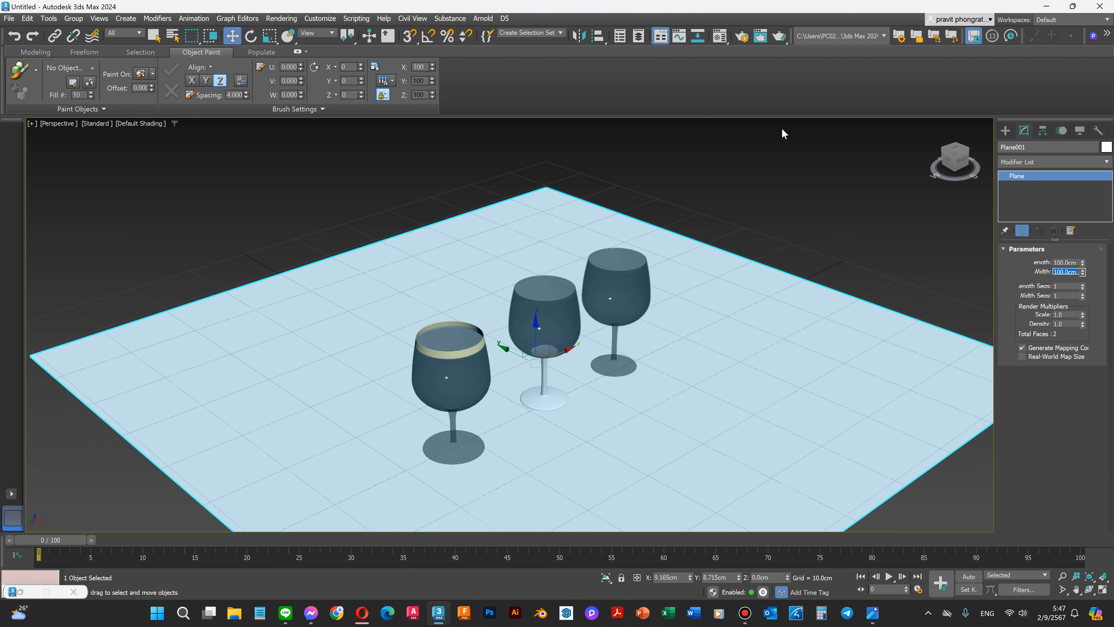
{"action": "left_click", "coordinate": [188, 200]}
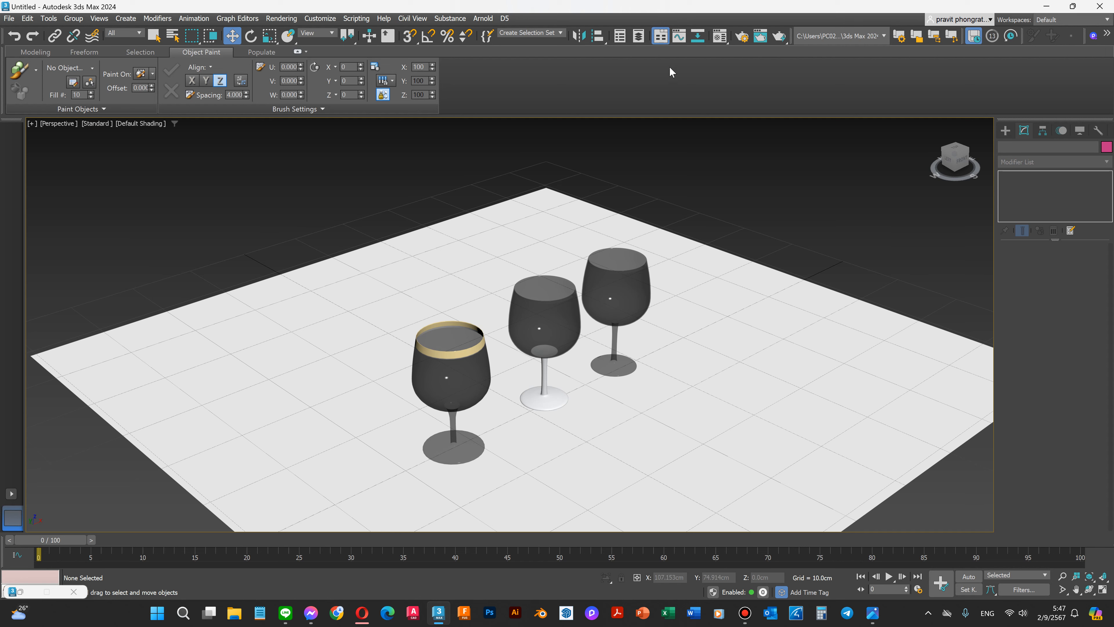
Step: Render the Perspective view with Arnold as a test at 1280x720, inspect the three glasses in the result, and close it
{"action": "left_click", "coordinate": [741, 36]}
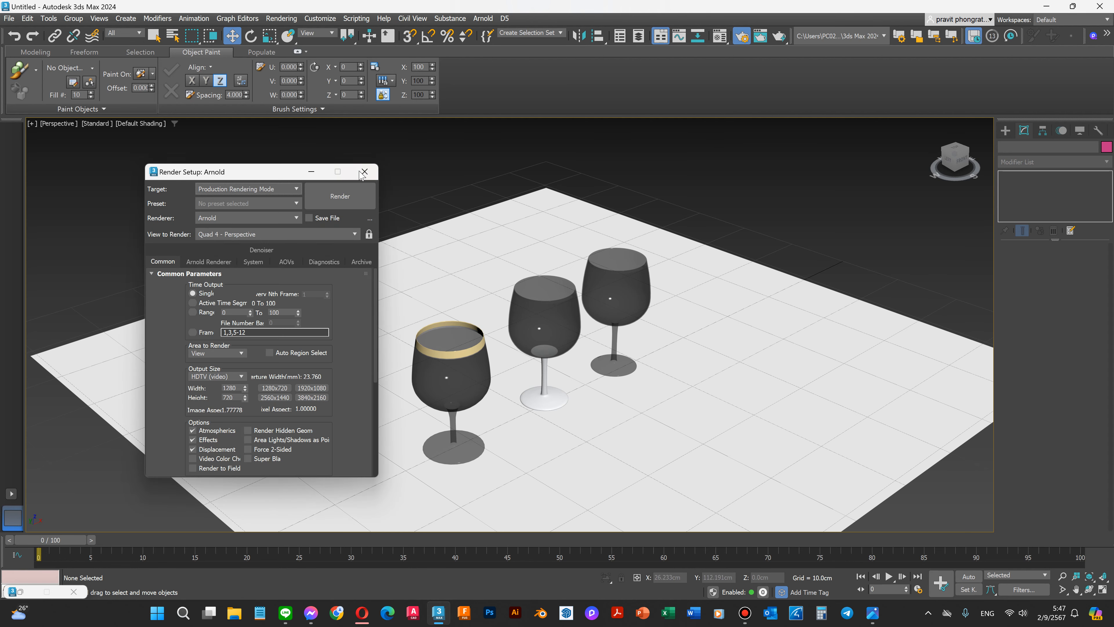
{"action": "left_click", "coordinate": [364, 171]}
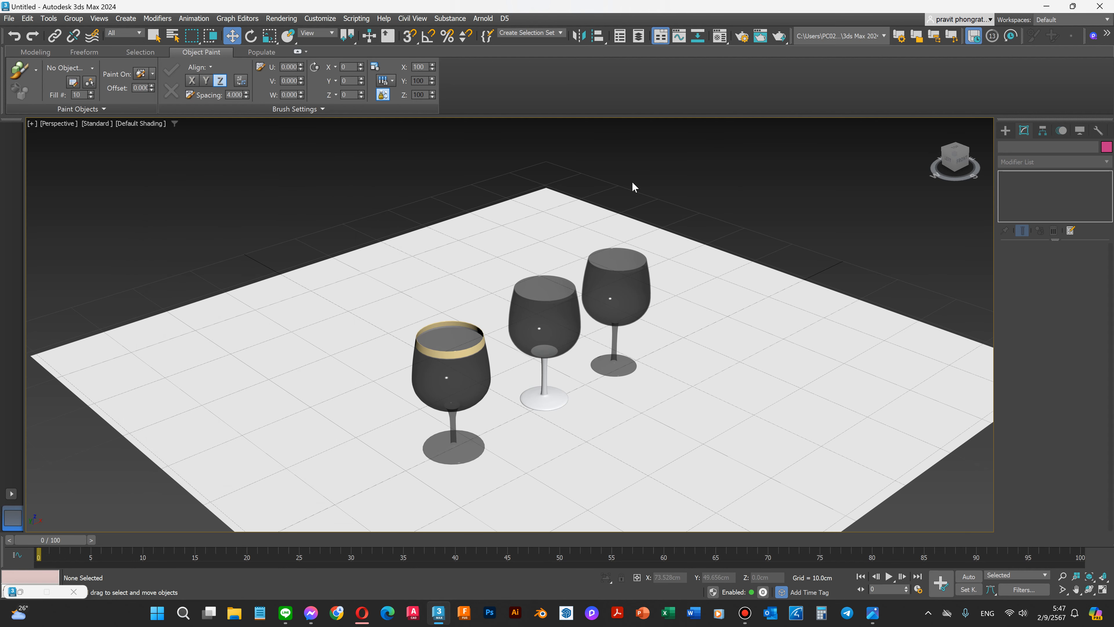
{"action": "key", "text": "shift+q"}
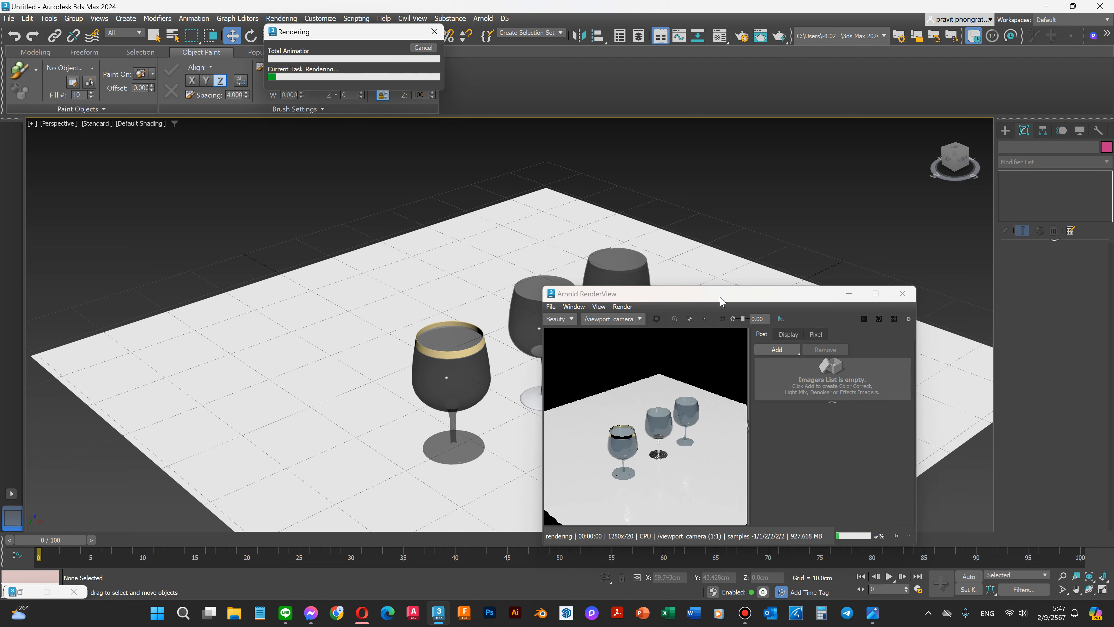
{"action": "left_click_drag", "start_coordinate": [720, 301], "coordinate": [818, 111]}
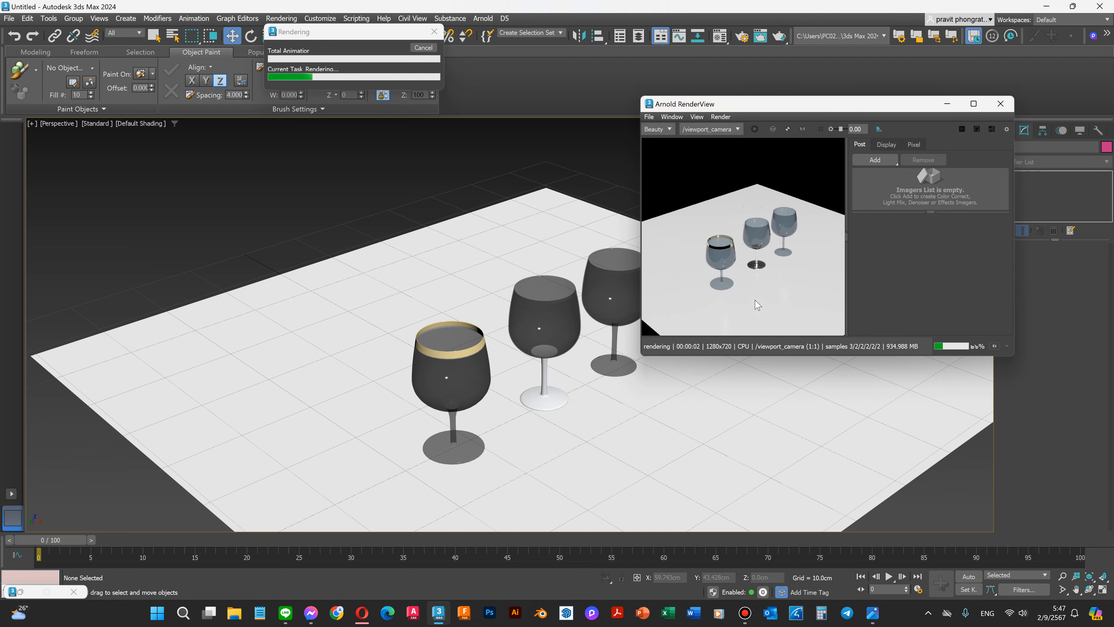
{"action": "scroll", "coordinate": [755, 292], "scroll_direction": "up", "scroll_amount": 2}
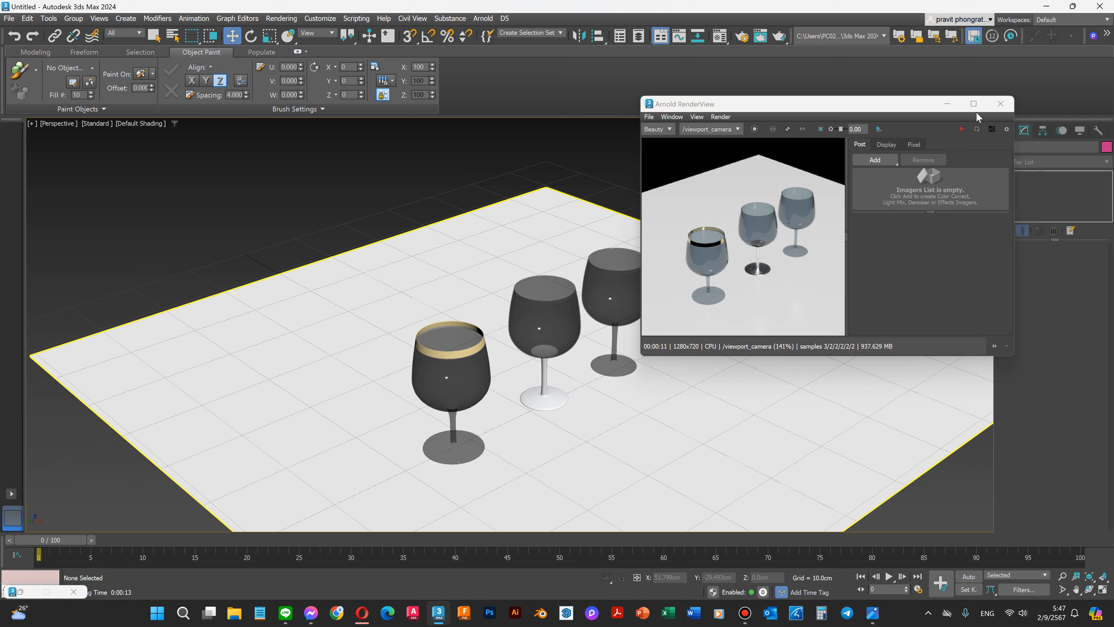
{"action": "left_click", "coordinate": [973, 104]}
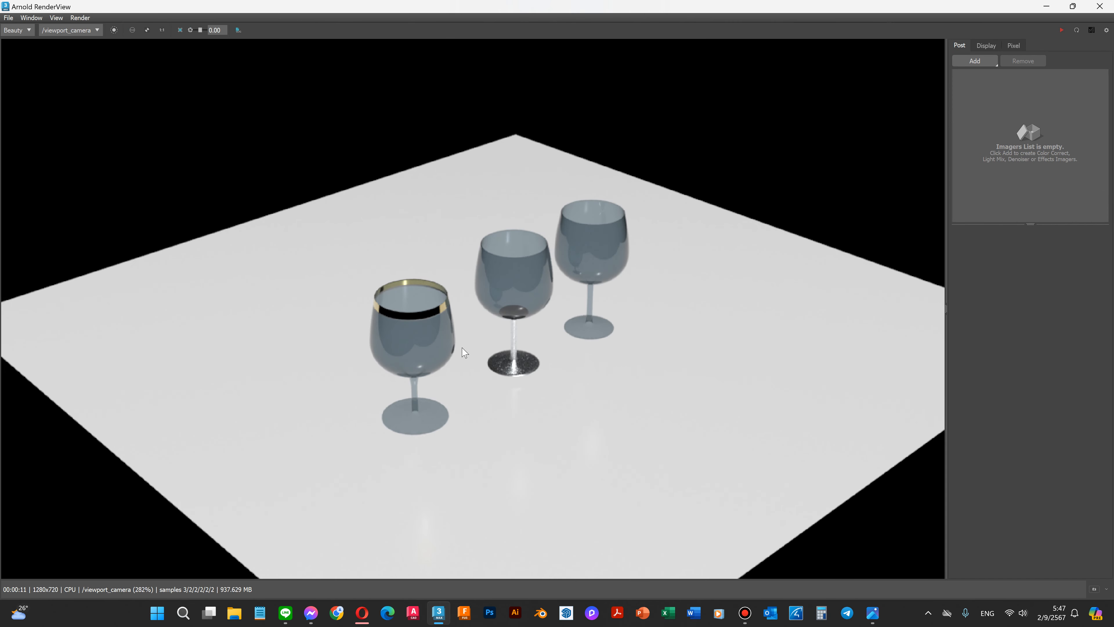
{"action": "scroll", "coordinate": [465, 353], "scroll_direction": "down", "scroll_amount": 2}
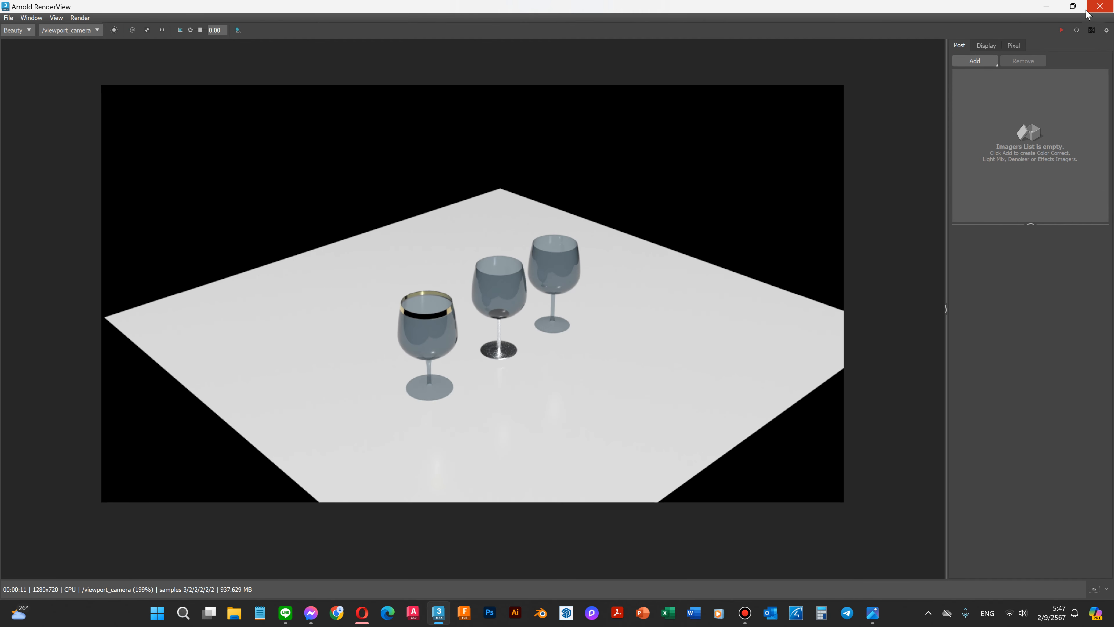
{"action": "left_click", "coordinate": [1097, 8]}
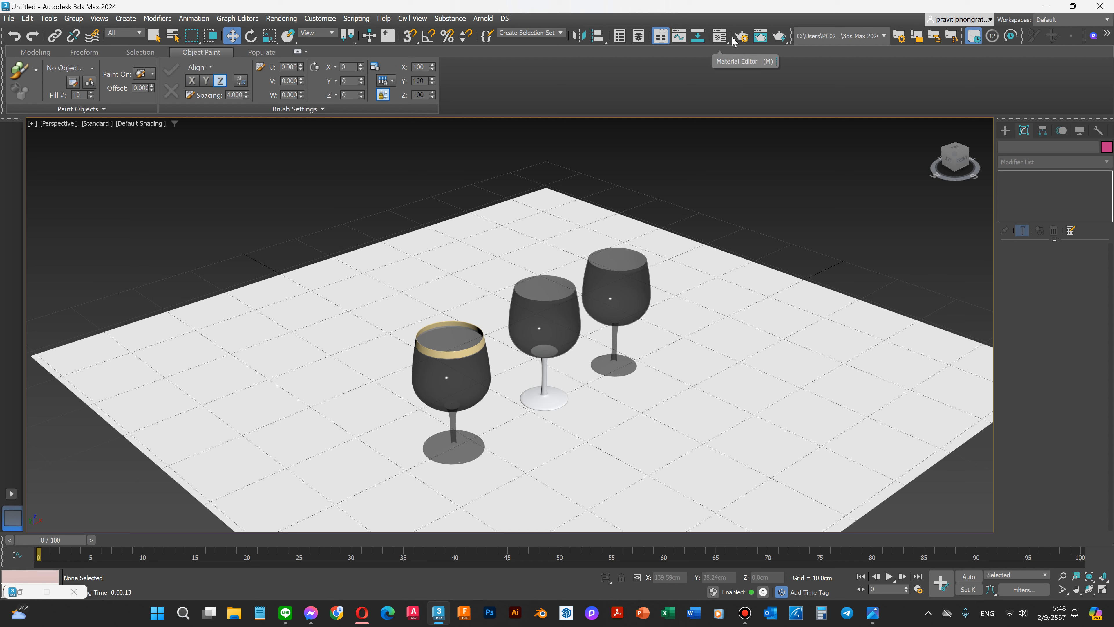
Step: Set the render output size to 3840x2160, keeping the Arnold renderer, and render the Perspective view
{"action": "left_click", "coordinate": [741, 39]}
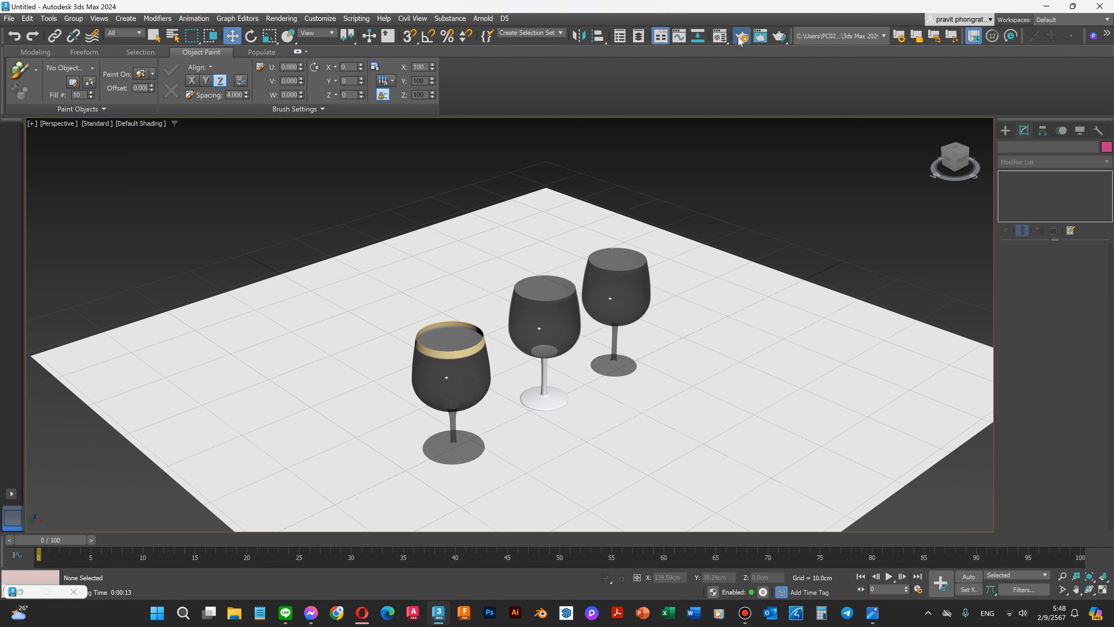
{"action": "left_click_drag", "start_coordinate": [260, 175], "coordinate": [375, 49]}
{"action": "left_click", "coordinate": [382, 66]}
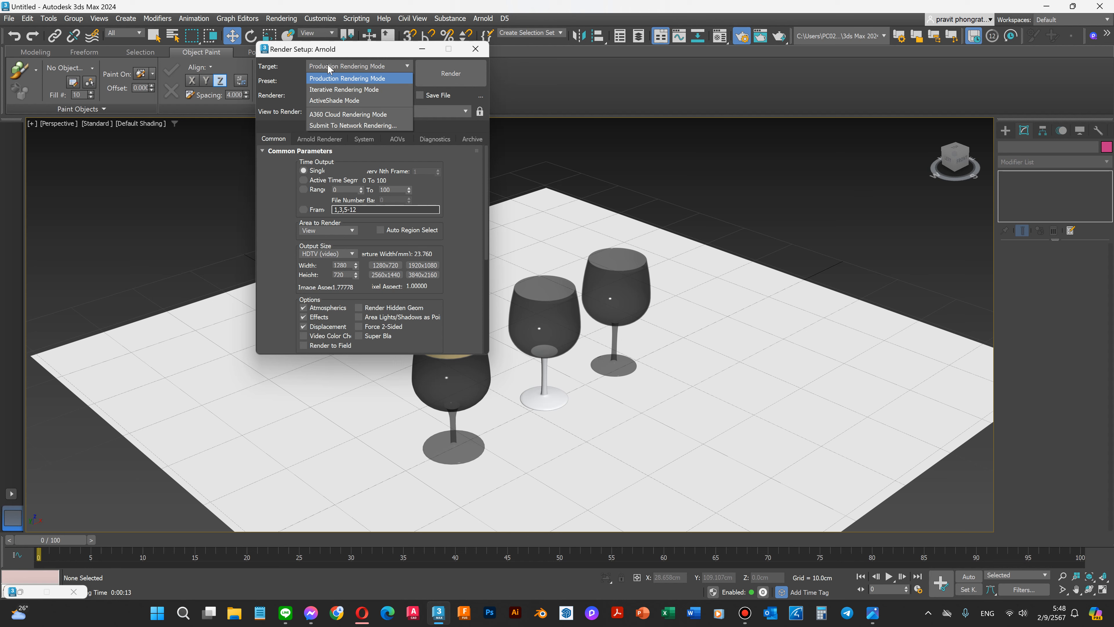
{"action": "left_click", "coordinate": [372, 48]}
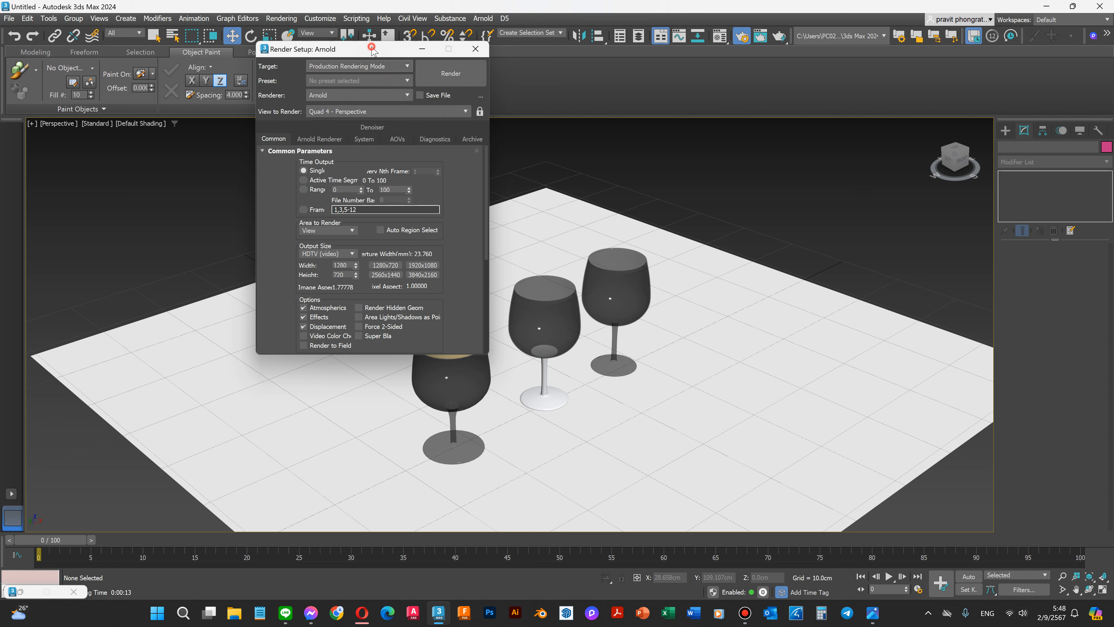
{"action": "left_click", "coordinate": [351, 96]}
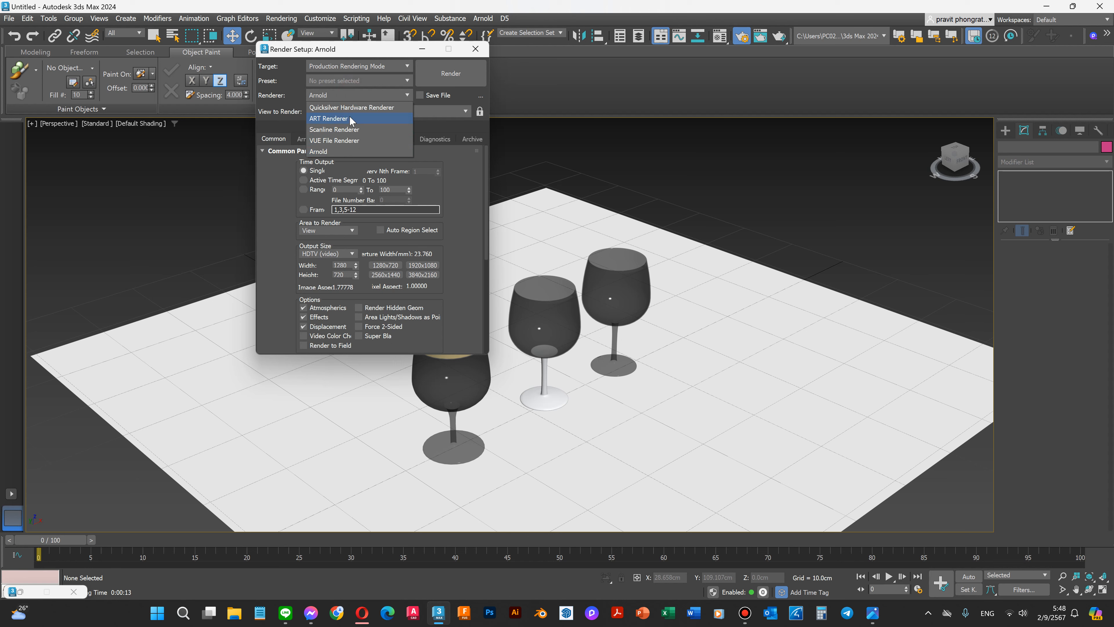
{"action": "left_click", "coordinate": [270, 195]}
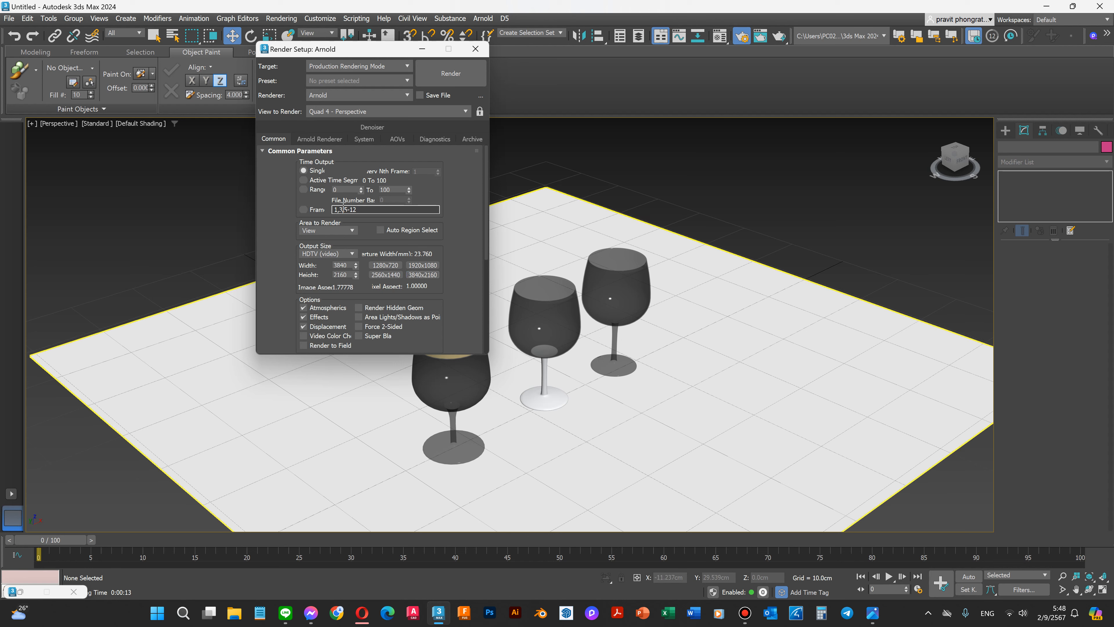
{"action": "left_click", "coordinate": [333, 139]}
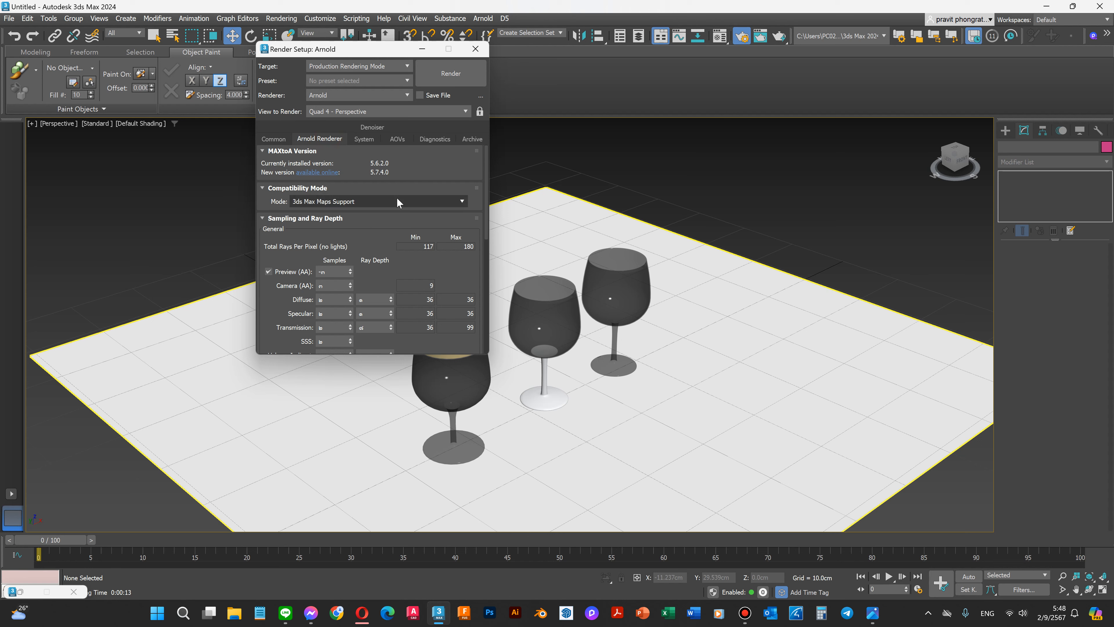
{"action": "left_click", "coordinate": [267, 139]}
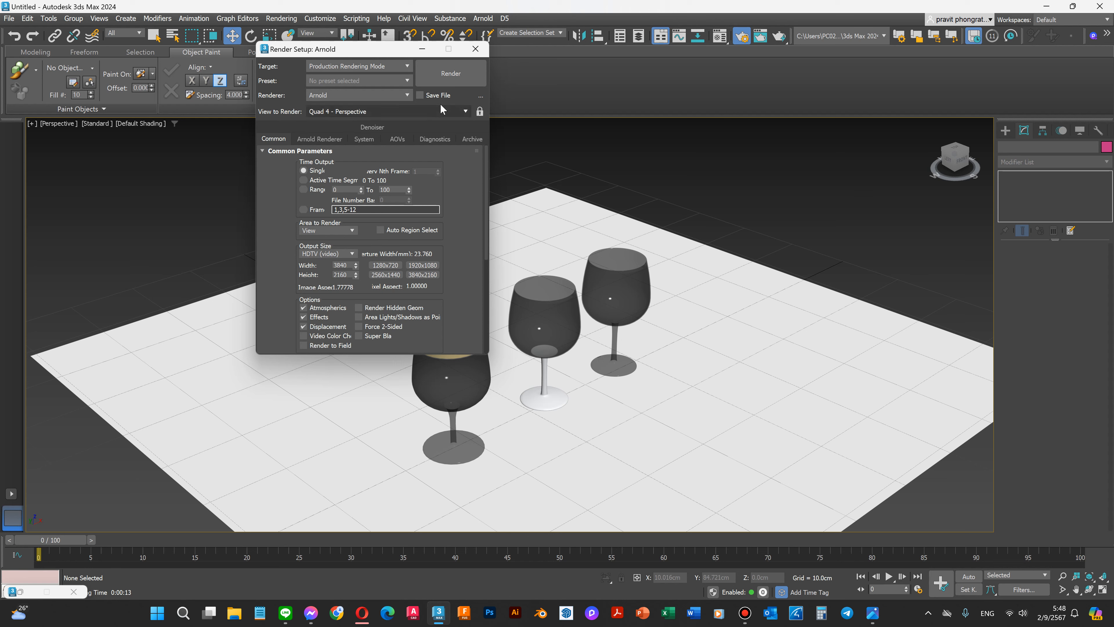
{"action": "left_click", "coordinate": [448, 73]}
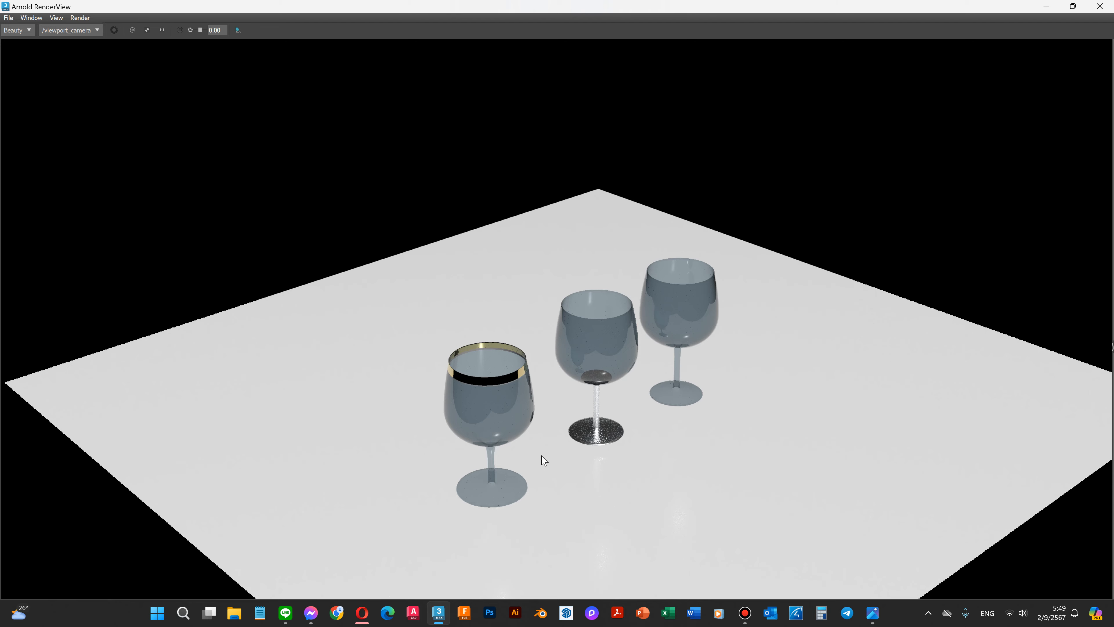
Step: Shrink the render window, close the render settings, and examine the middle glass's bowl and stem up close in the finished render
{"action": "left_click", "coordinate": [1073, 6]}
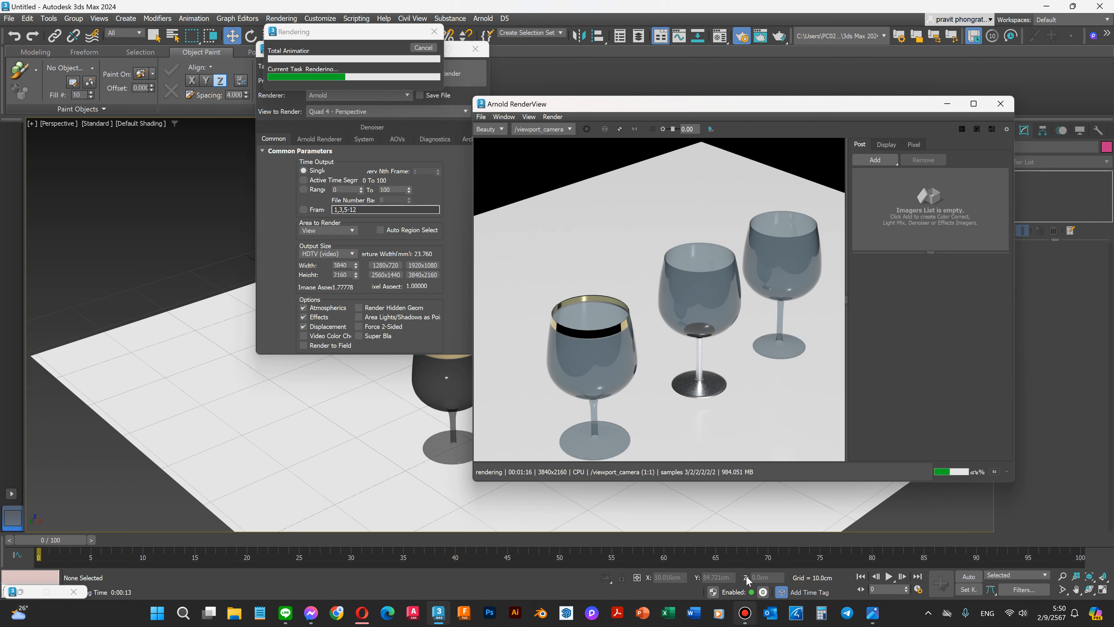
{"action": "mouse_move", "coordinate": [745, 612]}
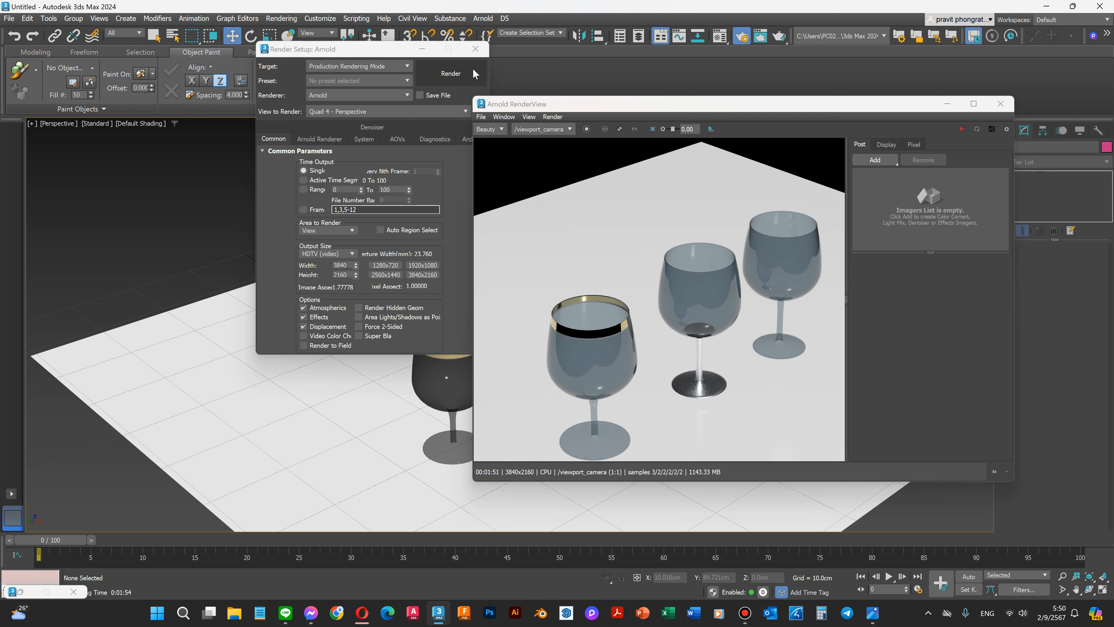
{"action": "left_click", "coordinate": [474, 48]}
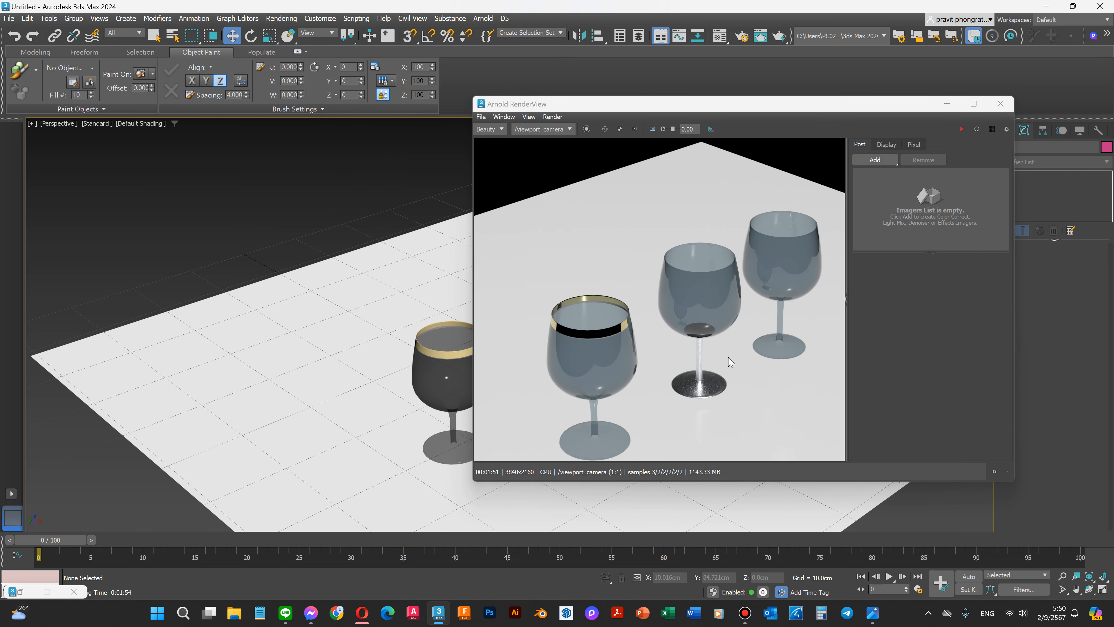
{"action": "scroll", "coordinate": [739, 362], "scroll_direction": "up", "scroll_amount": 3}
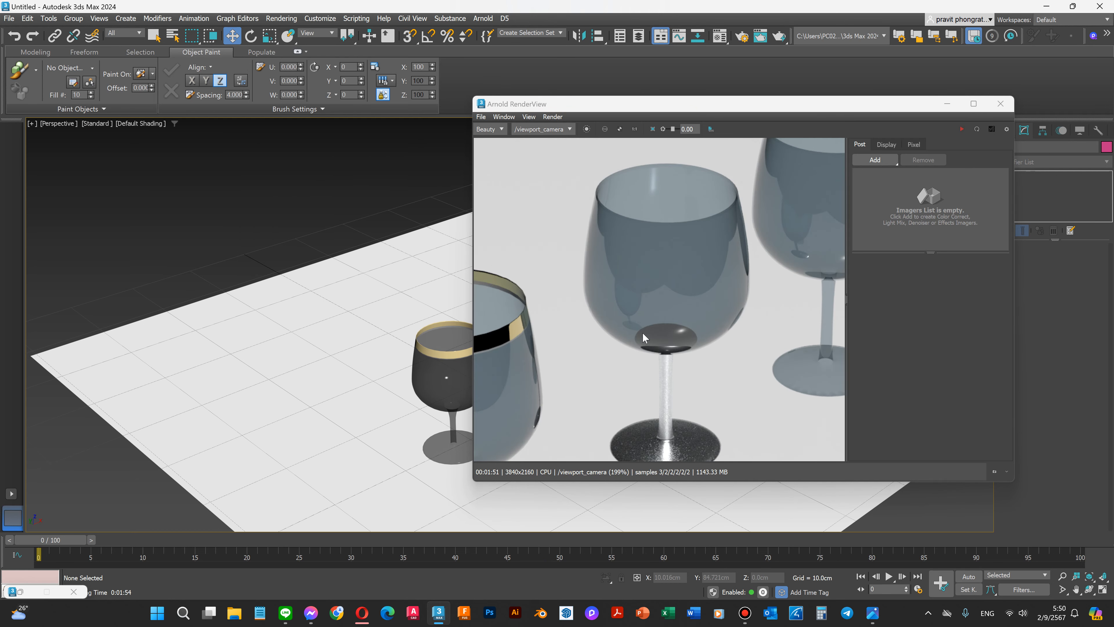
{"action": "scroll", "coordinate": [659, 340], "scroll_direction": "up", "scroll_amount": 2}
{"action": "scroll", "coordinate": [661, 315], "scroll_direction": "down", "scroll_amount": 5}
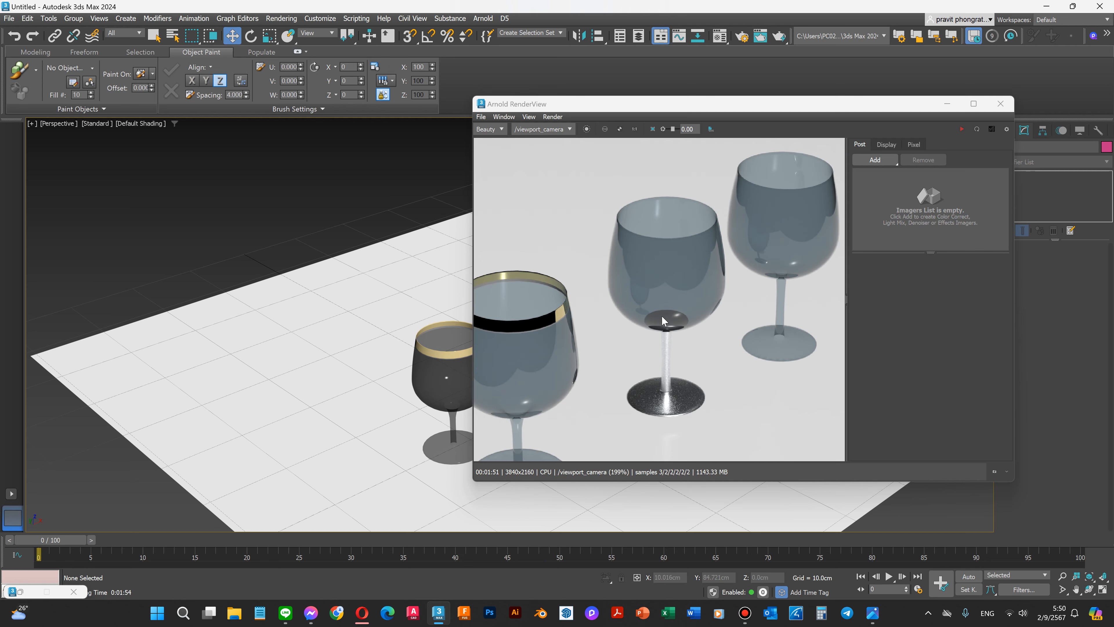
Step: Save the rendered image to the Desktop under the name "wine glasses"
{"action": "left_click", "coordinate": [481, 116]}
{"action": "left_click", "coordinate": [502, 128]}
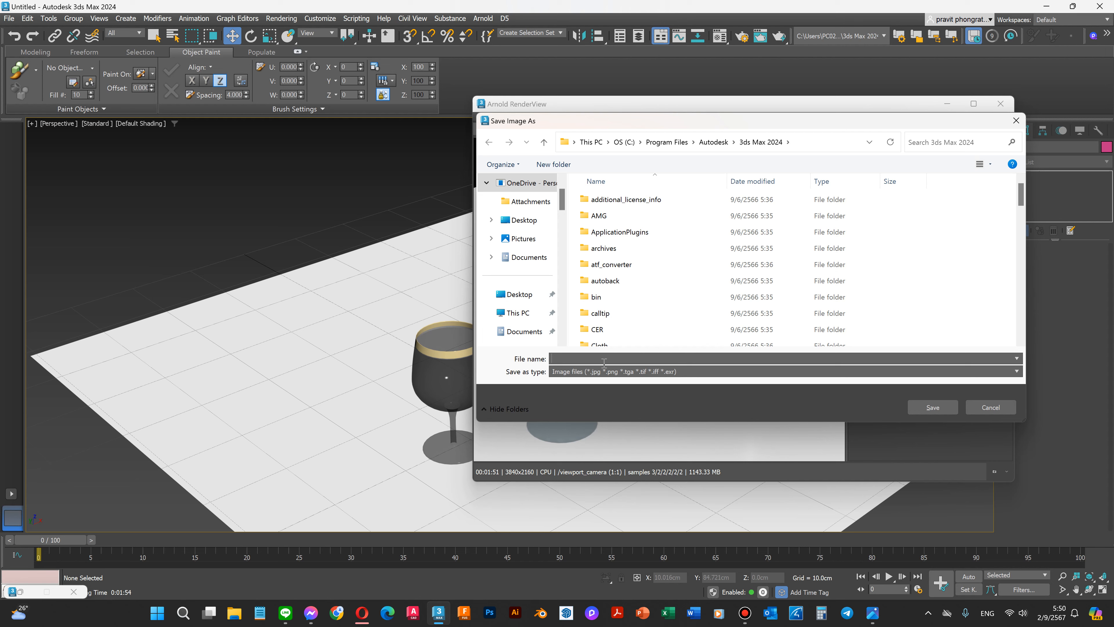
{"action": "type", "text": "glasses"}
{"action": "key", "text": "Home"}
{"action": "type", "text": "wine"}
{"action": "left_click", "coordinate": [523, 221]}
{"action": "left_click", "coordinate": [939, 408]}
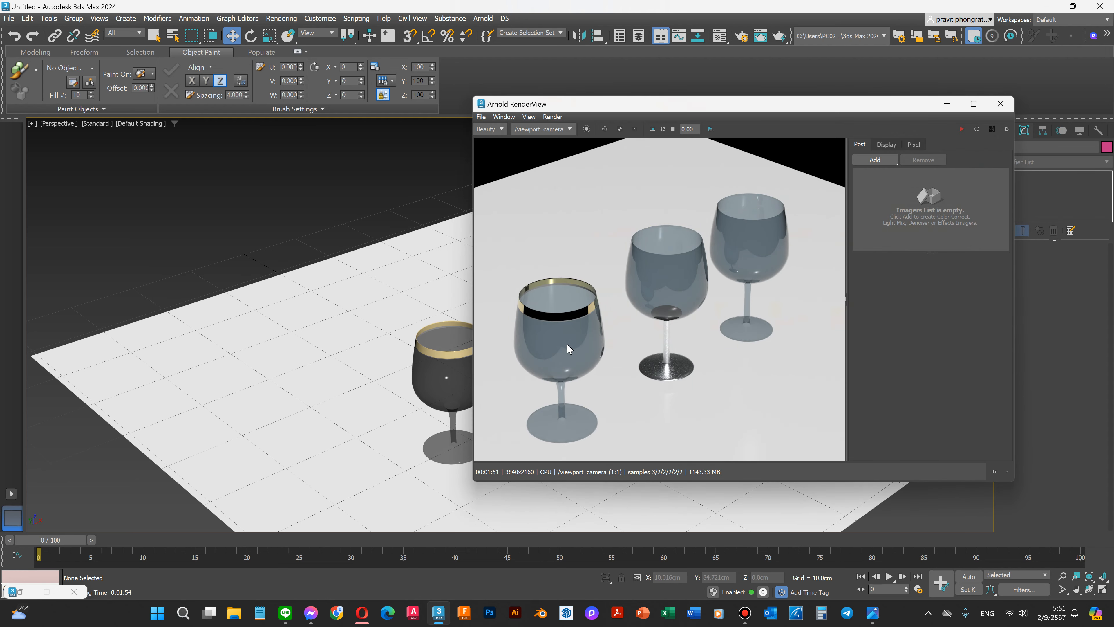
Step: Close the render window and delete the white ground plane from the scene
{"action": "left_click", "coordinate": [1000, 103]}
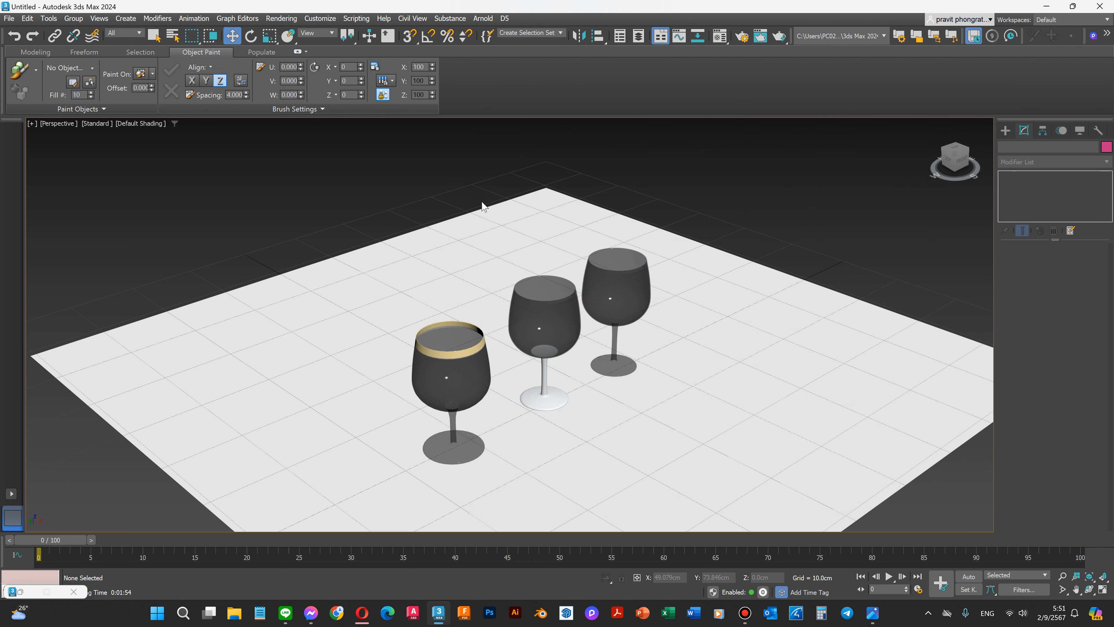
{"action": "left_click", "coordinate": [311, 418]}
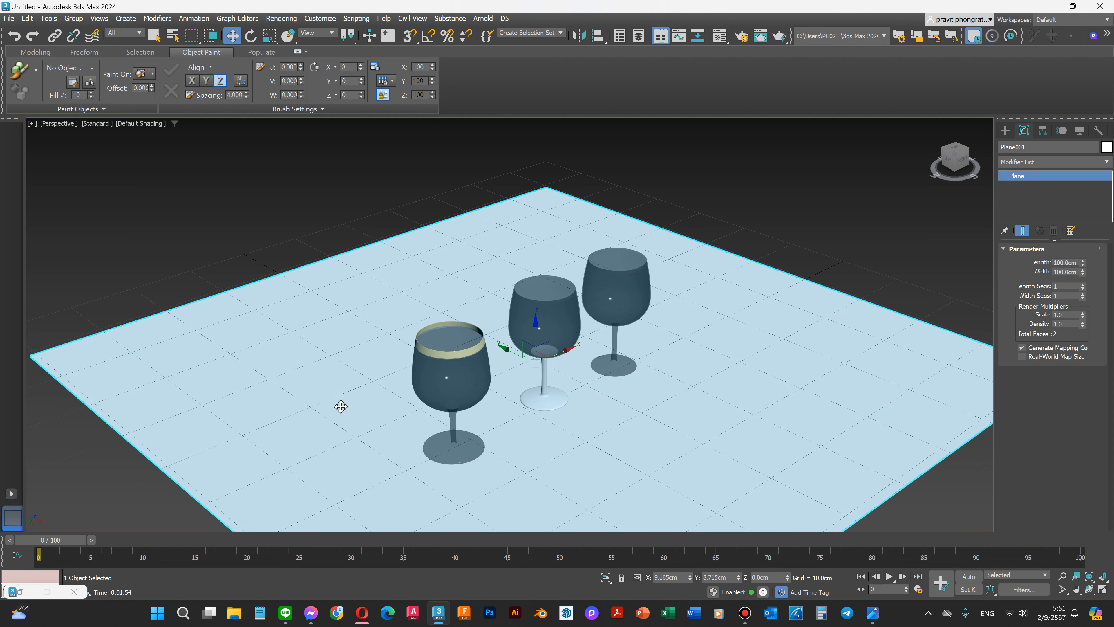
{"action": "key", "text": "Delete"}
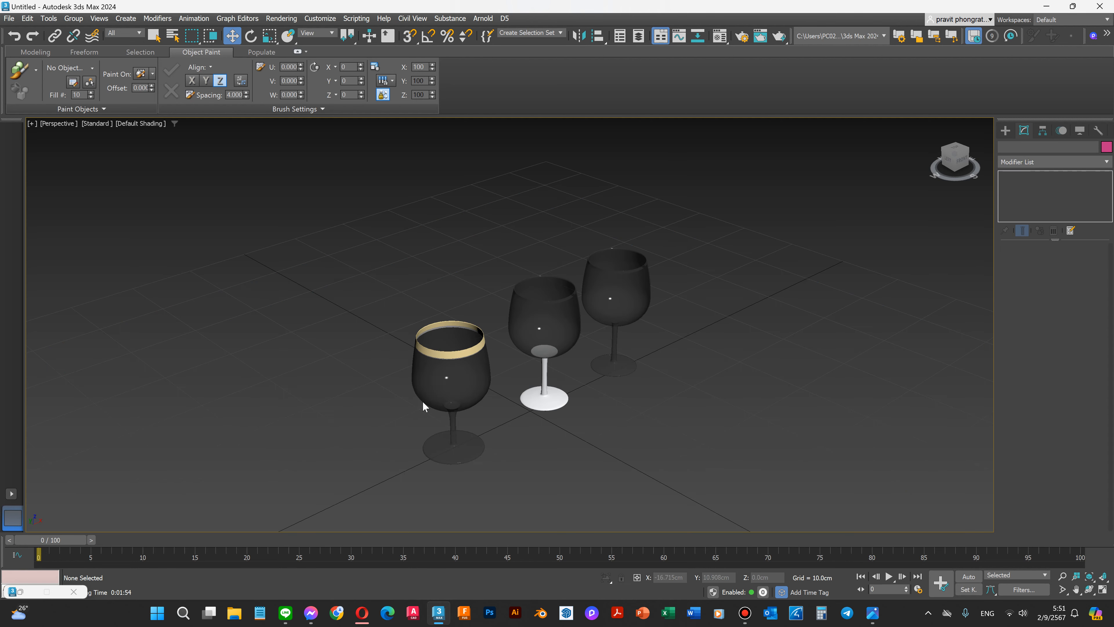
Step: Rename the gold-rimmed glass as "wine glass 01" and the middle glass as "wine glass 02"
{"action": "left_click", "coordinate": [438, 389]}
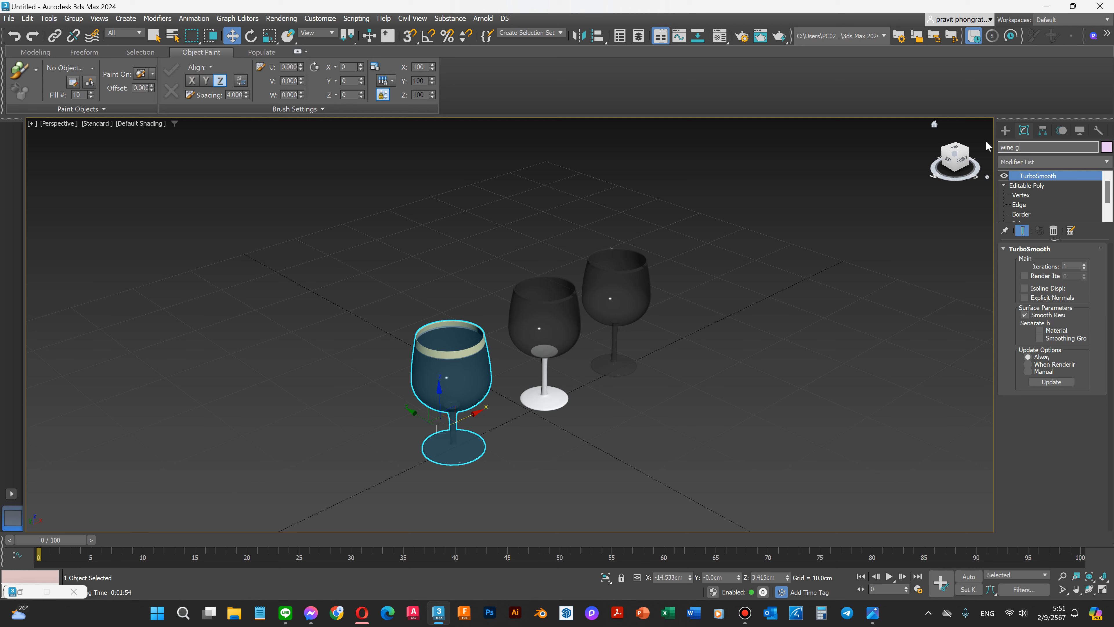
{"action": "type", "text": "lass 01"}
{"action": "left_click", "coordinate": [723, 339]}
{"action": "left_click", "coordinate": [559, 320]}
{"action": "left_click_drag", "start_coordinate": [1037, 146], "coordinate": [968, 144]}
{"action": "type", "text": "wine glass 0"}
{"action": "type", "text": "2"}
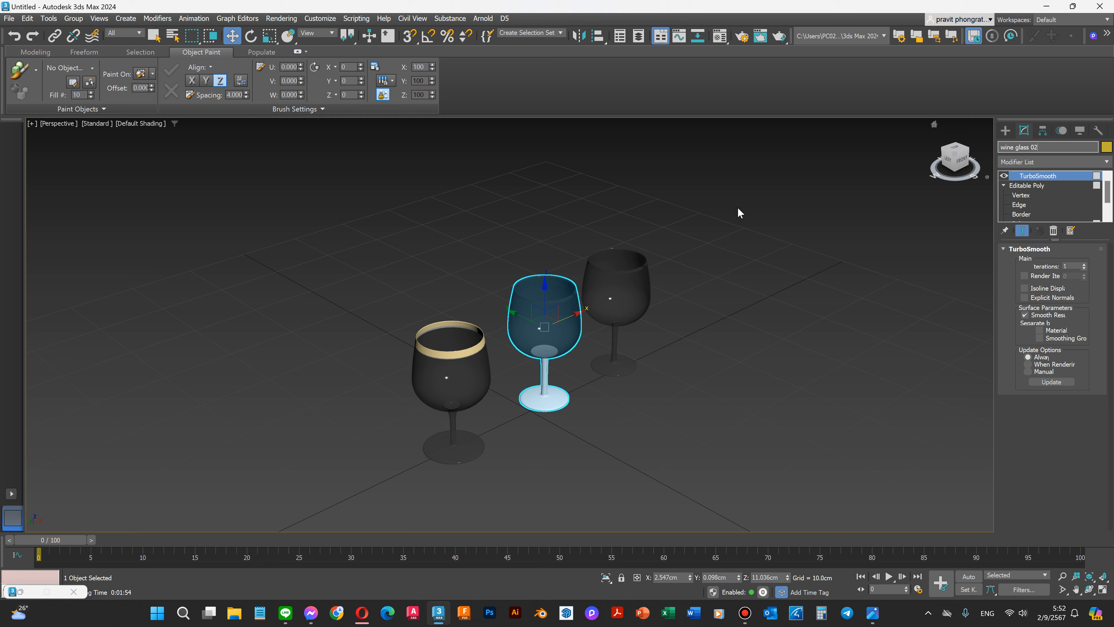
Step: Rename the rearmost glass as "wine glass 03" and deselect it
{"action": "left_click", "coordinate": [618, 303]}
{"action": "left_click_drag", "start_coordinate": [1038, 147], "coordinate": [947, 149]}
{"action": "type", "text": "wine glass 0"}
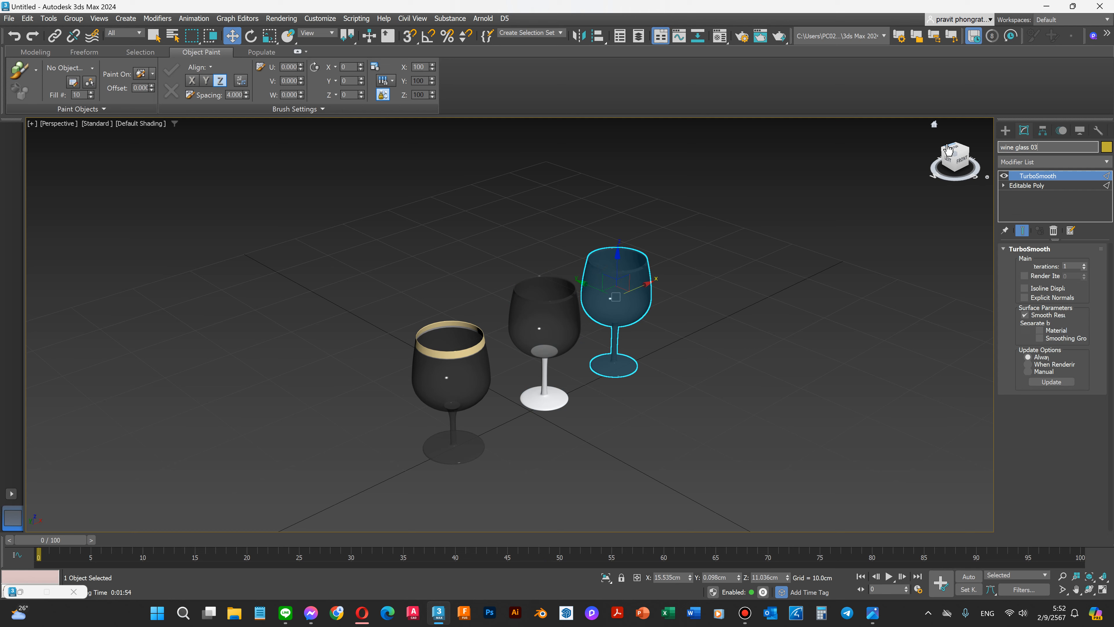
{"action": "left_click", "coordinate": [753, 280]}
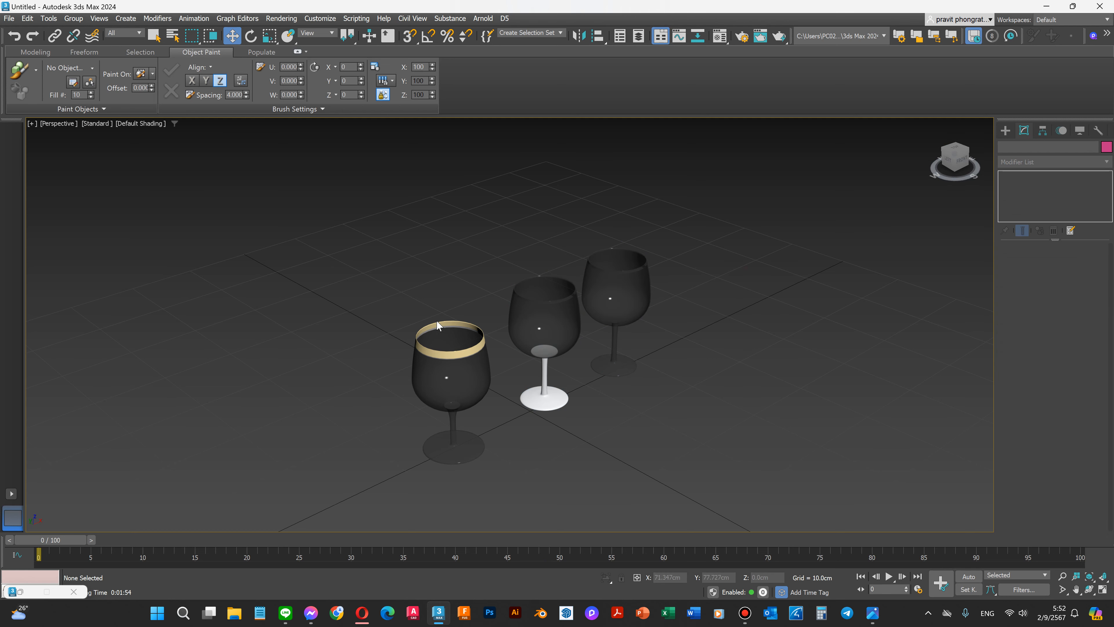
Step: Save the scene as "wine glasses" in the "marble table" folder on the Desktop
{"action": "scroll", "coordinate": [542, 369], "scroll_direction": "up", "scroll_amount": 3}
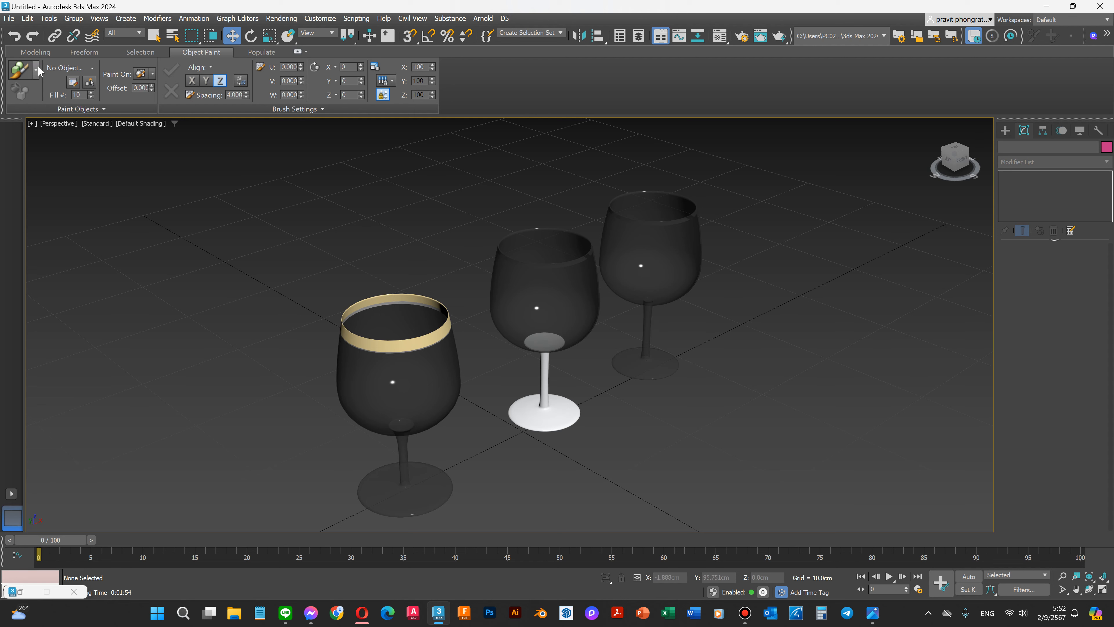
{"action": "left_click", "coordinate": [9, 19]}
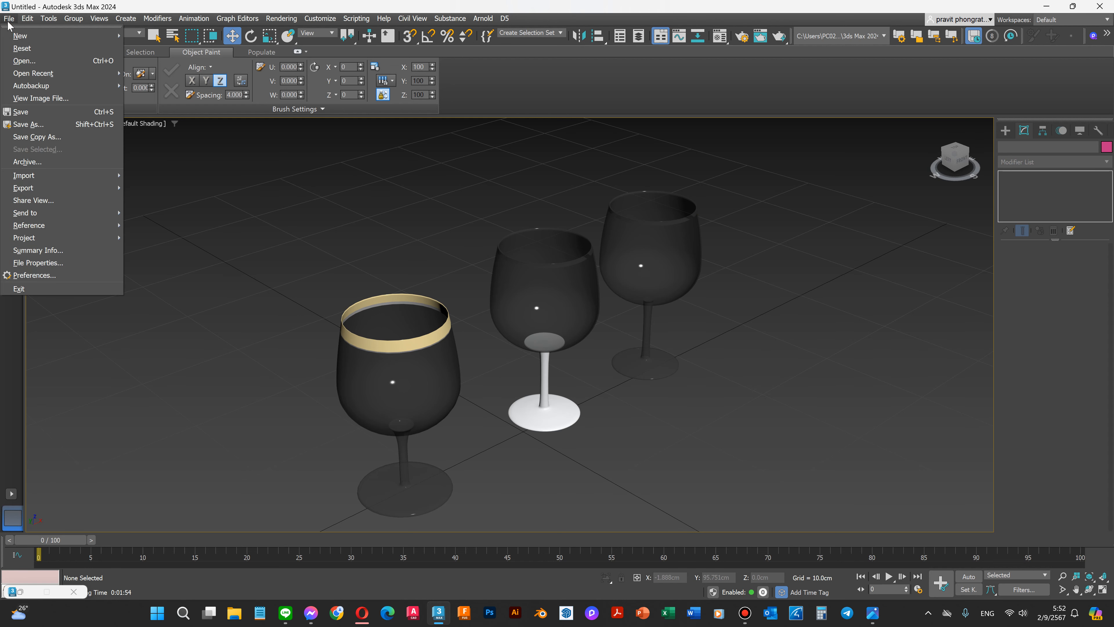
{"action": "left_click", "coordinate": [27, 113]}
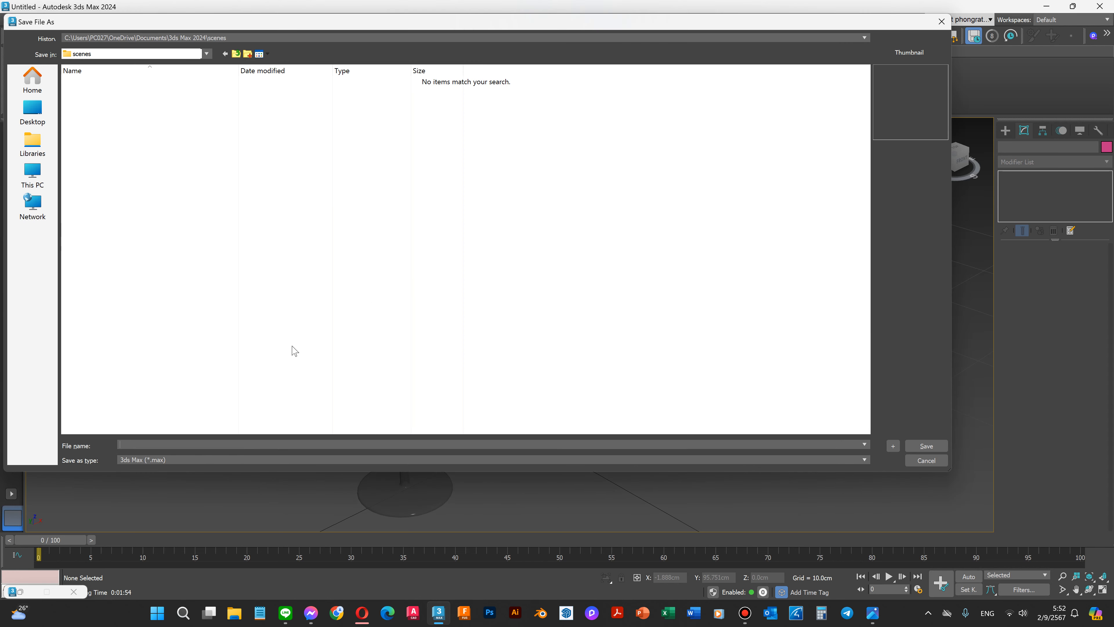
{"action": "type", "text": "wine glass 0"}
{"action": "left_click", "coordinate": [32, 112]}
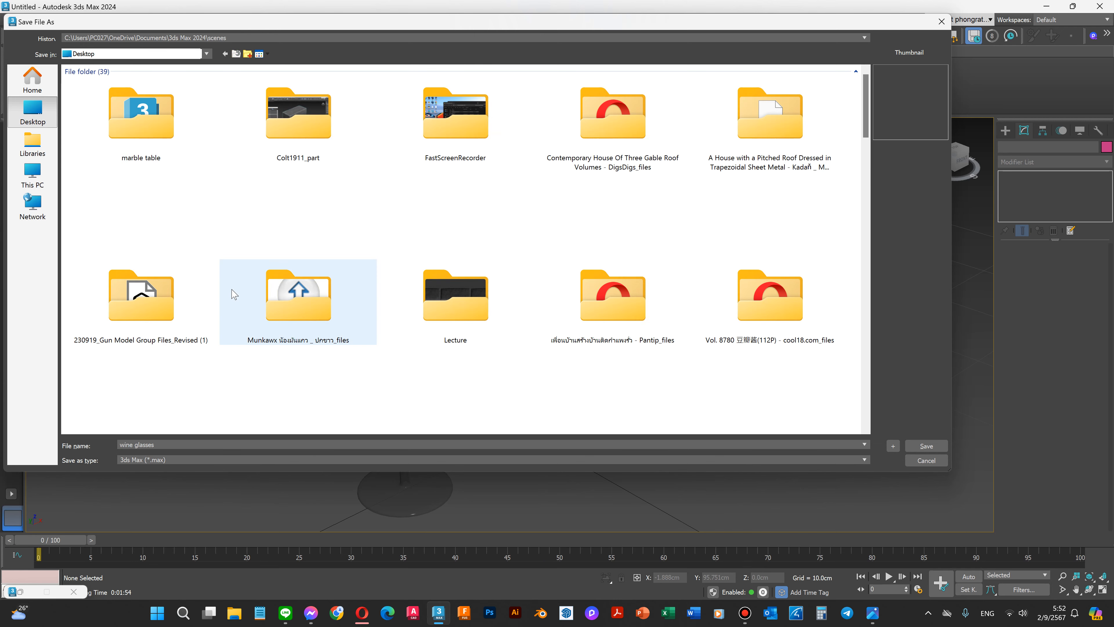
{"action": "double_click", "coordinate": [141, 132]}
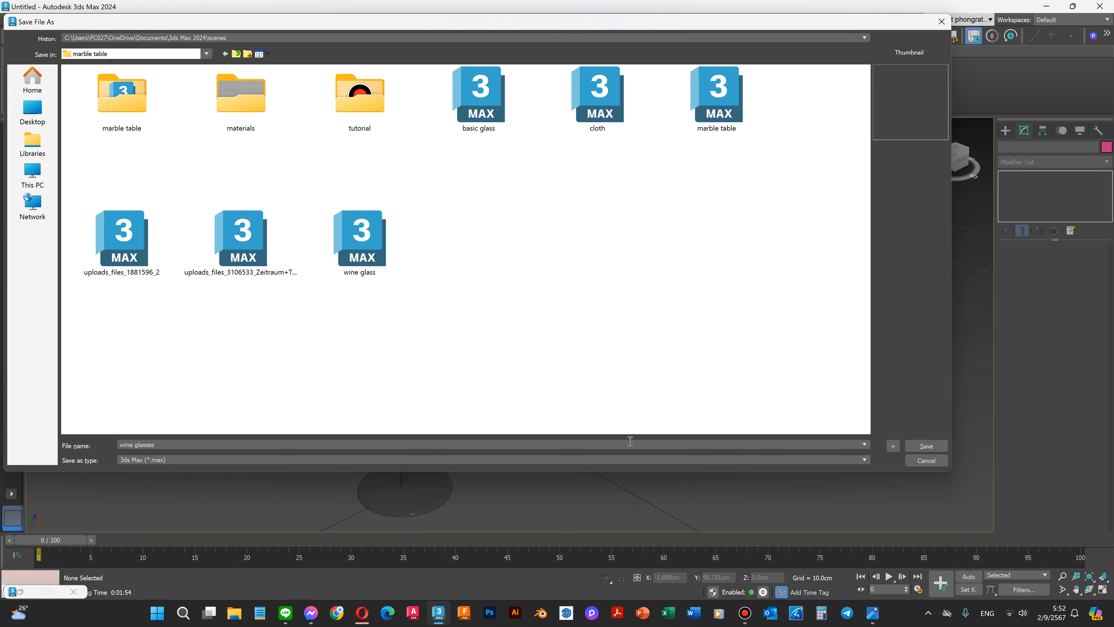
{"action": "left_click", "coordinate": [923, 446]}
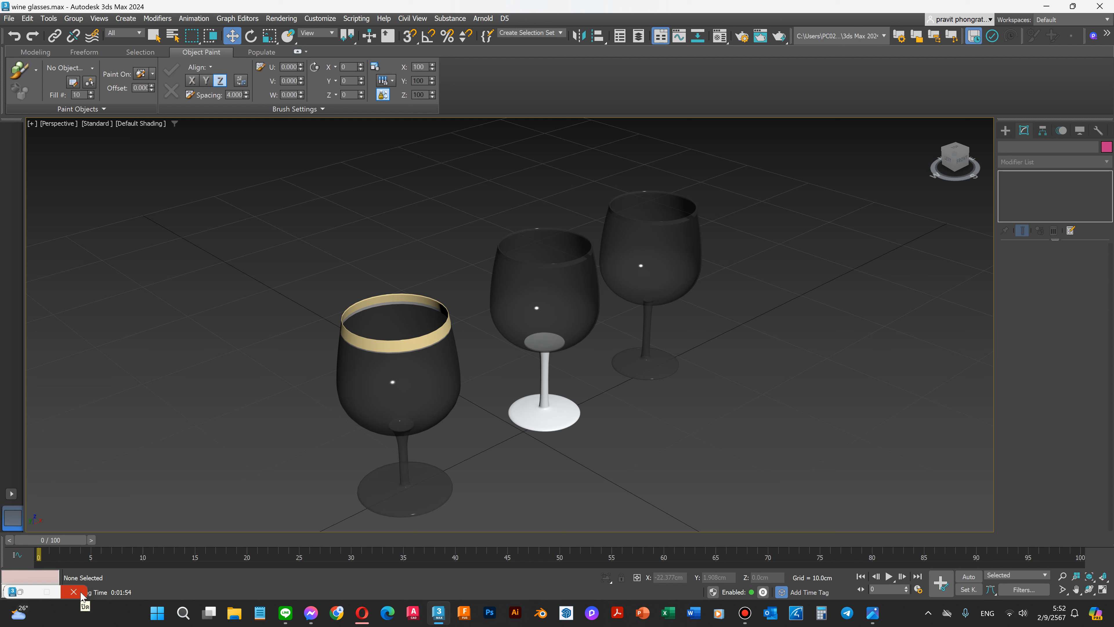
Step: Shift the middle glass to about X 0.26 cm and the rearmost glass to about X 14.58 cm for more even spacing, and deselect
{"action": "left_click", "coordinate": [569, 415]}
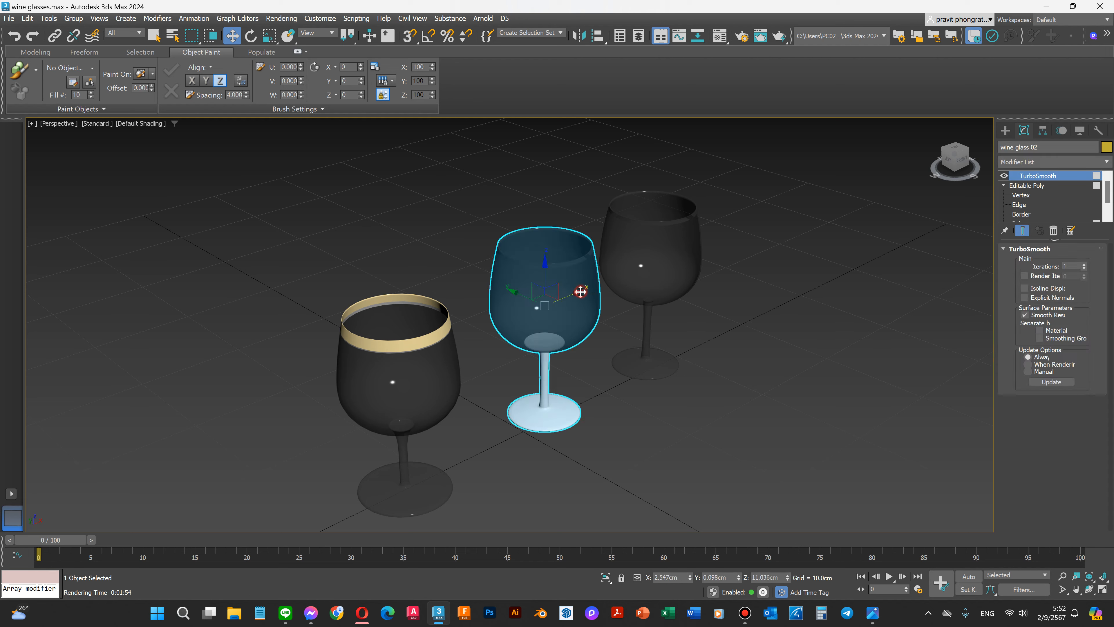
{"action": "left_click_drag", "start_coordinate": [582, 291], "coordinate": [565, 305]}
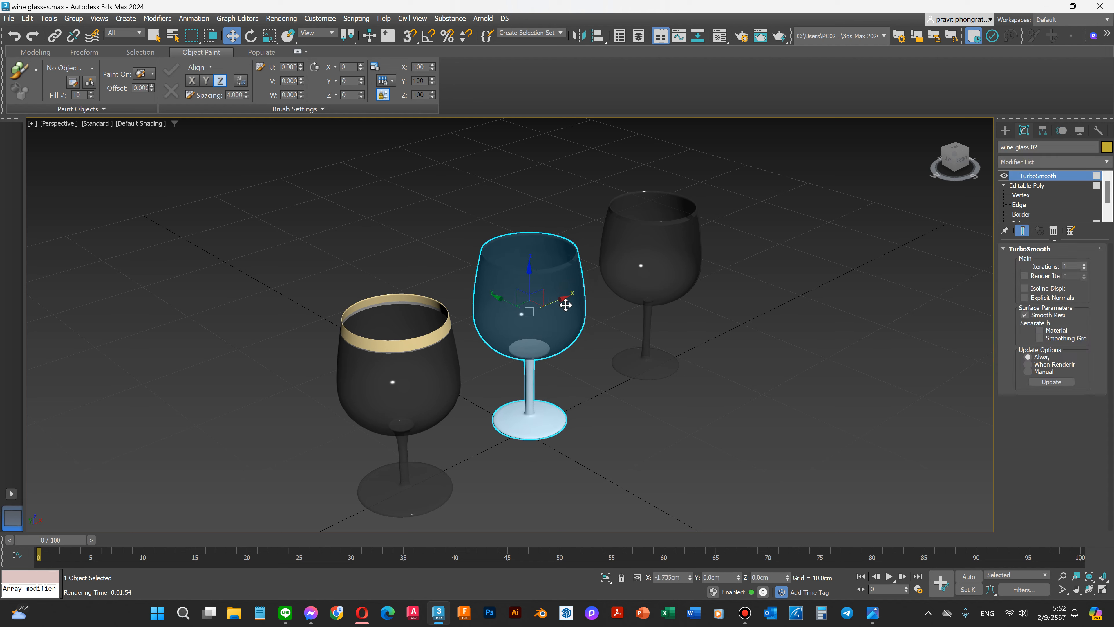
{"action": "left_click", "coordinate": [638, 272]}
{"action": "left_click_drag", "start_coordinate": [680, 253], "coordinate": [672, 256]}
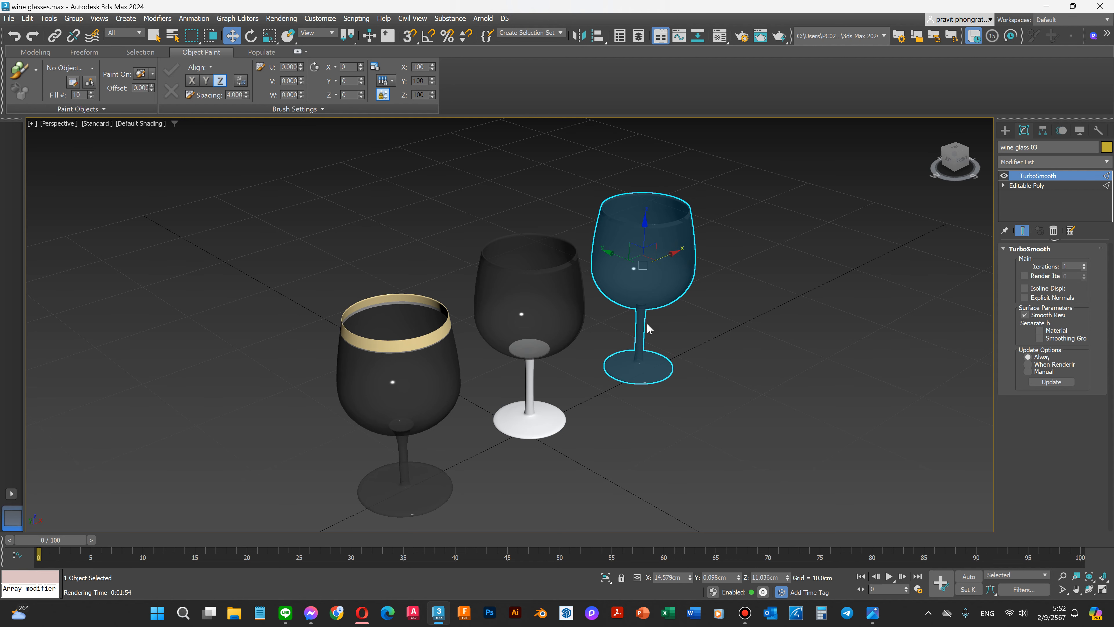
{"action": "left_click", "coordinate": [700, 430]}
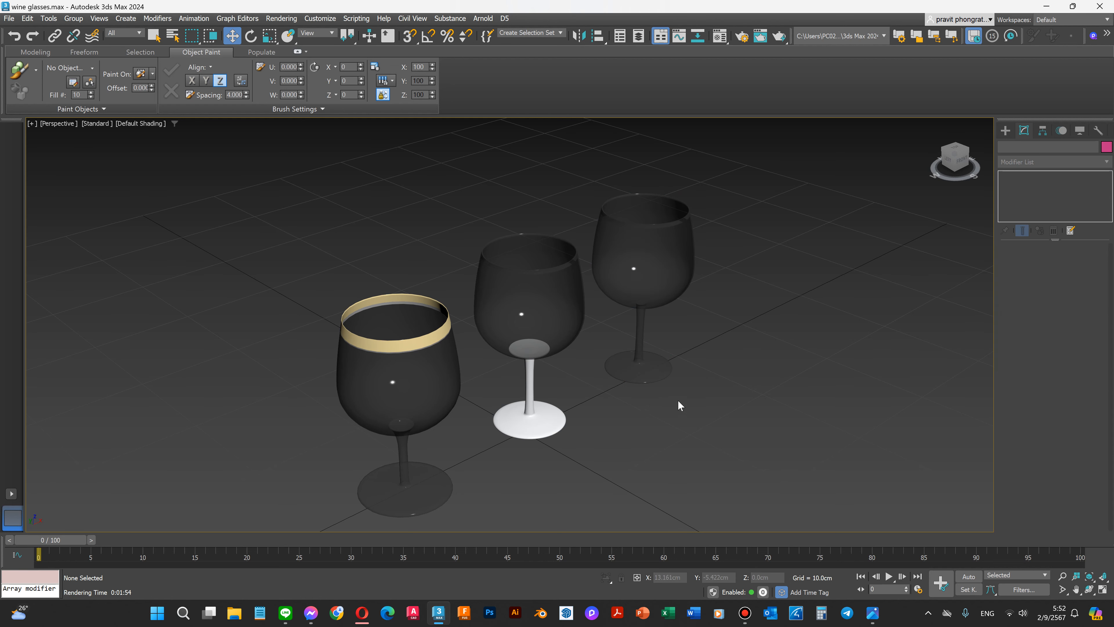
{"action": "left_click", "coordinate": [534, 315]}
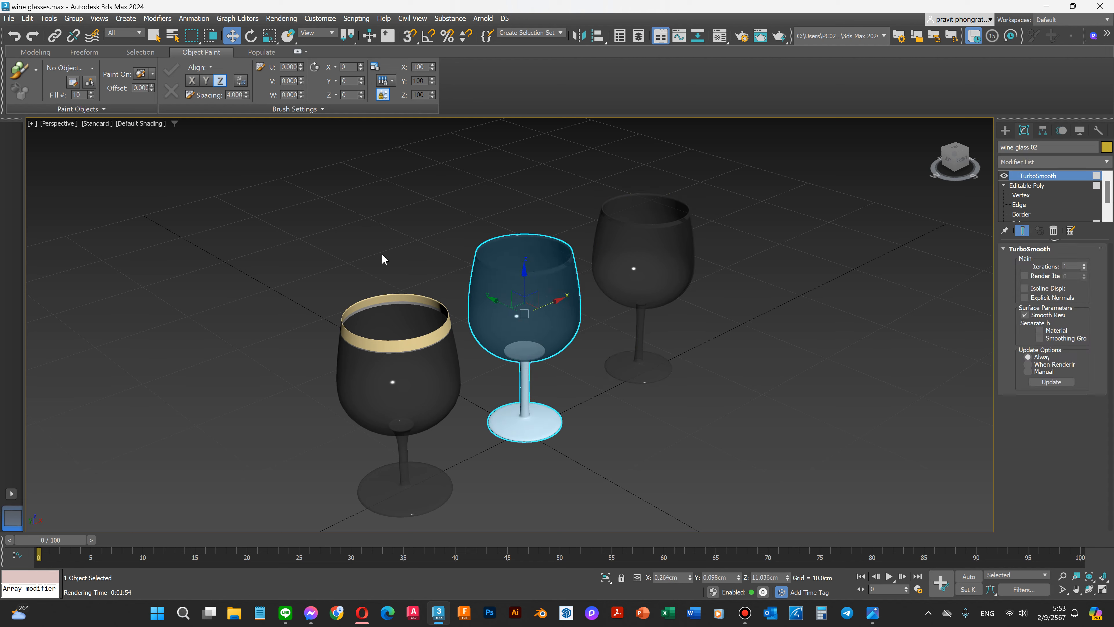
{"action": "left_click", "coordinate": [322, 231]}
Step: Archive the scene as a 3ds Max zip named "wine glasses" in the "marble table" folder
{"action": "left_click", "coordinate": [9, 18]}
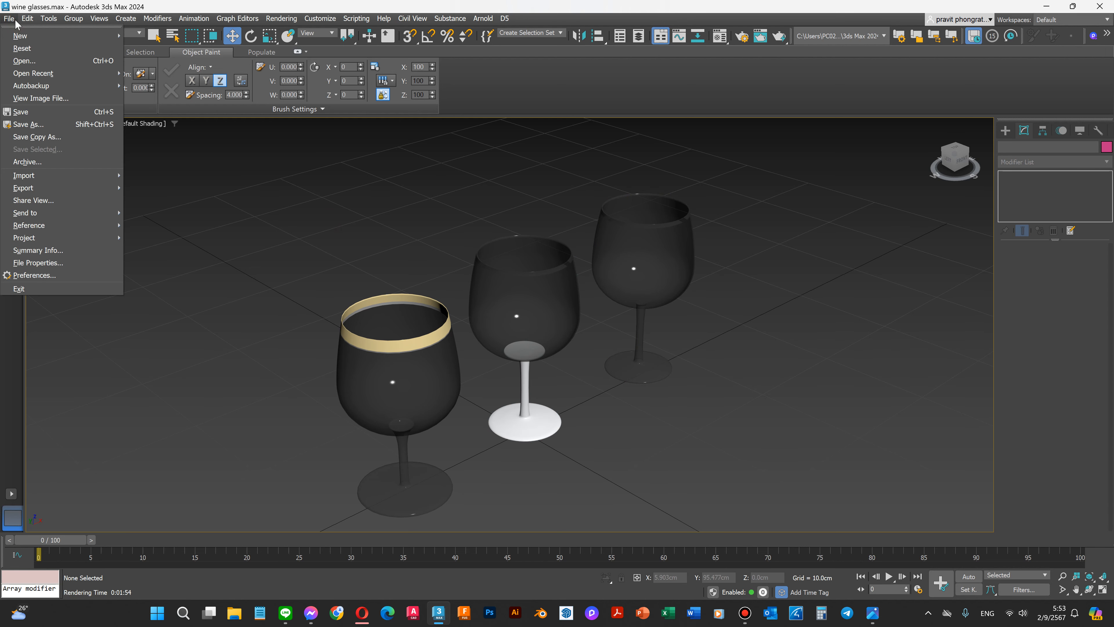
{"action": "left_click", "coordinate": [36, 161]}
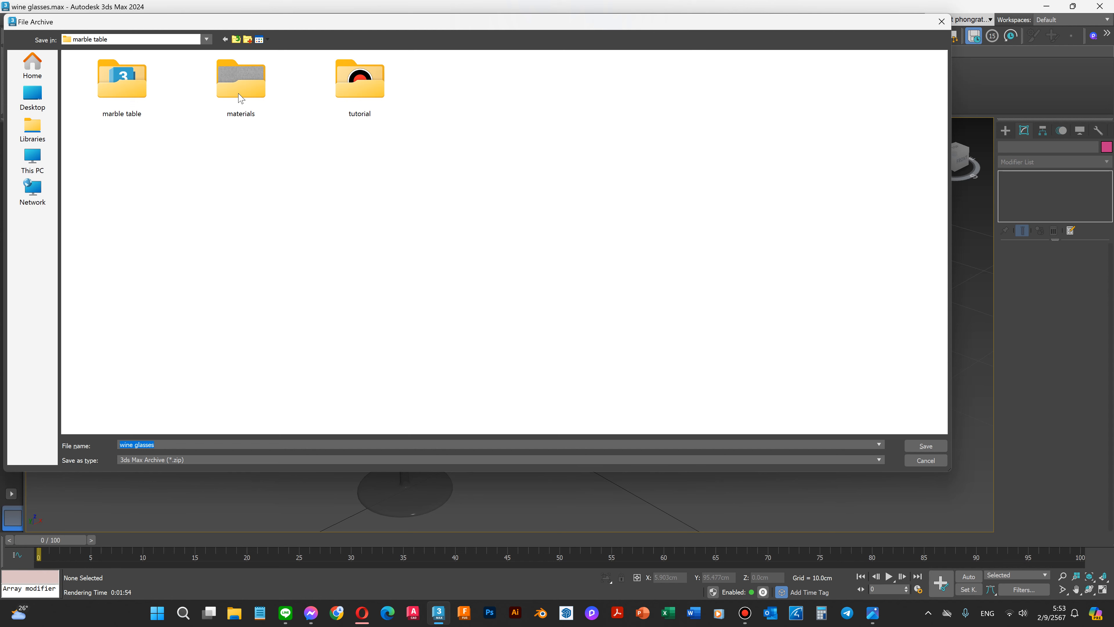
{"action": "left_click", "coordinate": [925, 447]}
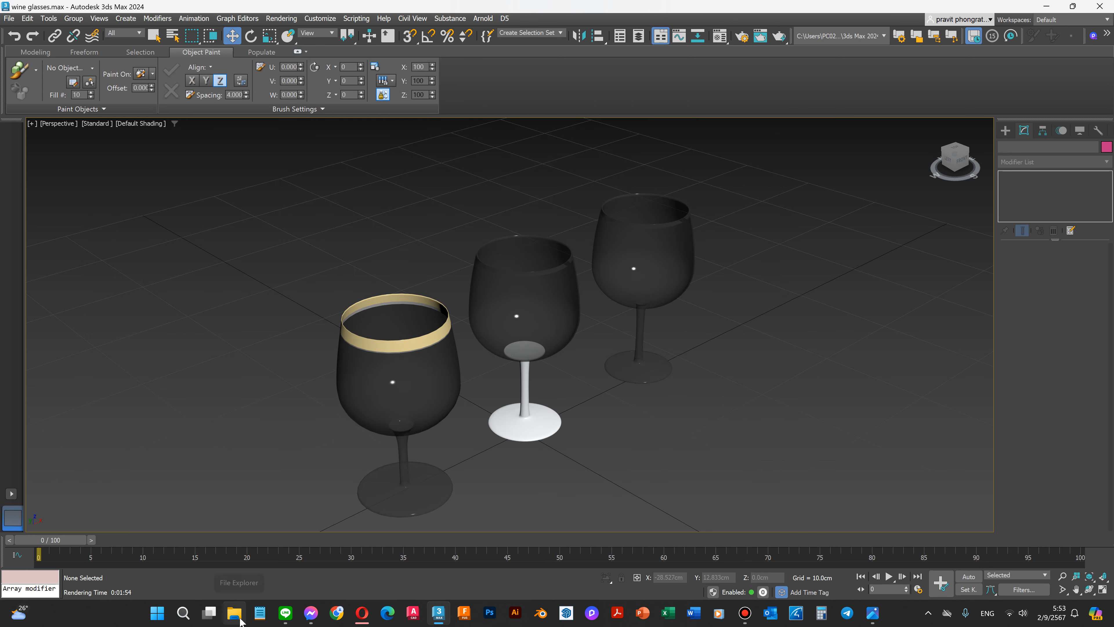
Step: Switch to File Explorer and extract the "wine glasses" archive in the "marble table" folder into its own "wine glasses" folder with WinRAR
{"action": "left_click", "coordinate": [232, 620]}
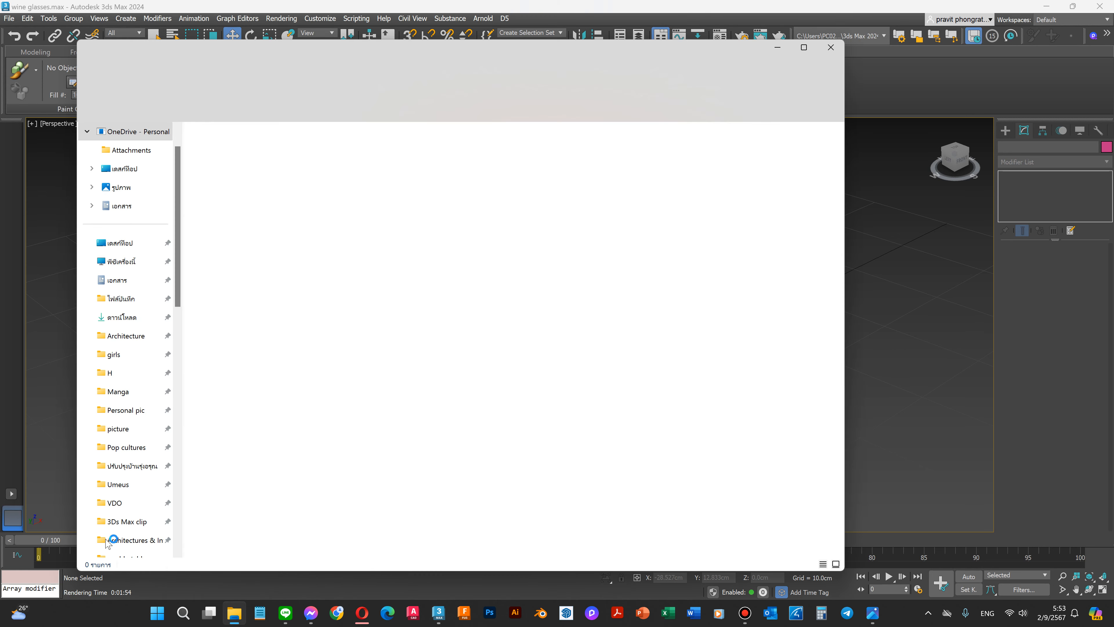
{"action": "scroll", "coordinate": [119, 417], "scroll_direction": "down", "scroll_amount": 5}
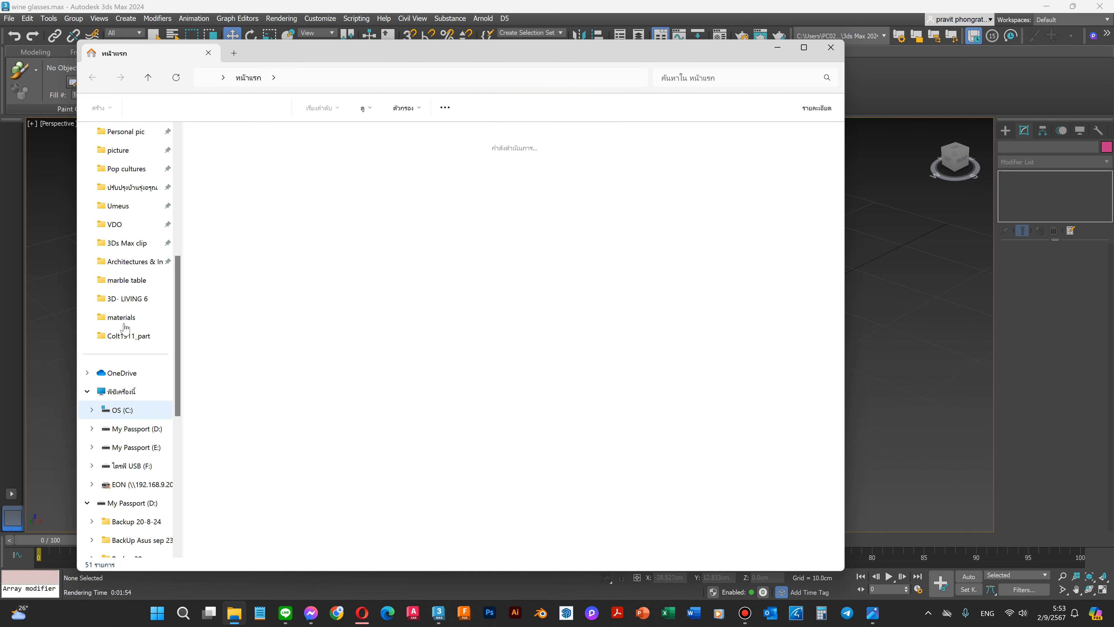
{"action": "left_click", "coordinate": [132, 280]}
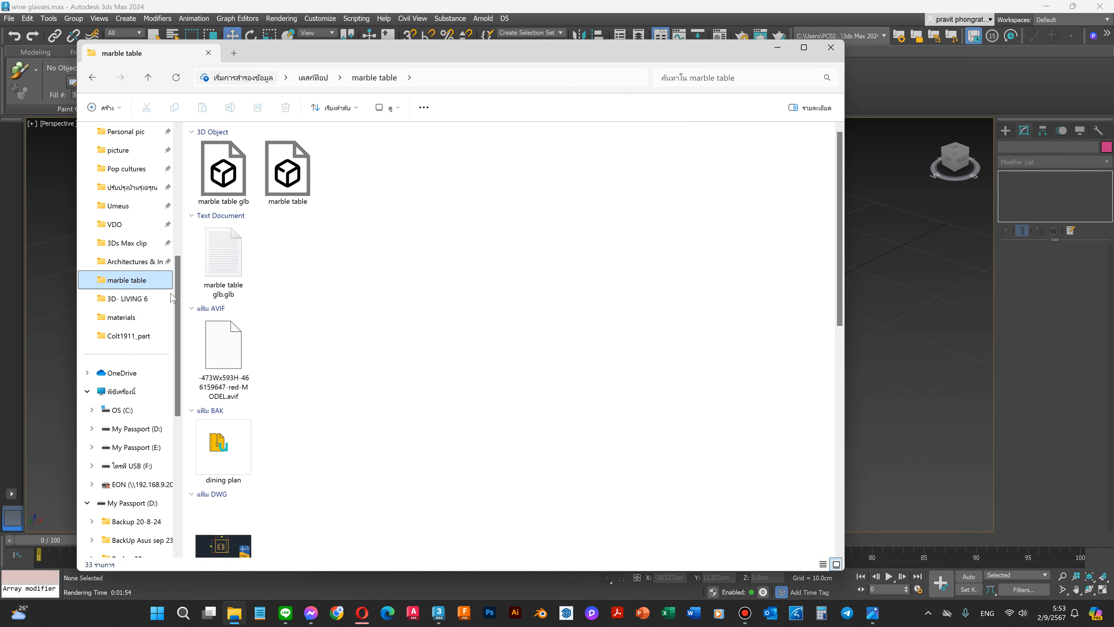
{"action": "scroll", "coordinate": [362, 281], "scroll_direction": "down", "scroll_amount": 5}
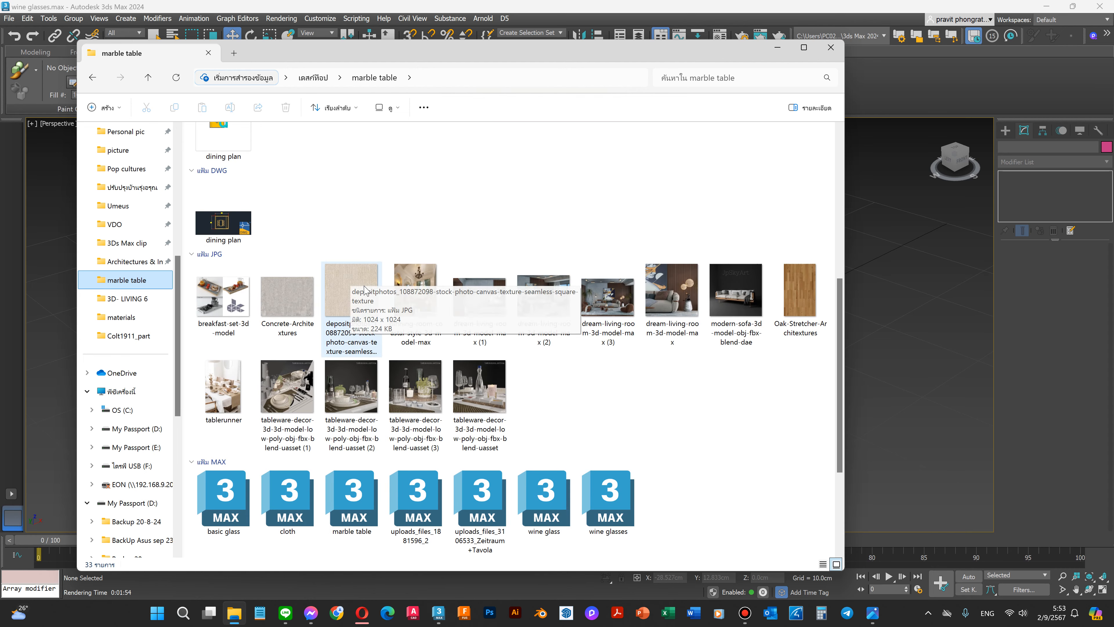
{"action": "scroll", "coordinate": [364, 290], "scroll_direction": "down", "scroll_amount": 4}
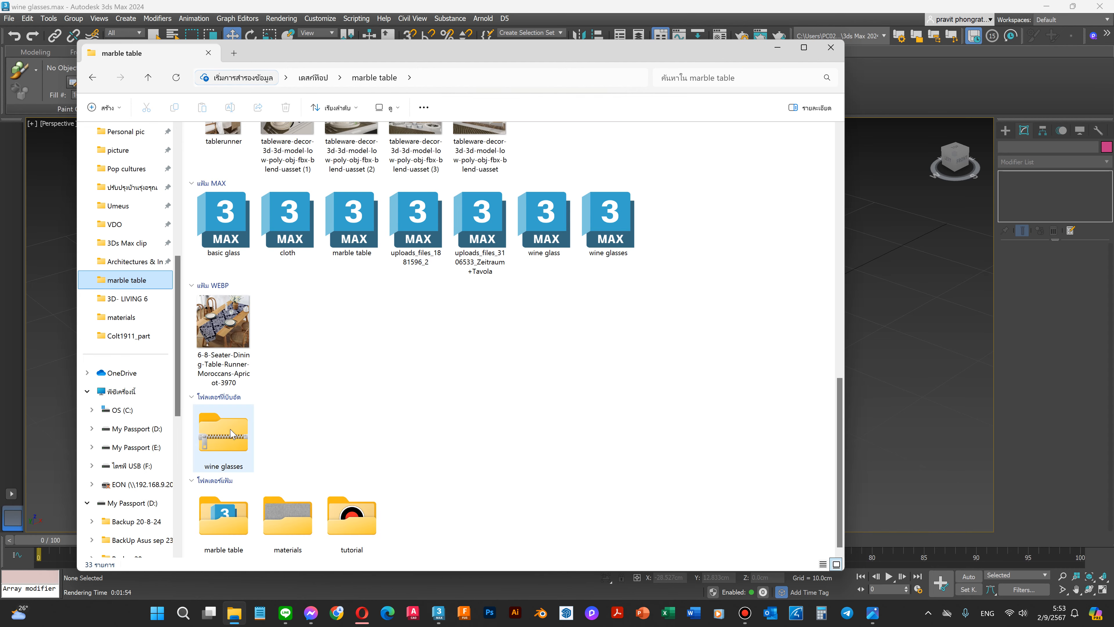
{"action": "left_click", "coordinate": [234, 444]}
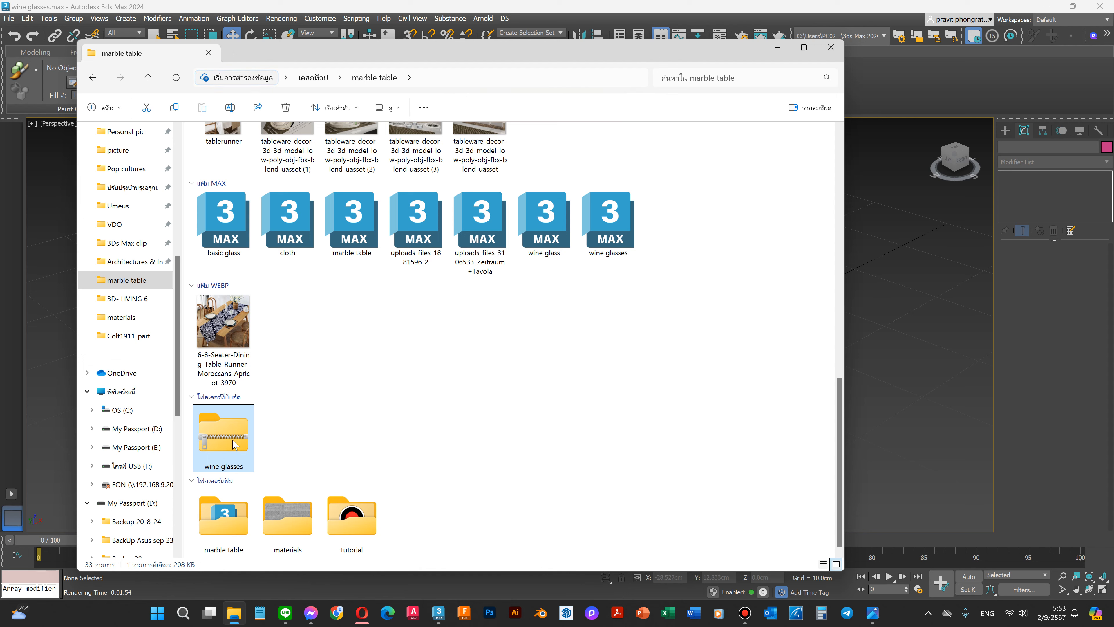
{"action": "right_click", "coordinate": [234, 444]}
{"action": "mouse_move", "coordinate": [360, 410]}
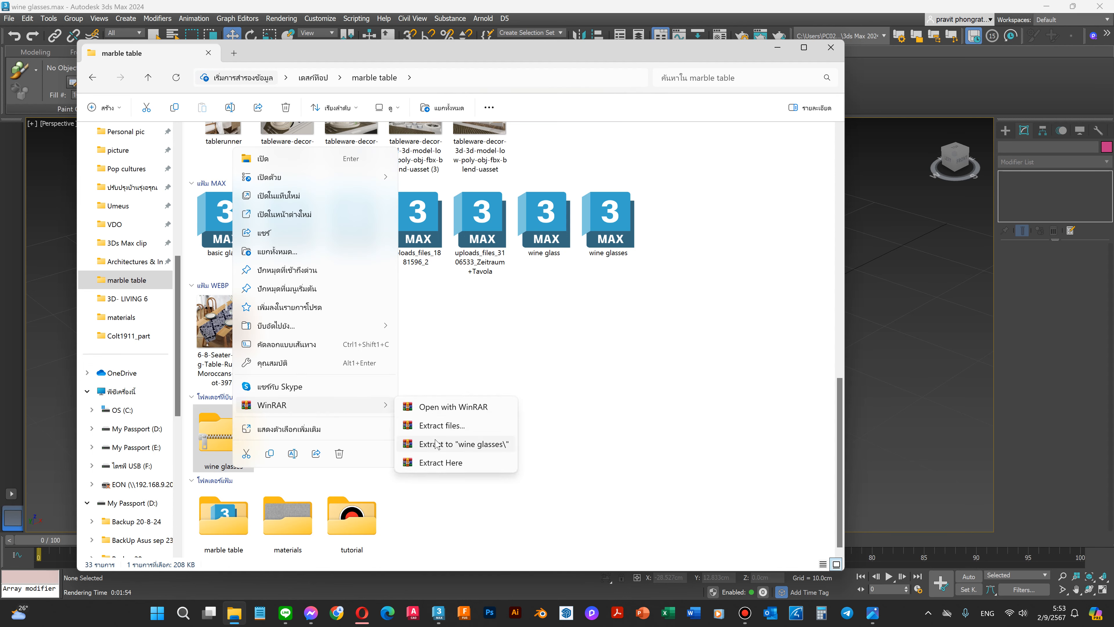
{"action": "left_click", "coordinate": [435, 445]}
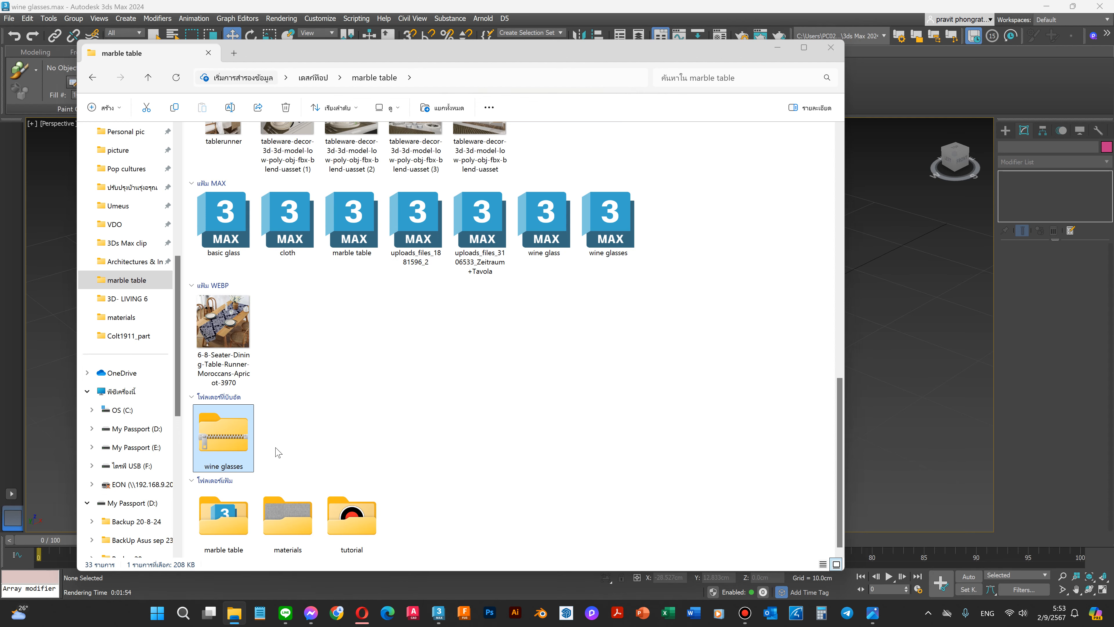
Step: Check the contents of the extracted "wine glasses" folder and return to 3ds Max
{"action": "scroll", "coordinate": [402, 415], "scroll_direction": "up", "scroll_amount": 3}
{"action": "scroll", "coordinate": [408, 412], "scroll_direction": "down", "scroll_amount": 3}
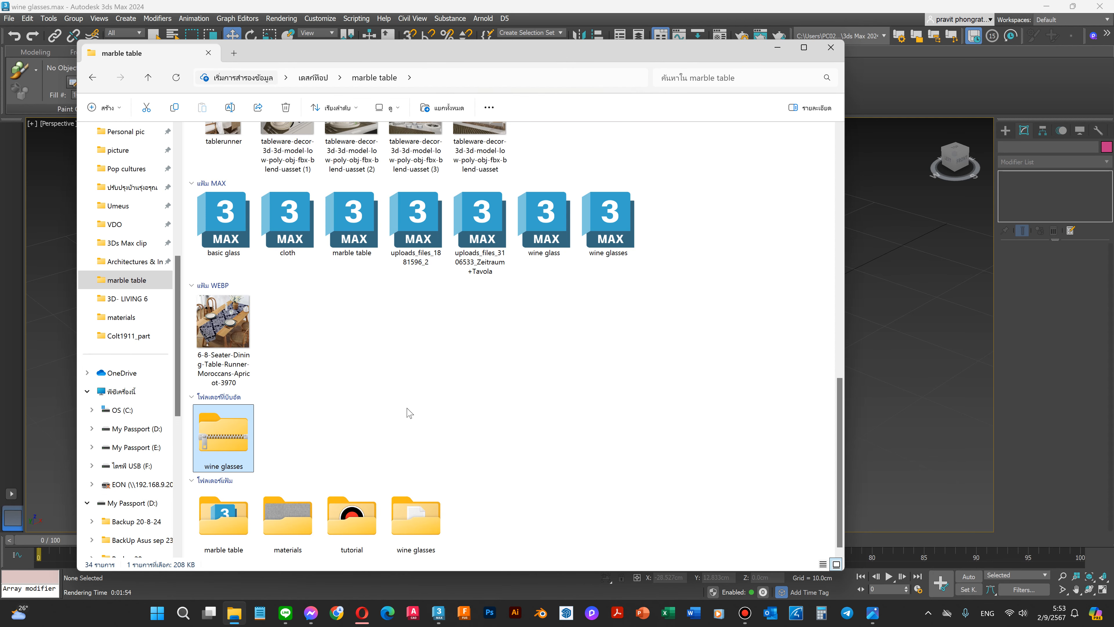
{"action": "double_click", "coordinate": [396, 506]}
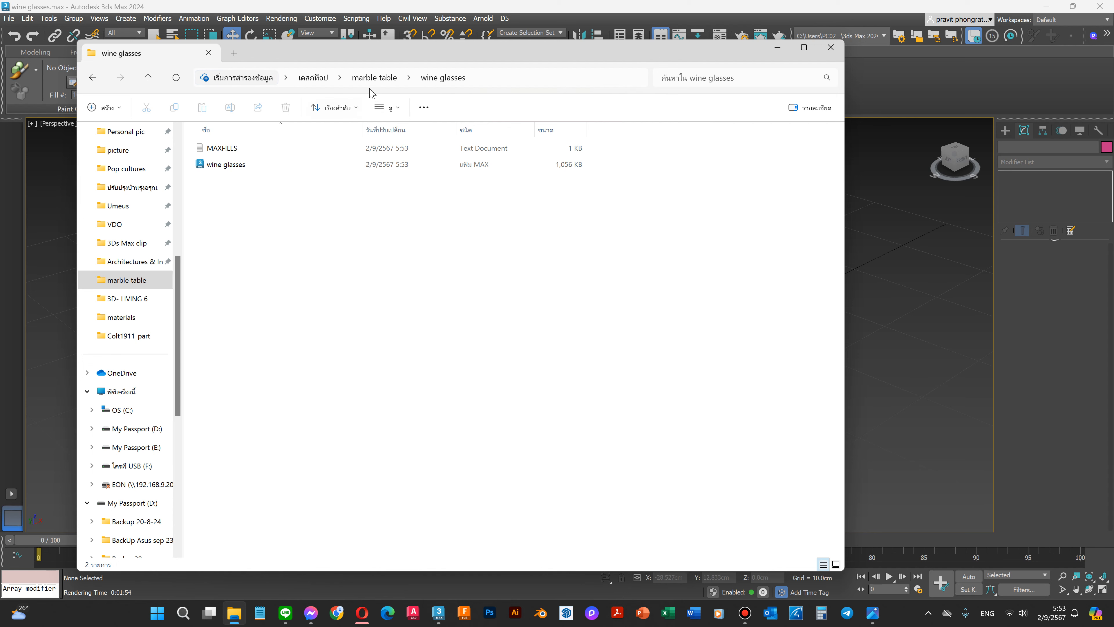
{"action": "left_click", "coordinate": [372, 80]}
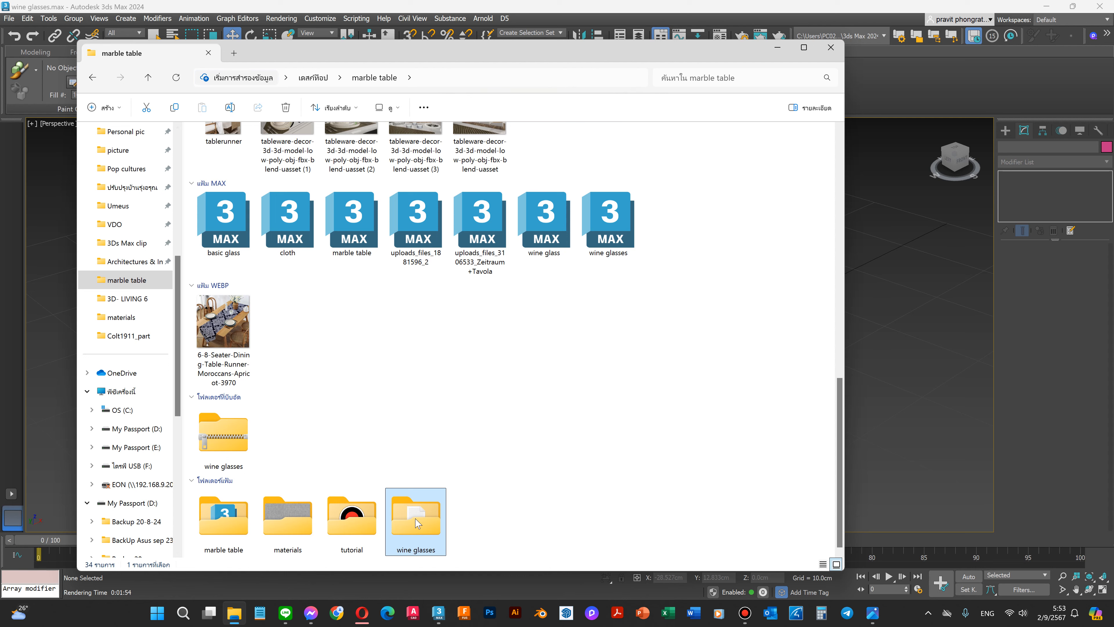
{"action": "left_click", "coordinate": [305, 532]}
{"action": "left_click", "coordinate": [417, 528]}
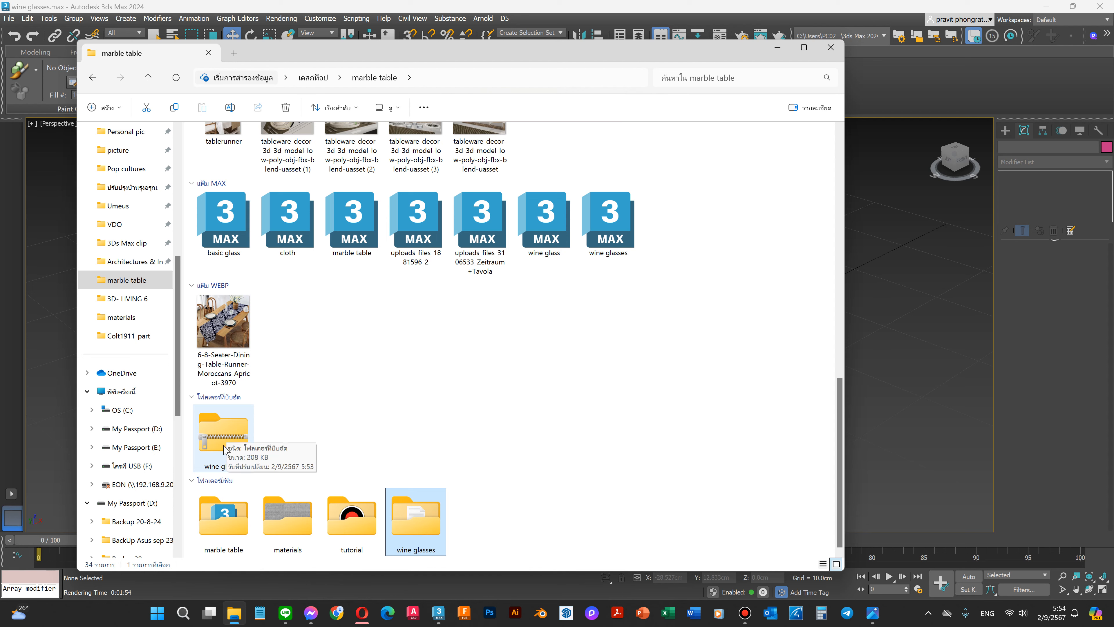
{"action": "double_click", "coordinate": [422, 517]}
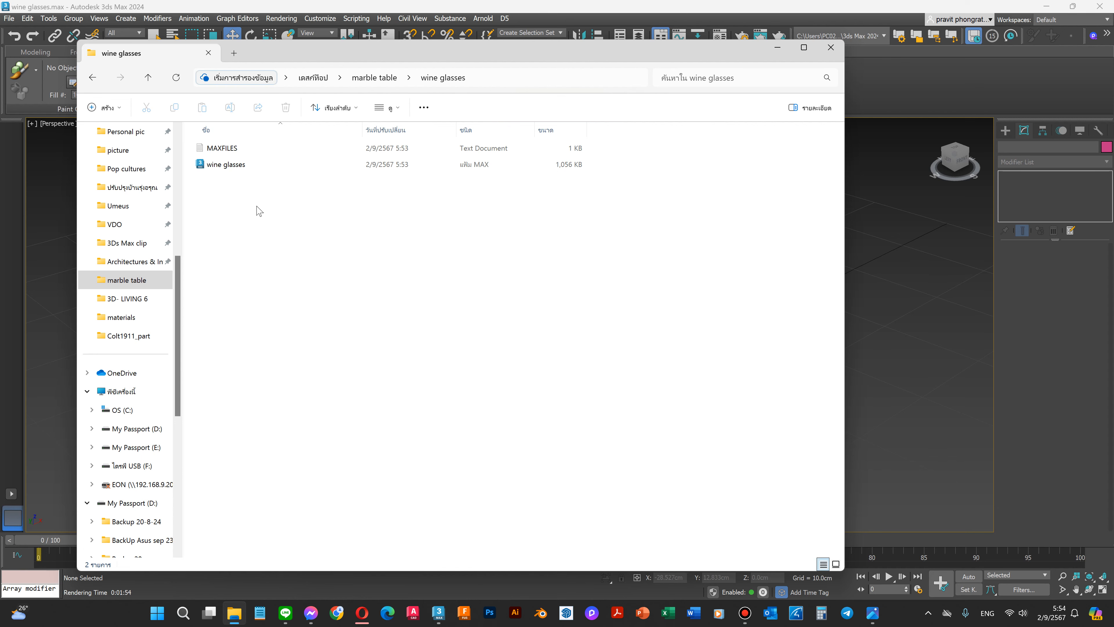
{"action": "left_click", "coordinate": [377, 82]}
{"action": "left_click", "coordinate": [872, 70]}
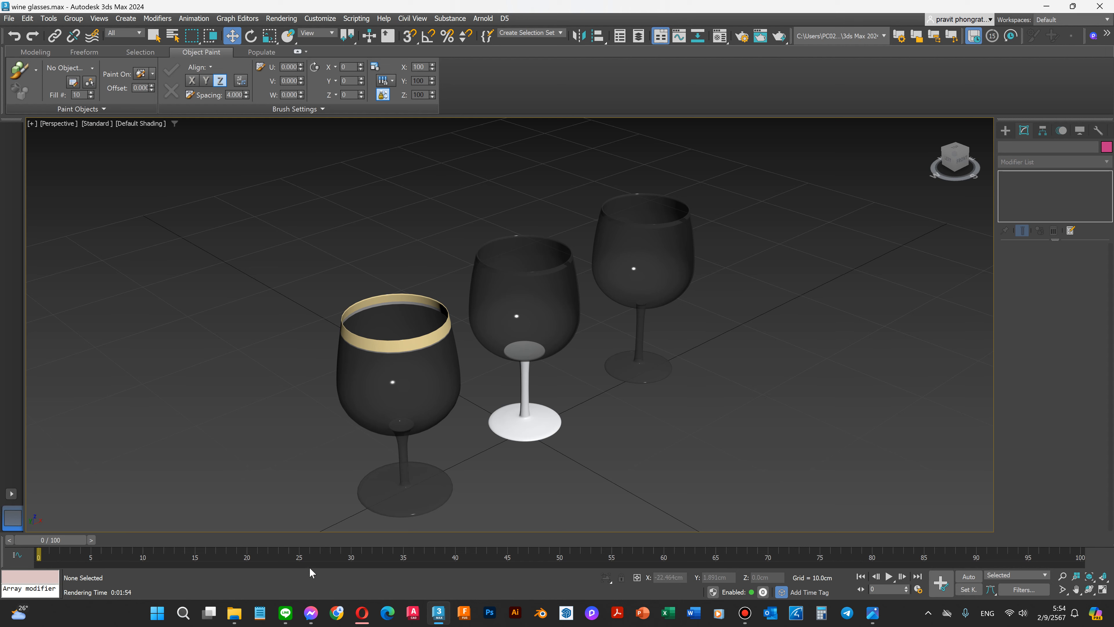
Step: Look through the physical material presets in the Material Editor, and close the editor without choosing one
{"action": "key", "text": "m"}
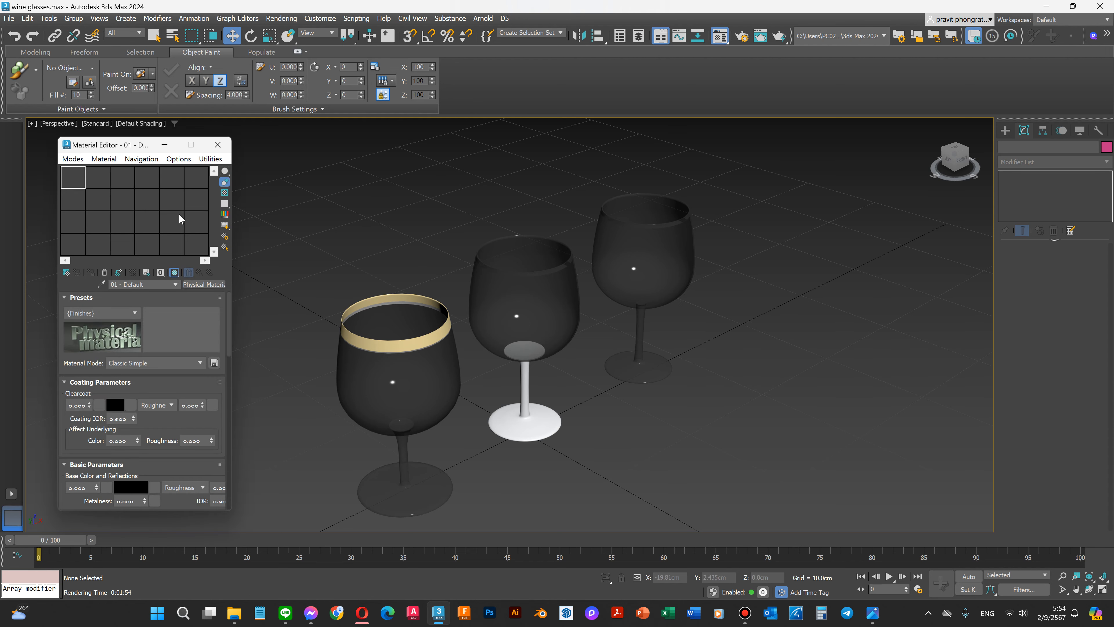
{"action": "left_click_drag", "start_coordinate": [83, 147], "coordinate": [120, 138]}
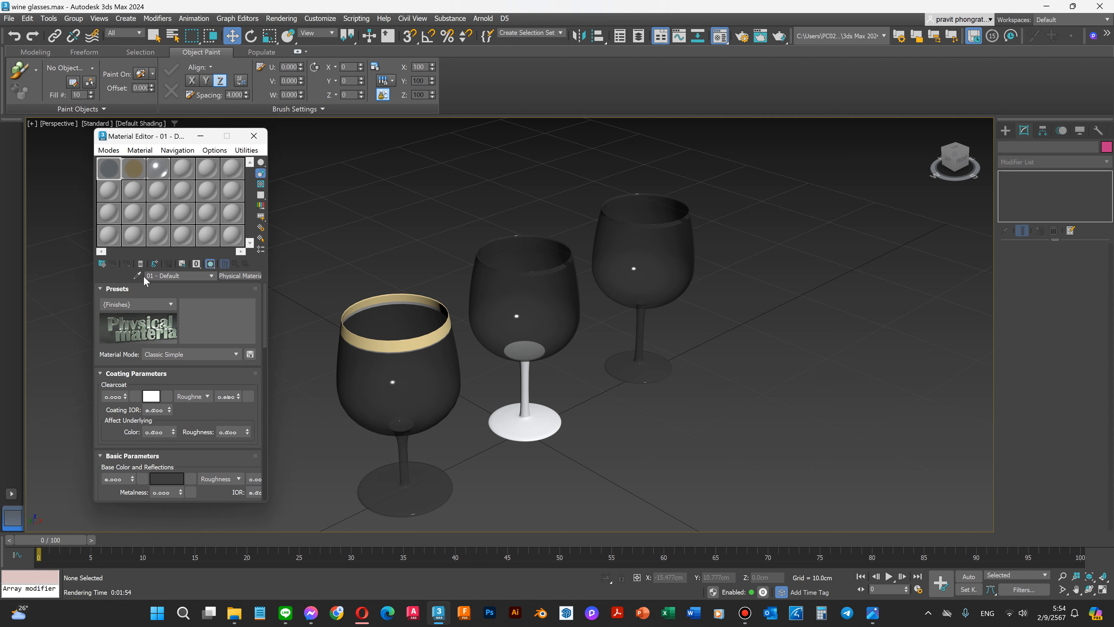
{"action": "left_click", "coordinate": [170, 304]}
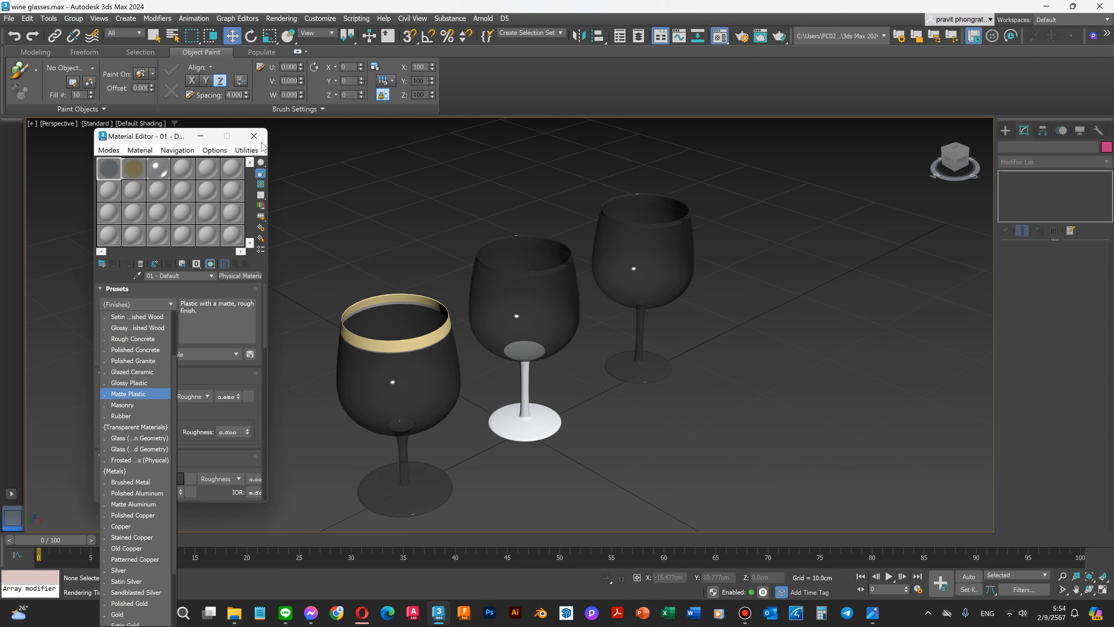
{"action": "left_click", "coordinate": [255, 135]}
{"action": "left_click", "coordinate": [255, 135]}
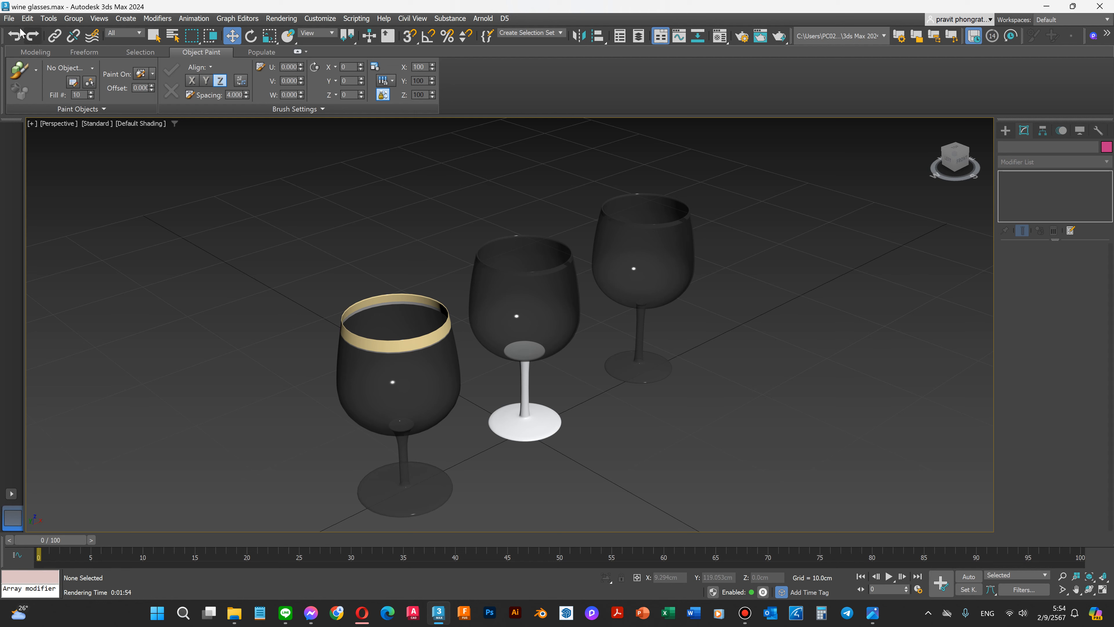
Step: Save the repositioned glasses to the existing "wine glasses" scene file
{"action": "left_click", "coordinate": [16, 19]}
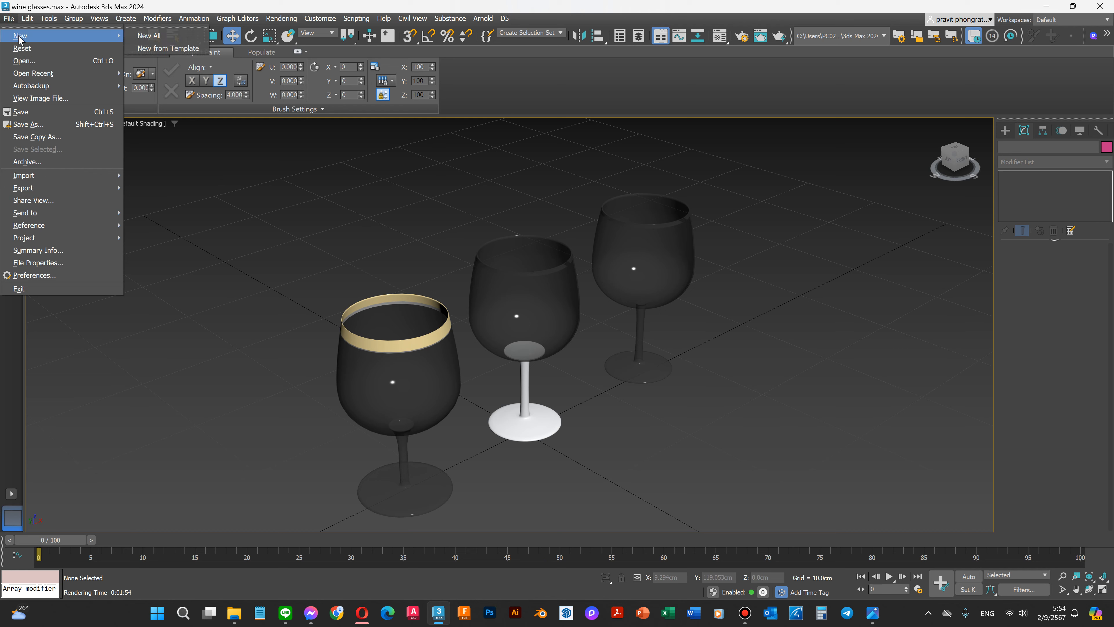
{"action": "left_click", "coordinate": [21, 114]}
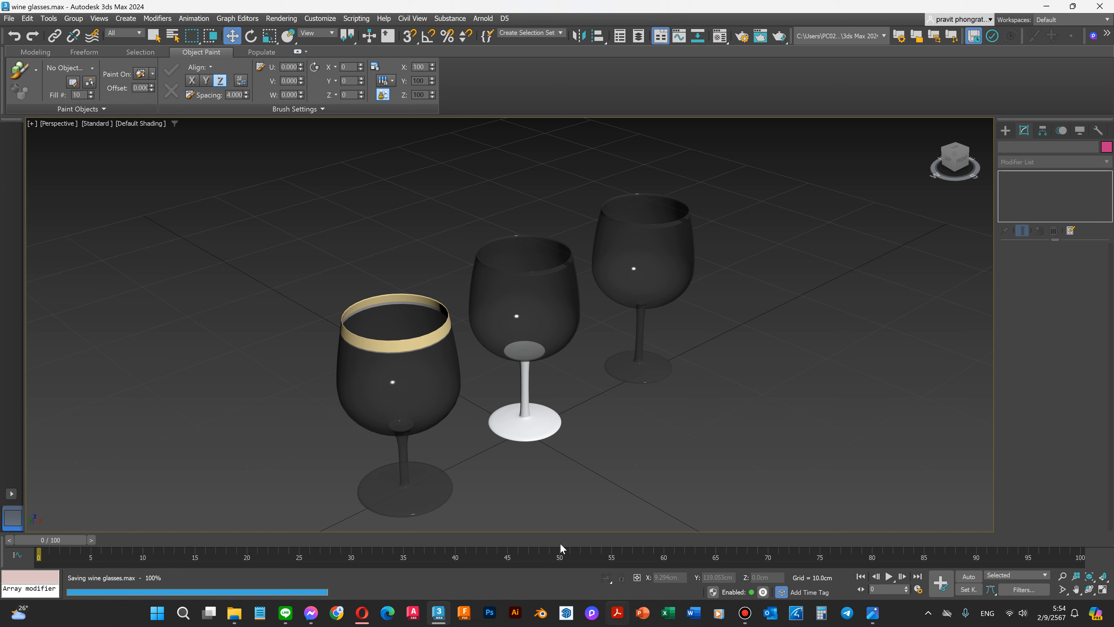
{"action": "left_click", "coordinate": [745, 612]}
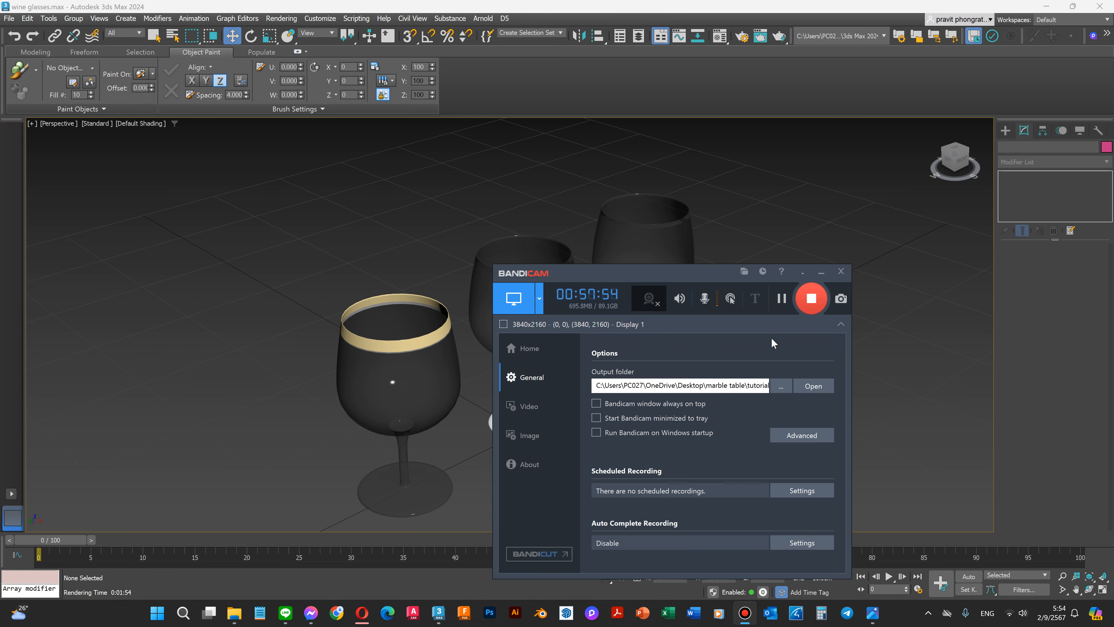